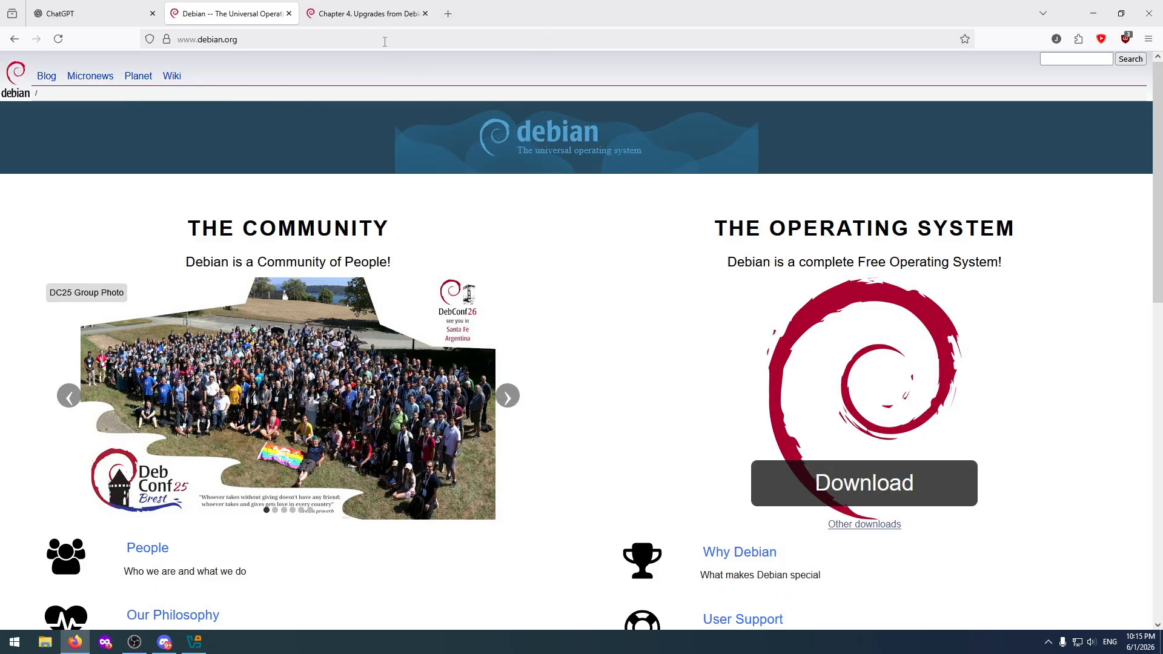
Open the Debian bookworm release notes chapter on upgrades from Debian 11 (bullseye).
left_click(370, 14)
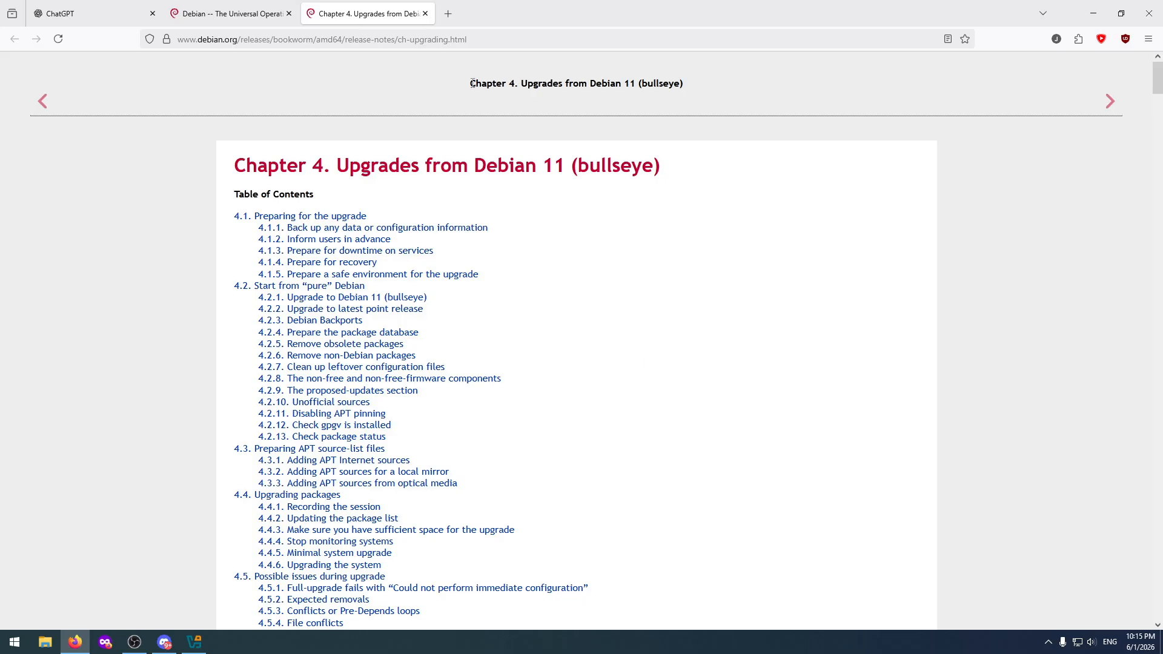
mouse_move(63, 17)
Switch to Oracle VirtualBox Manager and start a new virtual machine named DebianTest.
left_click(195, 644)
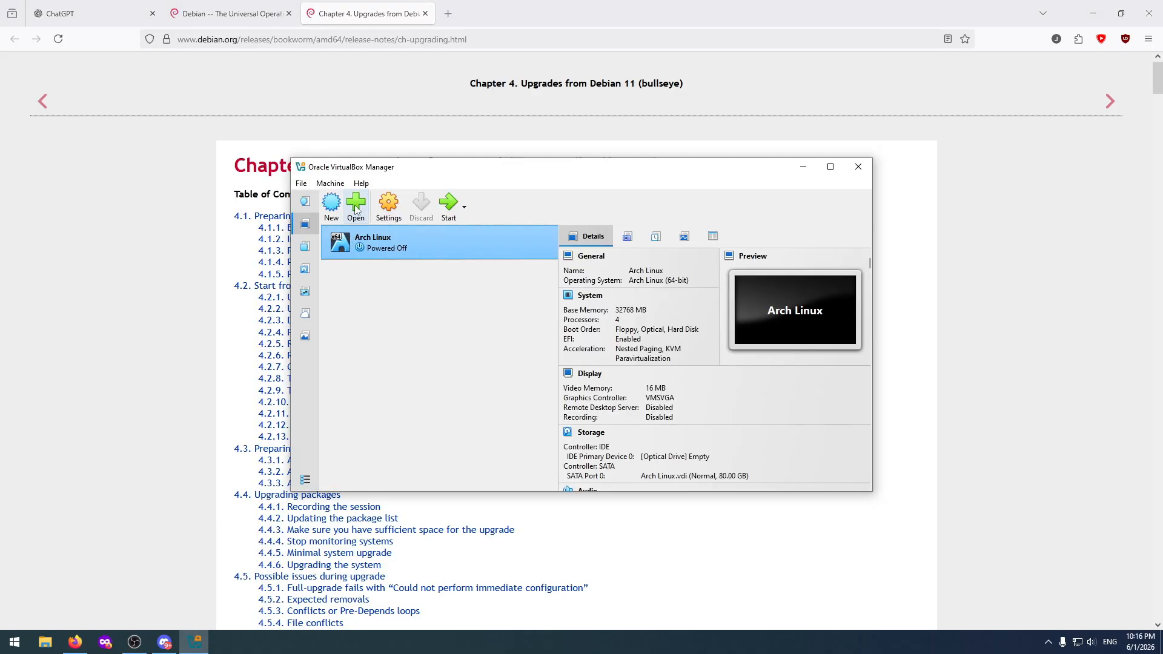
left_click(331, 204)
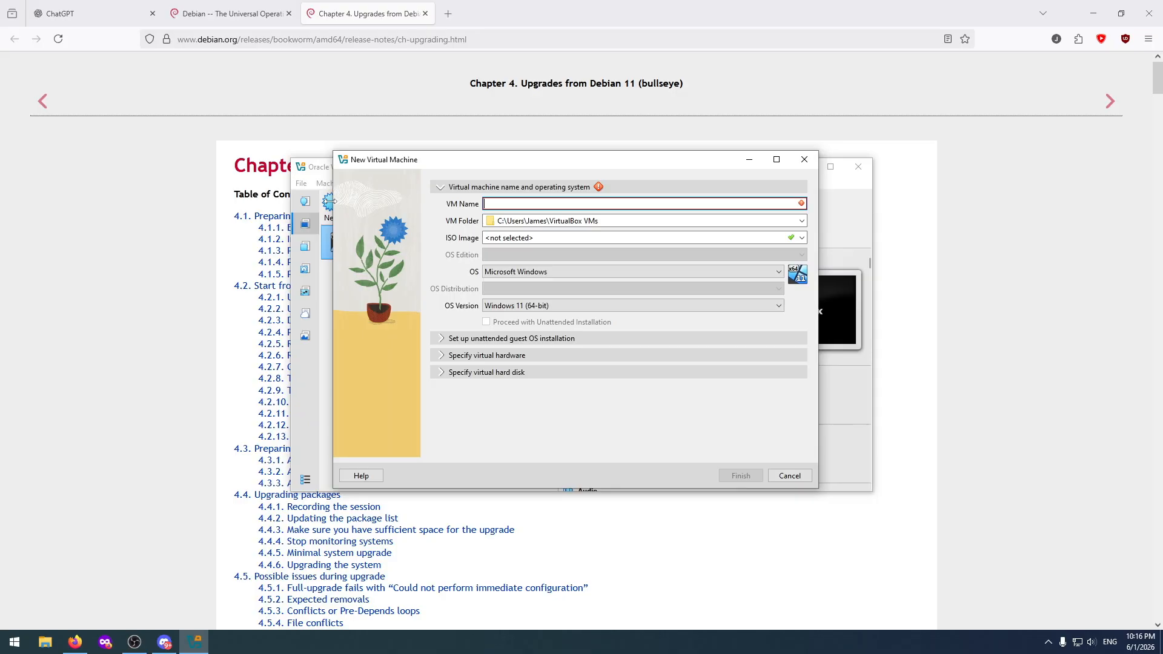
type("De")
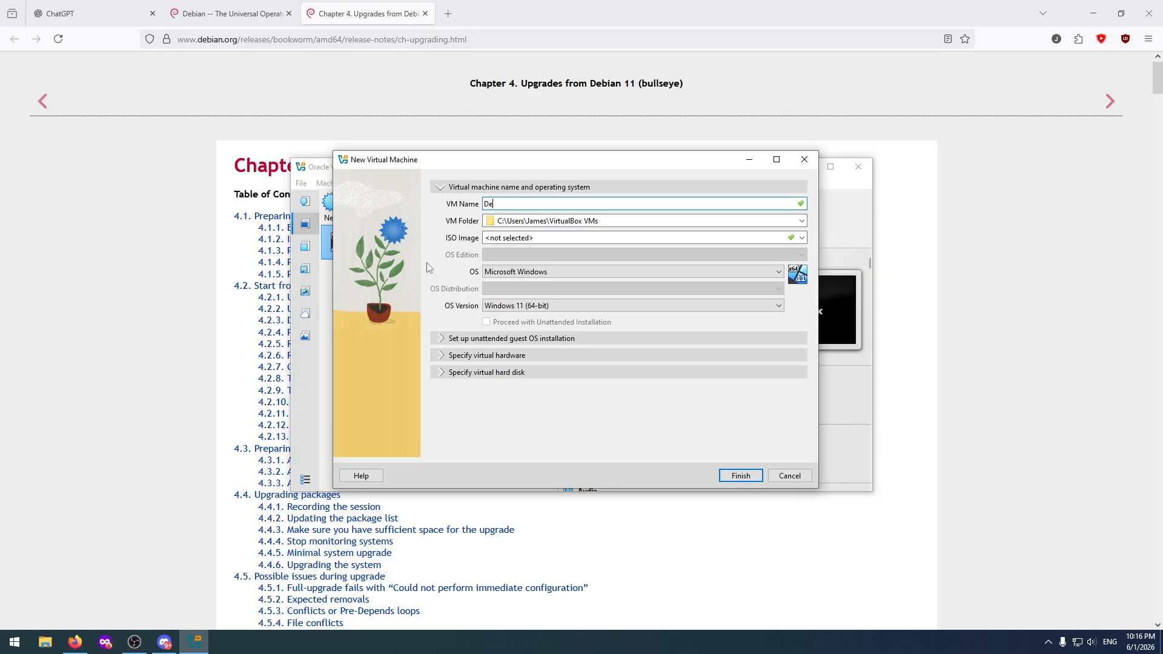
type("bianTest")
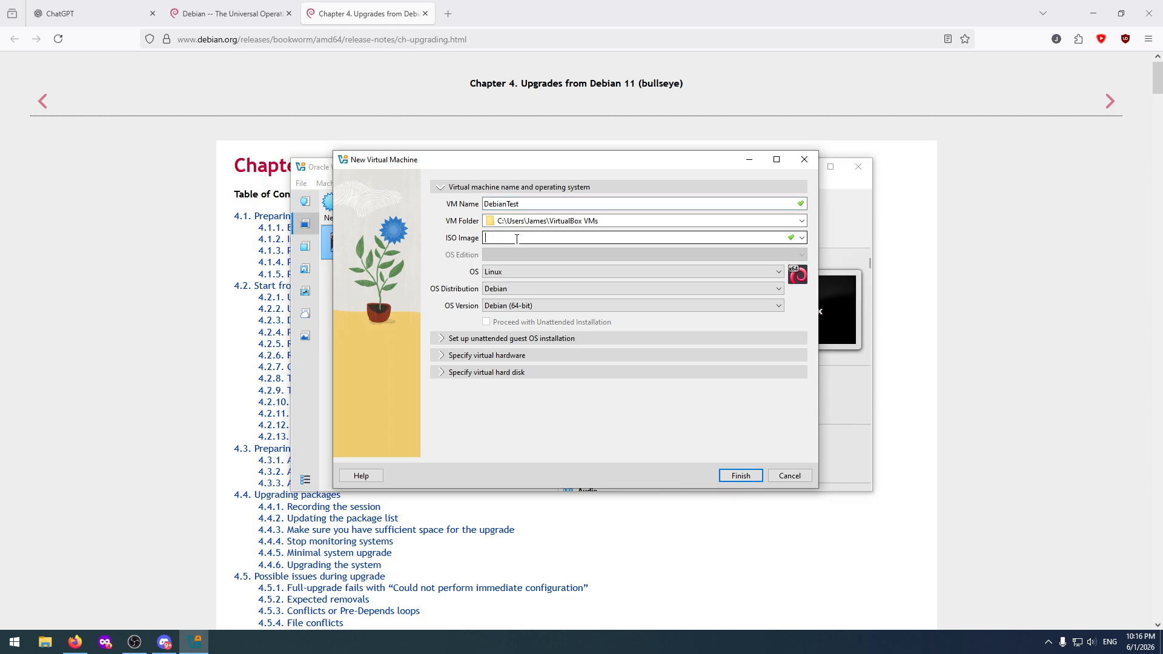
Set debian-11.0.0-amd64-netinst.iso from Downloads as DebianTest's ISO image and turn off unattended installation.
left_click(802, 238)
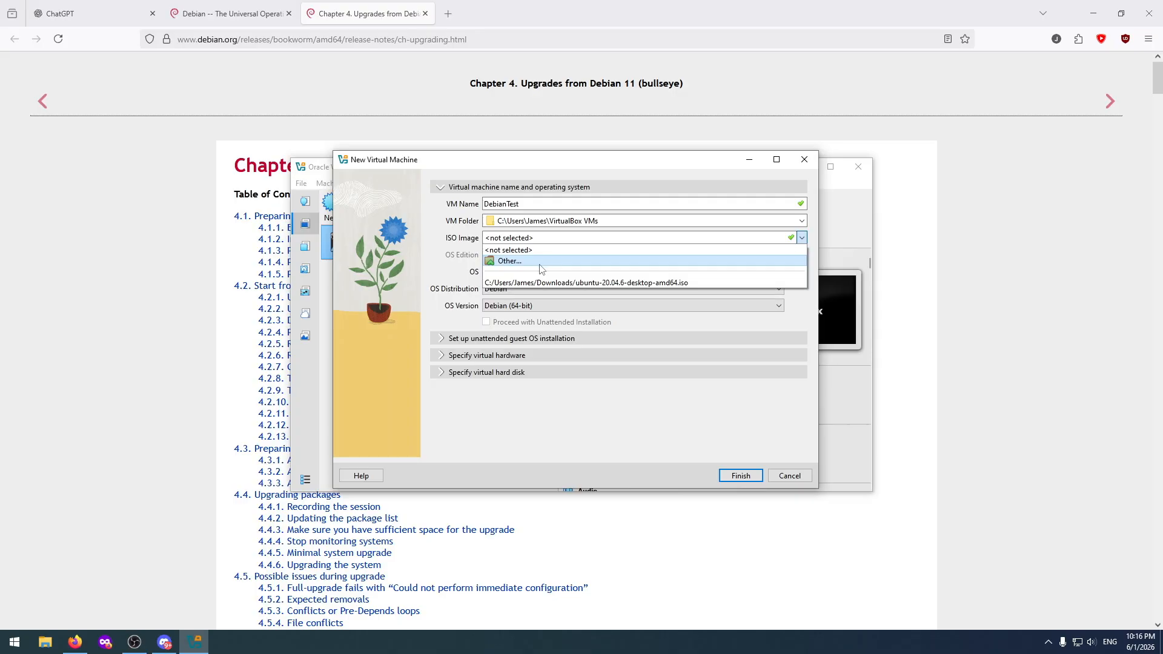
left_click(514, 262)
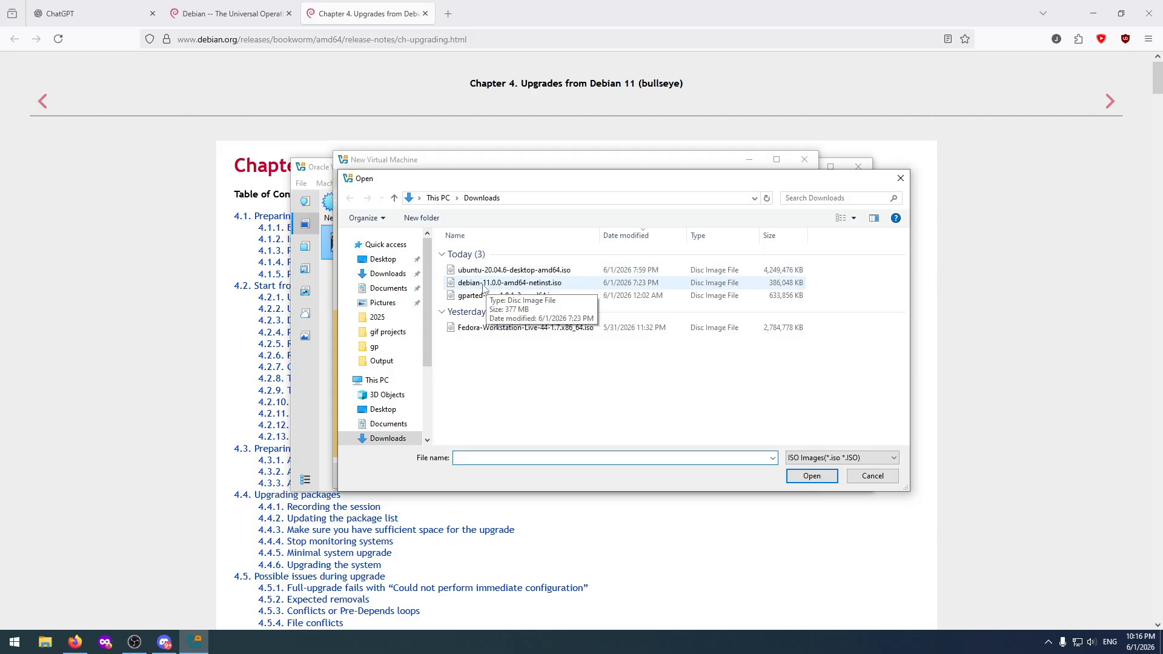
left_click(492, 286)
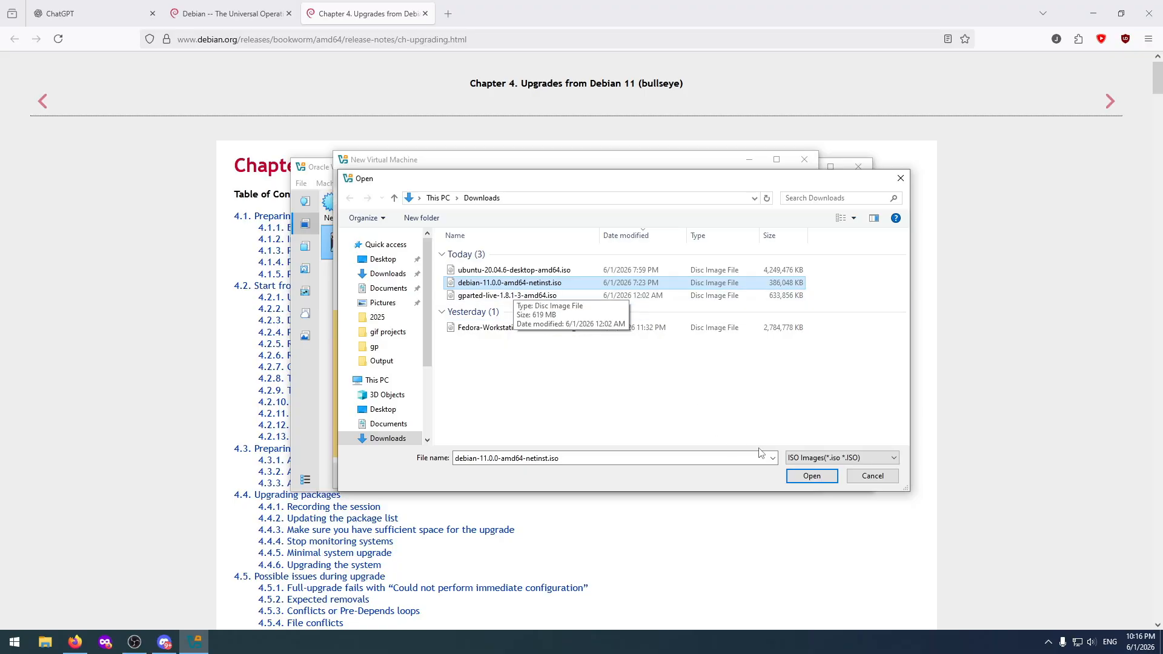
left_click(810, 476)
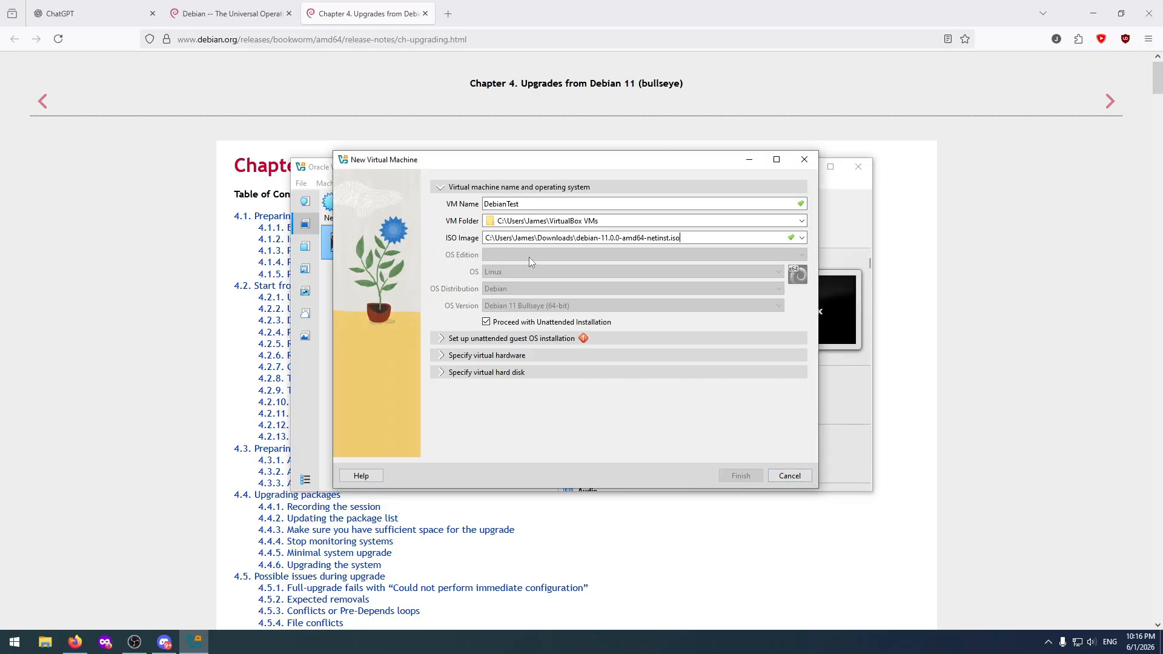
left_click(487, 322)
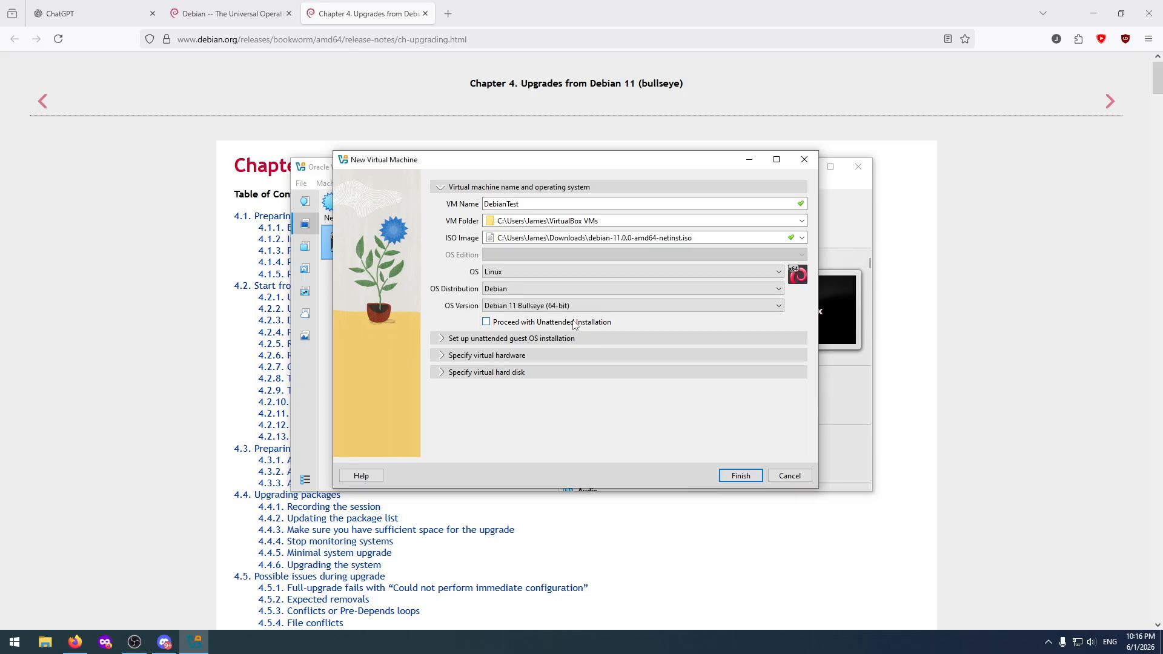
Give DebianTest 4096 MB of base memory and 2 CPUs, and enable EFI.
left_click(477, 340)
left_click(464, 348)
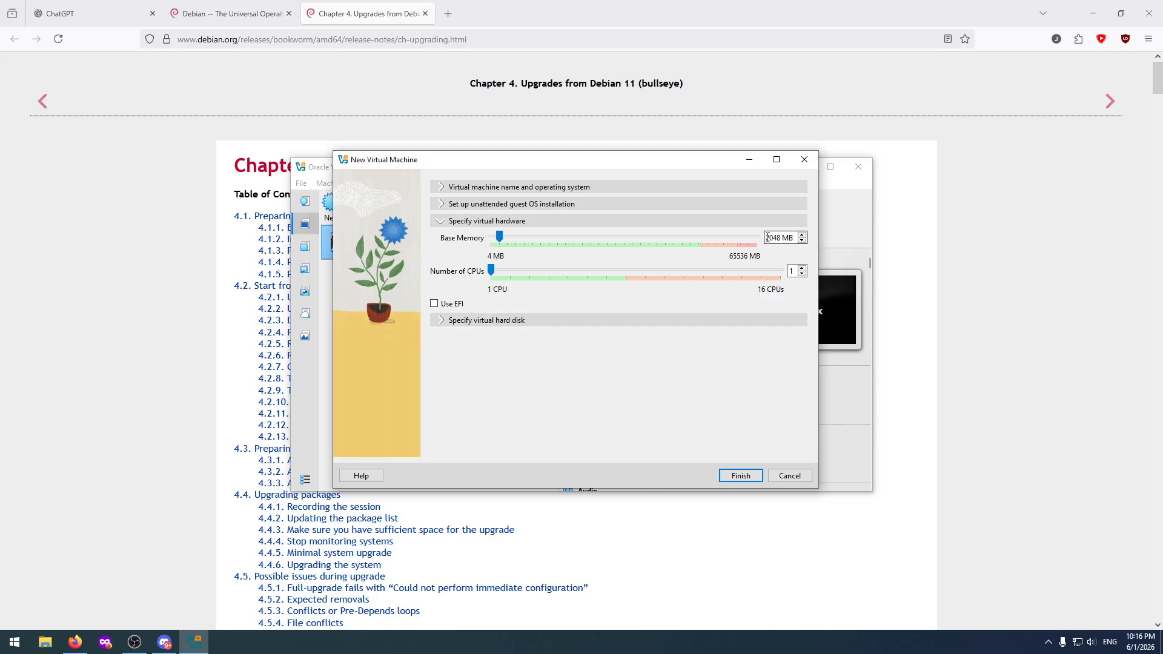
left_click_drag(500, 240, 514, 275)
left_click(447, 321)
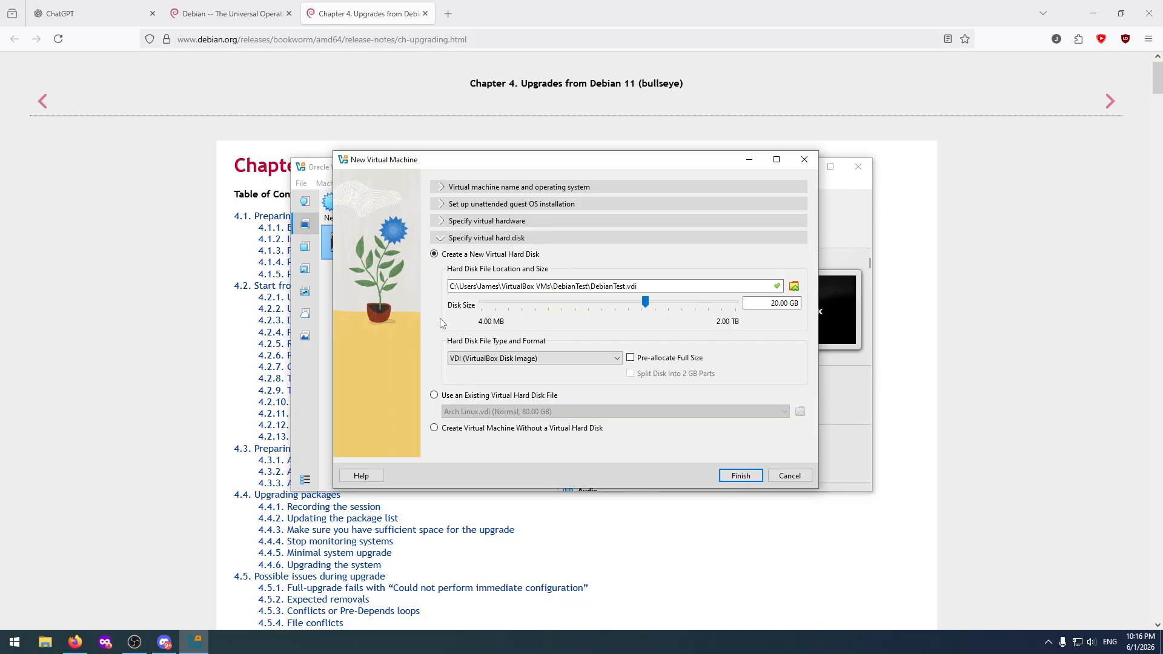
left_click(442, 222)
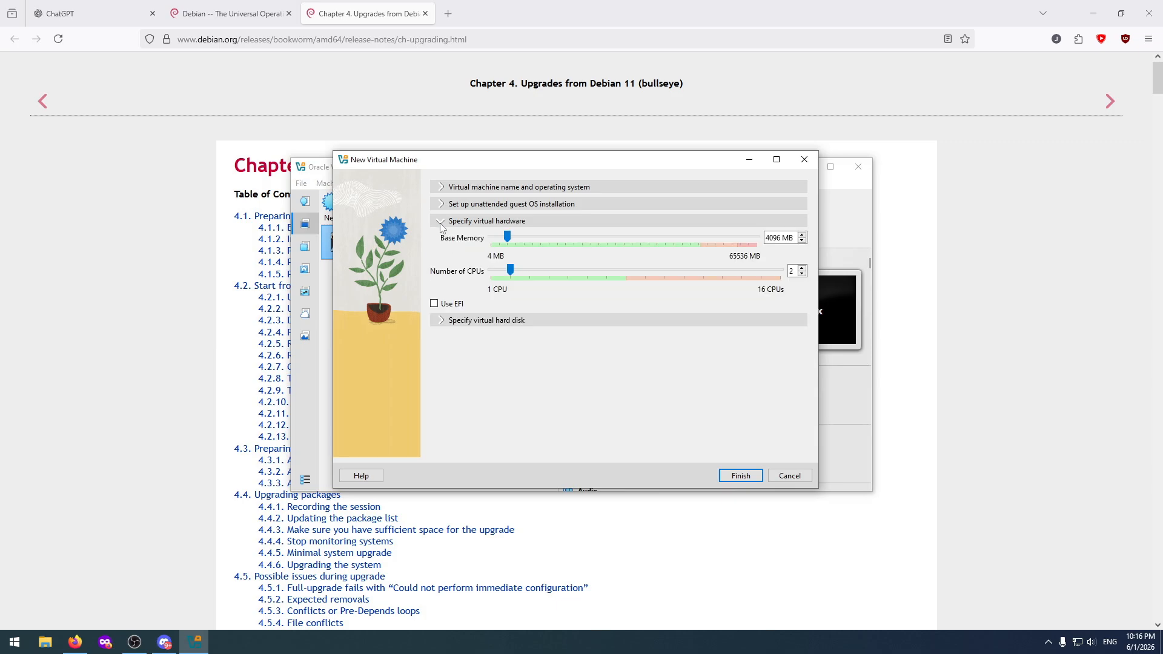
left_click(436, 305)
Set DebianTest's new virtual hard disk size to 200 GB and finish creating the machine.
left_click(445, 320)
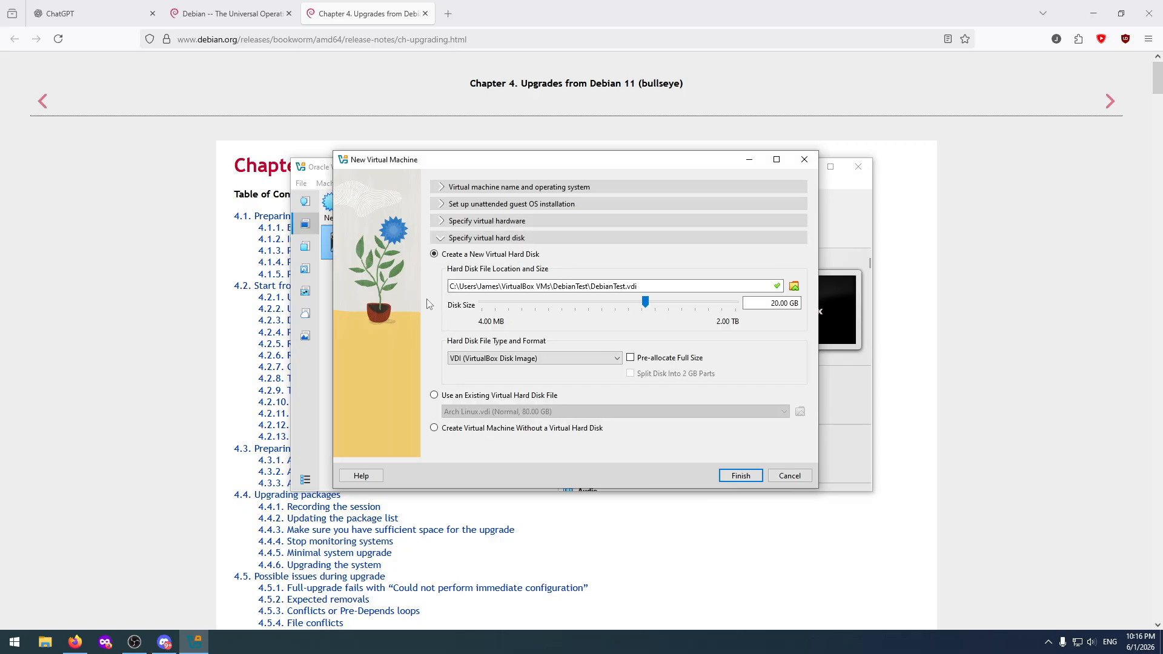
left_click(778, 304)
type("0")
left_click(740, 476)
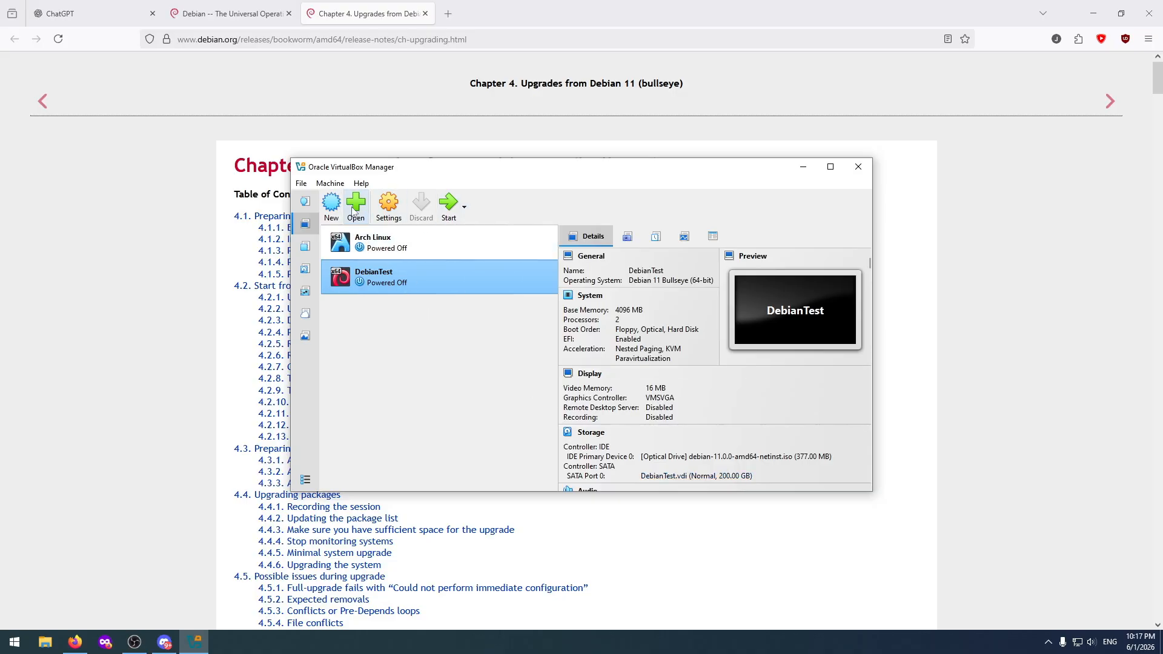
Start a new virtual machine named UbuntuTest with ubuntu-20.04.6-desktop-amd64.iso as its ISO image and unattended installation turned off.
left_click(332, 206)
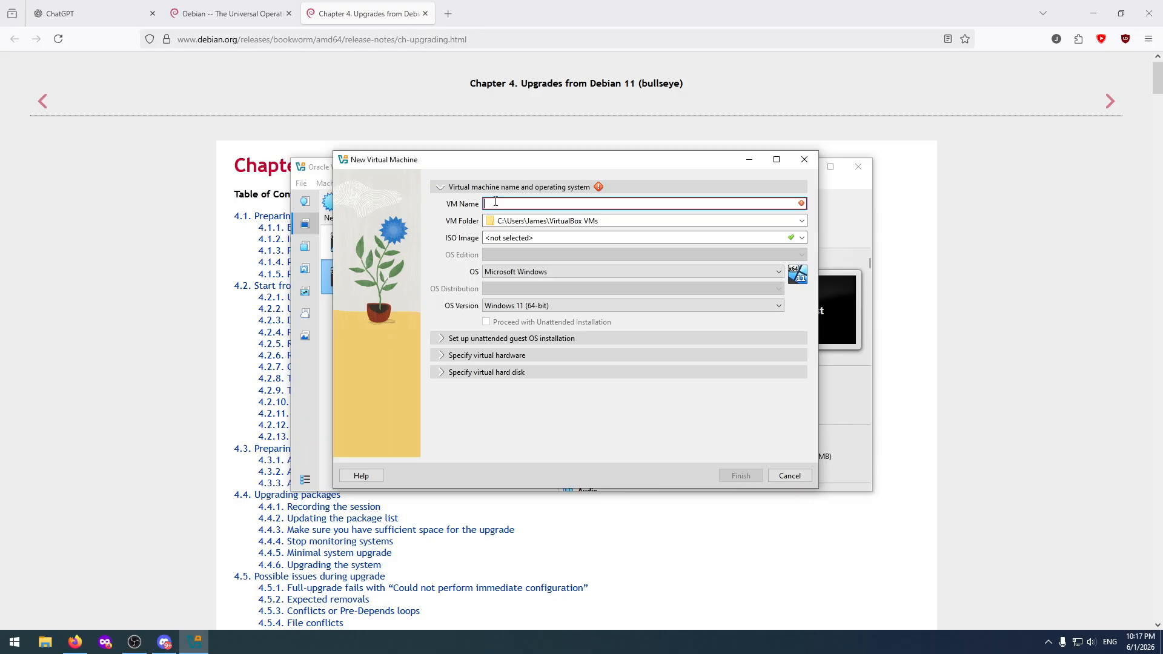
type("UbuntuTest")
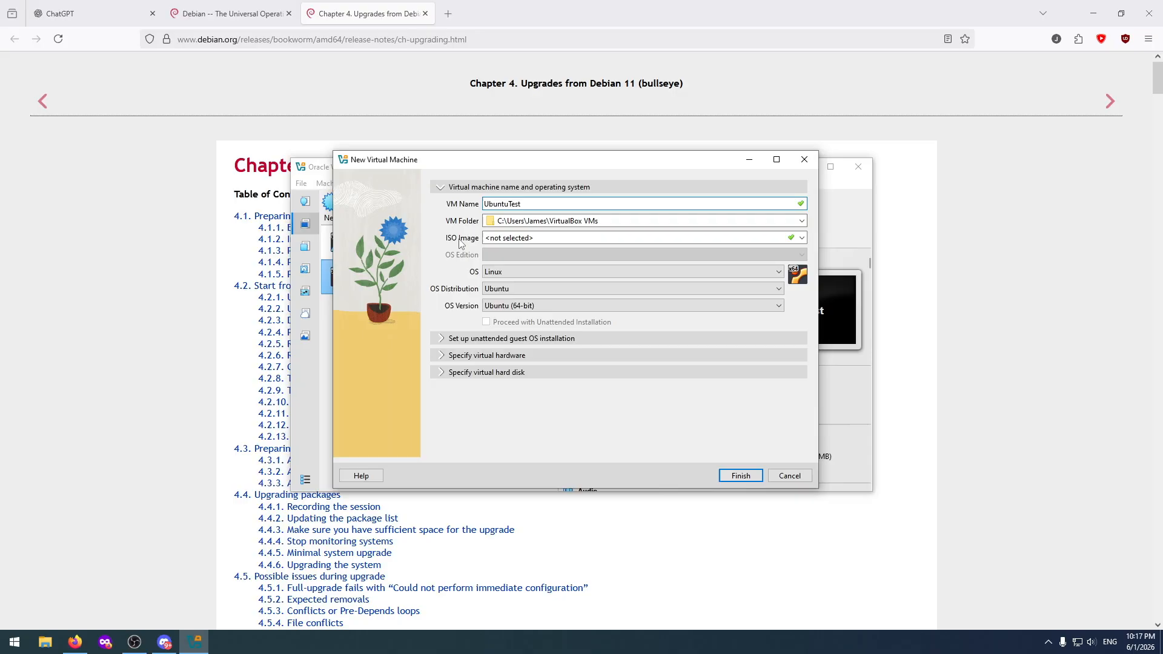
left_click(503, 239)
left_click(801, 238)
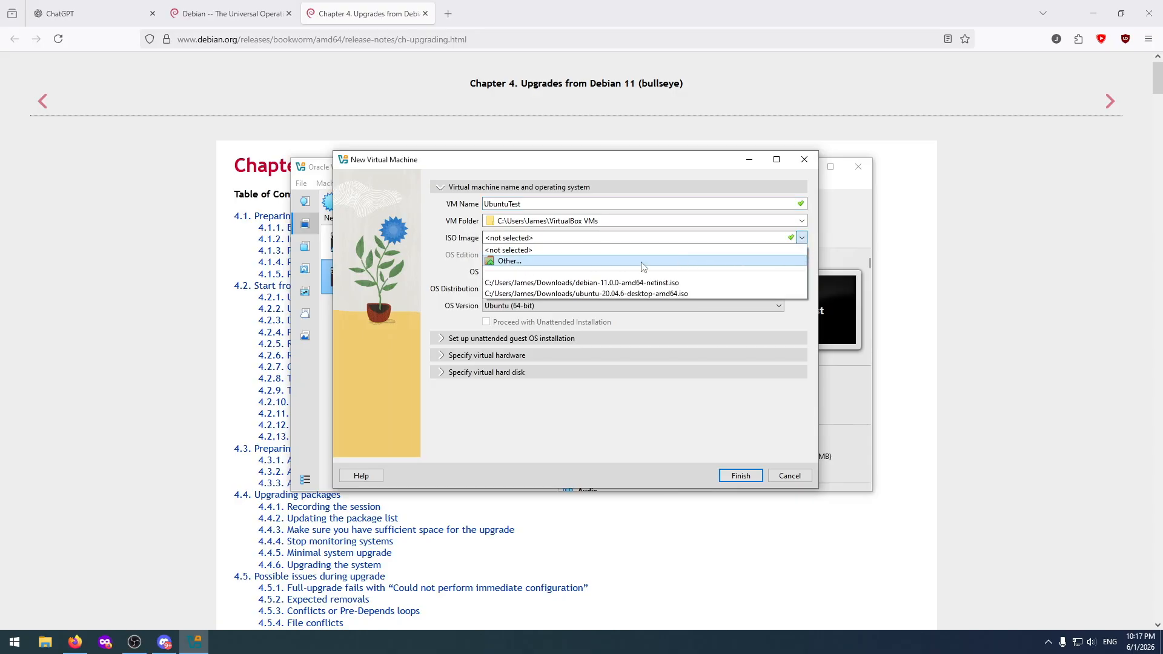
left_click(527, 267)
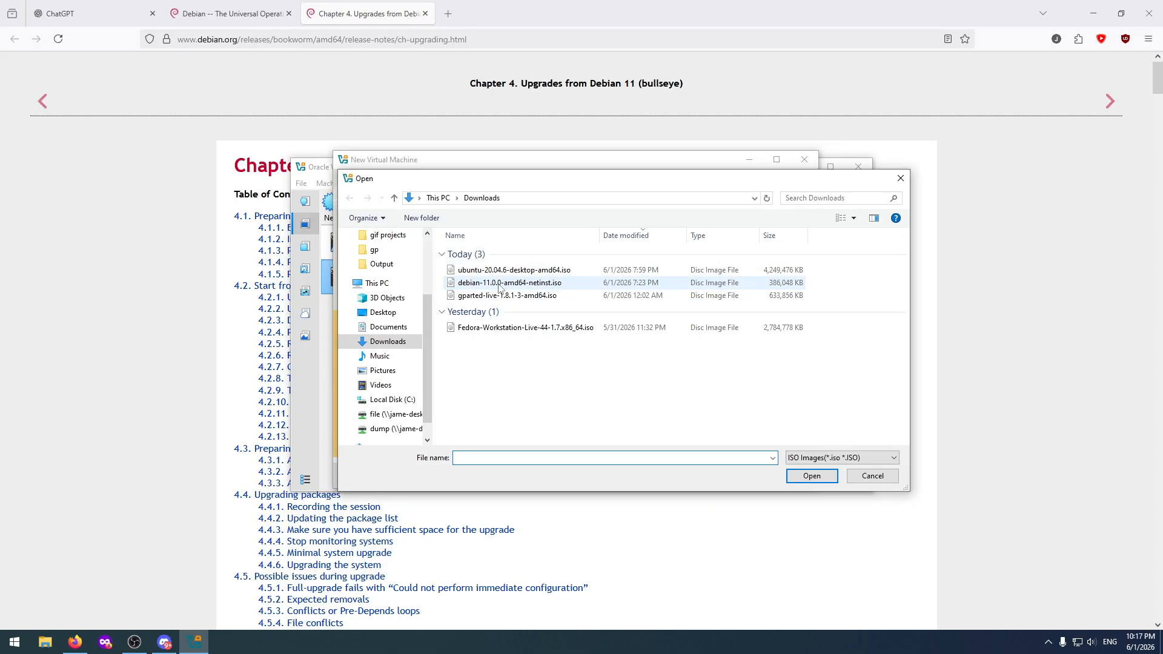
left_click(493, 271)
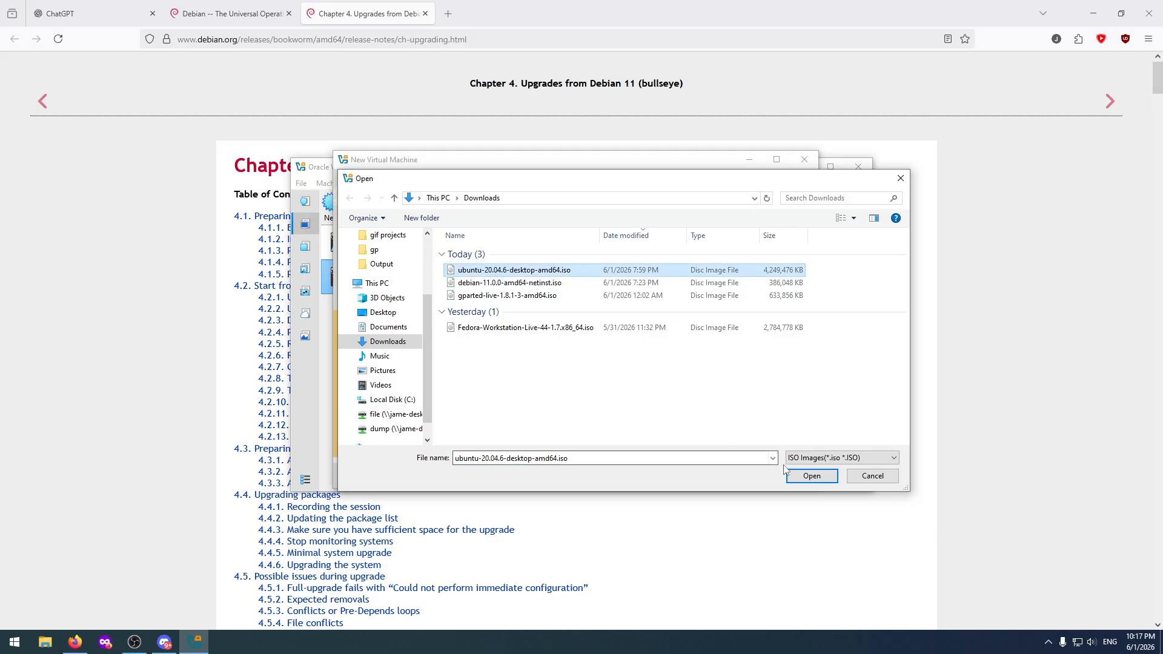
left_click(810, 476)
left_click(487, 322)
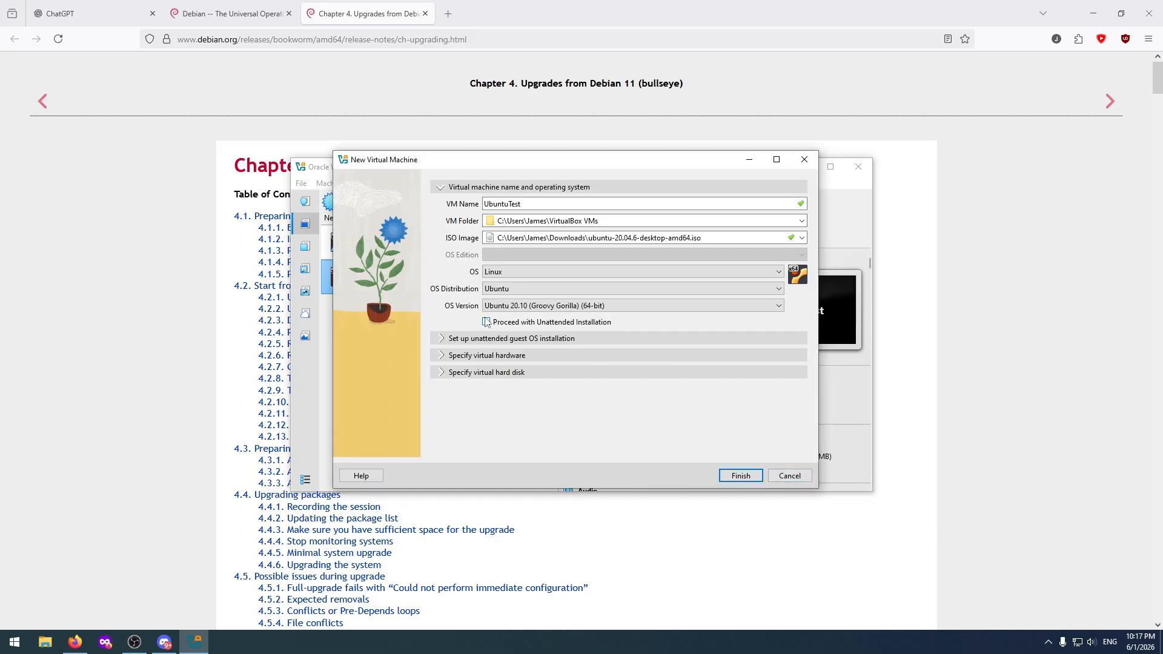
Enable EFI and increase the base memory for UbuntuTest, and finish creating the machine.
left_click(442, 356)
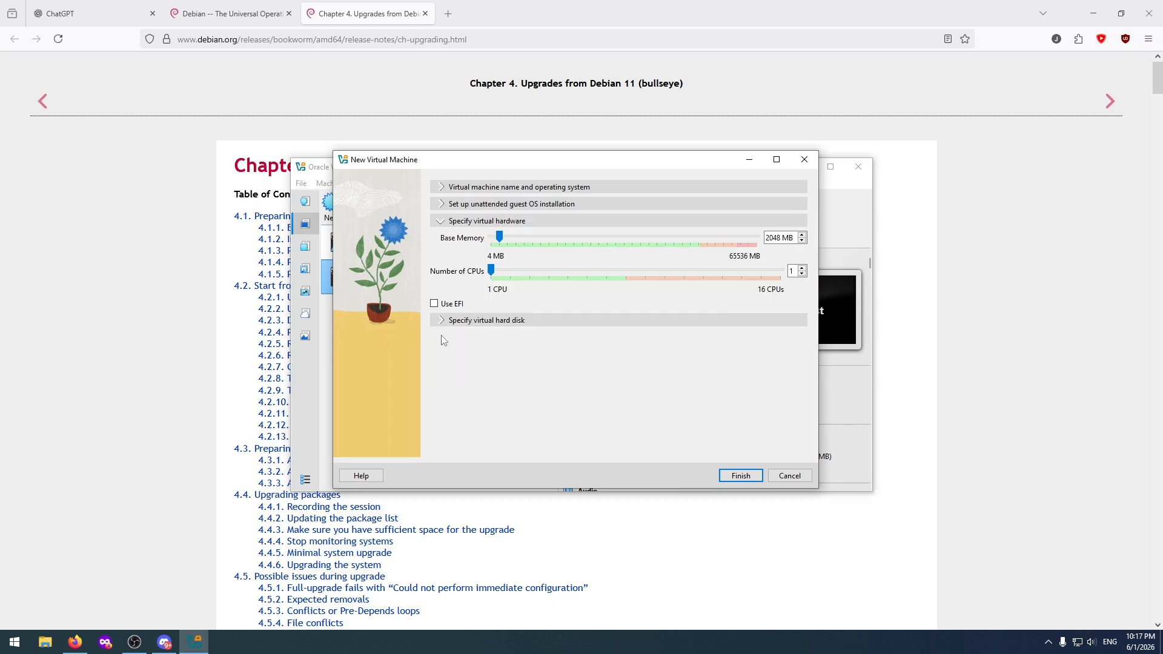
left_click(445, 304)
left_click_drag(499, 237, 507, 238)
left_click(740, 476)
Start the DebianTest and UbuntuTest virtual machines and arrange their windows side by side.
double_click(426, 275)
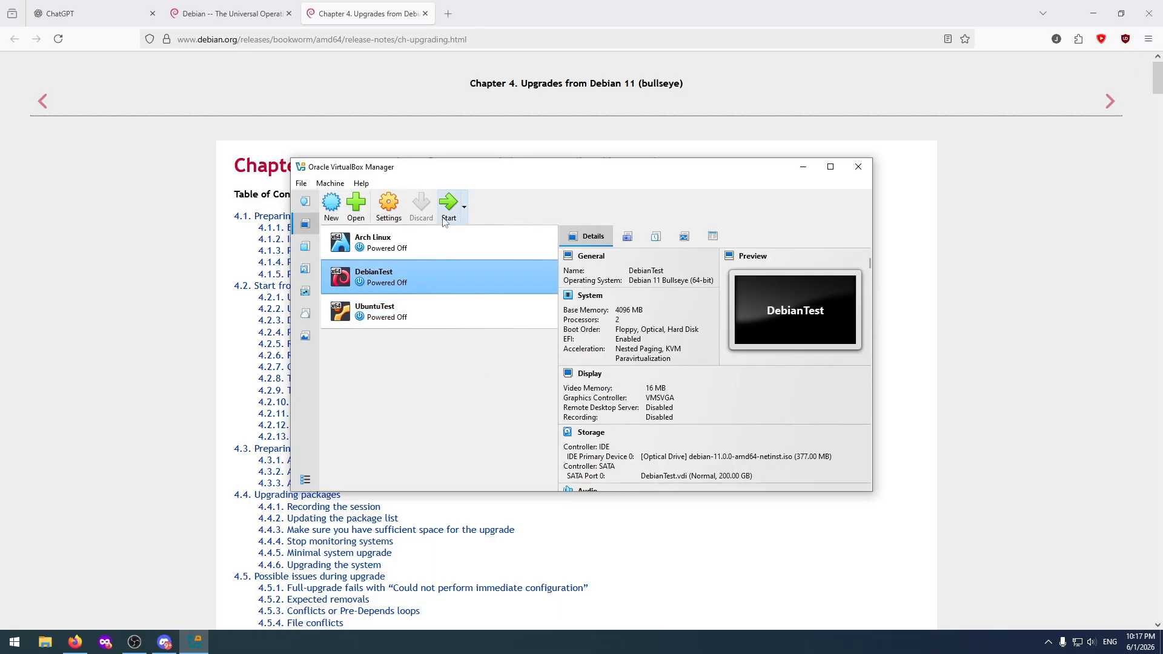
left_click(420, 313)
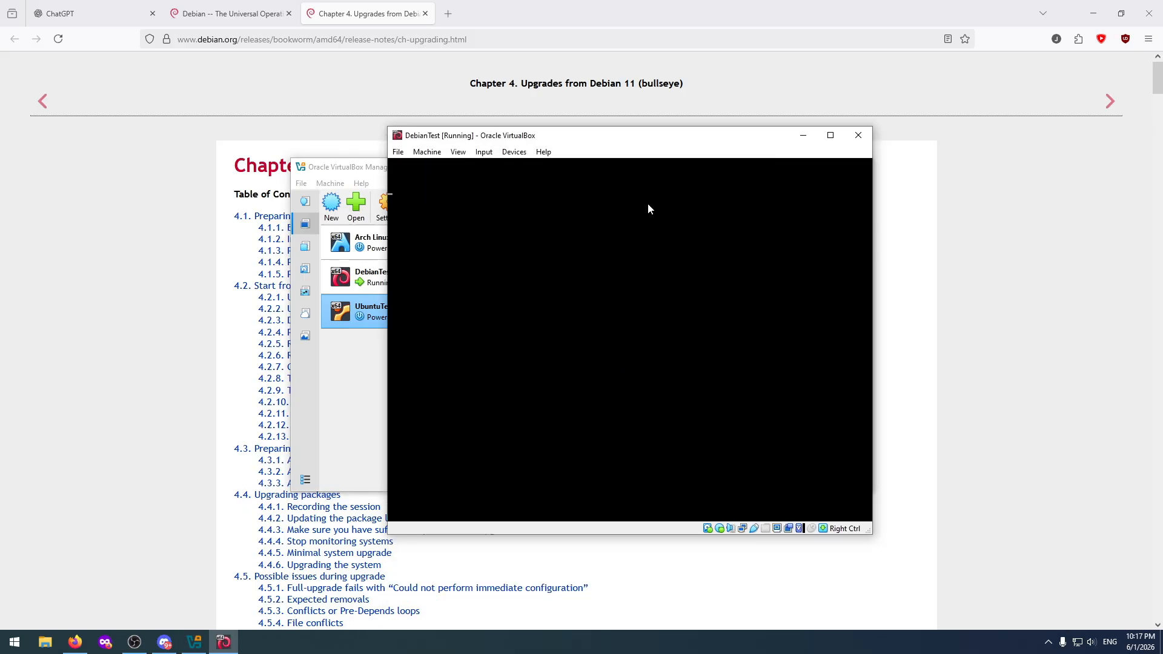
left_click_drag(582, 135, 849, 75)
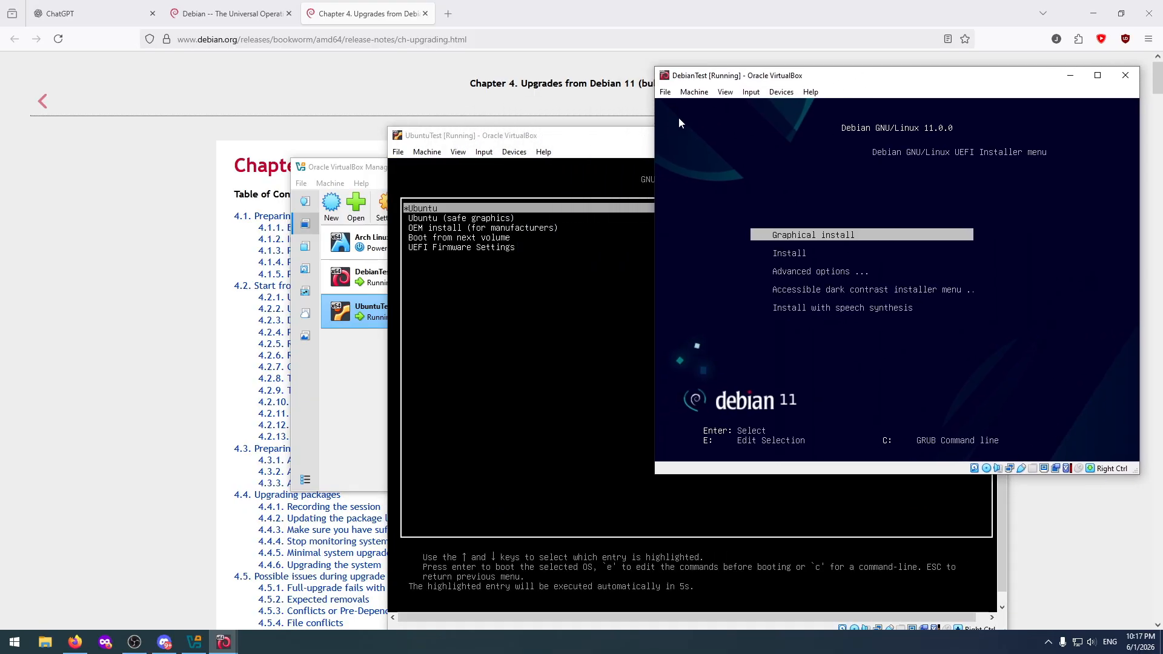
left_click_drag(622, 140, 276, 79)
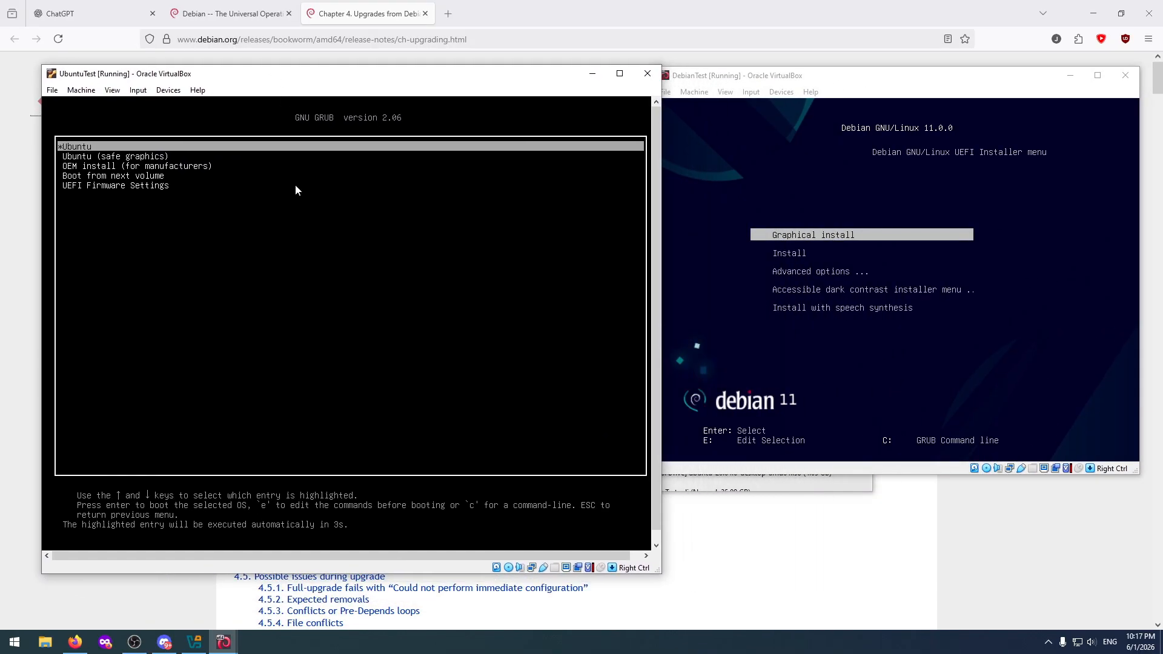
Boot the standard Ubuntu entry from the GRUB menu in the UbuntuTest machine.
key("Down")
key("Down")
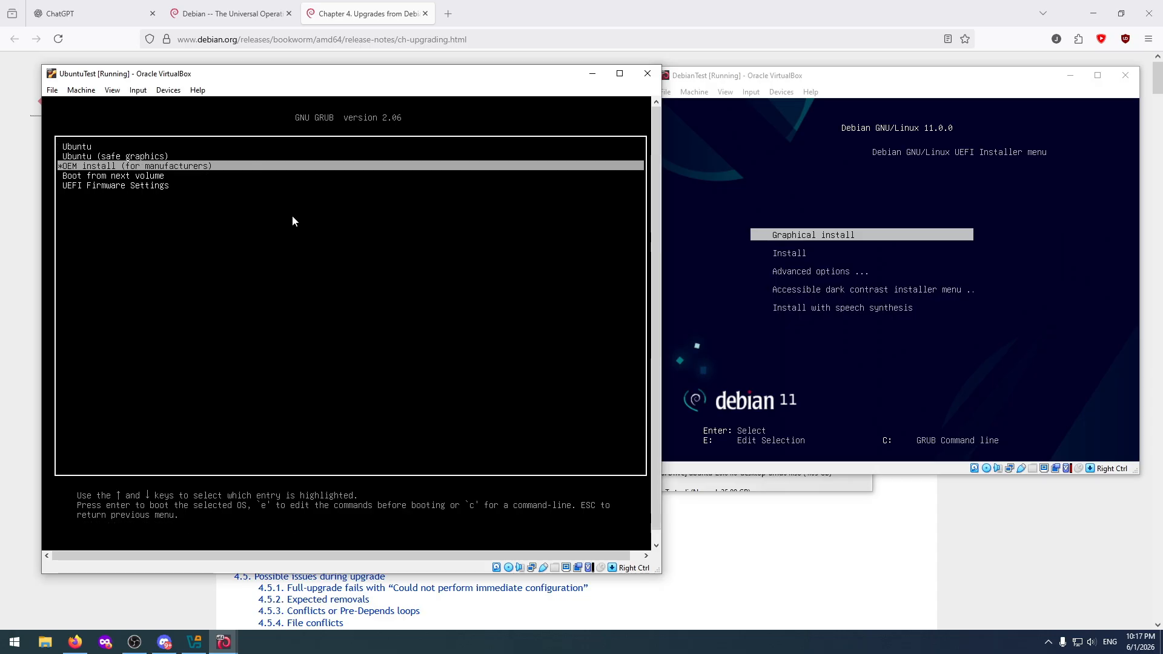
key("Up")
key("Up")
key("Down")
key("Up")
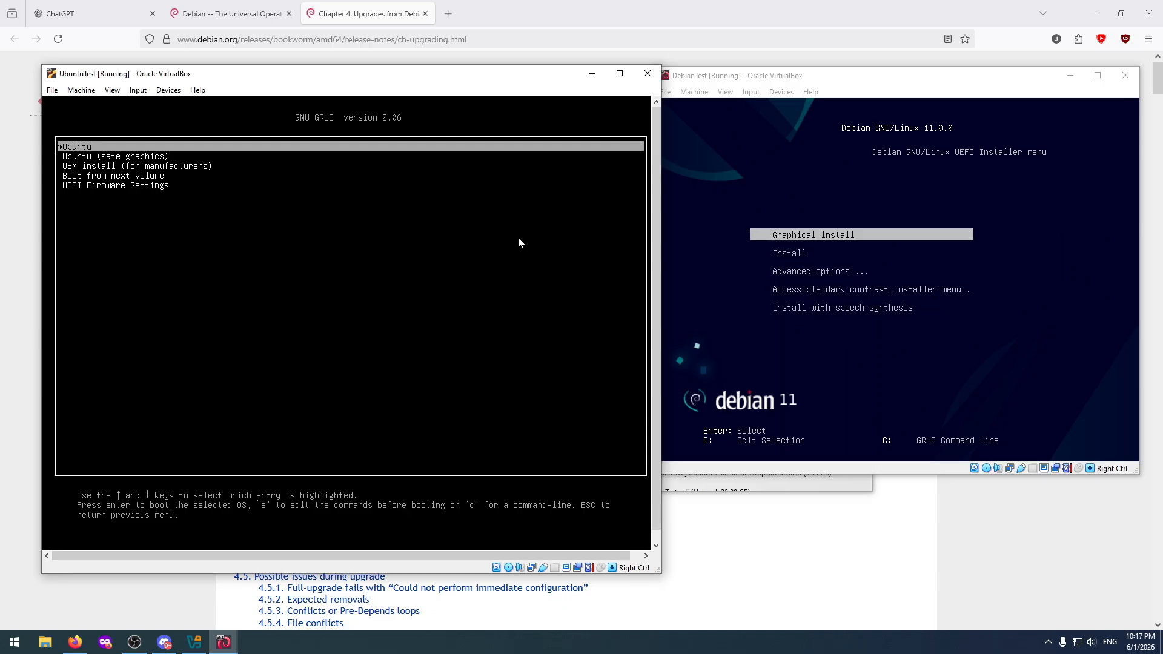
key("Return")
Decline mouse capture in the DebianTest machine and launch Graphical install from the Debian installer menu.
left_click(725, 155)
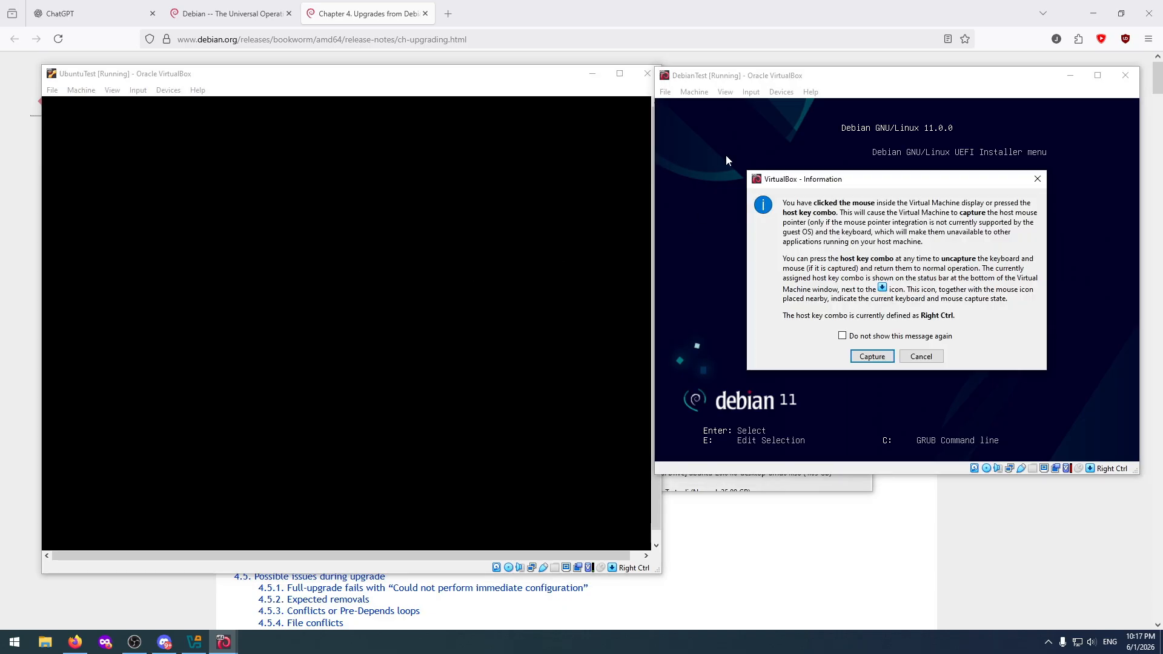
left_click(932, 358)
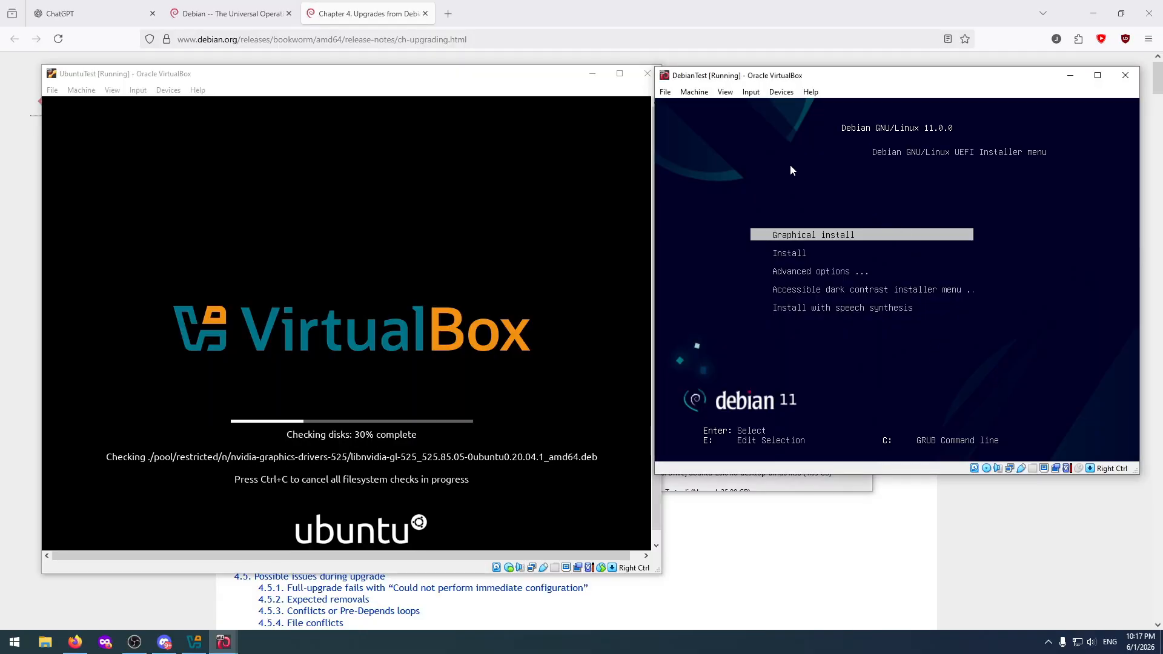
key("Down")
key("Up")
key("Return")
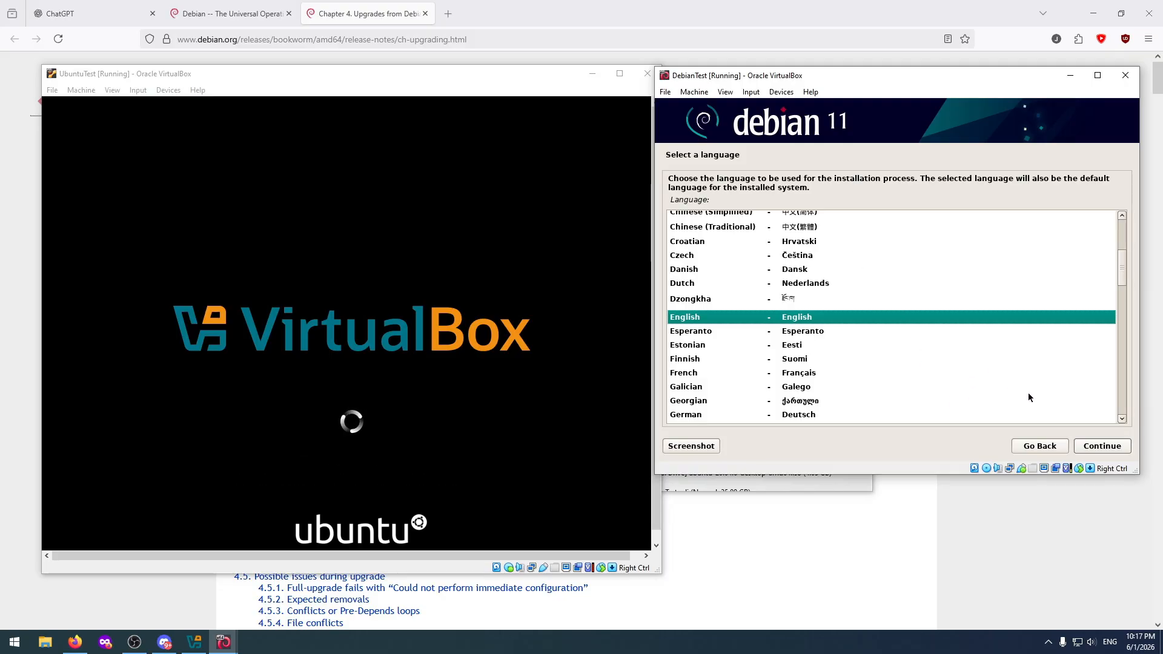
Continue the Debian installer with English as the language, United States as the location, and the remaining default choice.
left_click(1100, 449)
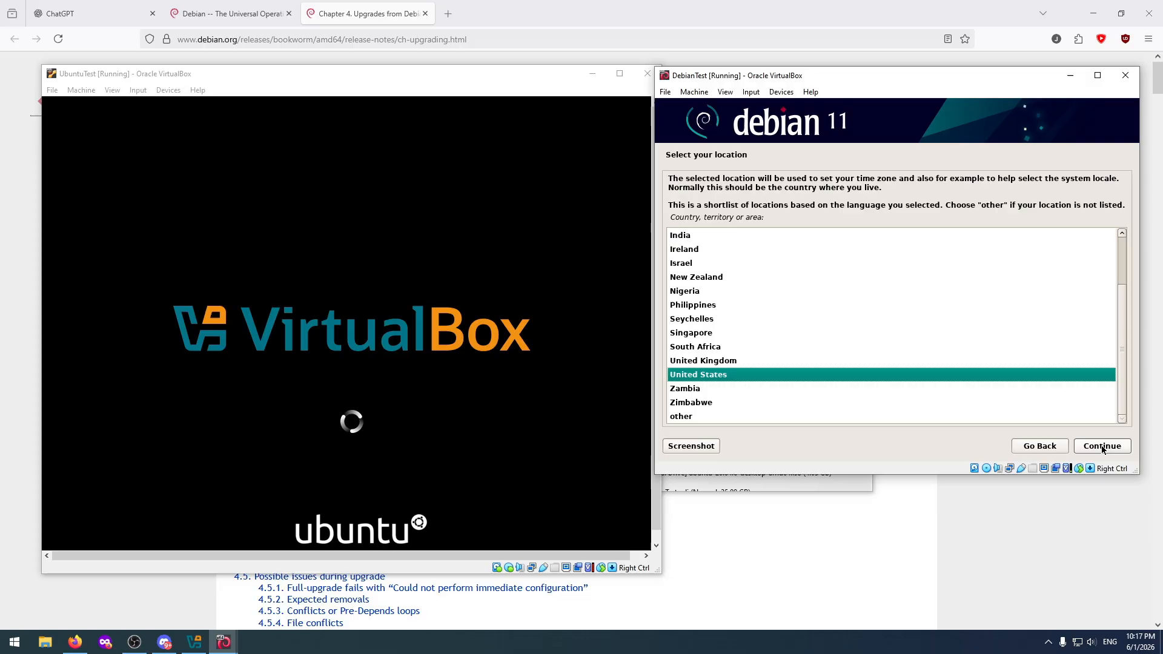
left_click(1103, 449)
left_click(1103, 449)
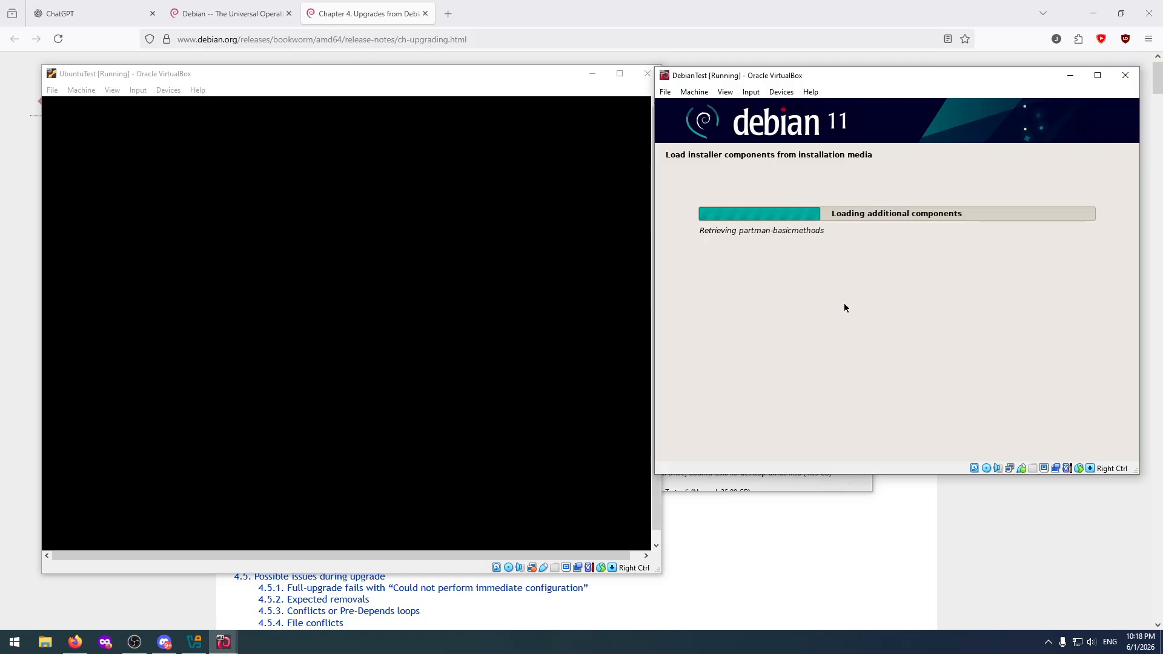
Switch back to the browser to view the Debian release notes chapter on upgrades from Debian 11.
left_click(358, 14)
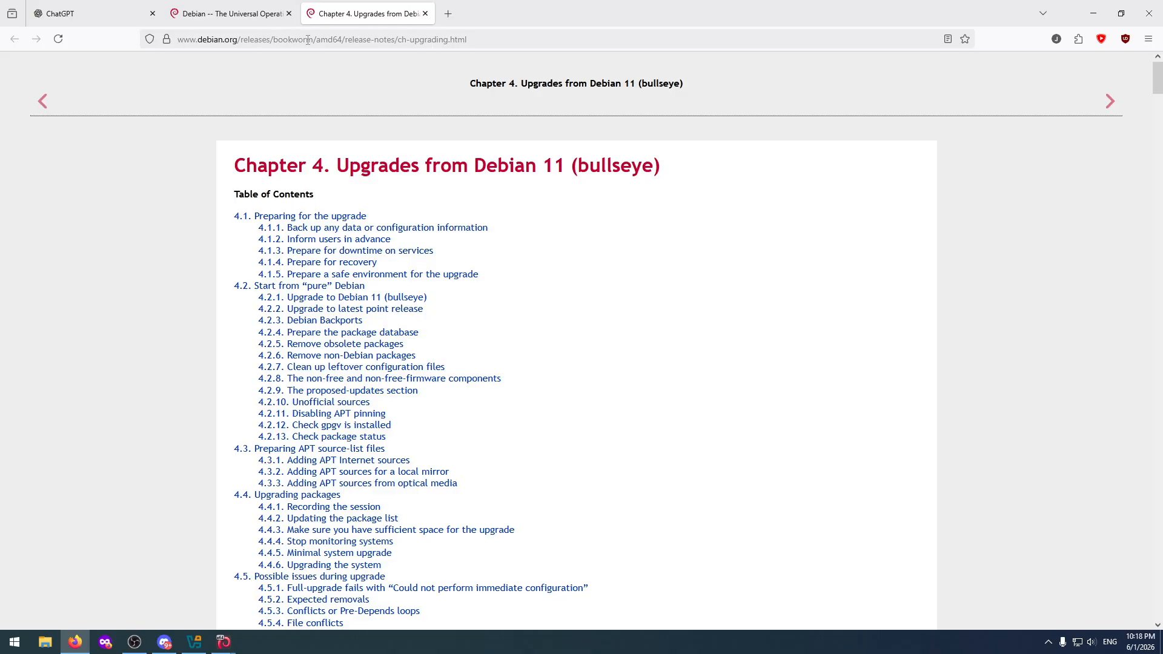
mouse_move(224, 647)
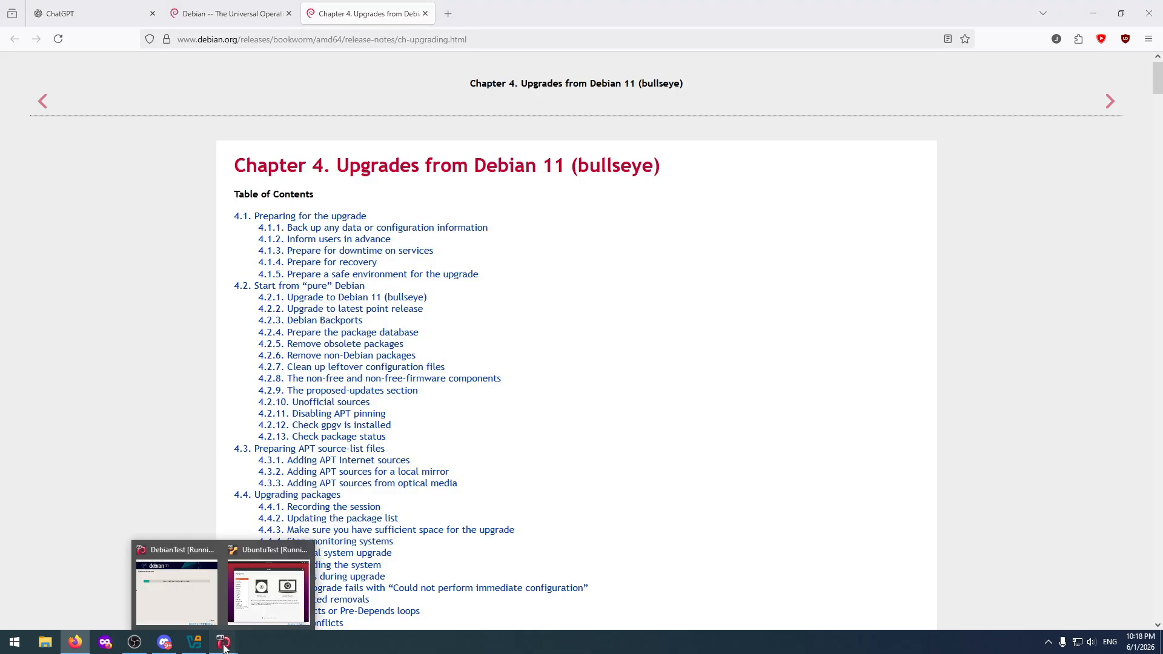
Bring both virtual machine windows forward, reposition the UbuntuTest window, and choose to install Ubuntu in English.
left_click(199, 589)
left_click(269, 590)
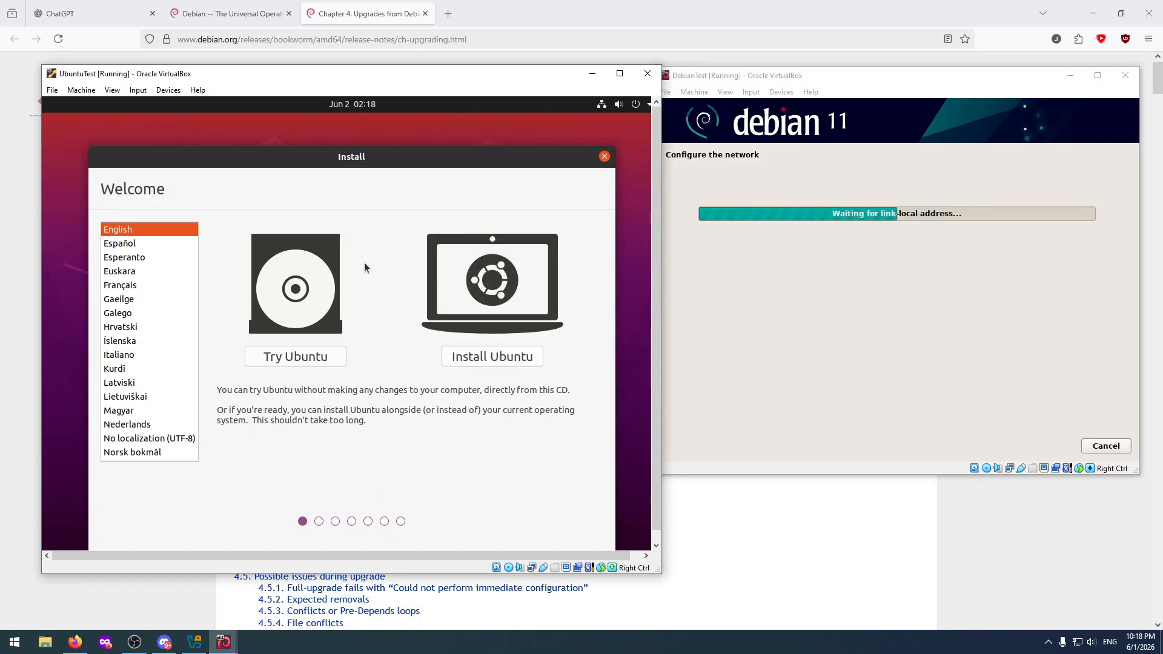
left_click_drag(404, 76, 390, 51)
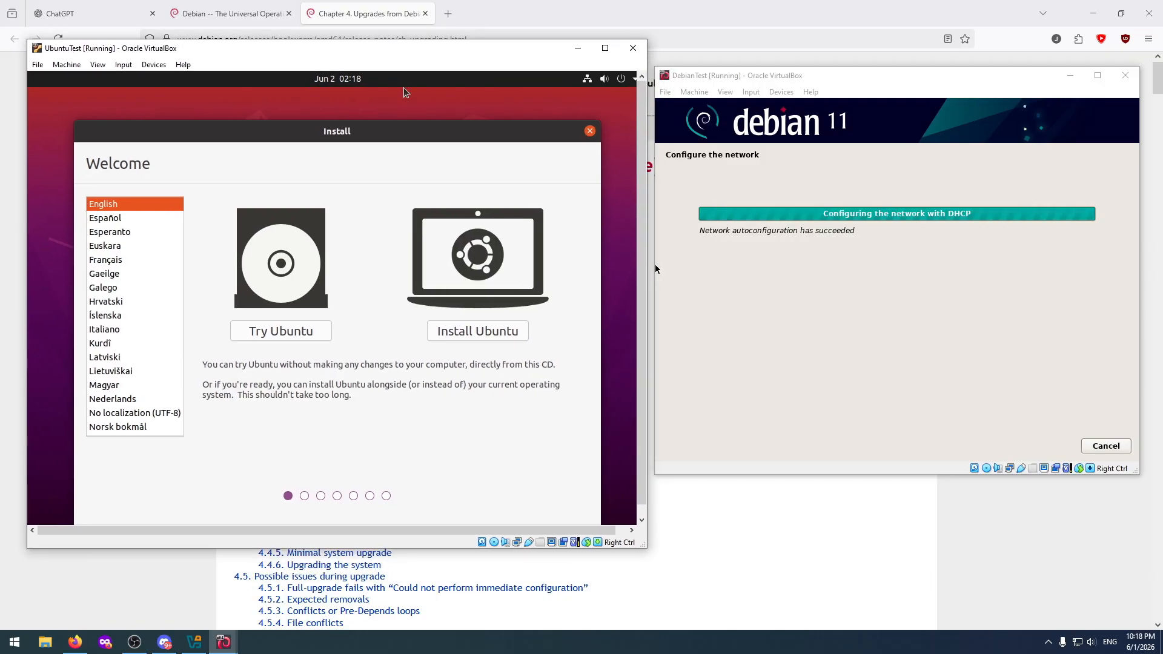
left_click(476, 332)
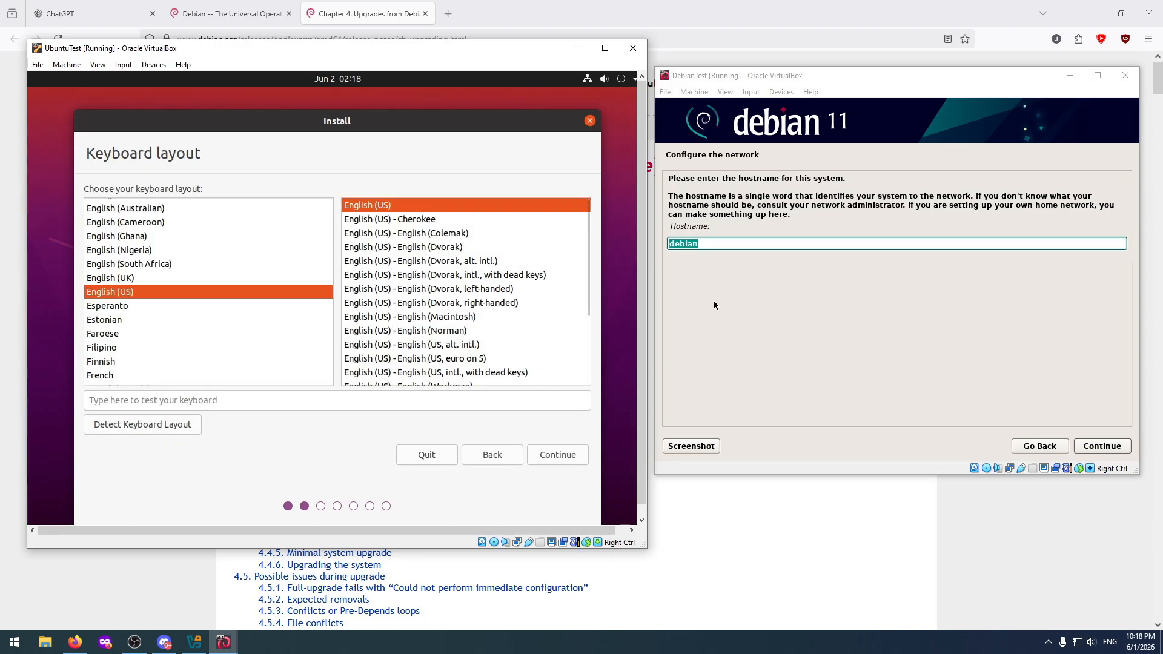
Set the Debian hostname to debiantest and continue past the domain name, leaving the root password empty.
left_click(721, 245)
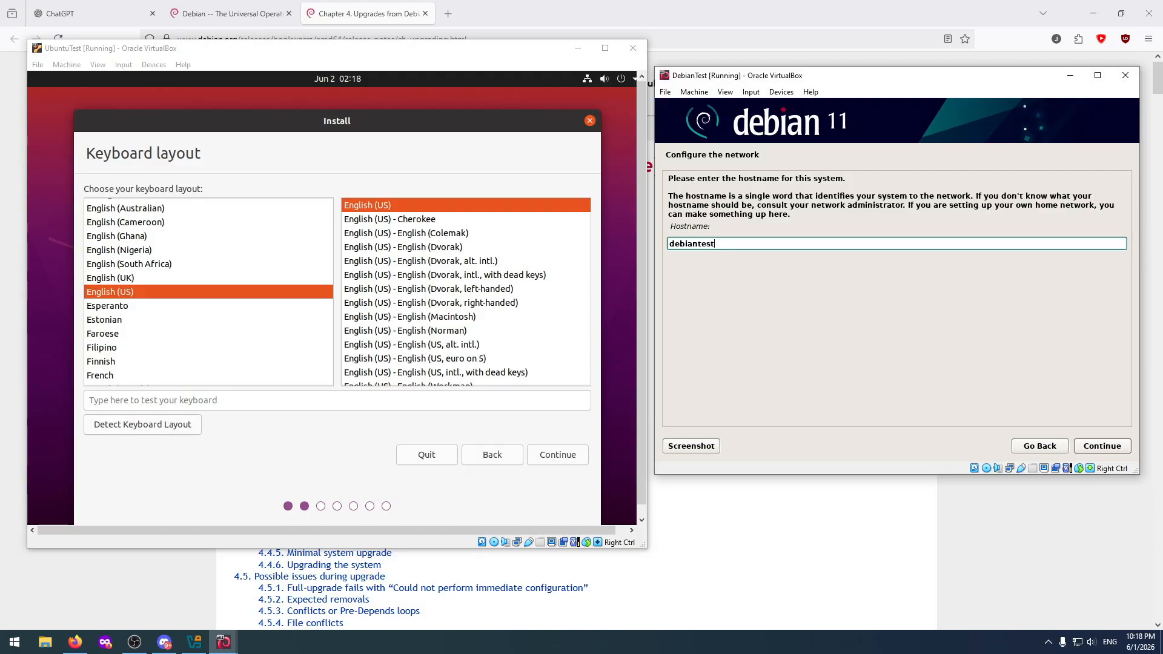
type("testv")
key("BackSpace")
key("BackSpace")
left_click(1101, 446)
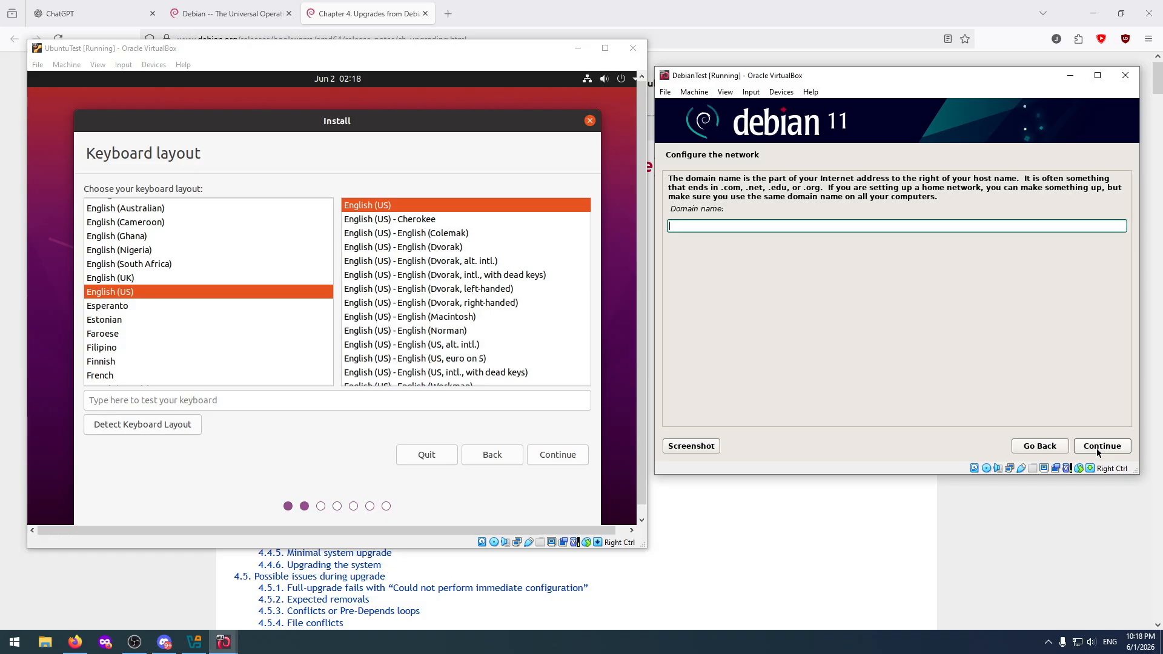
left_click(1098, 448)
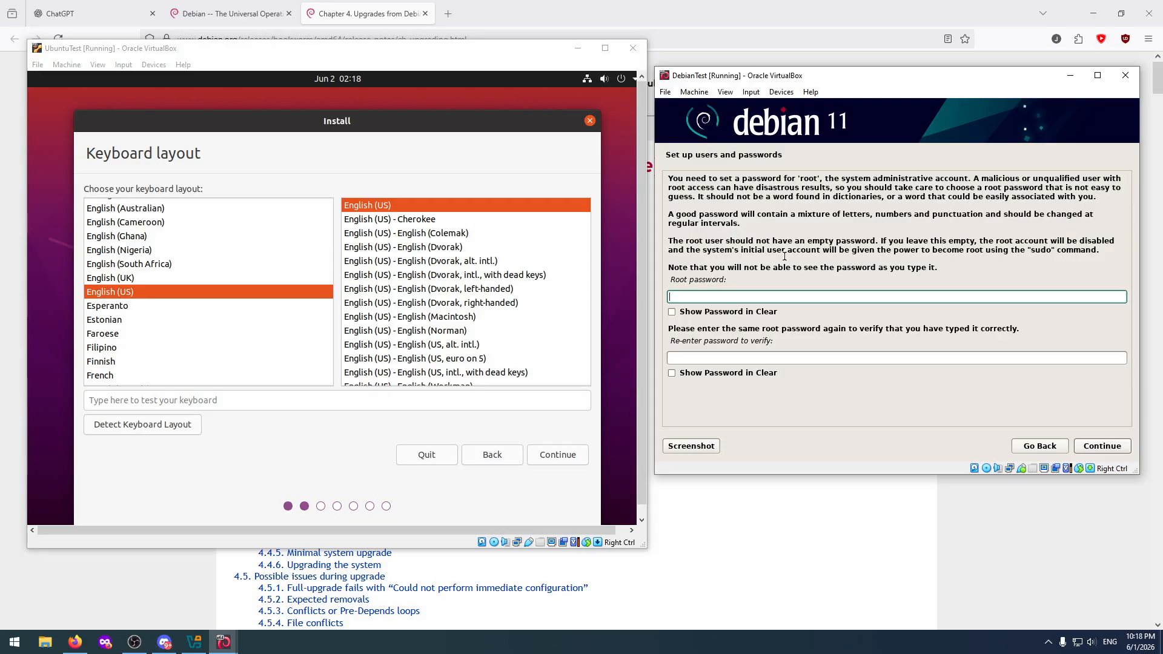
left_click(1103, 447)
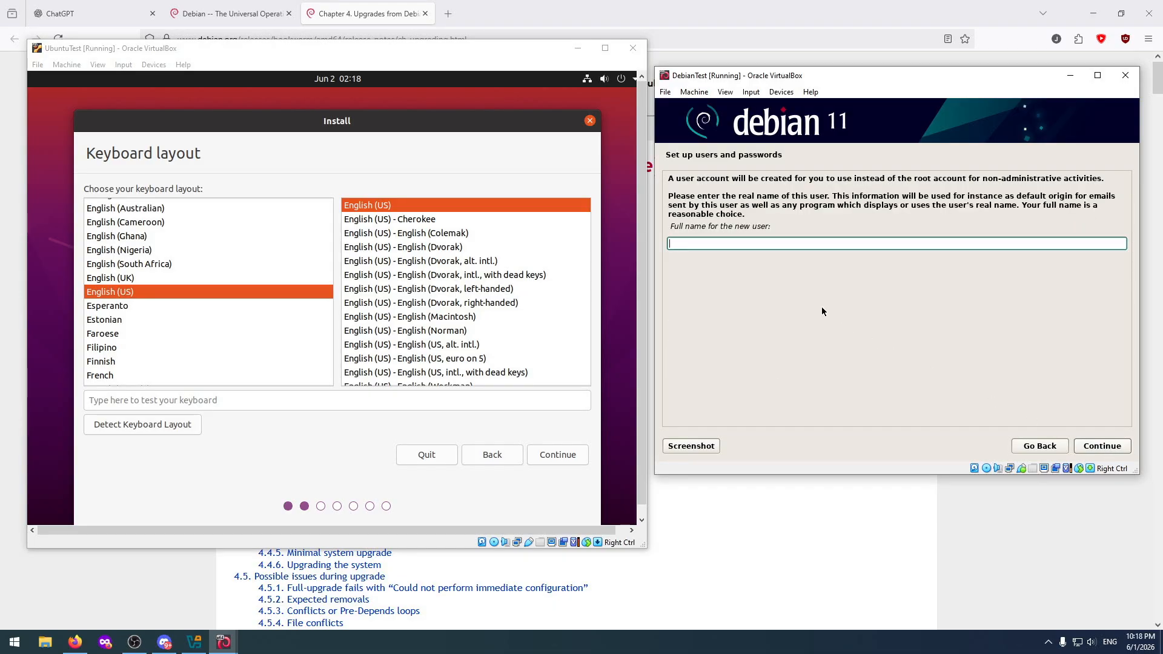
Go back to the Debian installer main menu and rerun the network configuration.
left_click(1049, 446)
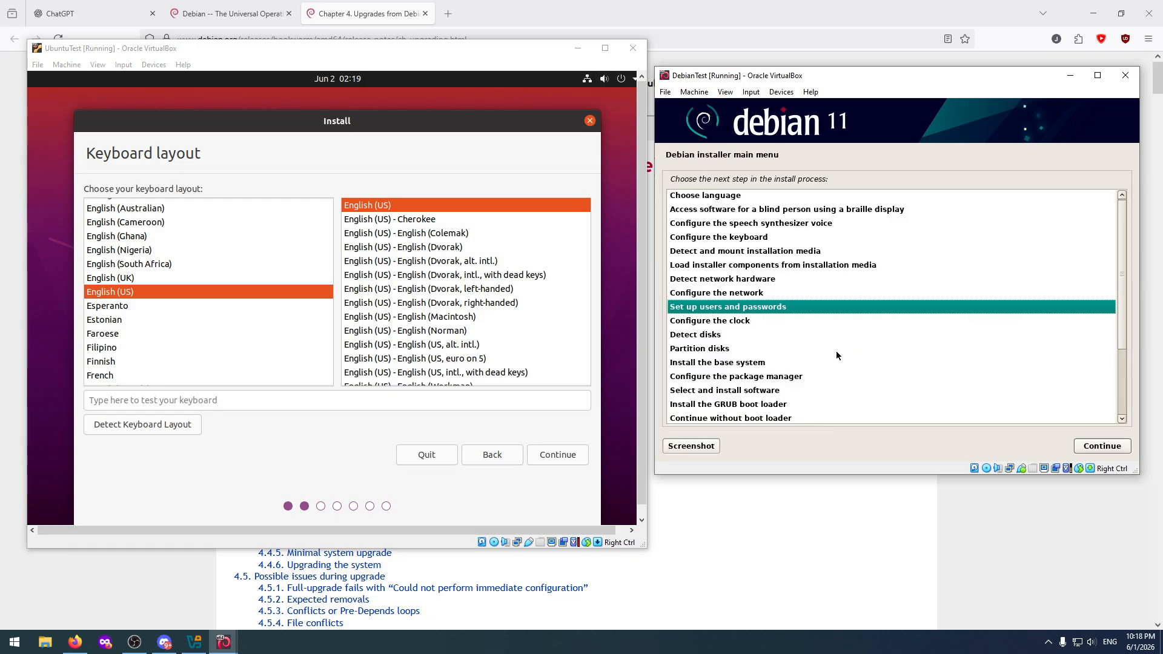
left_click(1082, 451)
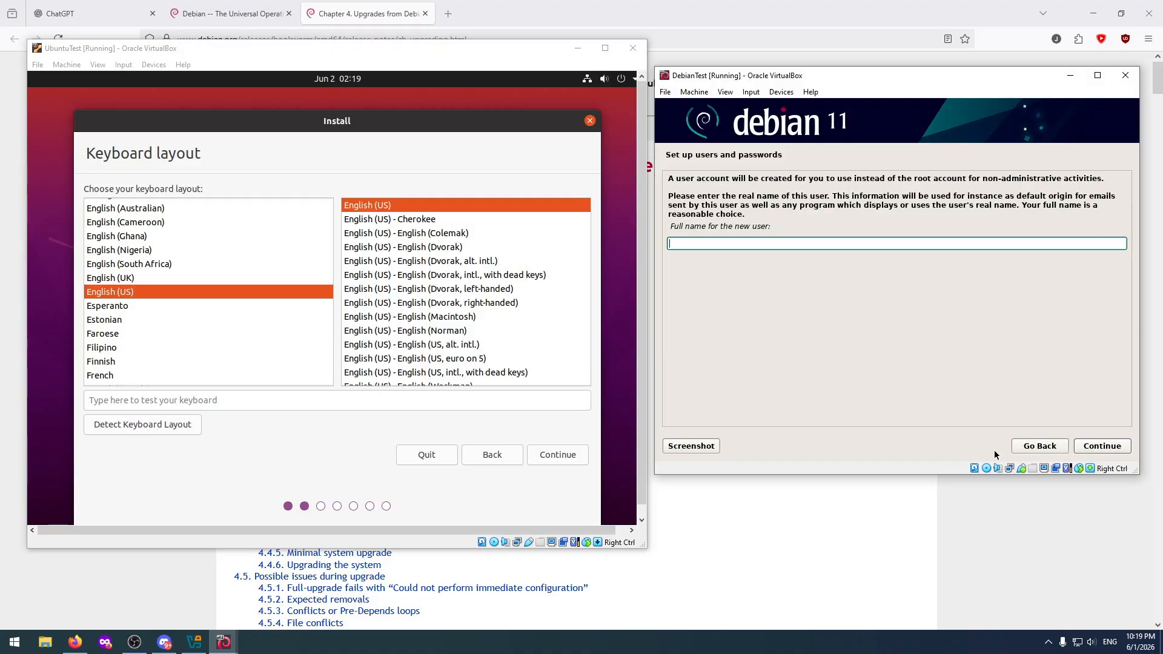
left_click(1031, 448)
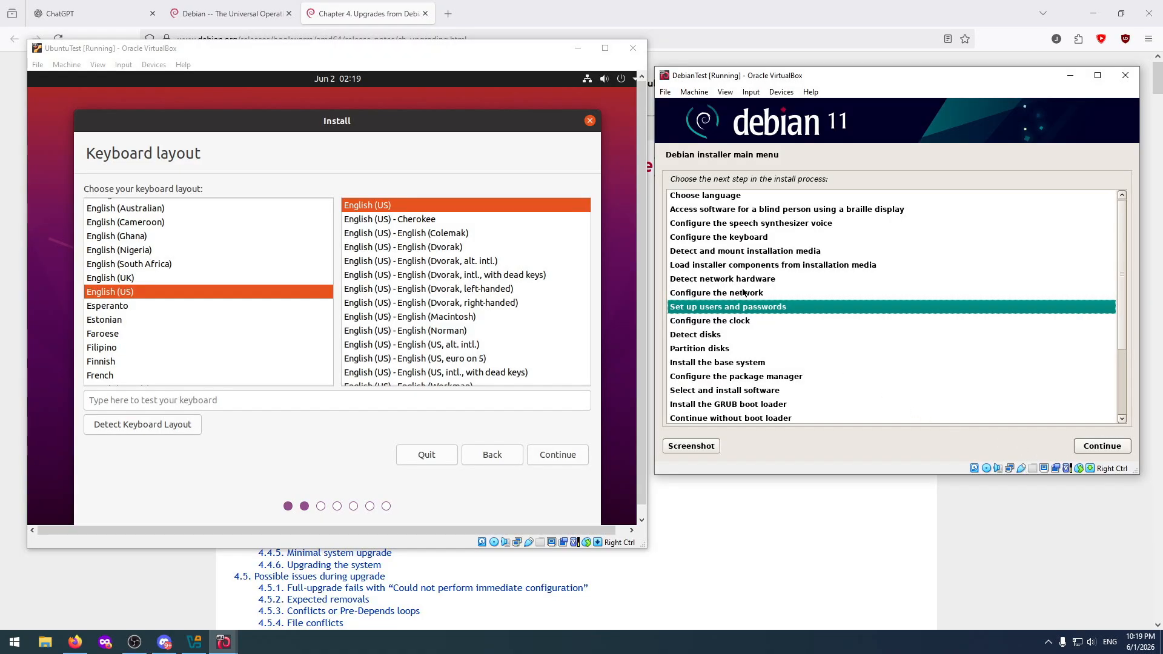
left_click(744, 292)
left_click(1103, 447)
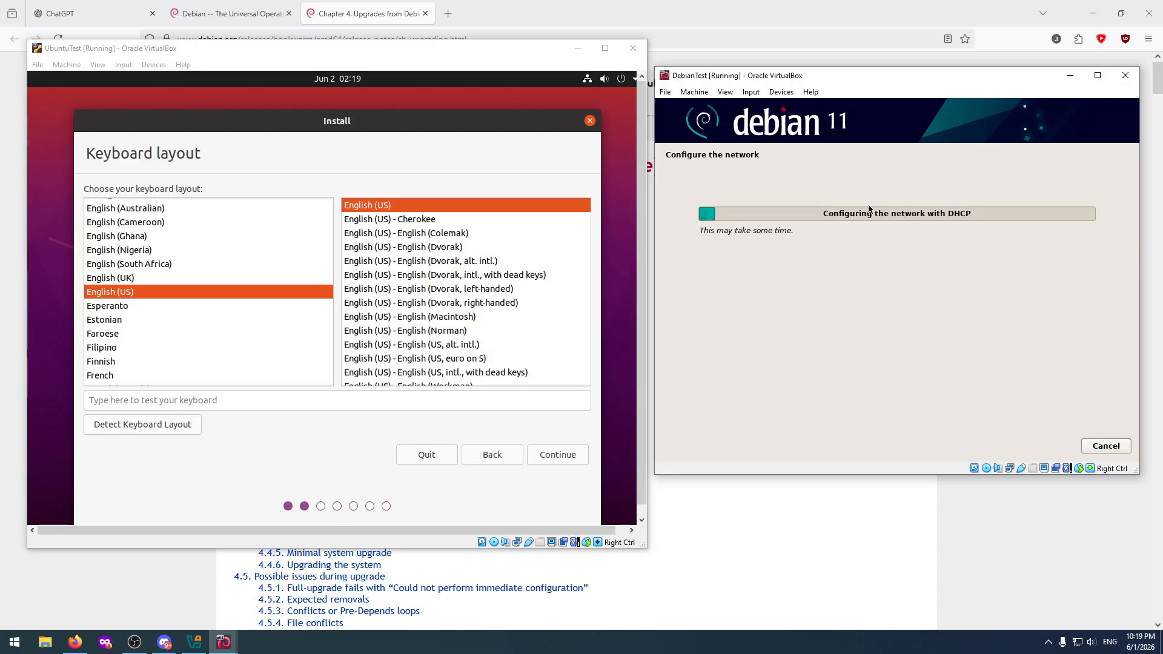
Continue the Ubuntu installer with the English (US) keyboard layout and choose Minimal installation.
left_click(348, 439)
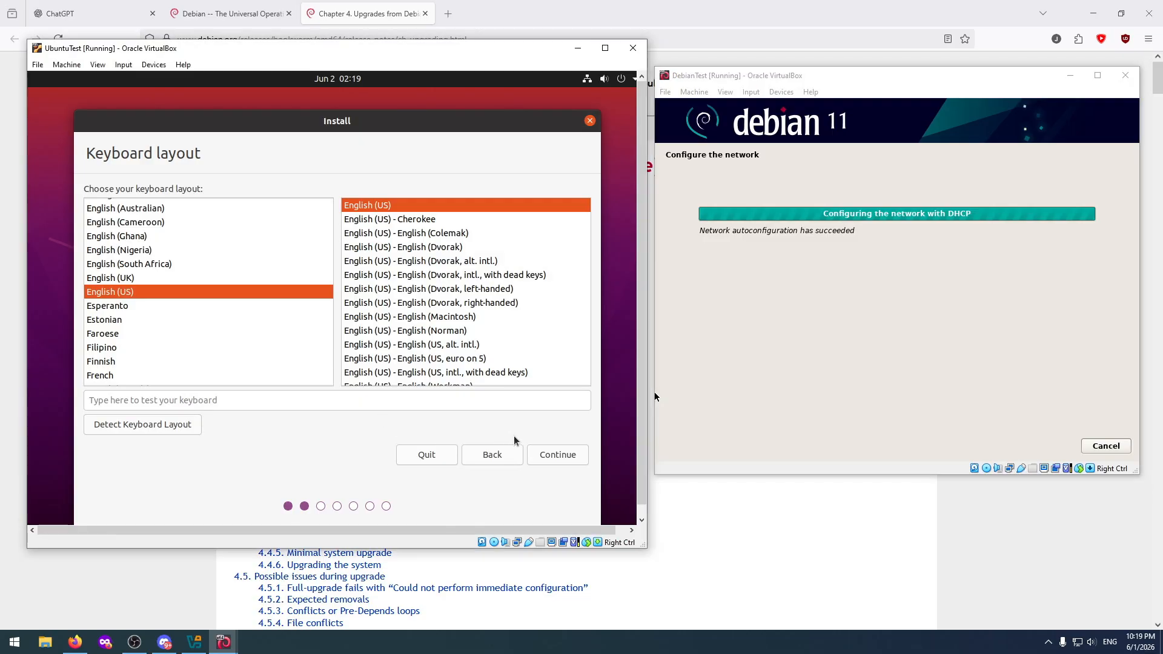
left_click(560, 456)
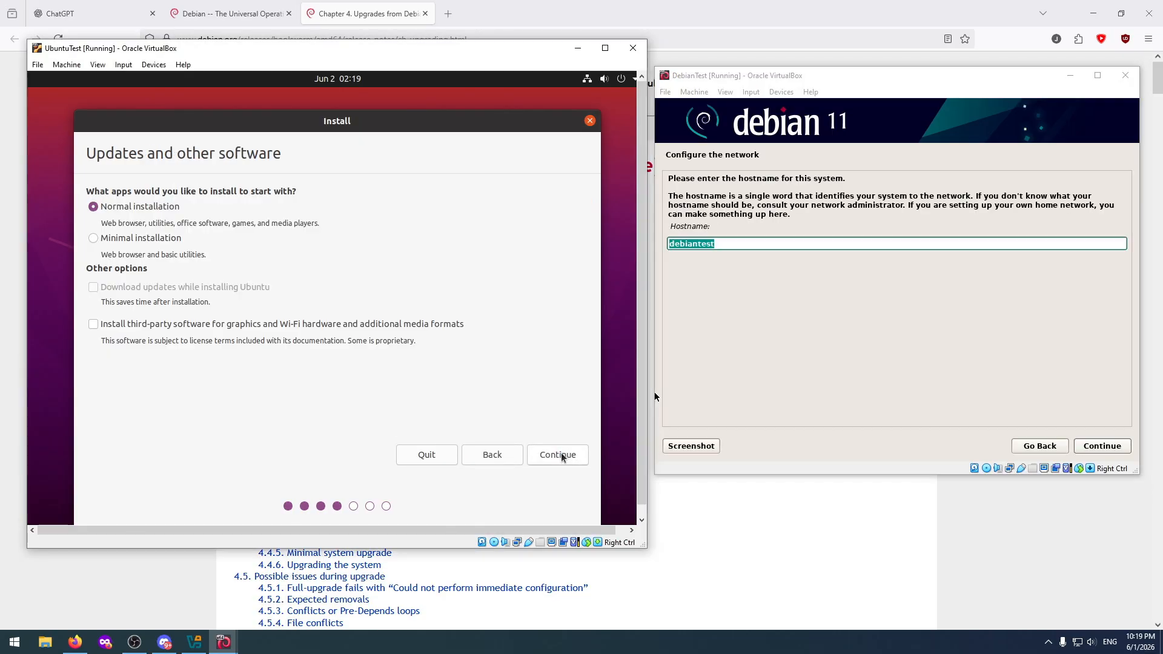
left_click(92, 240)
left_click(568, 462)
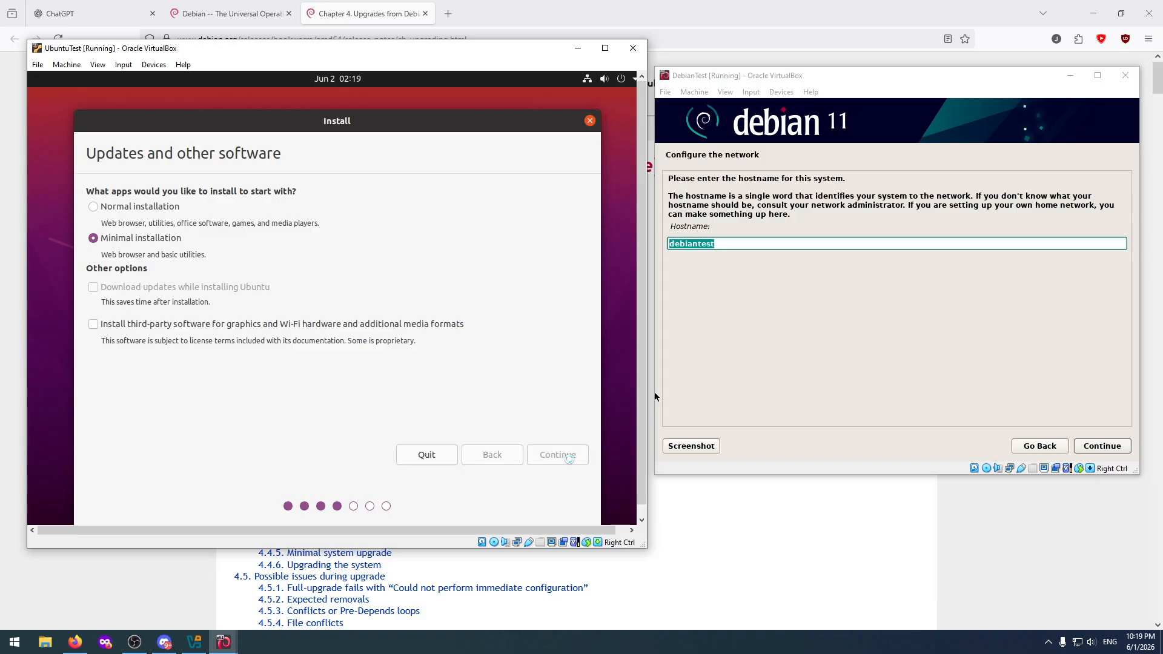
Keep the Debian hostname with an empty domain name, and start the Ubuntu installation with the erase disk option.
left_click(1106, 446)
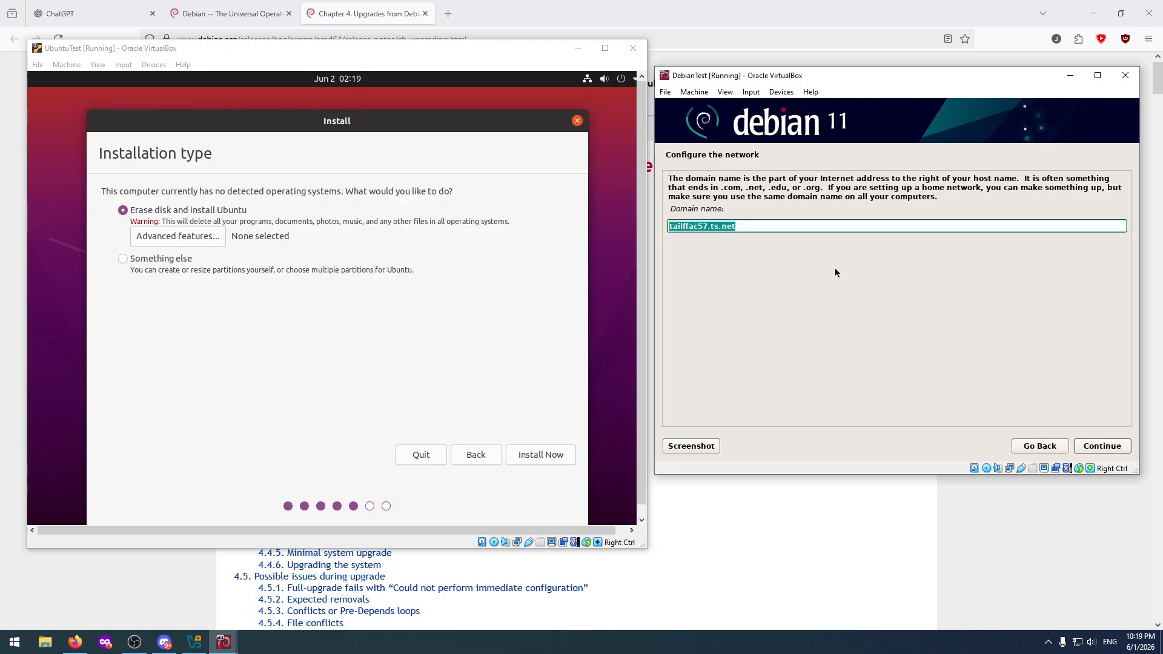
key("BackSpace")
left_click(1096, 450)
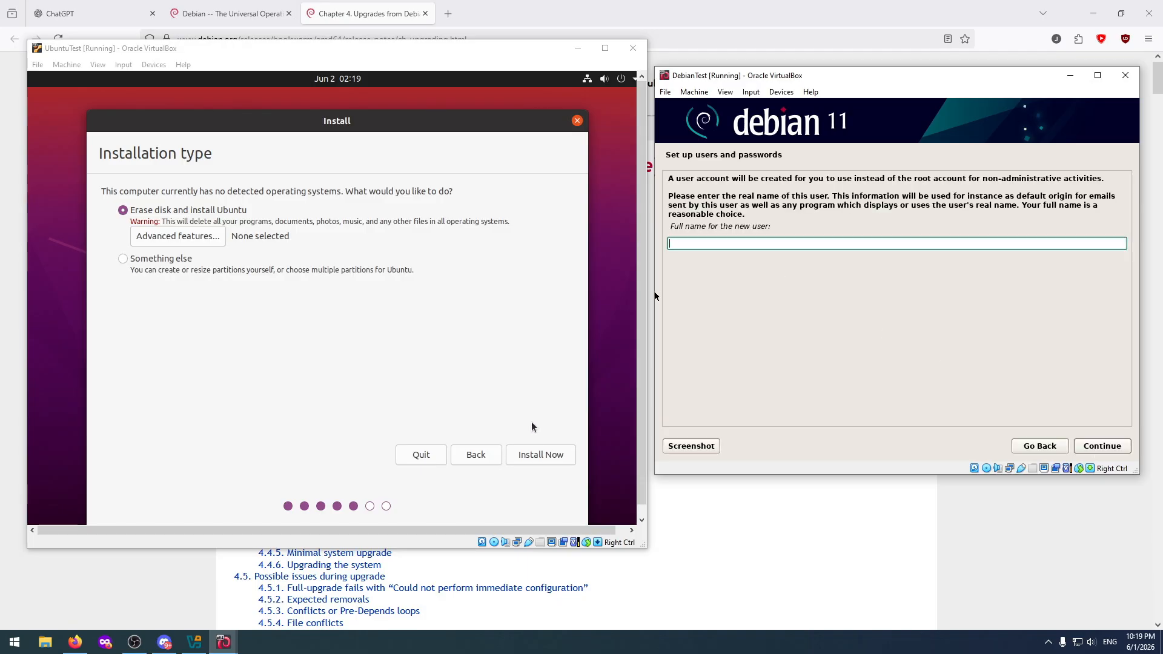
left_click(541, 455)
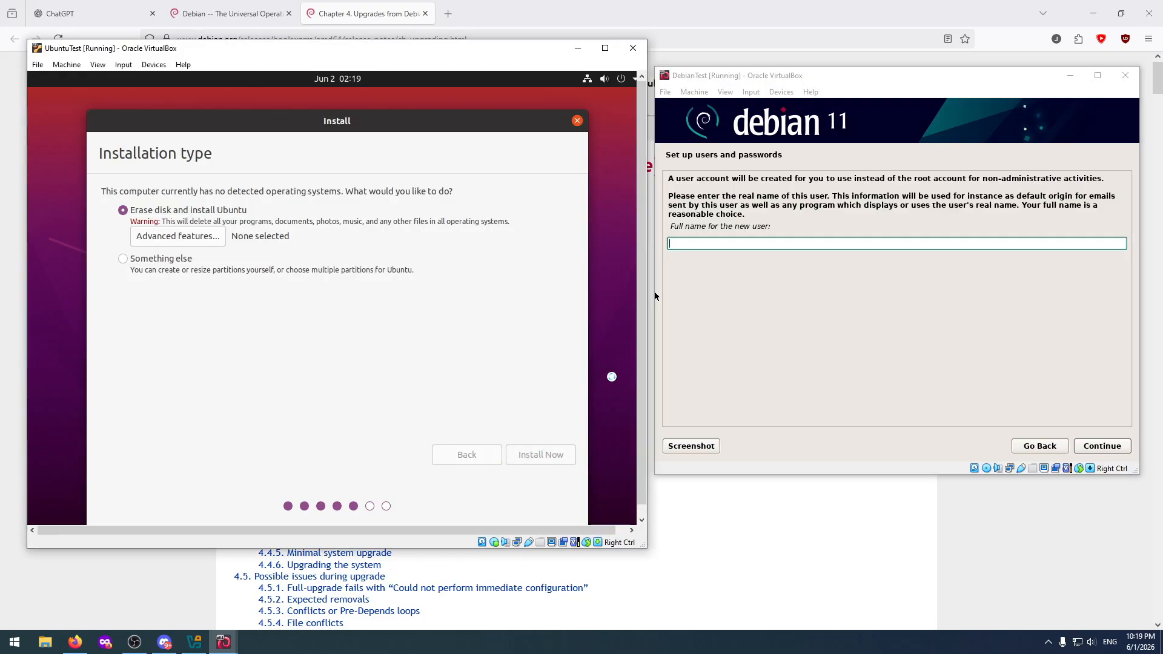
Leave the new Debian user's full name empty and enter the account's username.
left_click(749, 243)
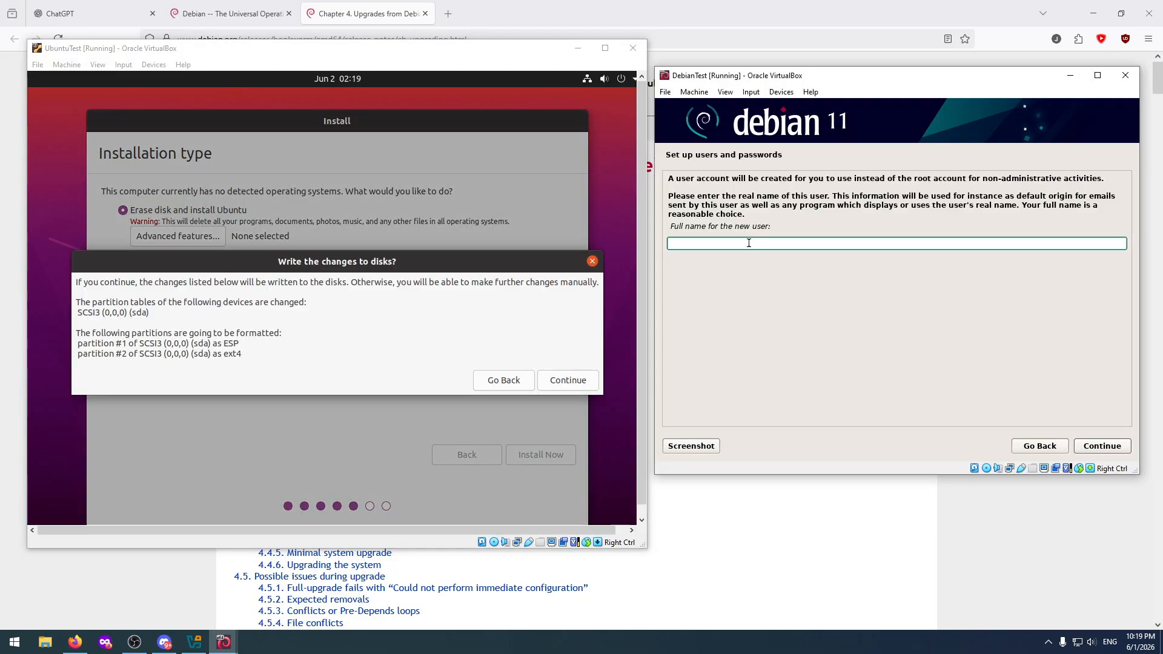
type("jame")
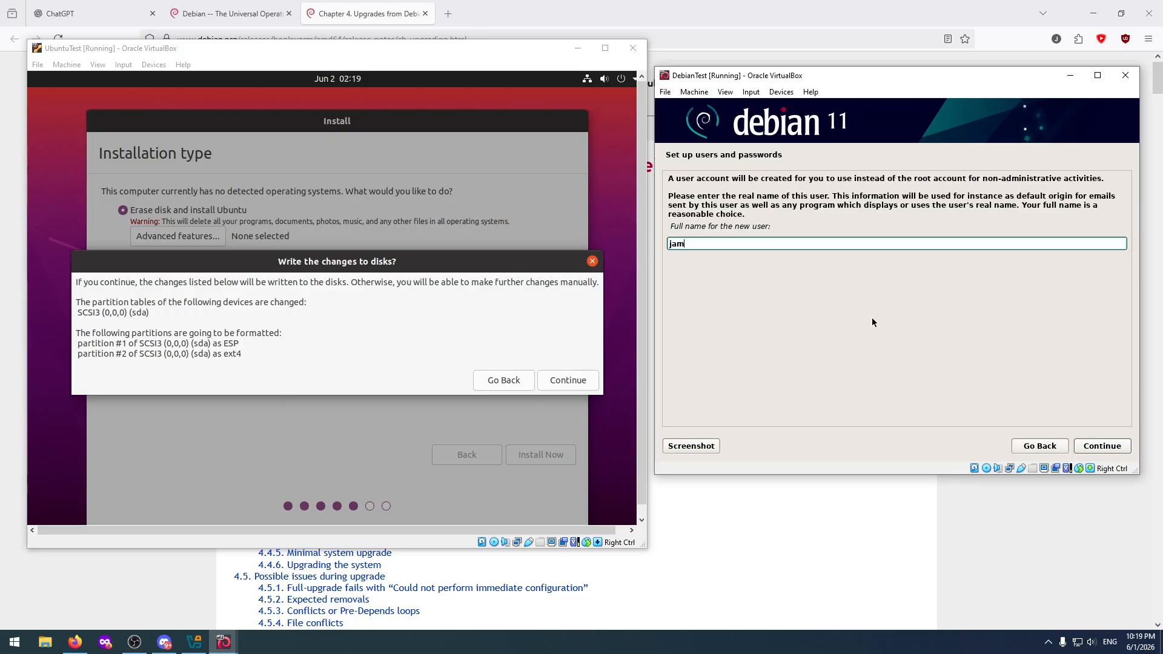
key("BackSpace")
key("BackSpace")
key("BackSpace")
left_click(1101, 449)
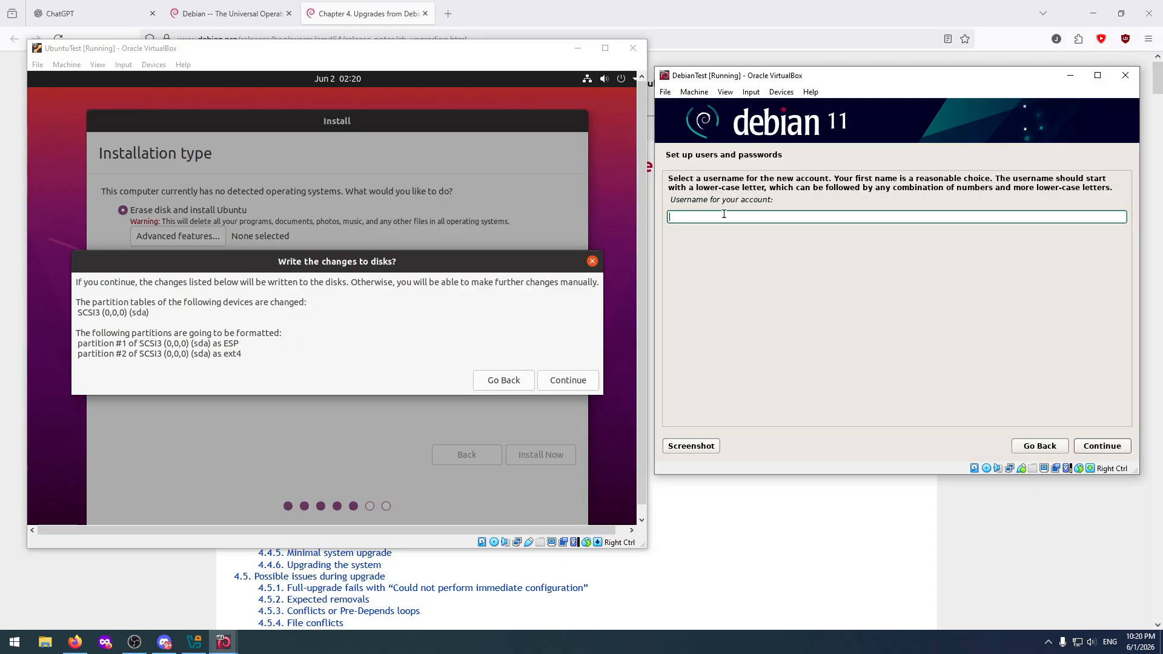
type("jame")
left_click(1103, 447)
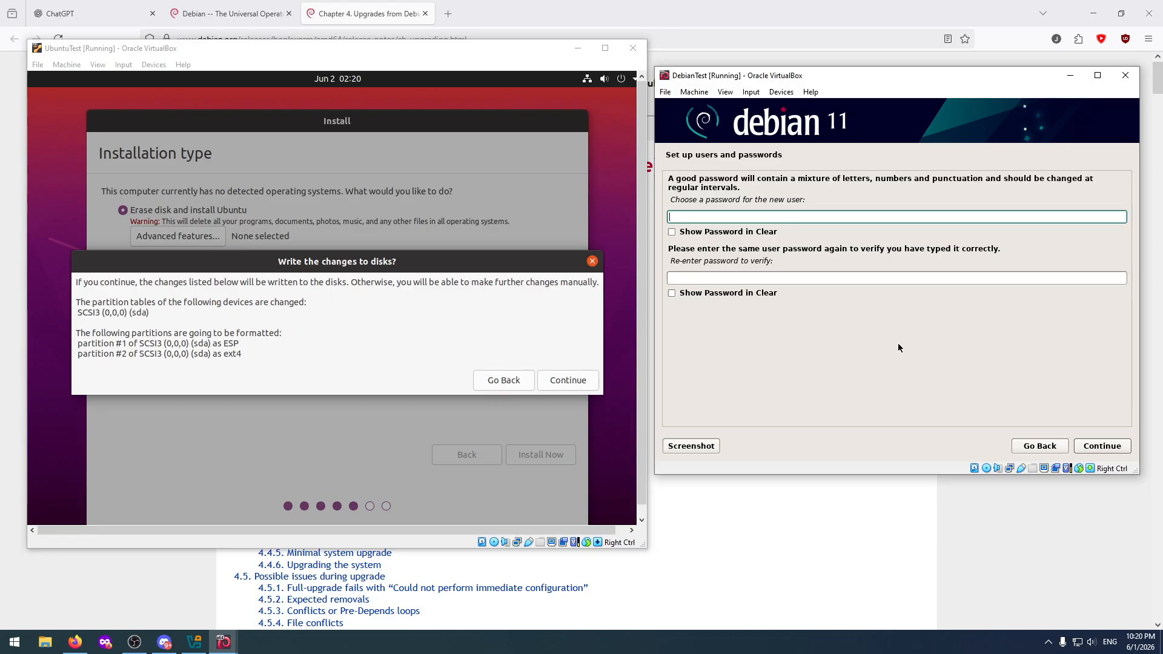
Enter and confirm the new Debian user's password, and accept the Eastern time zone.
type("12345678")
left_click(782, 280)
type("1")
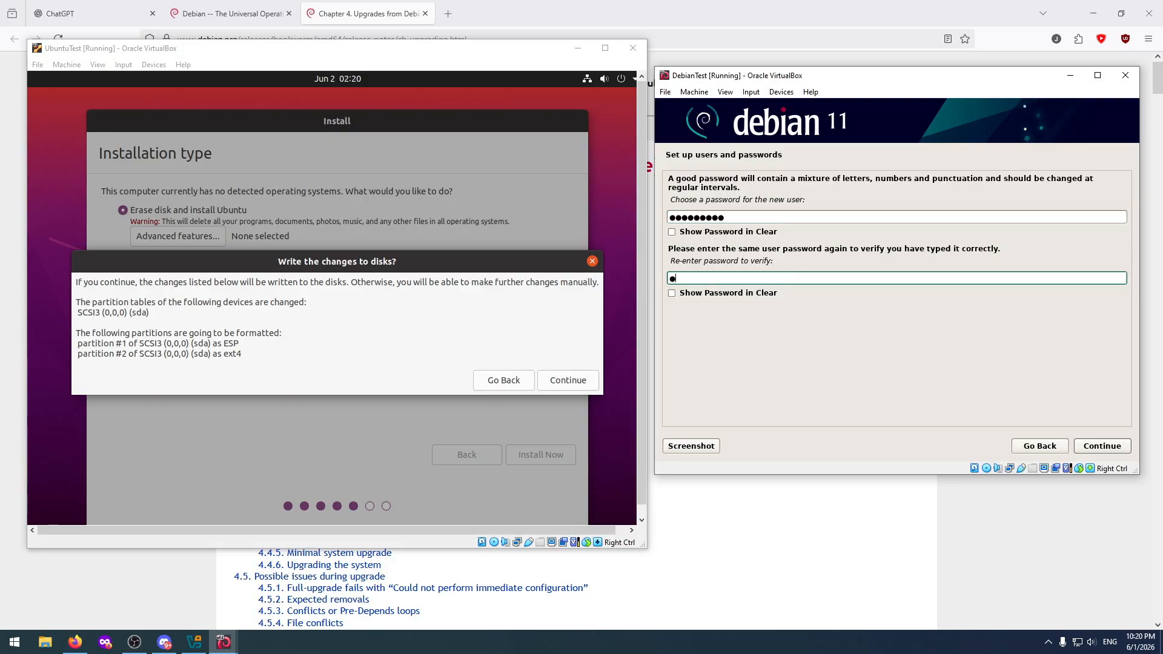
type("23456789")
left_click(1102, 447)
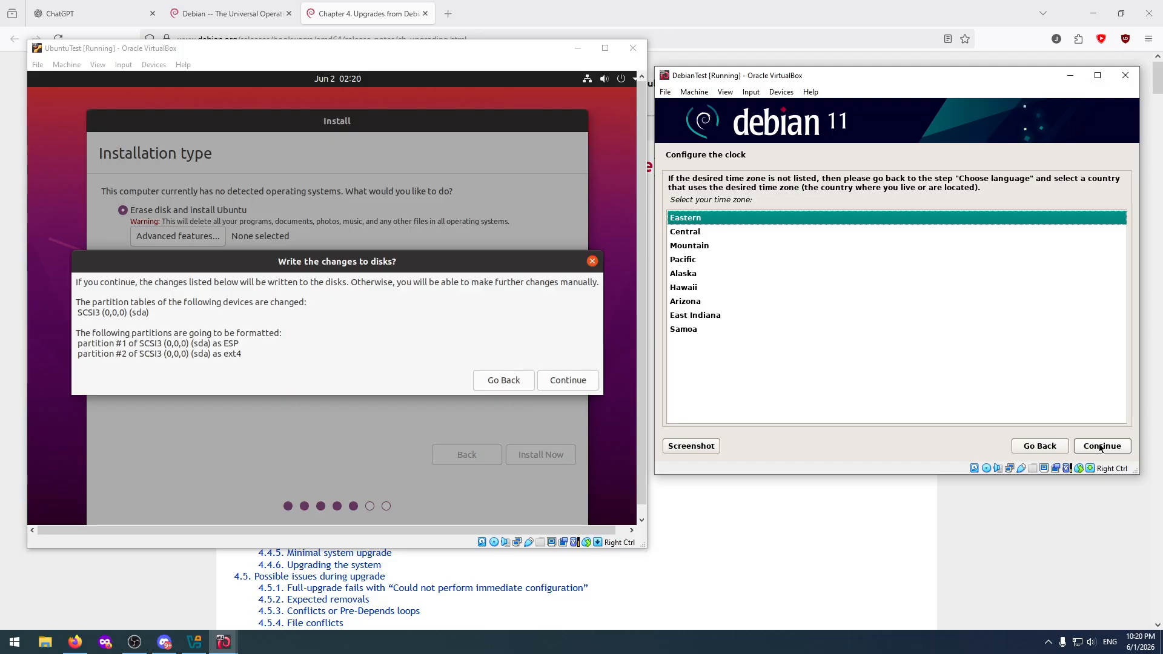
left_click(1102, 446)
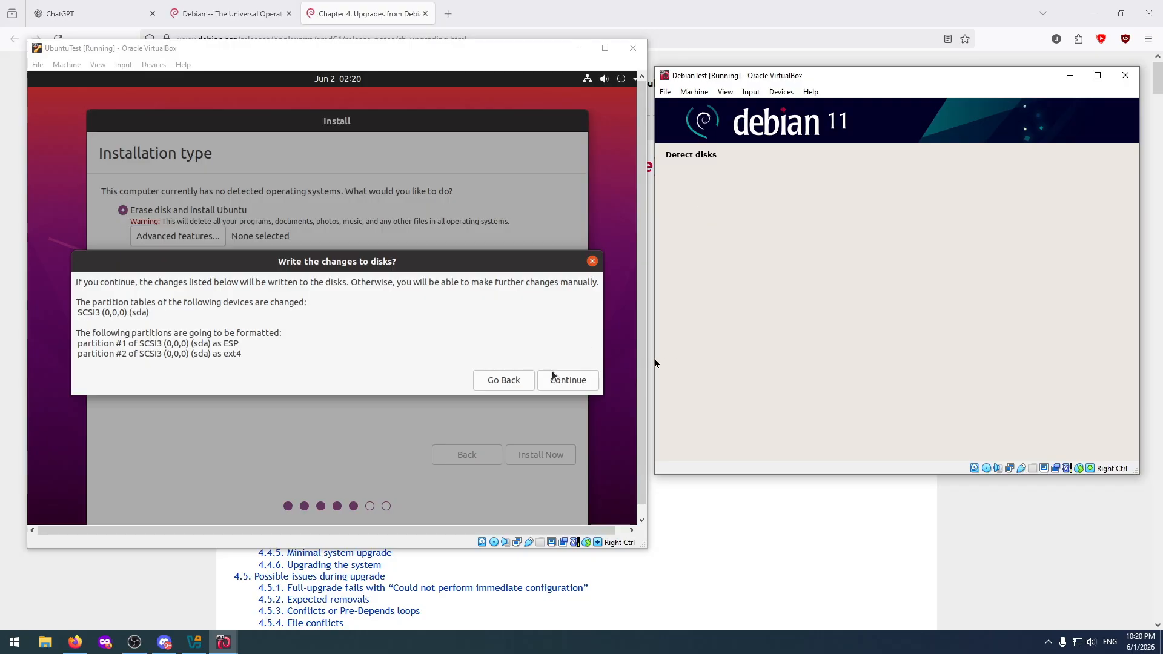
Confirm writing the Ubuntu partition changes to disk and accept New York as the location.
left_click(563, 382)
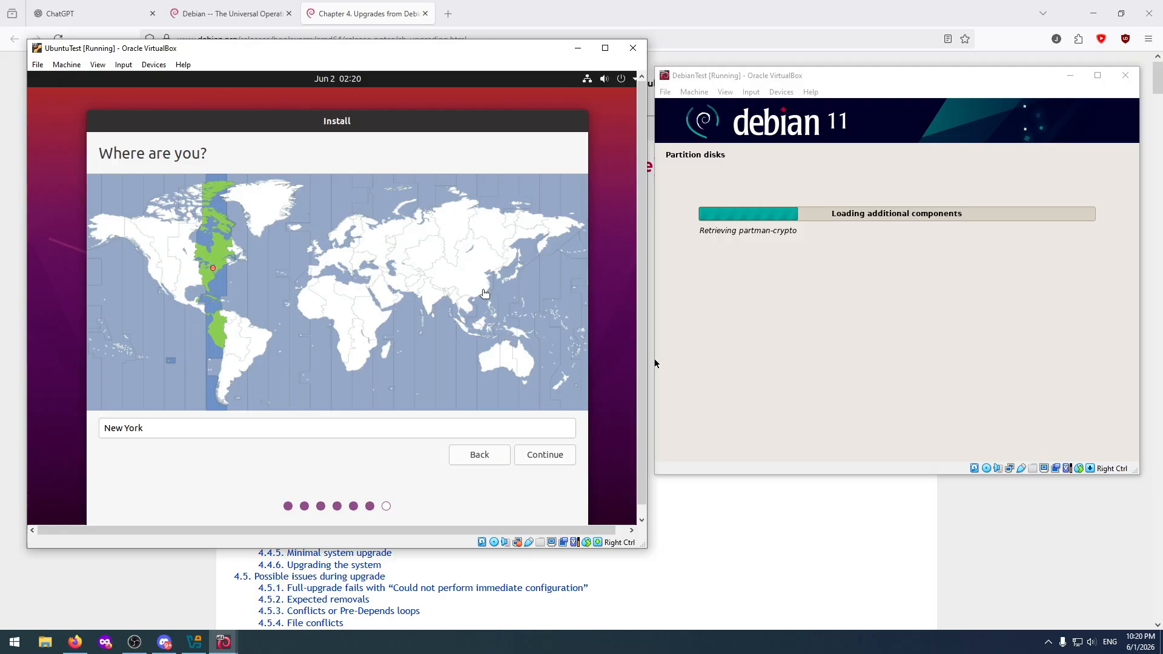
left_click(528, 455)
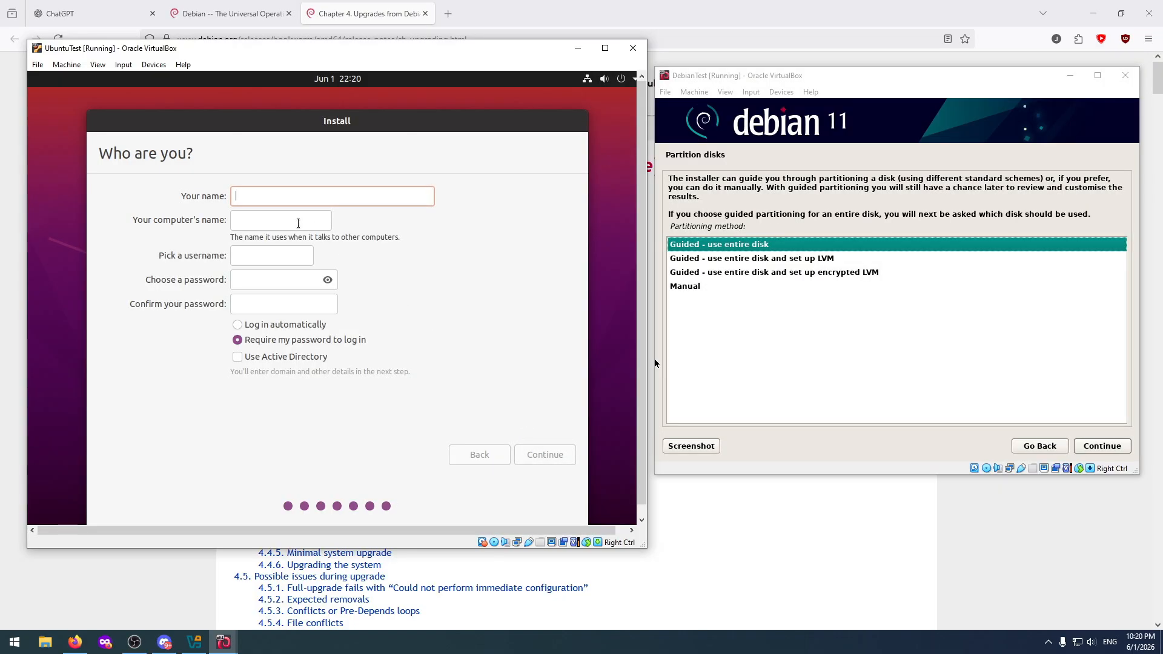
Set the Ubuntu computer's name to ubuntutest and enter the account's username.
left_click(298, 223)
type("ubuntu")
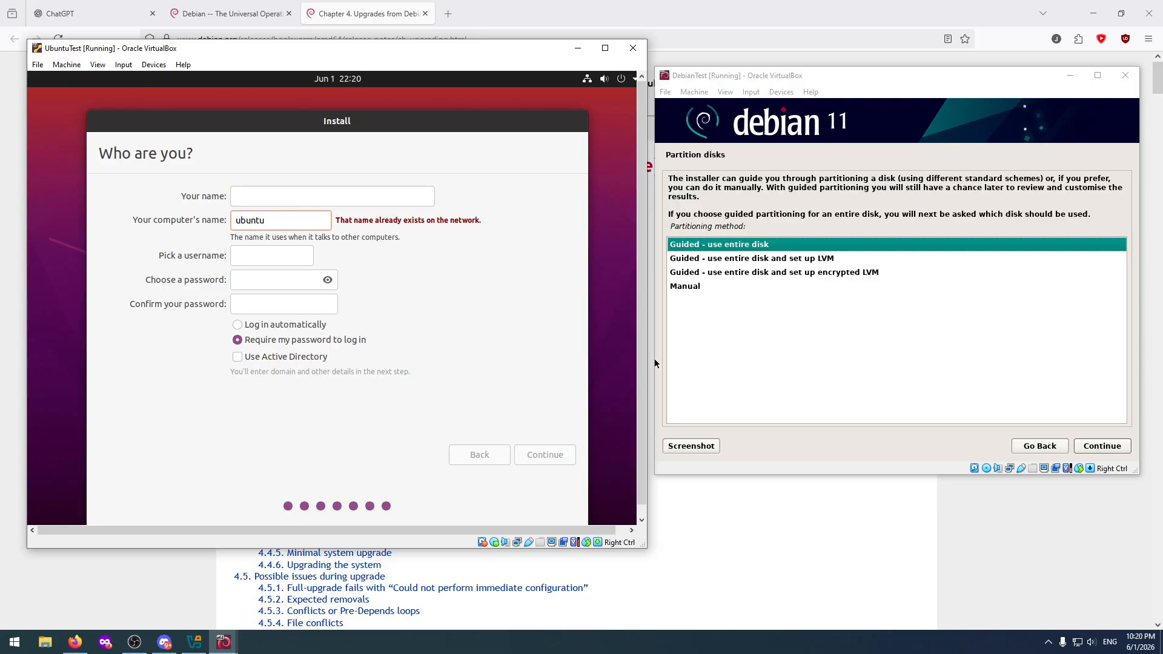
type("test")
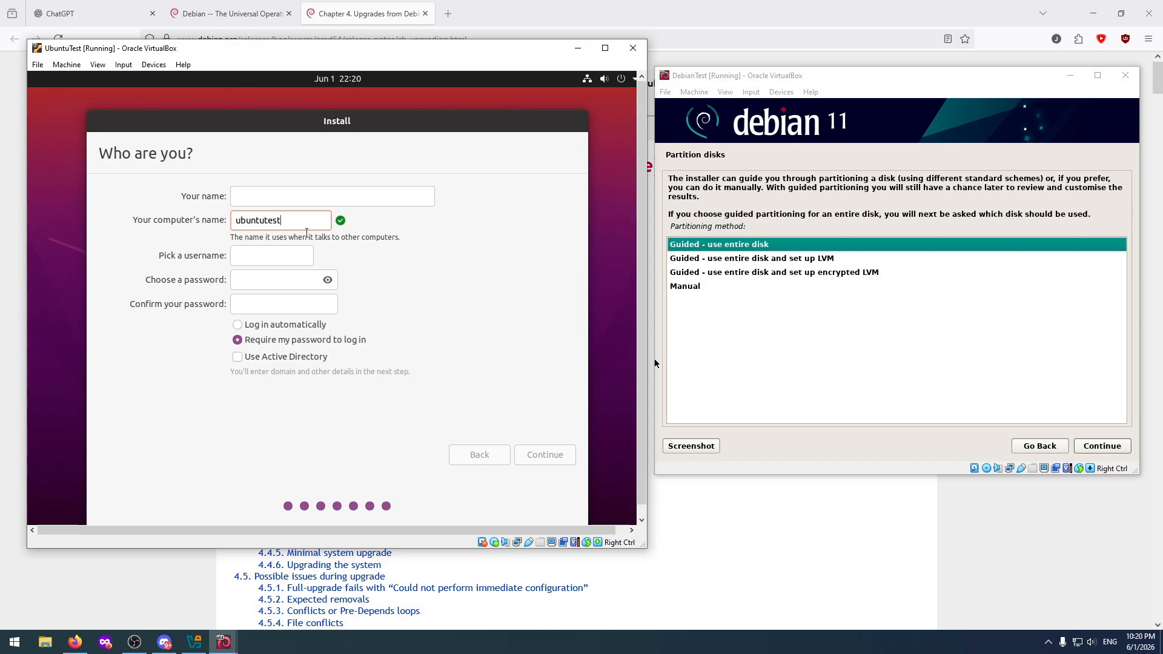
left_click(283, 254)
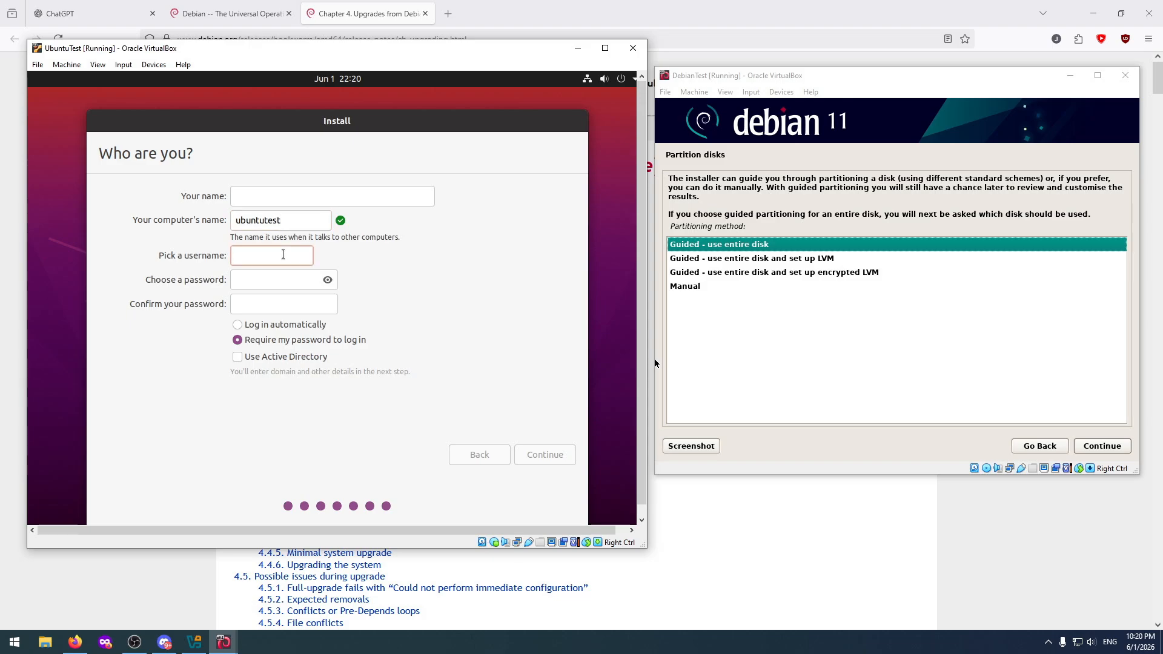
type("jame")
Partition the entire Debian disk with the guided method, all files in one partition, and write the changes to disk.
left_click(1090, 447)
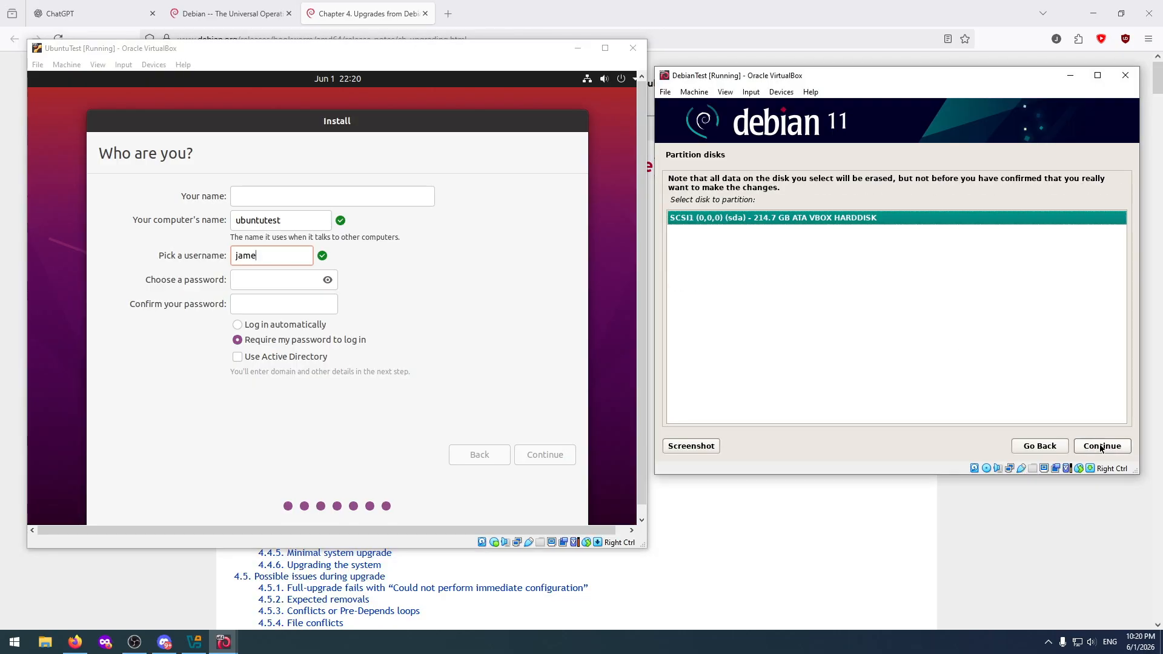
left_click(1101, 448)
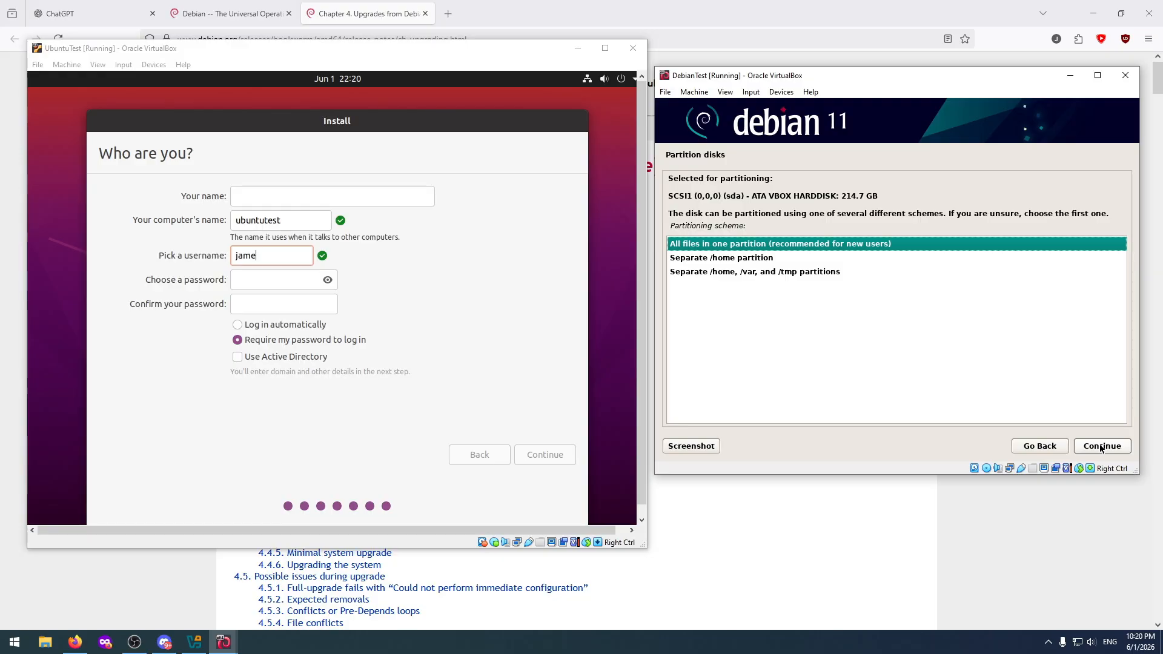
left_click(1101, 447)
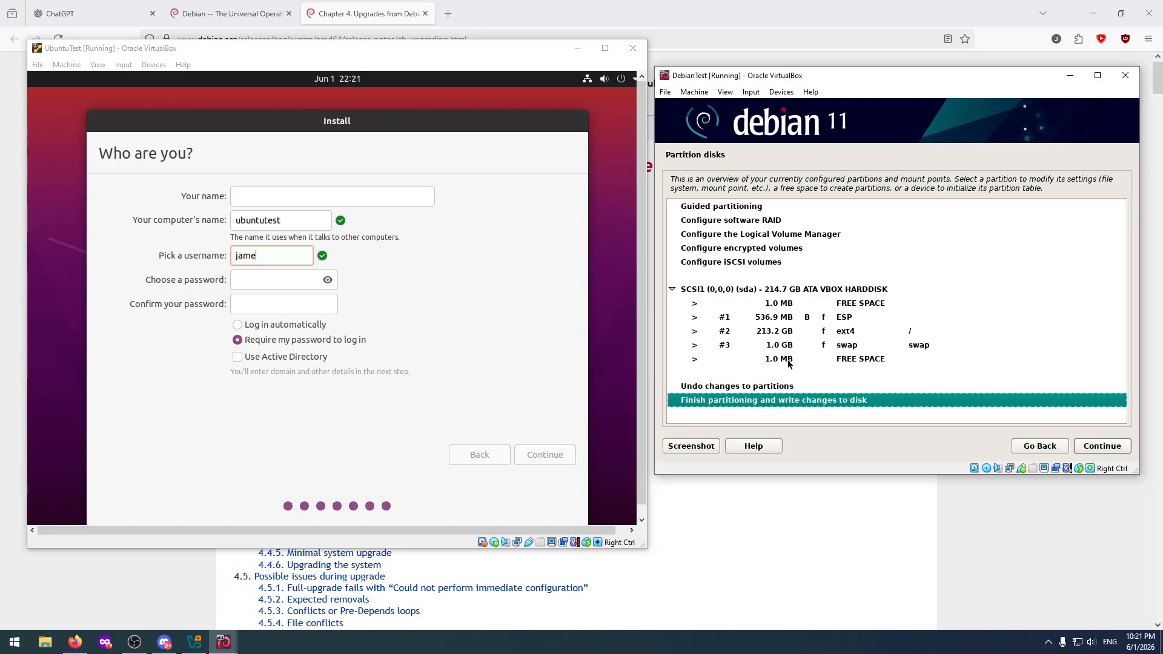
left_click(1109, 449)
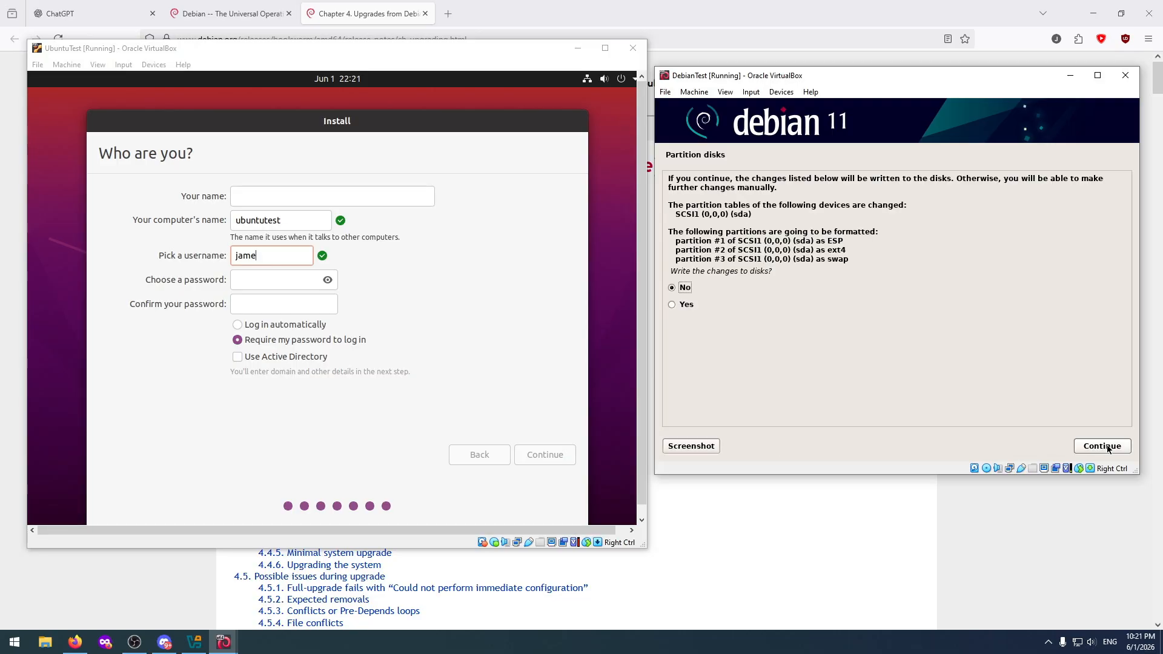
left_click(687, 306)
left_click(1102, 446)
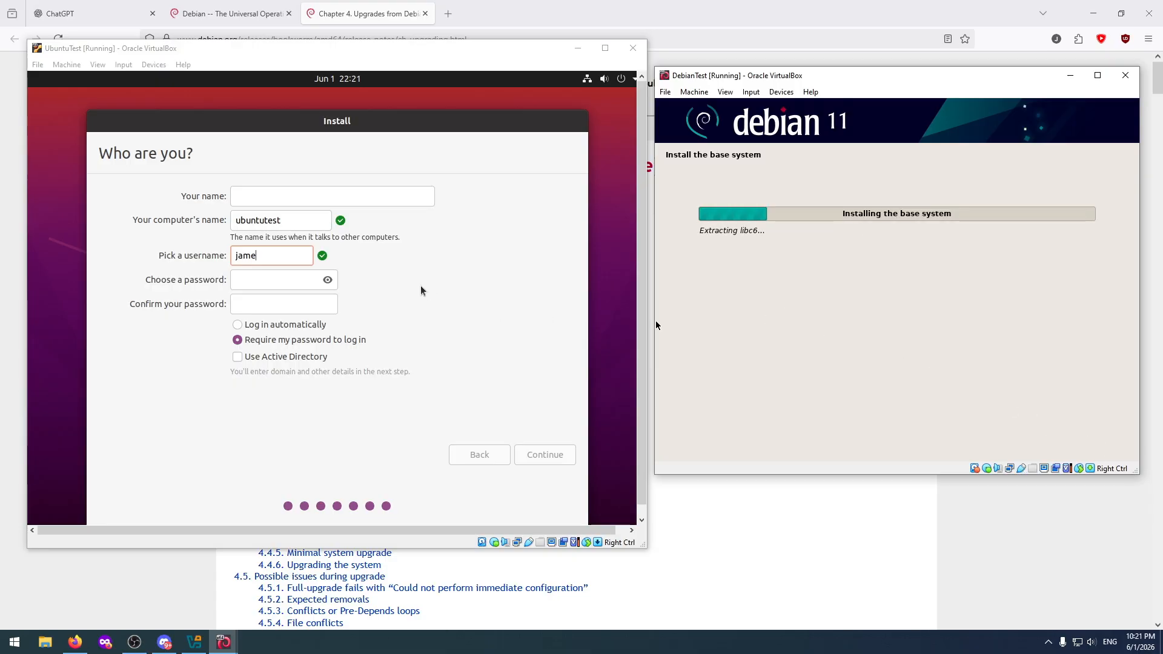
Enter and confirm the Ubuntu account's password, keeping the password required at login, and start the installation.
left_click(269, 284)
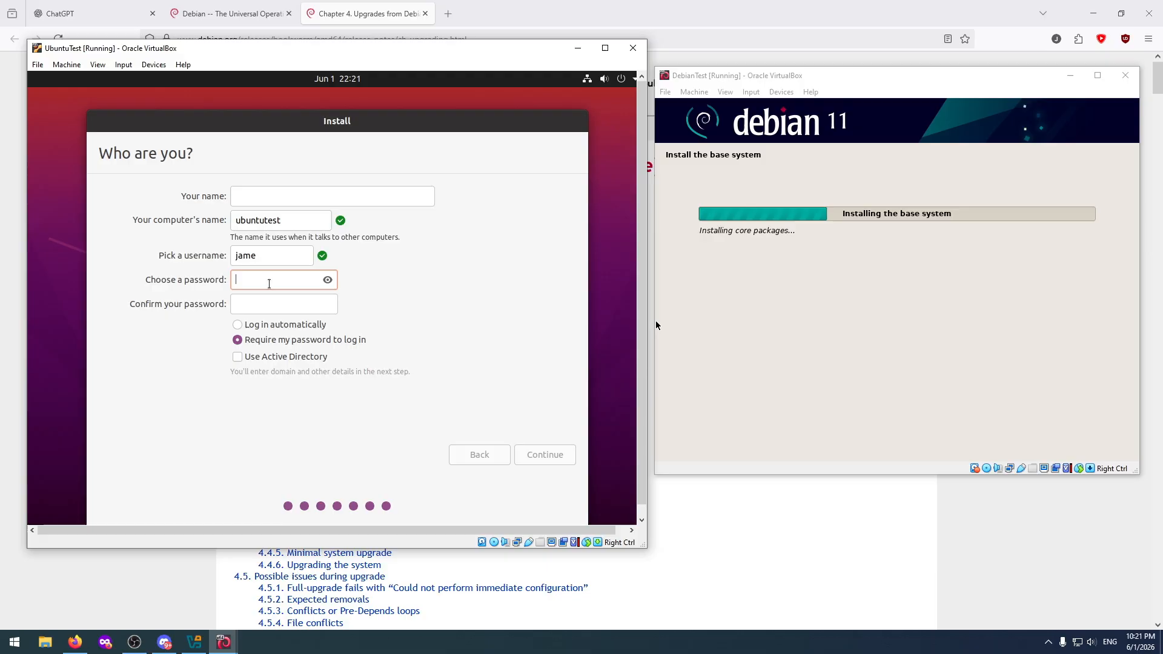
type("*******")
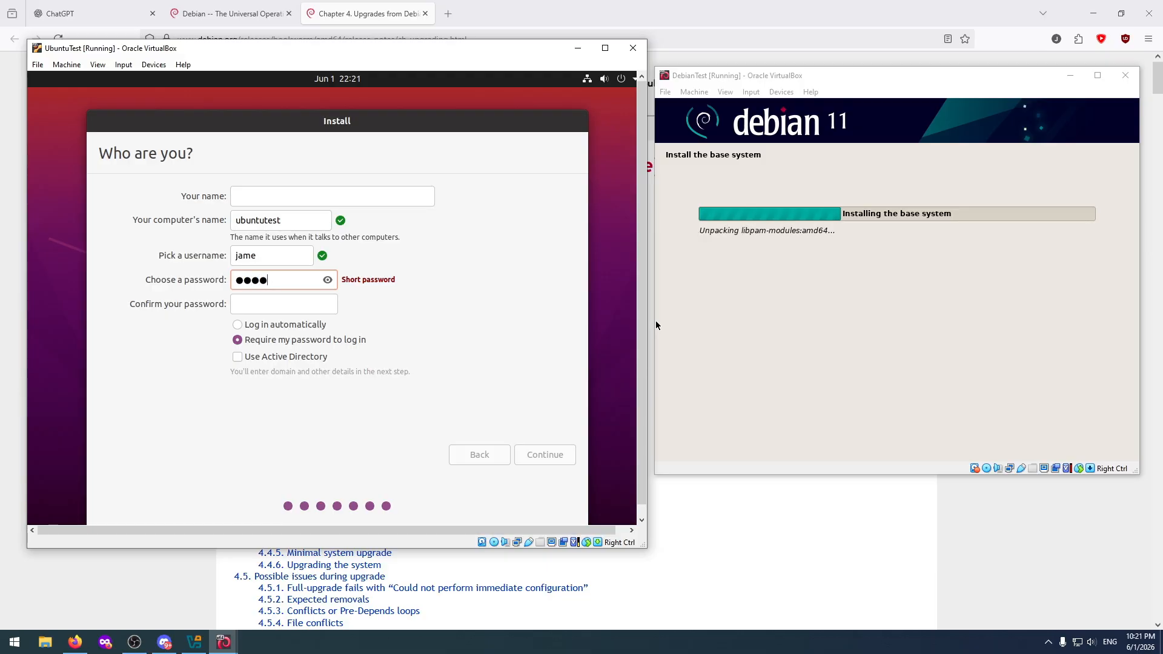
type("**")
key("Tab")
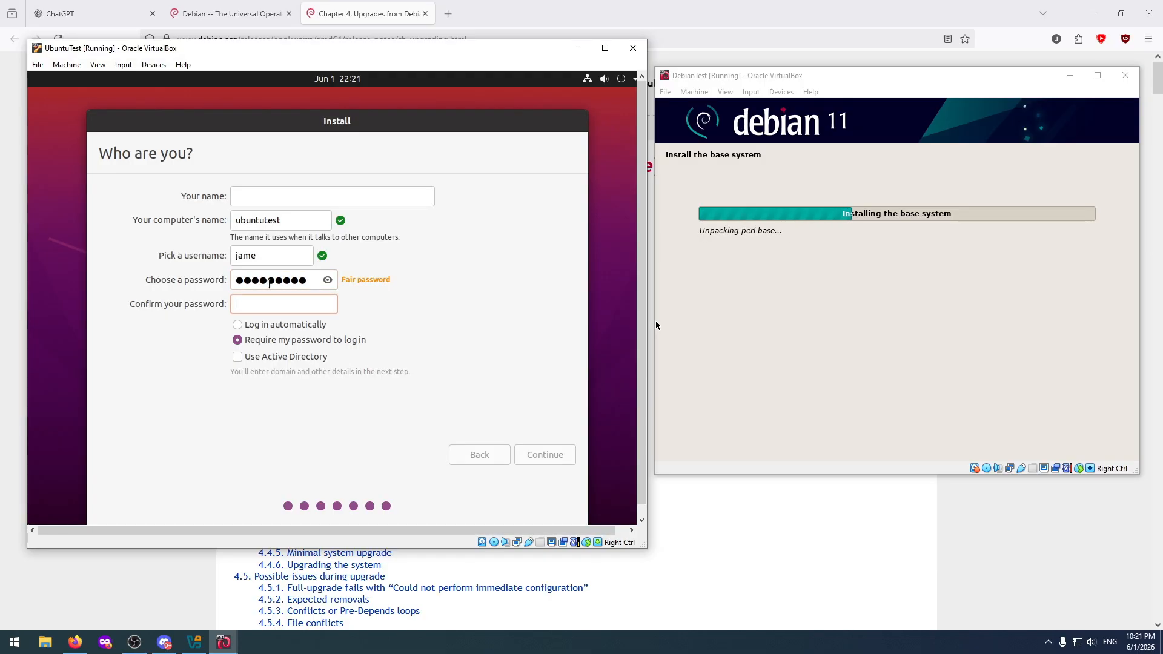
type("*********")
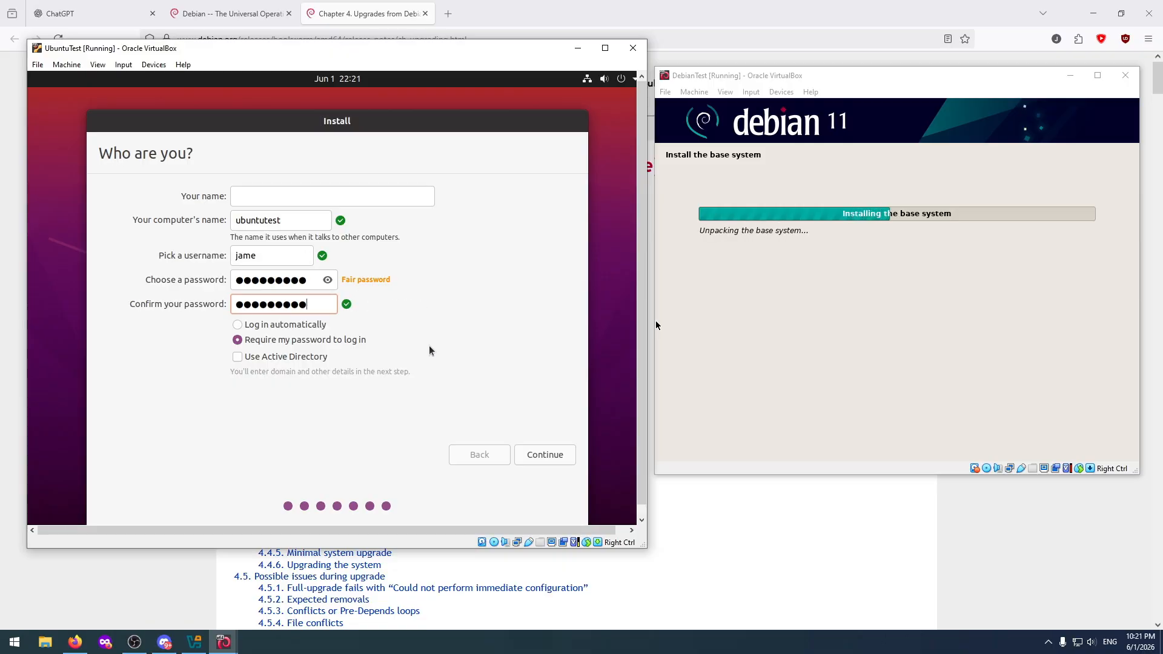
left_click(539, 454)
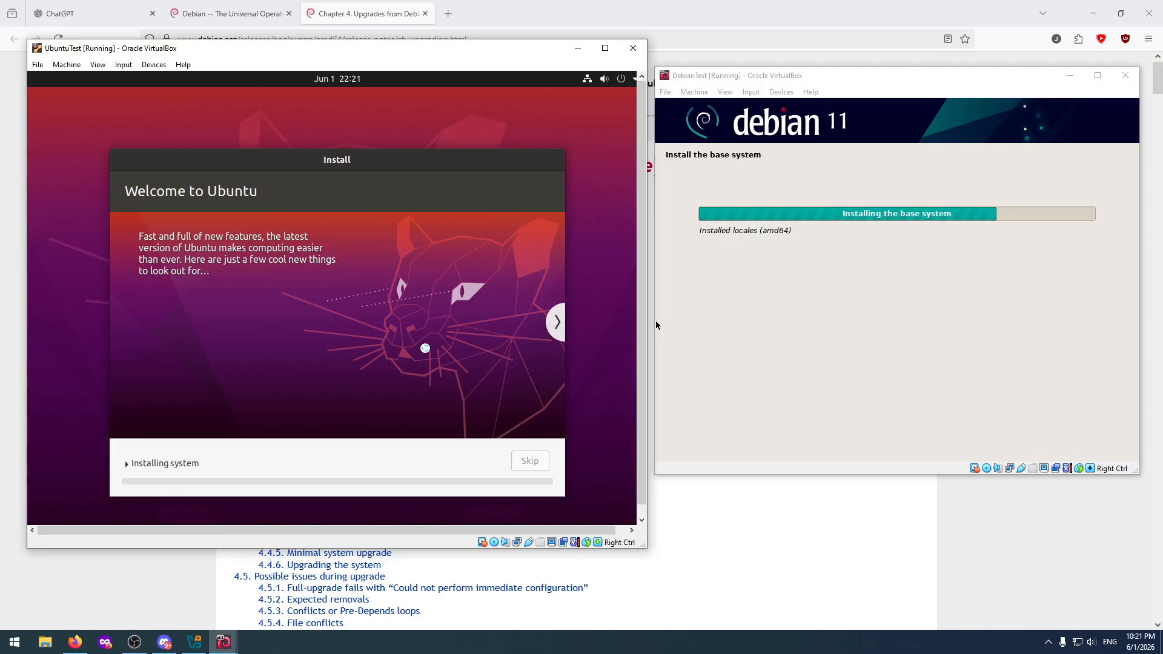
Examine the host's memory, Disk 0 (C:) and CPU usage in Task Manager while both installations run, and minimize it.
right_click(413, 641)
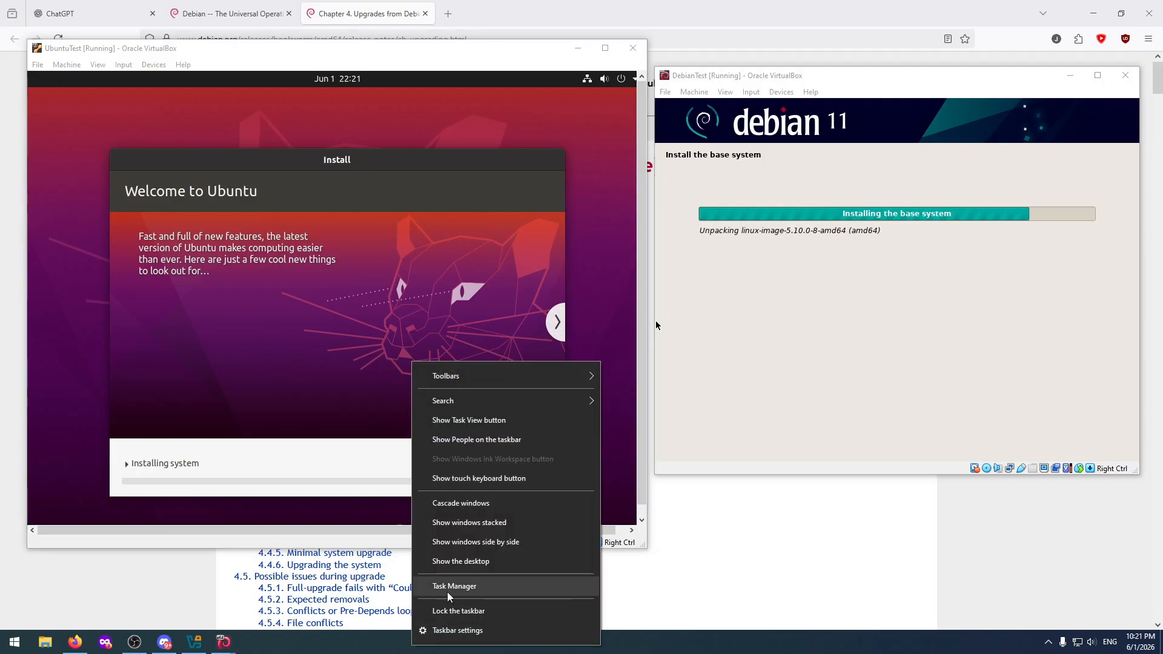
left_click(449, 588)
left_click(527, 130)
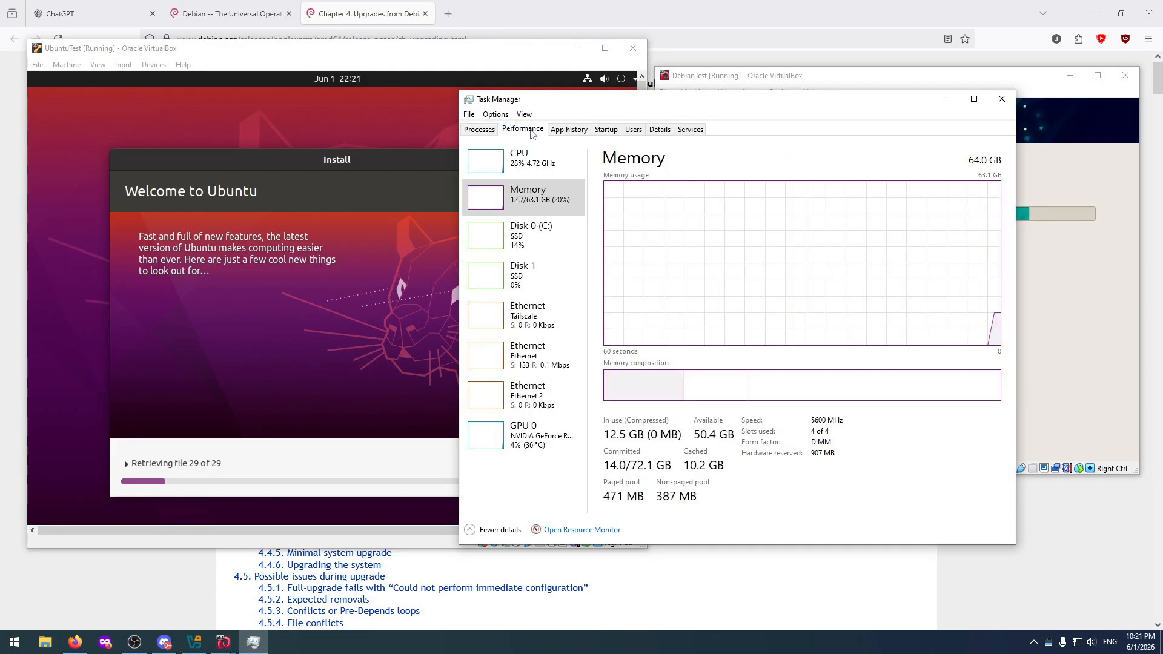
left_click(543, 241)
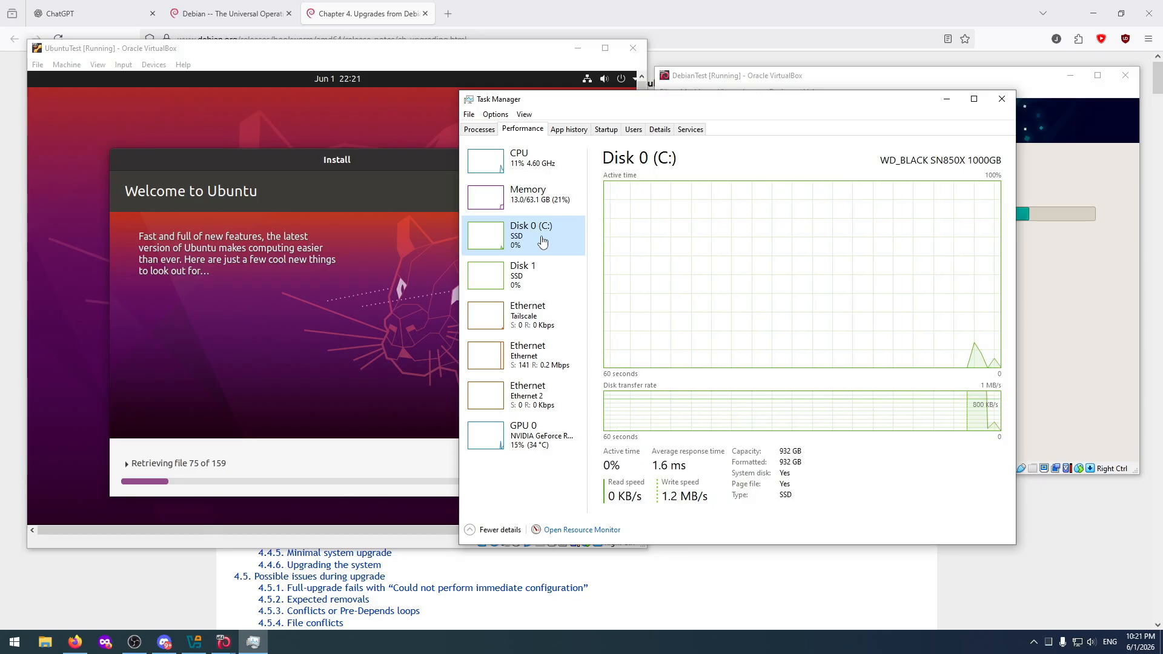
left_click(543, 200)
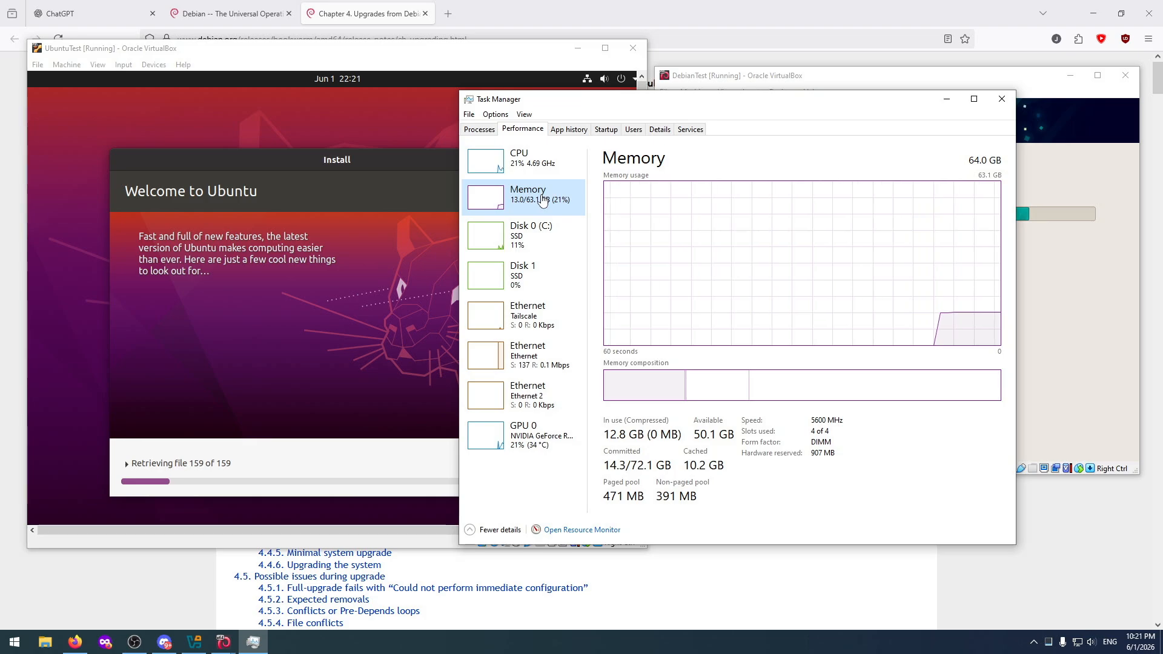
left_click(535, 237)
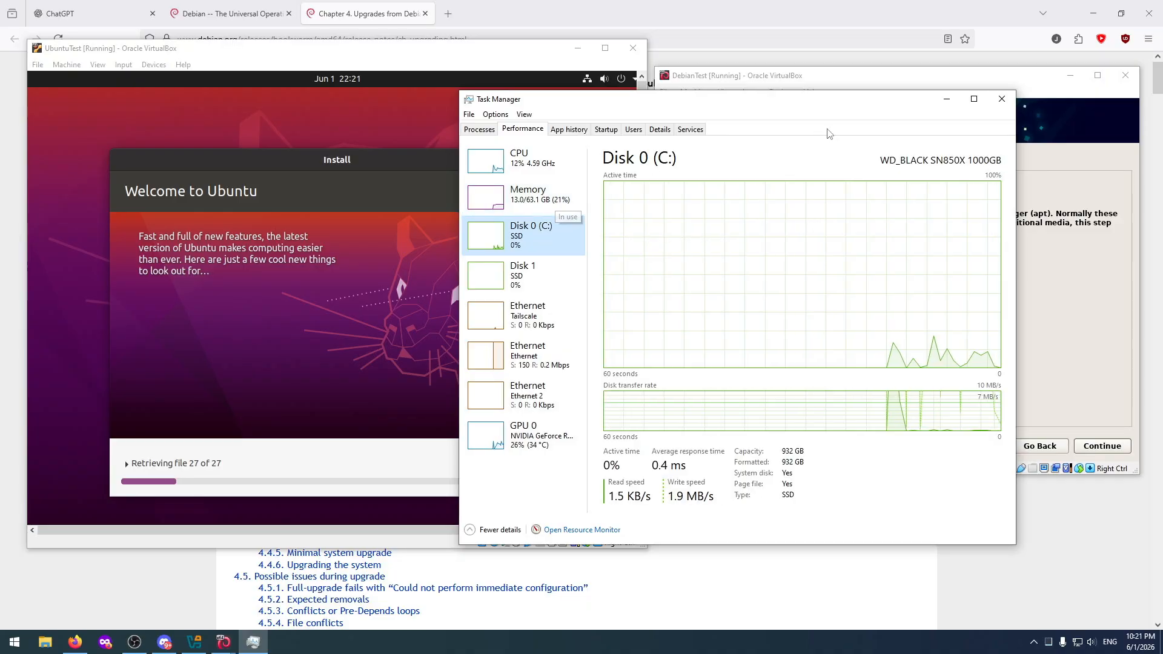
left_click(549, 164)
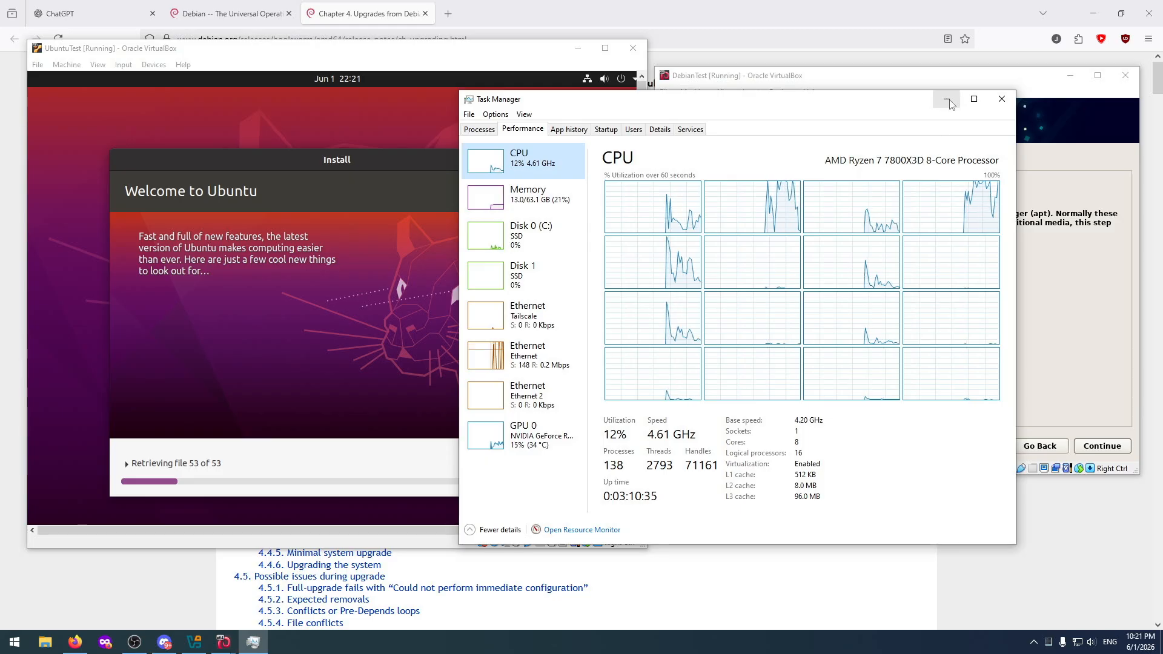
left_click(530, 203)
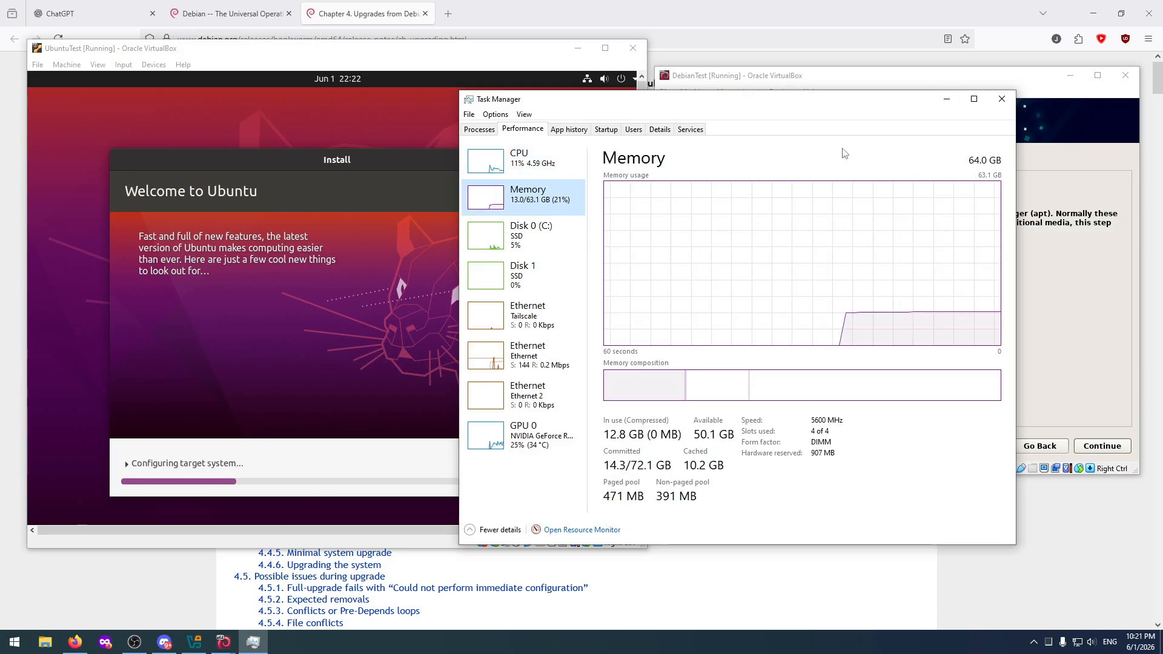
left_click(947, 99)
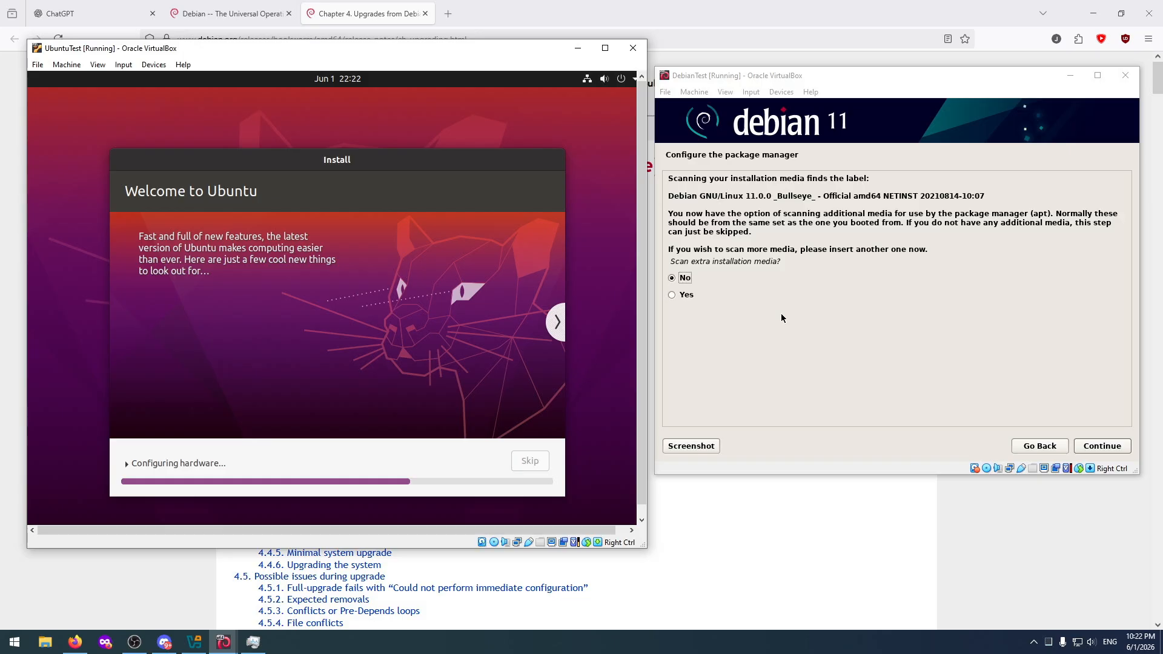
Configure Debian's package manager with the United States mirror deb.debian.org, no extra media and no proxy, and decline the package usage survey.
left_click(1102, 448)
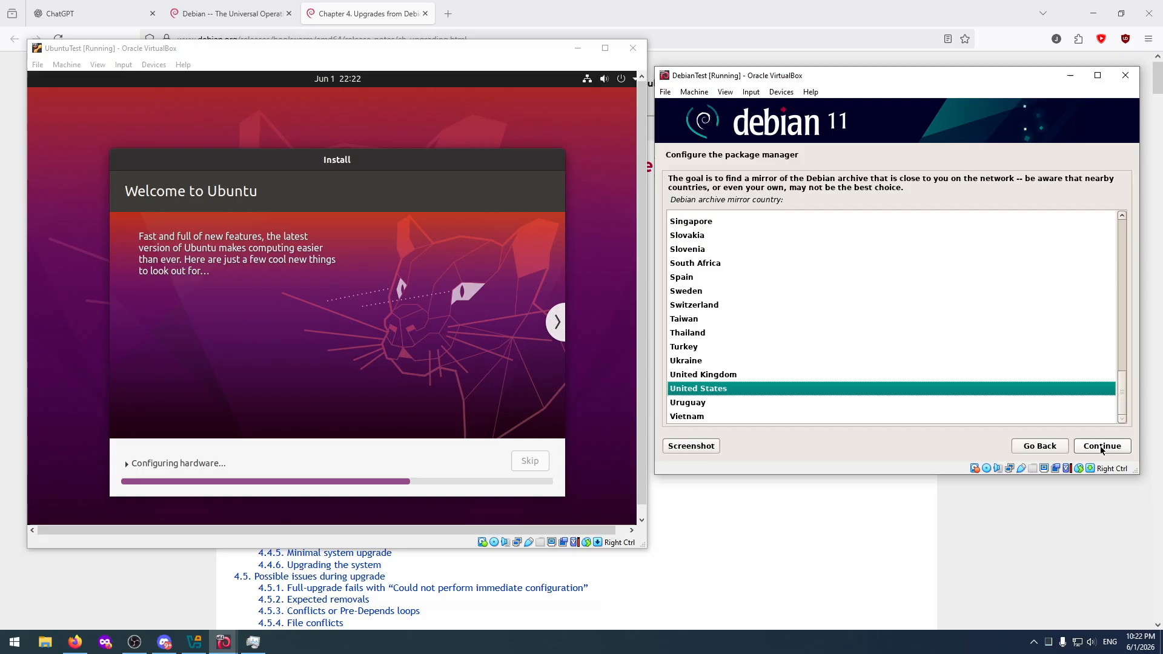
left_click(1101, 449)
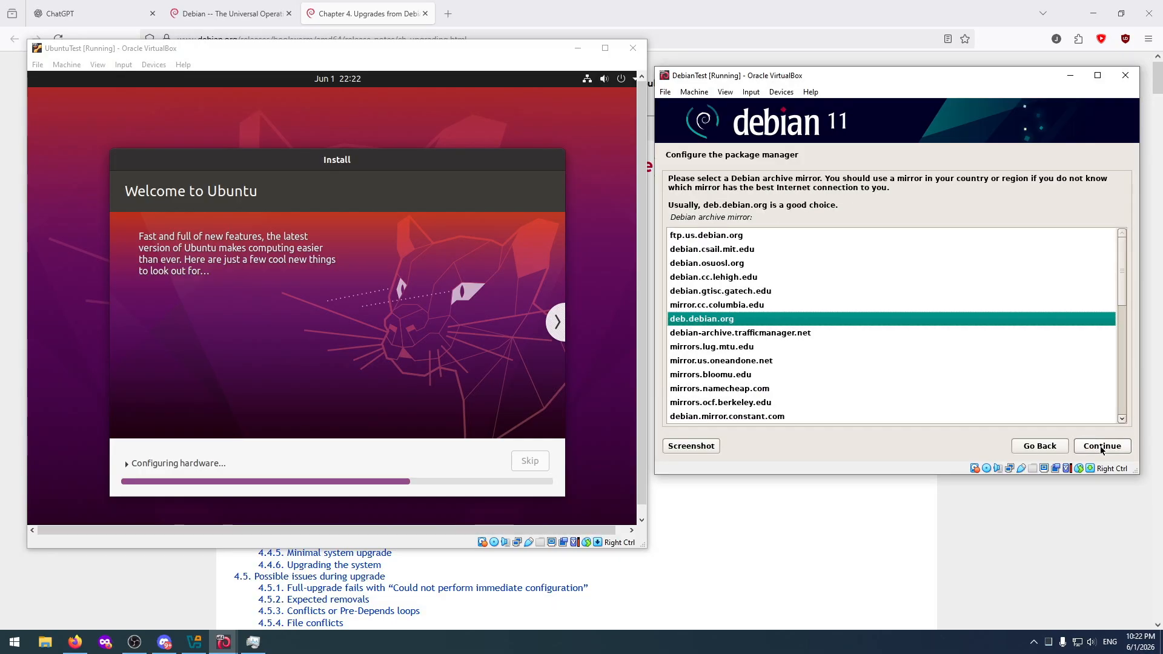
left_click(1102, 447)
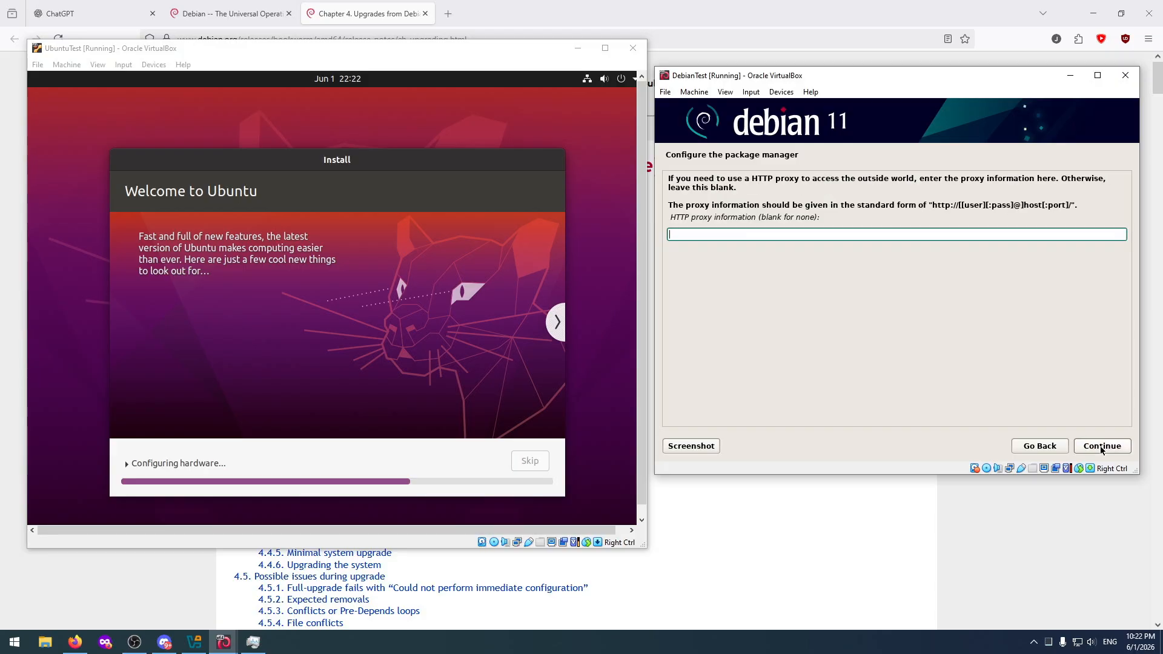
left_click(1101, 446)
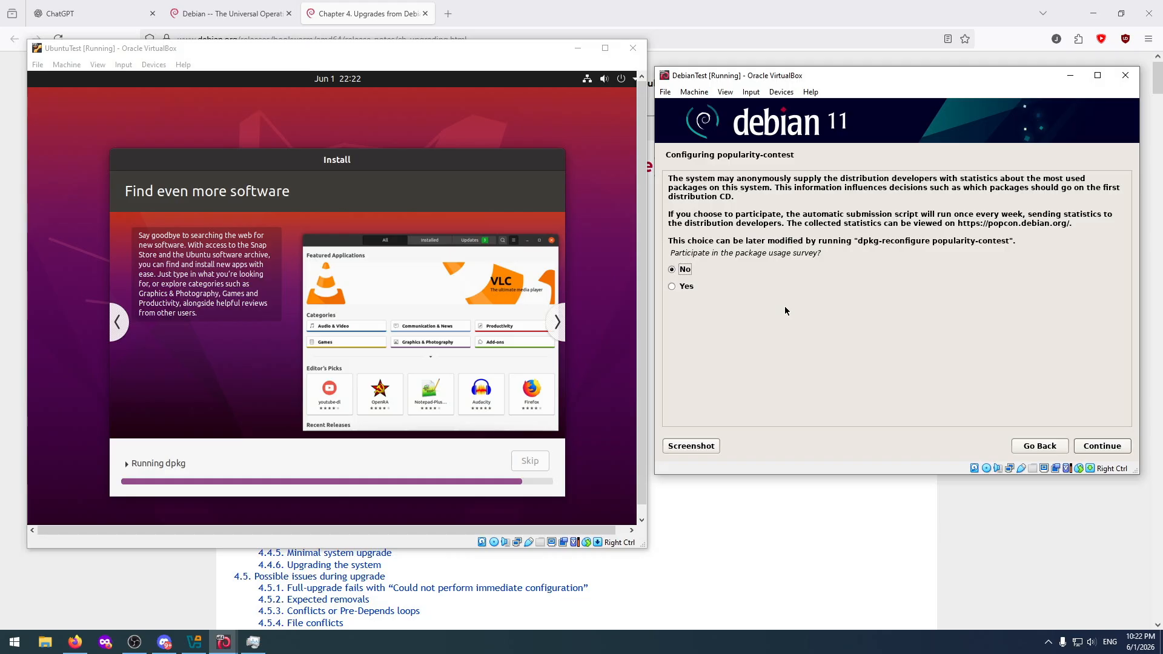
left_click(1102, 446)
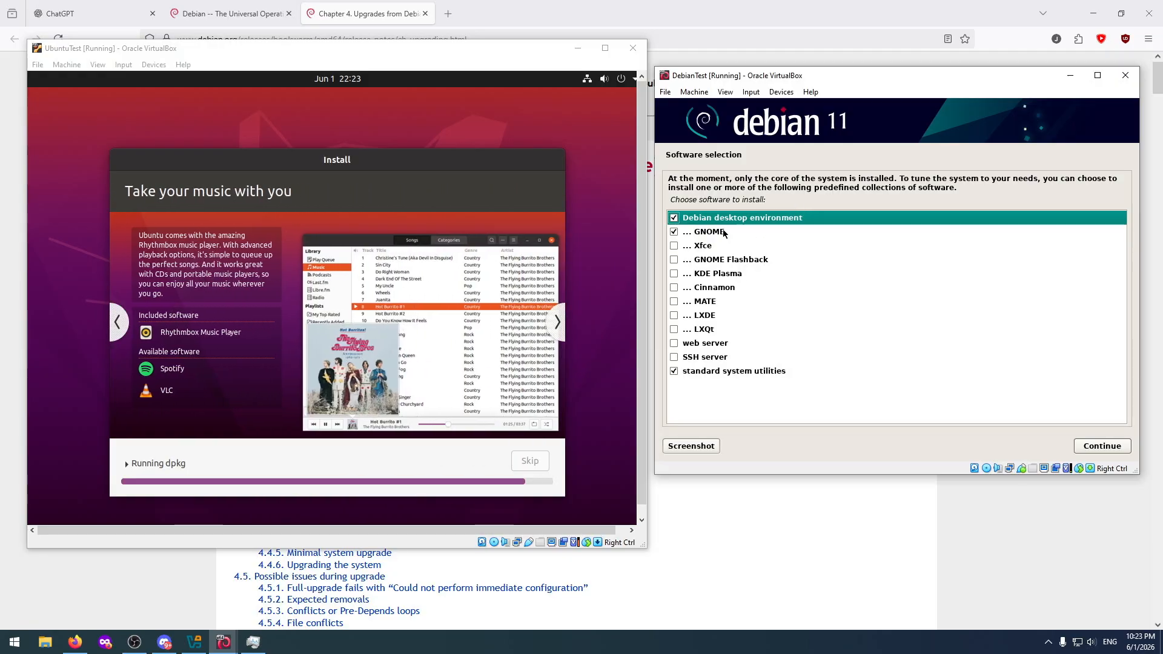
Choose the Debian desktop environment with KDE Plasma instead of GNOME, plus standard system utilities, and install the selected software.
left_click(675, 219)
left_click(675, 233)
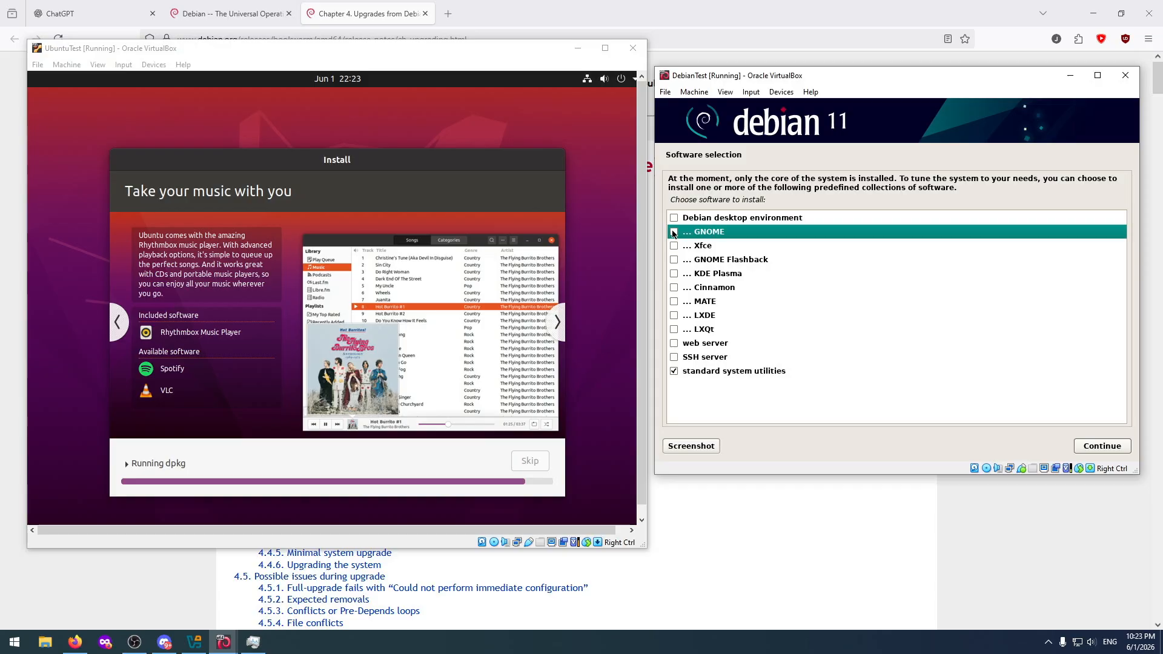
left_click(675, 372)
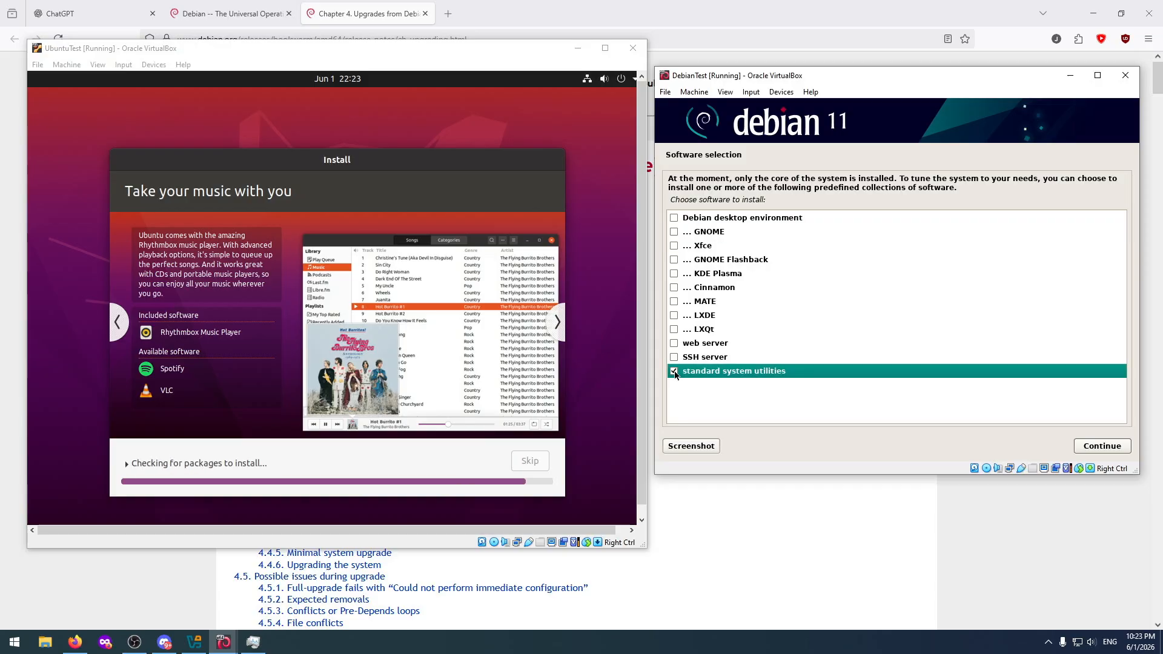
left_click(674, 219)
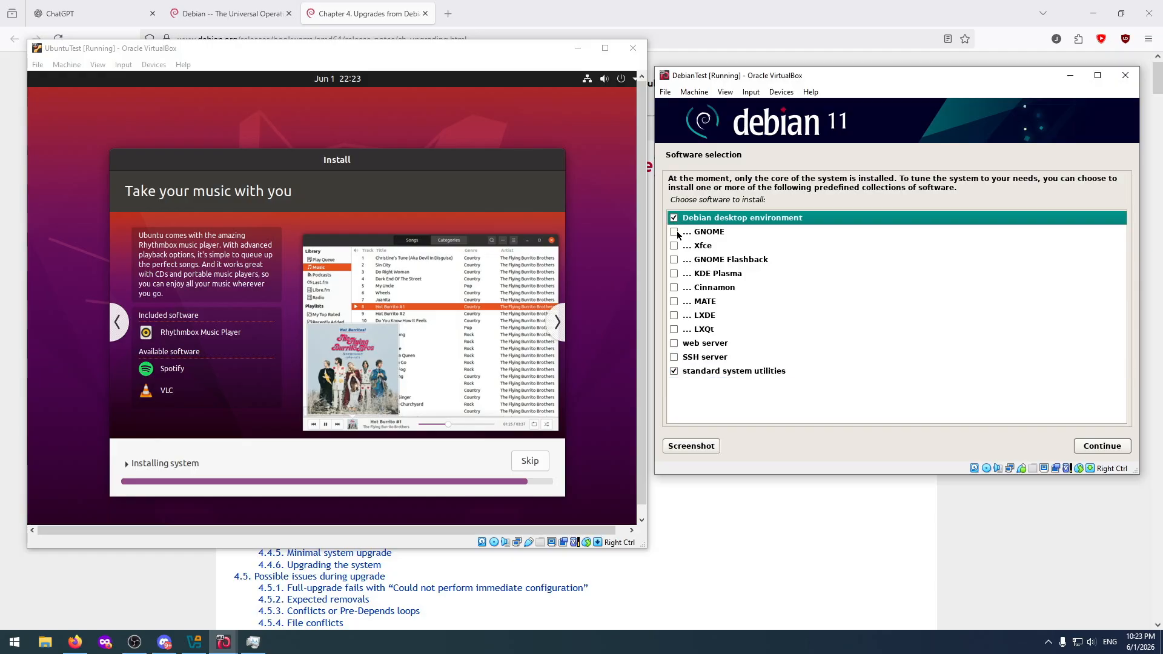
left_click(675, 233)
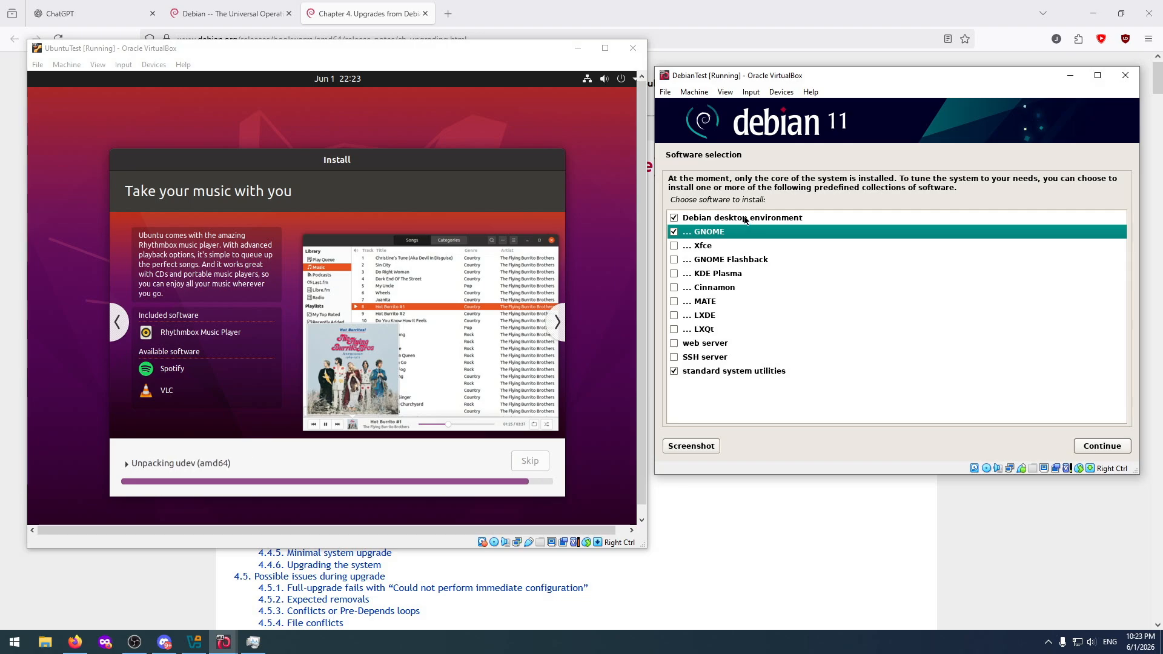
left_click(674, 234)
left_click(674, 274)
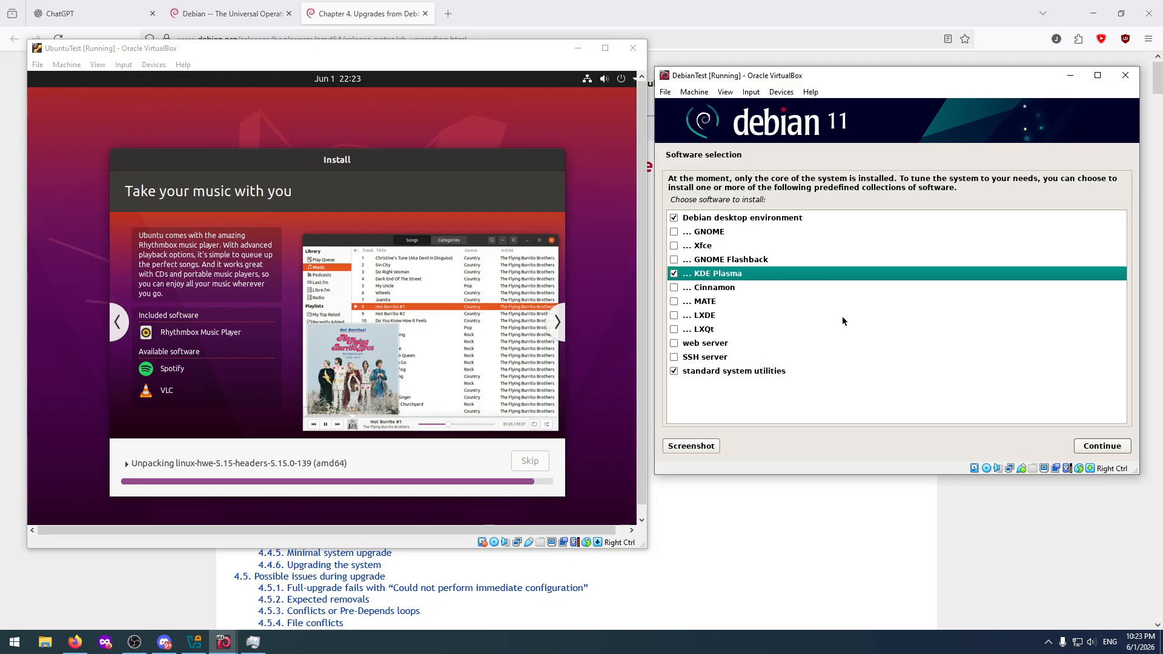
left_click(1095, 446)
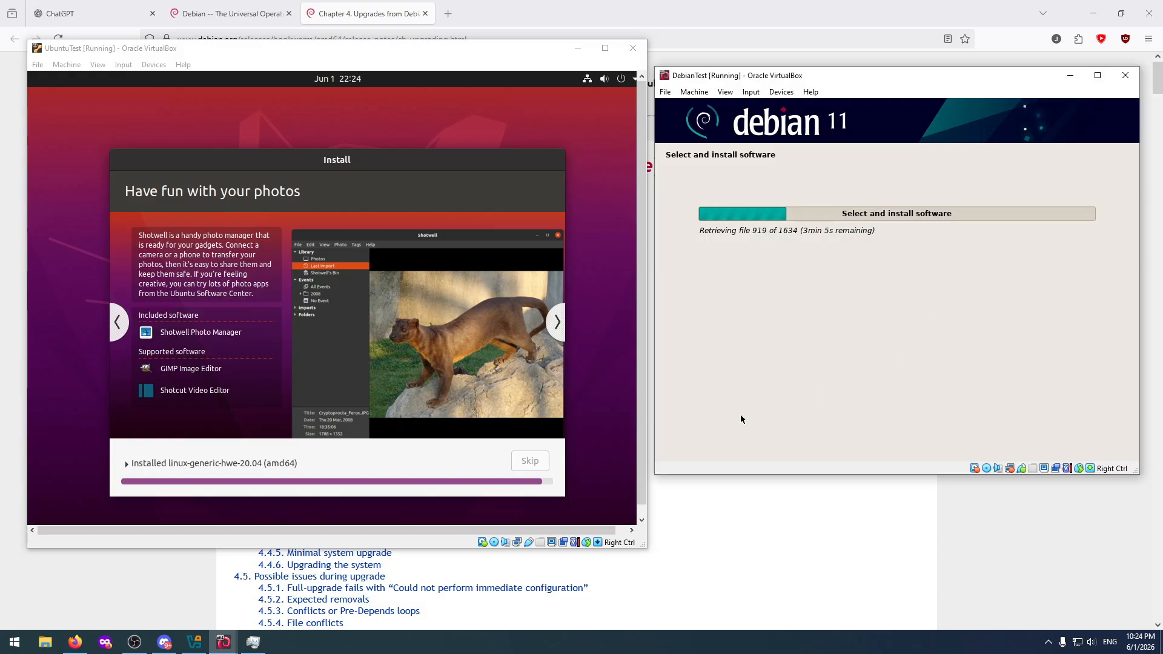
Adjust the UbuntuTest and DebianTest windows to fit their guest displays.
left_click_drag(647, 548, 663, 562)
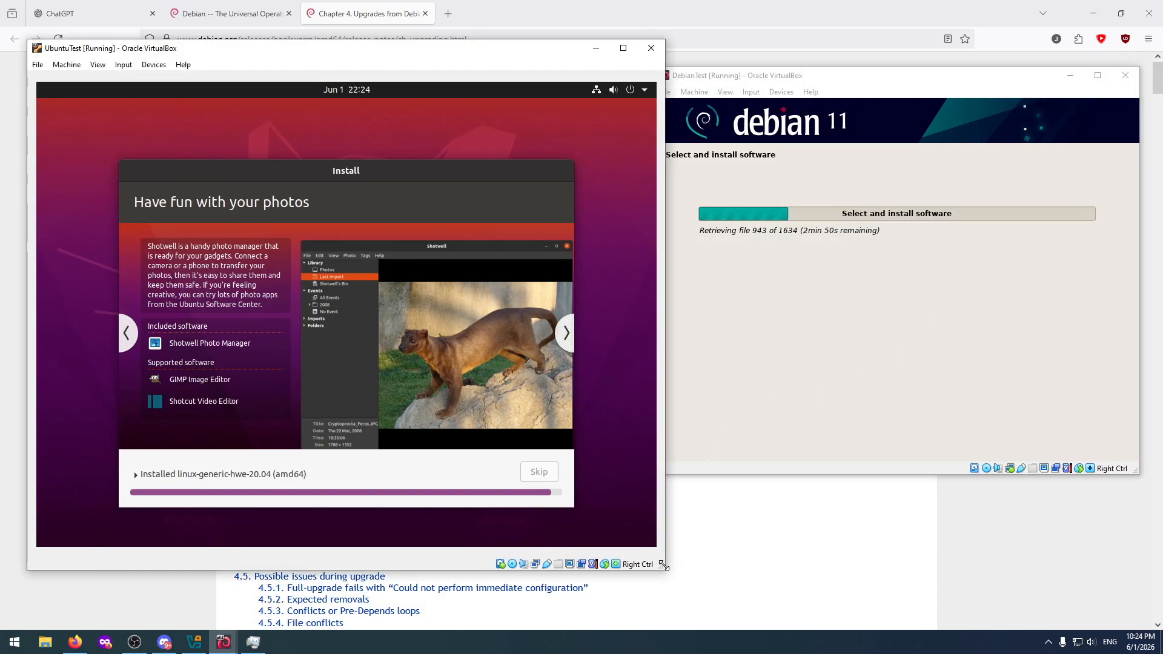
left_click(67, 65)
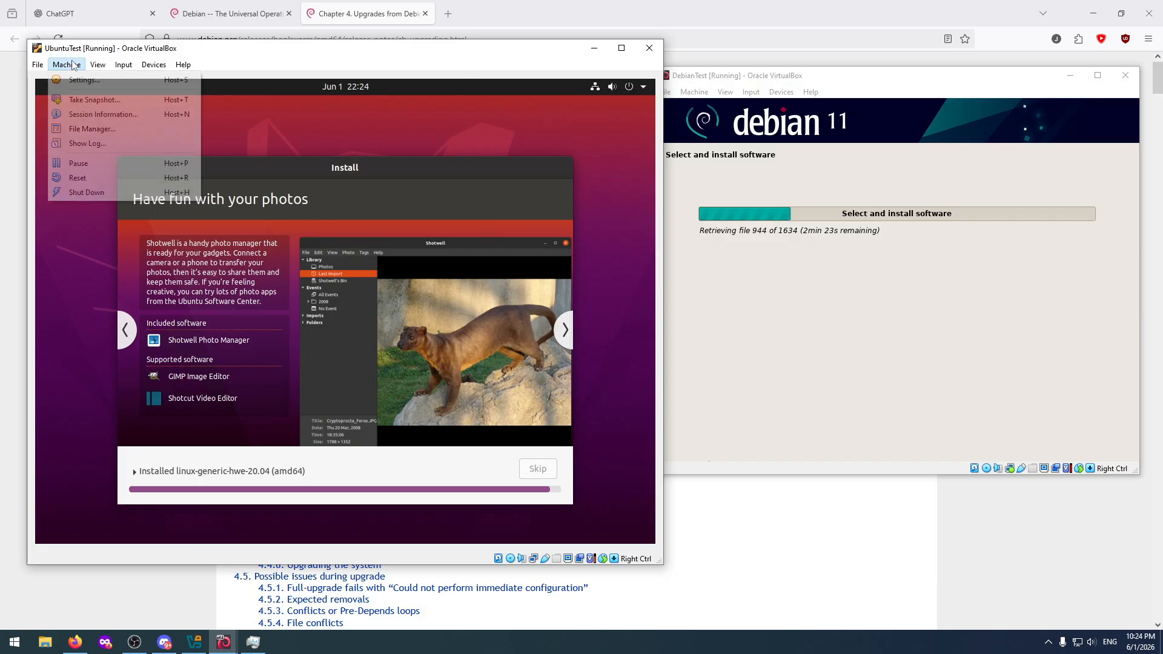
mouse_move(98, 63)
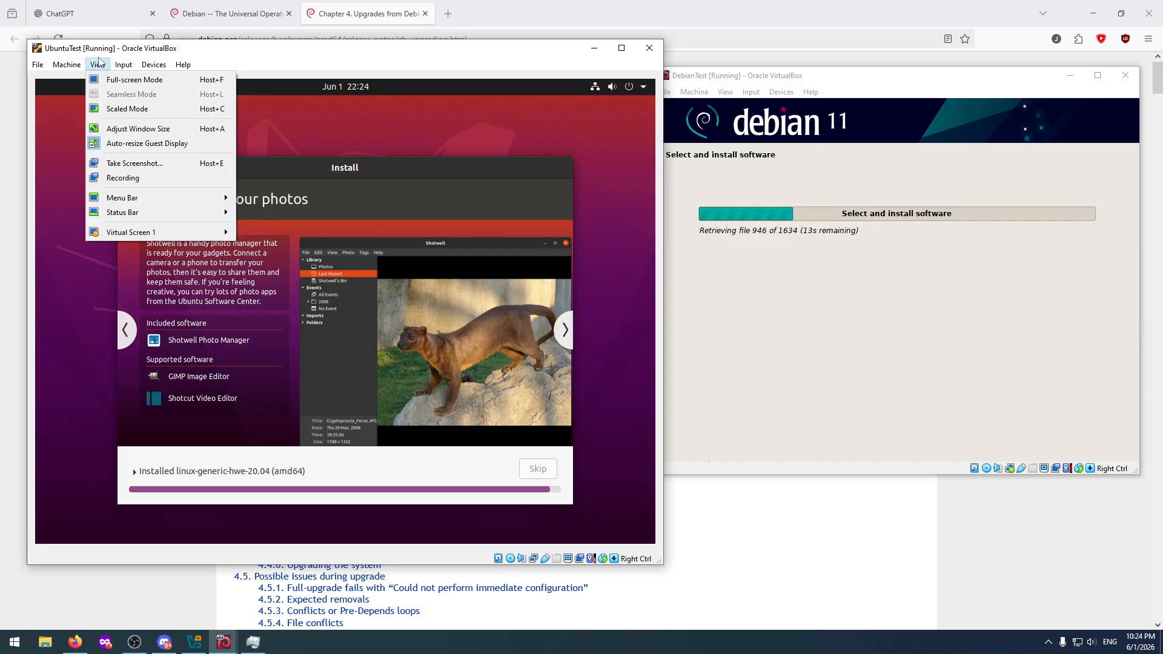
left_click(132, 128)
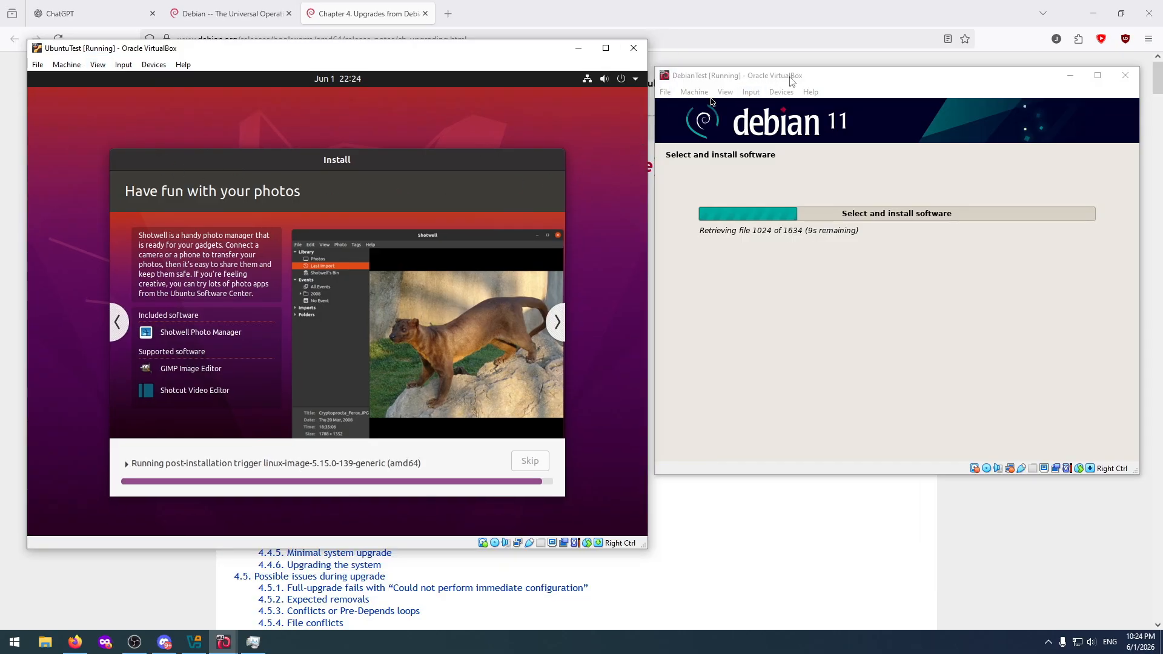
left_click(791, 80)
left_click(726, 92)
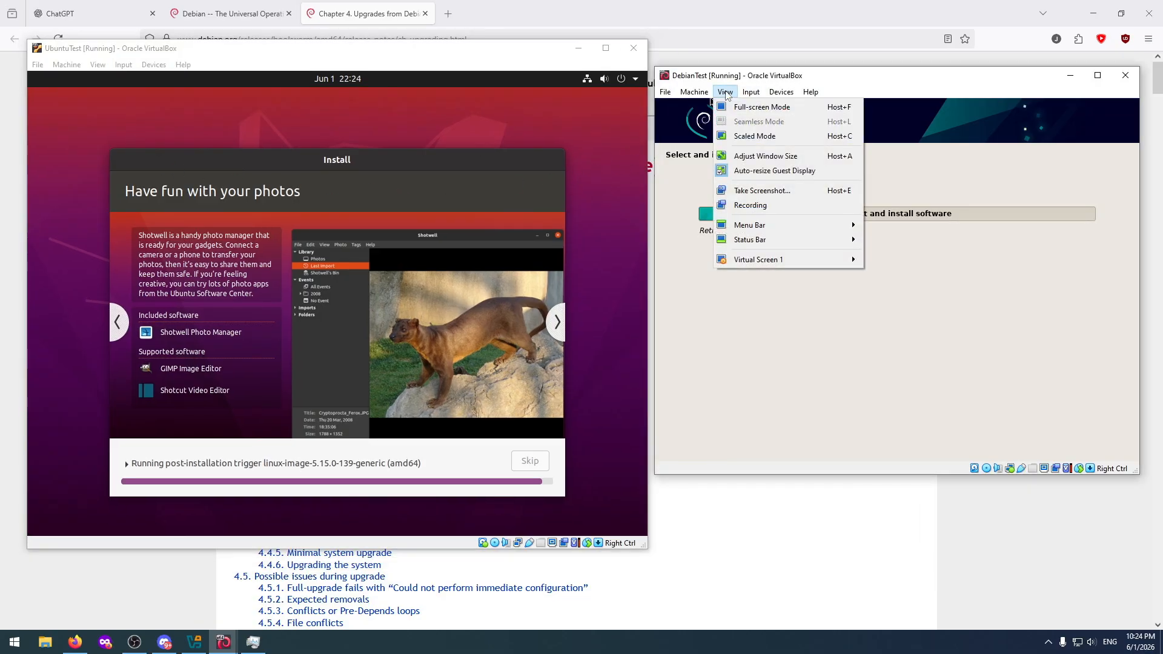
left_click(767, 157)
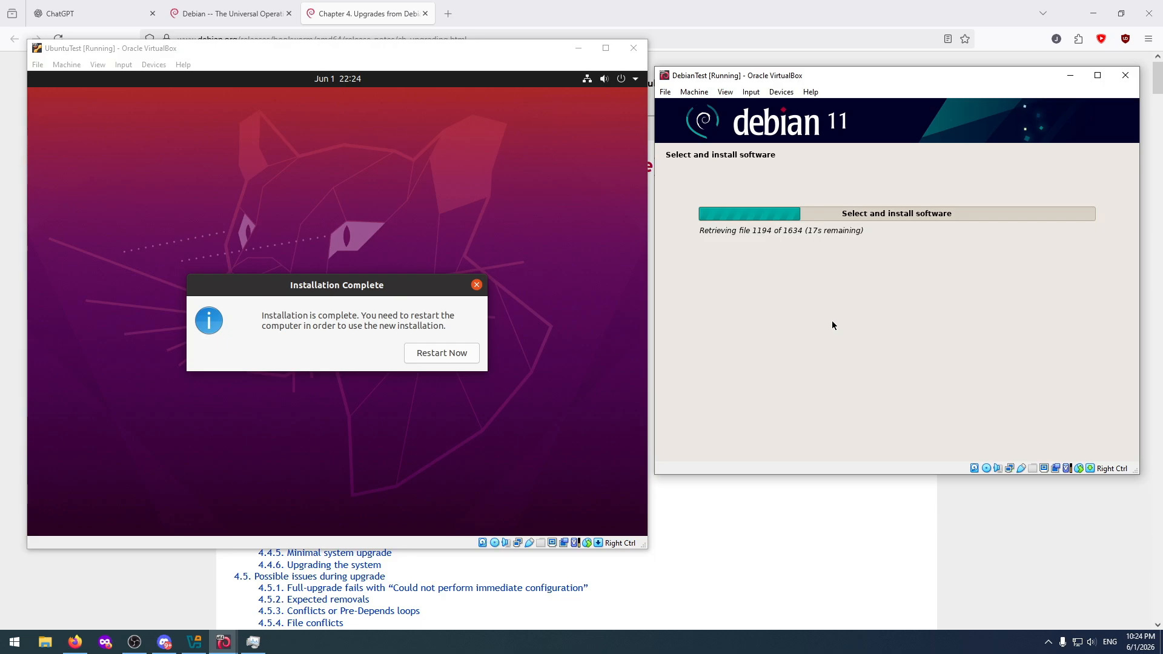
Restart the Ubuntu machine after installation, check that its optical drive is empty, and continue booting.
left_click(437, 354)
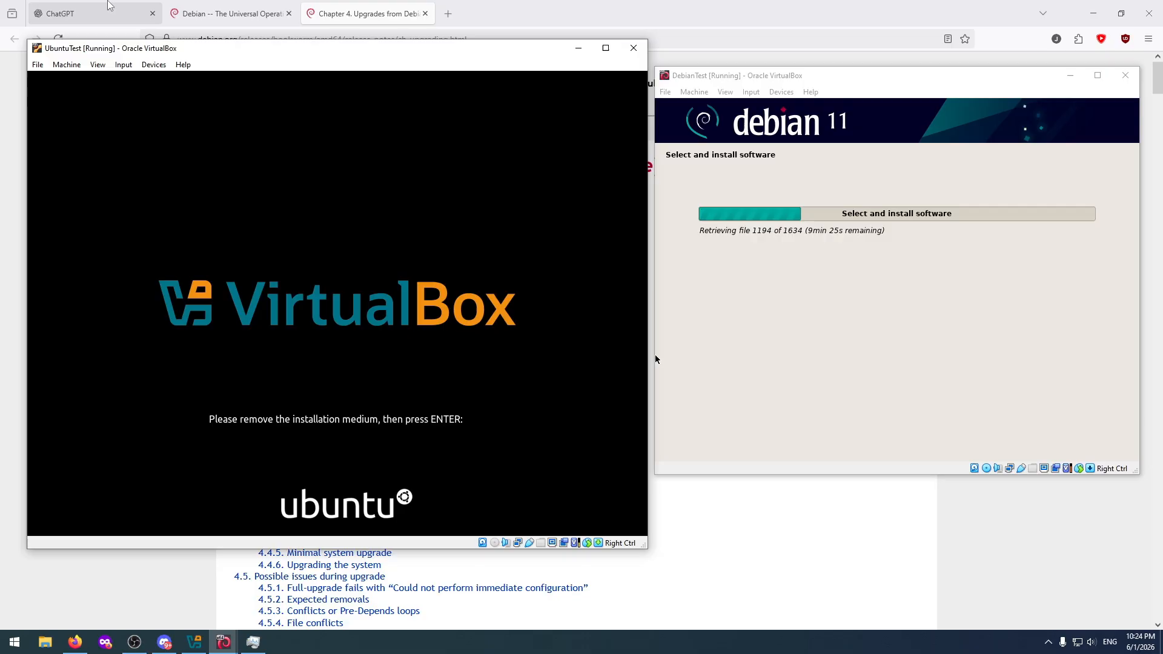
left_click(154, 64)
mouse_move(180, 81)
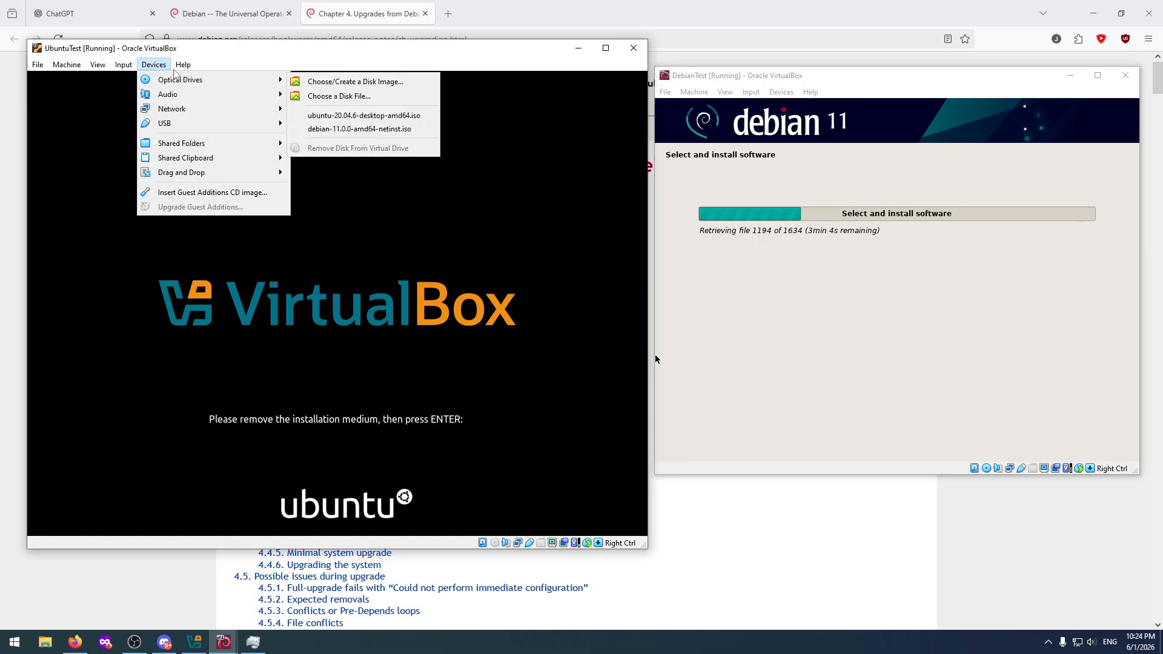
left_click(152, 63)
key("Return")
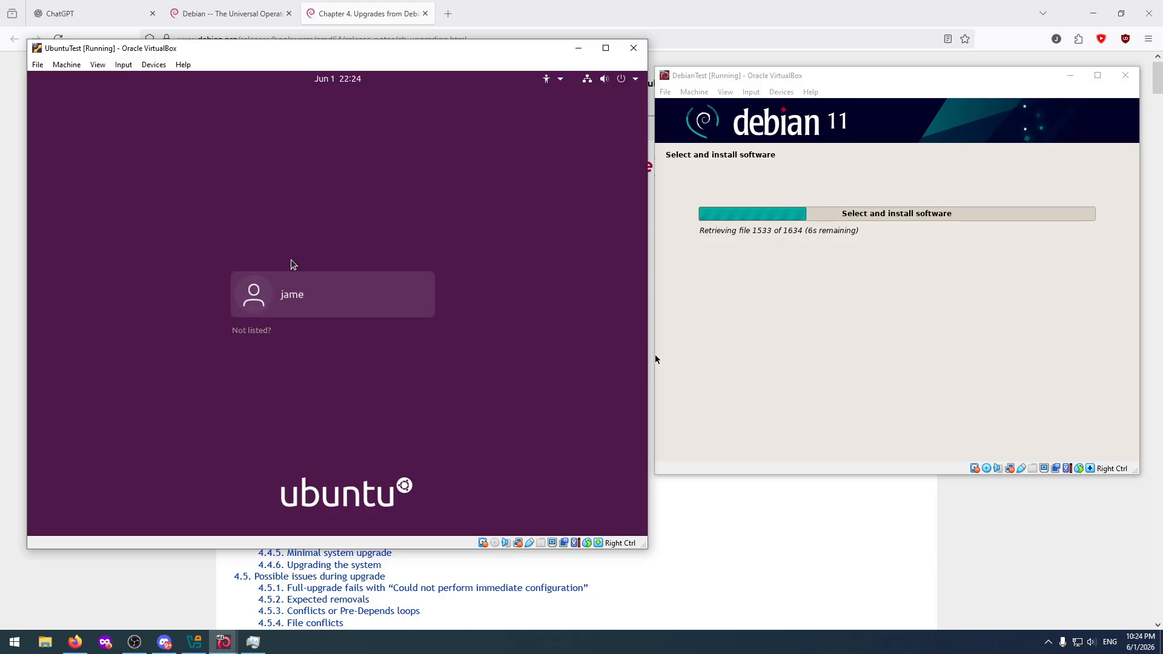
Log in to the new Ubuntu account with its password.
left_click(303, 295)
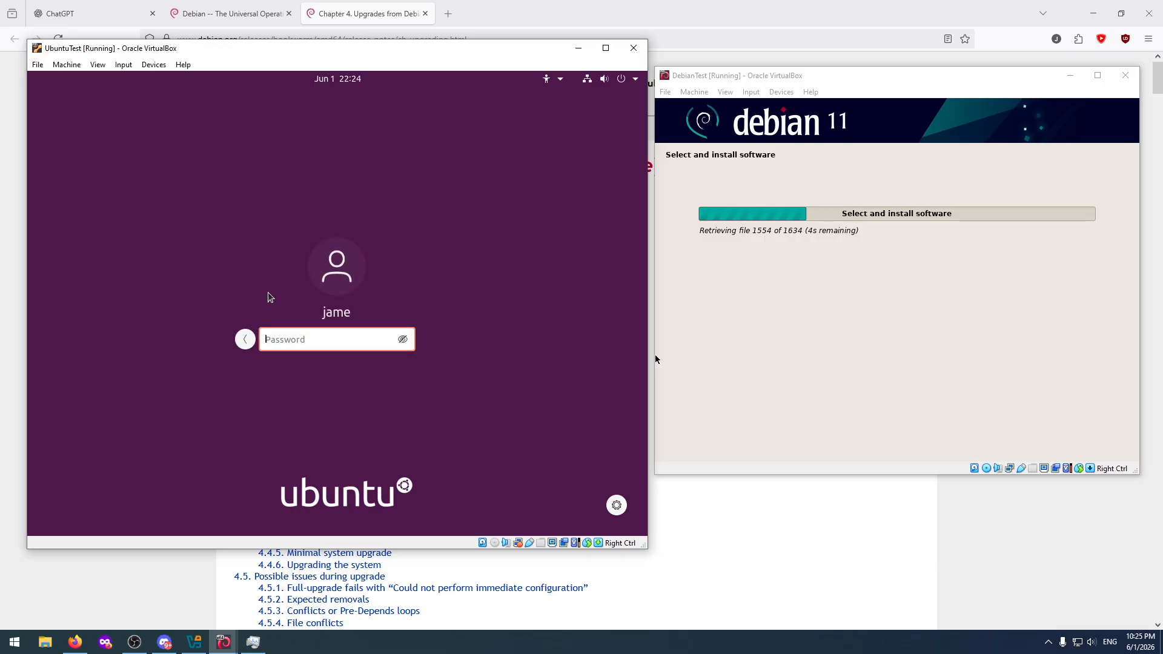
type("*********")
key("Return")
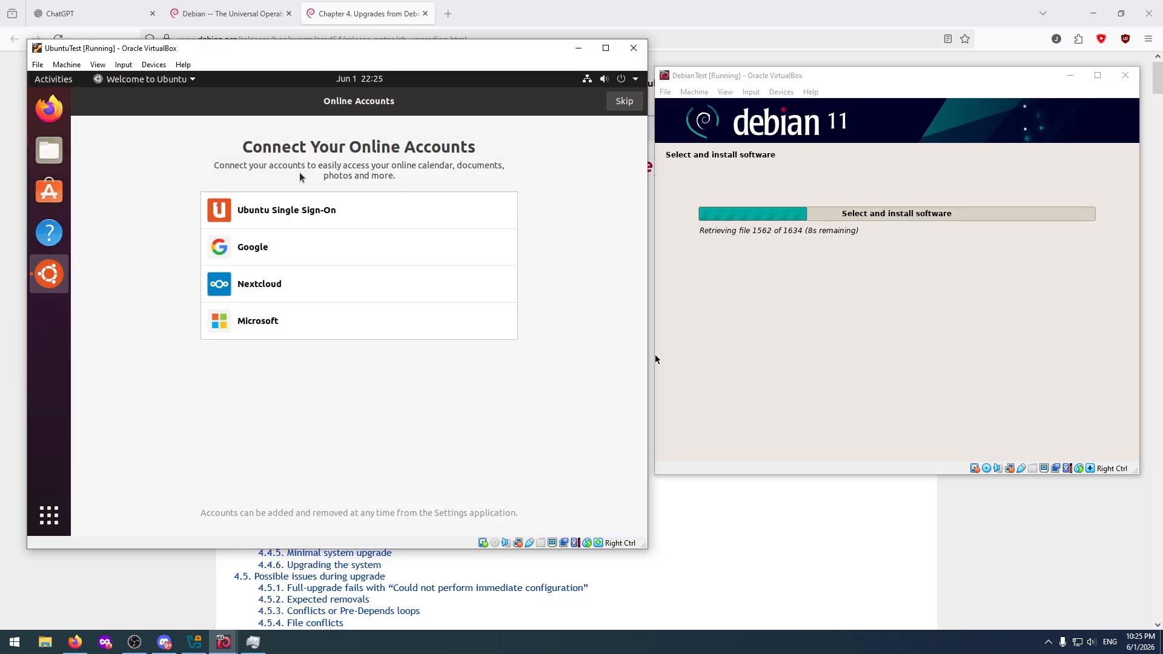
Complete Ubuntu's welcome setup without online accounts or Livepatch, declining to send system info and leaving Location Services off.
left_click(623, 104)
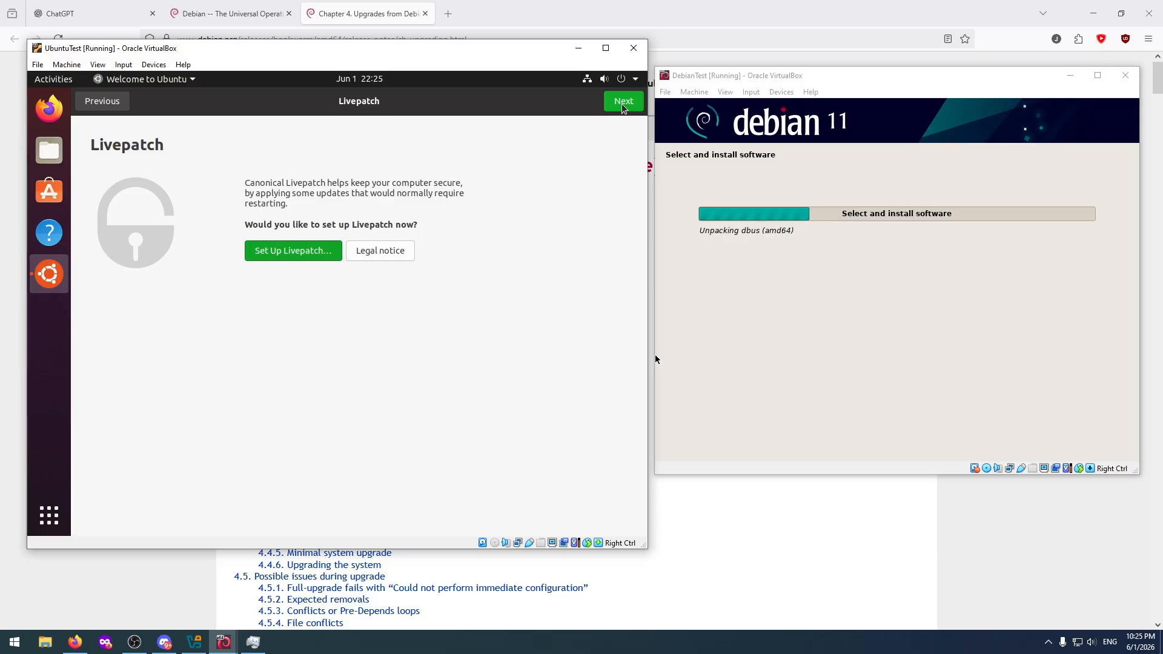
left_click(624, 103)
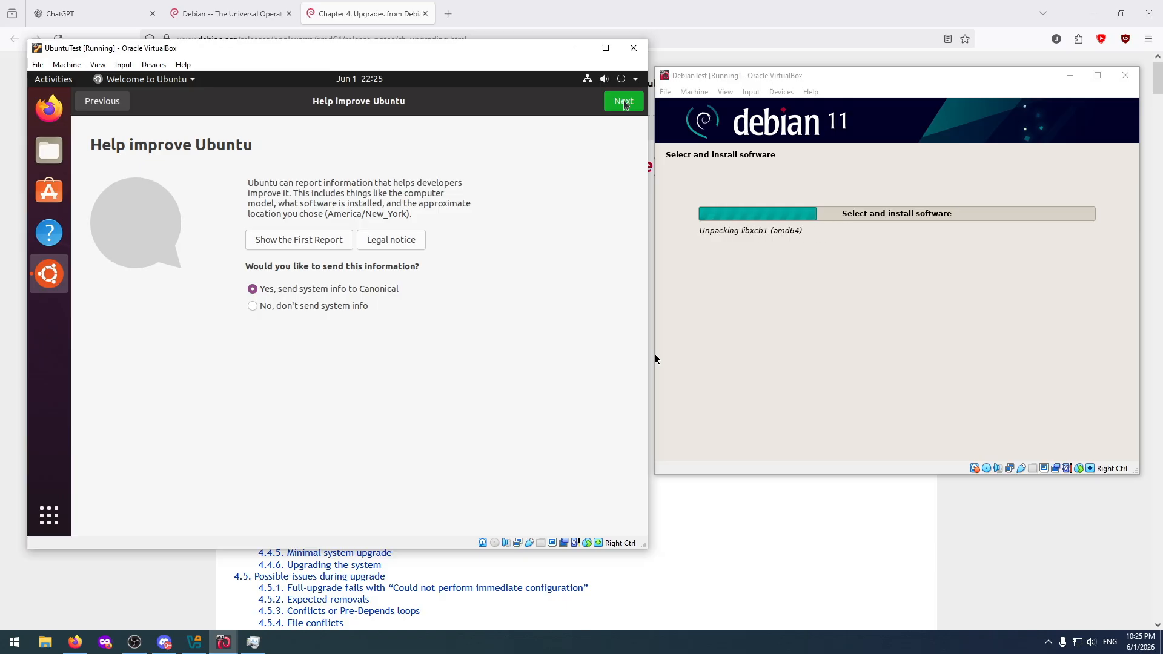
left_click(331, 306)
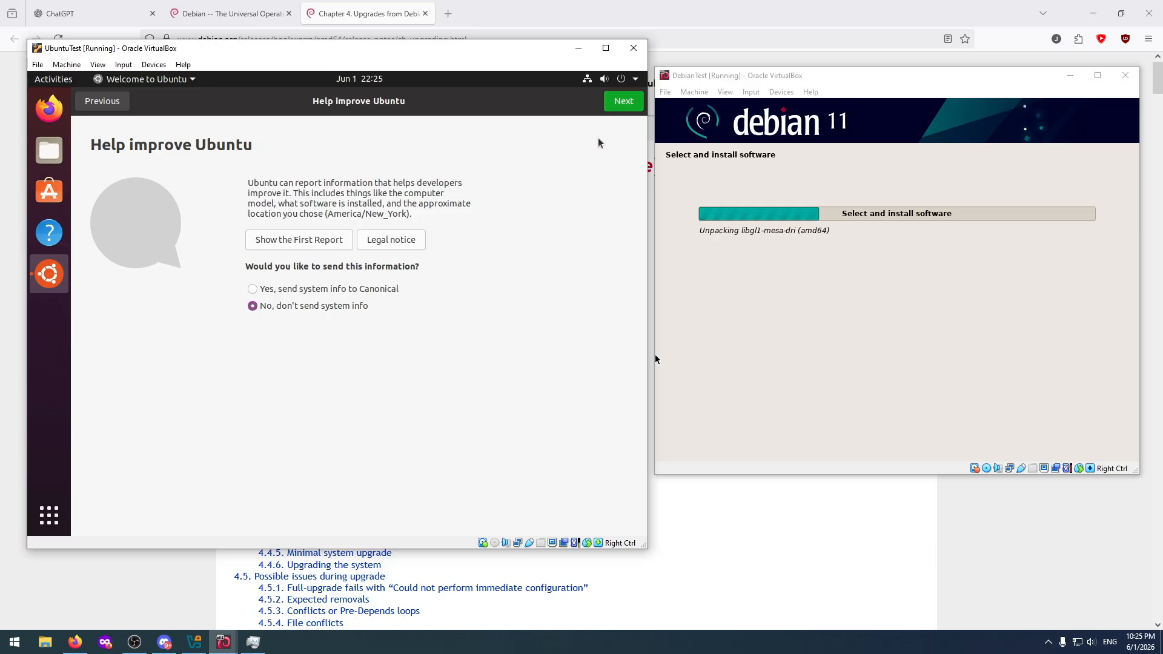
left_click(624, 103)
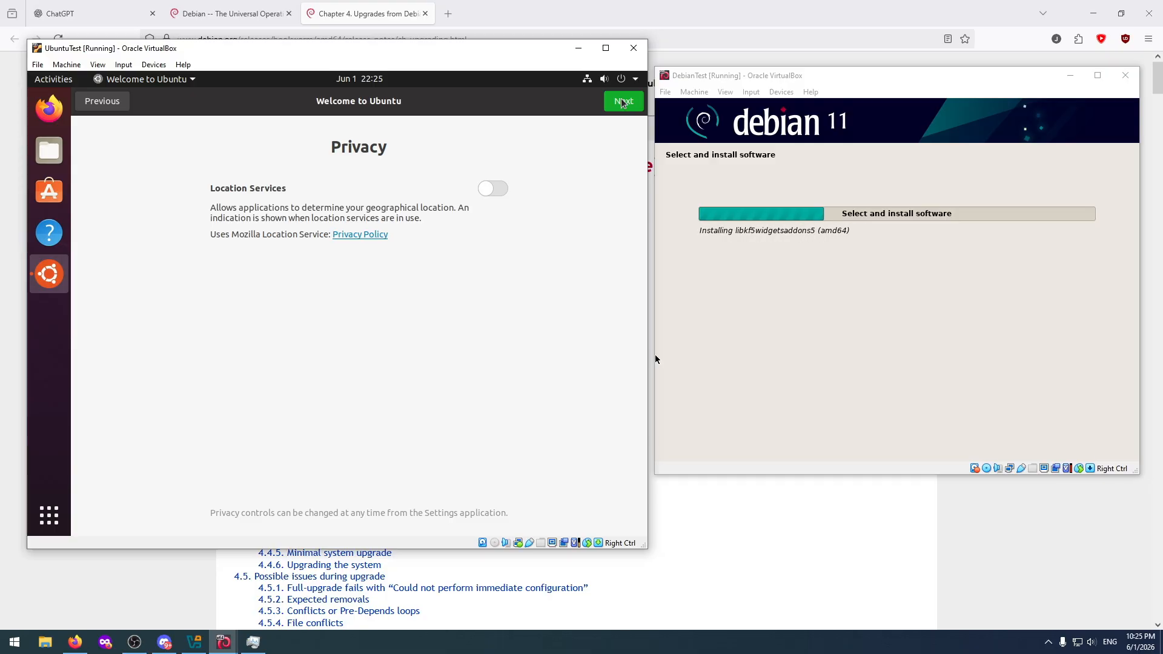
left_click(624, 101)
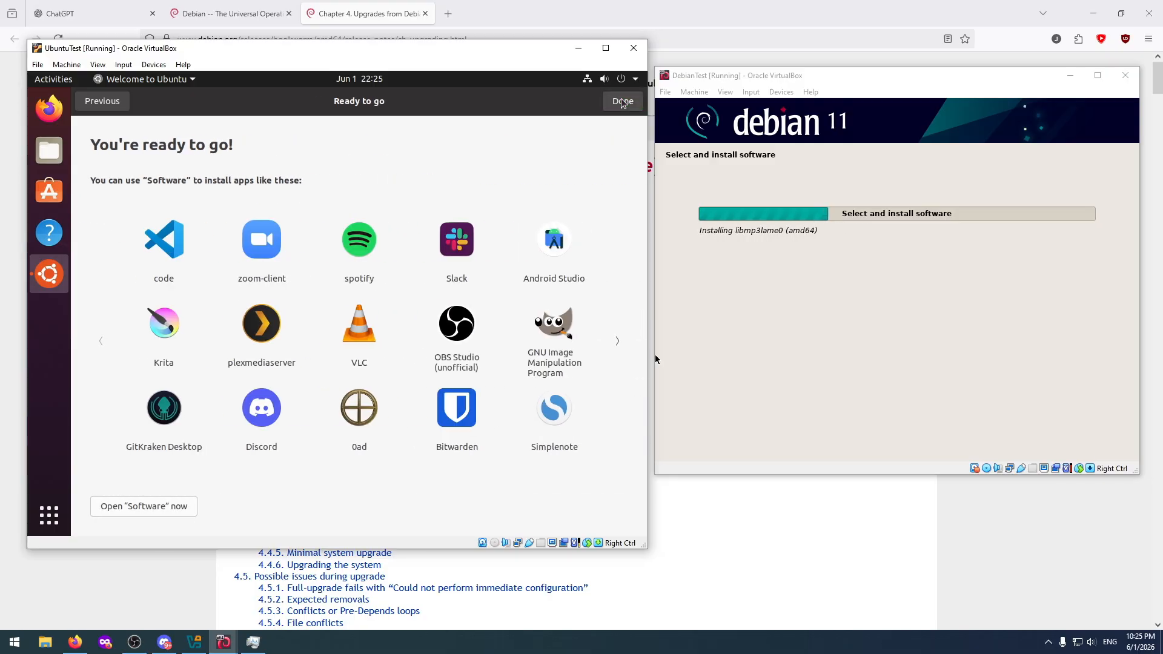
left_click(624, 101)
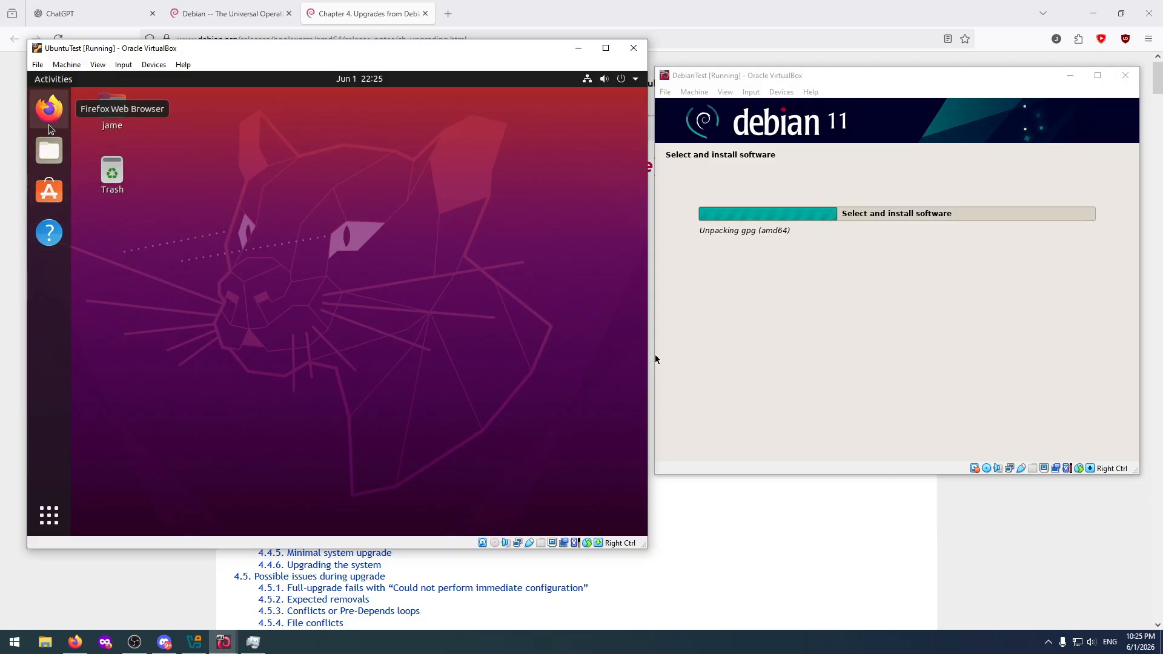
Open Terminal in Ubuntu, add it to the favorites, and place it directly below Firefox in the dock.
left_click(48, 516)
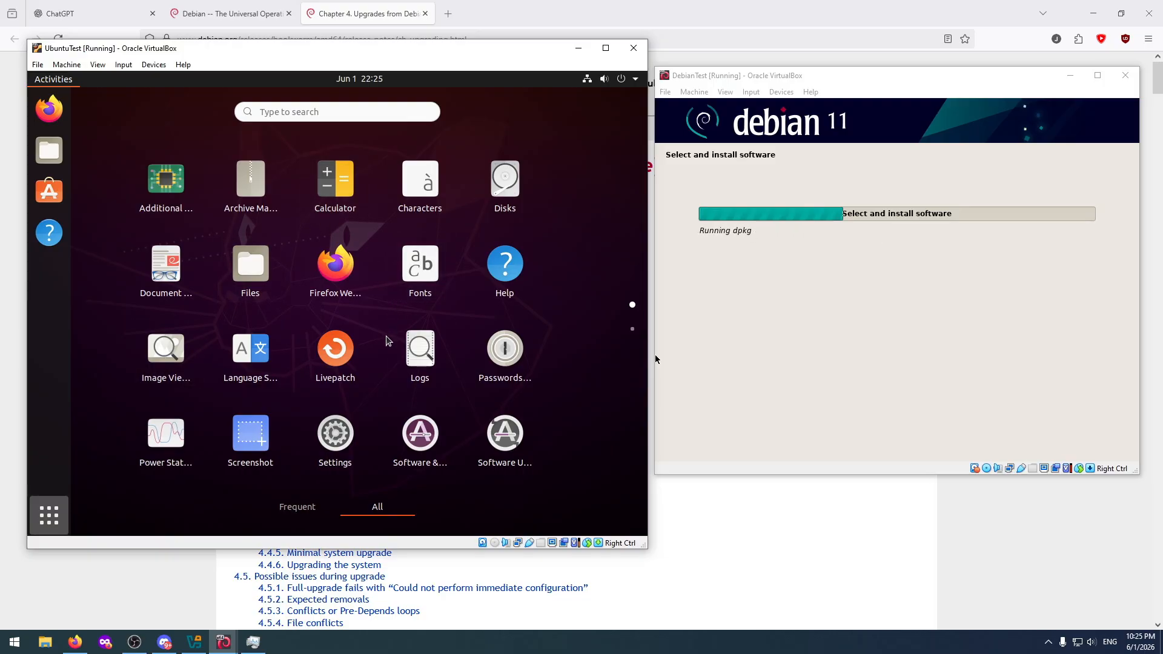
scroll(388, 340, "down", 1)
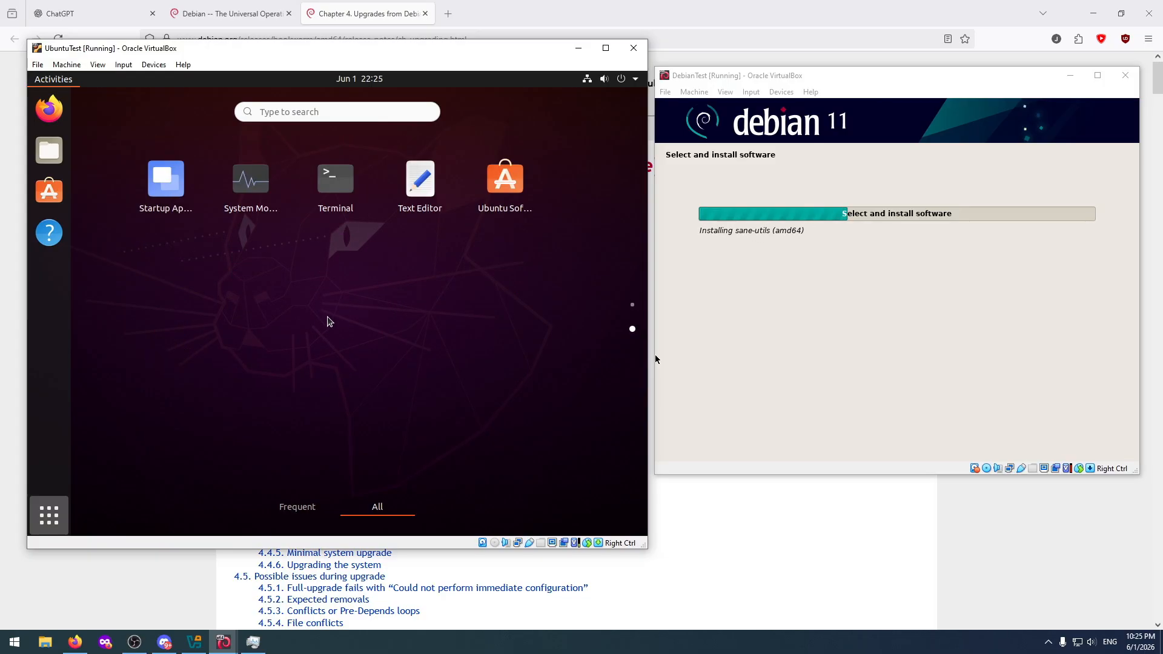
left_click(337, 202)
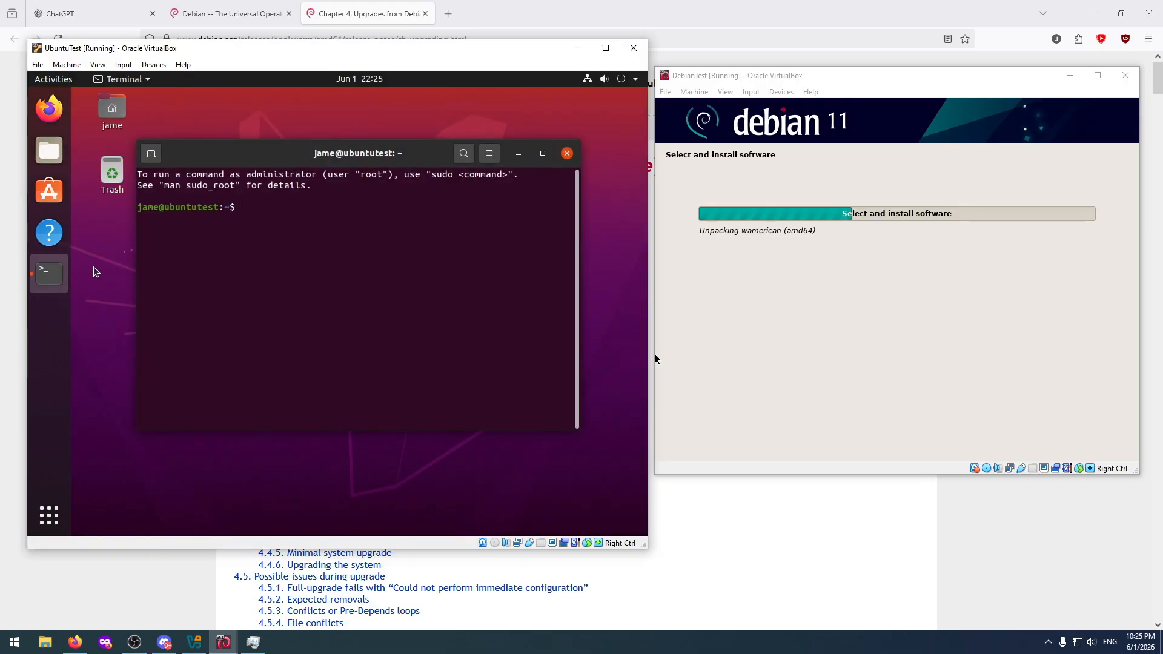
right_click(49, 275)
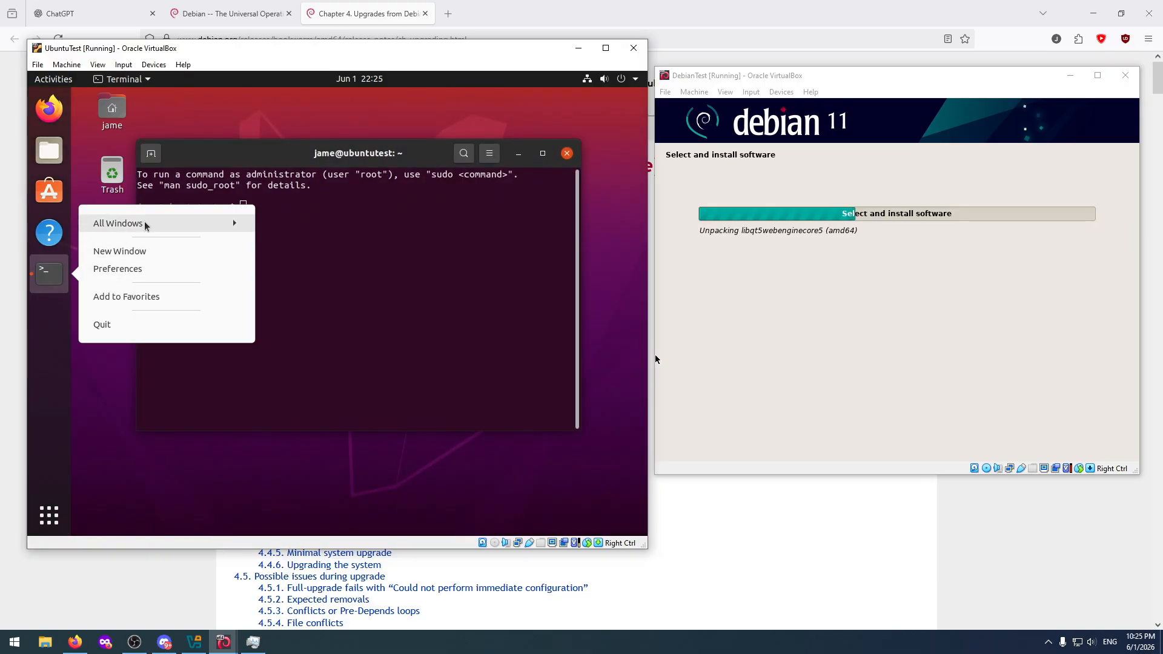
left_click(139, 297)
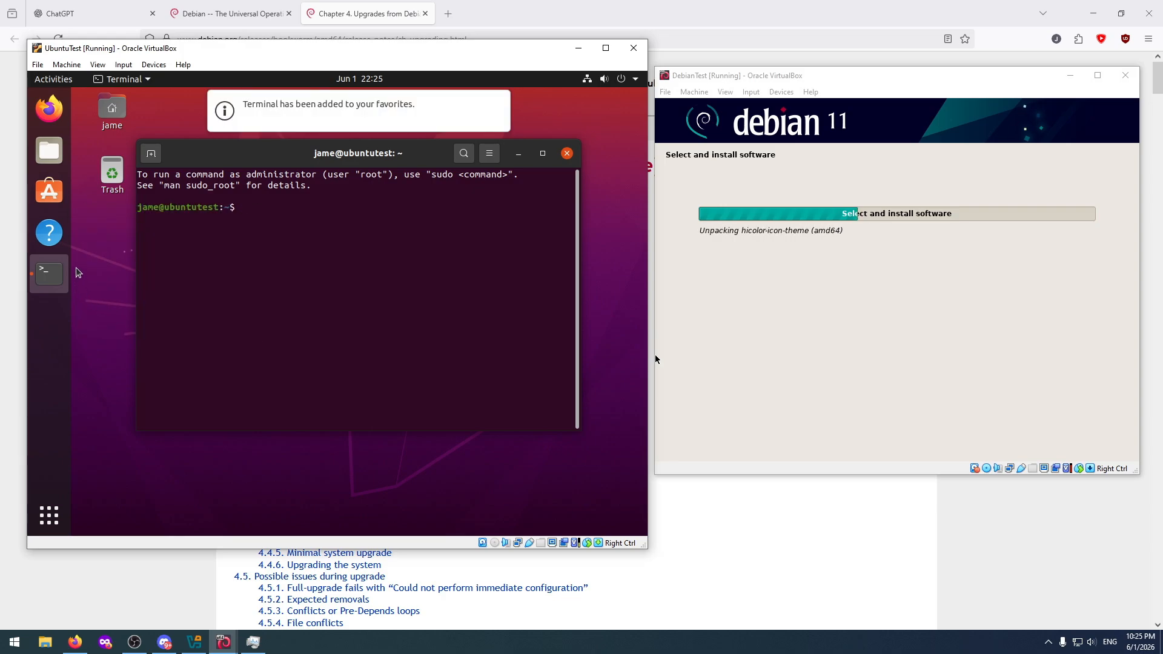
left_click_drag(56, 271, 49, 148)
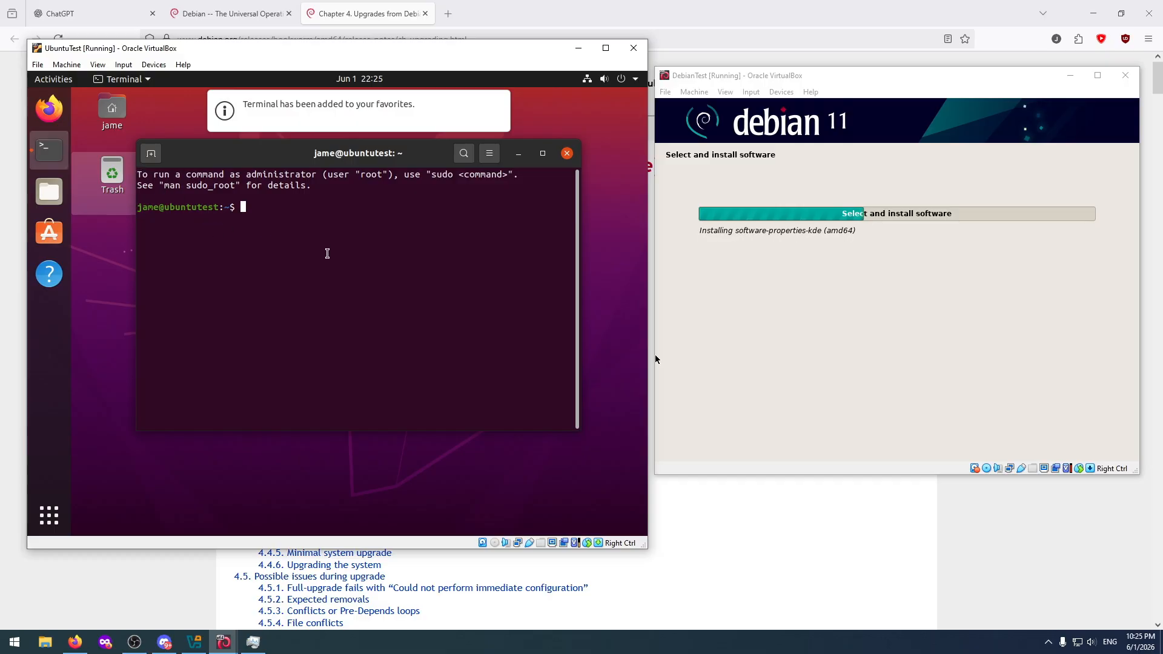
Run "sudo apt update && sudo apt upgrade" in the Ubuntu terminal and authenticate with the account password.
type("su")
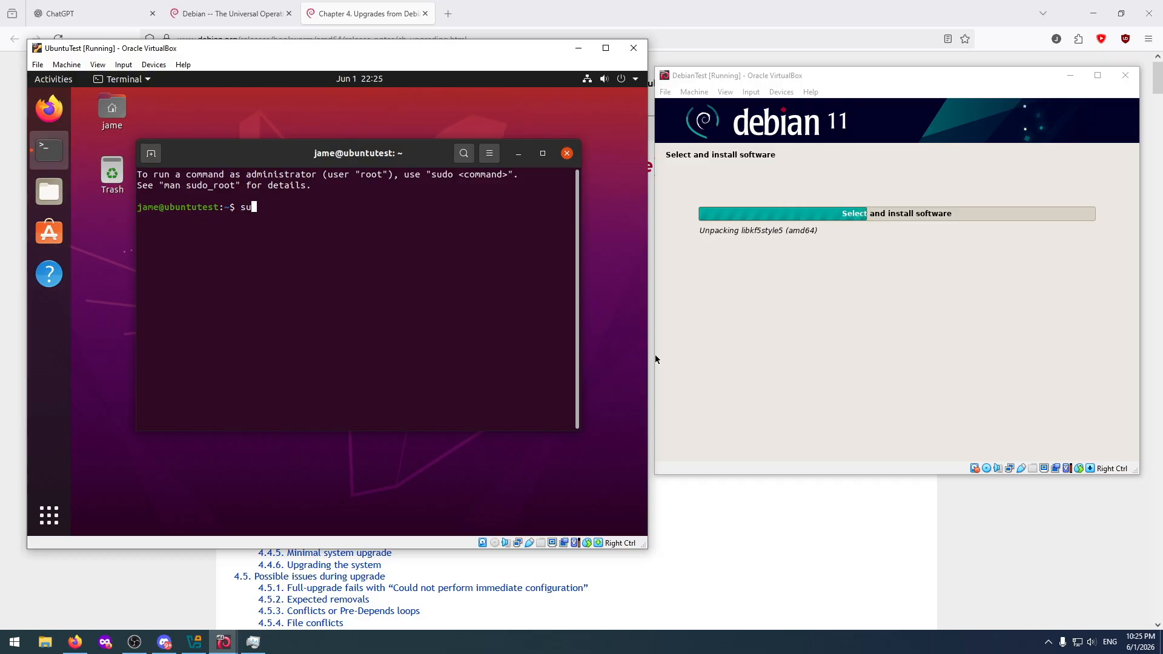
type("do apt ")
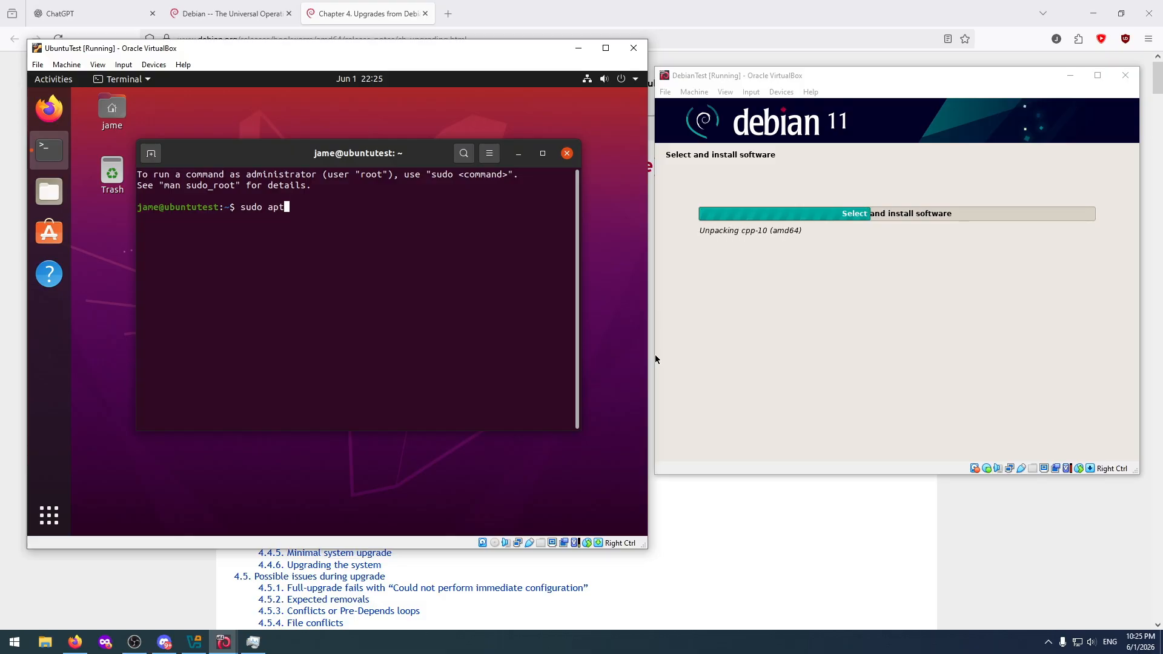
type("update")
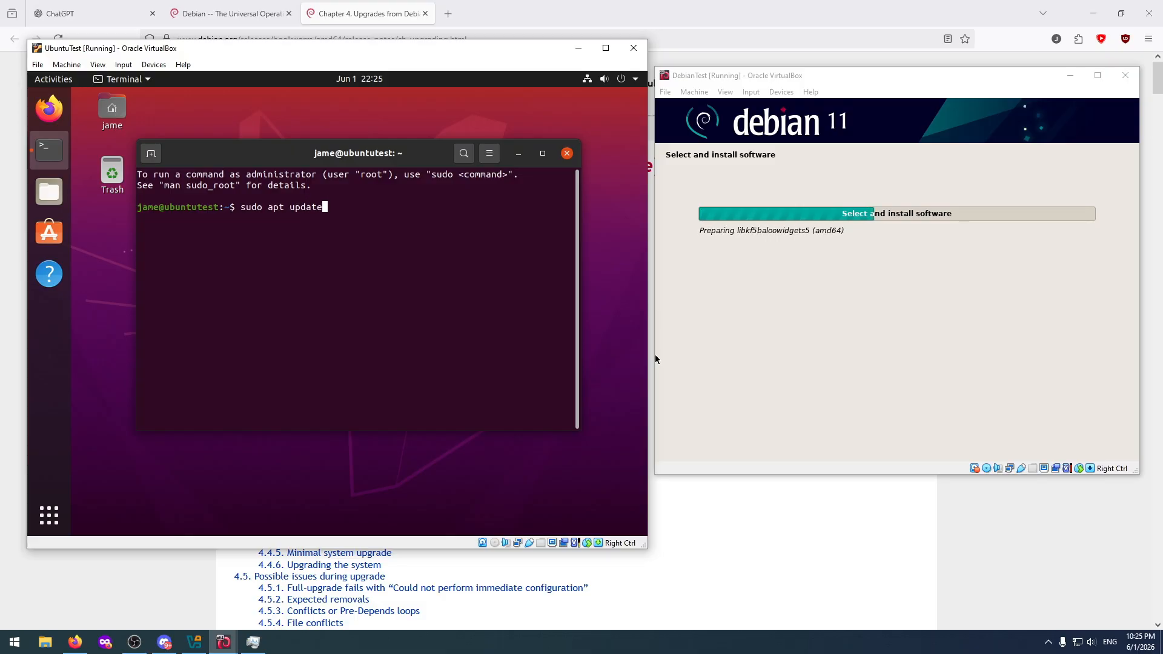
type(" && ")
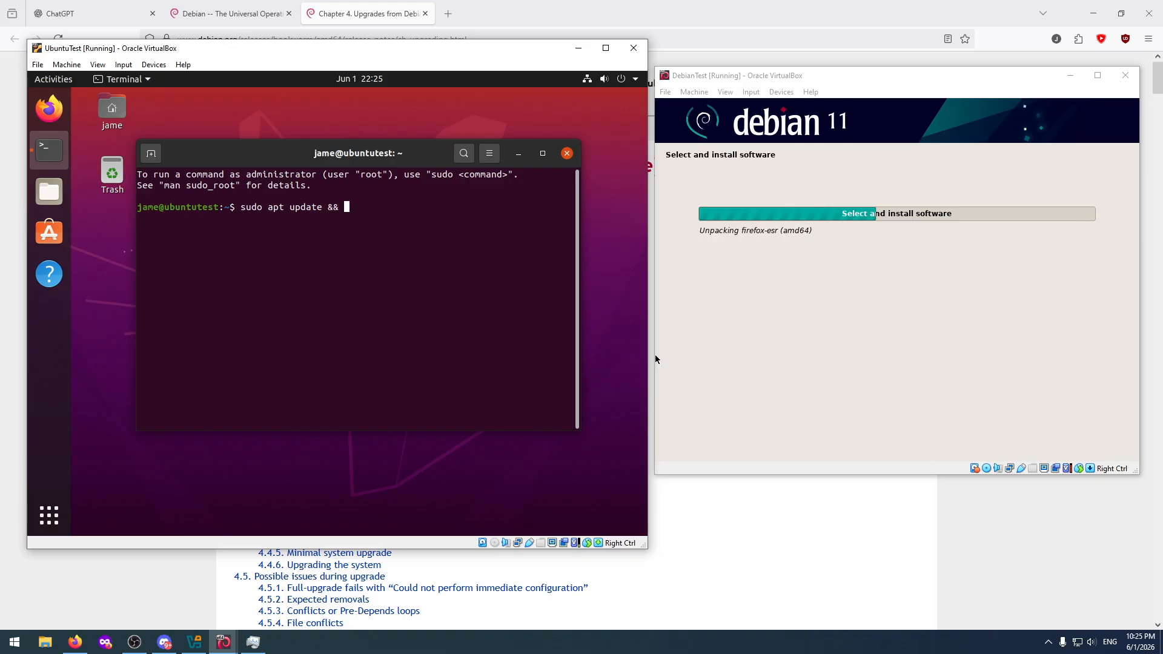
type("sudo apt u")
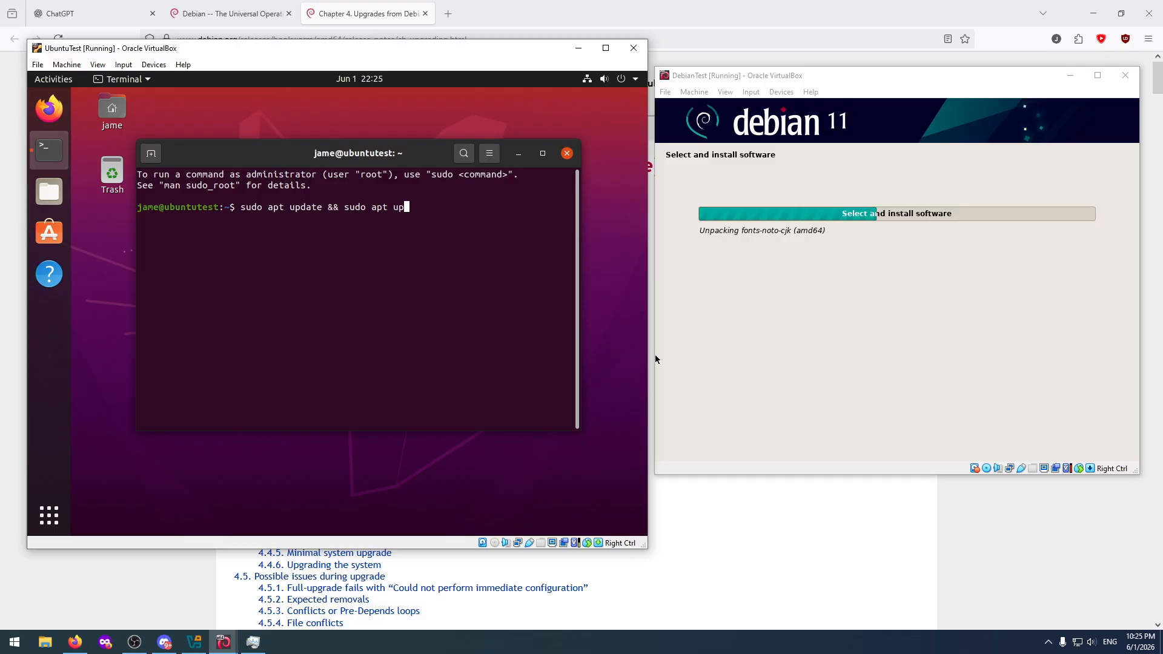
type("pgrade")
key("Return")
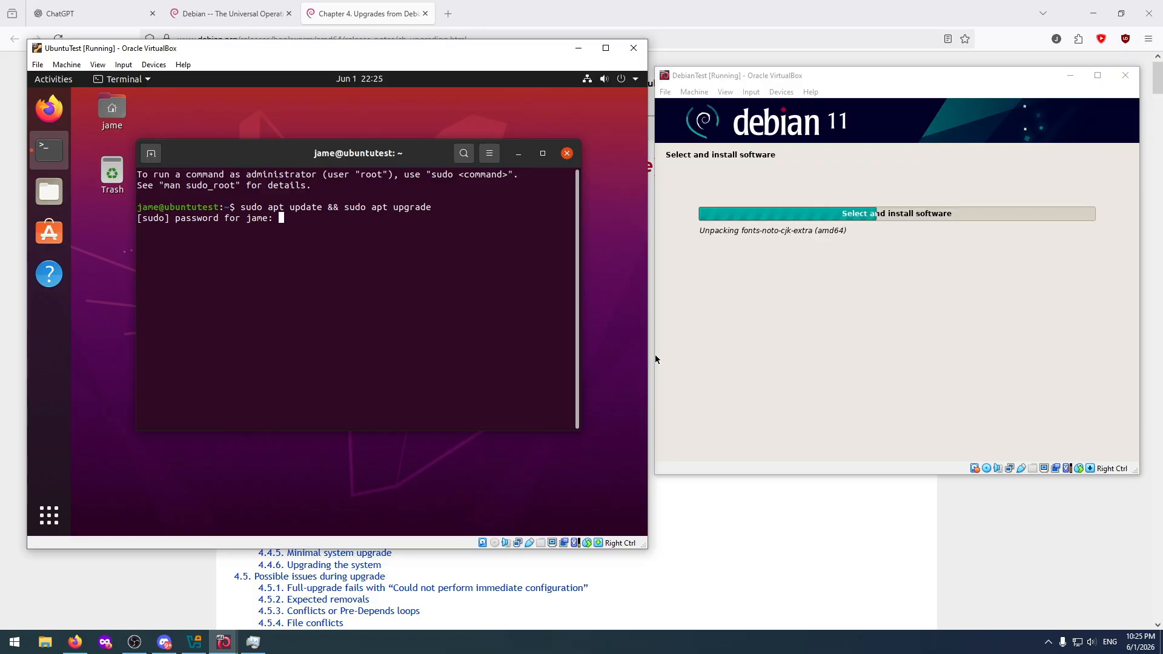
key("Return")
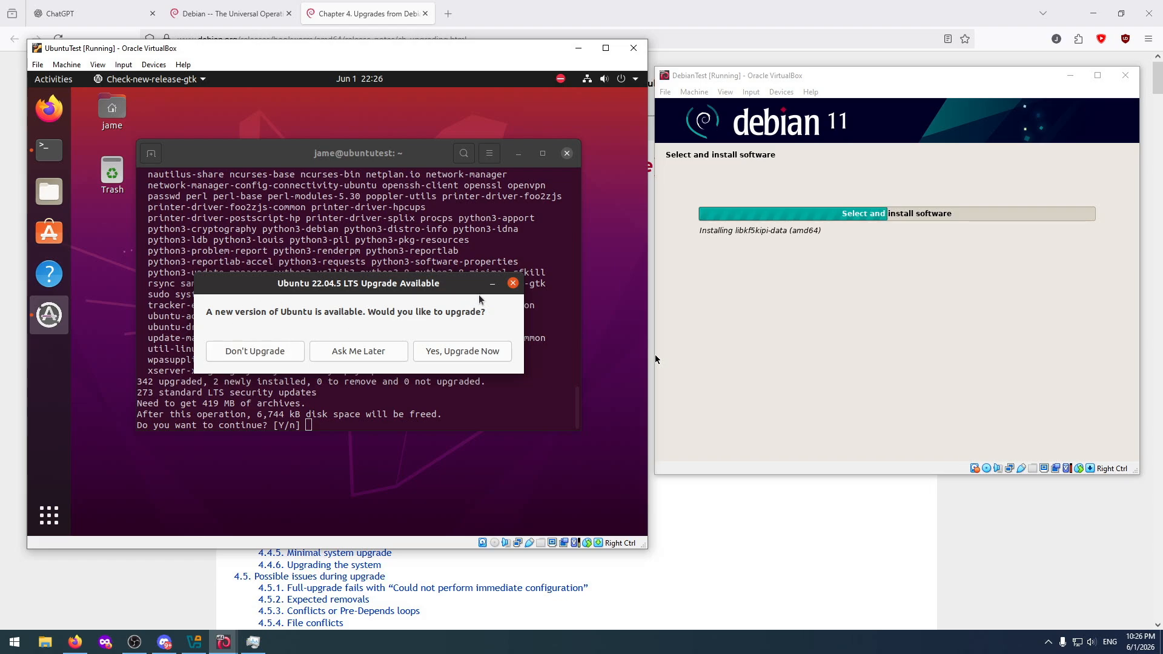
Dismiss the Ubuntu 22.04.5 LTS upgrade offer and confirm the pending package upgrade with y.
left_click_drag(313, 284, 284, 295)
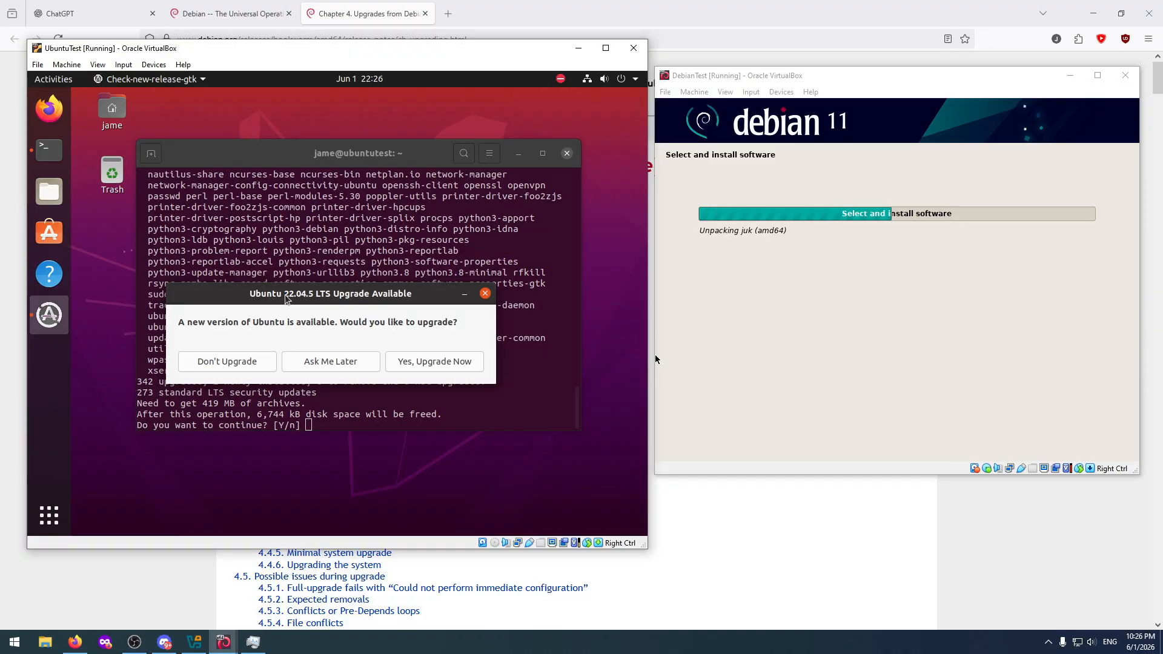
left_click(485, 295)
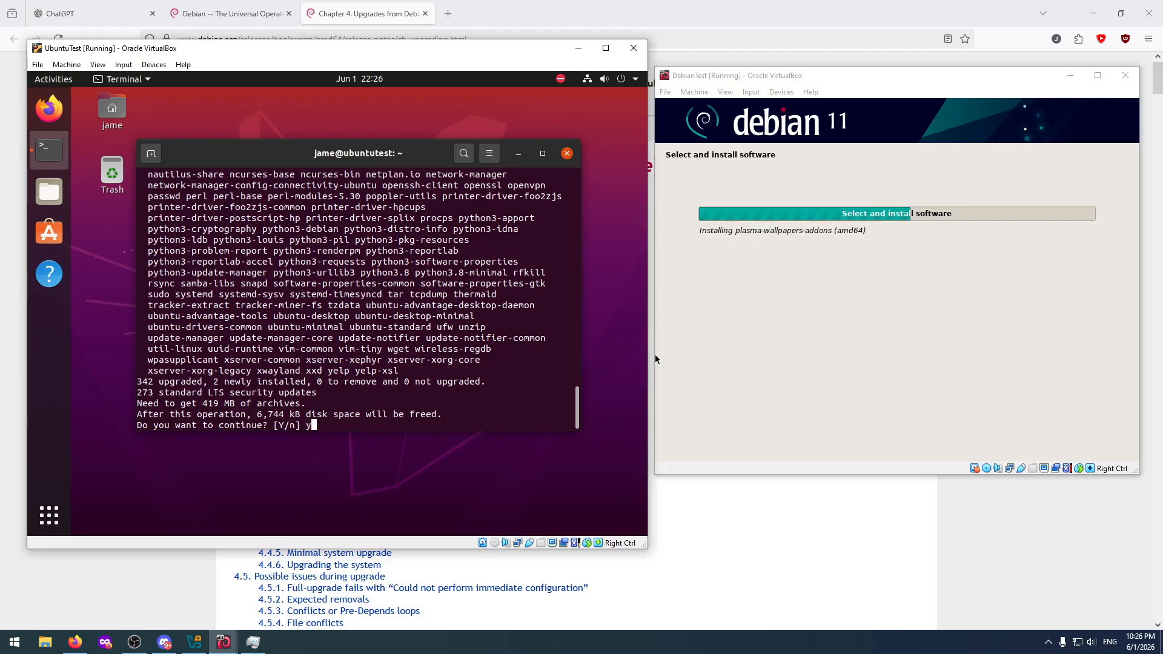
key("Return")
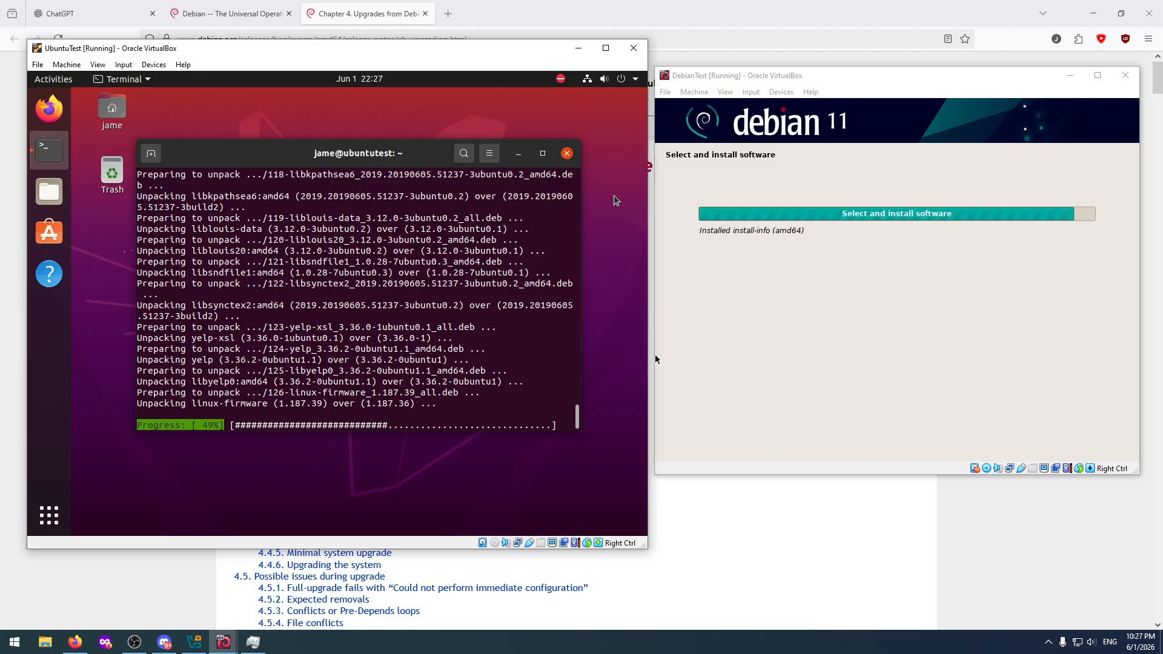
Switch to Firefox on the host and search the web for "ubuntu upgrade command" in a new tab.
left_click(486, 3)
double_click(486, 2)
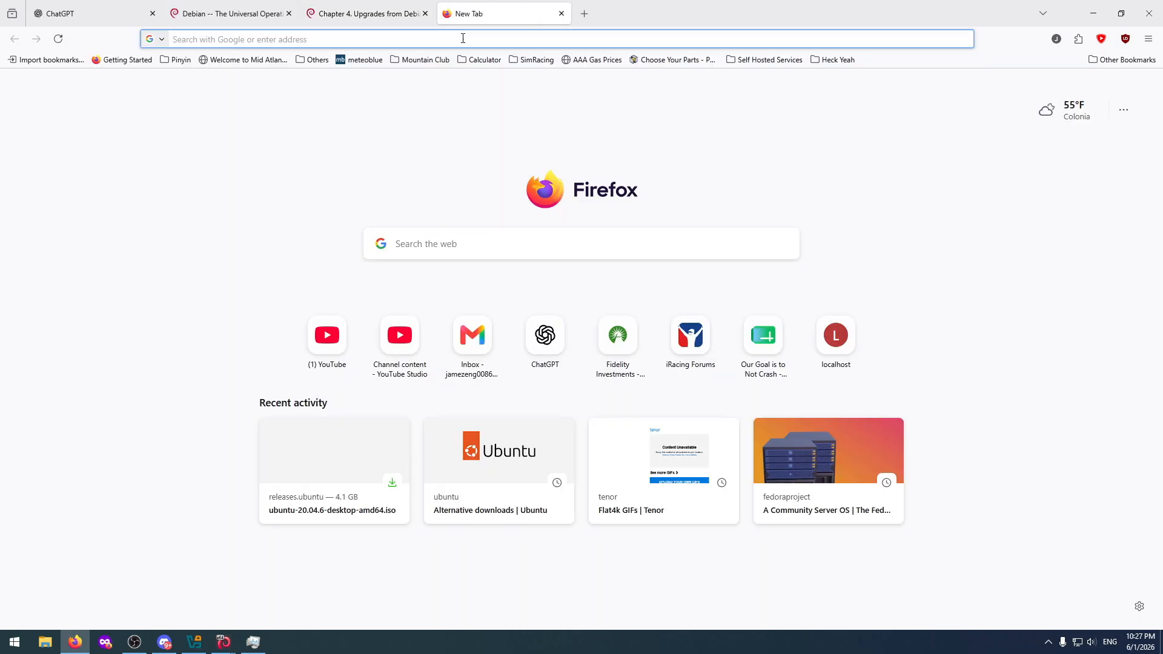
type("ubuntu")
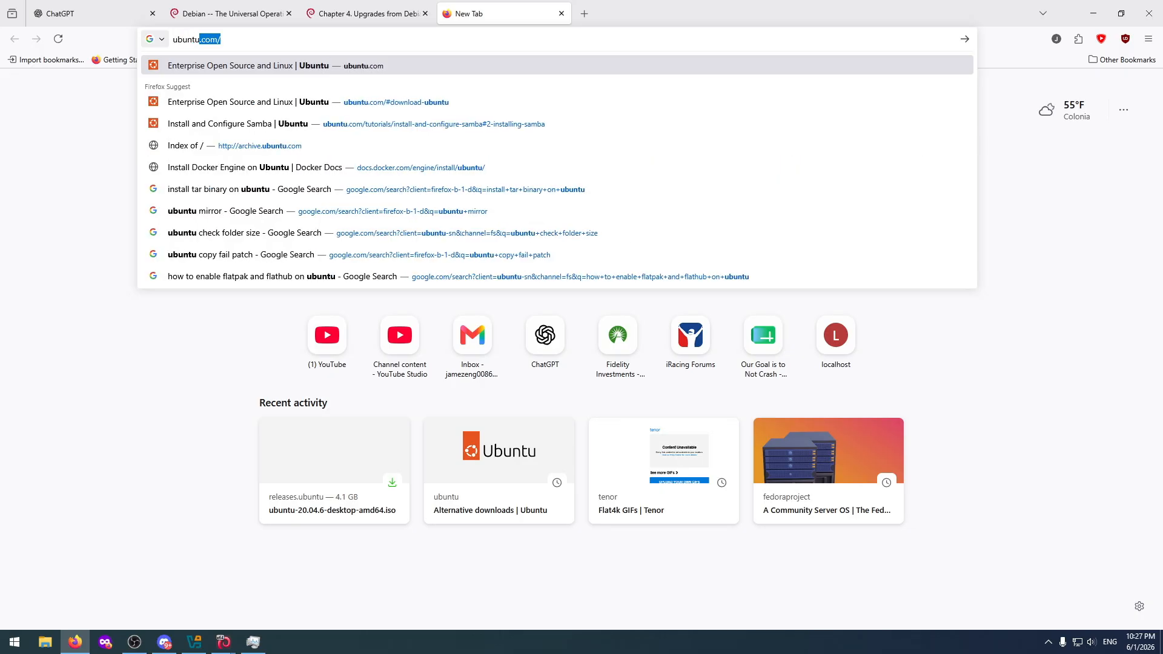
type(" up")
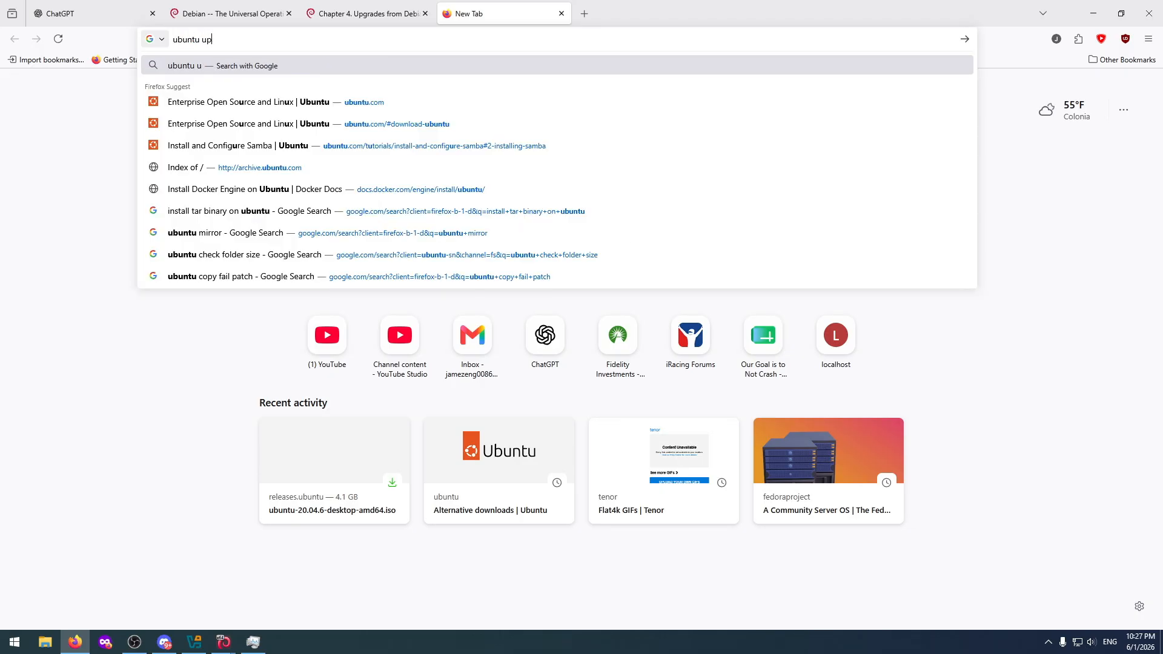
type("grade command")
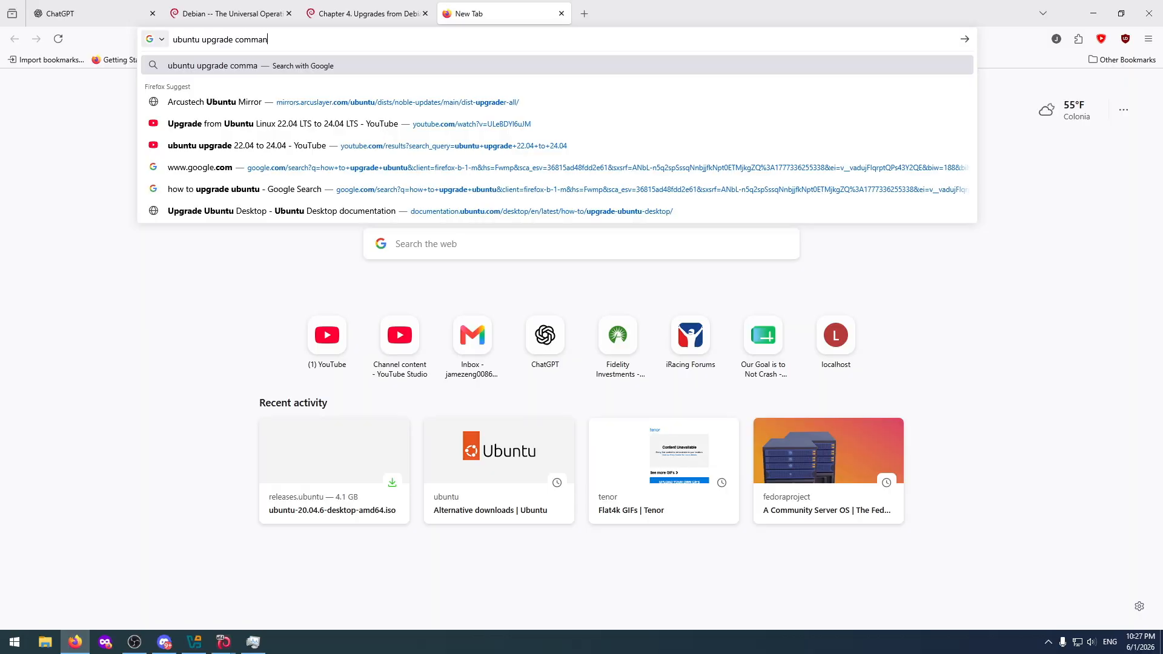
key("Return")
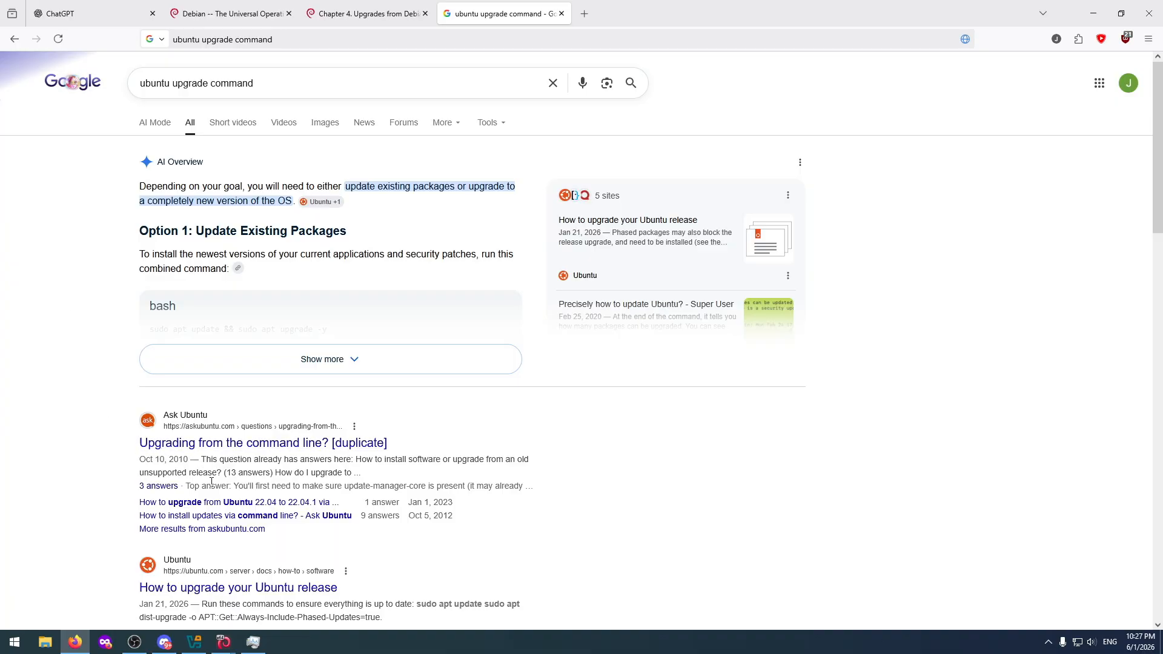
Open the Ask Ubuntu question about upgrading from the command line and examine the release upgrade commands in its accepted answer.
left_click(236, 444)
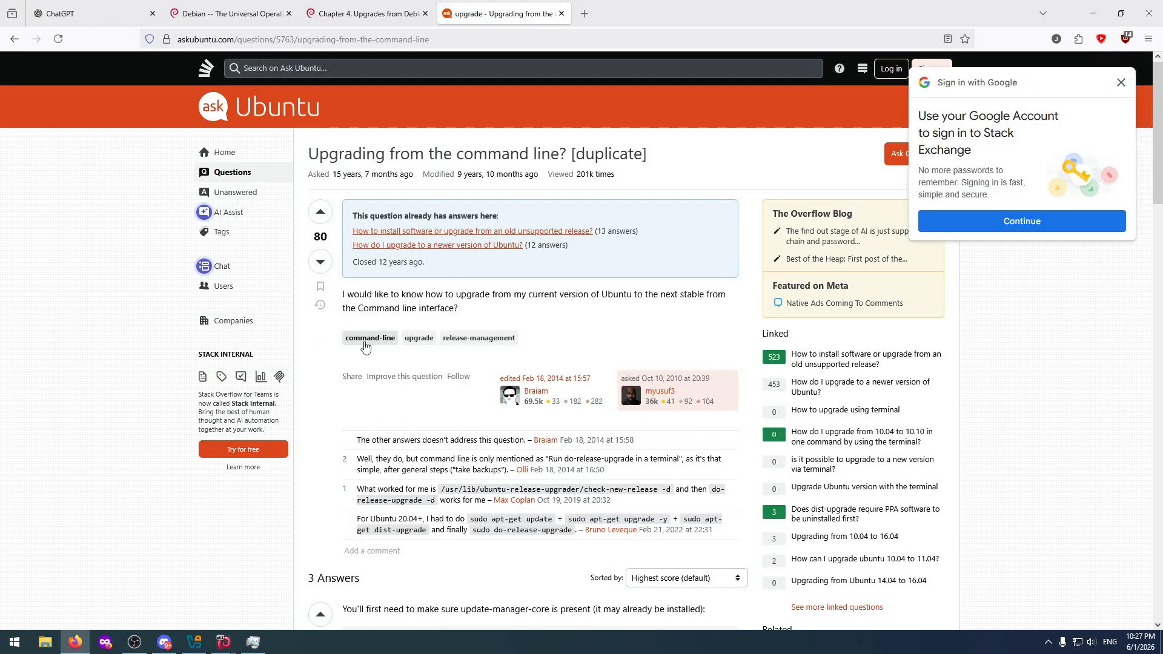
scroll(322, 428, "down", 2)
scroll(322, 428, "down", 1)
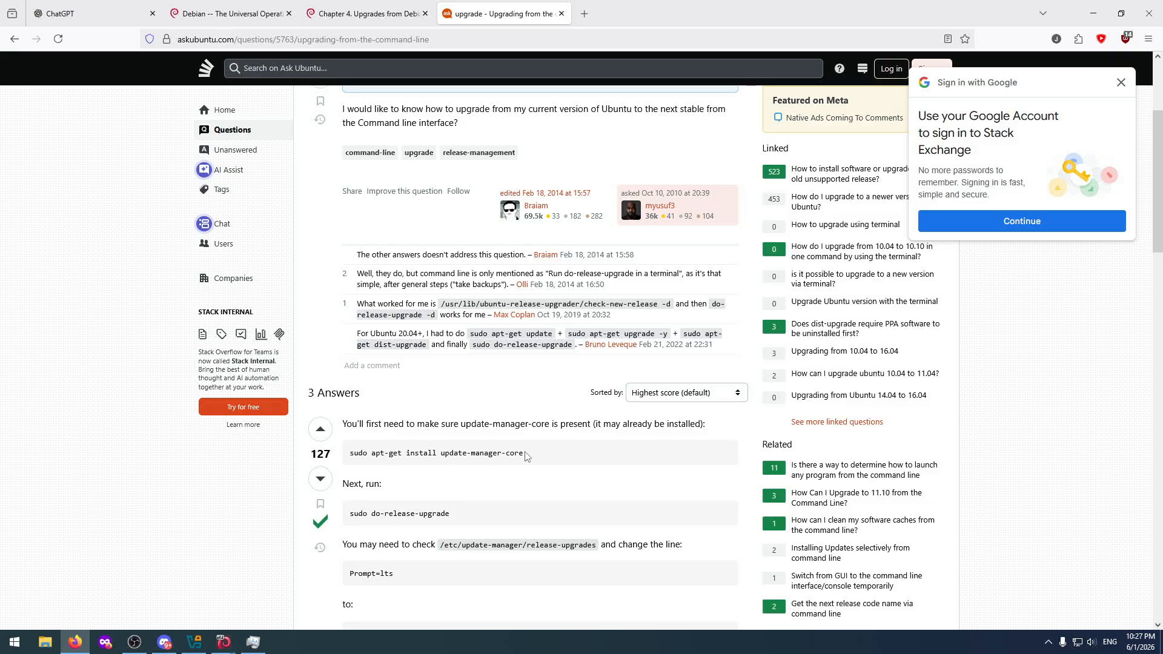
scroll(526, 456, "down", 2)
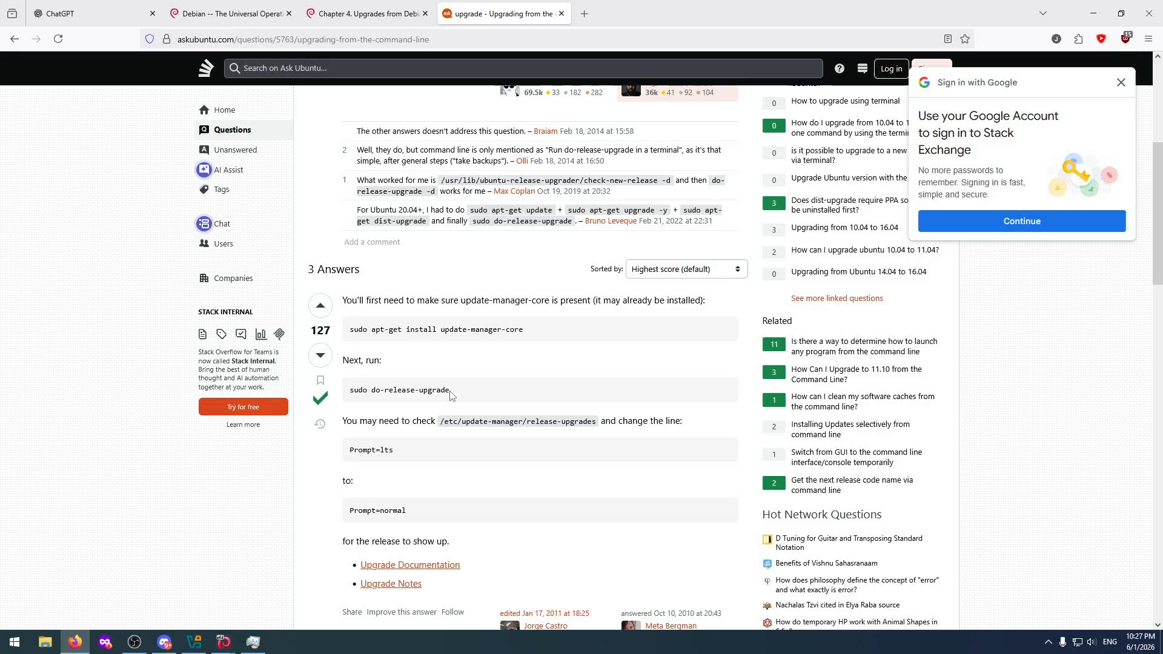
left_click_drag(450, 391, 350, 395)
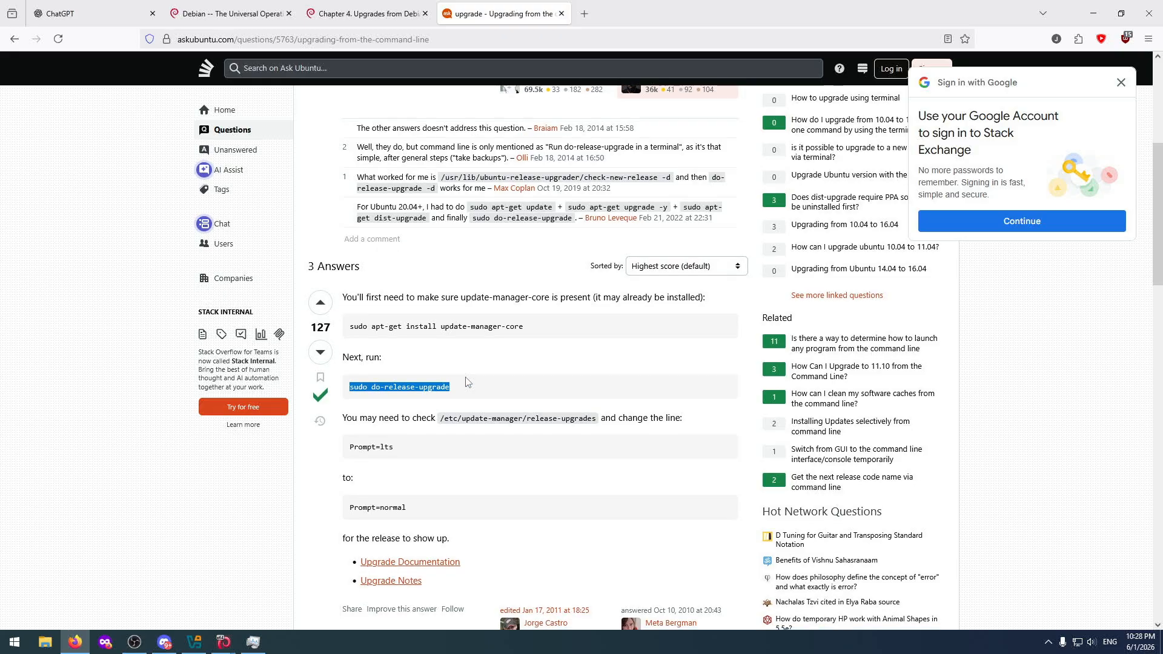
scroll(492, 379, "down", 3)
Return to the search results and open Ubuntu's own guide, "How to upgrade your Ubuntu release".
key("alt+Left")
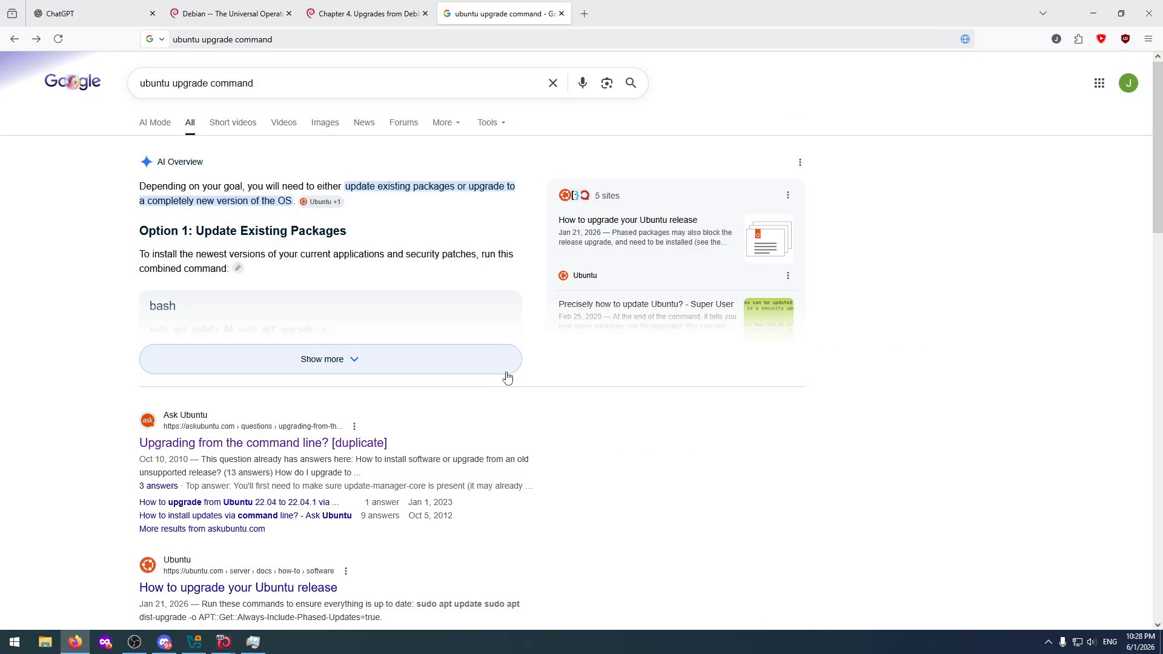
scroll(434, 366, "down", 2)
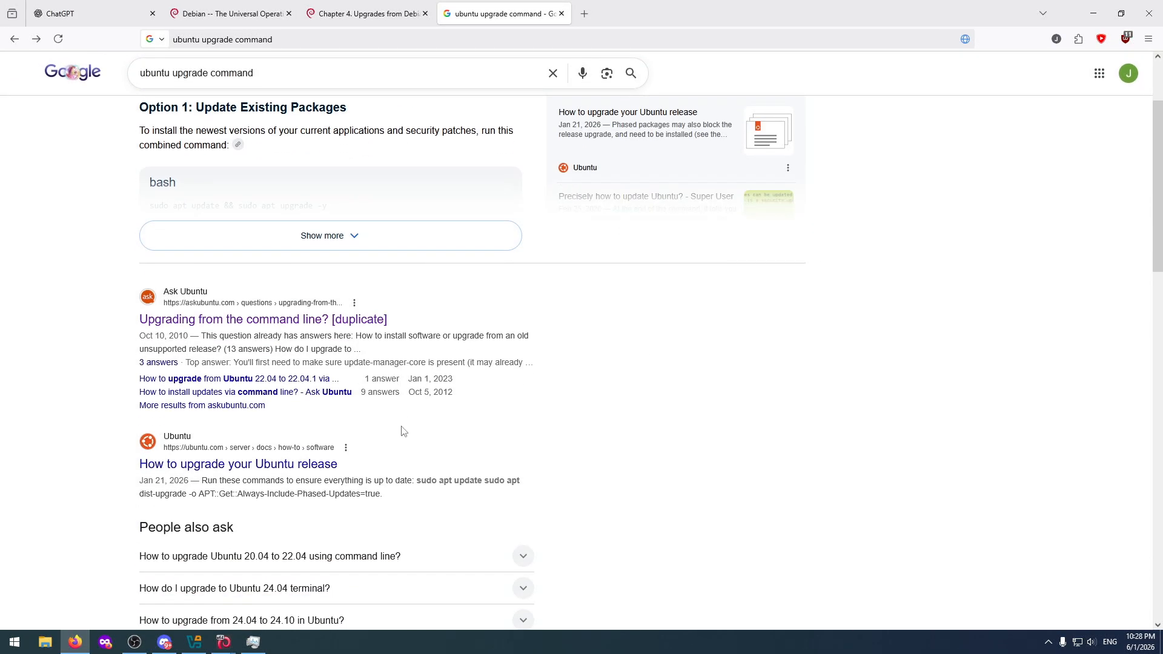
left_click(306, 466)
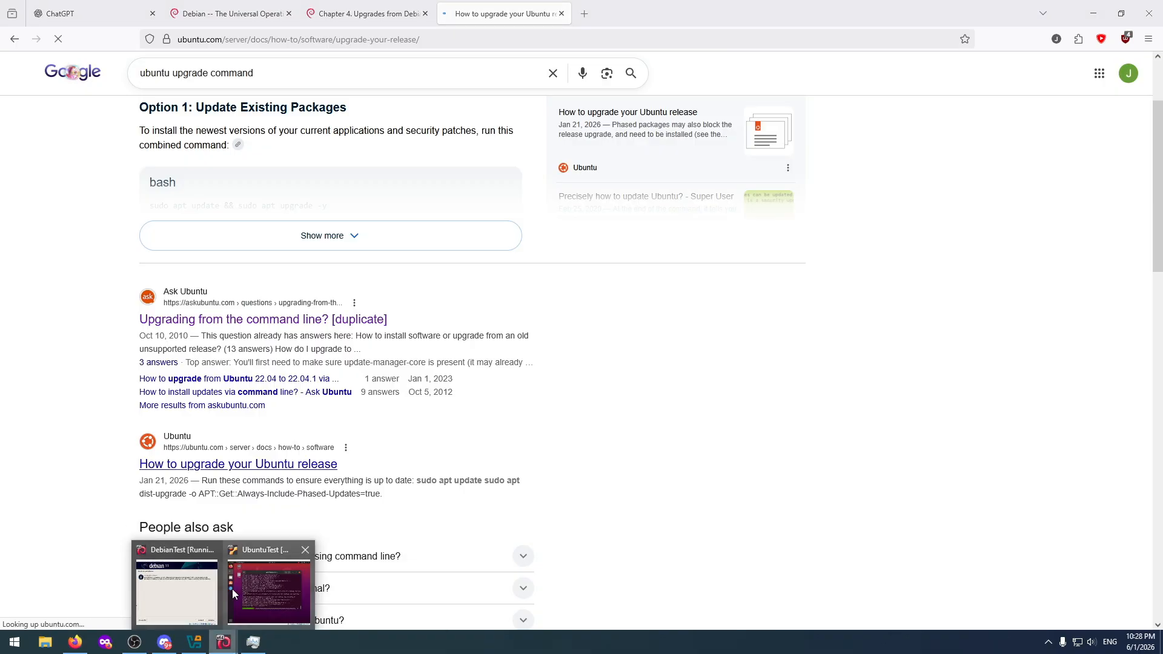
Bring the UbuntuTest and DebianTest virtual machine windows back in front of the browser.
left_click(232, 624)
left_click(179, 597)
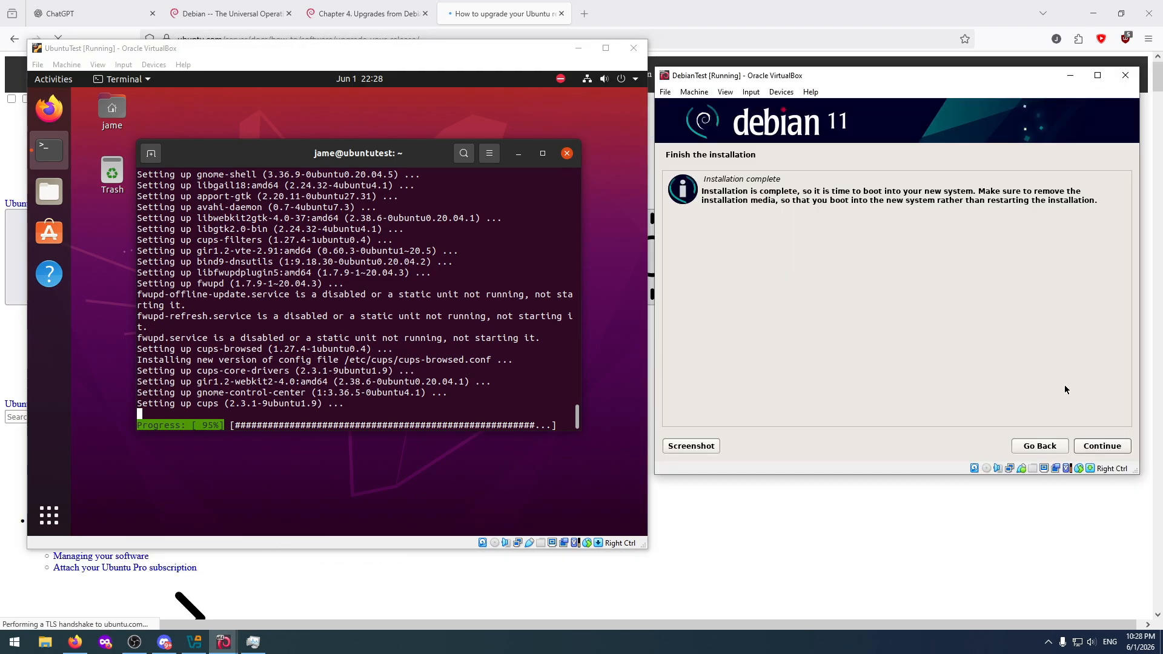
Finish the Debian 11 installation, boot the installed system, and adjust the DebianTest window to the guest's display size.
left_click(1107, 448)
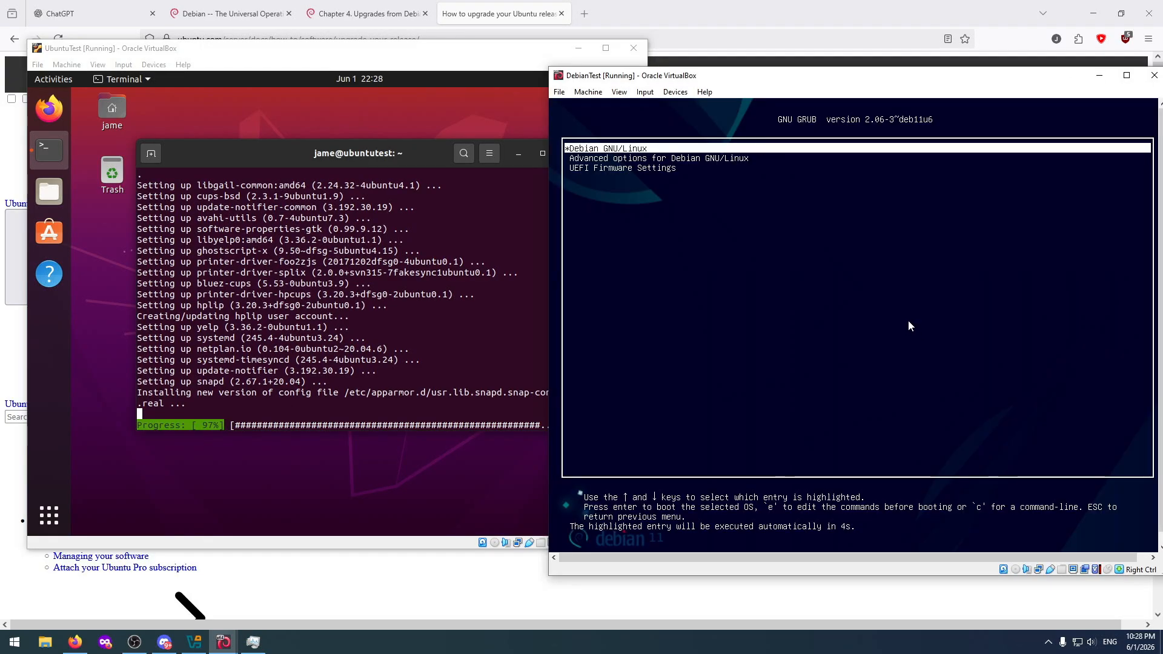
key("Down")
key("Return")
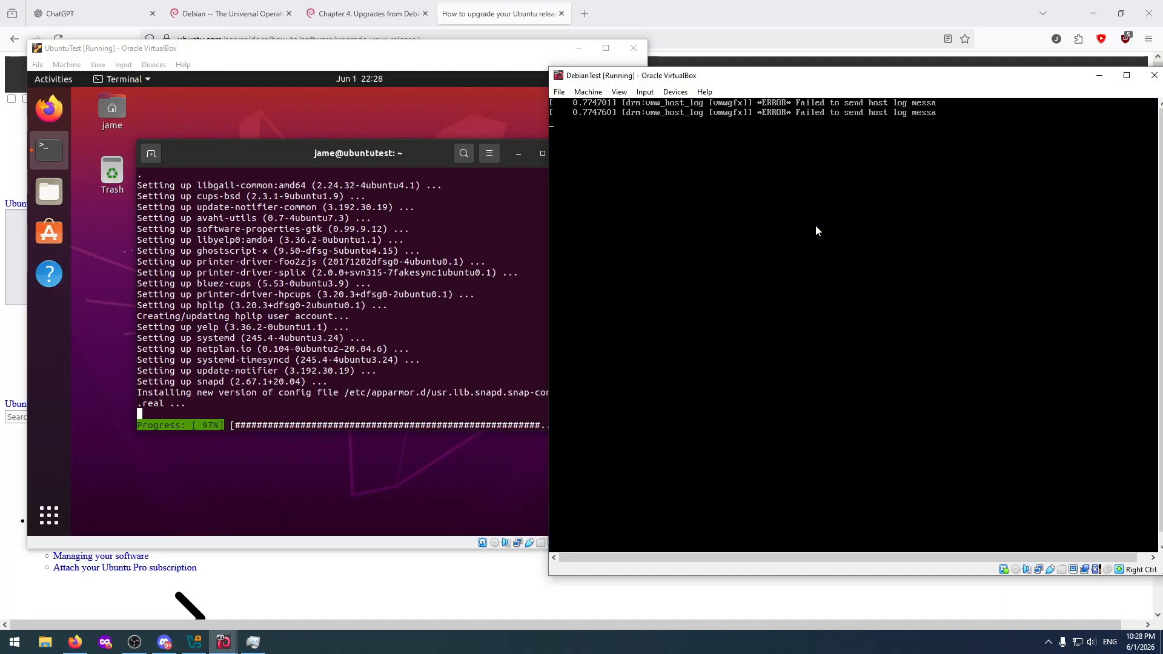
left_click(589, 91)
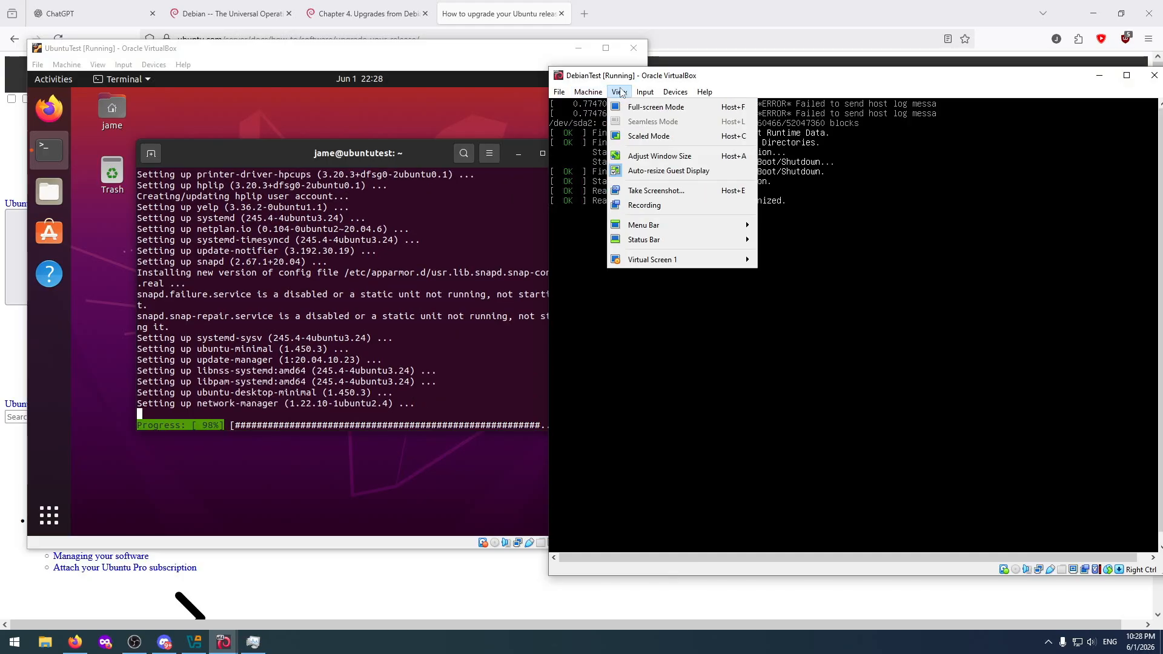
left_click(645, 155)
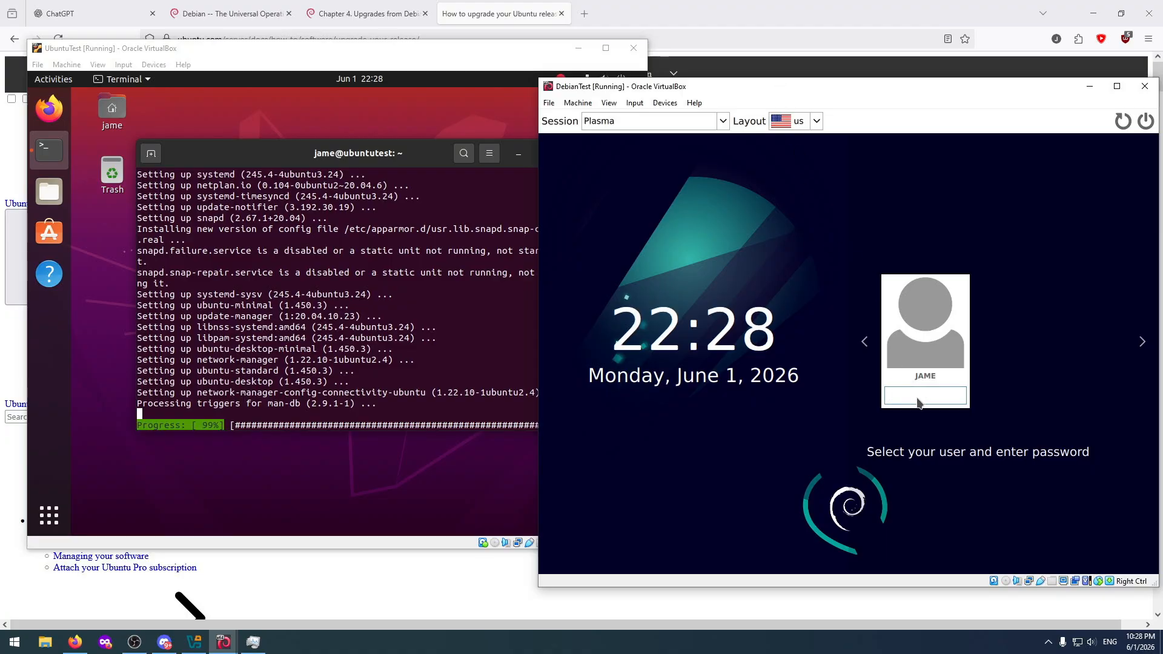
Log in to the Plasma session on DebianTest by entering the account password.
type("*********")
key("Return")
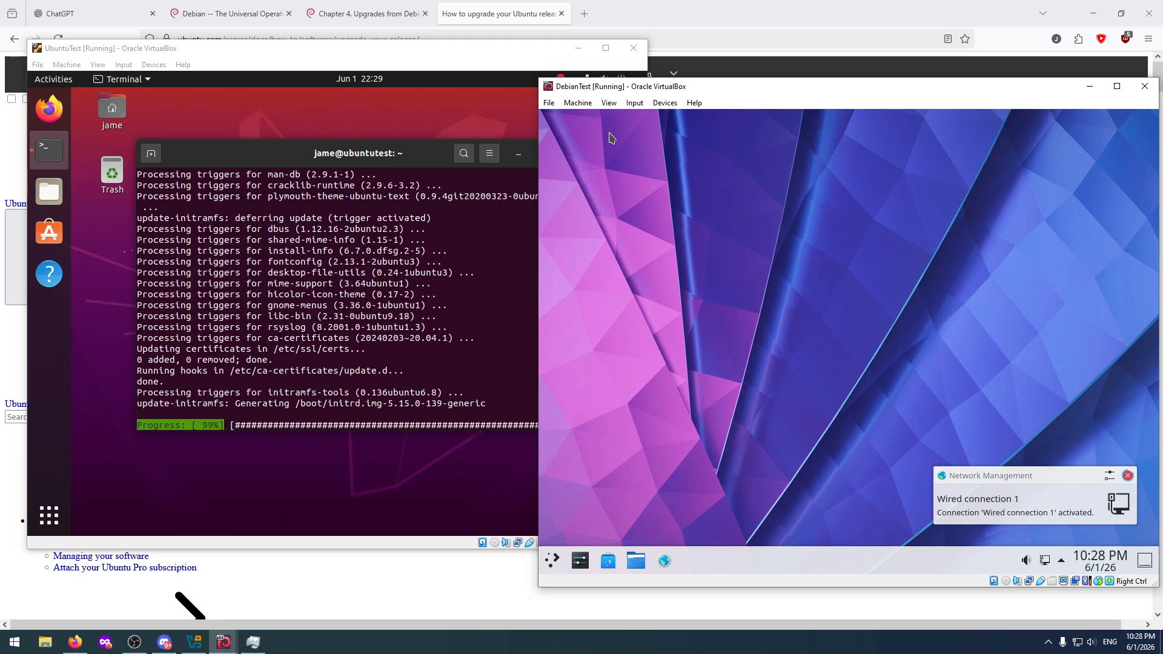
Launch Konsole from the System applications in Debian and pin it to the task manager.
left_click(555, 562)
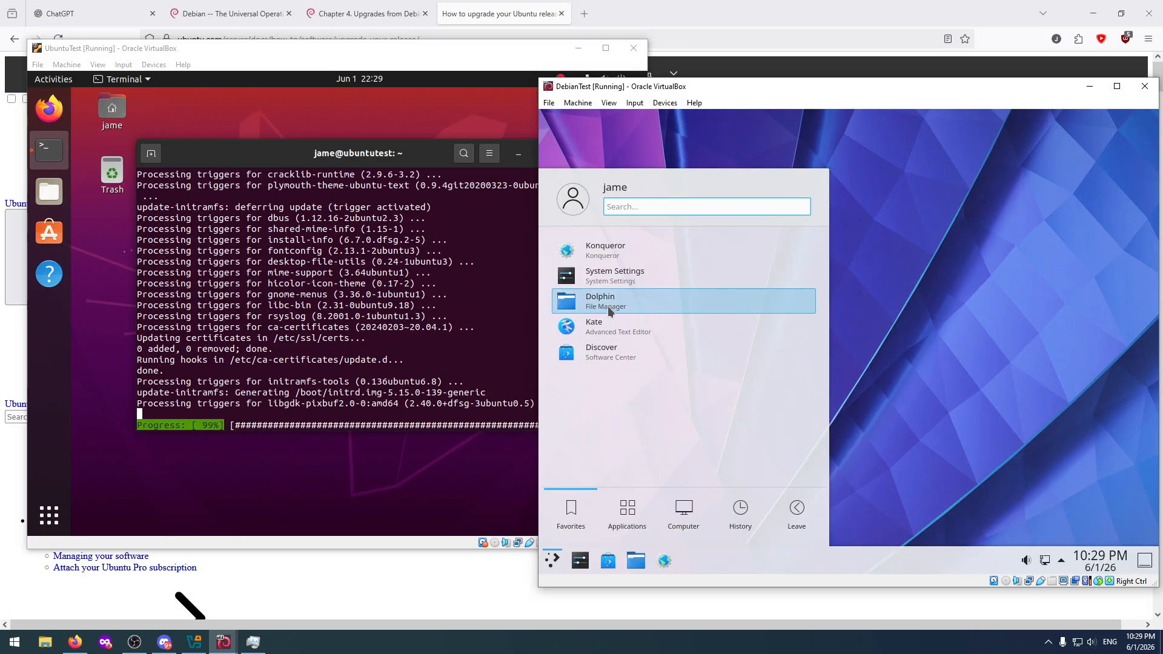
left_click(628, 512)
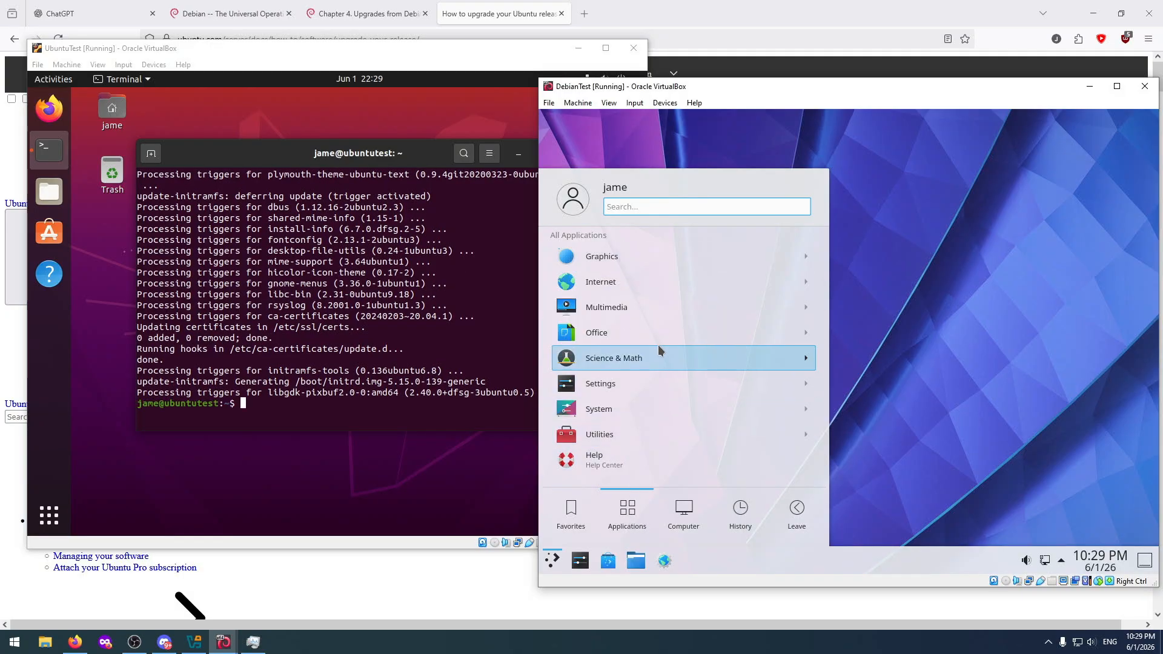
left_click(647, 410)
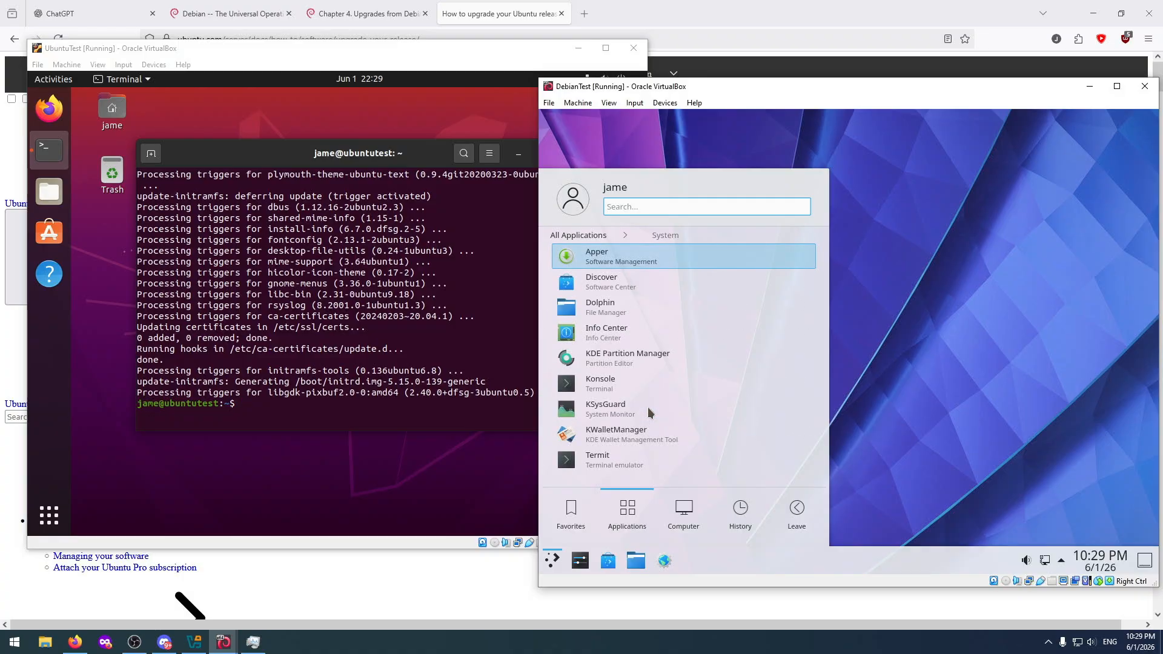
left_click(612, 387)
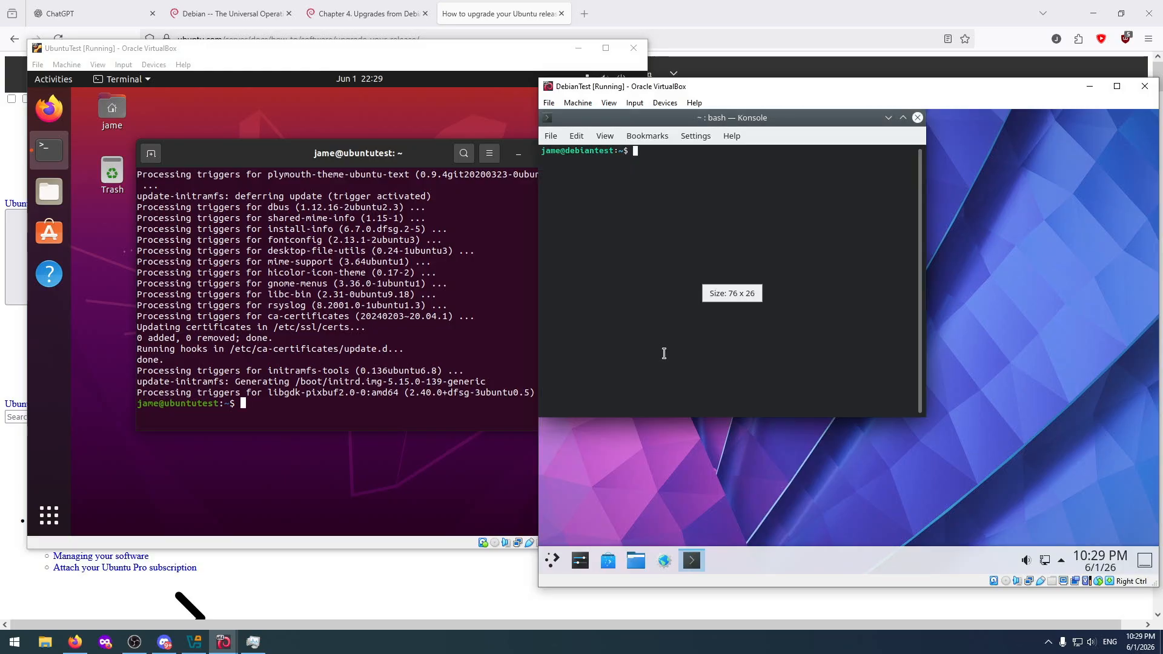
right_click(692, 561)
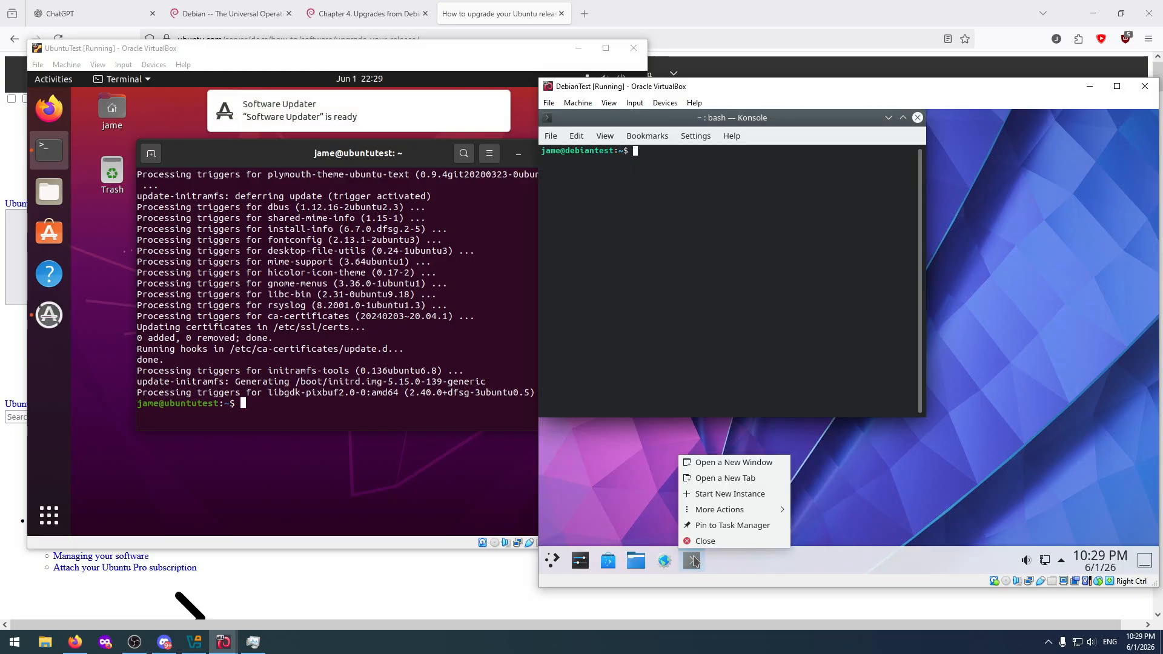
left_click(726, 535)
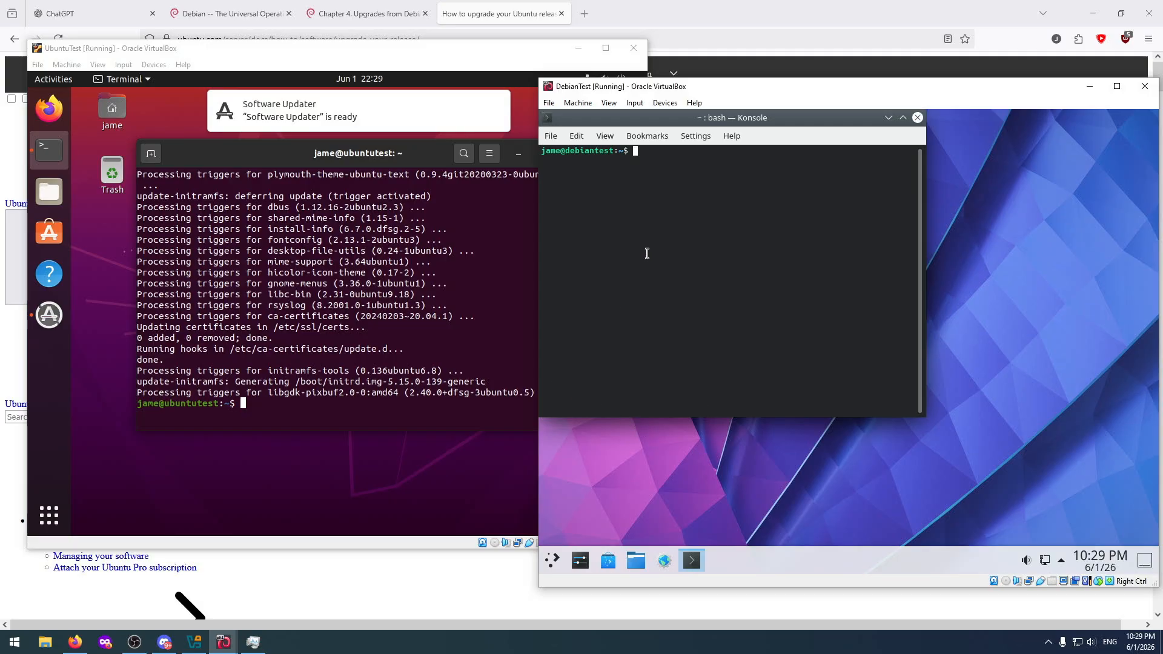
Run "sudo apt update && sudo apt upgrade" in the Debian terminal, authenticating with the account password.
type("sudo apt update && sudo apt u")
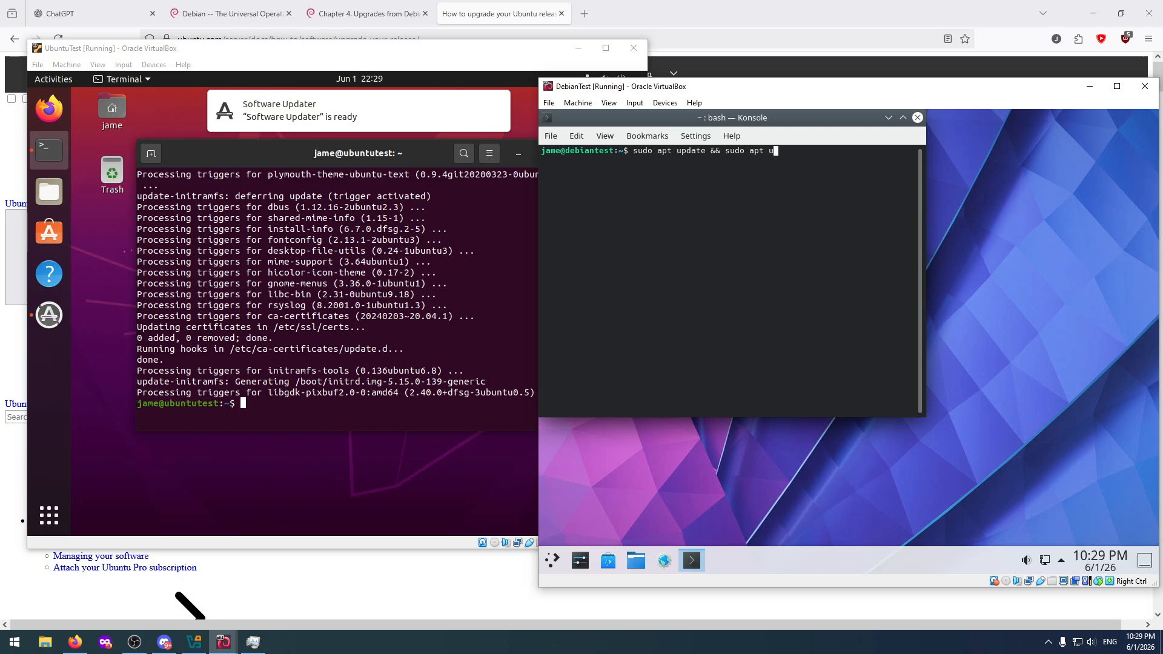
type("pgrade")
key("Return")
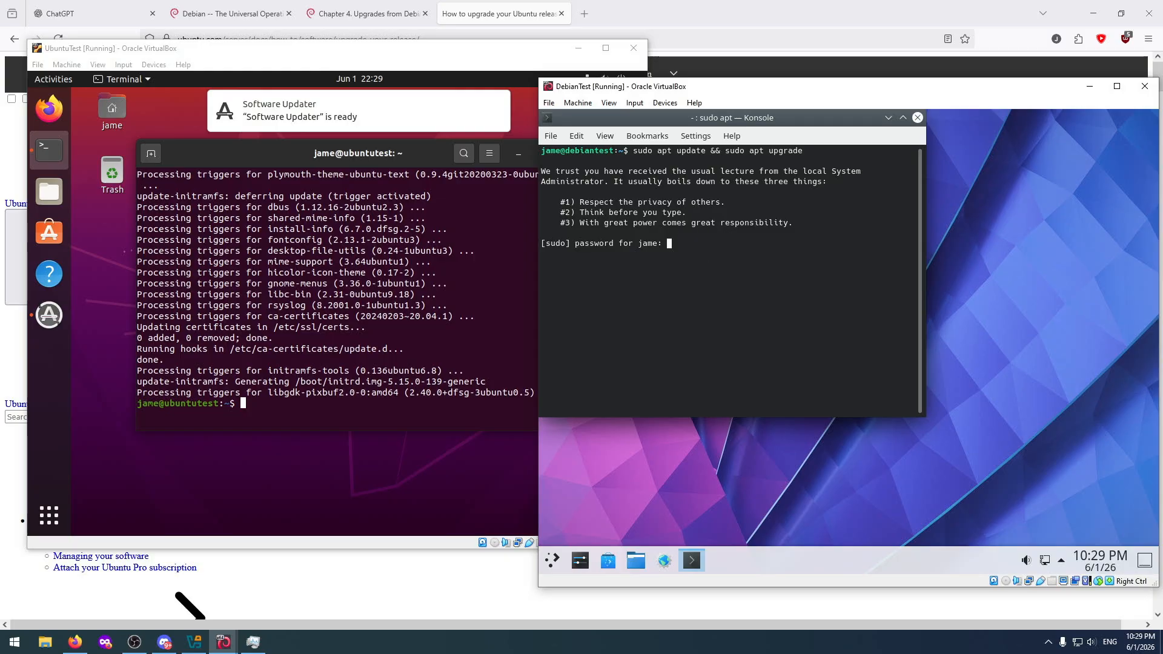
key("Return")
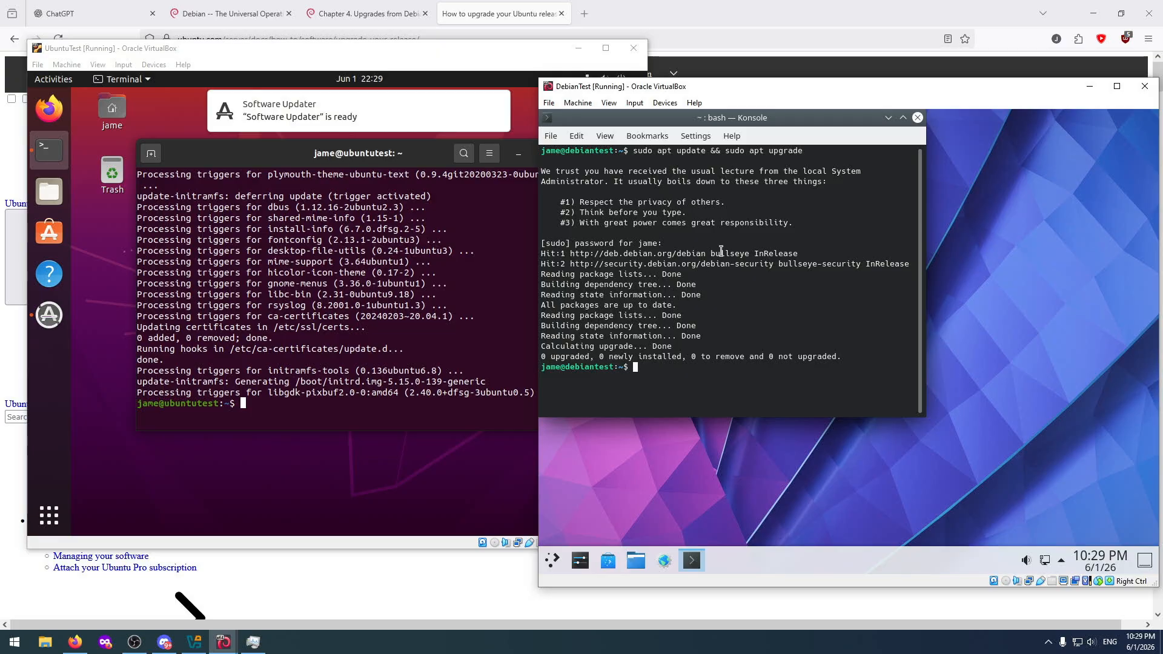
Maximize the terminal windows inside both the DebianTest and UbuntuTest virtual machines.
left_click(904, 119)
left_click(453, 217)
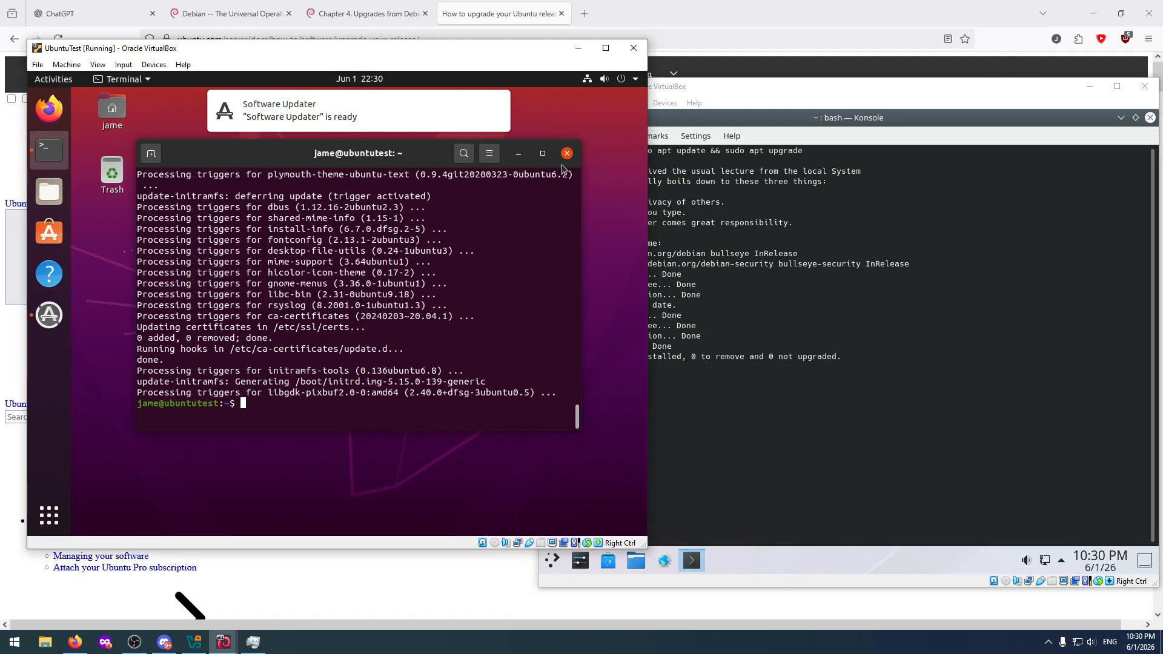
left_click(544, 154)
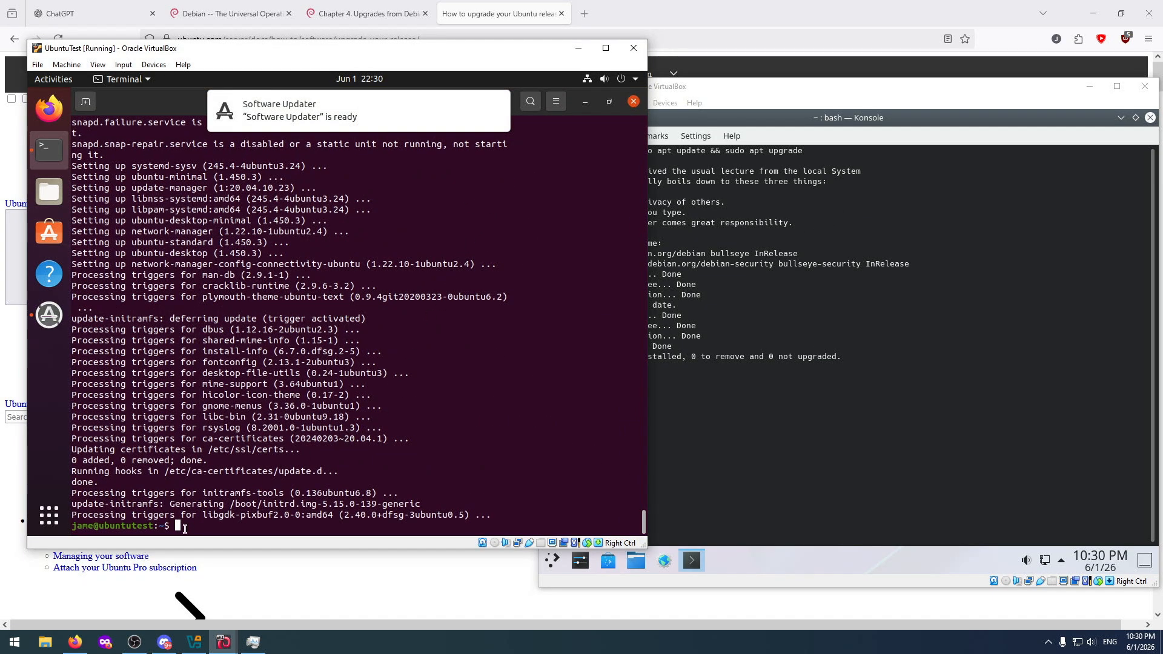
Switch to Firefox, read the pre-upgrade checklist in Ubuntu's release upgrade guide, and copy the "sudo do-release-upgrade" command.
left_click(479, 20)
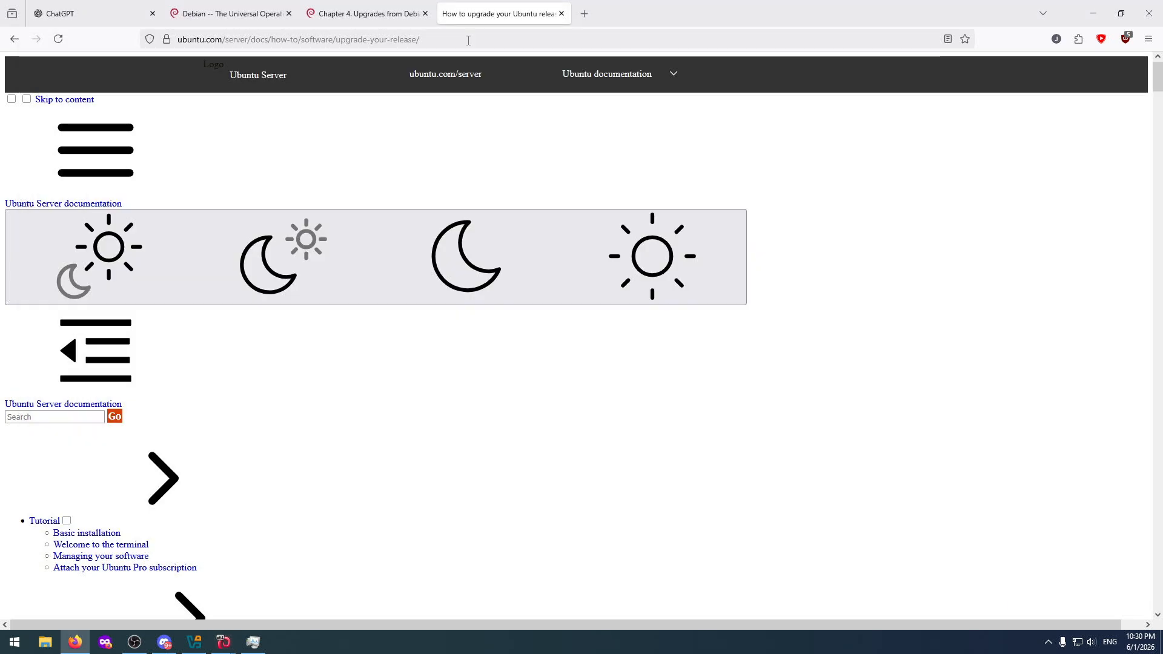
scroll(274, 292, "down", 15)
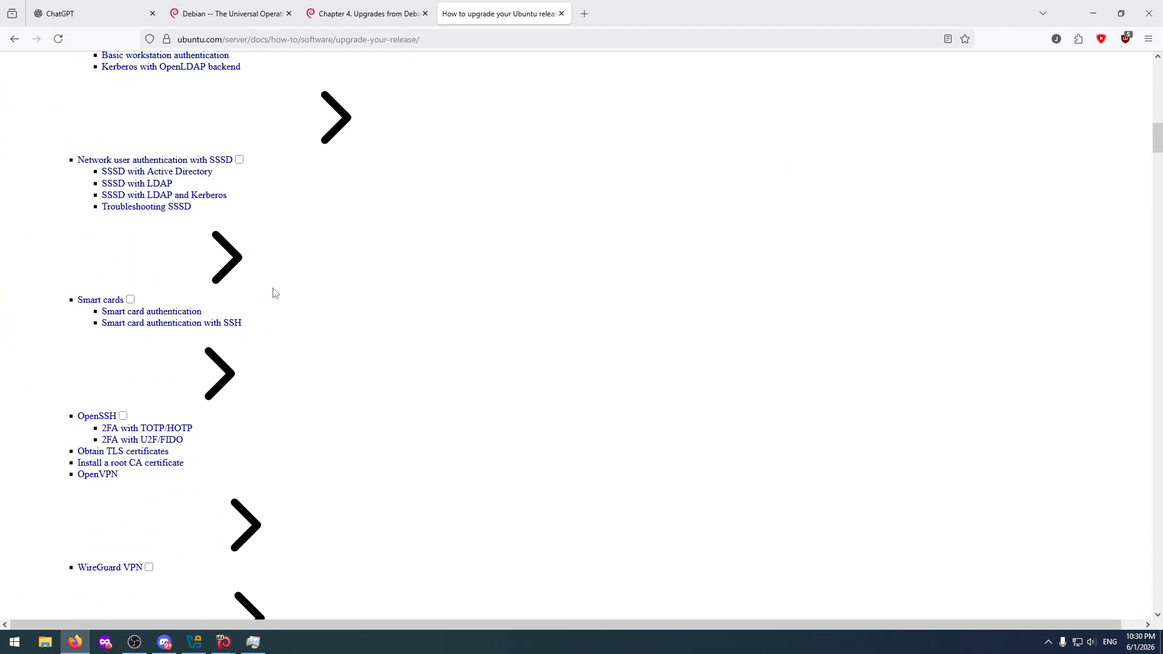
scroll(274, 293, "up", 15)
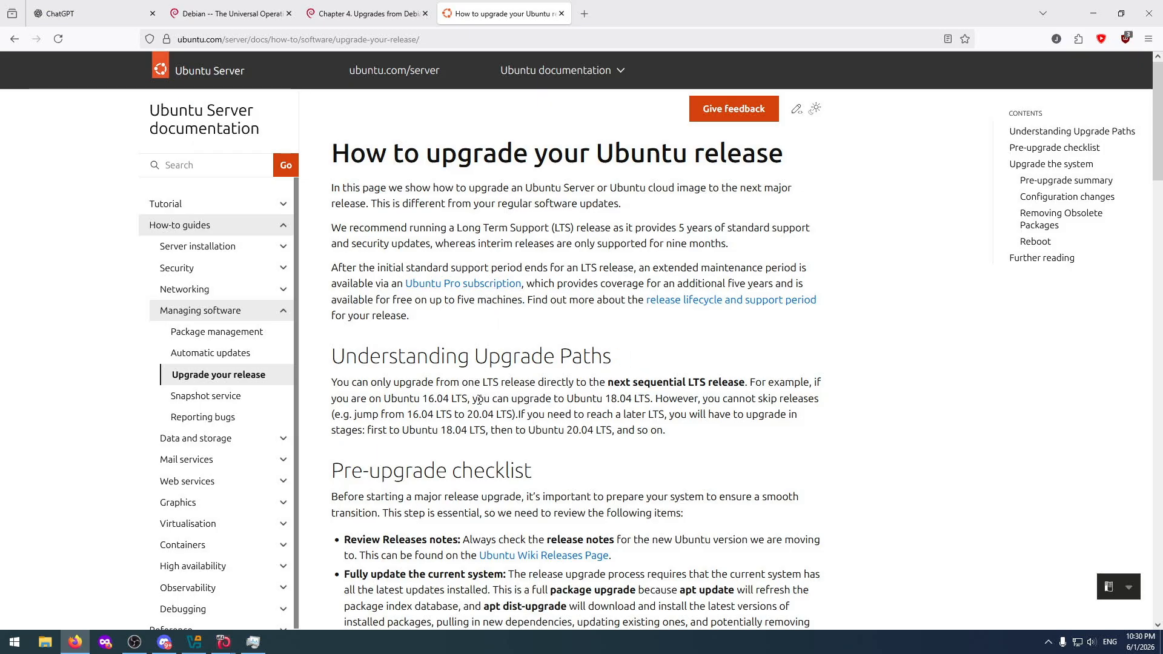
scroll(605, 398, "down", 3)
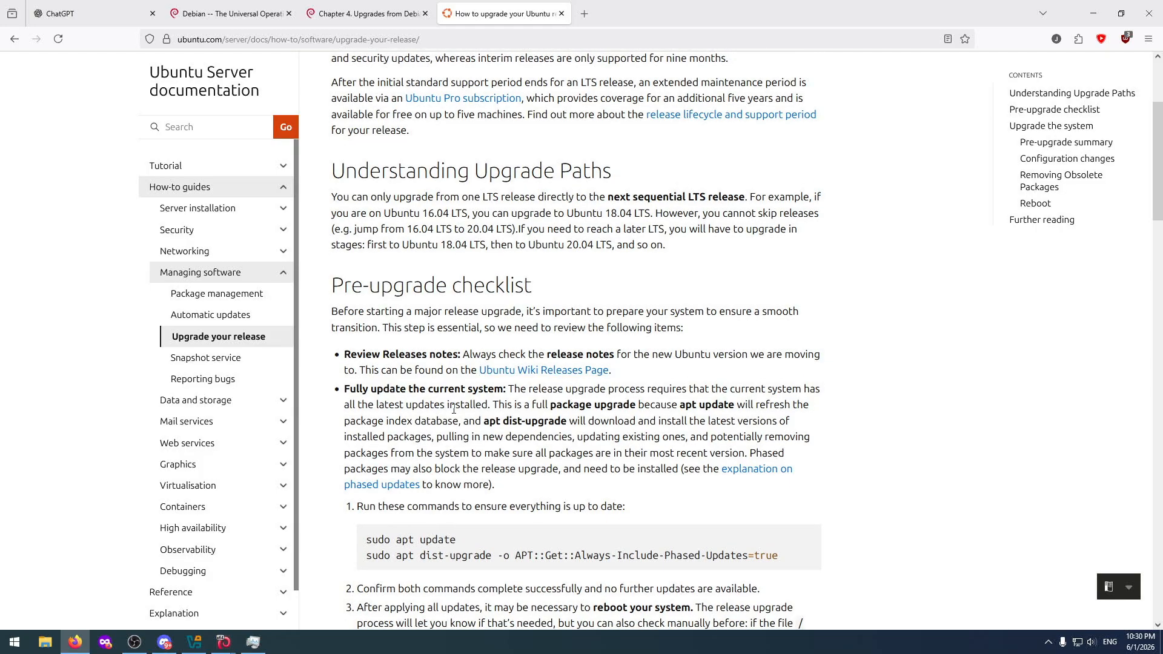
scroll(454, 410, "down", 2)
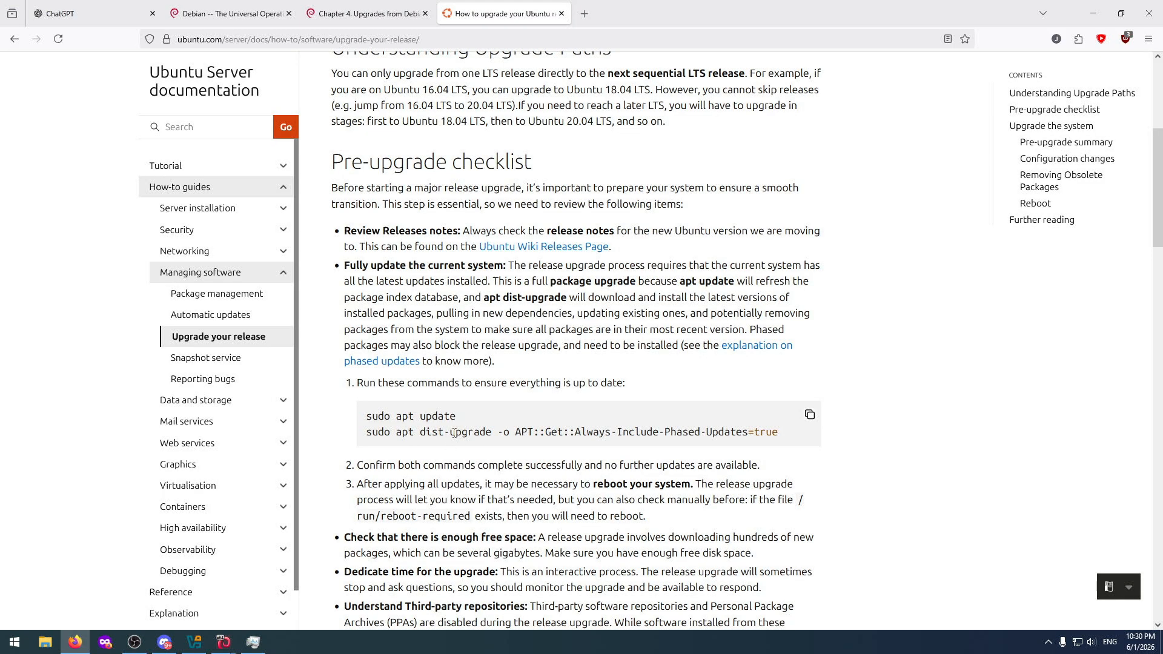
scroll(454, 432, "up", 4)
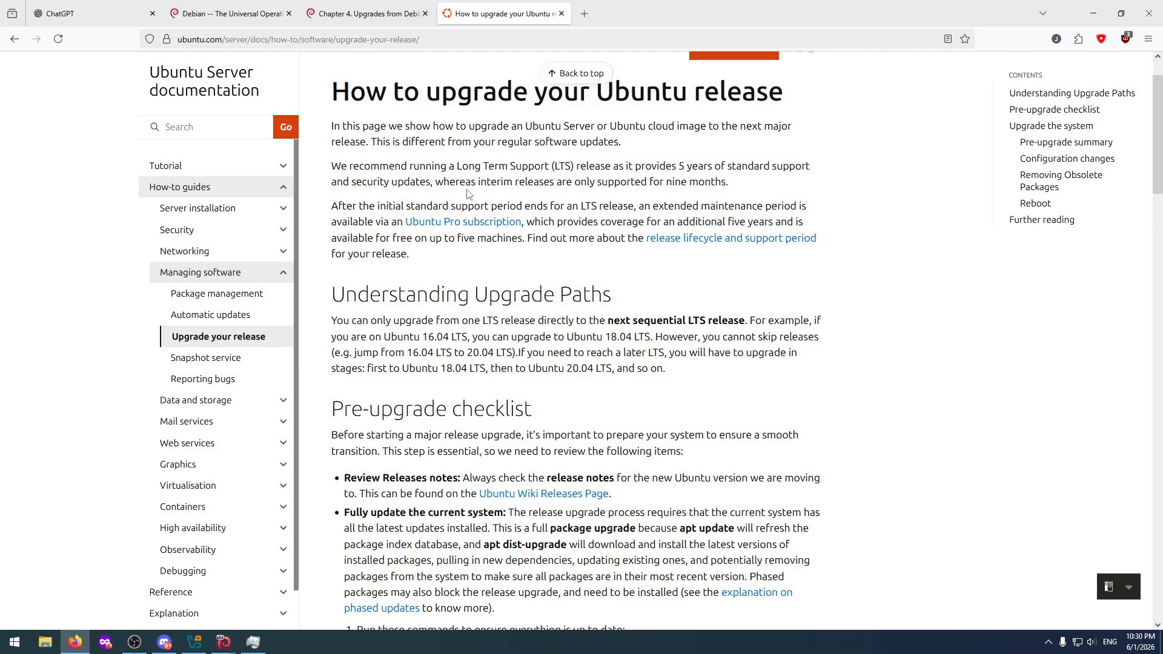
scroll(621, 297, "down", 3)
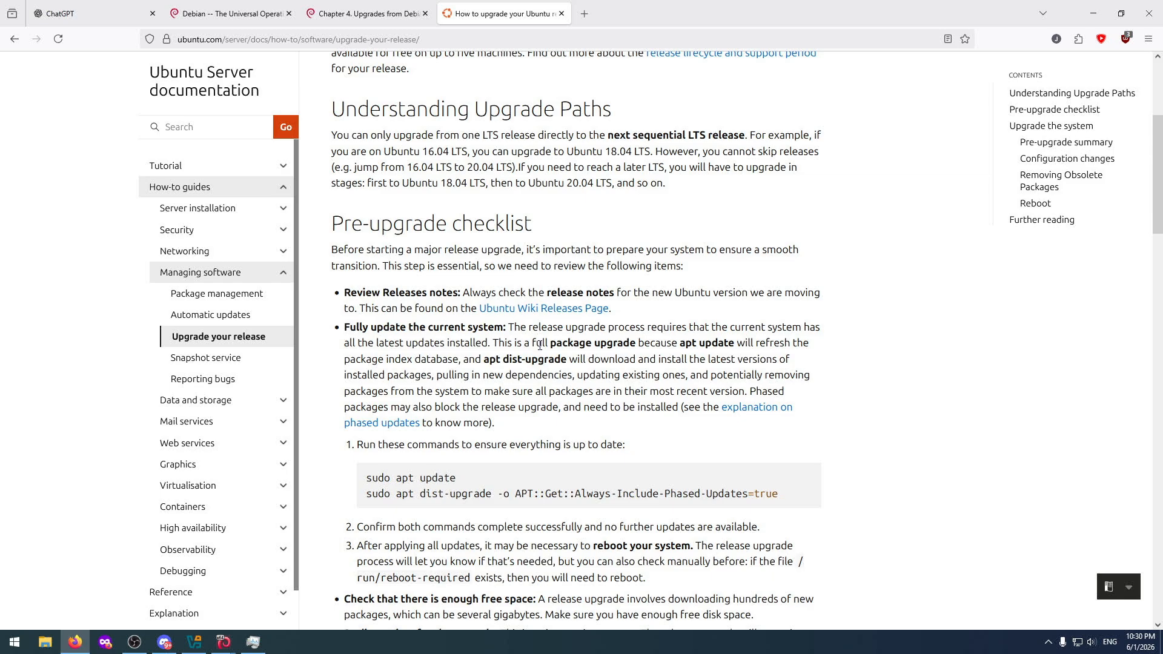
scroll(540, 346, "down", 2)
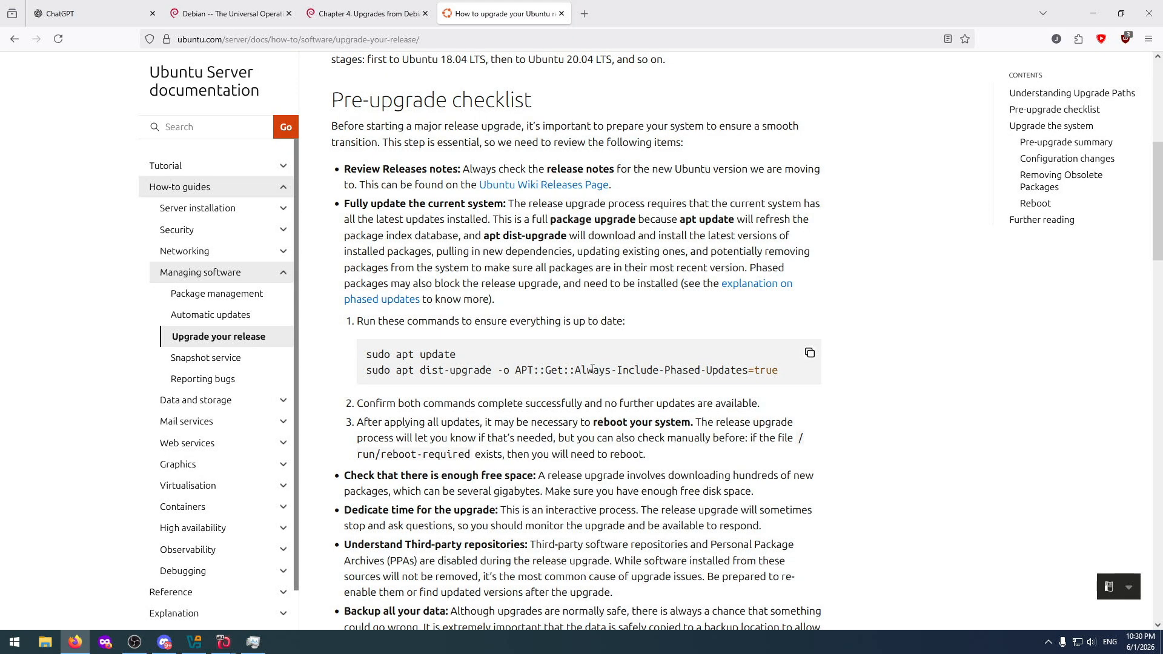
scroll(630, 319, "down", 2)
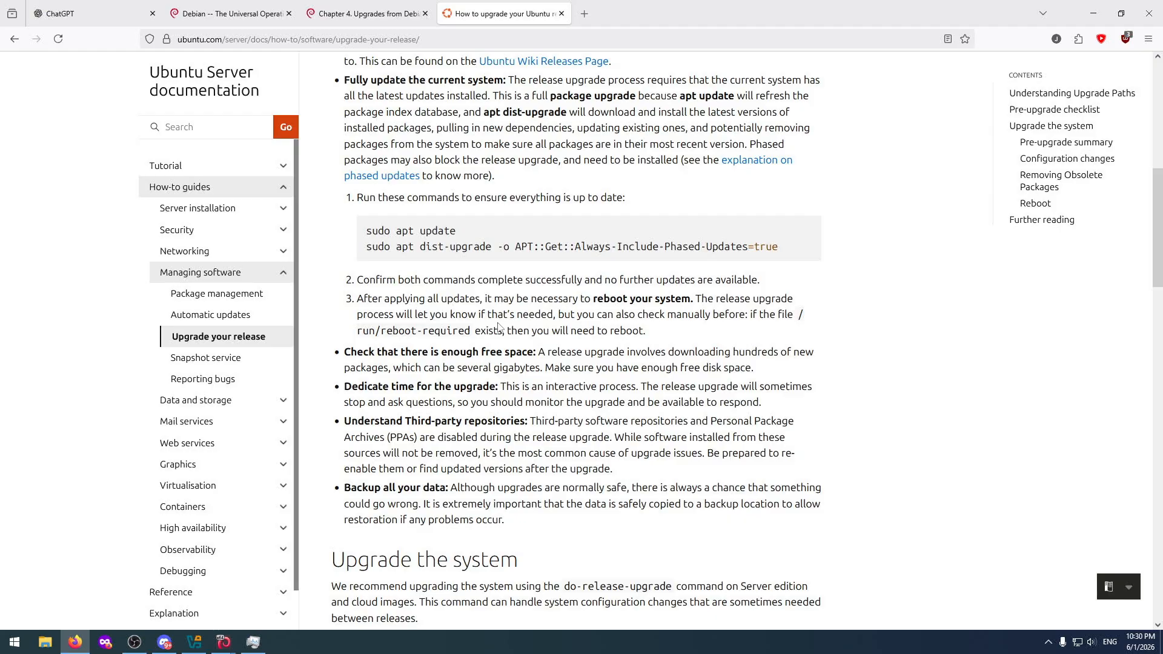
scroll(475, 381, "down", 5)
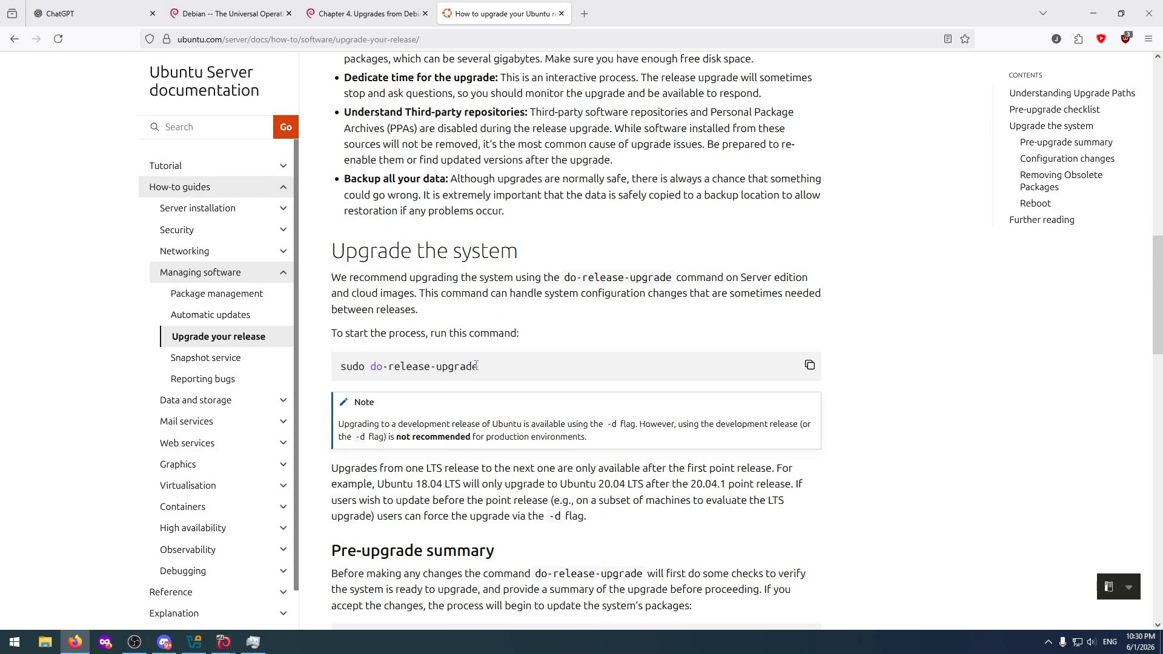
left_click(809, 365)
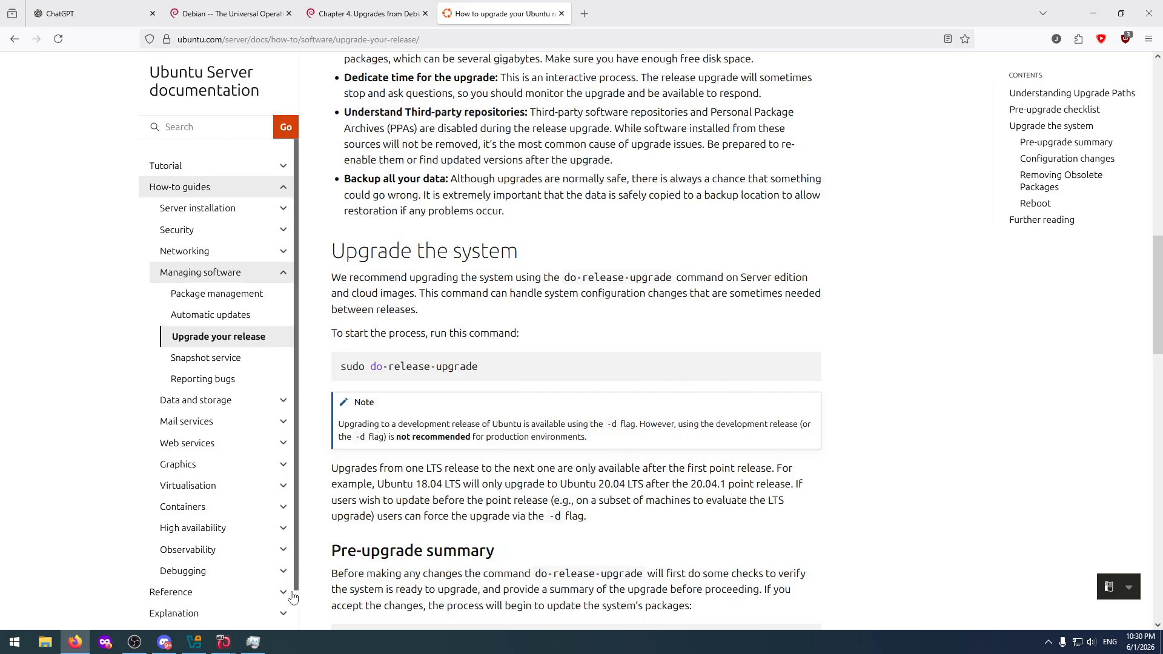
Bring both virtual machine windows back in front of Firefox and reboot UbuntuTest from its terminal.
mouse_move(224, 641)
left_click(203, 588)
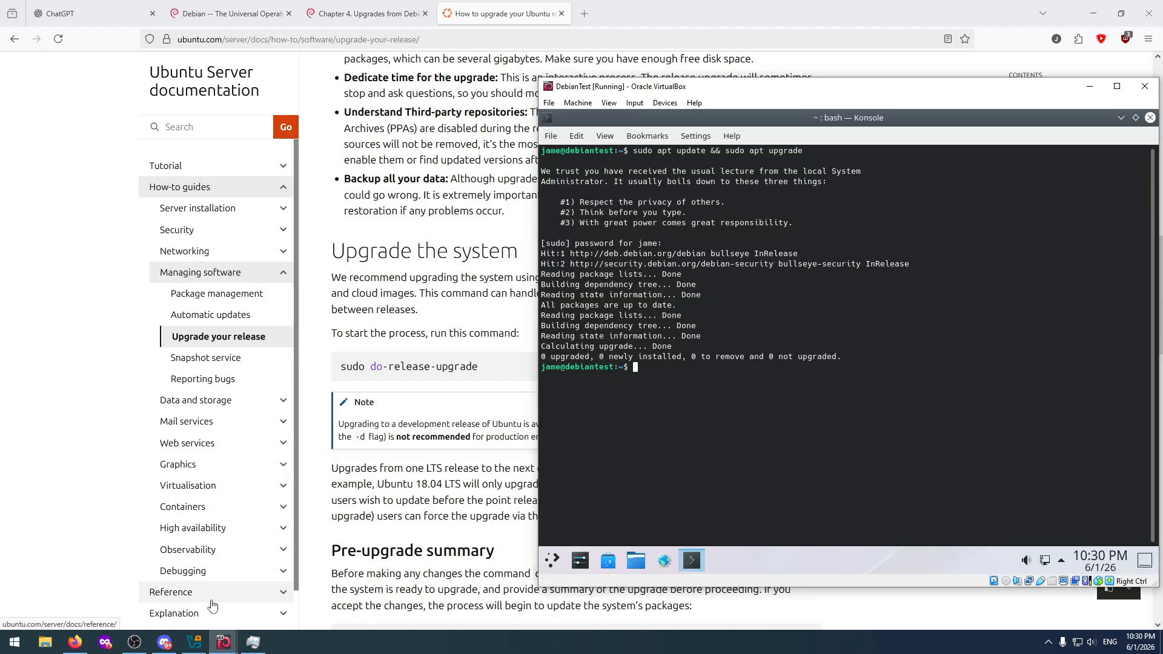
left_click(282, 601)
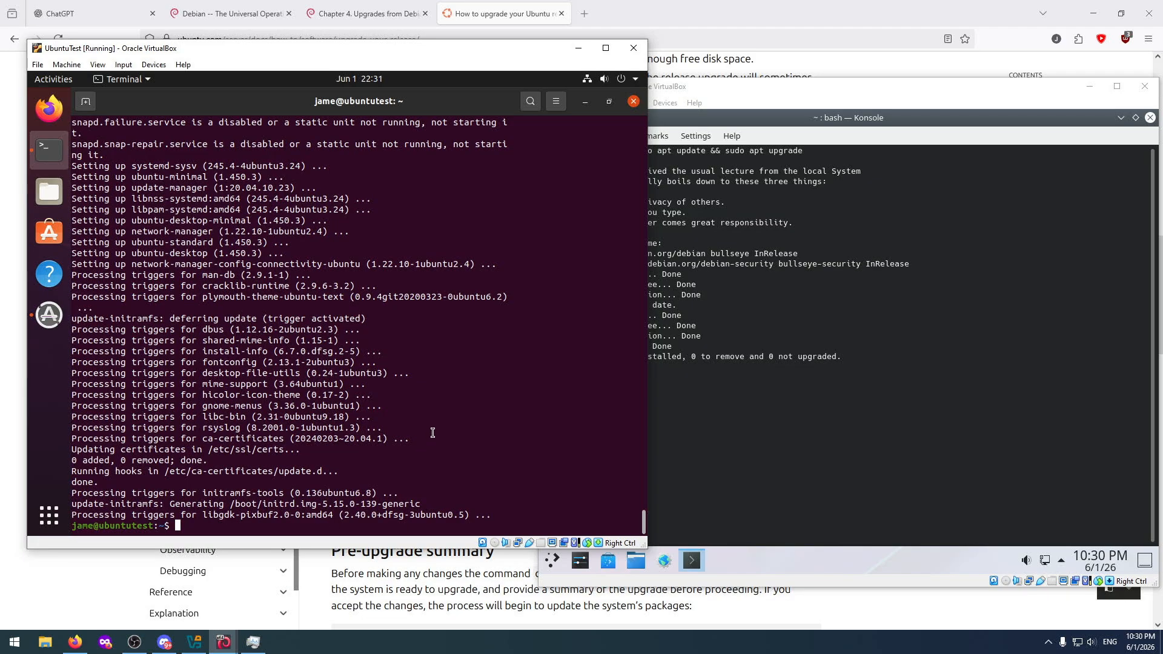
type("reboot")
key("Return")
left_click(809, 395)
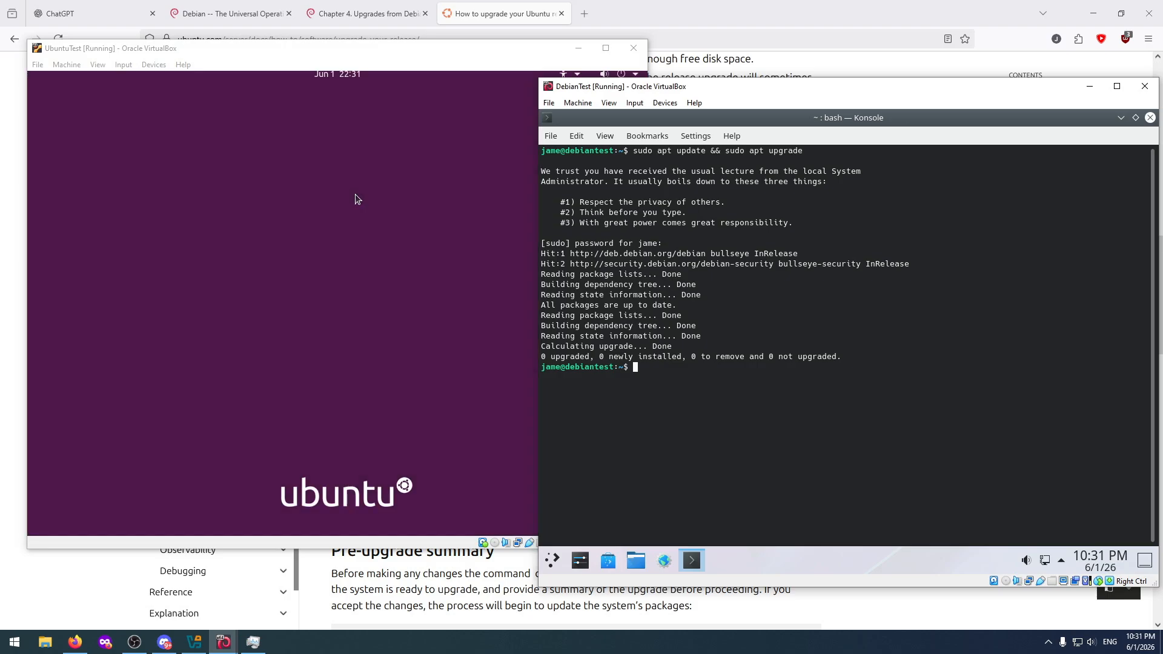
Log in to the rebooted UbuntuTest with the account password and open a maximized terminal.
left_click(356, 195)
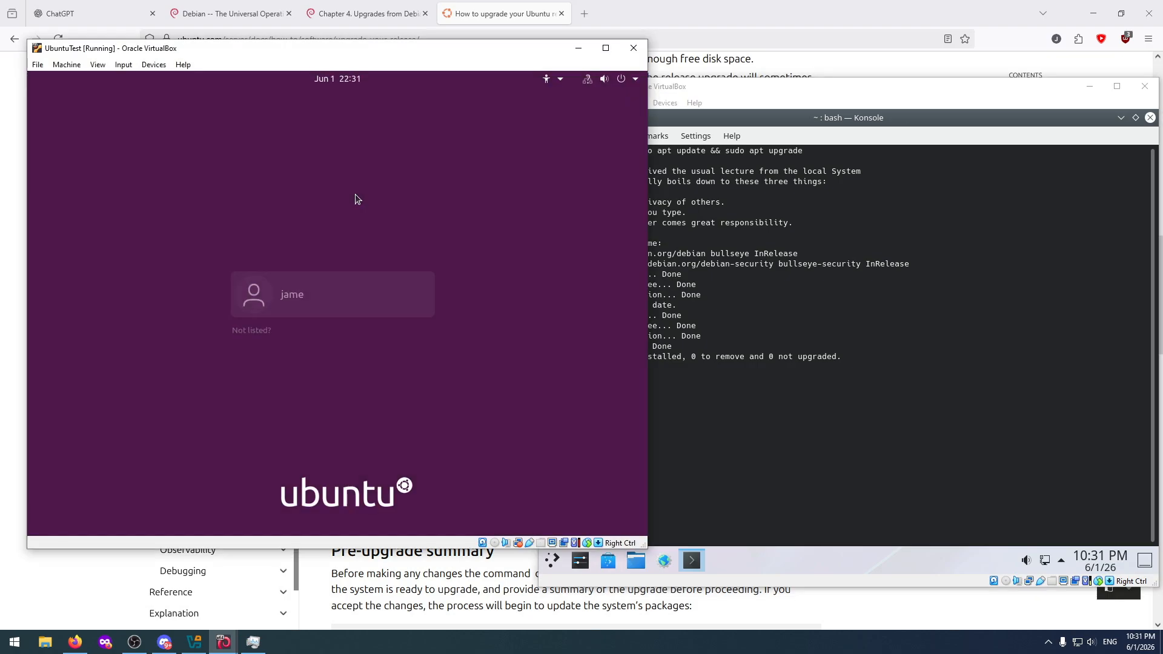
left_click(295, 307)
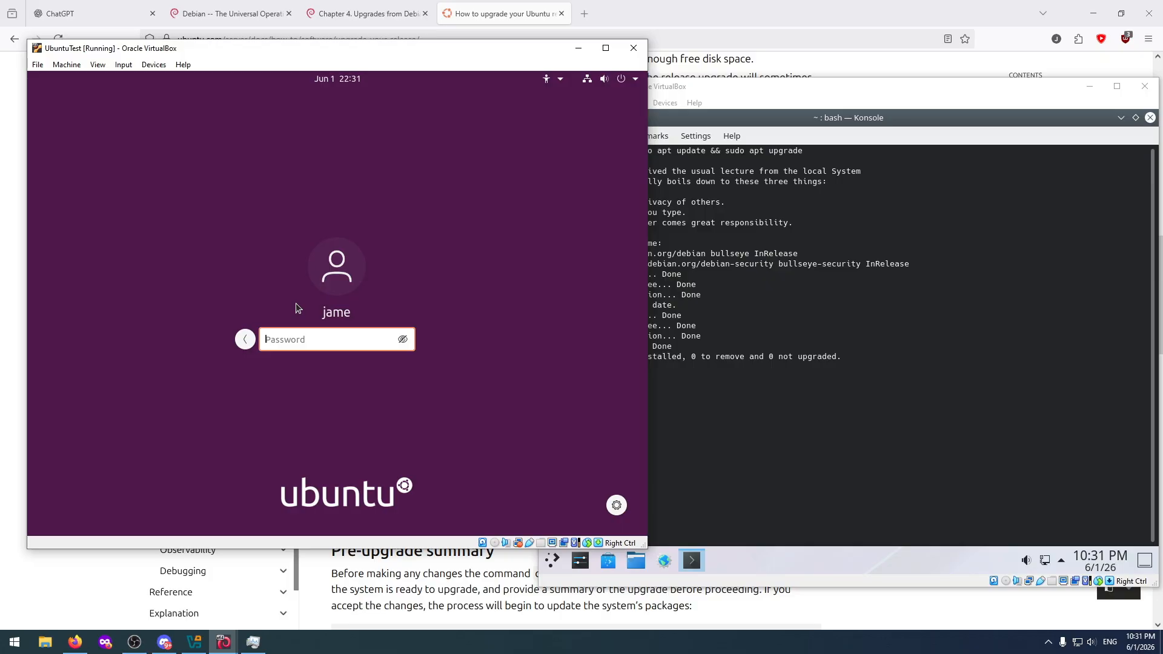
type("*********")
key("Return")
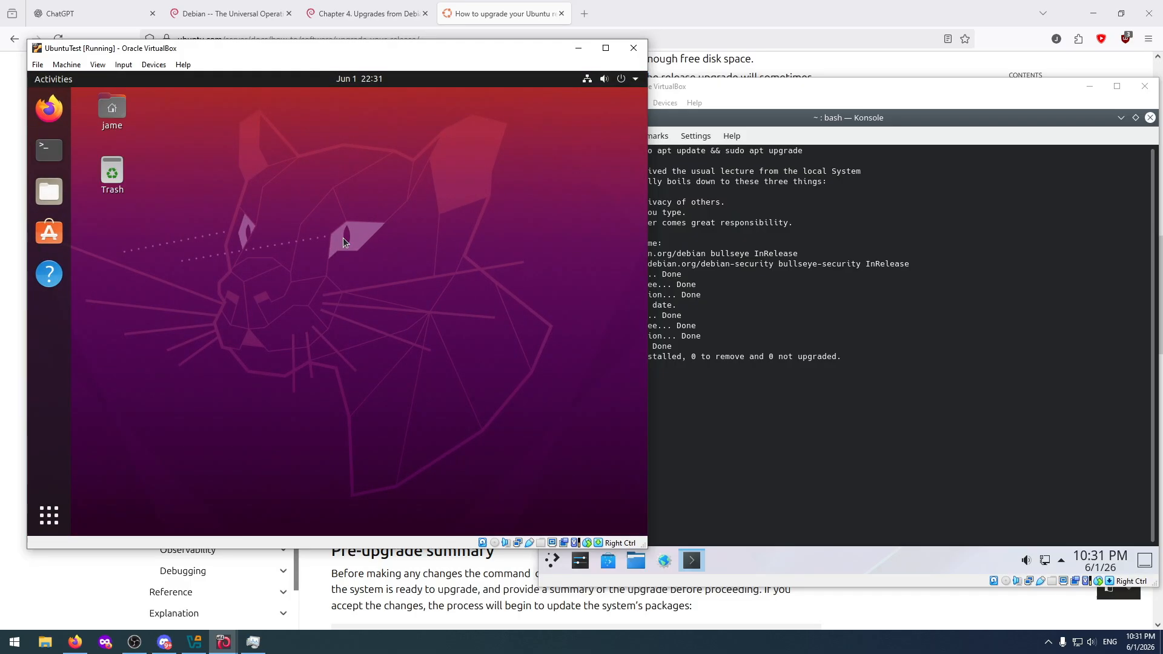
left_click(50, 153)
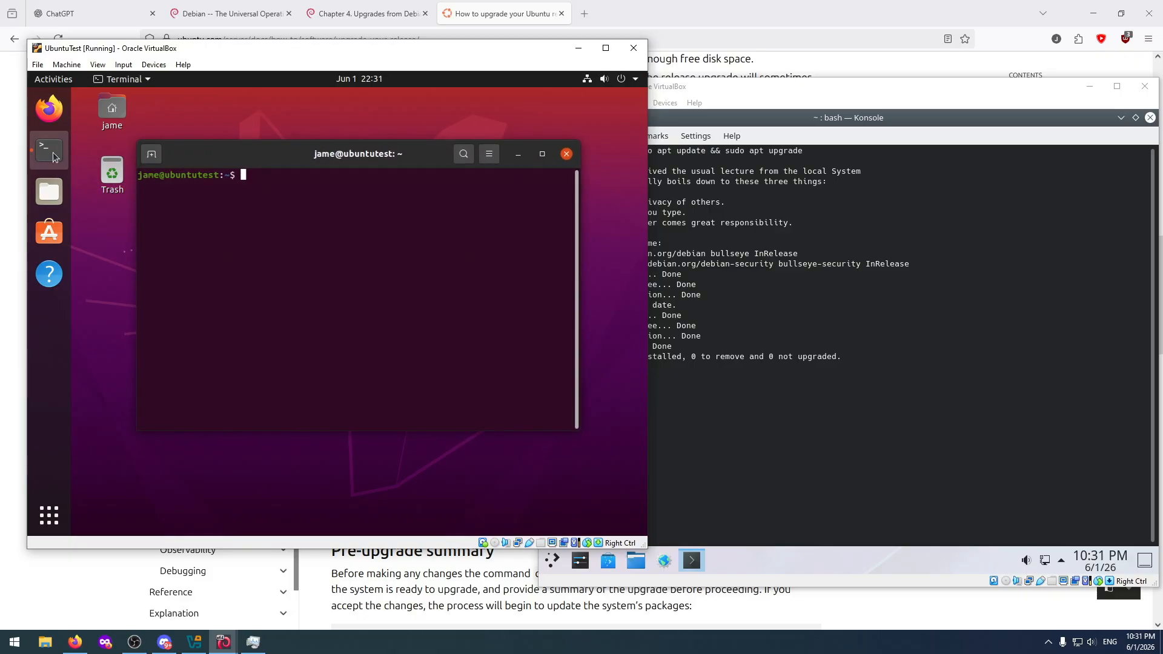
key("super+Up")
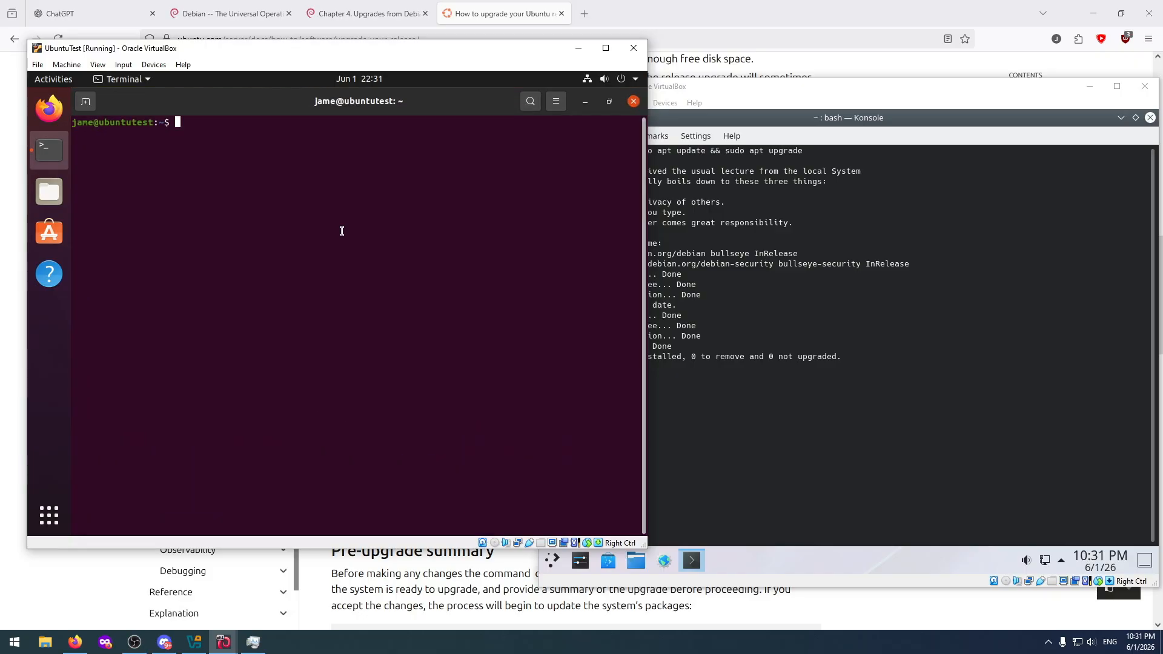
Run "sudo do-release-upgrade" in the UbuntuTest terminal, checking the command against the Ubuntu guide and entering the account password.
type("sudo")
left_click(478, 5)
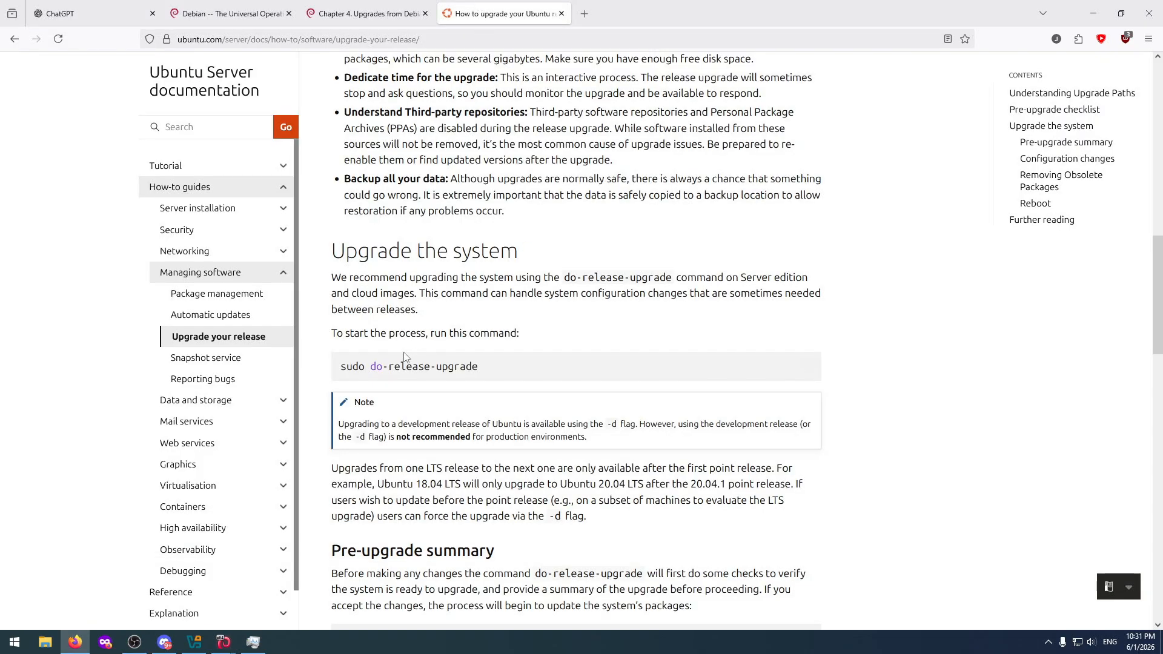
key("alt+Tab")
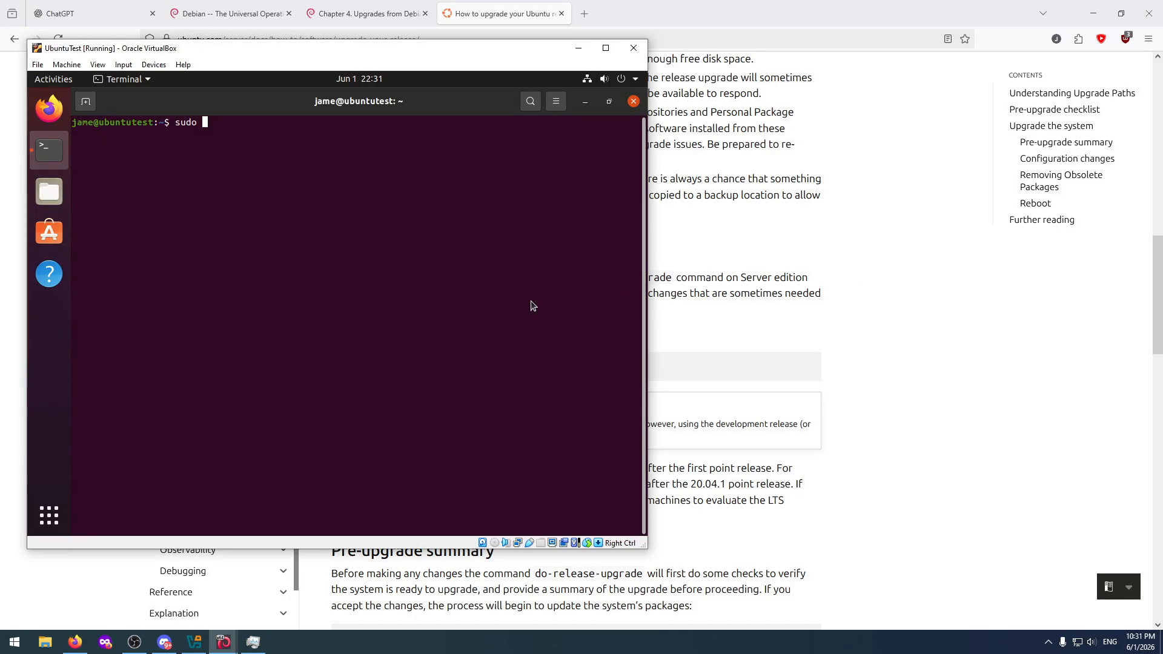
type("do-release-g")
key("BackSpace")
type("upgrade")
key("Return")
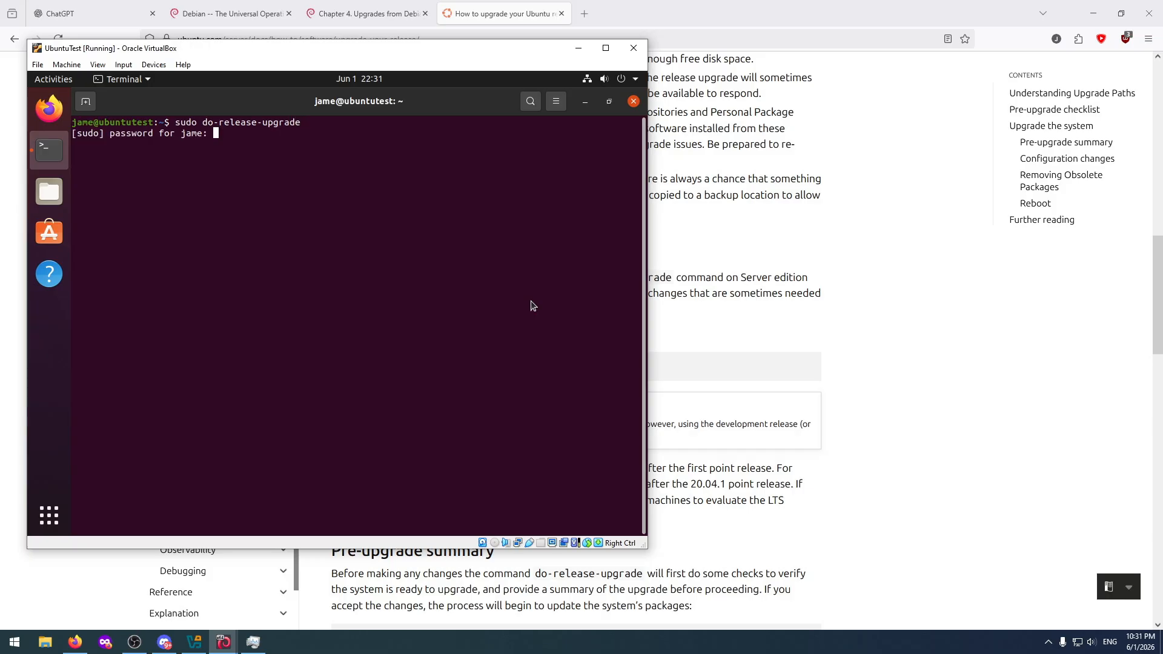
key("Return")
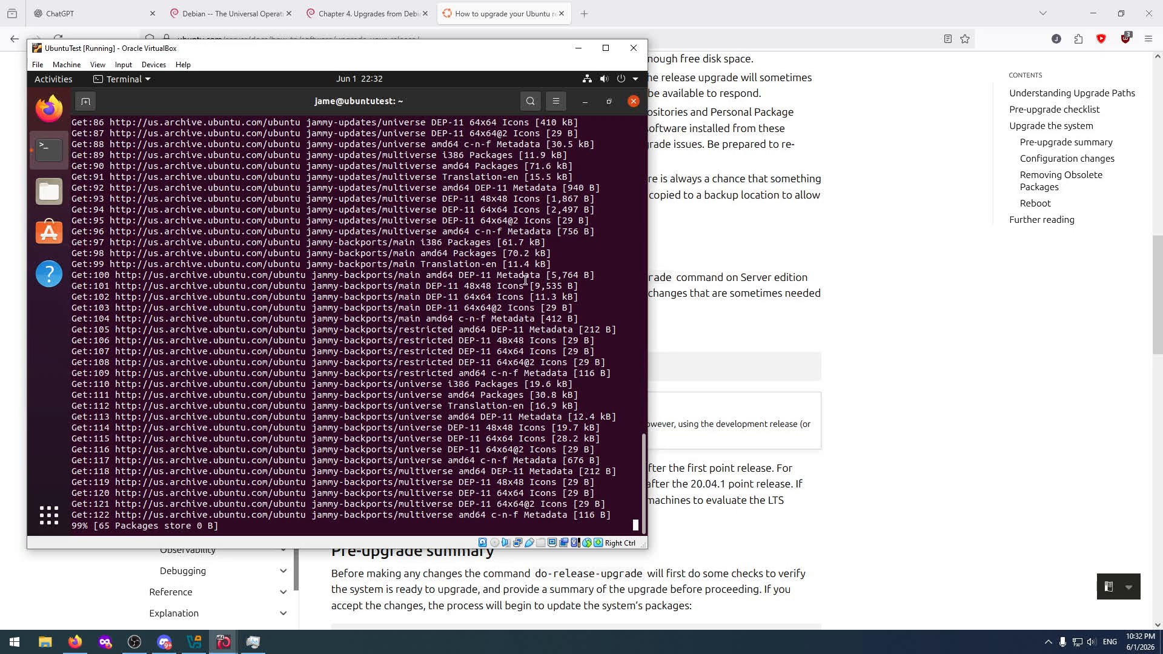
Switch to Firefox and read Debian's bookworm release notes, Chapter 4, from preparing for the upgrade through the section on starting from pure Debian.
mouse_move(224, 641)
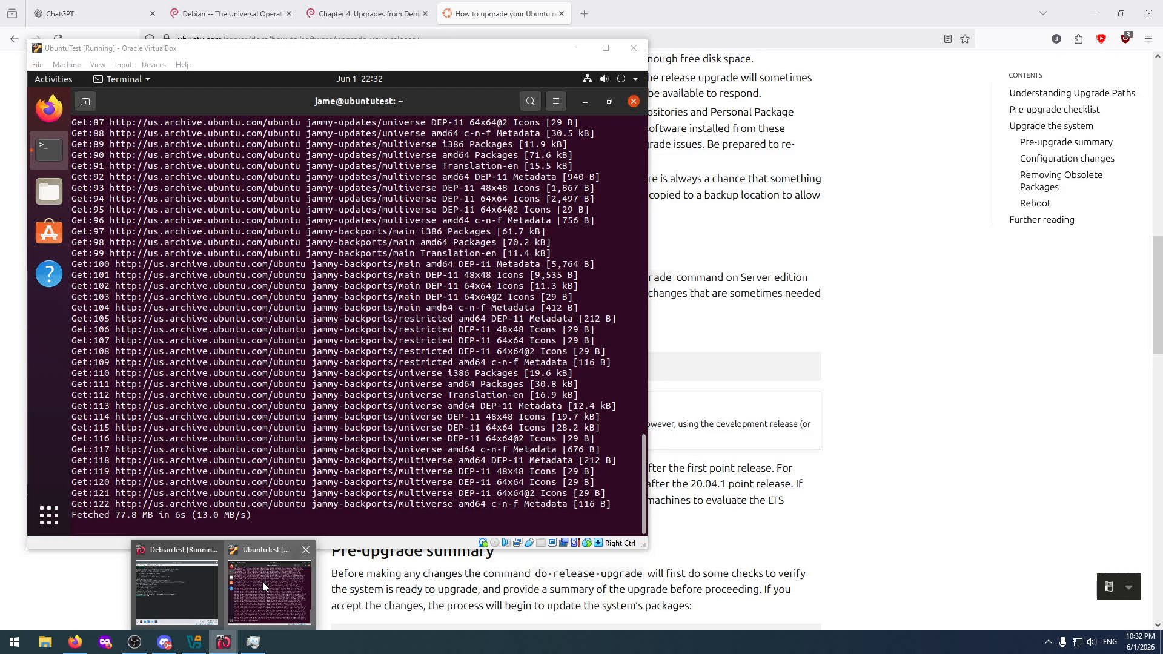
left_click(263, 582)
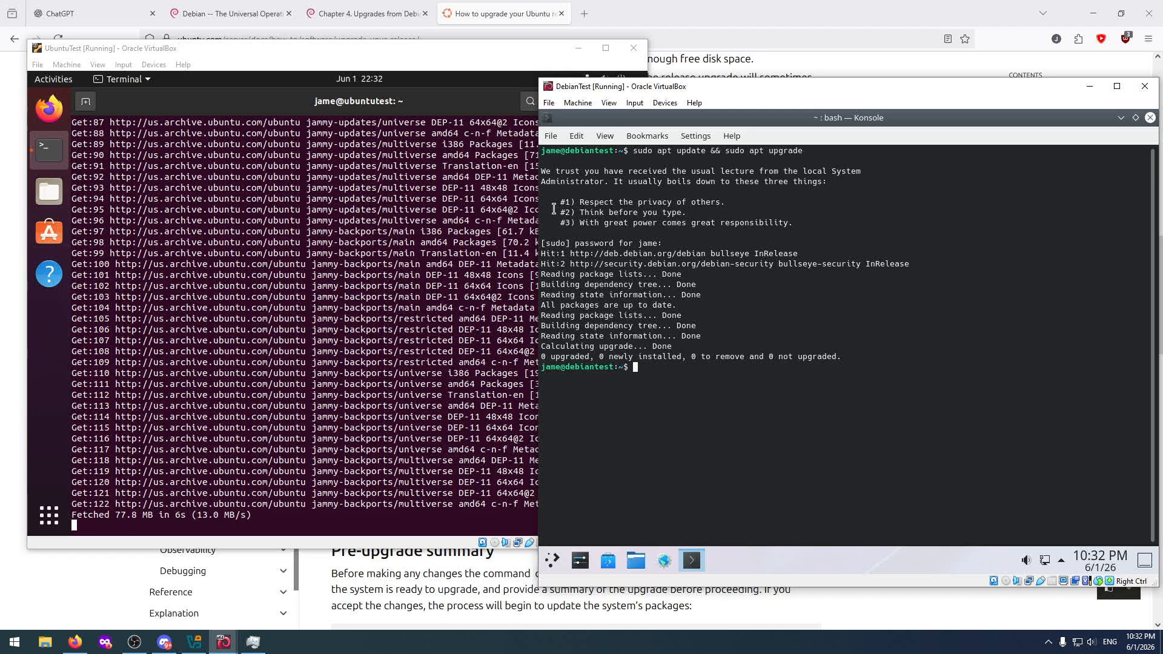
left_click(364, 14)
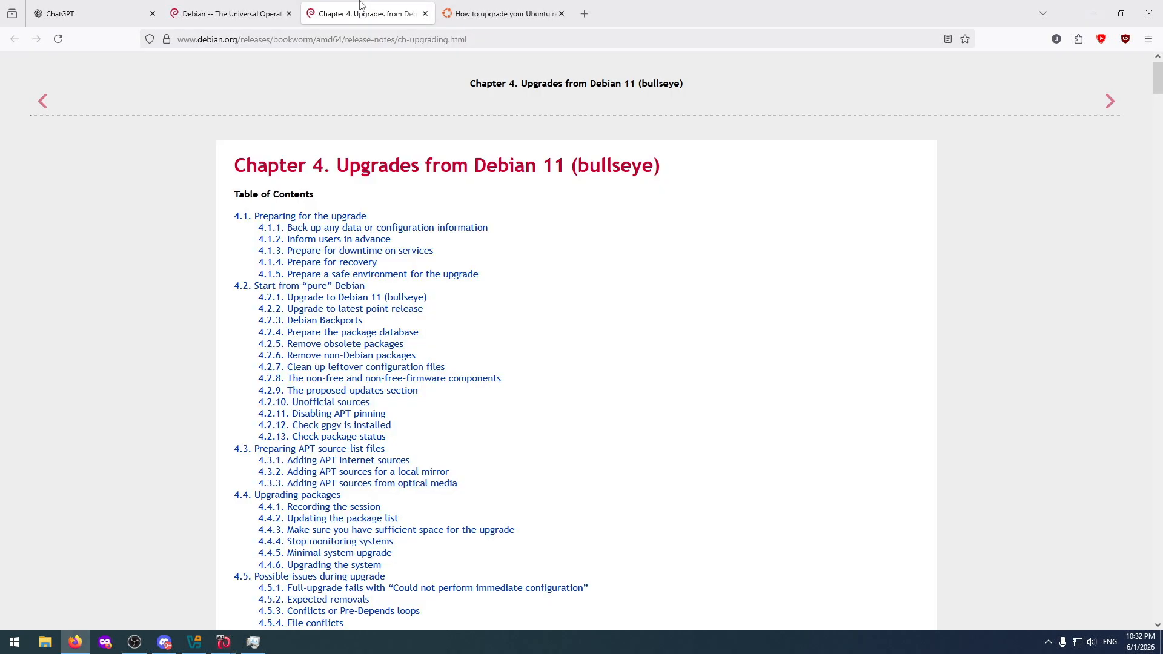
scroll(493, 297, "down", 9)
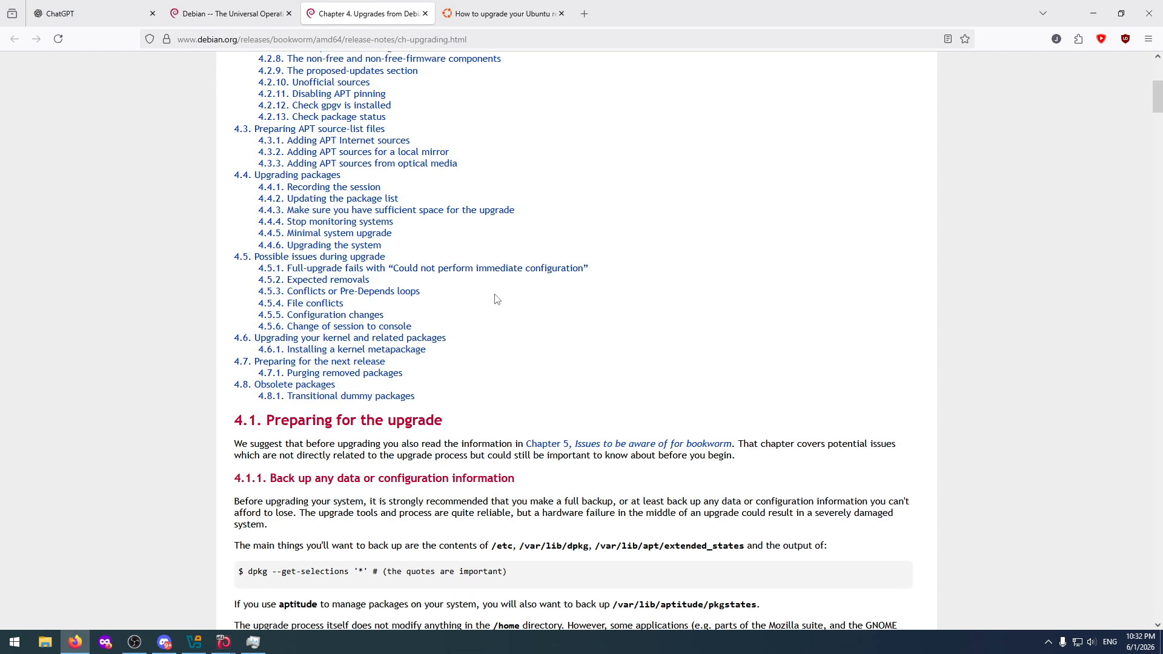
scroll(368, 284, "up", 1)
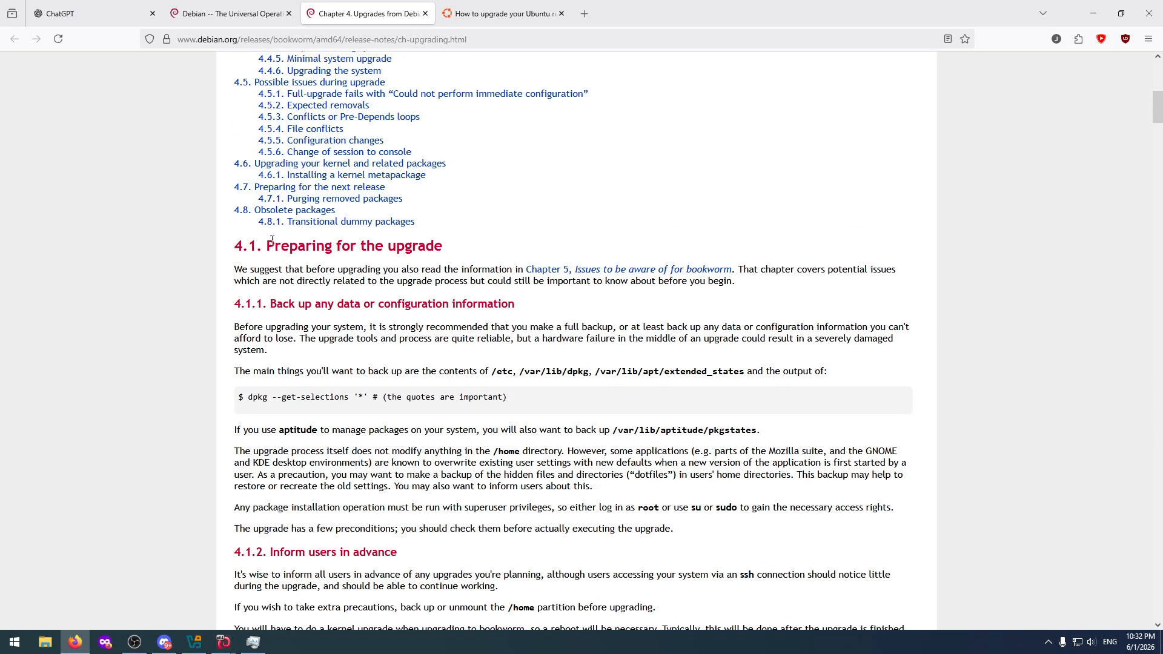
scroll(276, 365, "down", 3)
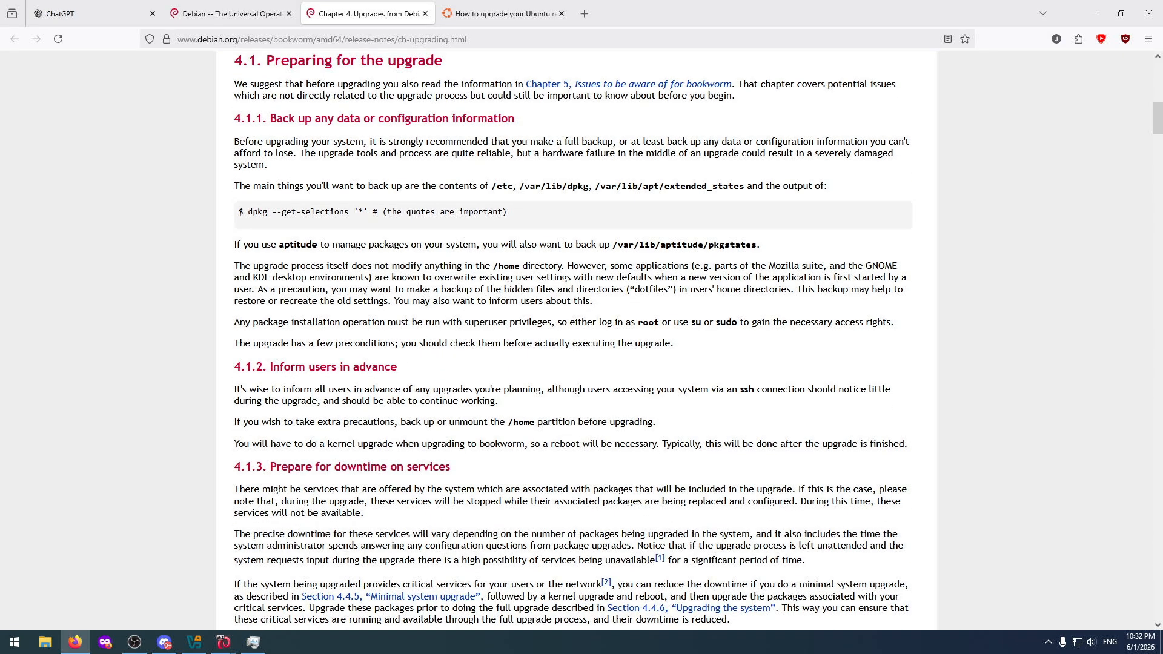
scroll(285, 354, "down", 2)
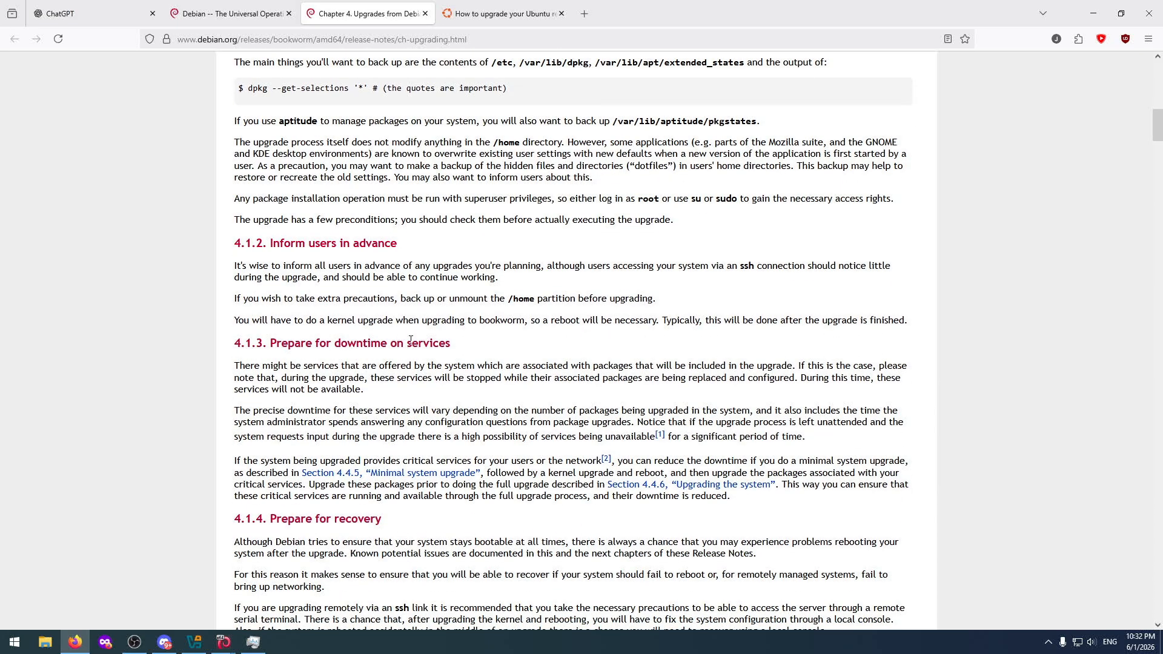
scroll(410, 340, "down", 3)
scroll(379, 335, "down", 3)
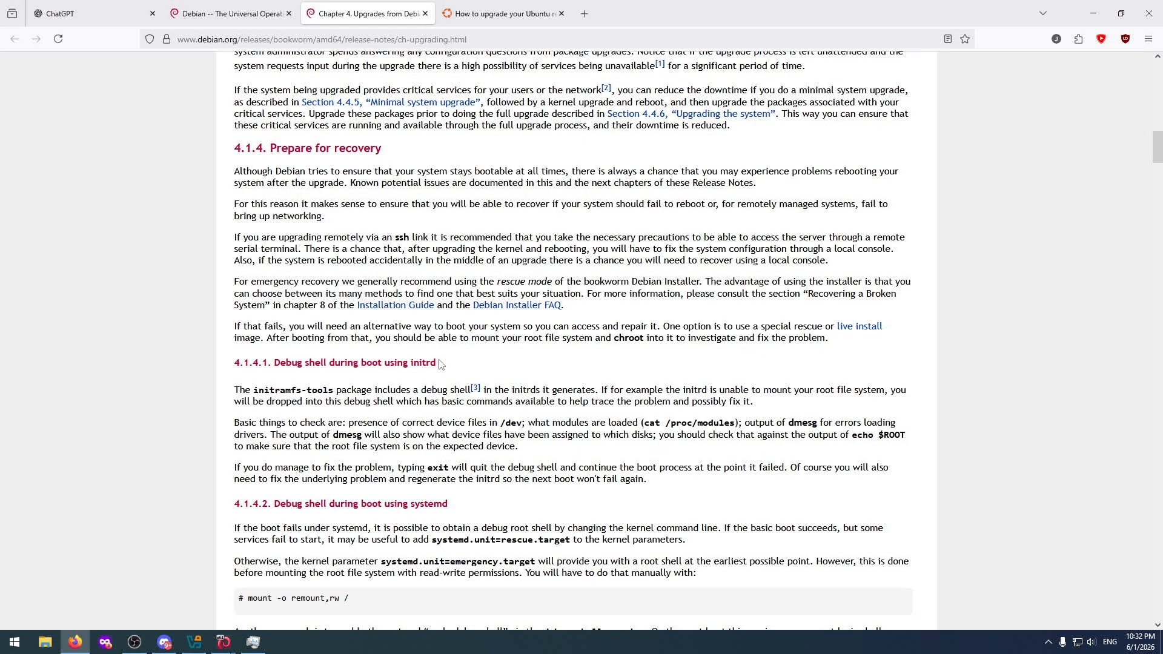
scroll(404, 376, "down", 2)
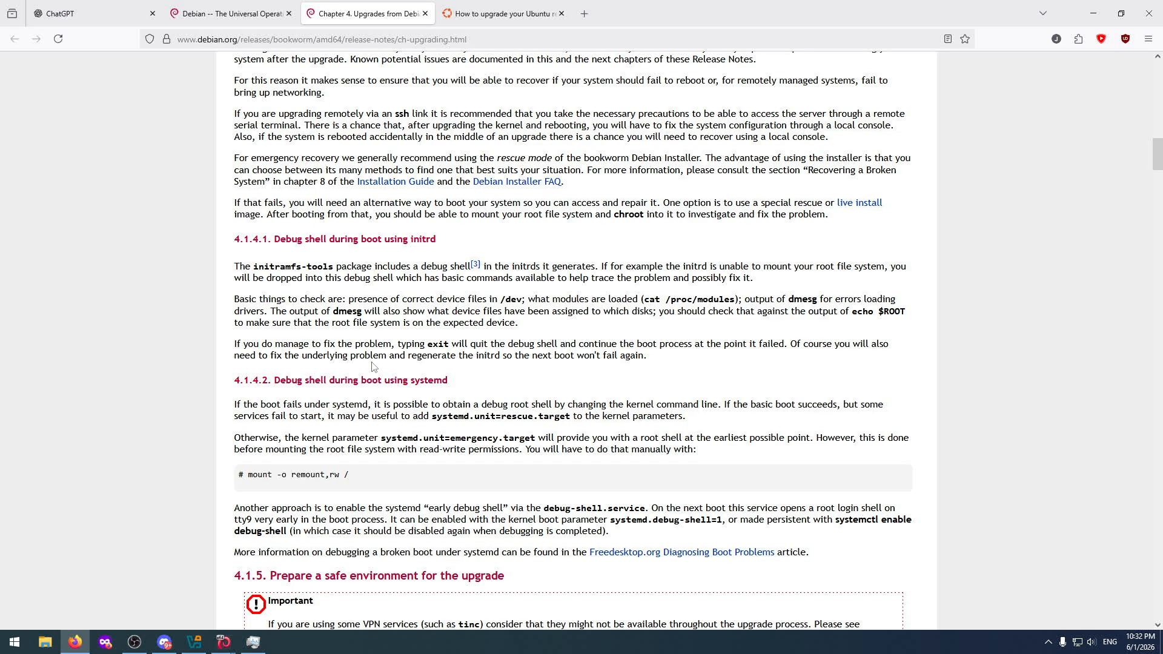
scroll(365, 338, "down", 3)
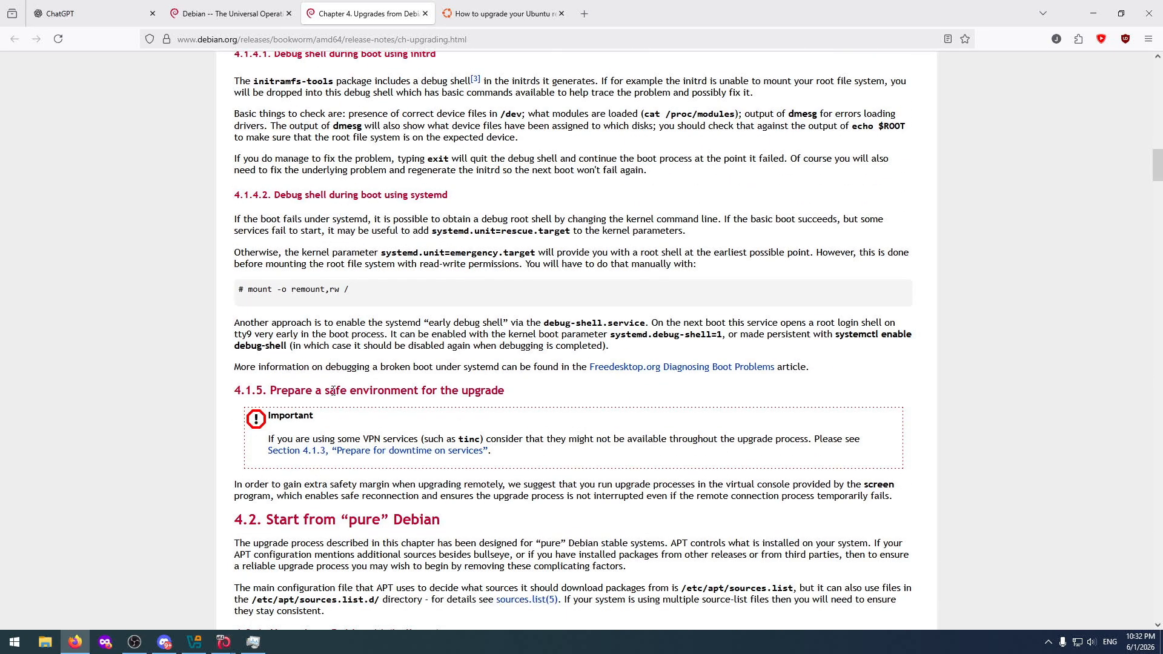
scroll(385, 361, "down", 2)
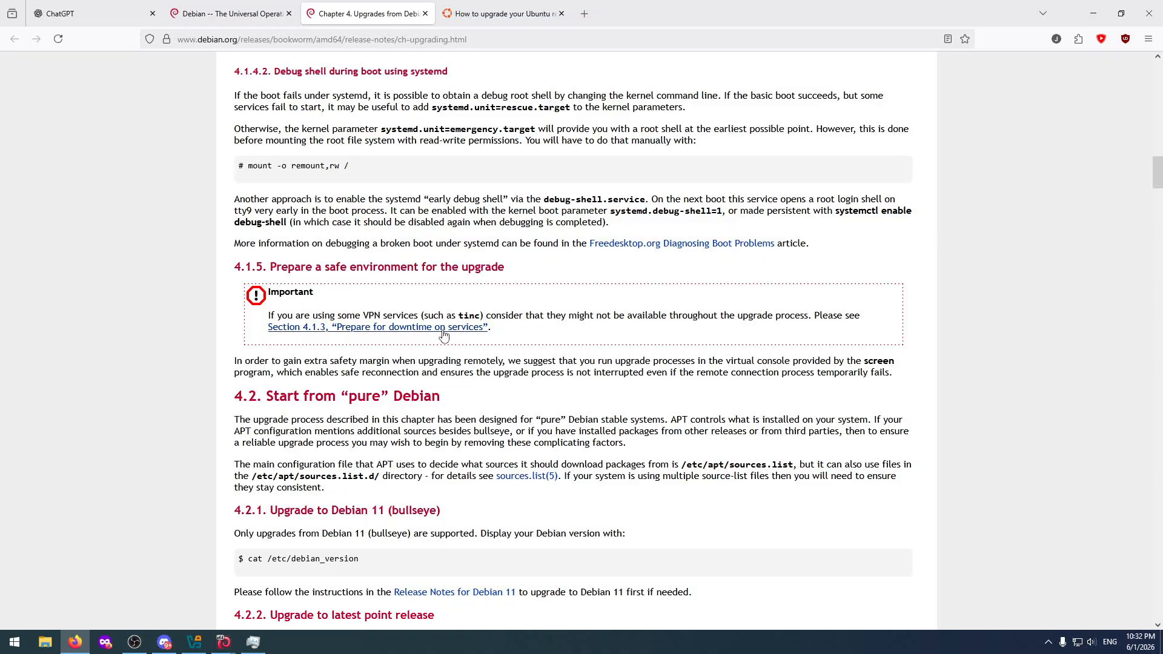
scroll(375, 339, "down", 2)
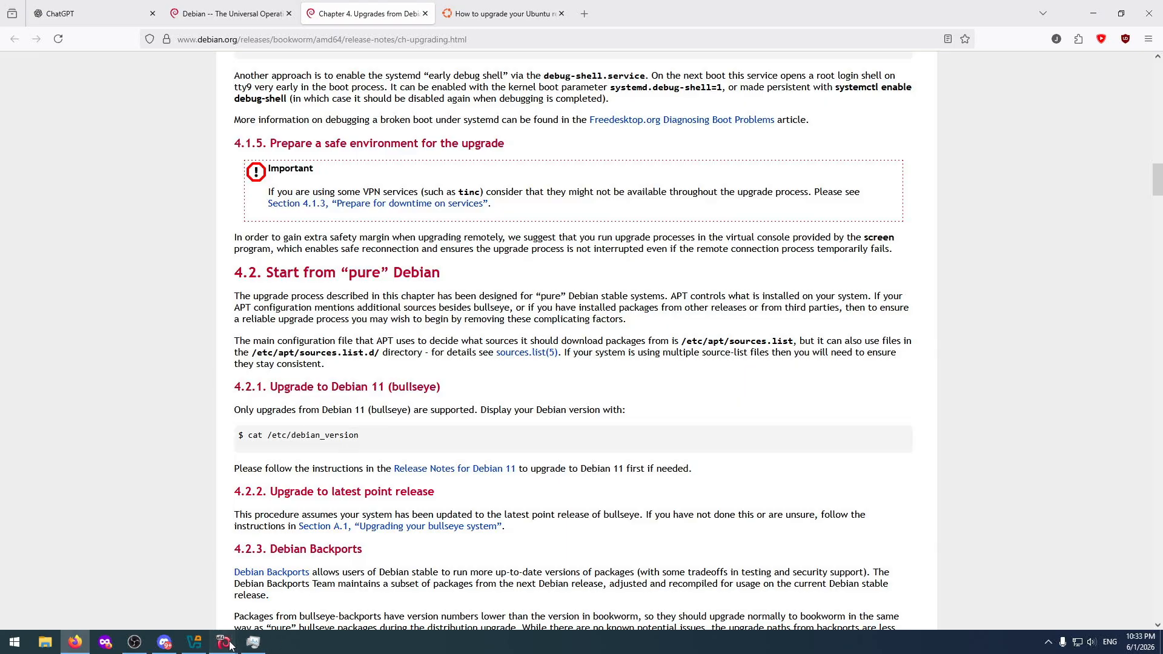
Switch to DebianTest and display its Debian version with "cat /etc/debian_version".
mouse_move(224, 642)
left_click(268, 590)
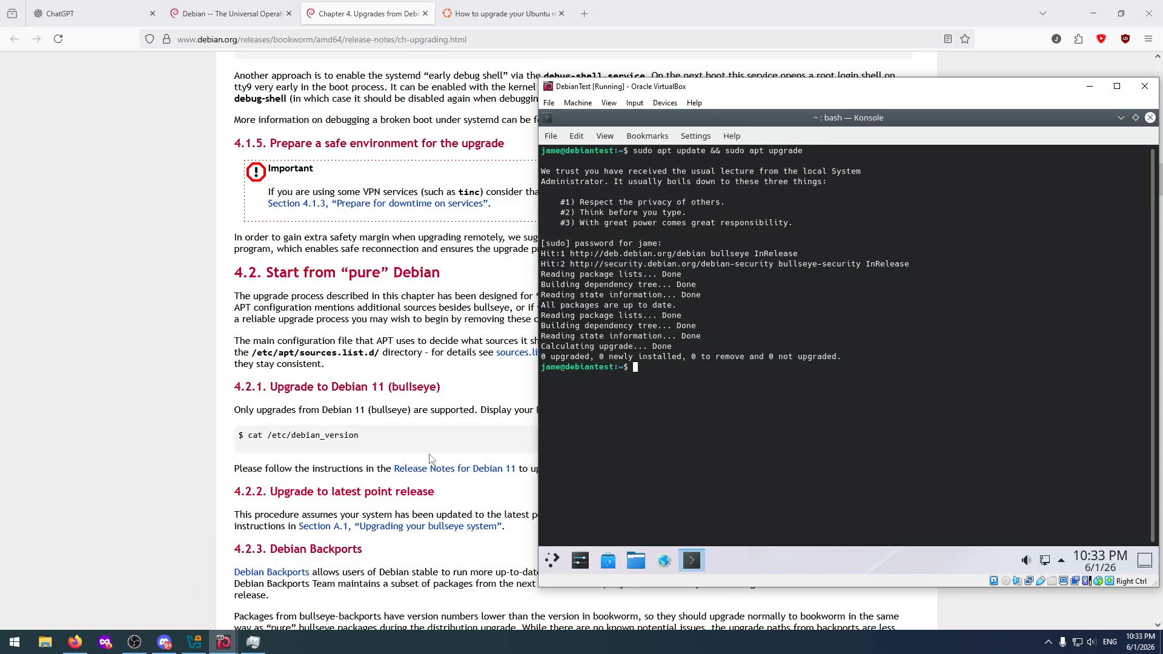
type("cat /etc/debian_version")
key("Return")
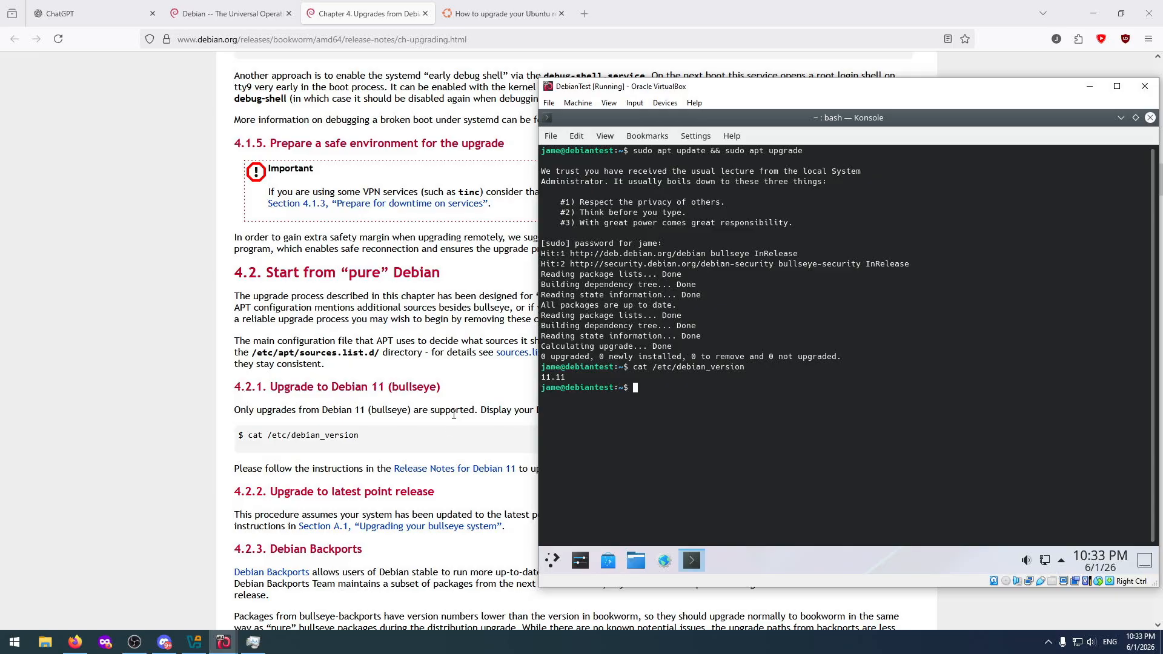
Return to the Debian release notes and read from section 4.2.2 on the latest point release through section 4.3 on APT source-list files.
left_click(481, 393)
scroll(481, 404, "down", 3)
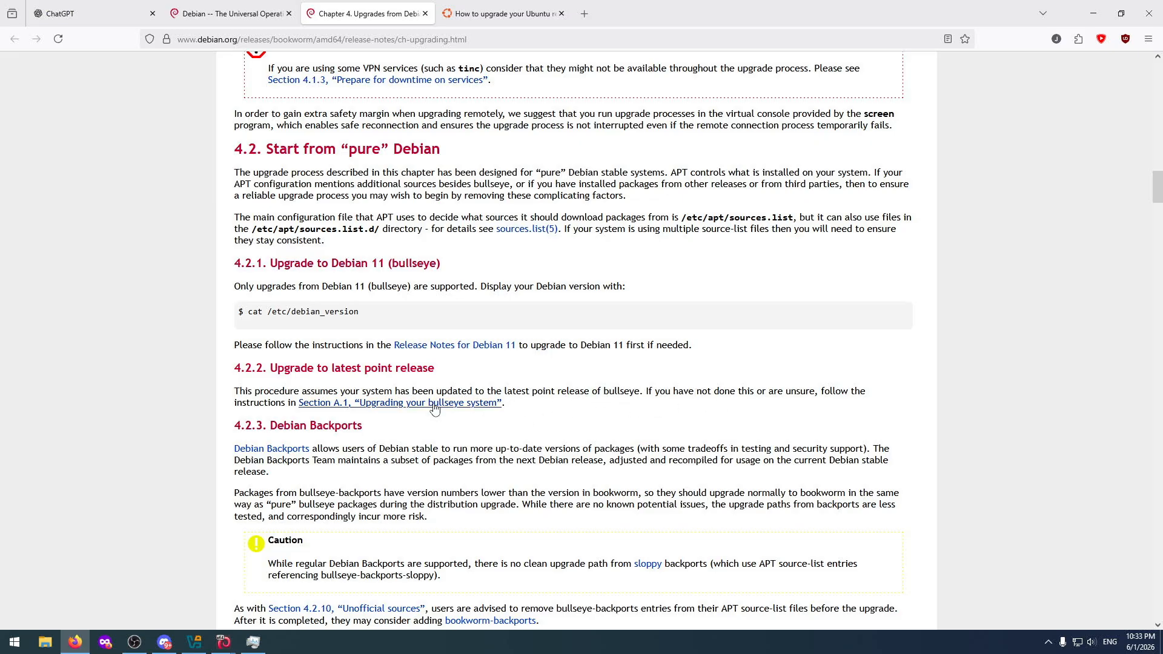
scroll(383, 425, "down", 3)
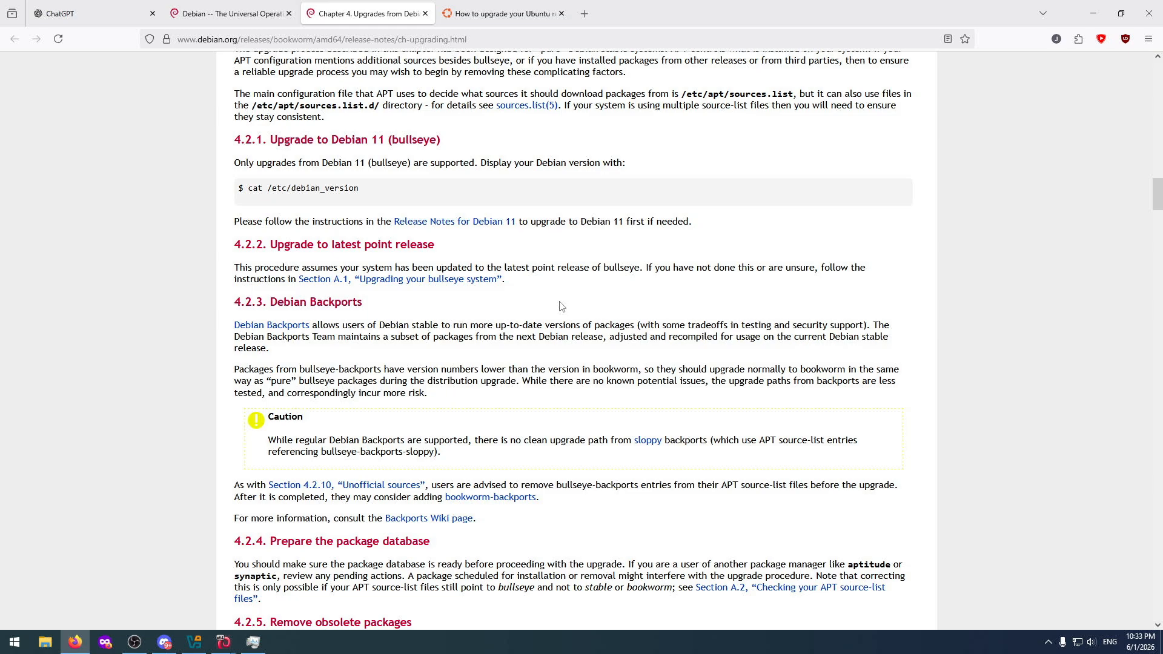
scroll(520, 368, "down", 7)
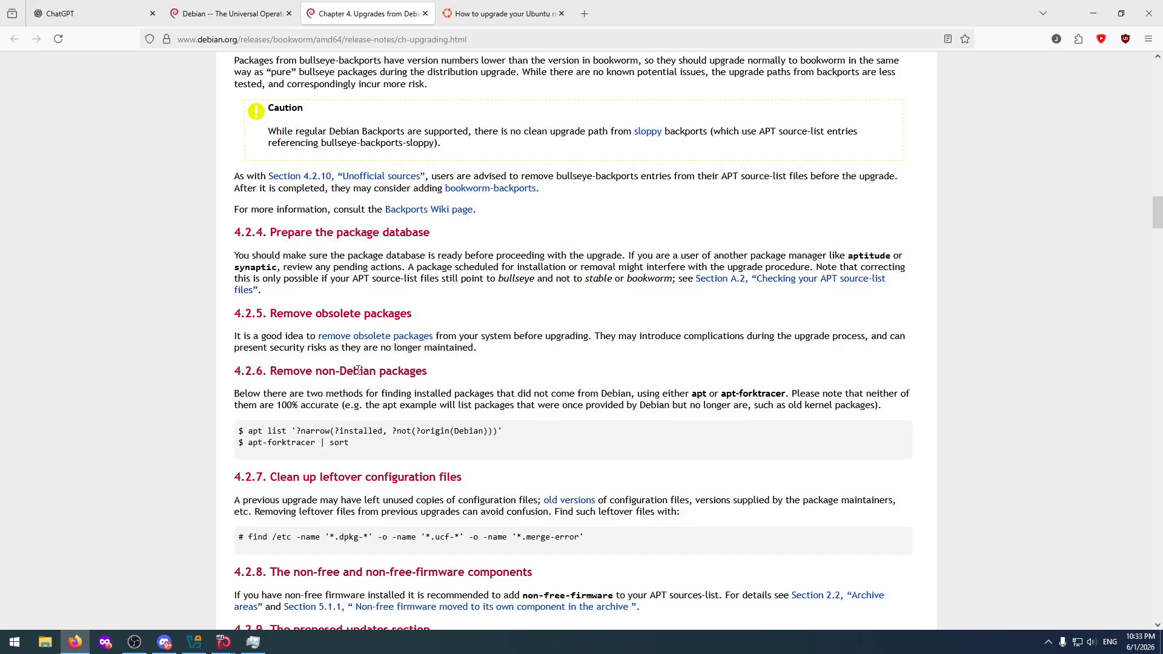
scroll(350, 436, "down", 3)
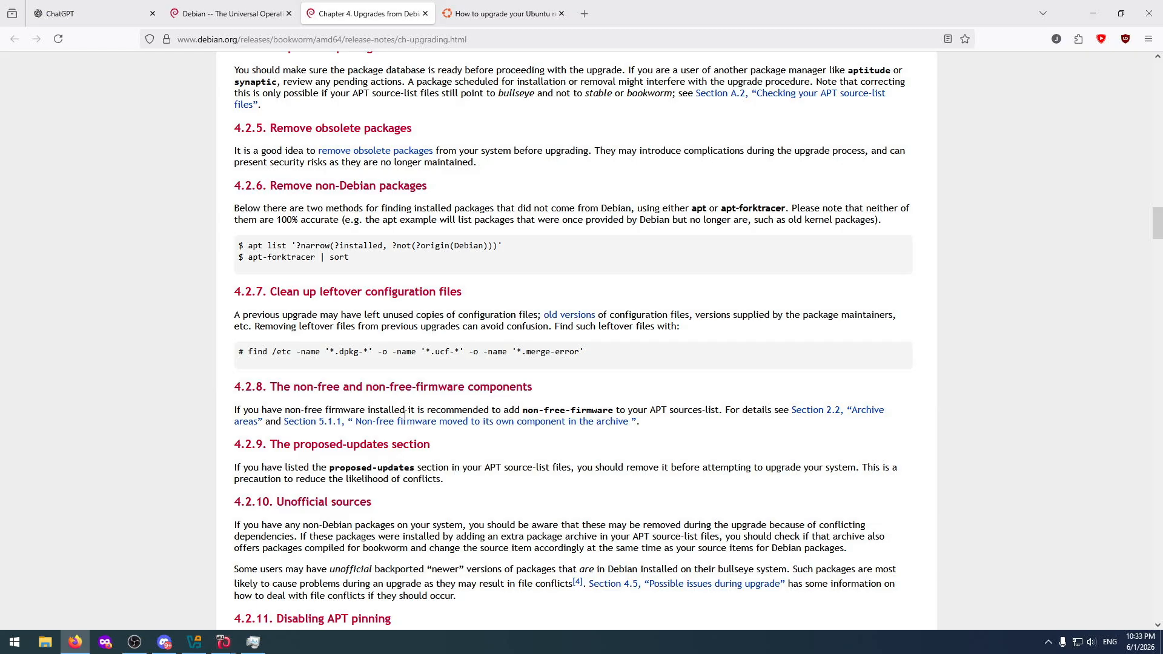
scroll(481, 383, "down", 2)
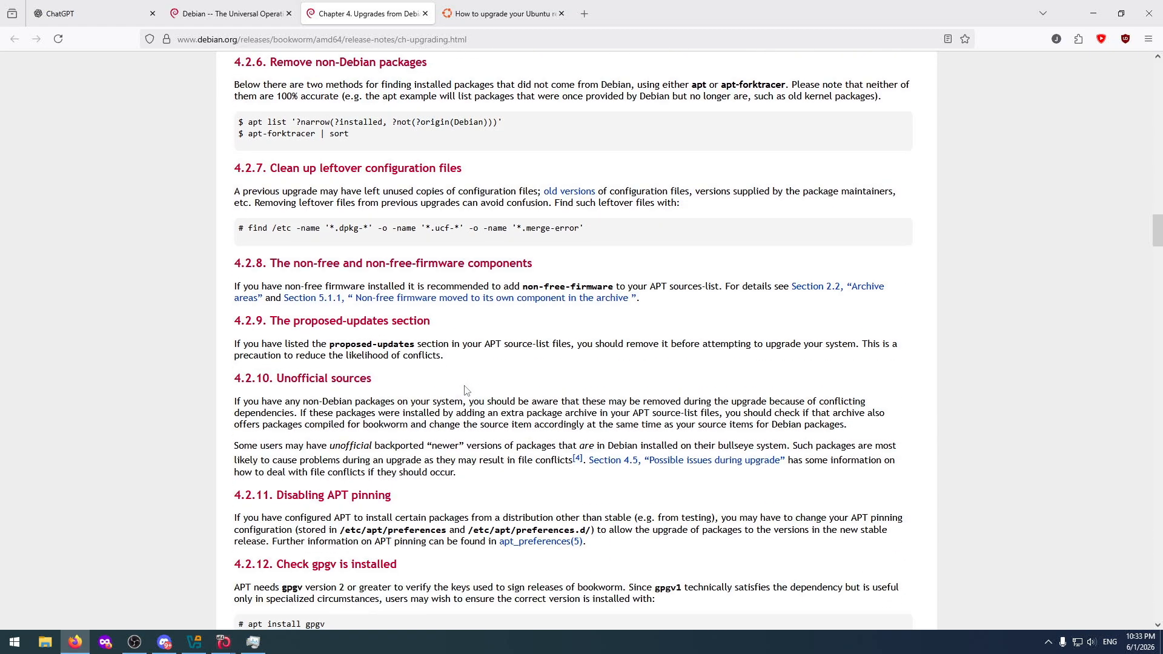
scroll(358, 428, "down", 2)
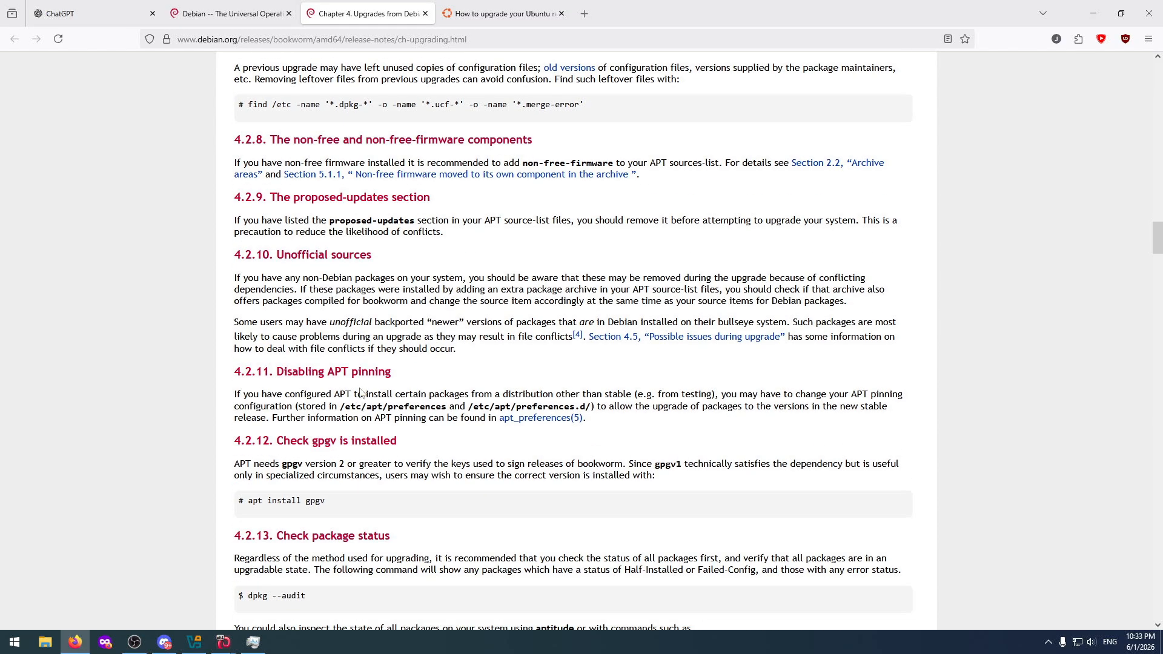
scroll(366, 386, "down", 2)
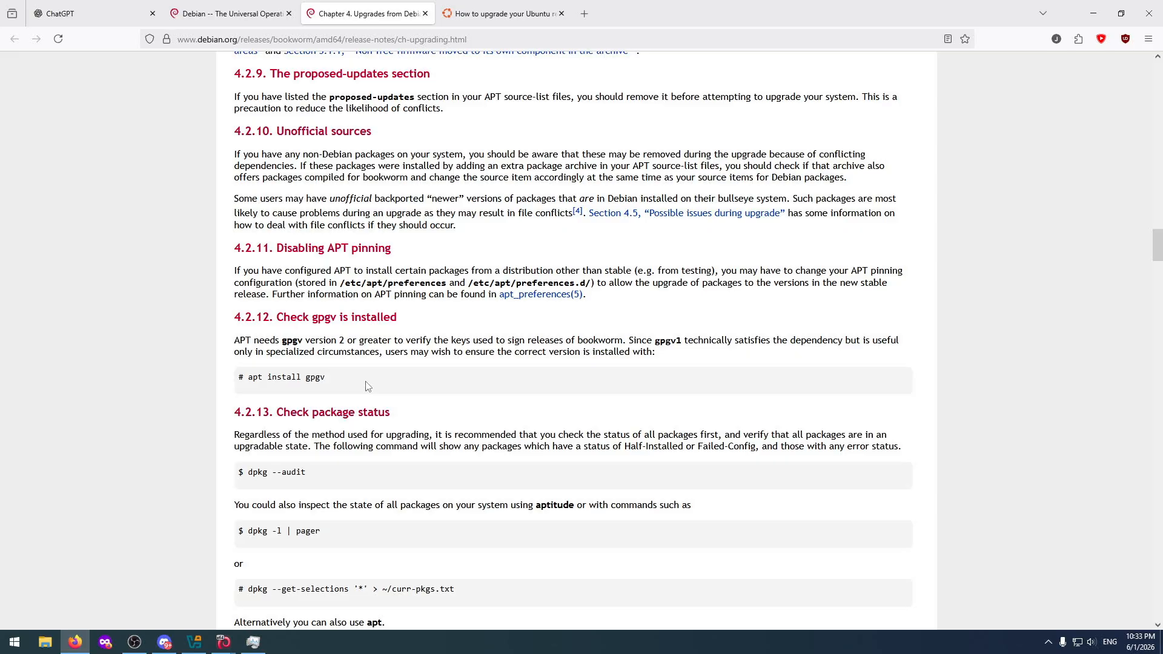
scroll(366, 386, "down", 7)
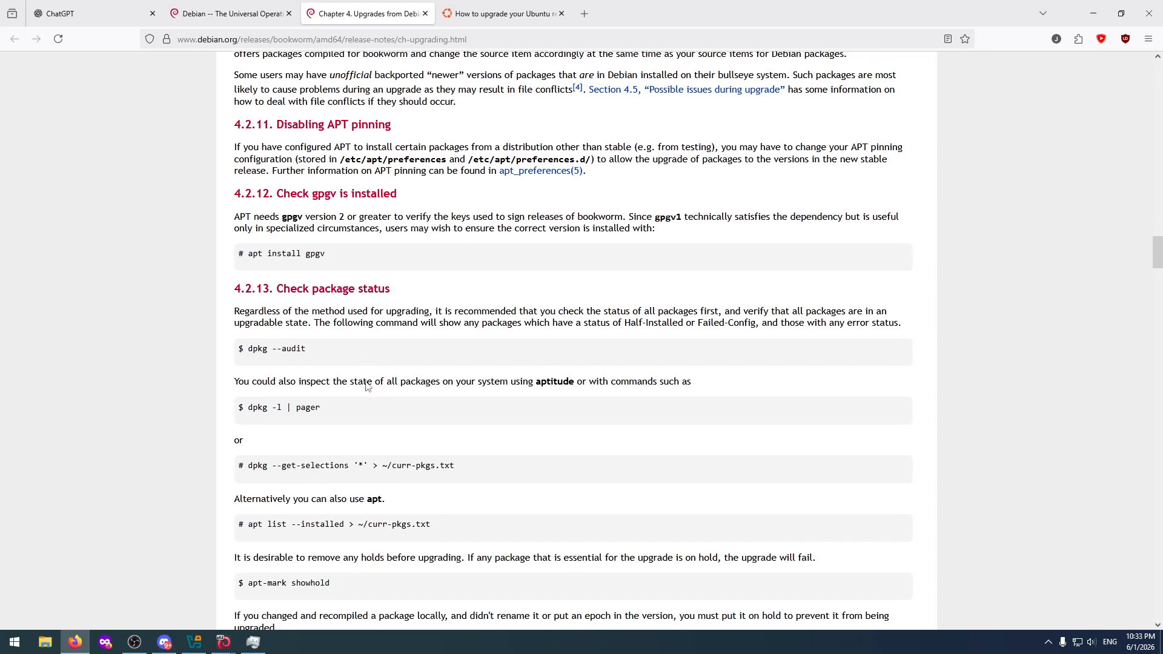
scroll(381, 371, "down", 2)
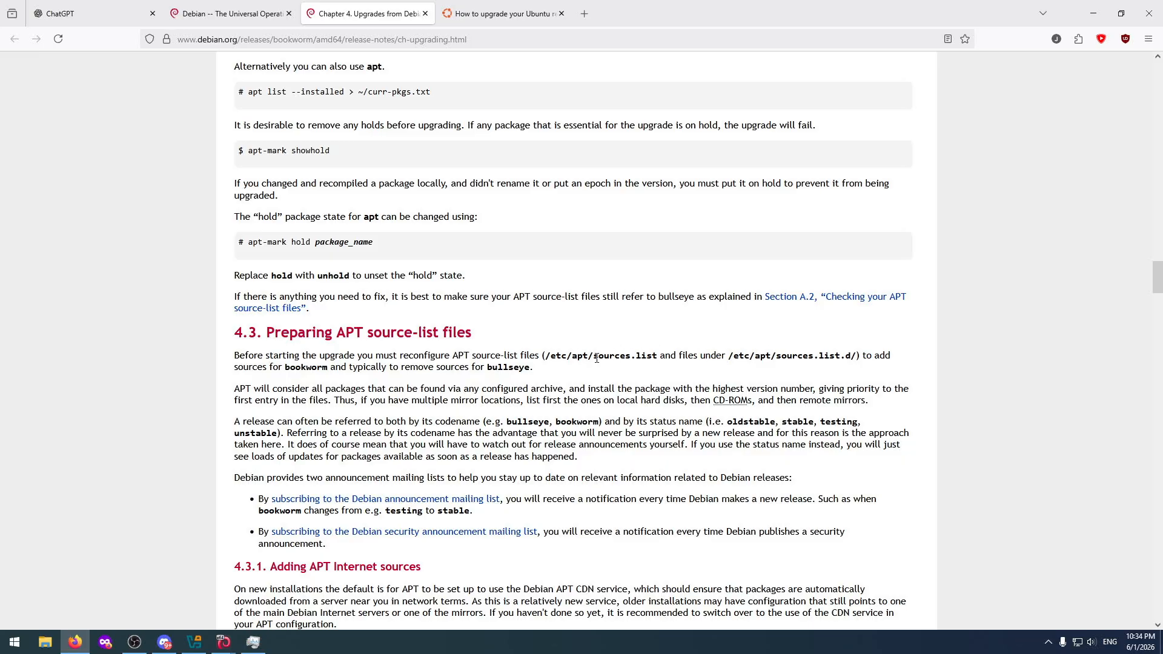
left_click_drag(593, 355, 626, 355)
Review the section 4.2 checks again and highlight section 4.3's opening paragraph about reconfiguring the APT source lists for bookworm.
scroll(458, 239, "up", 15)
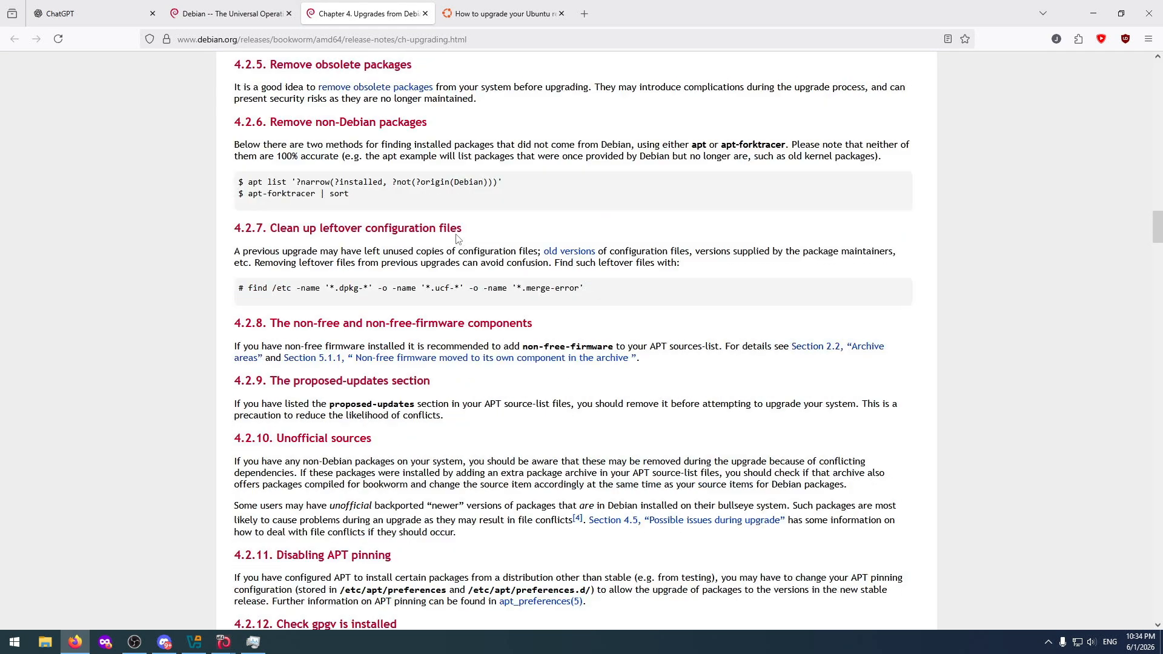
scroll(456, 235, "up", 8)
scroll(456, 236, "down", 7)
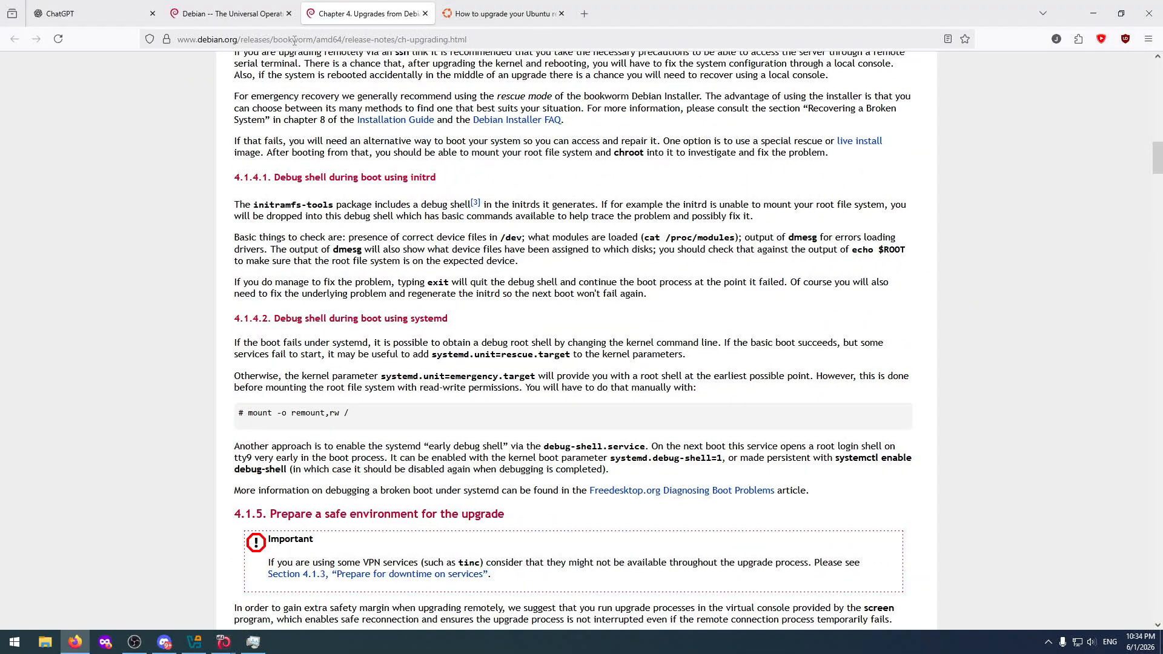
scroll(446, 297, "down", 15)
scroll(445, 297, "up", 10)
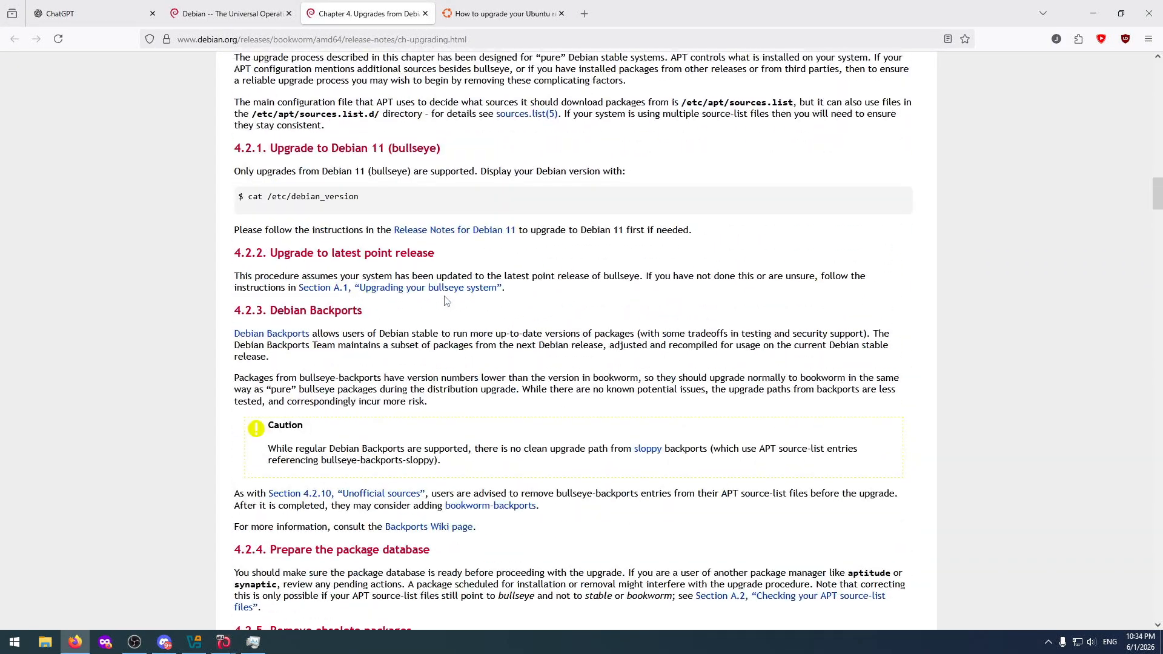
scroll(446, 297, "down", 15)
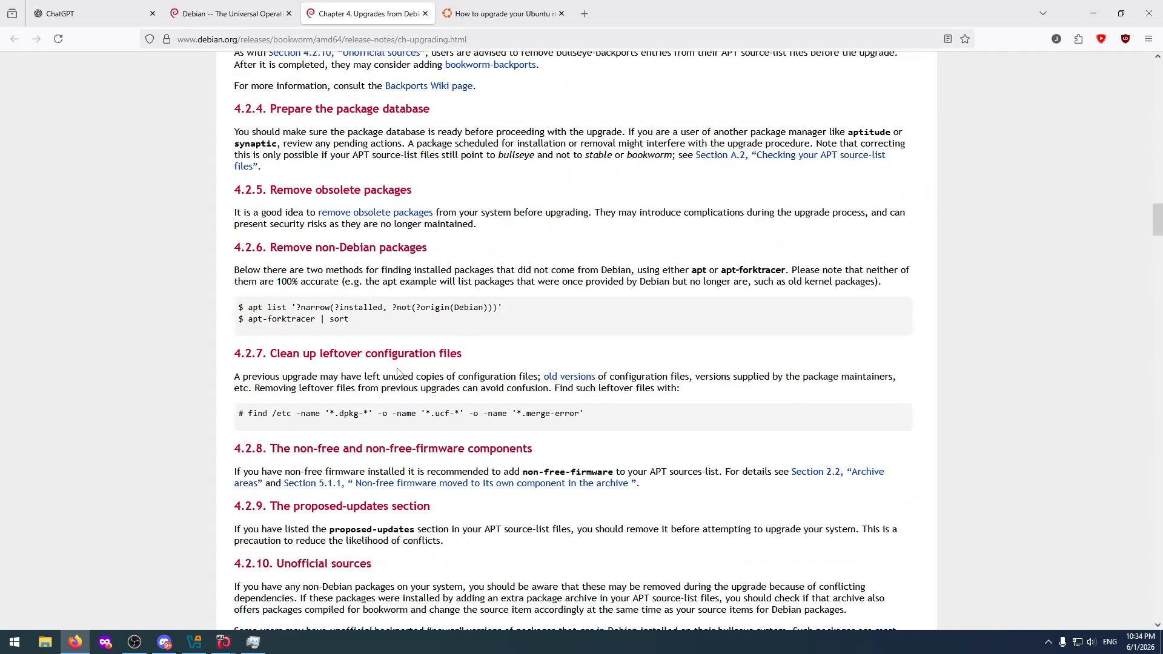
scroll(414, 368, "down", 10)
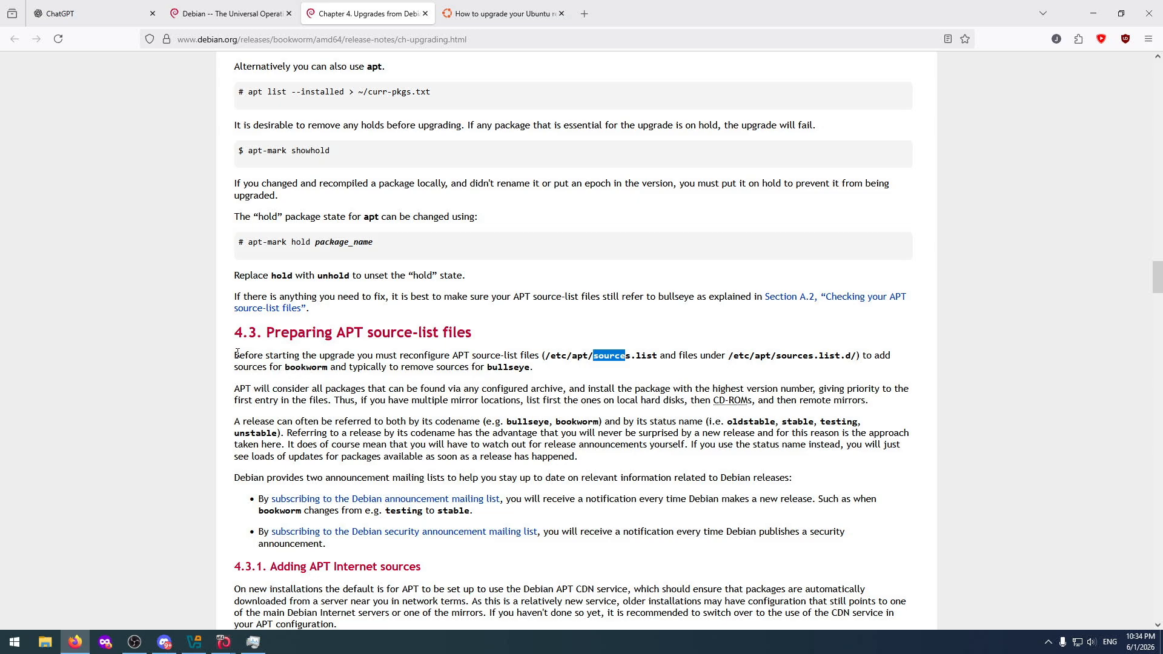
left_click_drag(236, 353, 567, 373)
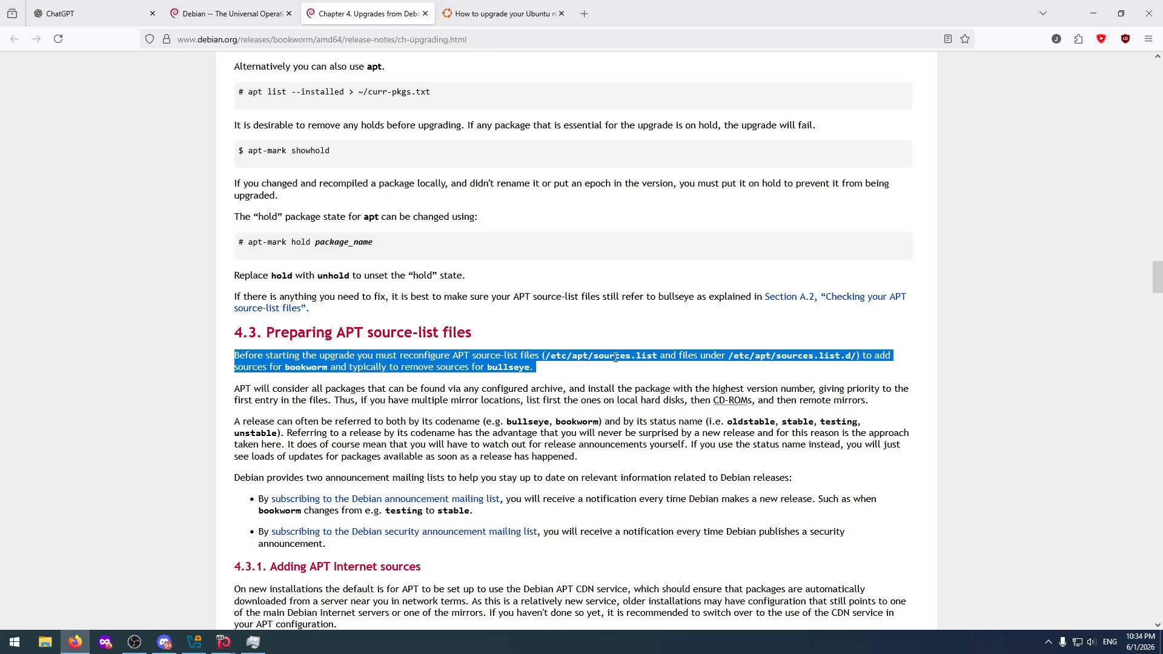
Switch to DebianTest and change the terminal's working directory to /etc/apt.
left_click(224, 642)
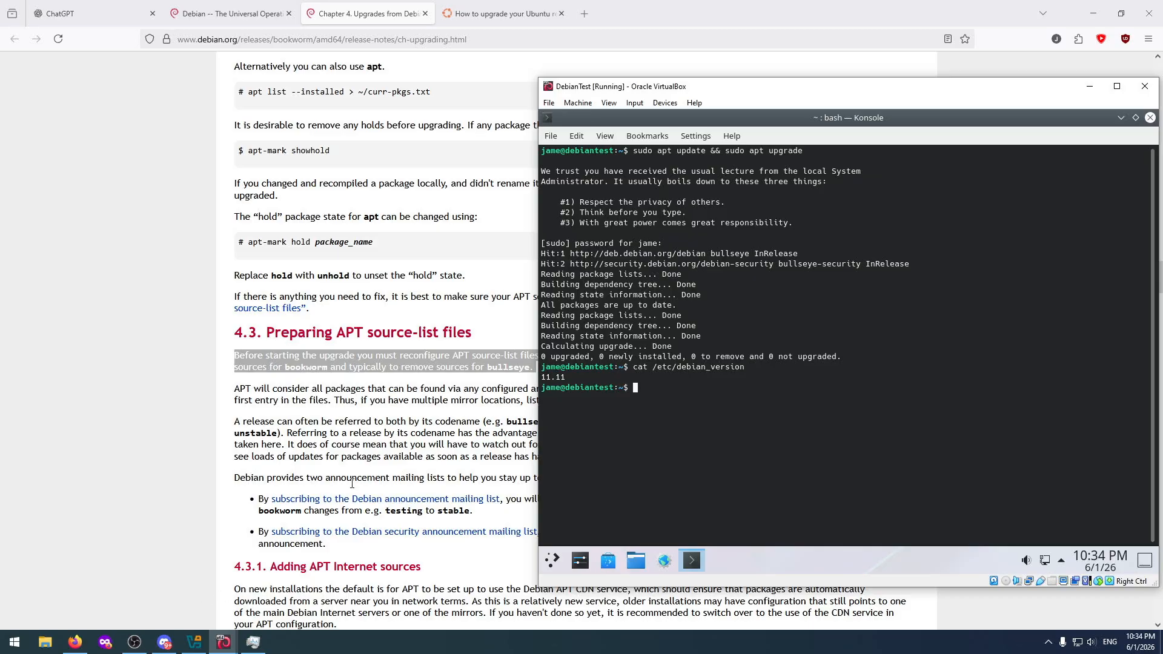
type("cd /")
type("etc/ap")
type("t")
key("Return")
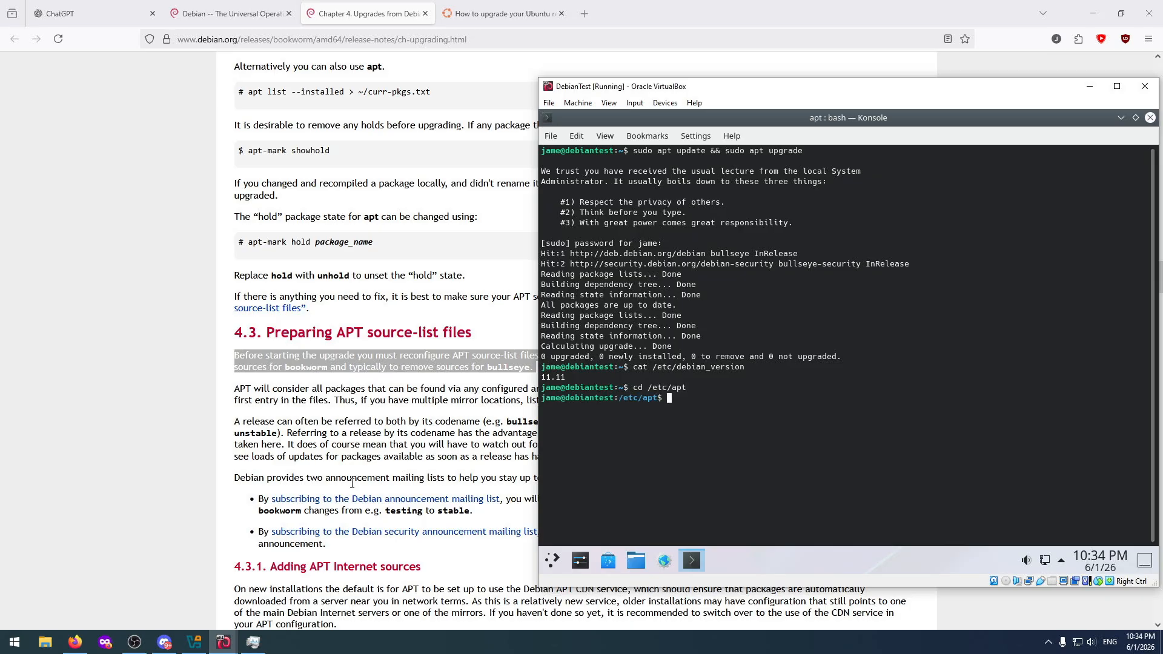
List the contents of /etc/apt in DebianTest and check the sources.list path named in section 4.3 of the release notes.
type("ls")
key("Return")
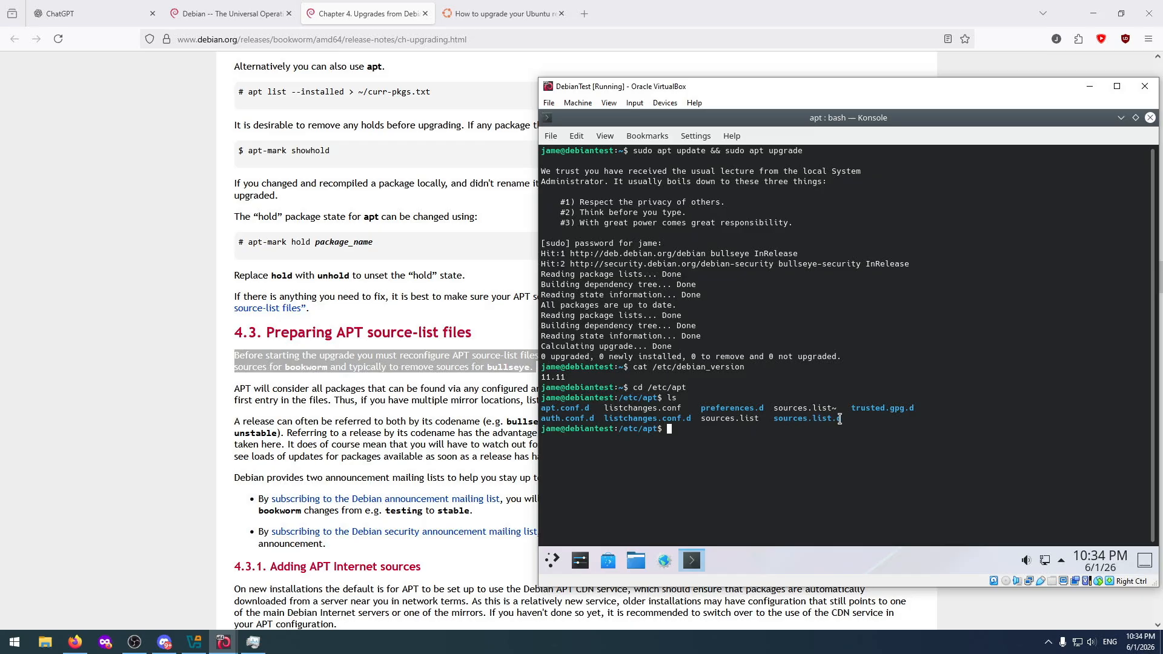
left_click(423, 415)
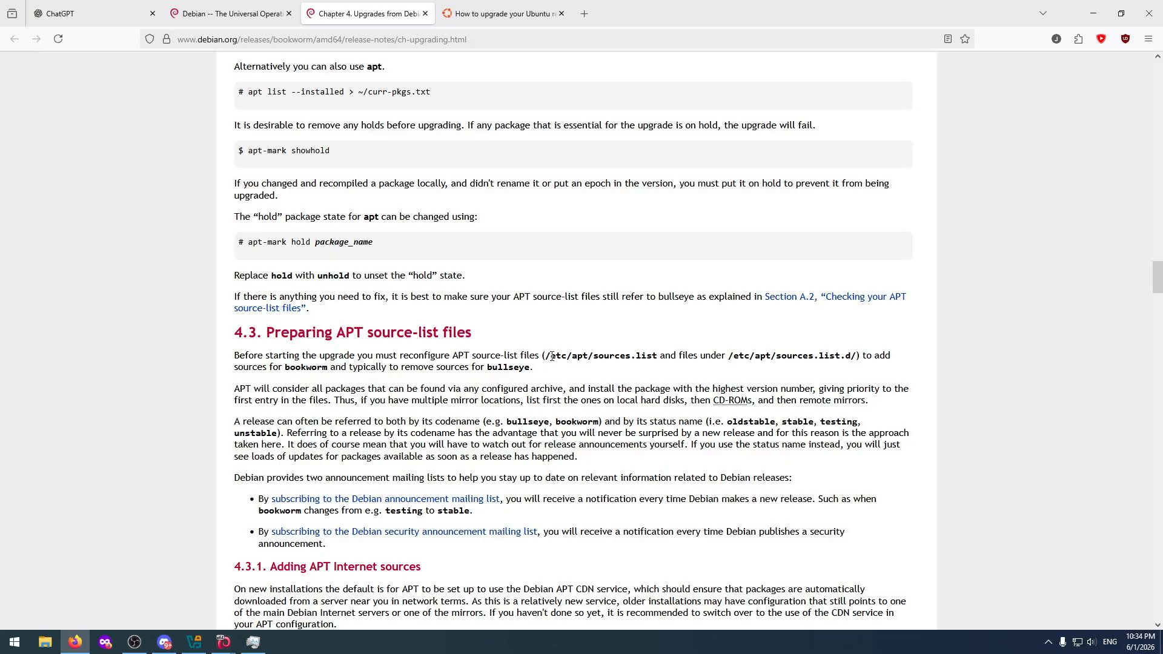
left_click_drag(545, 356, 658, 357)
key("alt+Tab")
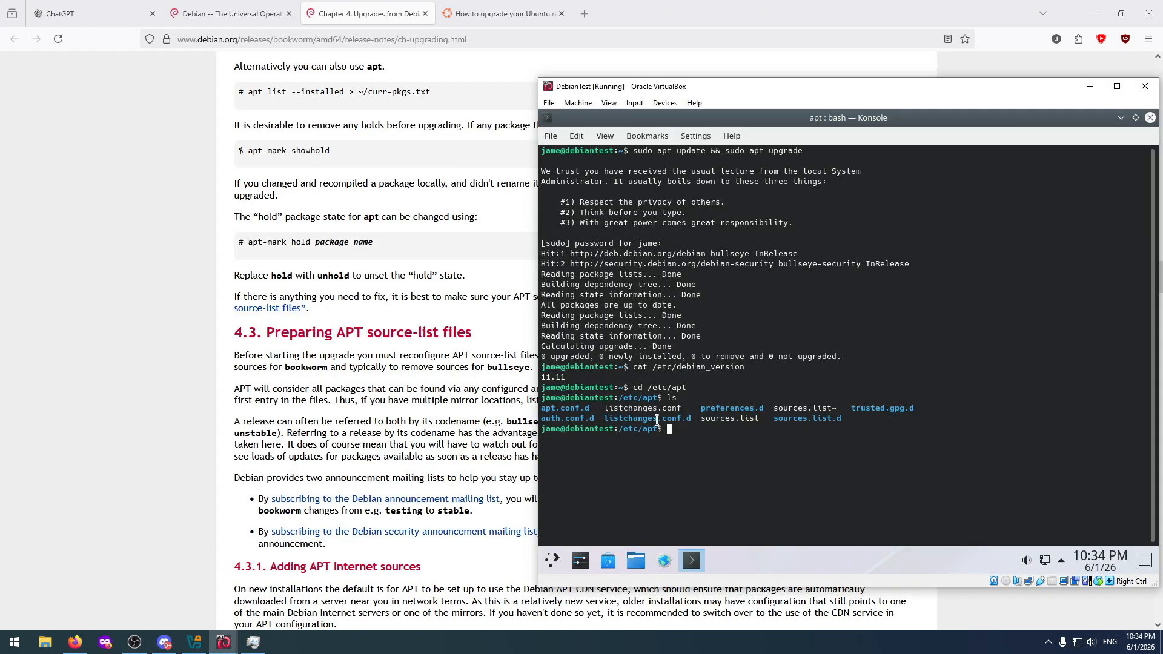
type("nano")
key("BackSpace")
key("BackSpace")
key("BackSpace")
key("BackSpace")
type("sudo nano sourses.list")
key("Return")
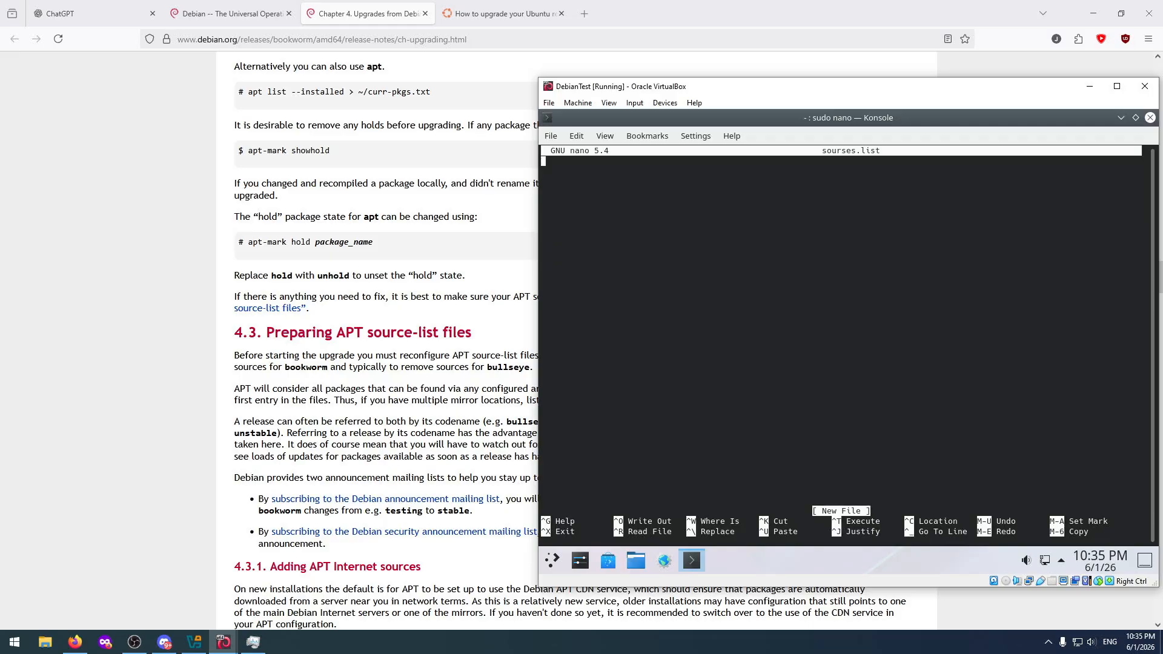
key("ctrl+x")
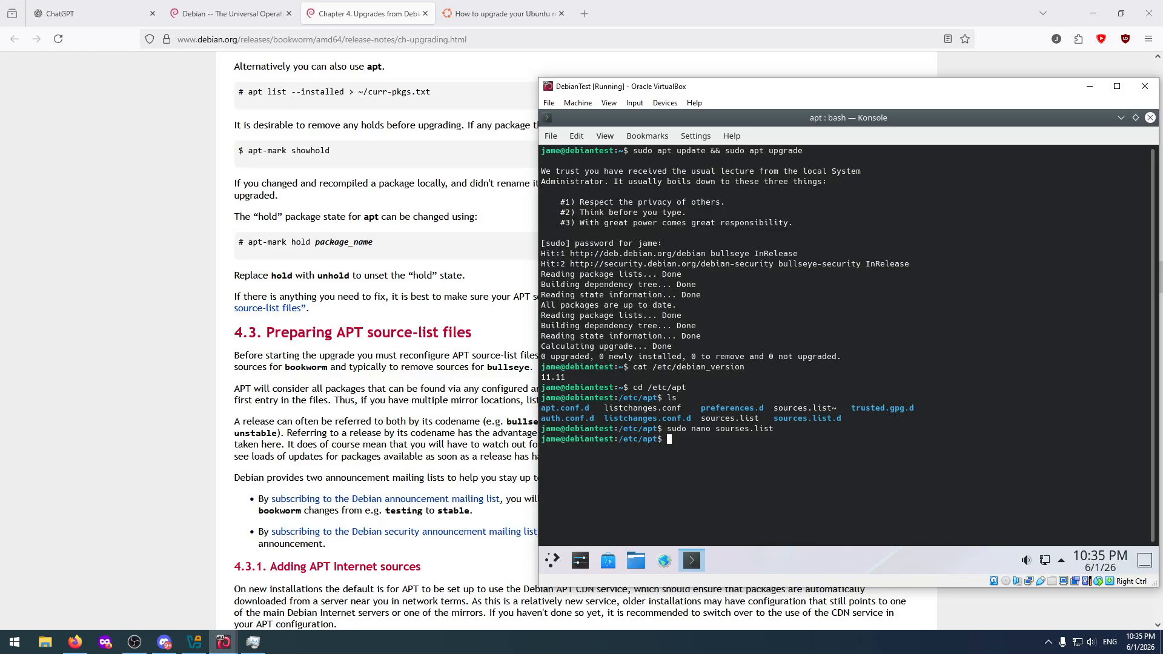
Open sources.list from /etc/apt in nano with sudo.
key("Up")
key("Left")
key("Left")
key("Left")
key("Left")
key("Left")
key("Left")
key("Left")
key("End")
key("Return")
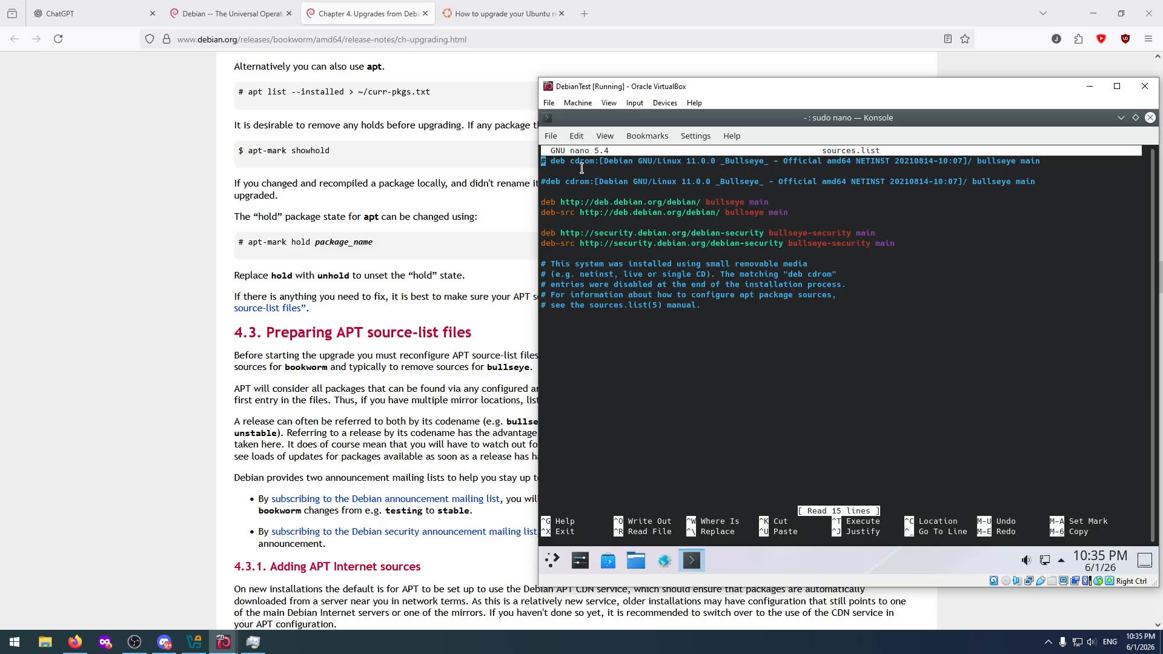
left_click_drag(580, 160, 629, 160)
left_click(668, 162)
key("Right")
key("Right")
key("Right")
key("Right")
key("Right")
key("Right")
key("Right")
key("Right")
key("Right")
key("Right")
key("Right")
key("Right")
key("Right")
key("Right")
key("Right")
key("Right")
key("Right")
key("Right")
key("Right")
key("Right")
key("Right")
key("Right")
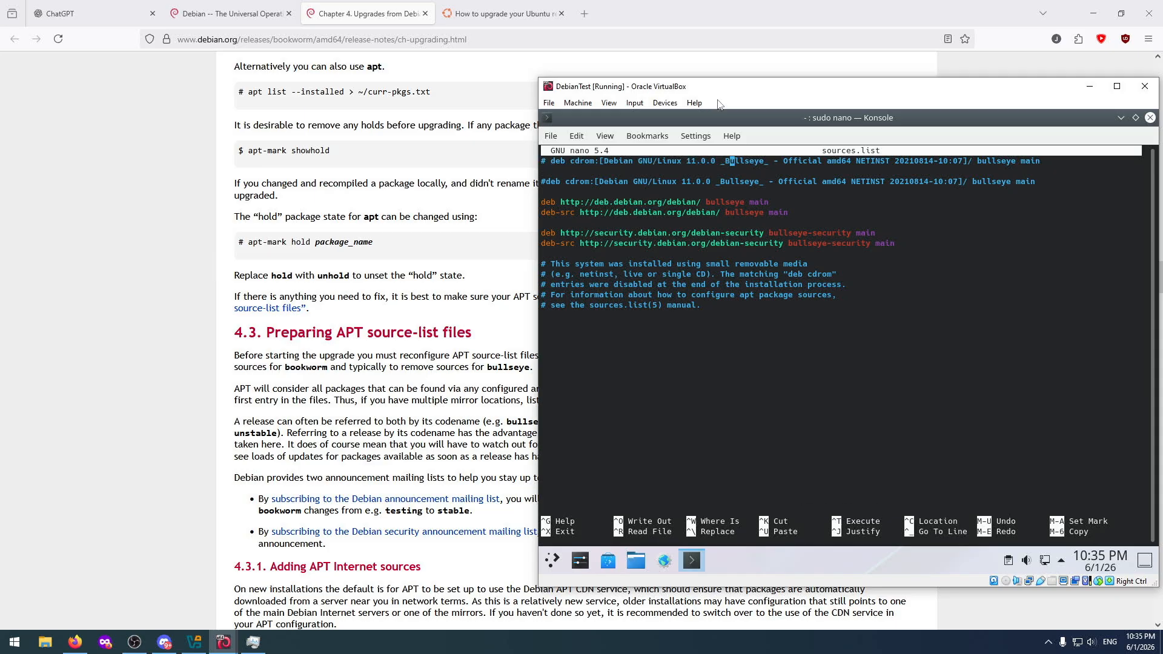
key("Down")
key("Down")
key("Down")
key("Down")
key("Left")
key("Left")
key("Left")
key("Left")
key("Left")
key("Left")
key("Left")
key("Left")
key("Left")
key("Left")
key("Left")
key("Left")
key("Left")
key("Right")
key("Right")
key("Right")
key("Right")
key("Right")
key("Right")
key("Right")
key("Right")
key("BackSpace")
key("BackSpace")
key("BackSpace")
key("BackSpace")
key("BackSpace")
key("BackSpace")
key("BackSpace")
type("ookworm")
key("Down")
key("Right")
key("Right")
key("Right")
key("Right")
key("BackSpace")
key("BackSpace")
key("BackSpace")
key("BackSpace")
key("BackSpace")
key("BackSpace")
key("BackSpace")
key("BackSpace")
type("bookworm")
key("Down")
key("Down")
key("Right")
key("Right")
key("Right")
key("Right")
key("Right")
key("Right")
key("Right")
key("Right")
key("Right")
key("BackSpace")
key("BackSpace")
key("BackSpace")
key("BackSpace")
key("BackSpace")
key("BackSpace")
key("BackSpace")
type("ookworm")
Look over the edited entries, save sources.list under the same name and exit nano.
key("Down")
key("Right")
key("Right")
key("Right")
key("Right")
key("BackSpace")
key("BackSpace")
key("BackSpace")
key("BackSpace")
key("BackSpace")
key("BackSpace")
key("BackSpace")
type("ookworm")
key("Down")
key("Down")
key("Down")
key("Down")
key("Down")
key("Down")
key("Down")
key("Up")
key("Up")
key("Up")
key("Up")
key("Up")
key("Up")
key("Up")
key("Up")
key("Up")
key("Up")
key("Up")
key("Up")
key("Up")
key("Up")
key("Up")
key("Down")
key("Down")
key("Down")
key("ctrl+o")
key("Return")
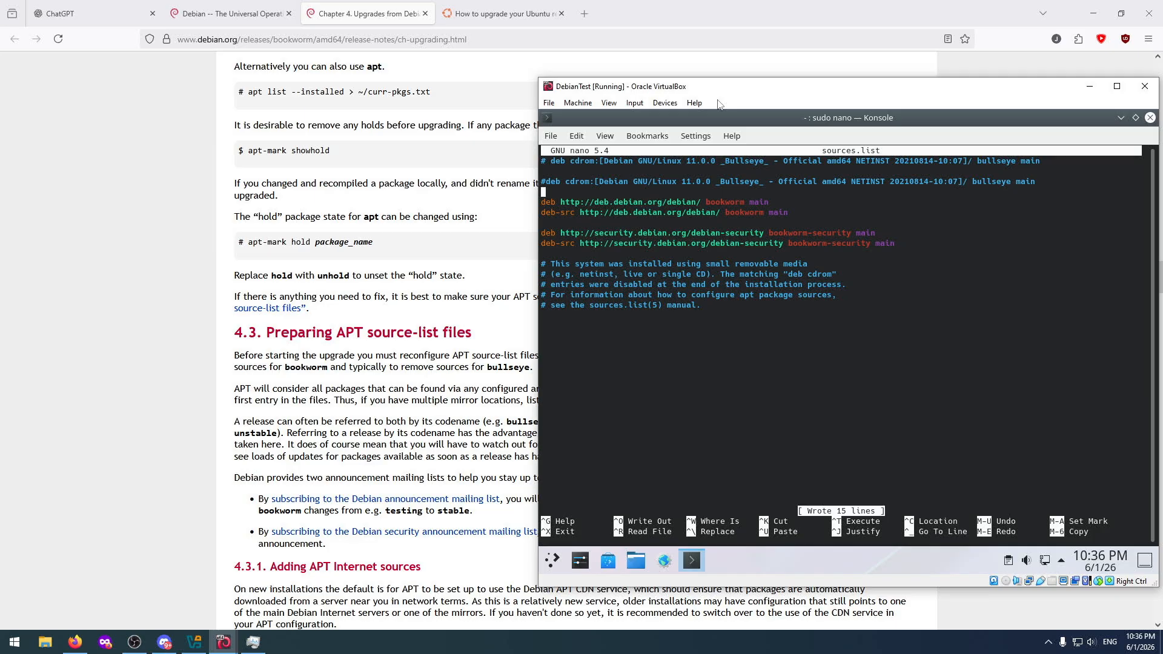
key("ctrl+x")
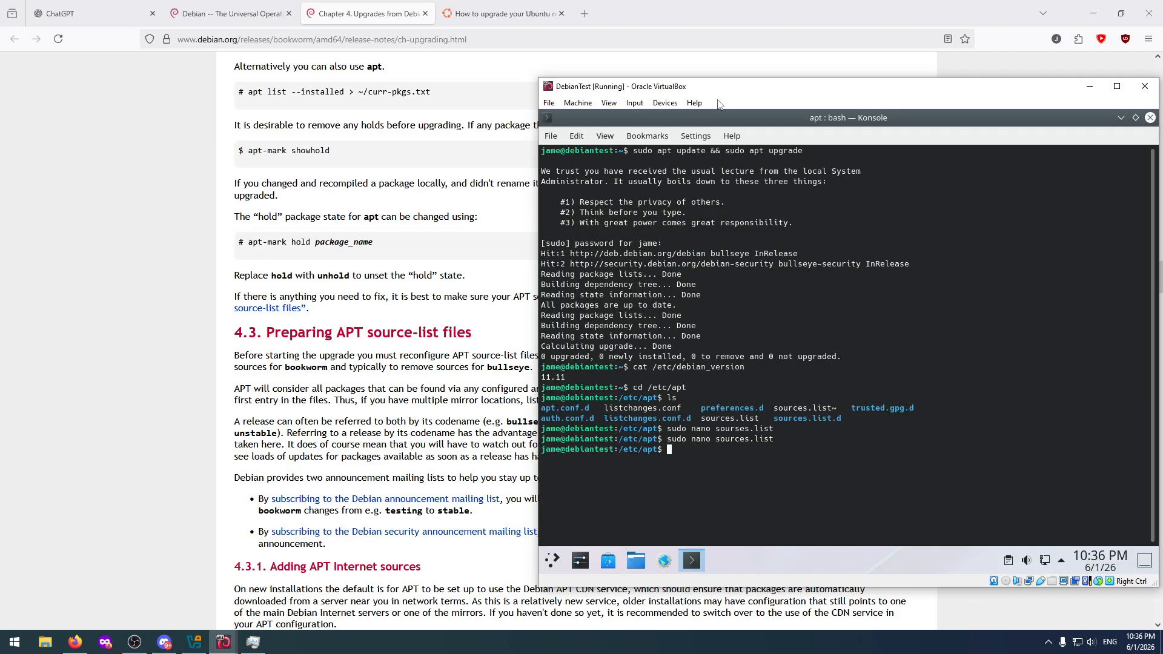
Try to open sources.list.d in nano with sudo.
key("Up")
type(".d")
key("Return")
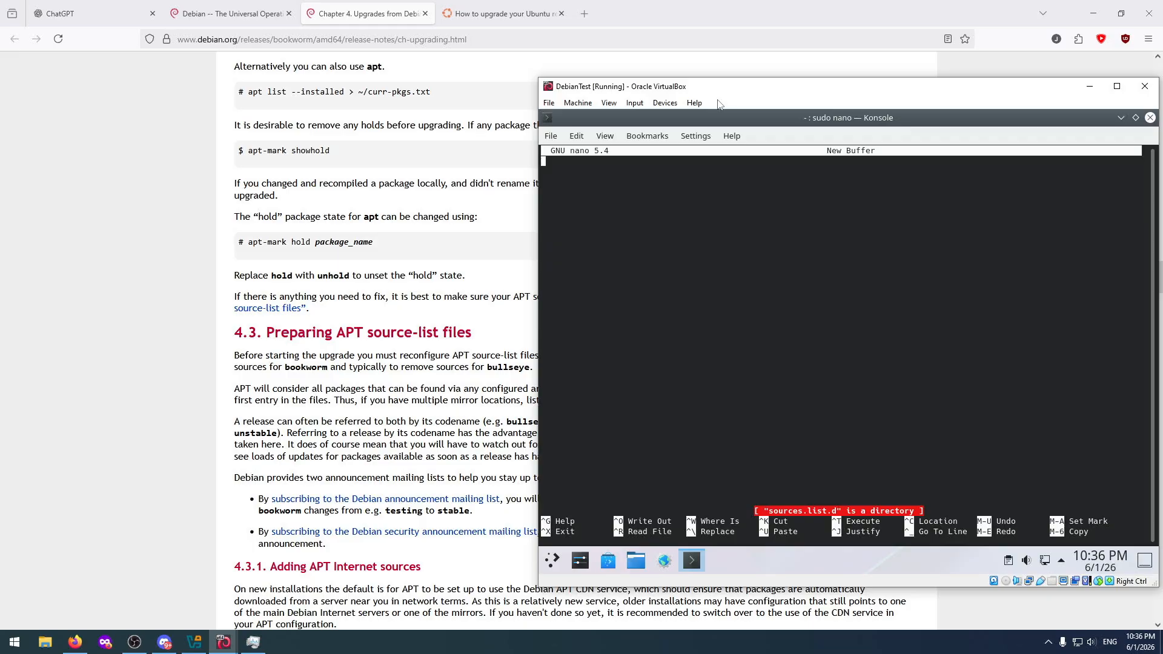
key("ctrl+x")
Change into the sources.list.d directory and list its contents.
type("cd")
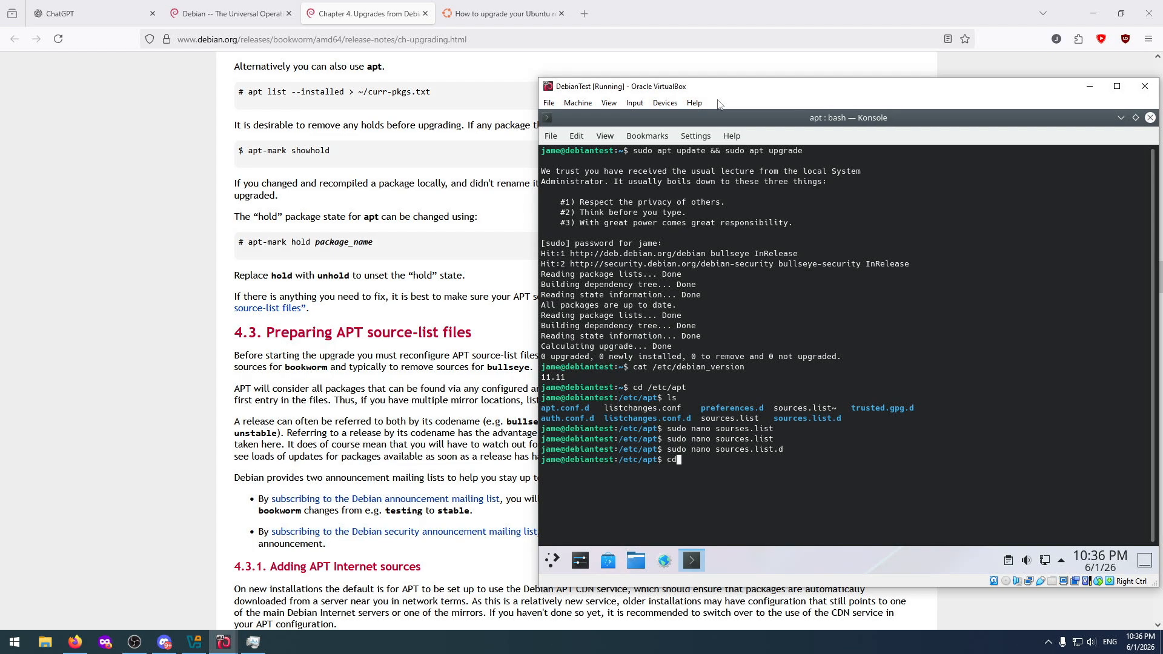
type(" sources")
type(".list.")
type("d")
key("Return")
type("ls")
key("Return")
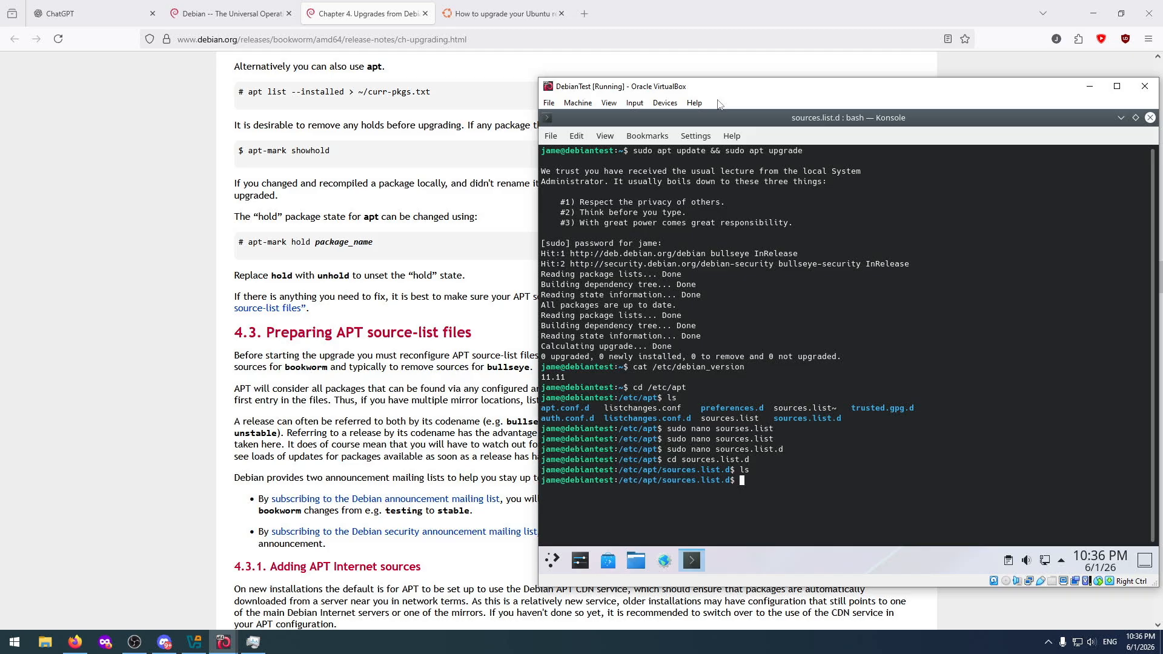
Return to /etc/apt, list its contents again and switch back to the Debian release notes in the browser.
type("cd /etc/apt")
key("Return")
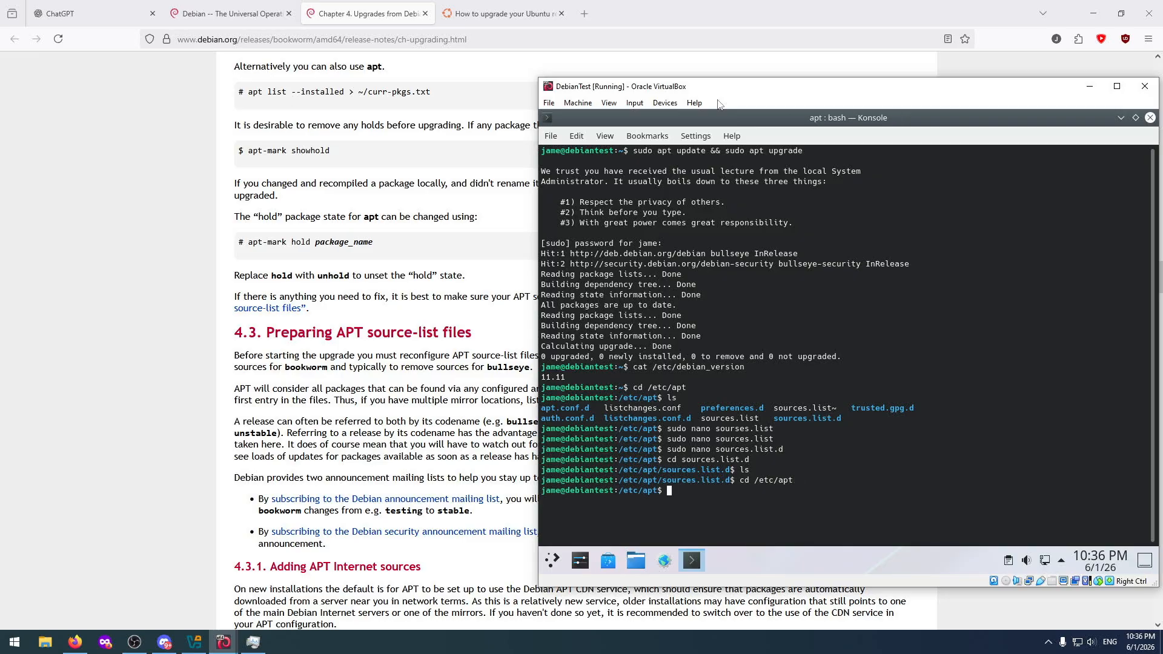
type("ls")
key("Return")
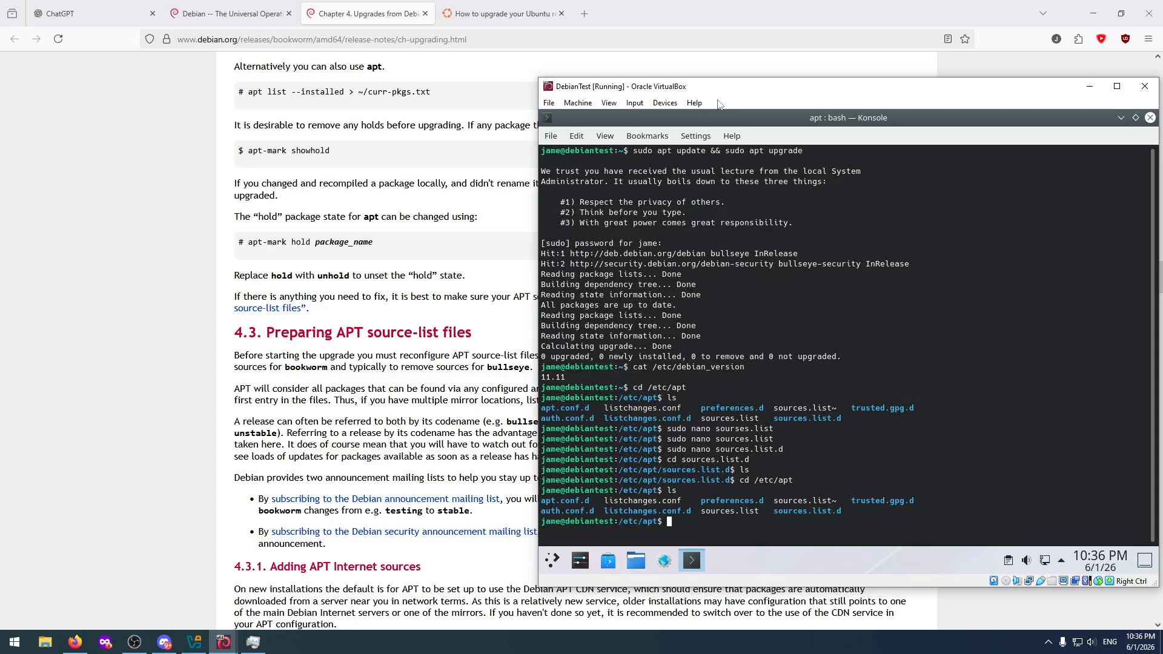
left_click(389, 327)
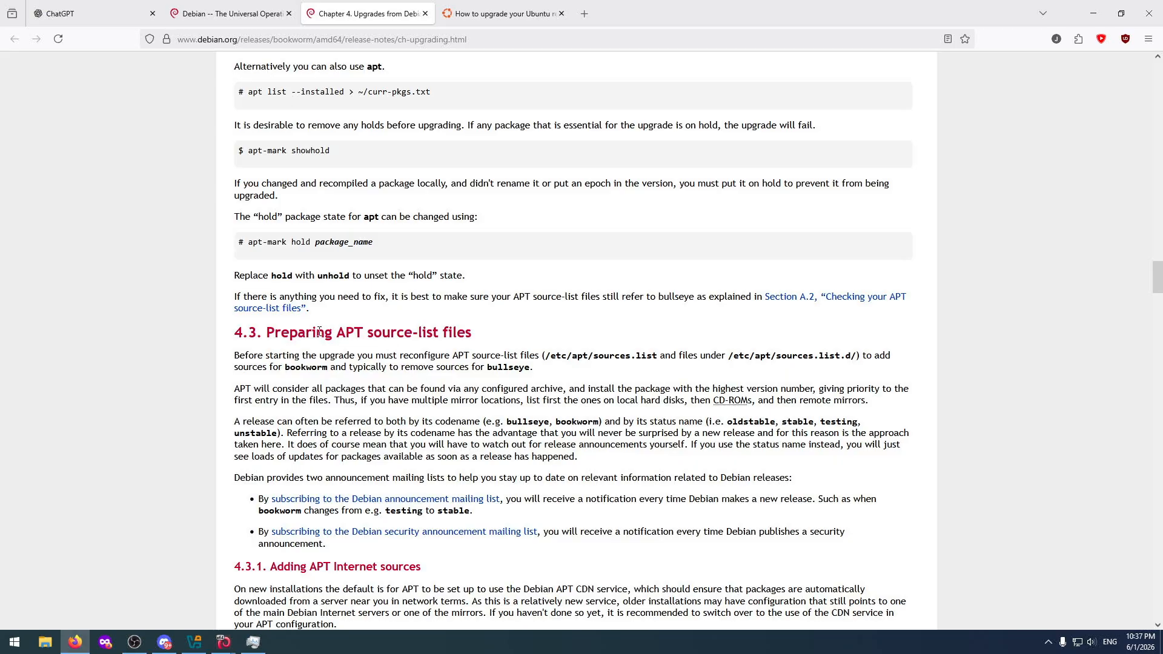
Read section 4.3 of the Debian release notes on preparing APT source-list files and adding Internet sources.
left_click_drag(337, 332, 473, 333)
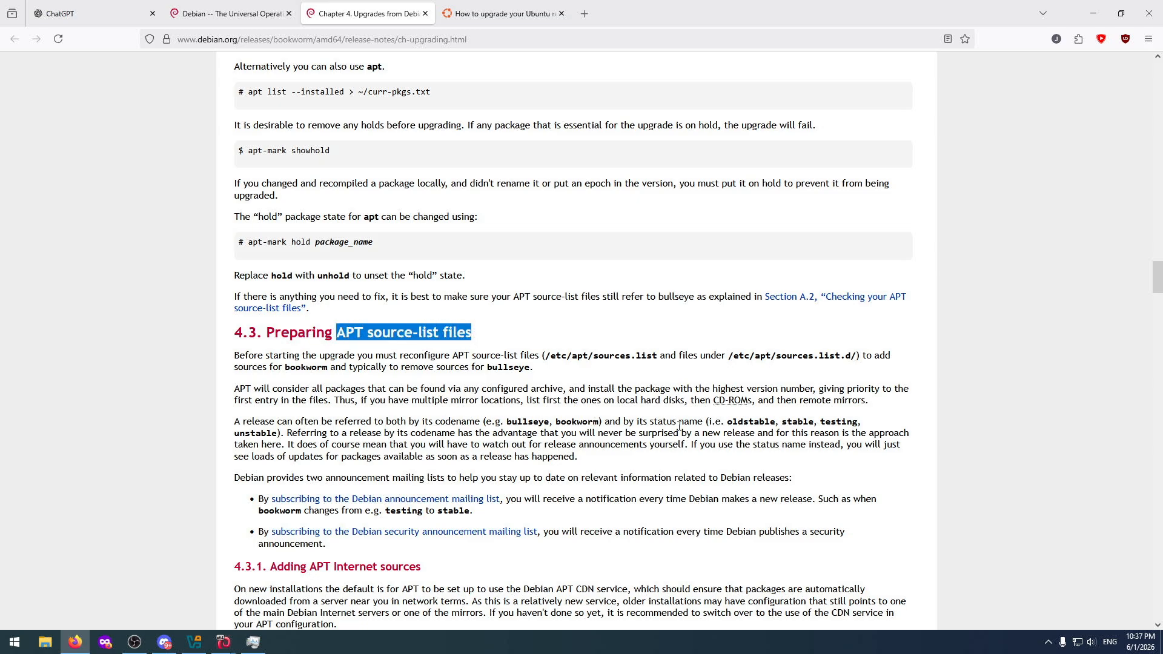
scroll(680, 427, "down", 3)
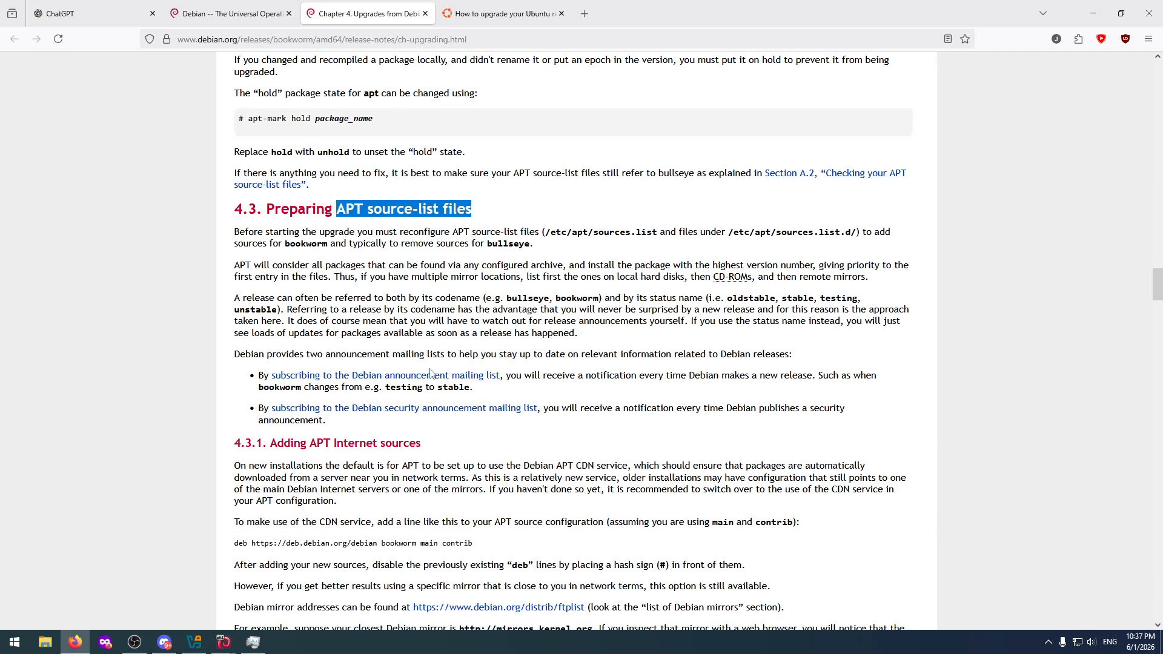
scroll(329, 420, "down", 1)
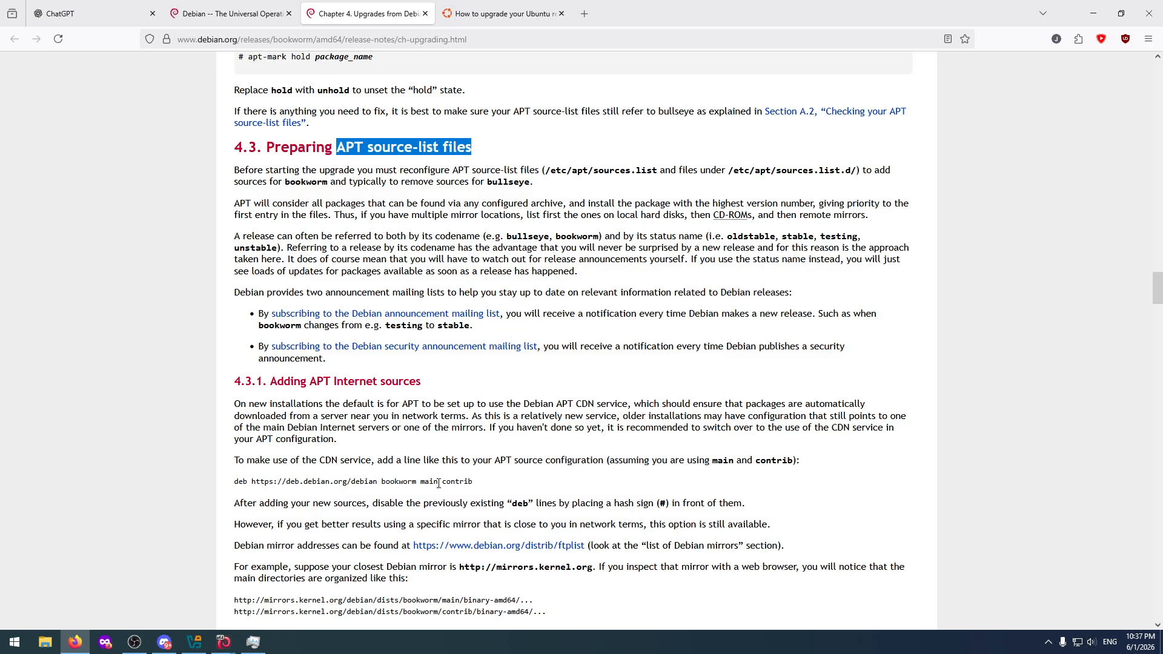
scroll(524, 459, "down", 2)
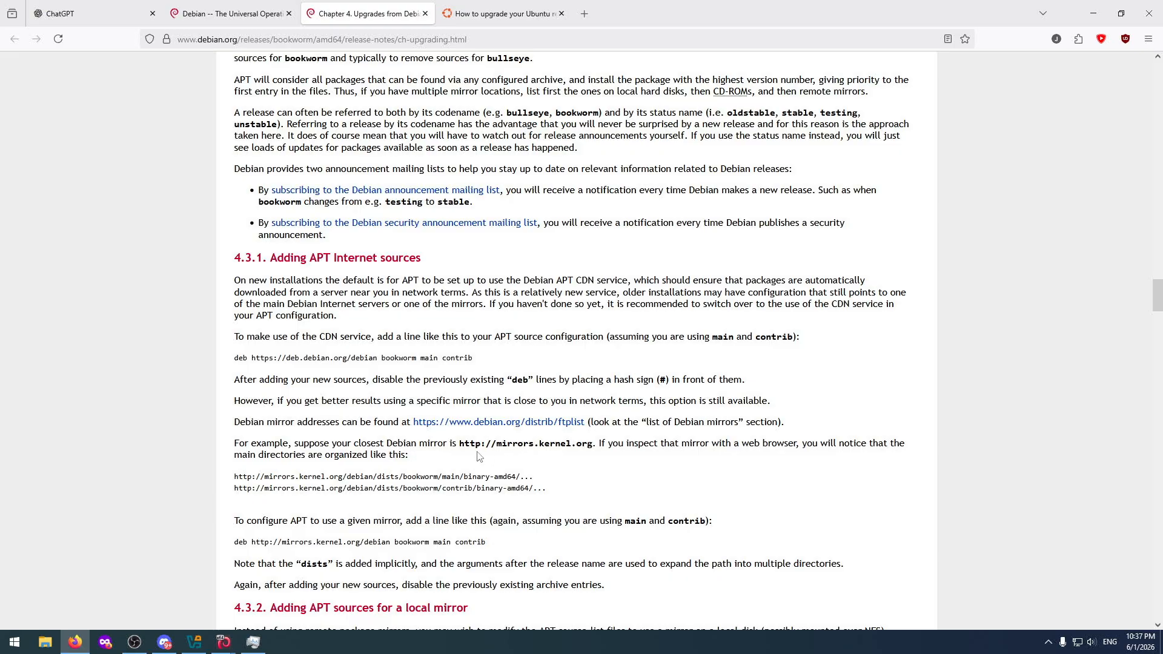
scroll(382, 463, "down", 2)
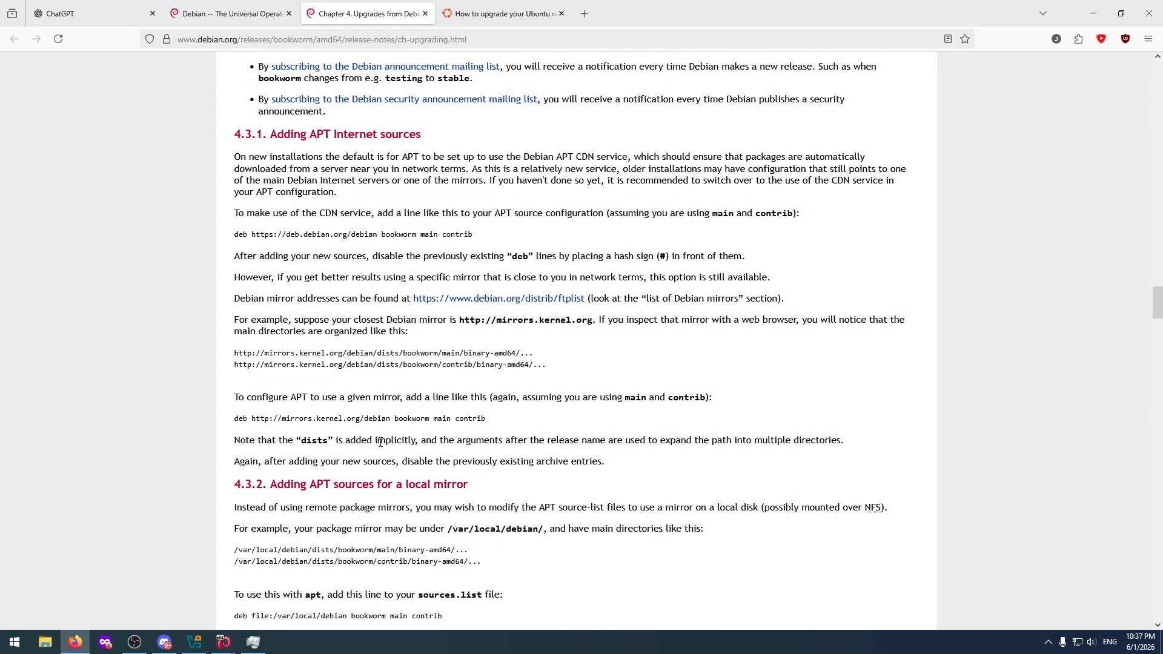
scroll(380, 442, "down", 1)
Close the VirtualBox Manager, bring up the UbuntuTest machine and unlock its session with the account password.
mouse_move(224, 642)
left_click(191, 589)
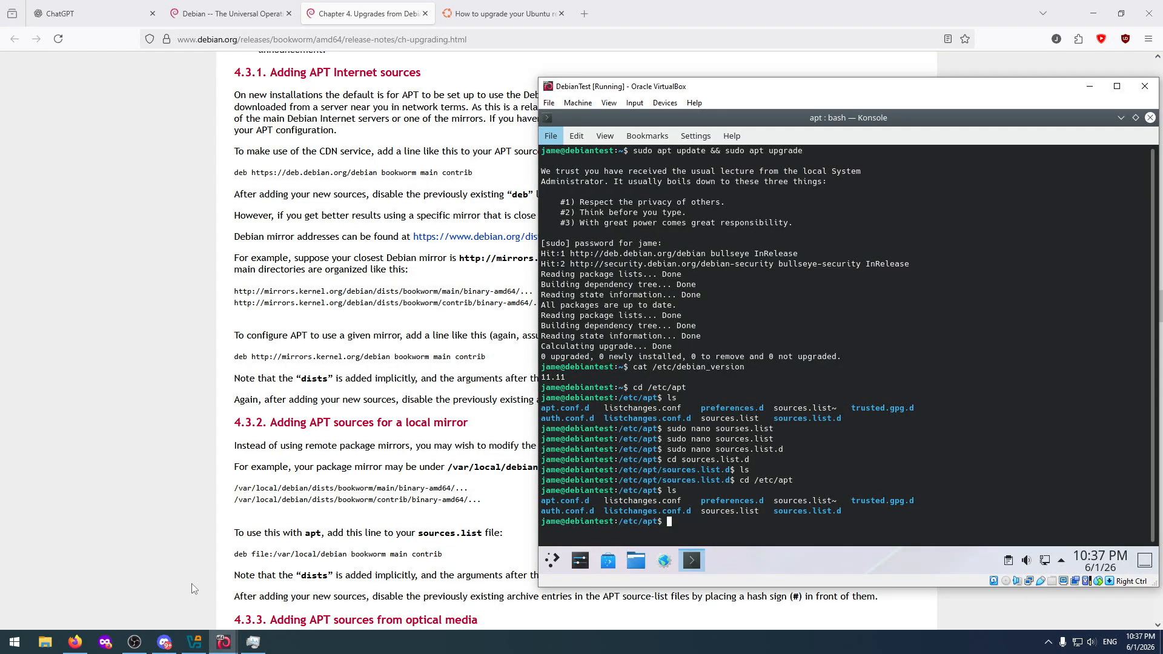
left_click(194, 643)
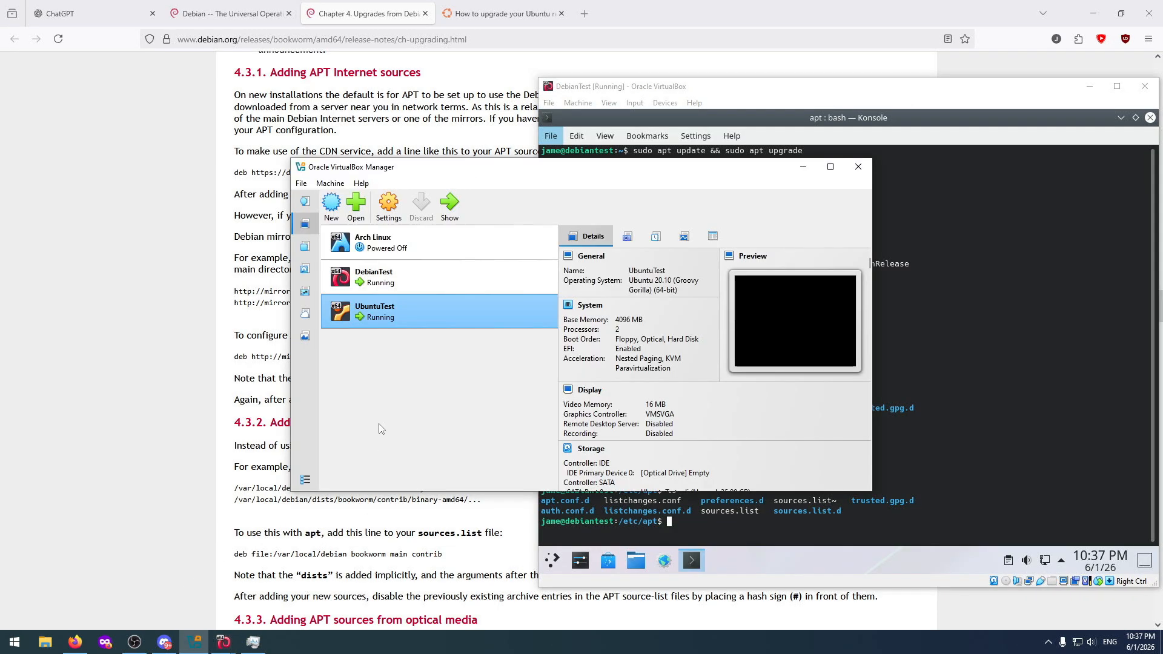
left_click(858, 166)
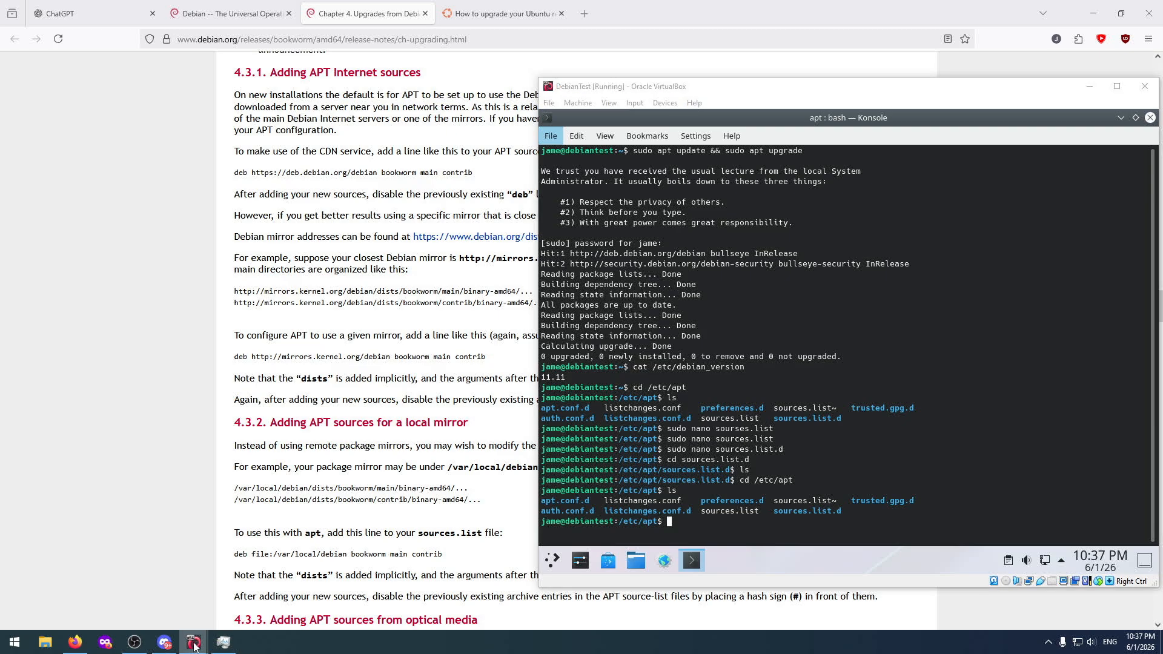
mouse_move(194, 645)
left_click(242, 601)
left_click(306, 344)
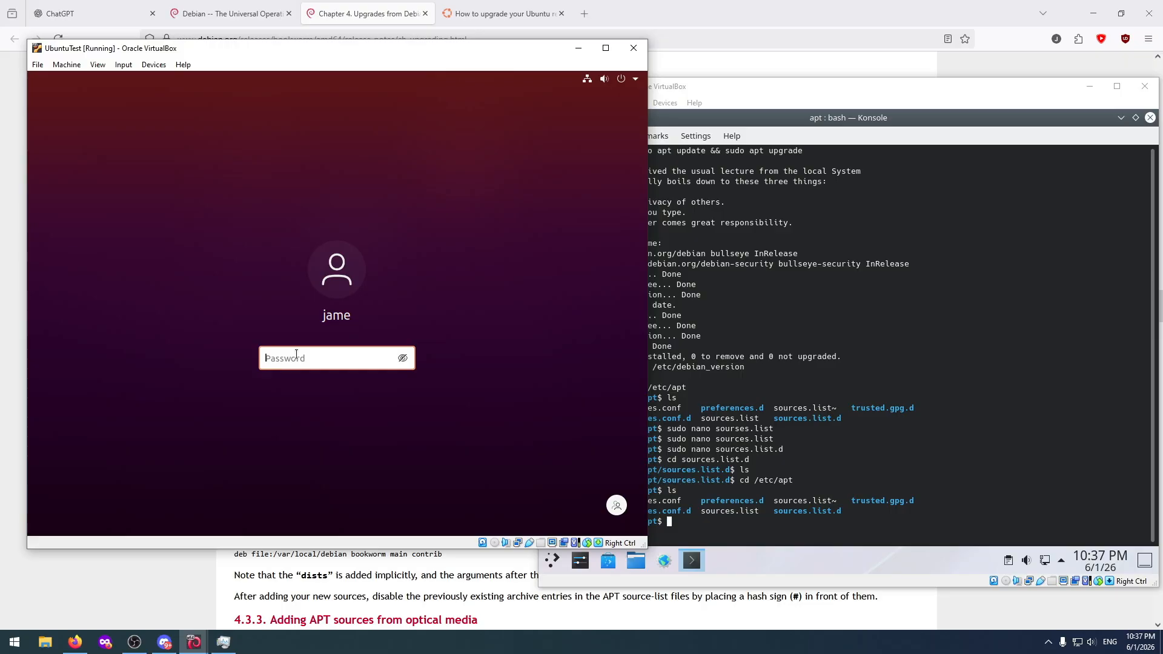
type("********")
key("Return")
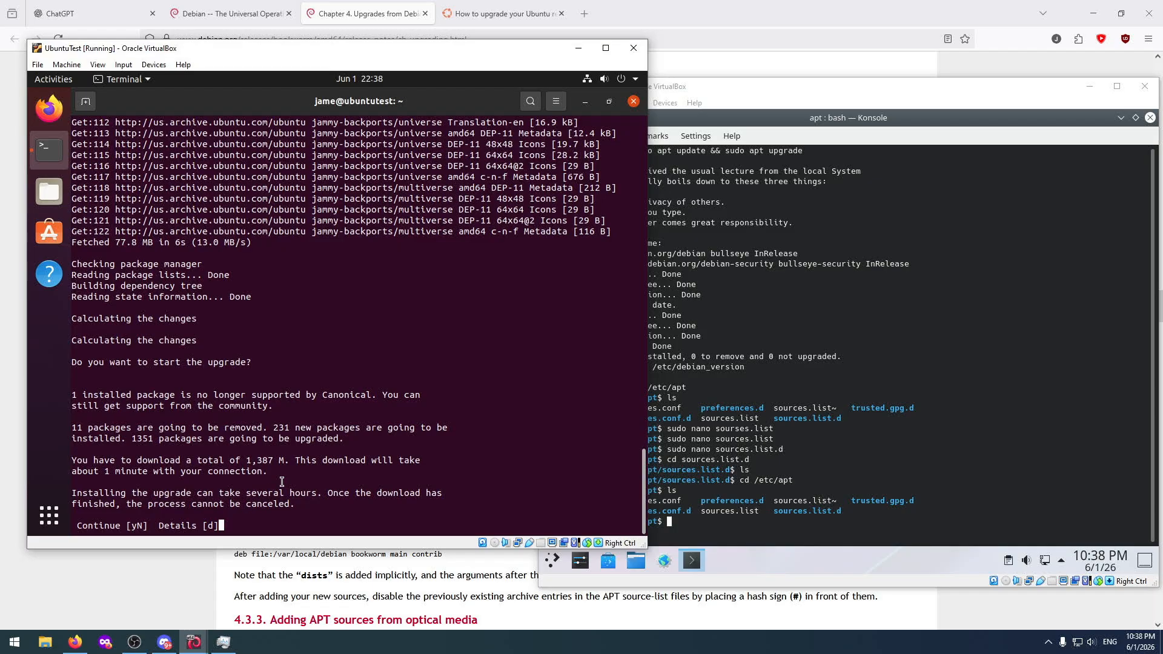
Agree to start the Ubuntu release upgrade in the terminal by answering y.
type("y")
key("Return")
type("y")
key("Return")
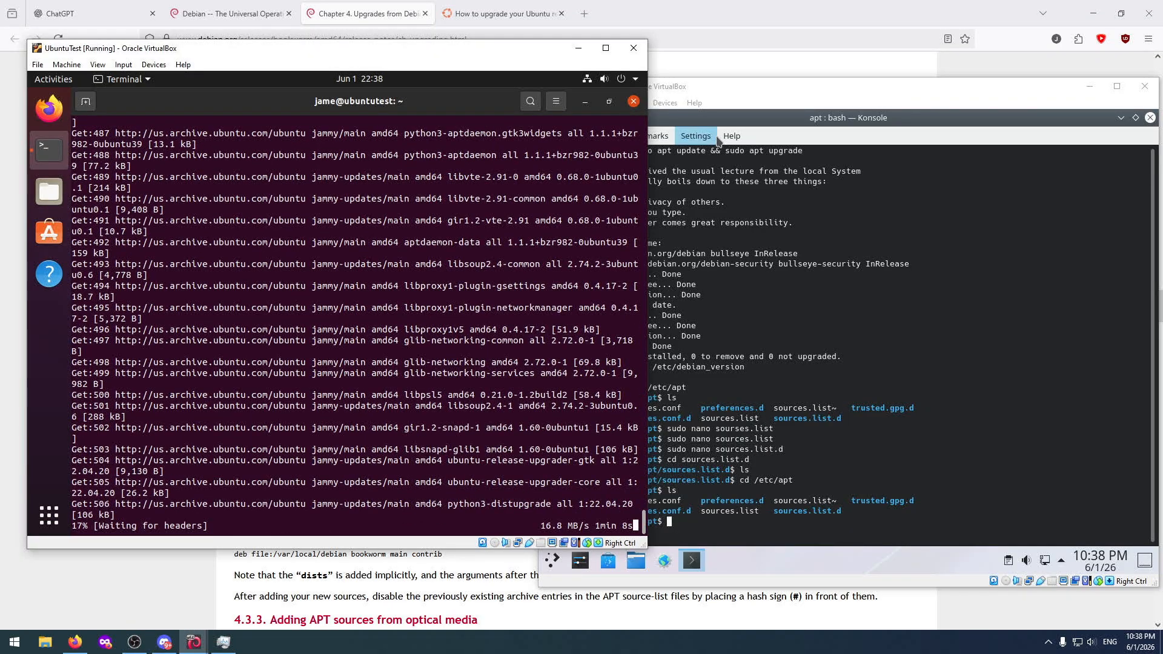
Switch back to the Debian release notes in the browser and read the sections on local mirror and optical media APT sources.
left_click(728, 93)
left_click(727, 28)
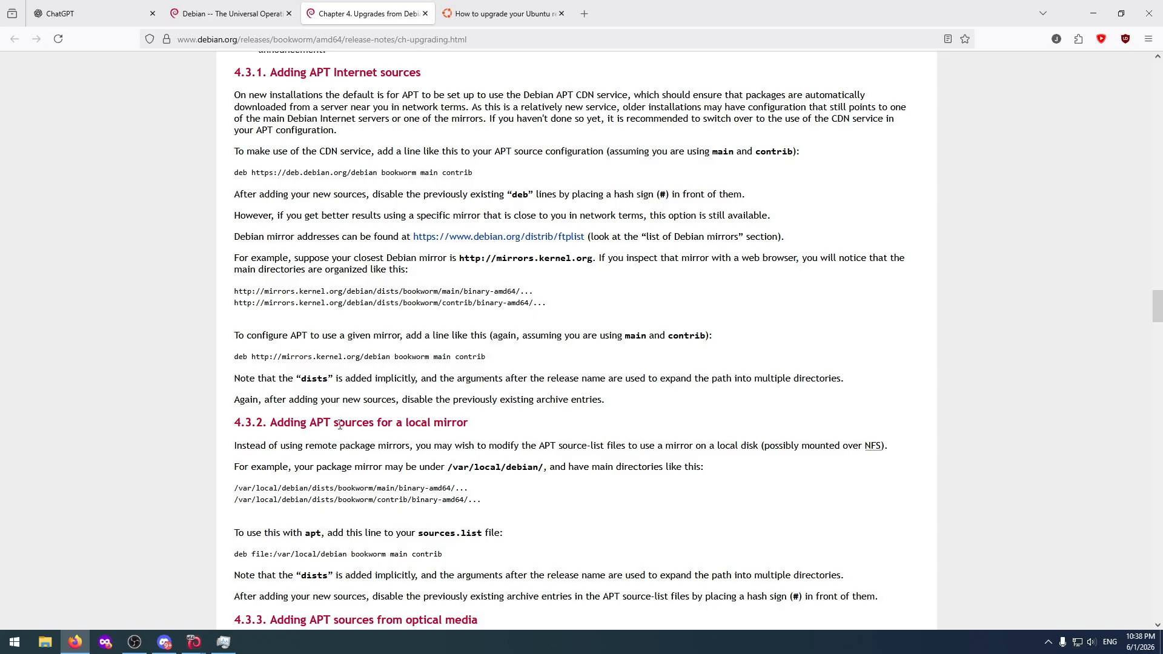
left_click_drag(272, 424, 482, 422)
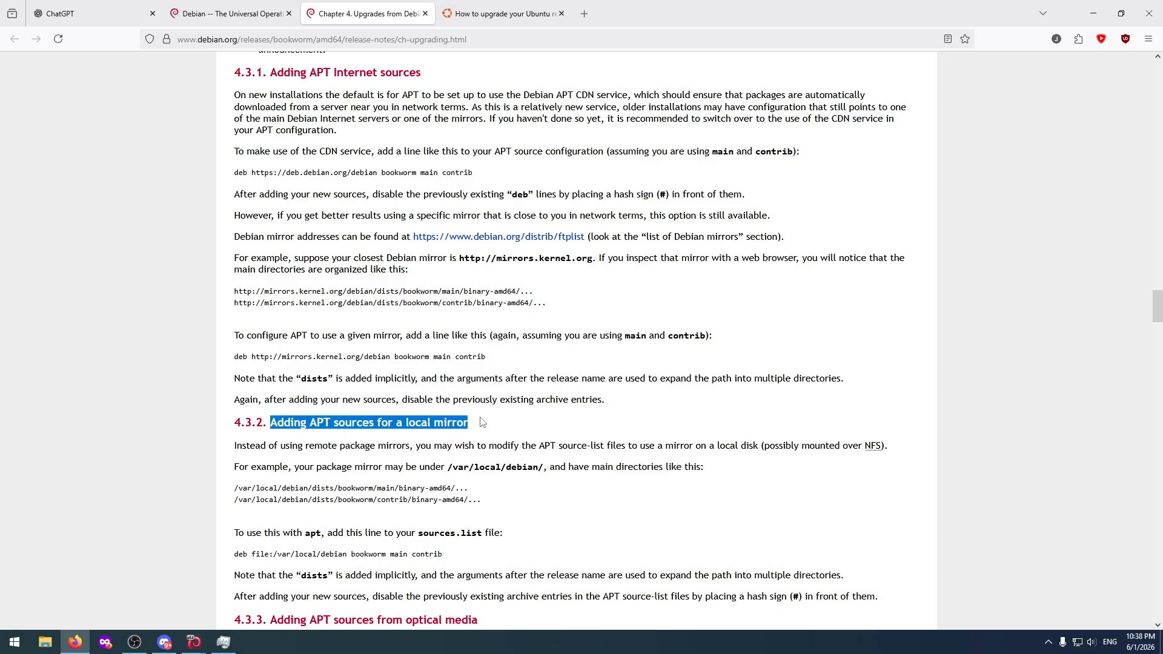
left_click(469, 462)
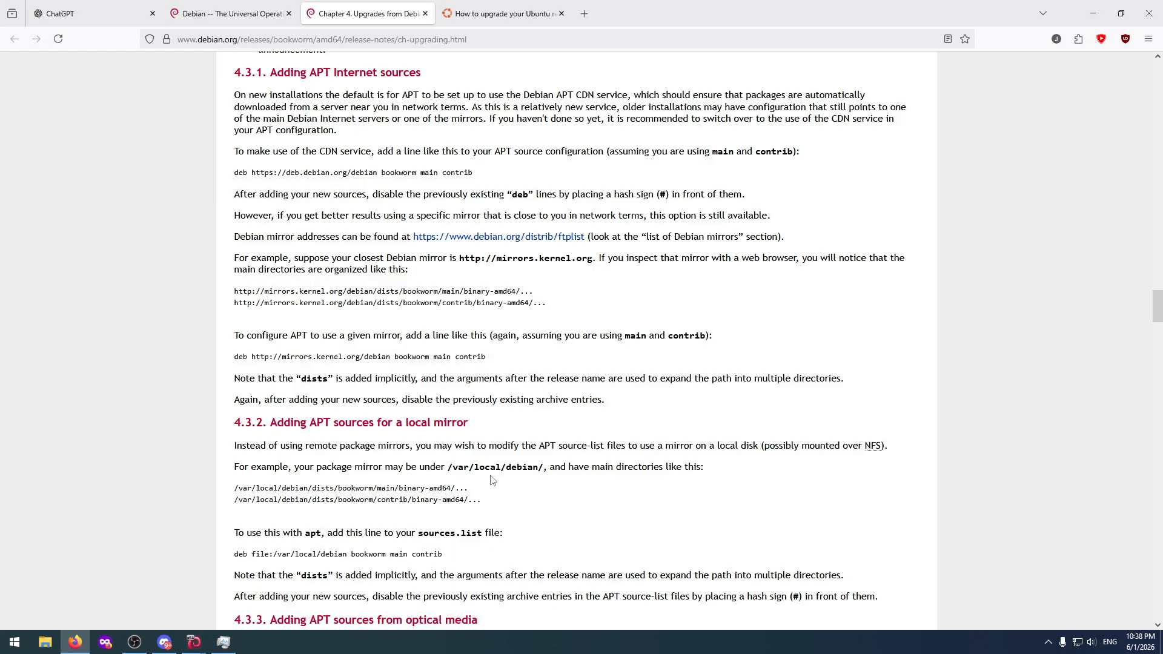
scroll(491, 479, "down", 3)
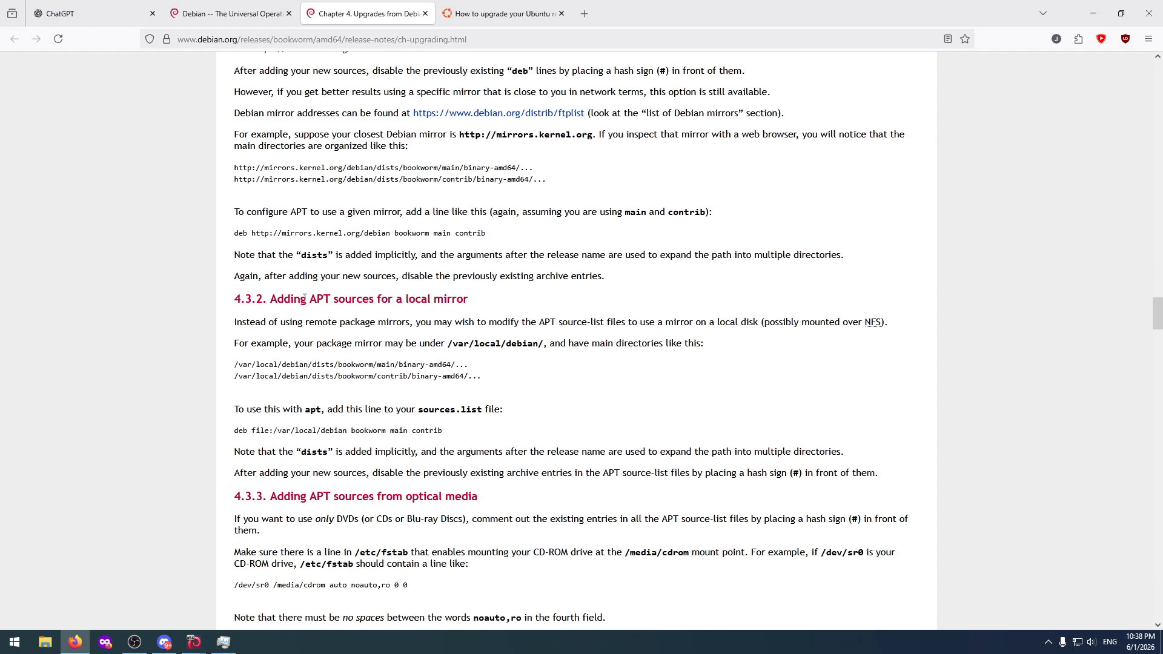
left_click_drag(293, 301, 472, 309)
left_click(297, 300)
left_click_drag(295, 495, 494, 497)
scroll(490, 476, "down", 7)
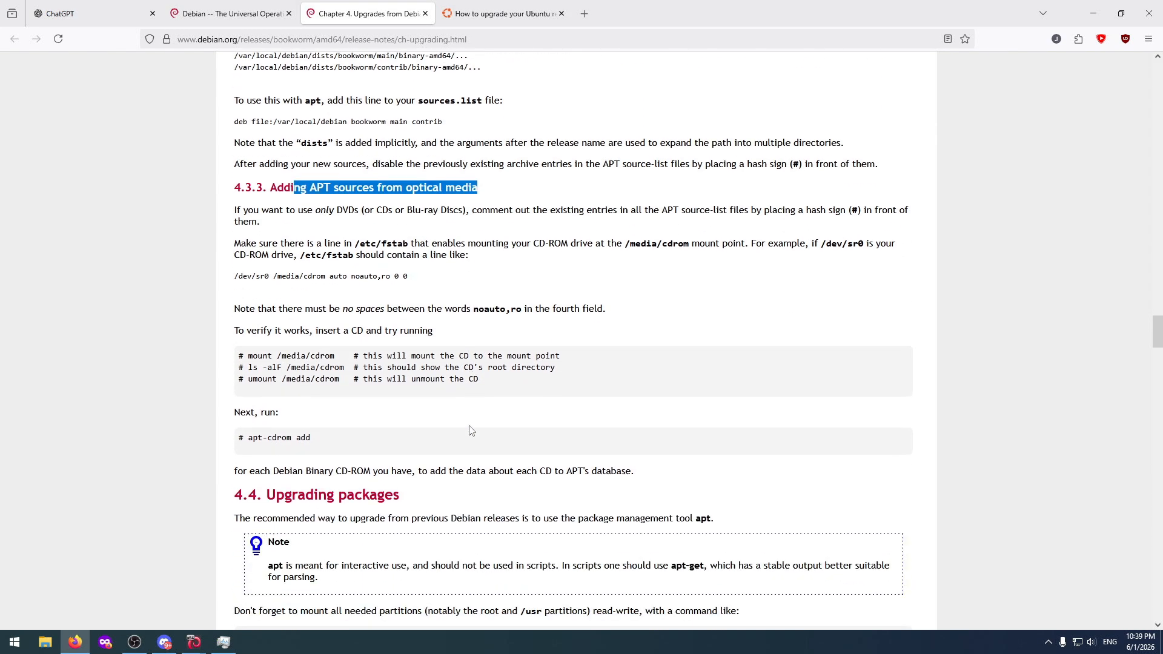
Read section 4.4 on upgrading packages, covering session recording, updating the package list with apt update and disk space requirements.
scroll(472, 430, "down", 3)
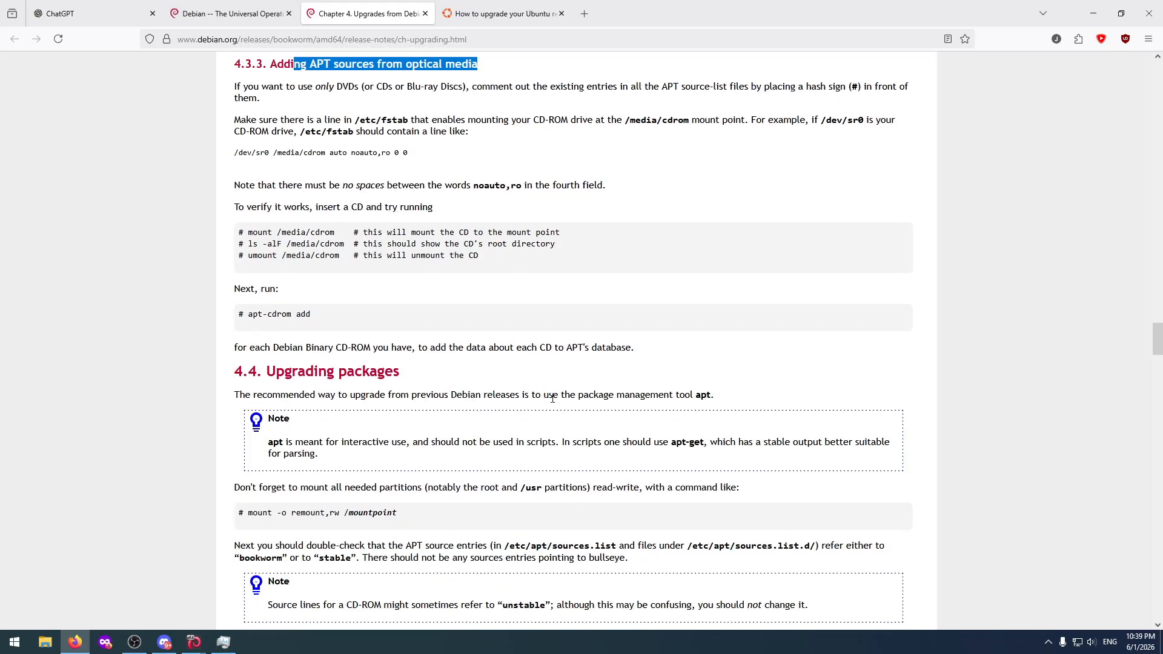
scroll(557, 400, "down", 3)
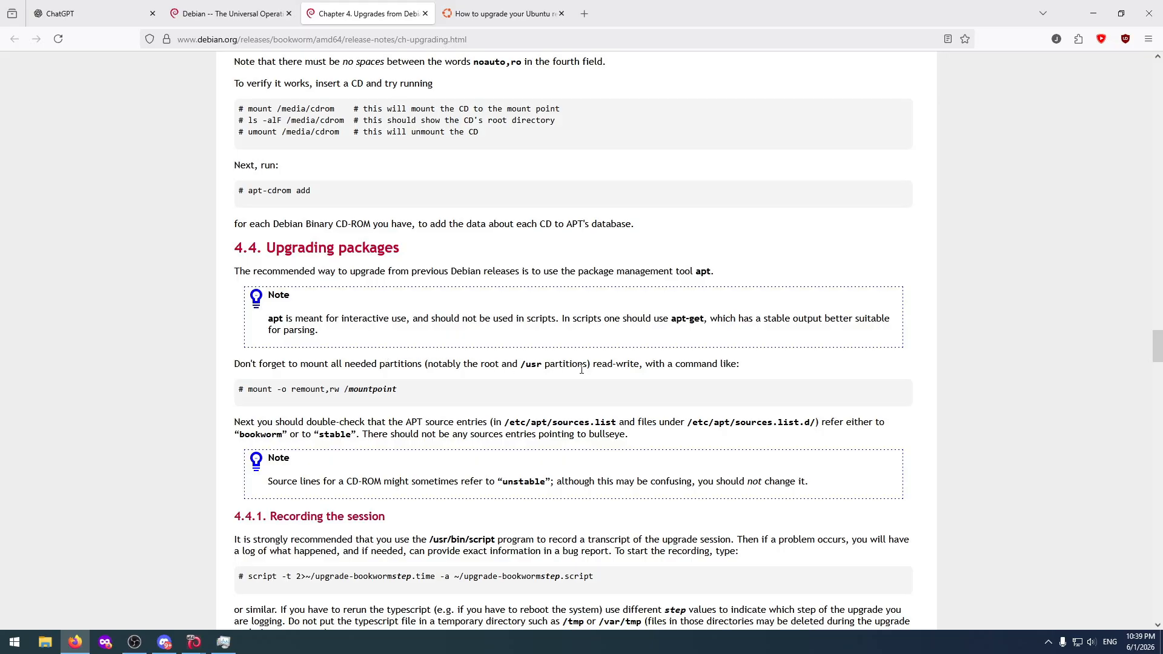
scroll(481, 412, "down", 3)
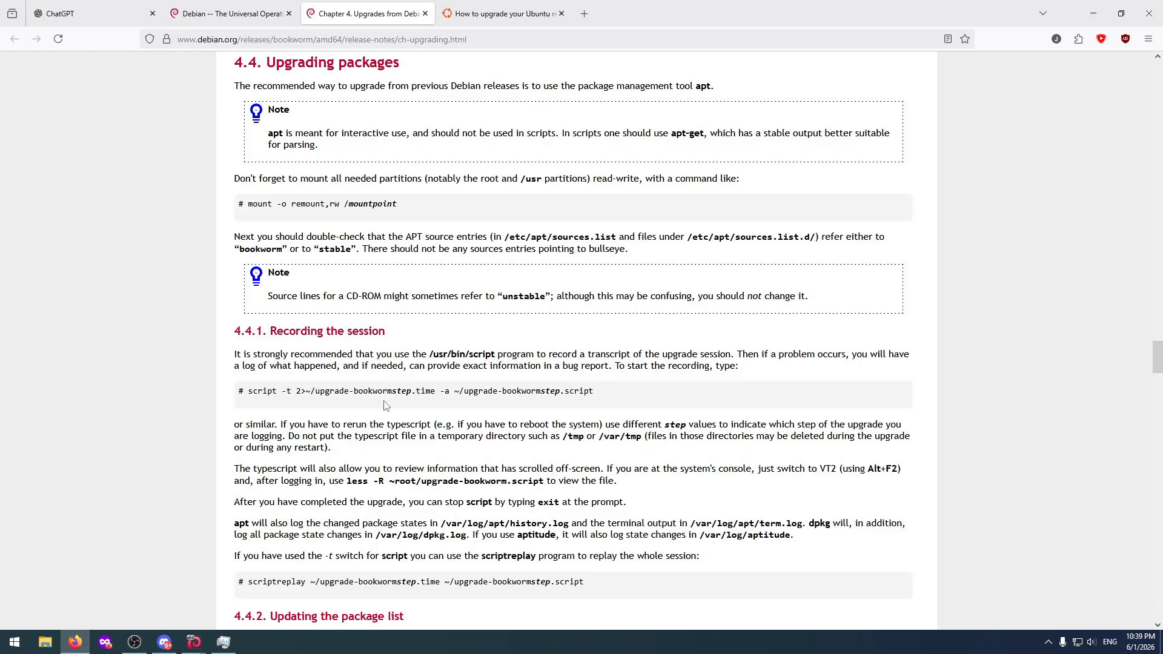
scroll(531, 395, "down", 2)
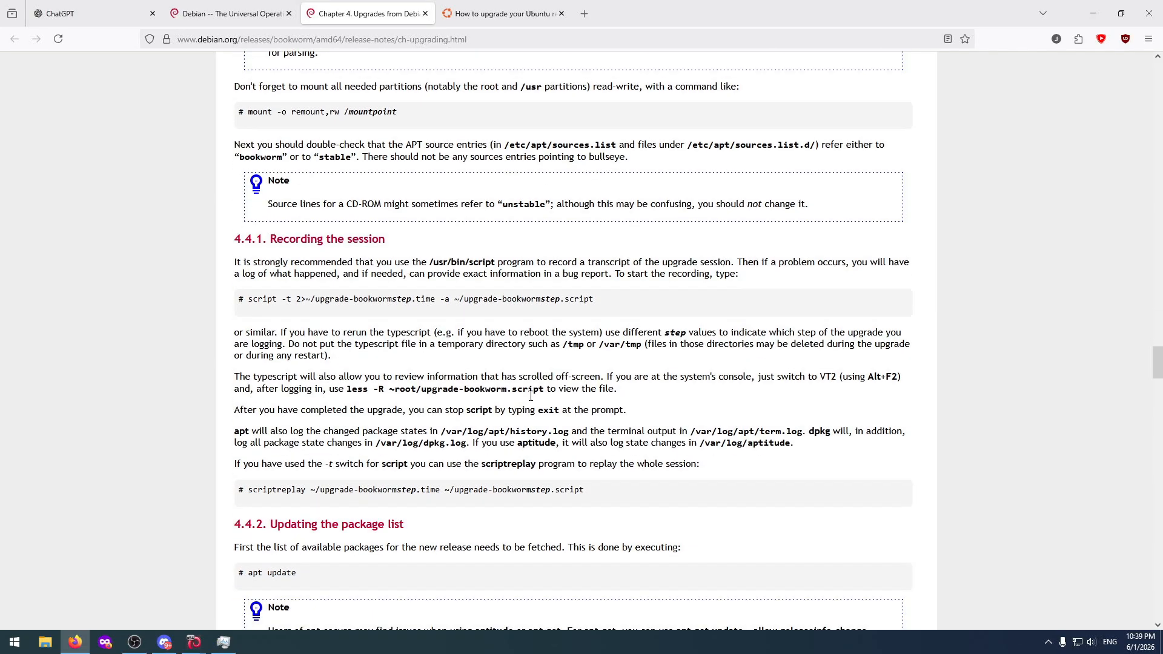
scroll(531, 395, "down", 3)
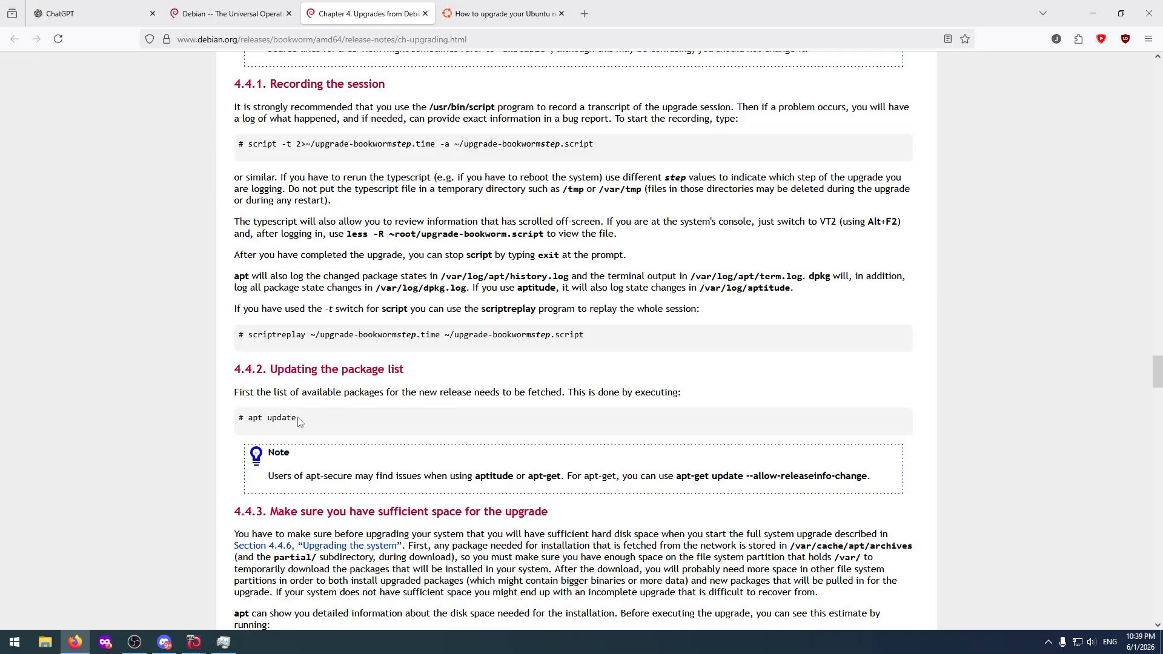
left_click_drag(299, 419, 248, 419)
scroll(358, 406, "down", 3)
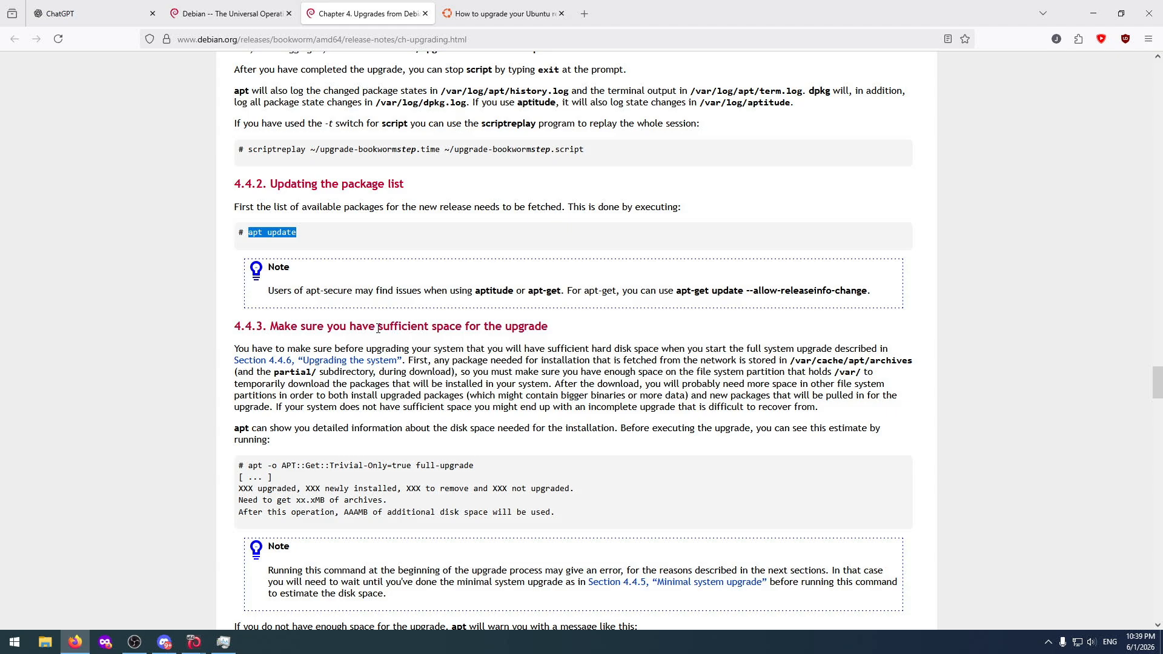
scroll(378, 328, "down", 4)
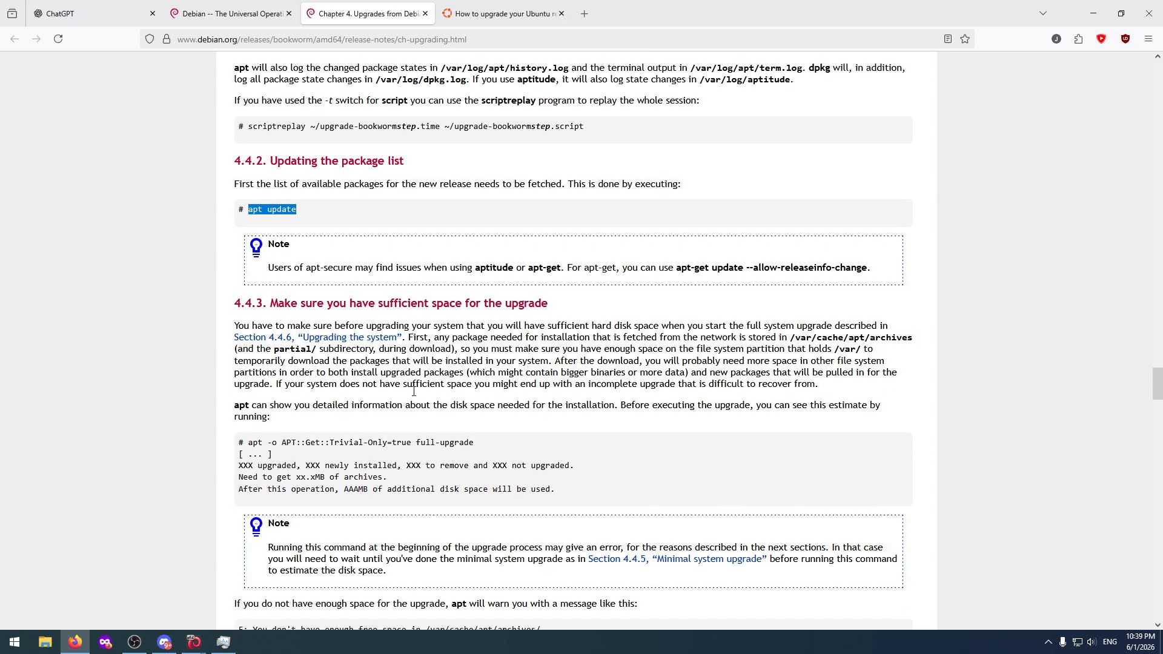
scroll(415, 395, "up", 12)
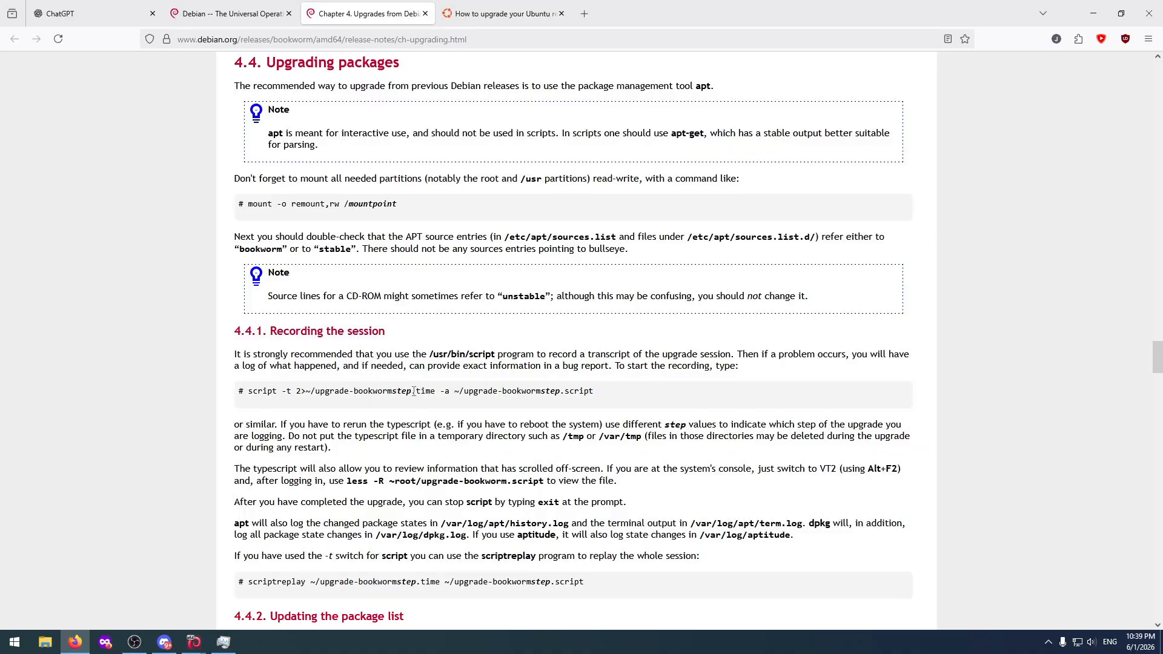
scroll(277, 568, "down", 1)
Switch to the DebianTest machine, view listchanges.conf in nano and exit without changes.
mouse_move(191, 643)
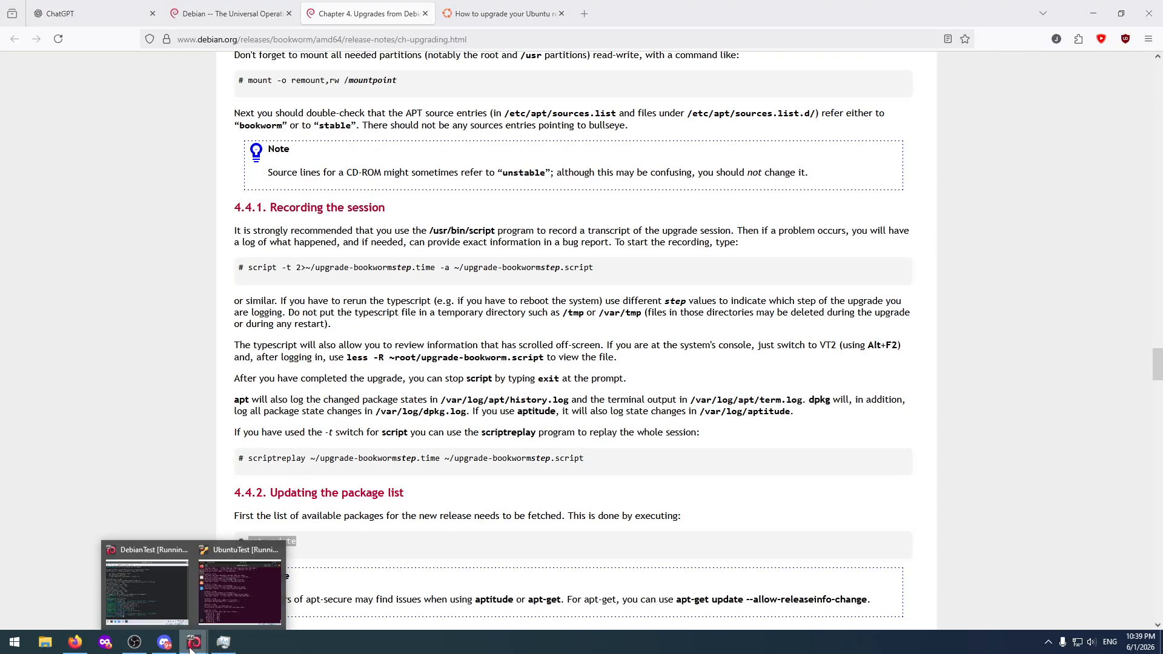
left_click(176, 594)
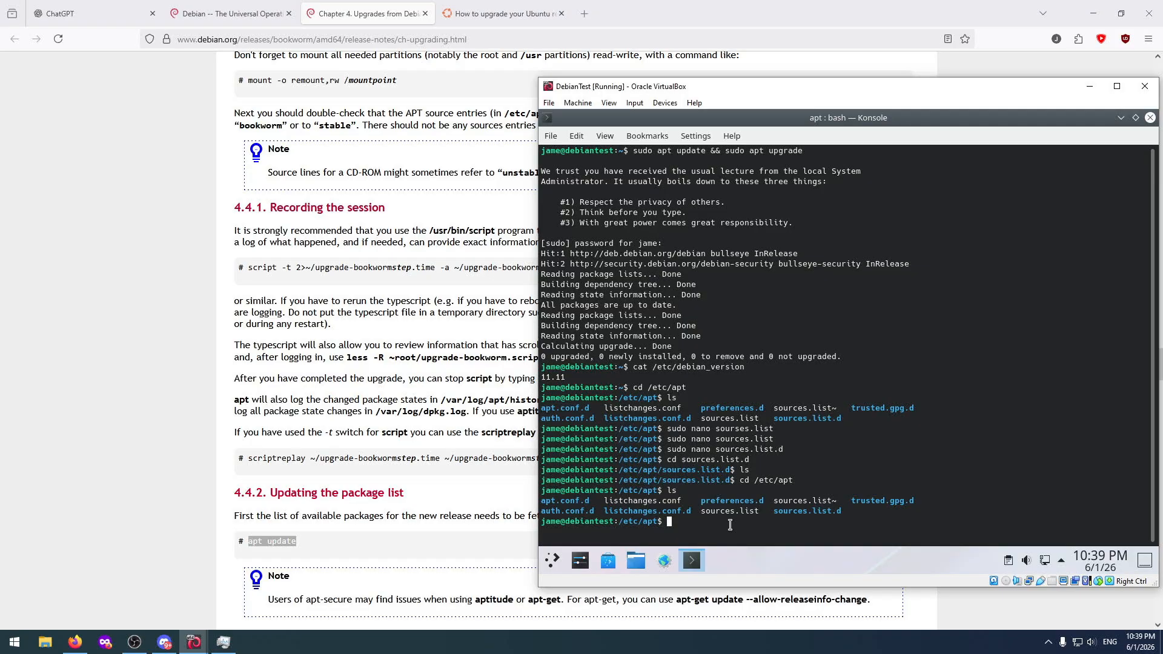
type("nano apt.con")
key("BackSpace")
key("BackSpace")
key("BackSpace")
key("BackSpace")
key("BackSpace")
key("BackSpace")
key("BackSpace")
type("listchanges.conf")
key("Return")
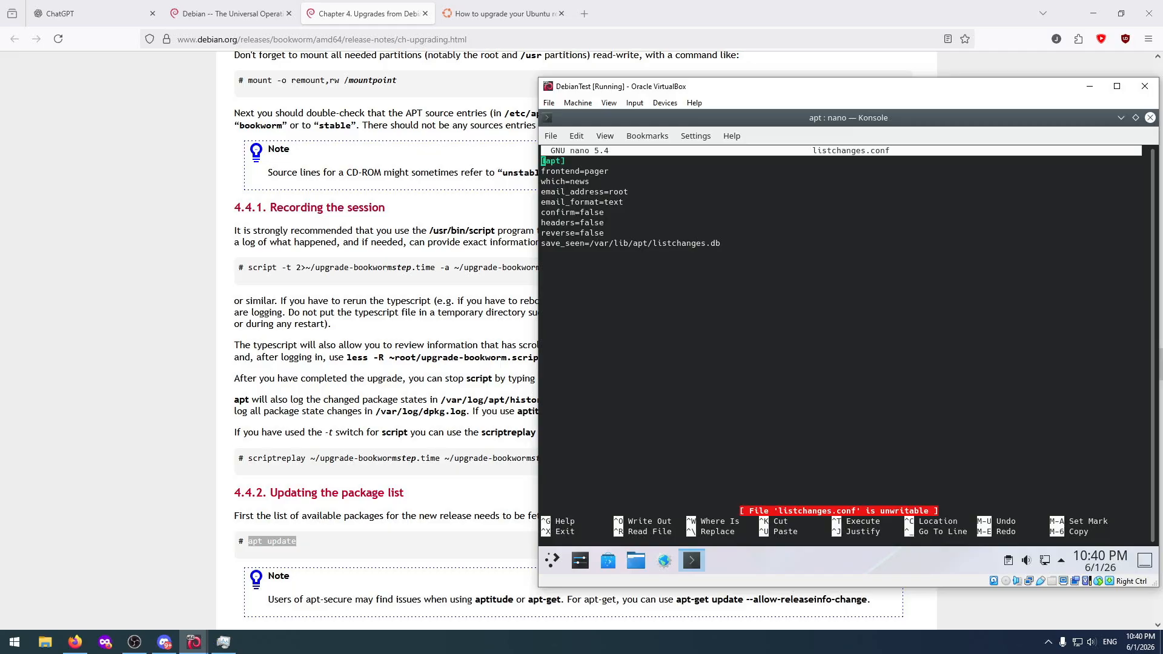
key("ctrl+x")
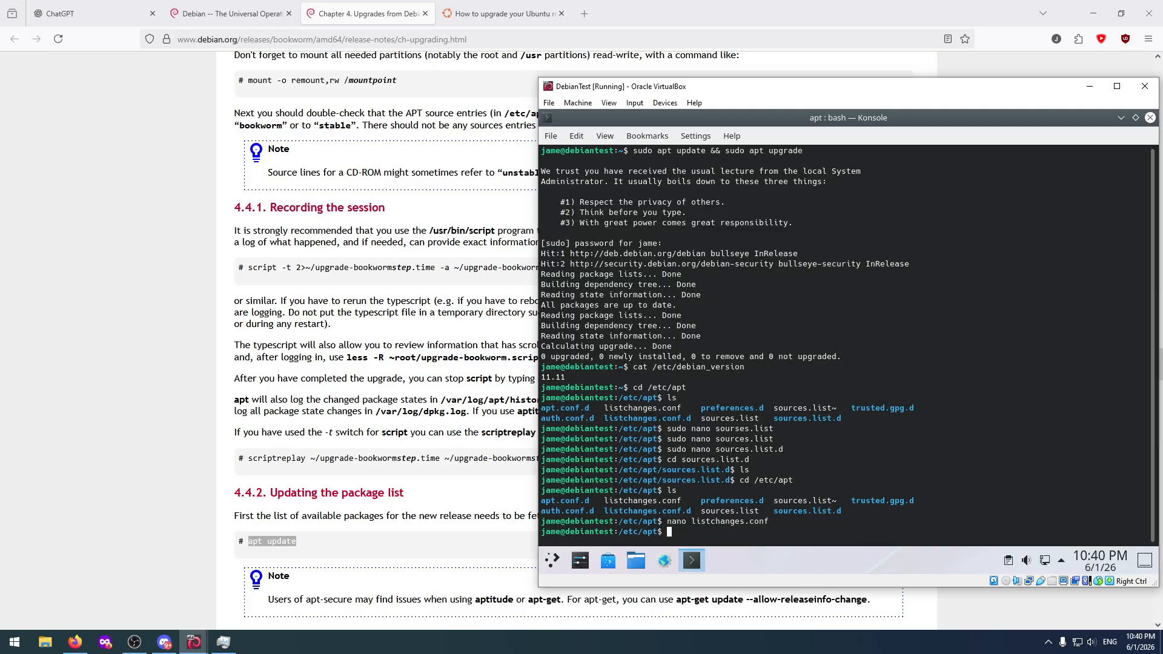
View the backup file sources.list~ in nano and exit without changes.
type("nano sources.list`")
key("BackSpace")
type("~")
key("Return")
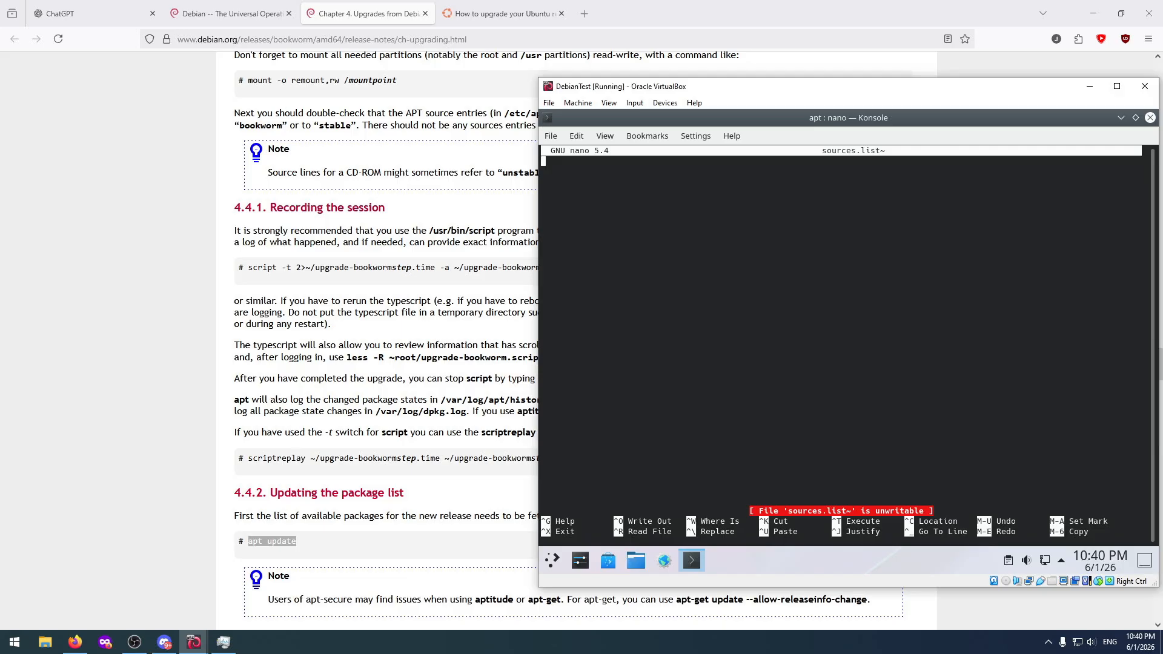
key("ctrl+x")
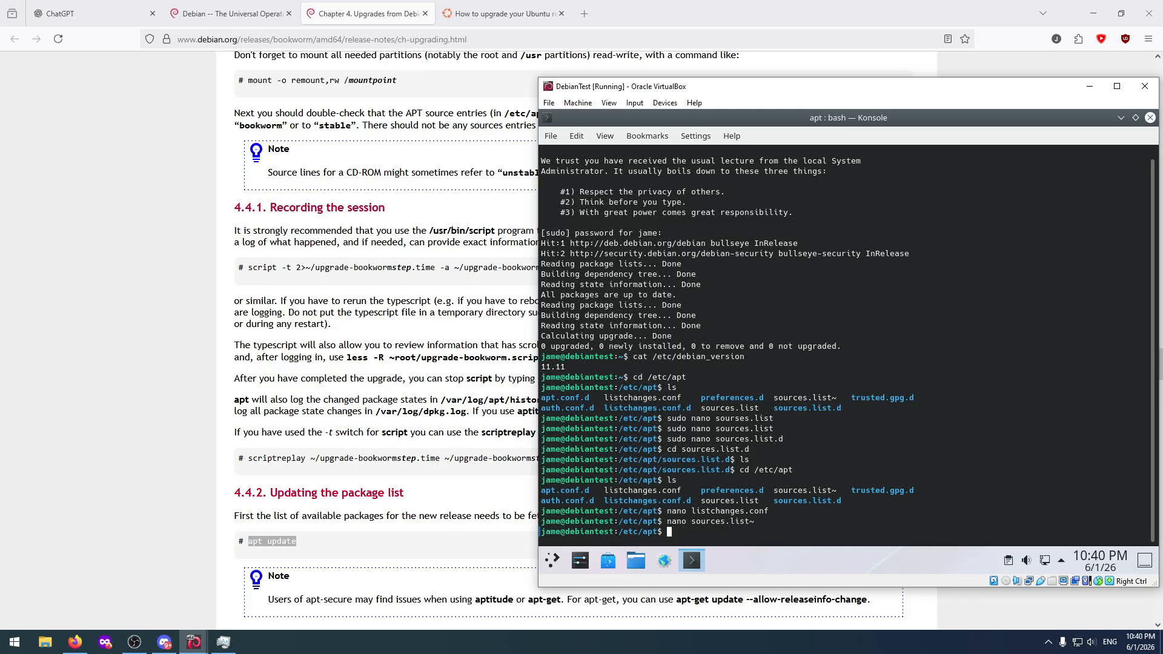
Leave /etc/apt, return to the home directory and clear the terminal.
key("Up")
key("Up")
key("Up")
key("Down")
key("Down")
key("Down")
type("cd /")
key("Return")
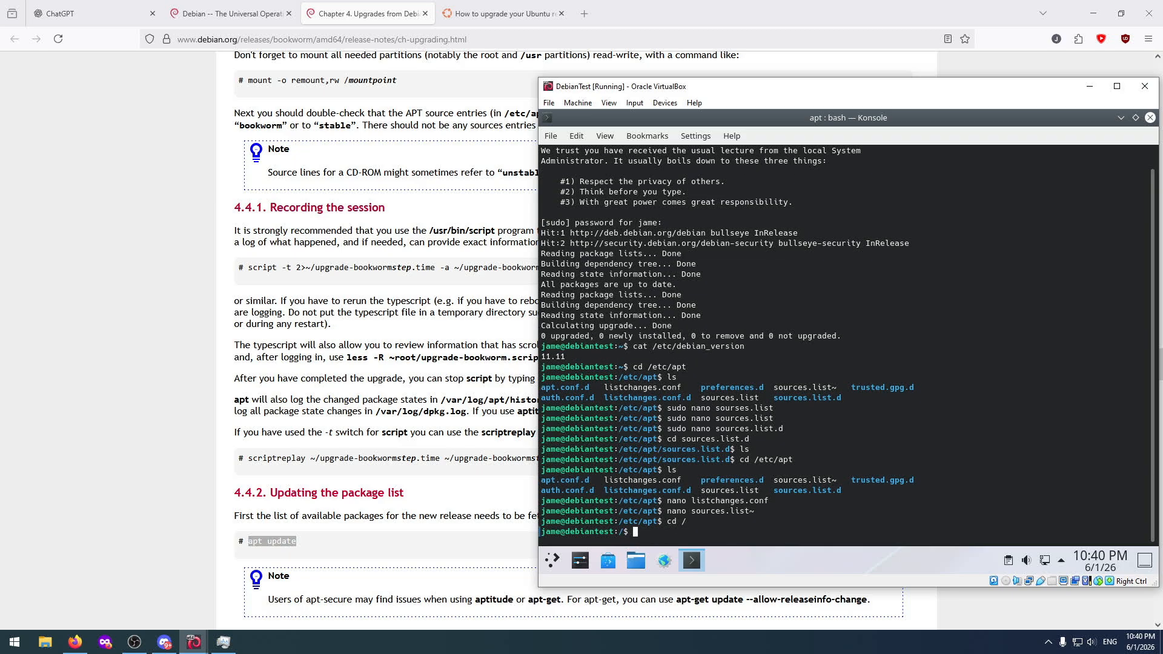
type("cd")
key("Return")
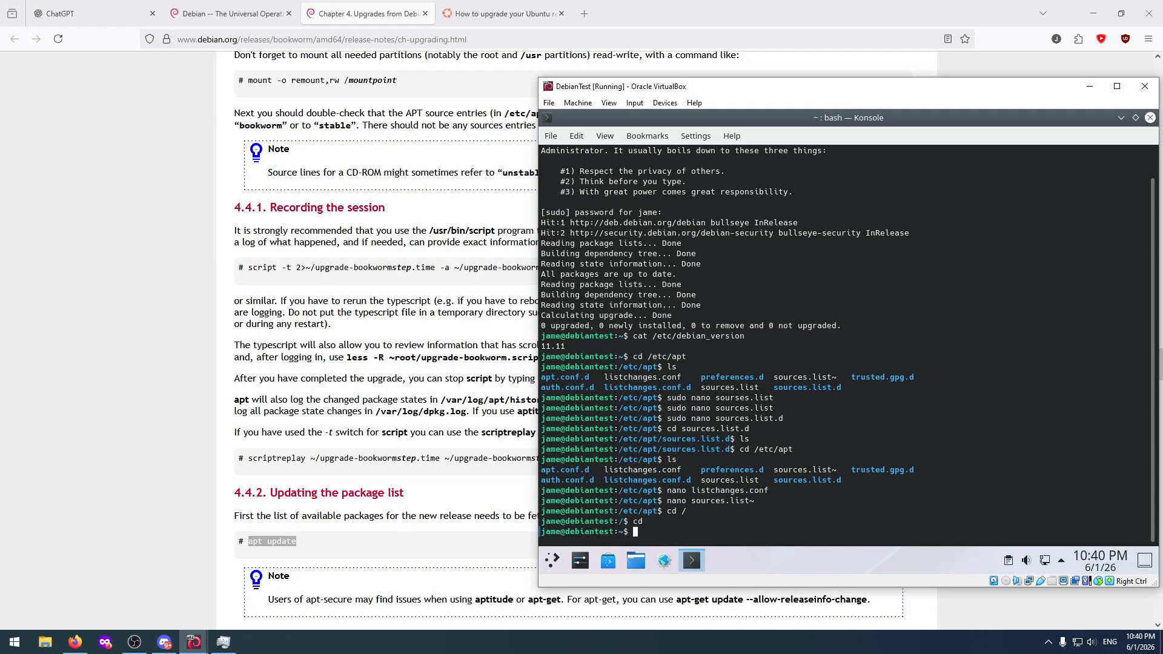
type("clear")
key("Return")
Refresh the Debian package lists with sudo apt update.
type("su")
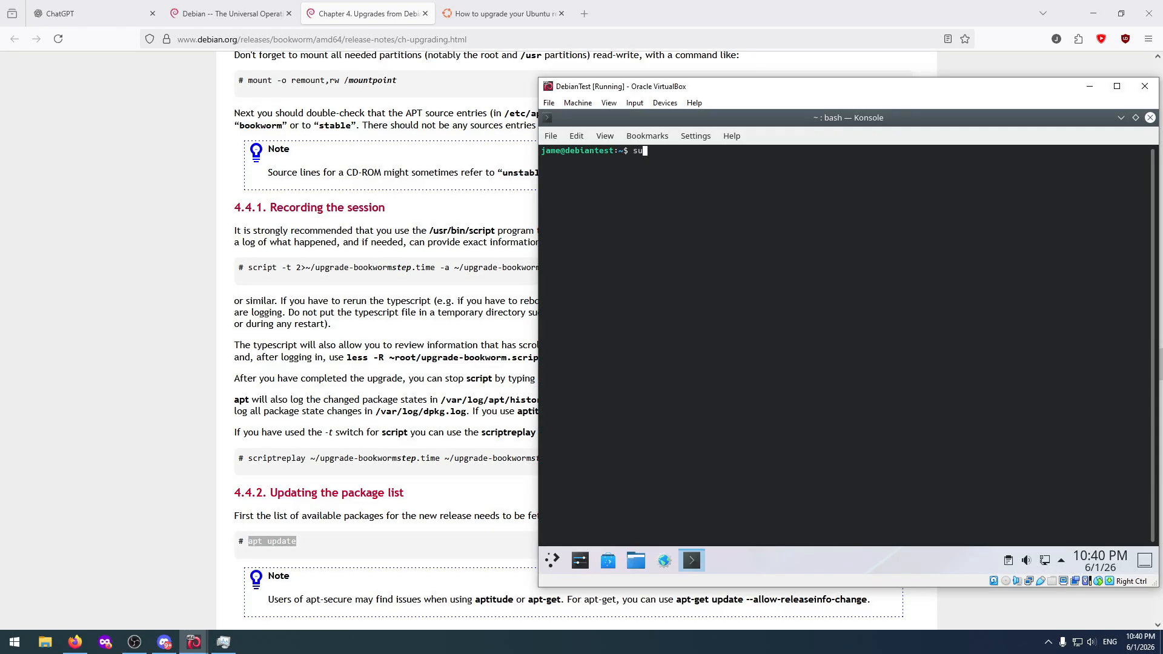
type("do apt update")
key("Return")
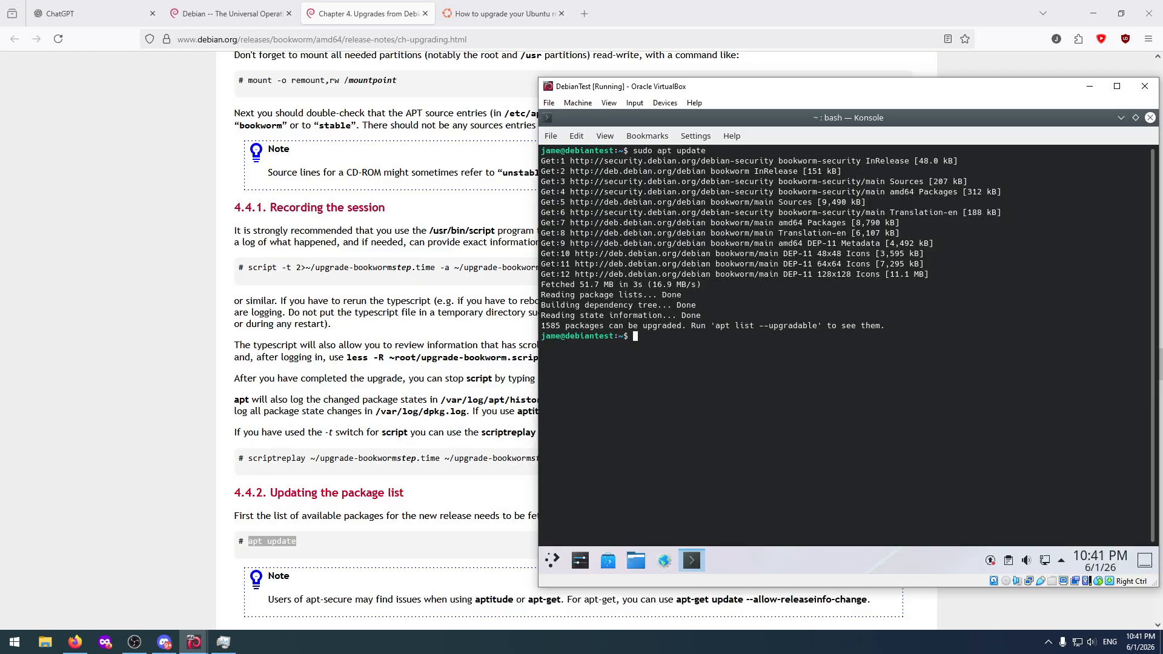
Start the Debian package upgrade with sudo apt upgrade and agree to continue.
type("sudo apt upgrade")
key("Return")
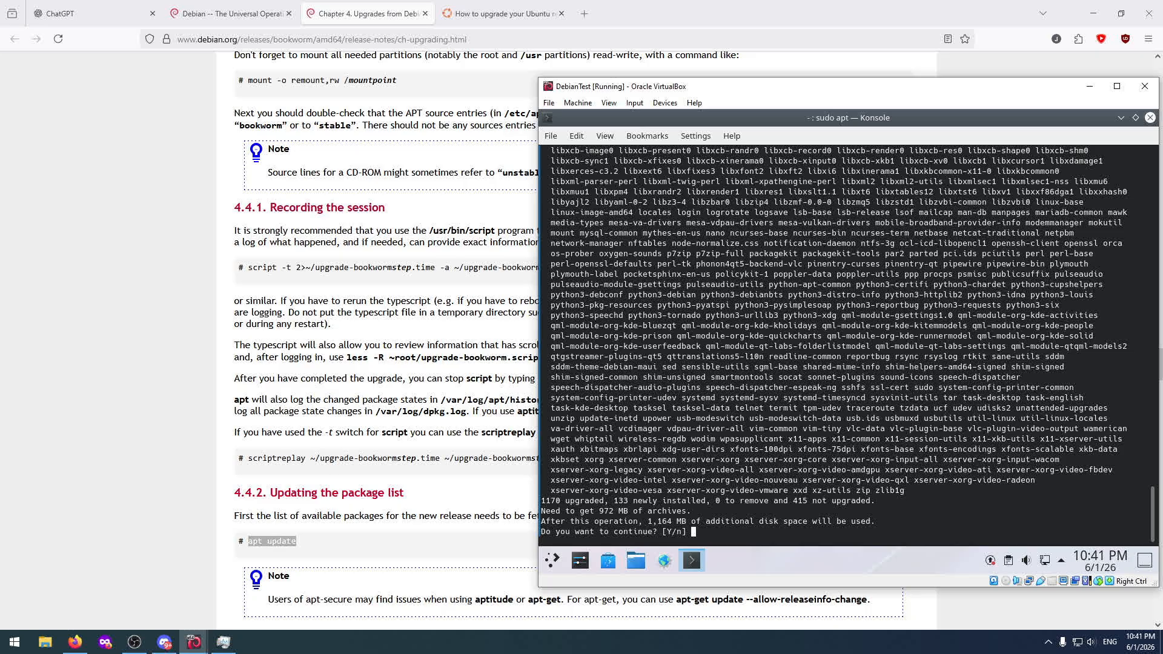
type("y")
key("Return")
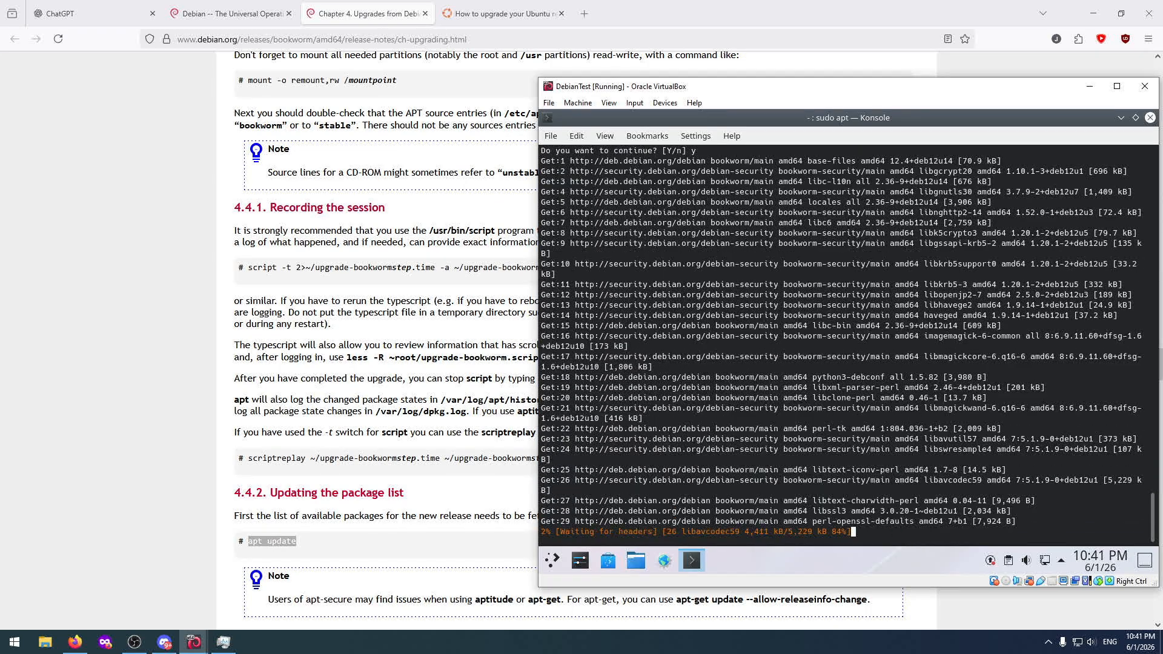
Check the release upgrade's progress on the UbuntuTest machine and return to the DebianTest machine.
mouse_move(194, 643)
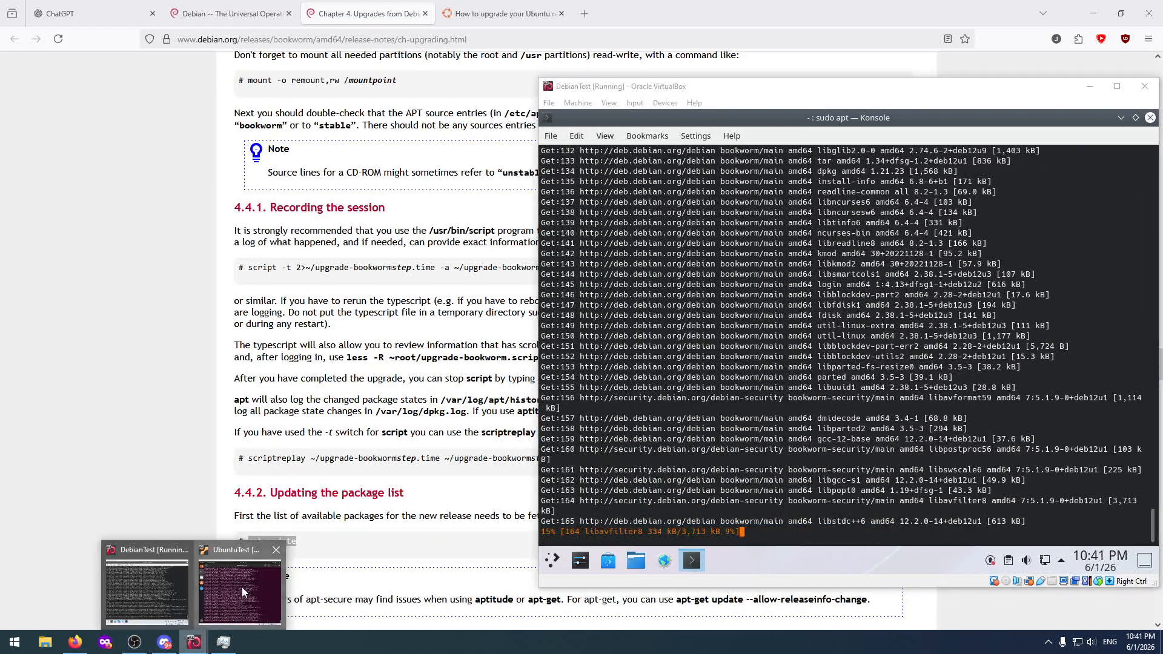
left_click(242, 587)
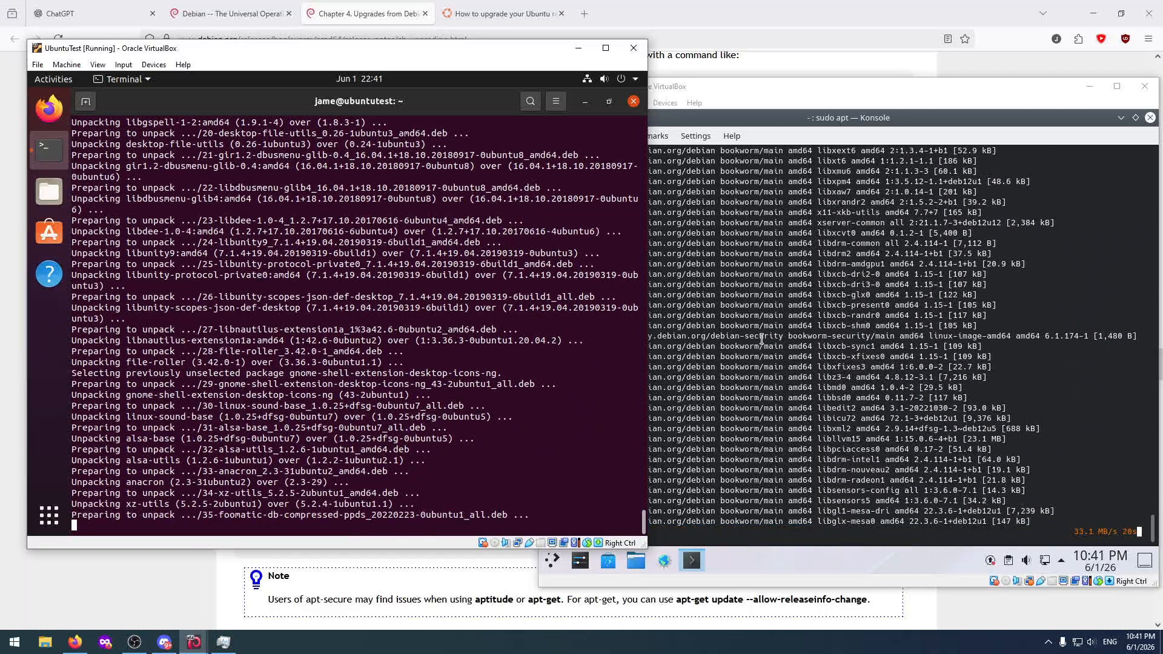
left_click(1038, 359)
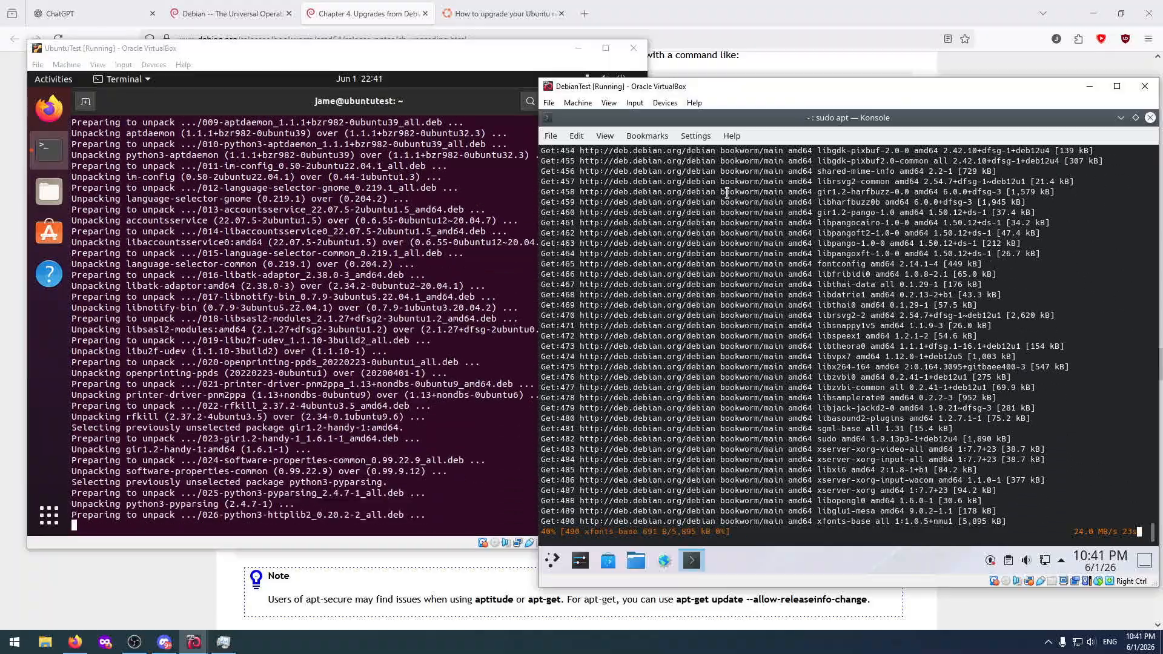
Switch to the bookworm release notes in Firefox and read sections 4.4.2 to 4.4.6 on disk space, minimal upgrade and full upgrade.
left_click(377, 6)
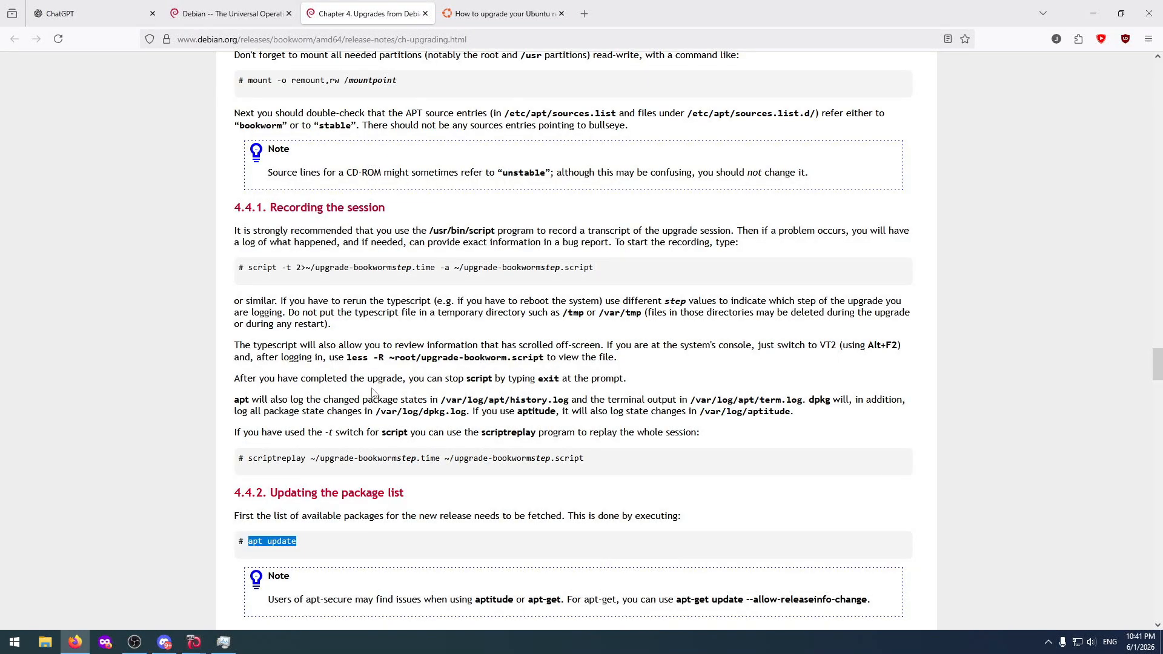
scroll(379, 412, "down", 4)
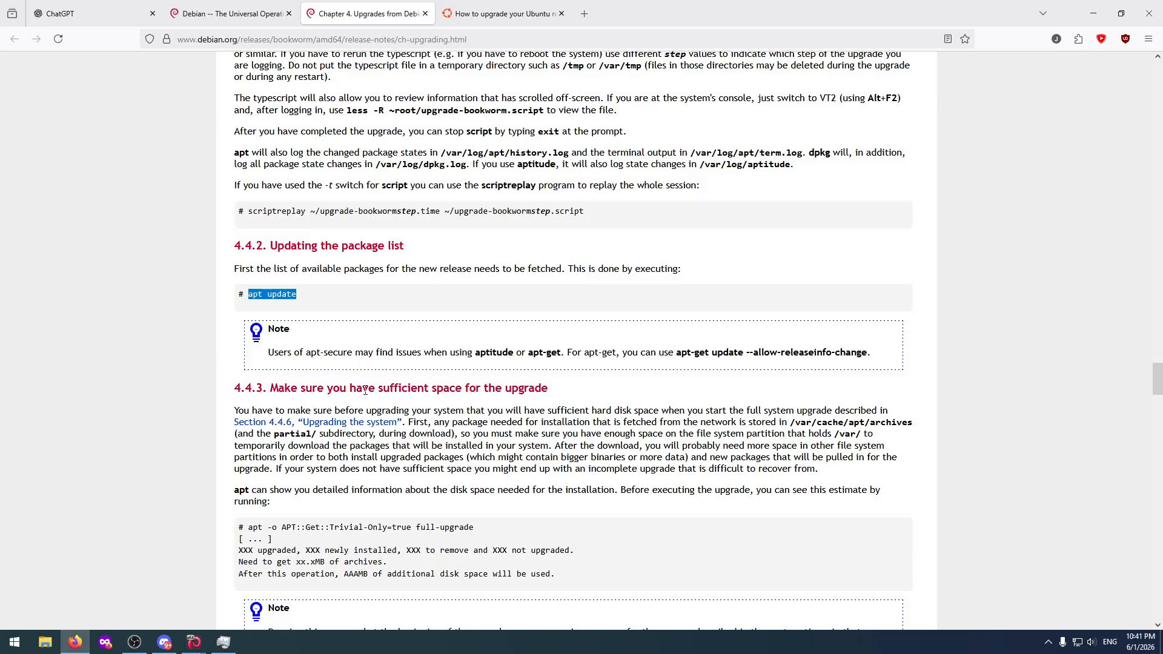
scroll(365, 391, "down", 9)
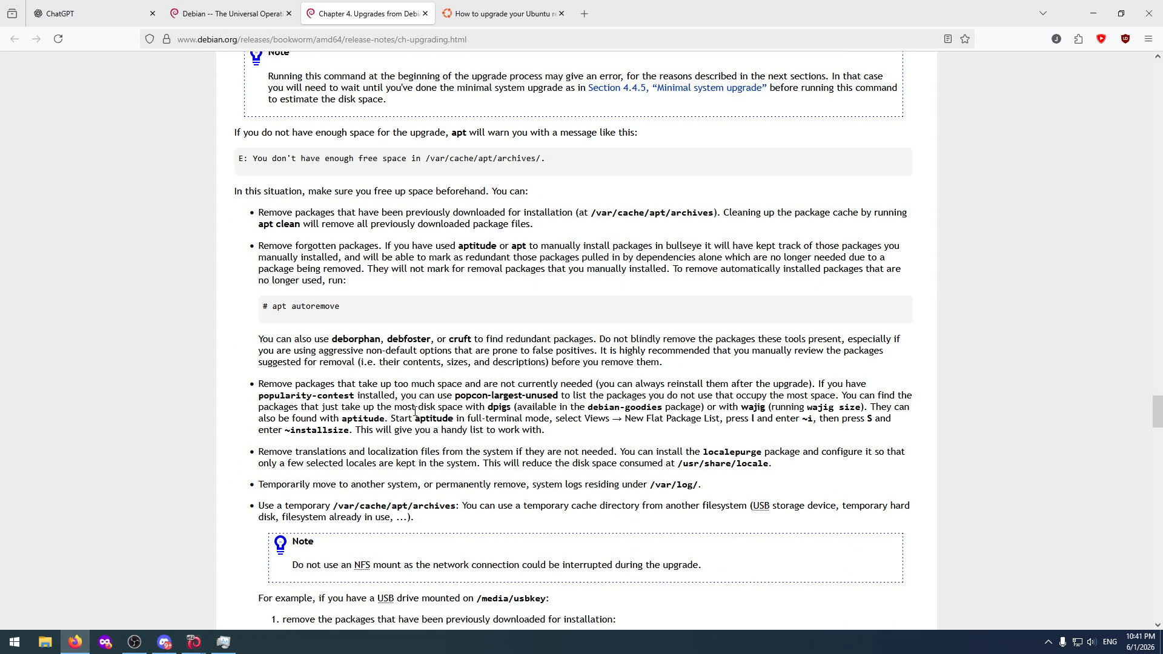
scroll(416, 412, "down", 2)
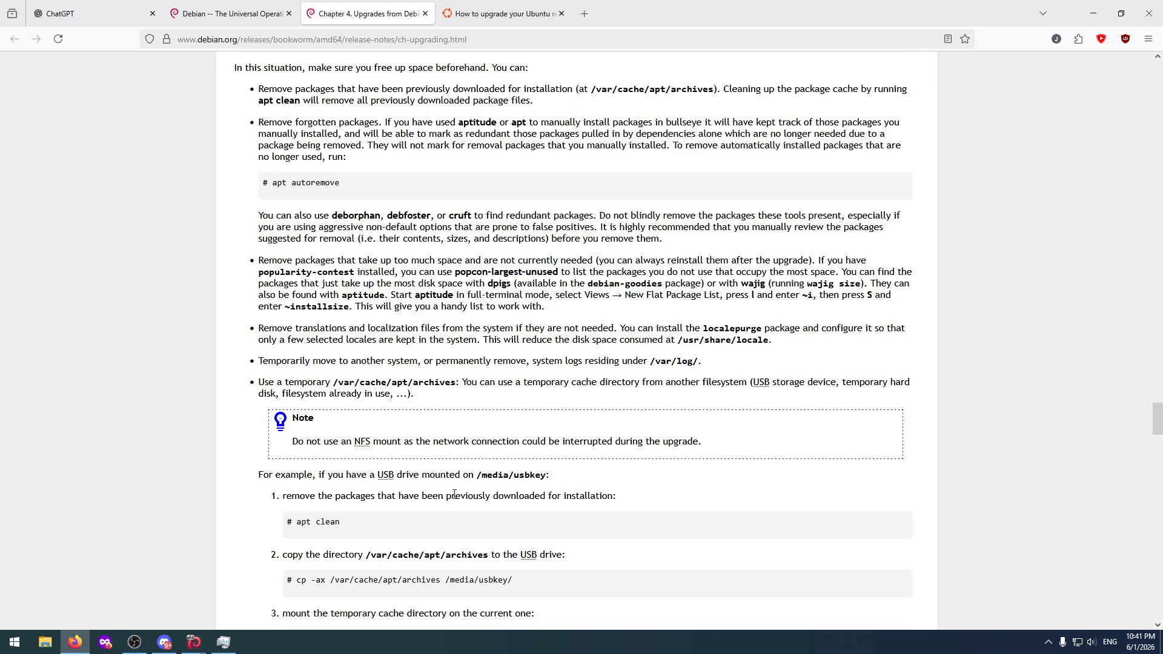
scroll(529, 498, "down", 3)
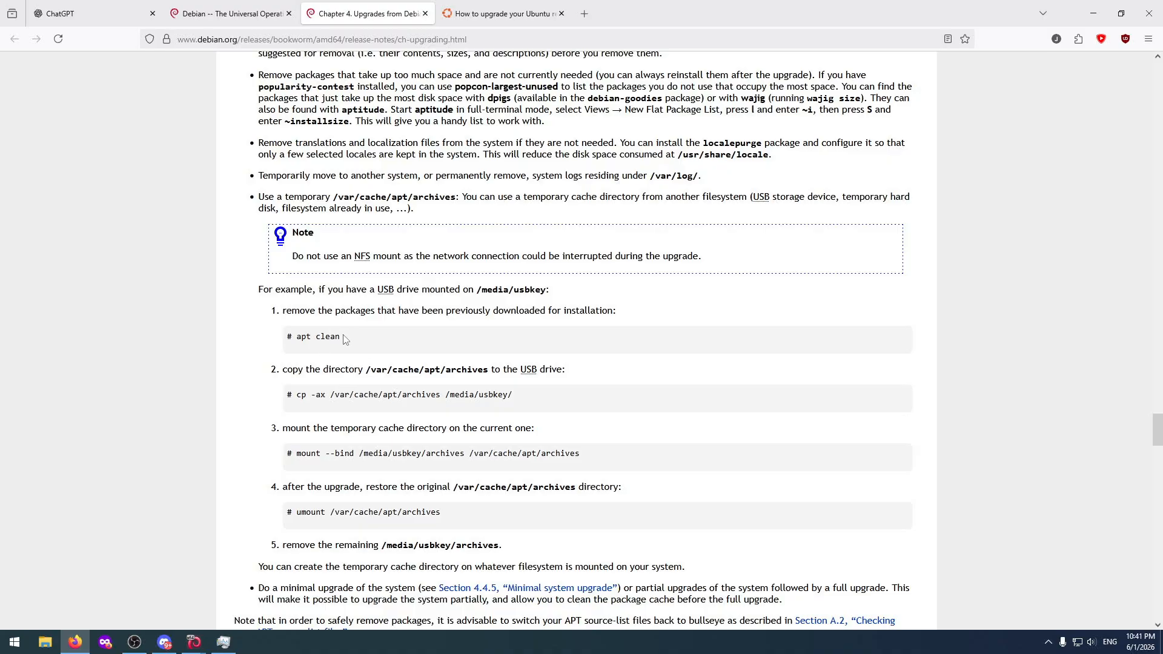
left_click_drag(346, 339, 298, 337)
scroll(358, 458, "down", 3)
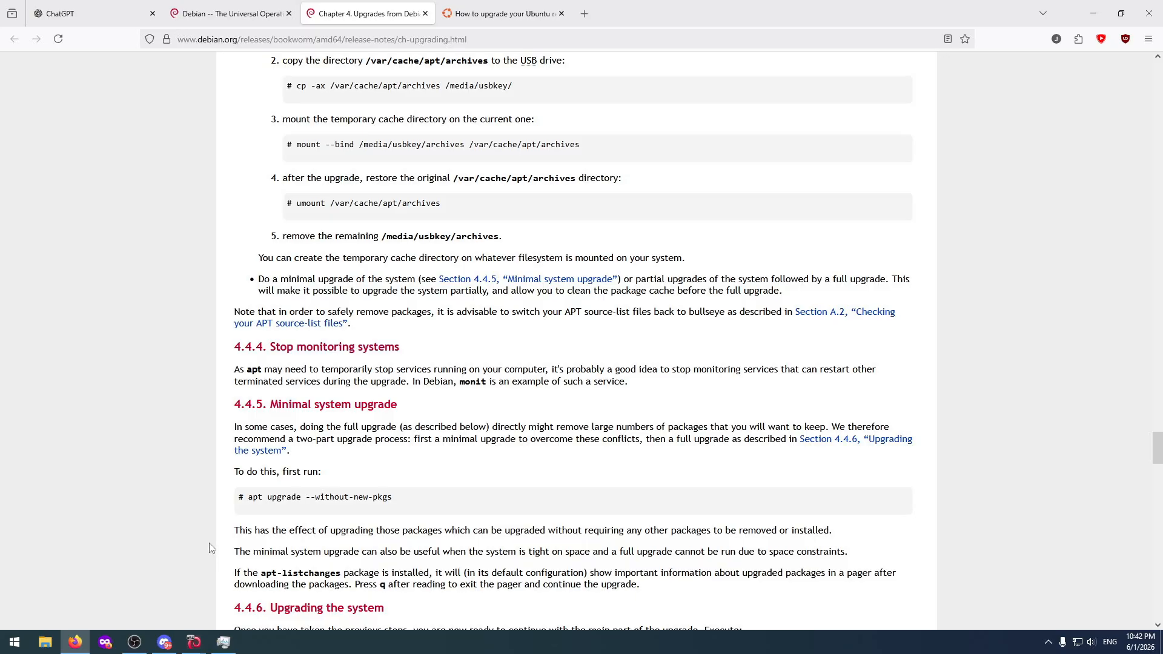
scroll(210, 549, "down", 2)
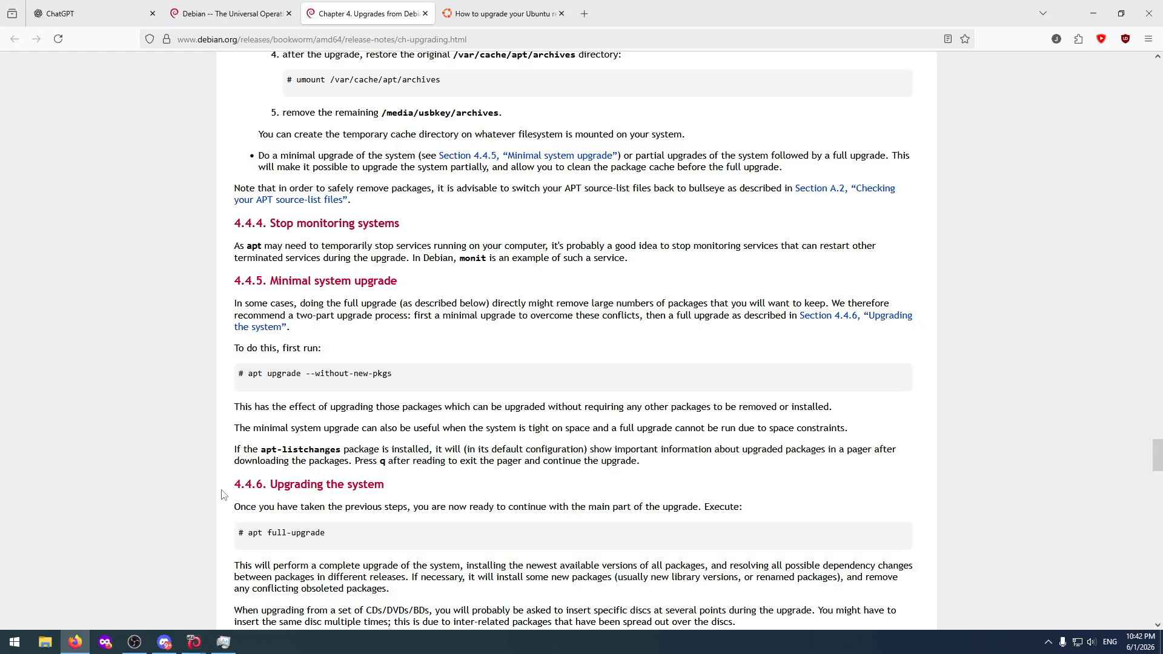
scroll(291, 411, "down", 2)
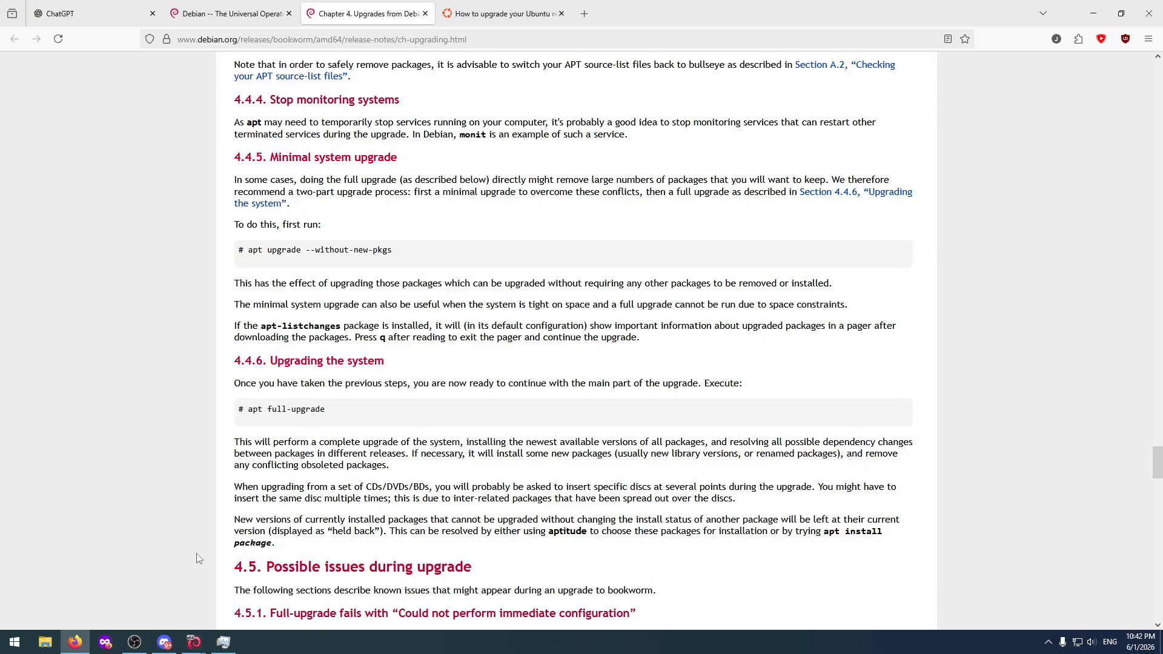
Bring the UbuntuTest and DebianTest windows back to the front and review the Debian upgrade's download output.
left_click(195, 640)
left_click(218, 599)
left_click(195, 642)
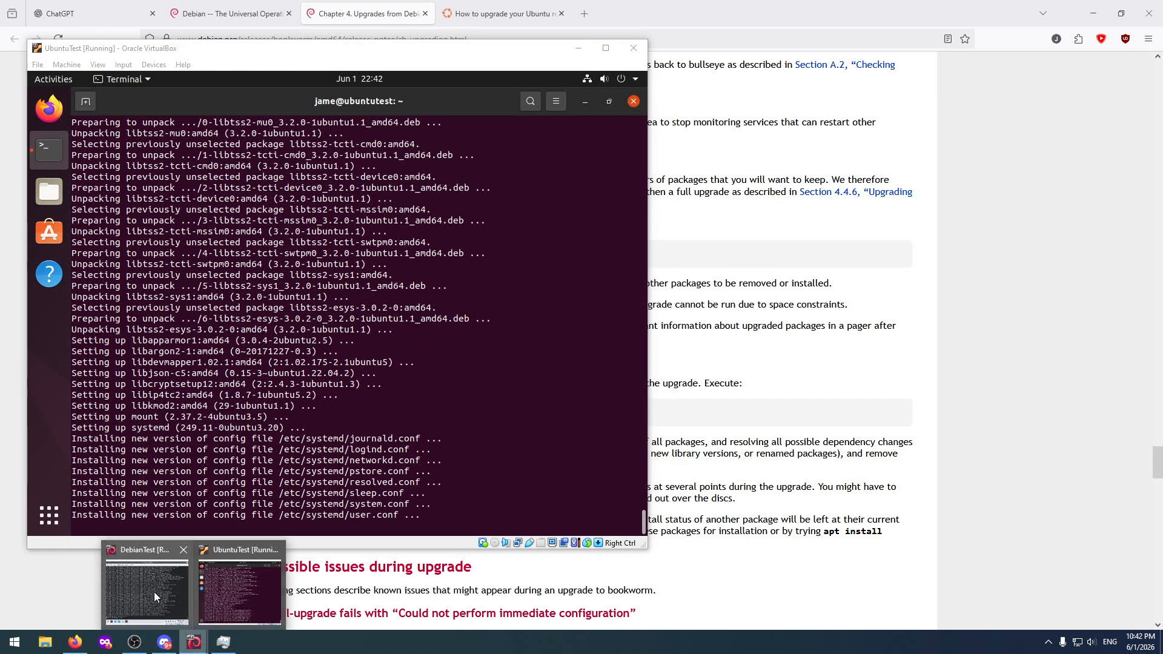
left_click(154, 592)
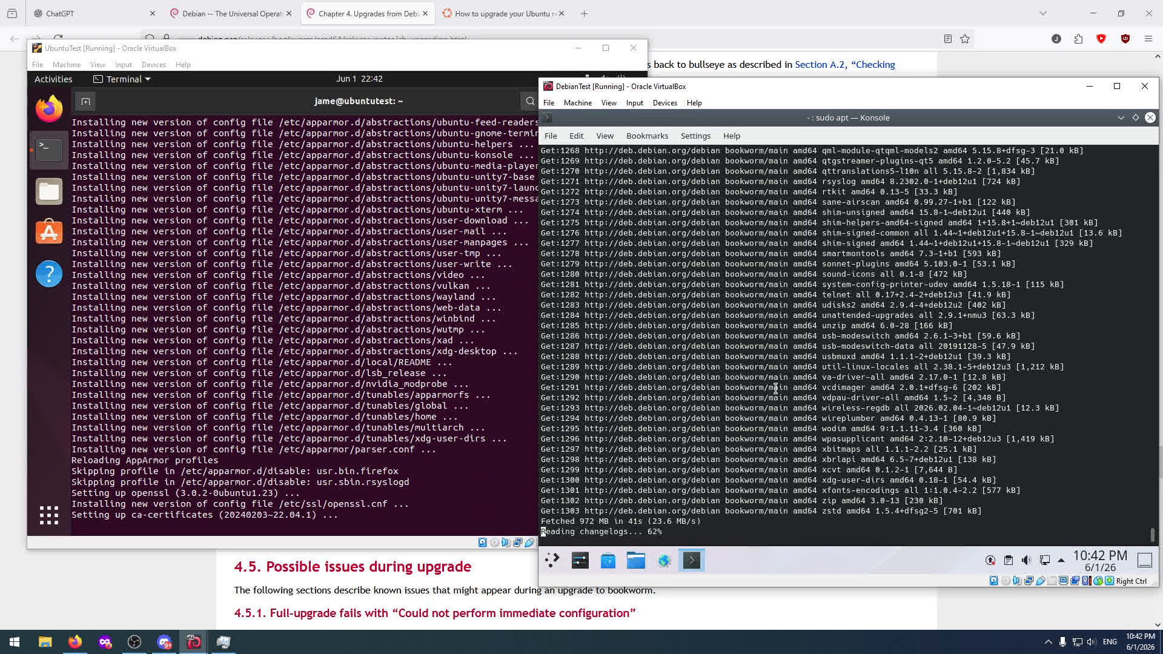
scroll(775, 388, "up", 8)
scroll(776, 389, "up", 20)
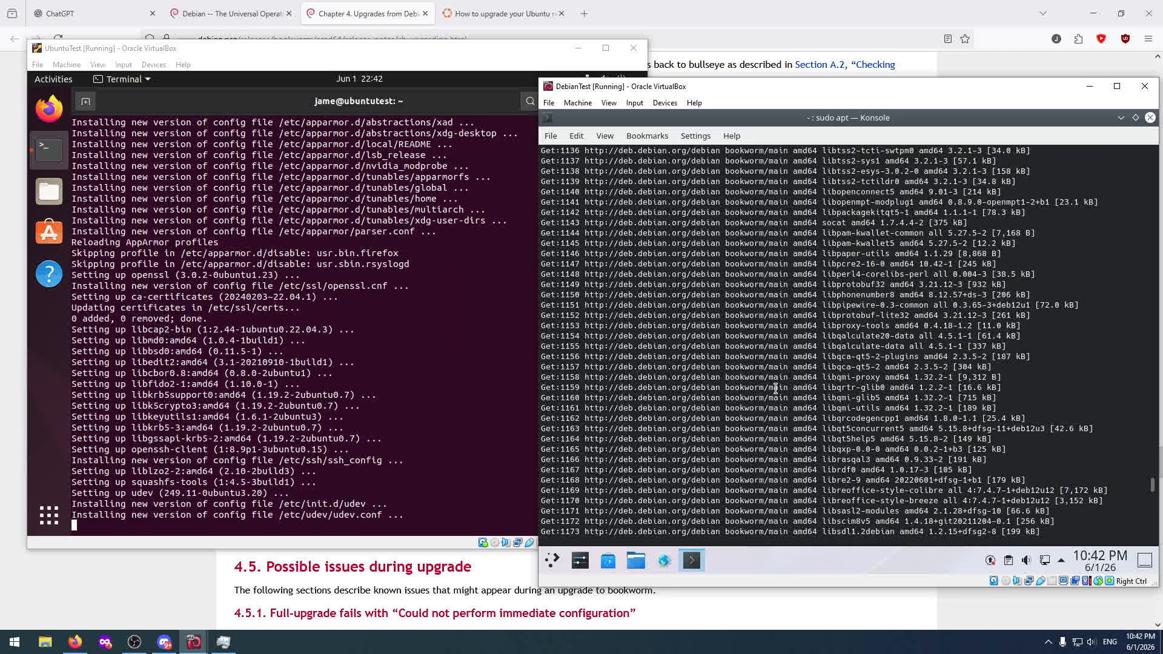
scroll(776, 389, "down", 20)
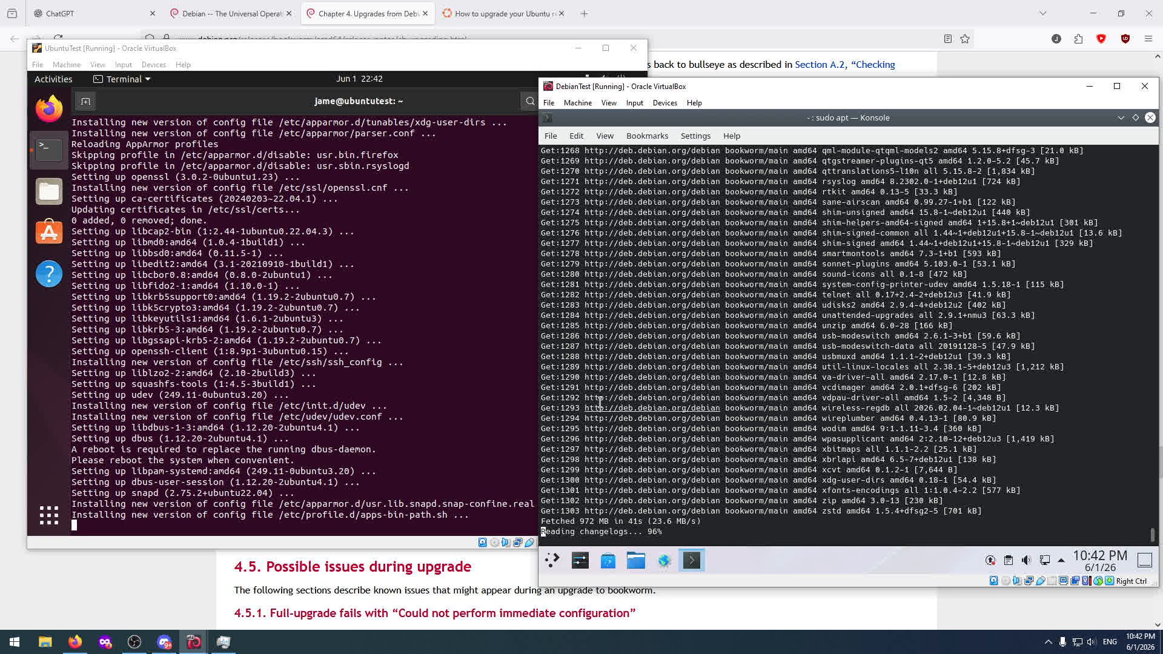
Switch to the UbuntuTest machine and accept the package configuration notice about upgrading to the firefox snap.
left_click(451, 367)
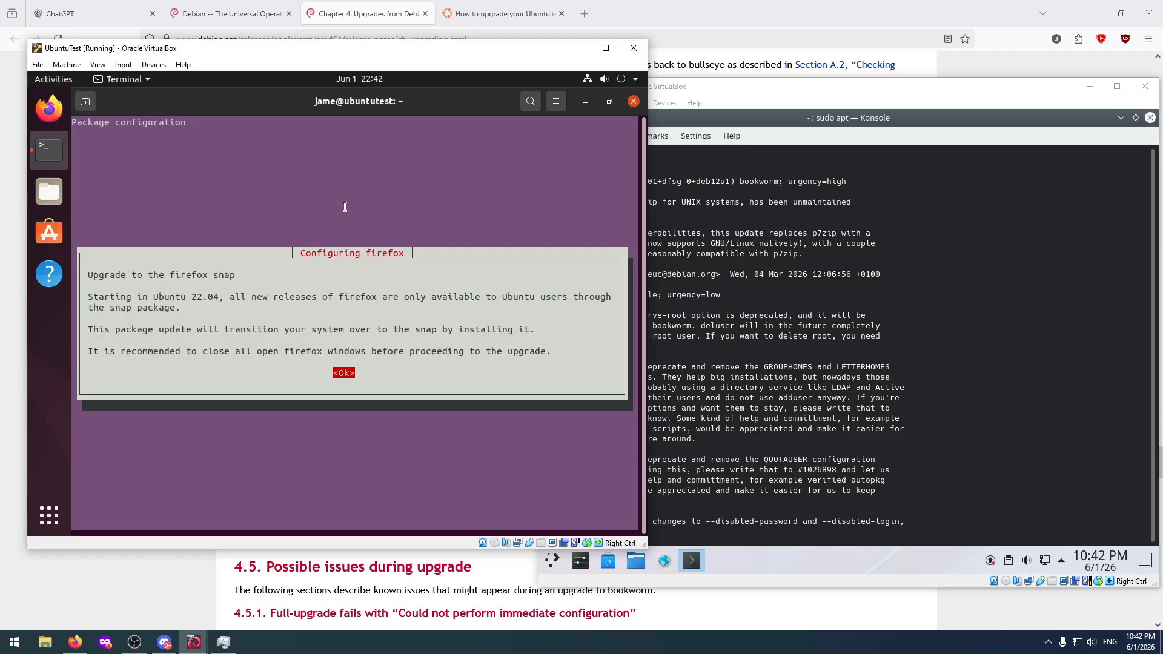
key("Return")
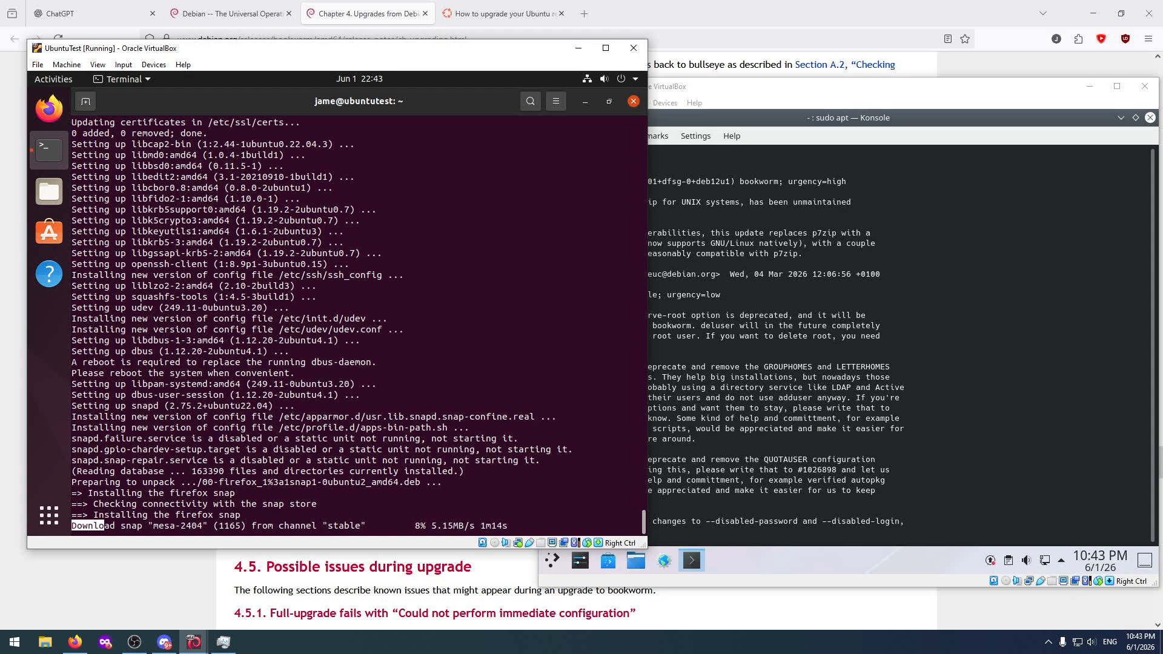
Switch to the DebianTest machine and read the apt-listchanges news entries for p7zip, adduser, anacron and apt.
left_click(793, 312)
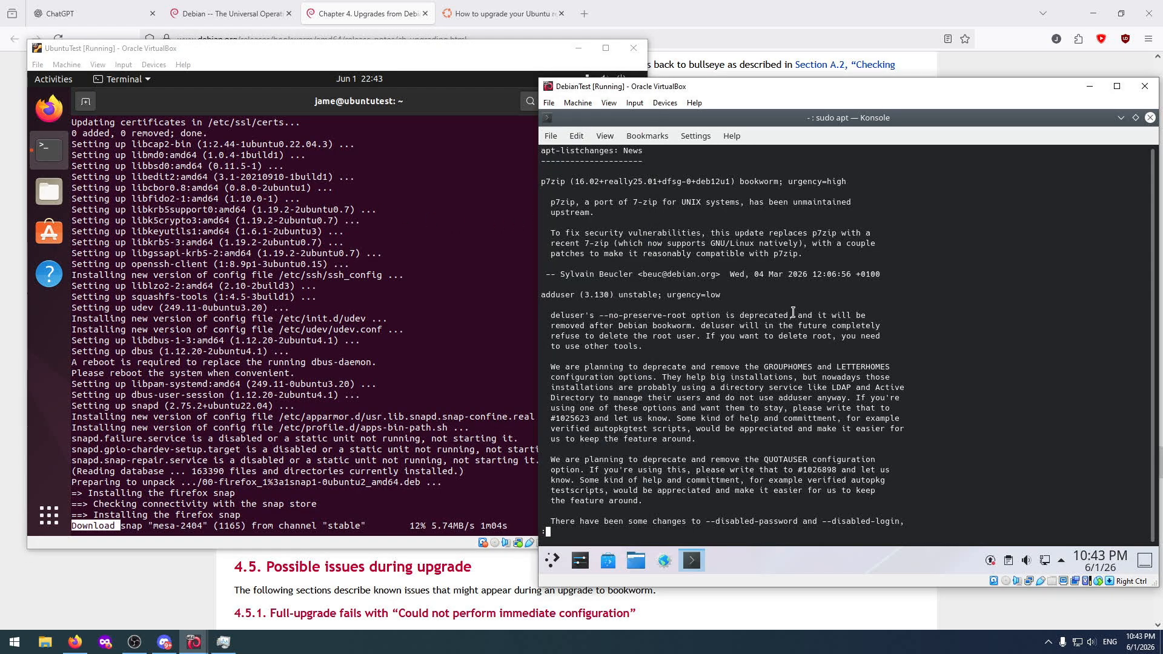
scroll(752, 406, "down", 10)
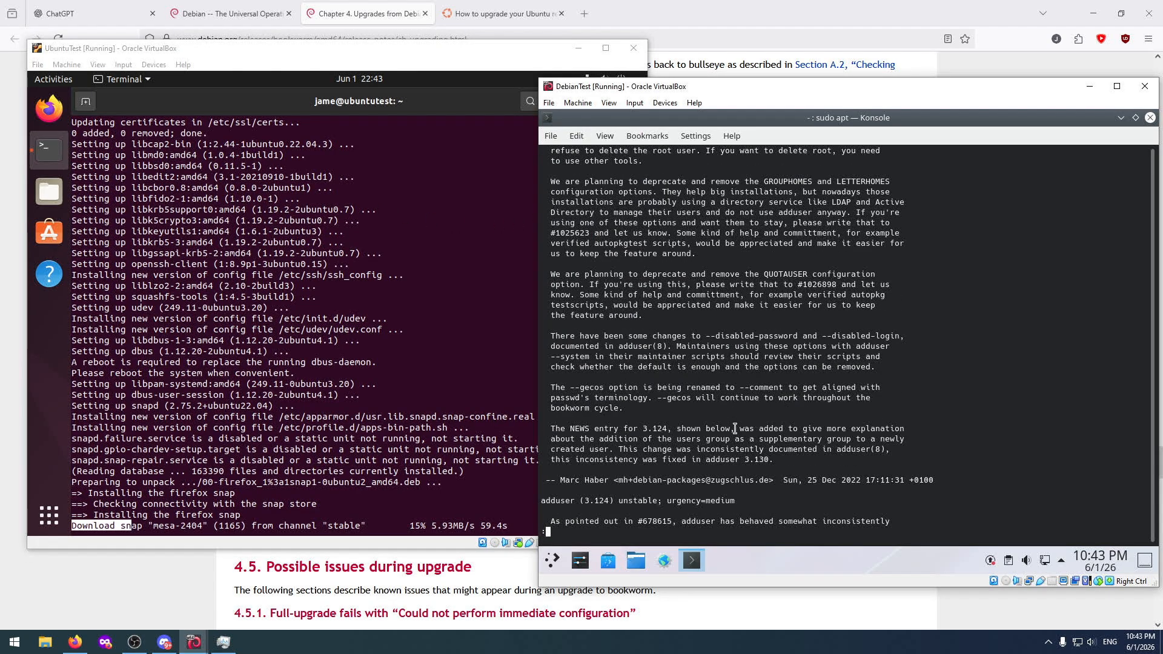
scroll(735, 428, "down", 12)
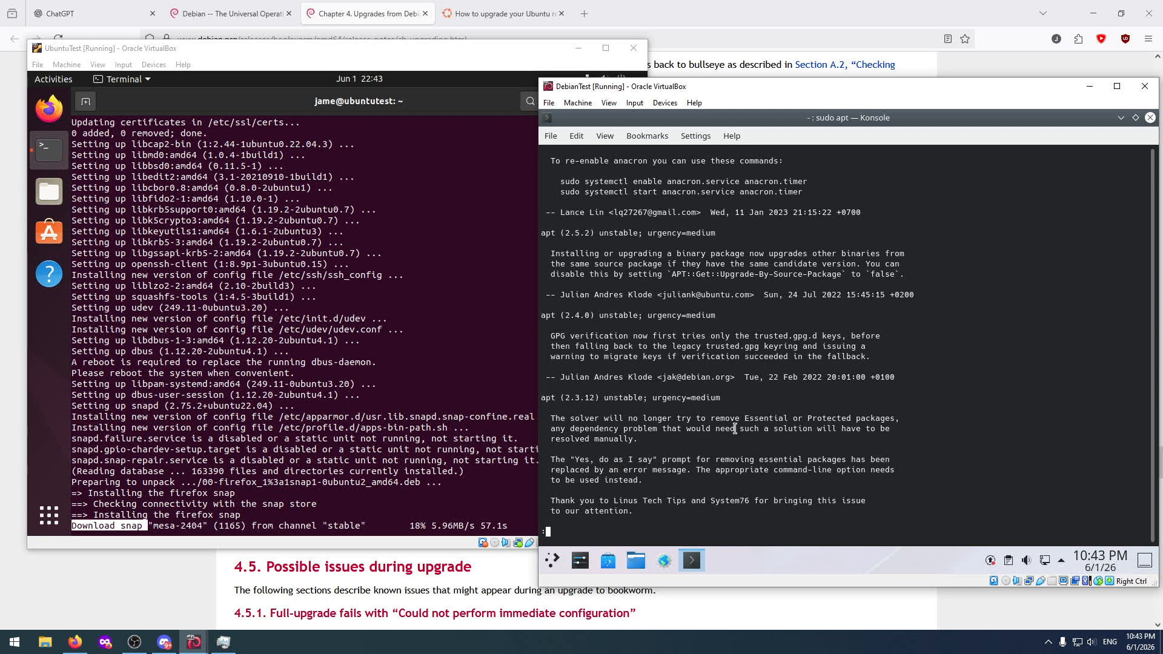
scroll(735, 428, "up", 20)
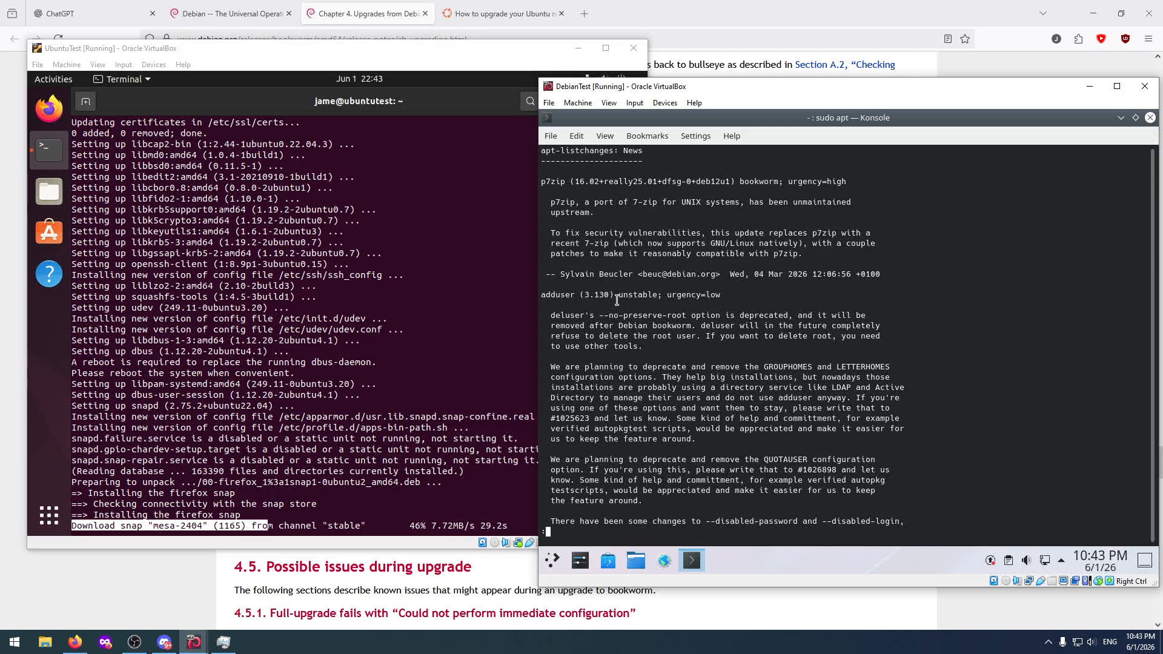
scroll(650, 405, "down", 15)
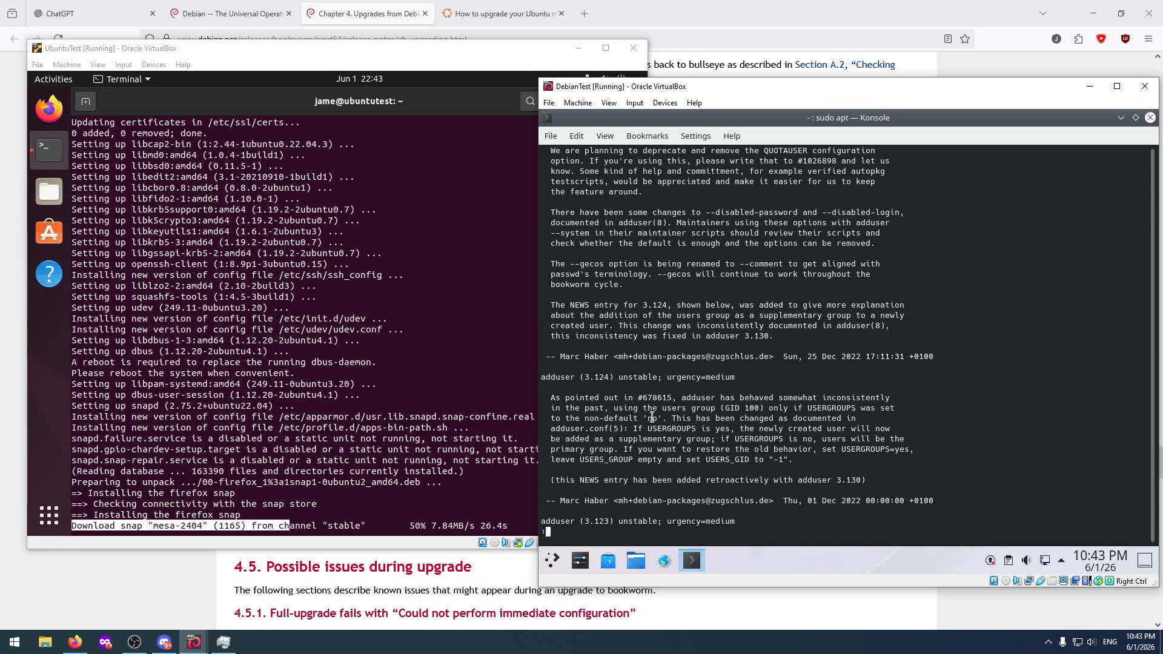
scroll(652, 417, "down", 4)
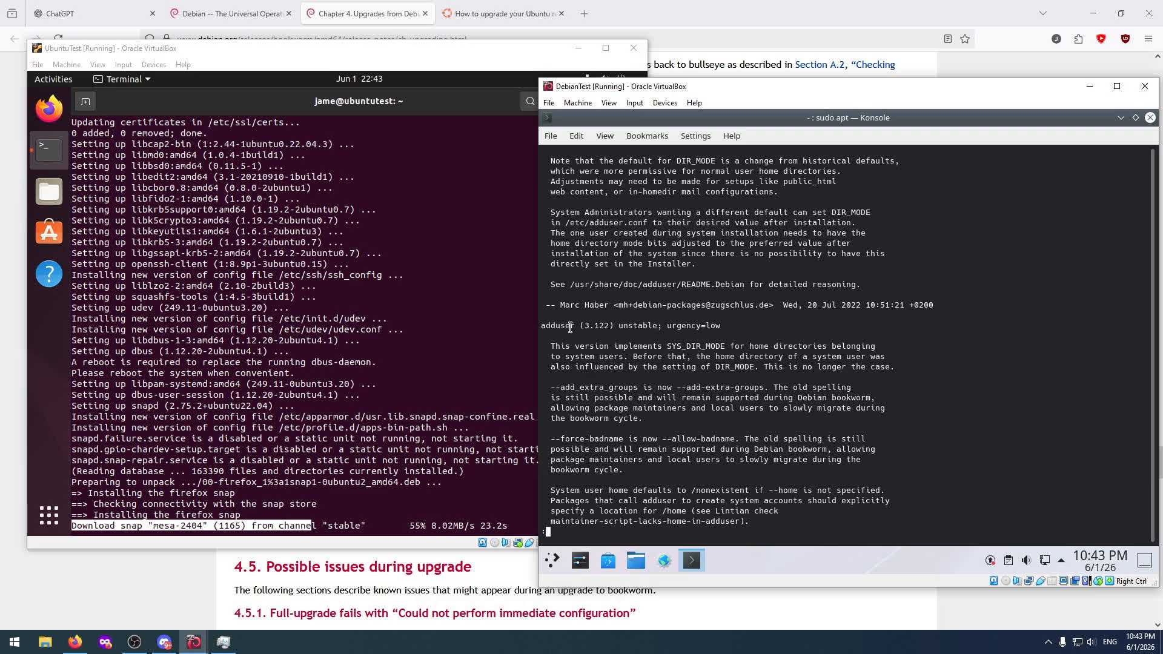
scroll(661, 394, "down", 7)
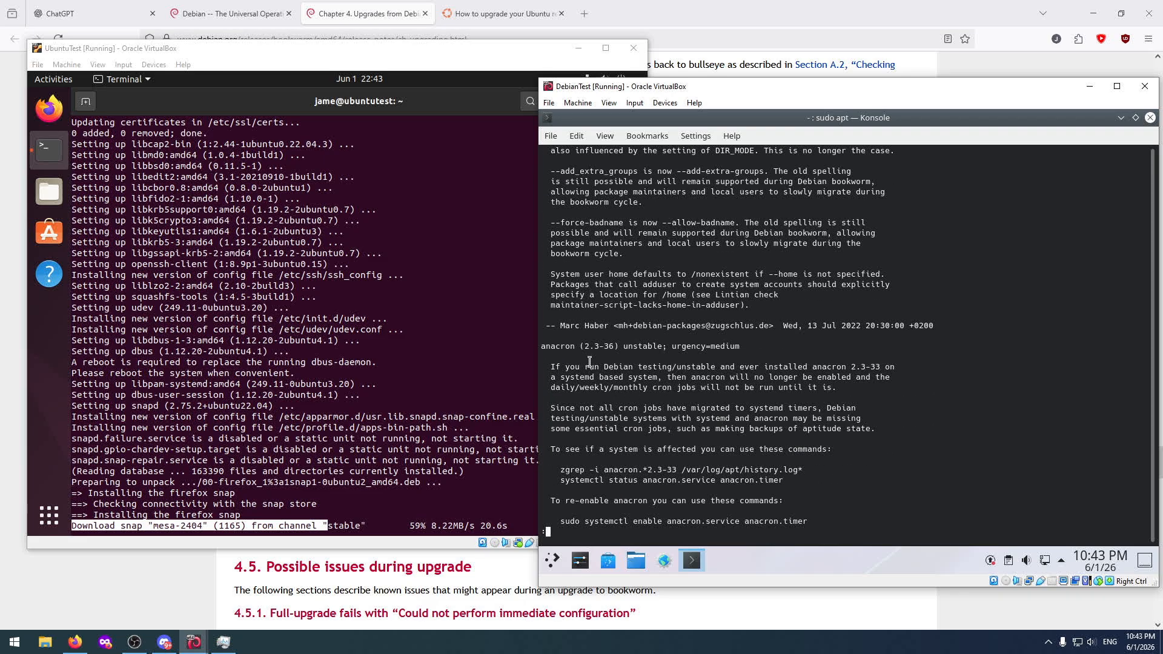
scroll(589, 362, "down", 6)
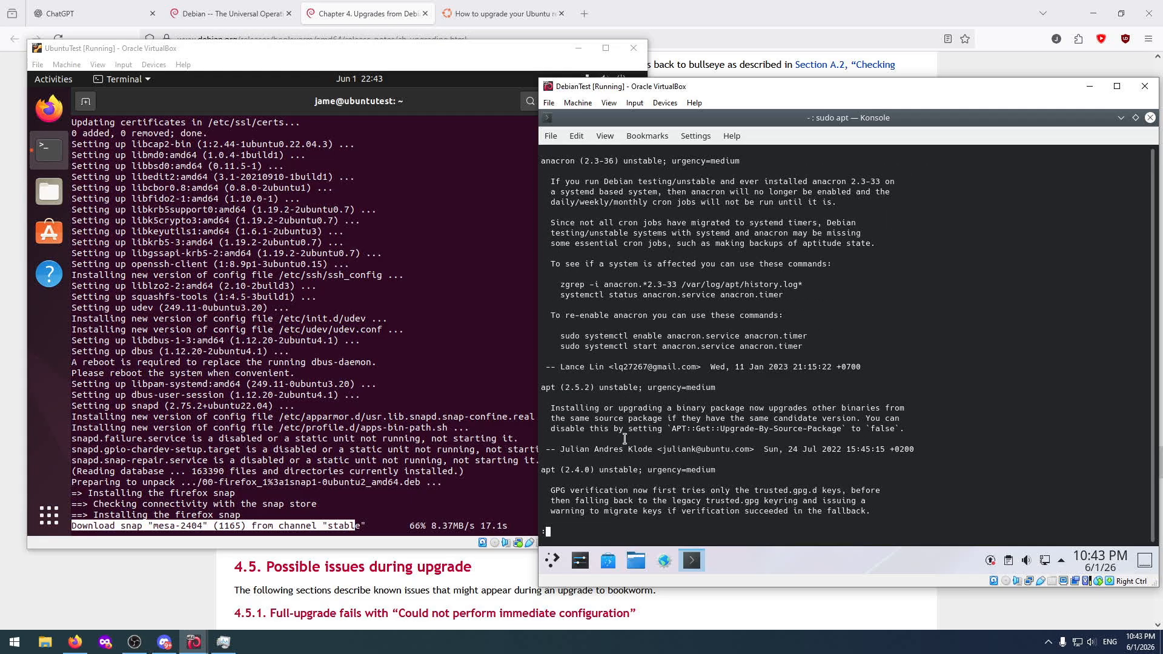
Read the remaining apt-listchanges news from openssh through policykit-1, procps, rsync, shadow and systemd to the final grep entry.
scroll(625, 439, "down", 20)
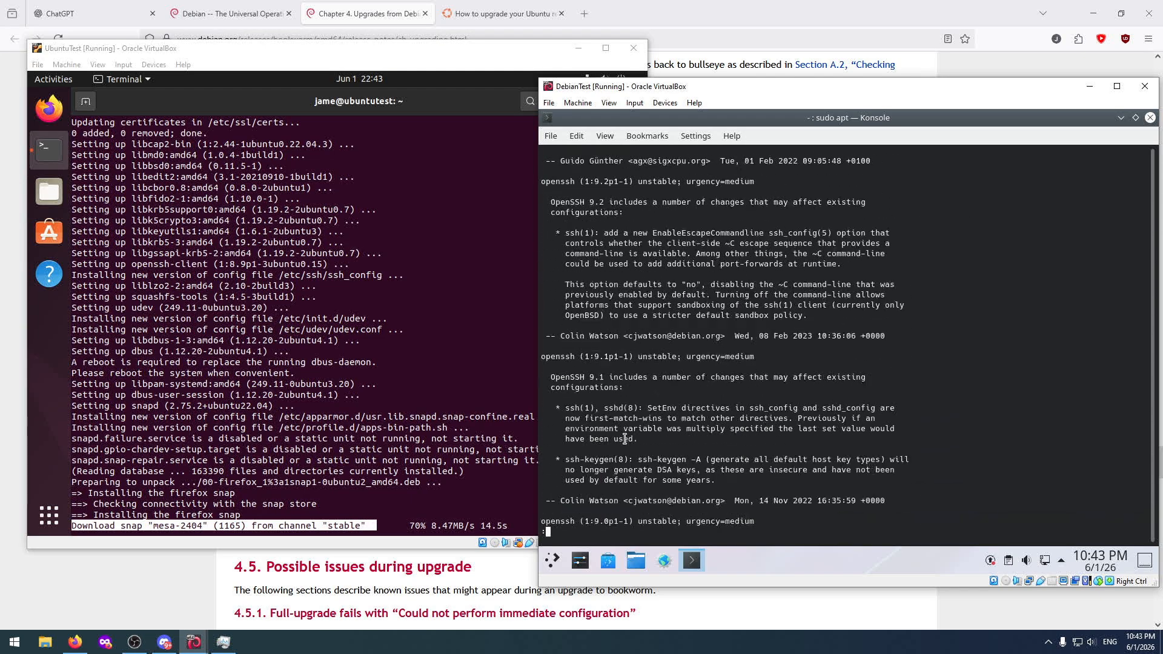
scroll(625, 438, "down", 15)
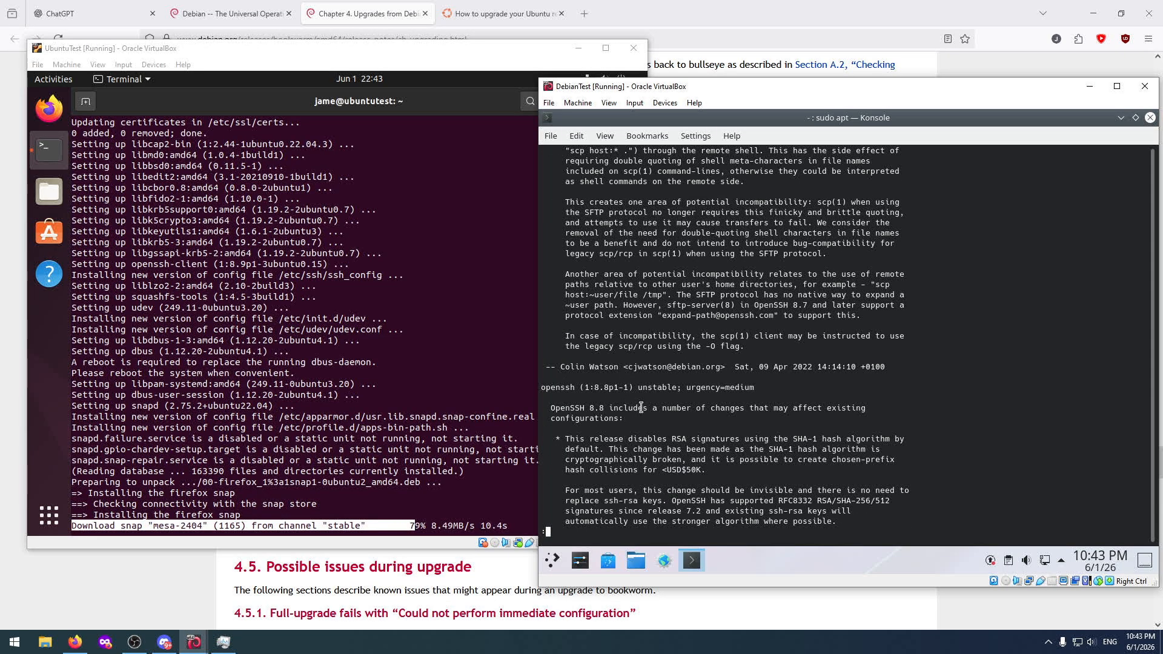
left_click_drag(764, 408, 701, 404)
left_click(684, 421)
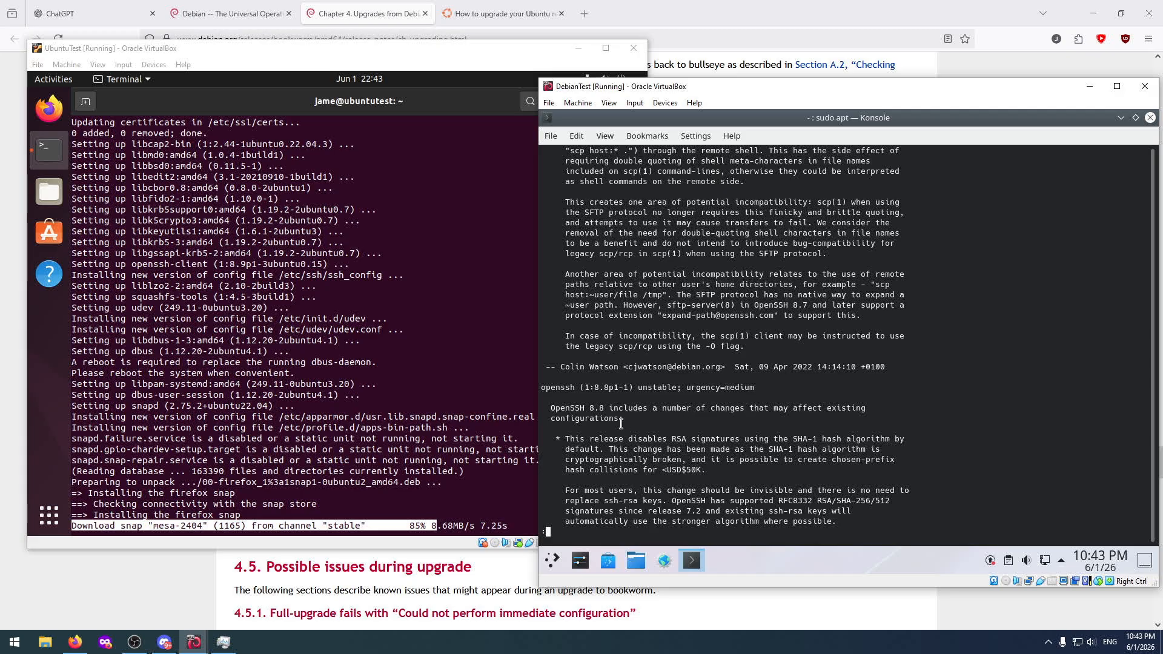
scroll(623, 447, "down", 12)
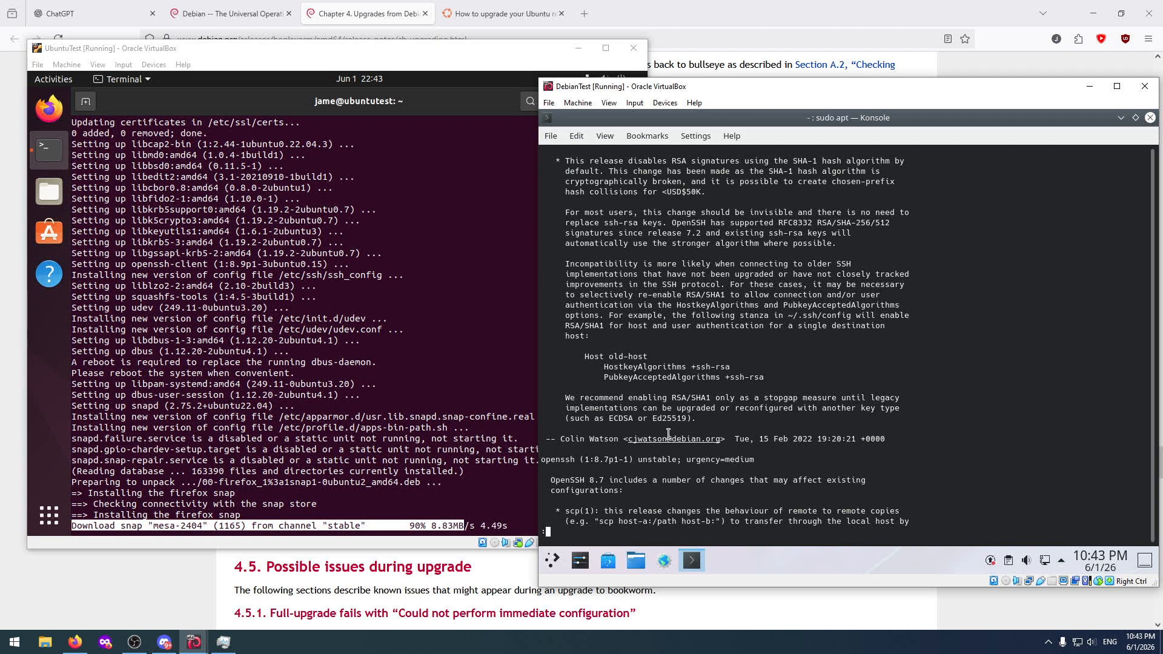
scroll(668, 433, "down", 10)
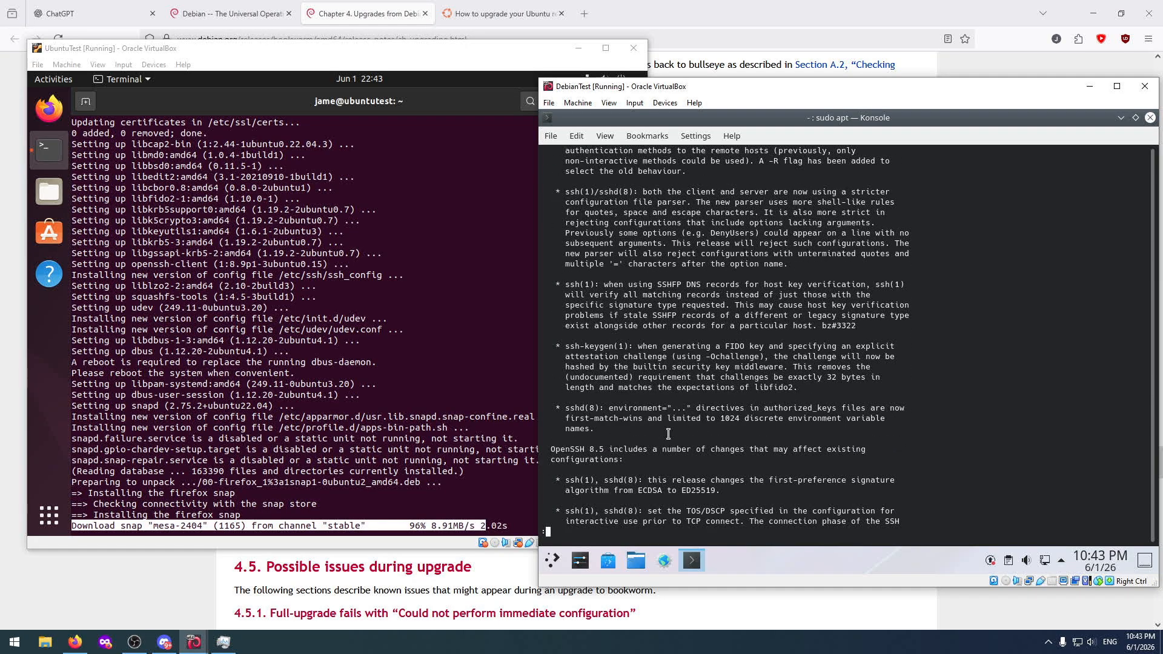
scroll(669, 434, "down", 12)
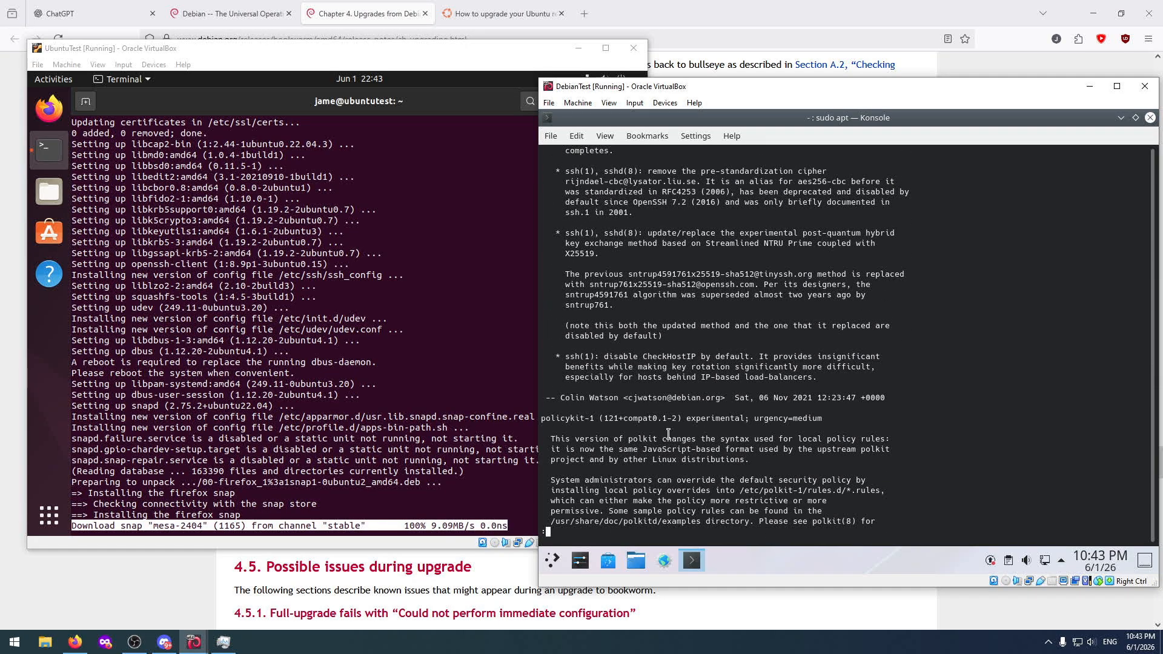
scroll(668, 434, "down", 6)
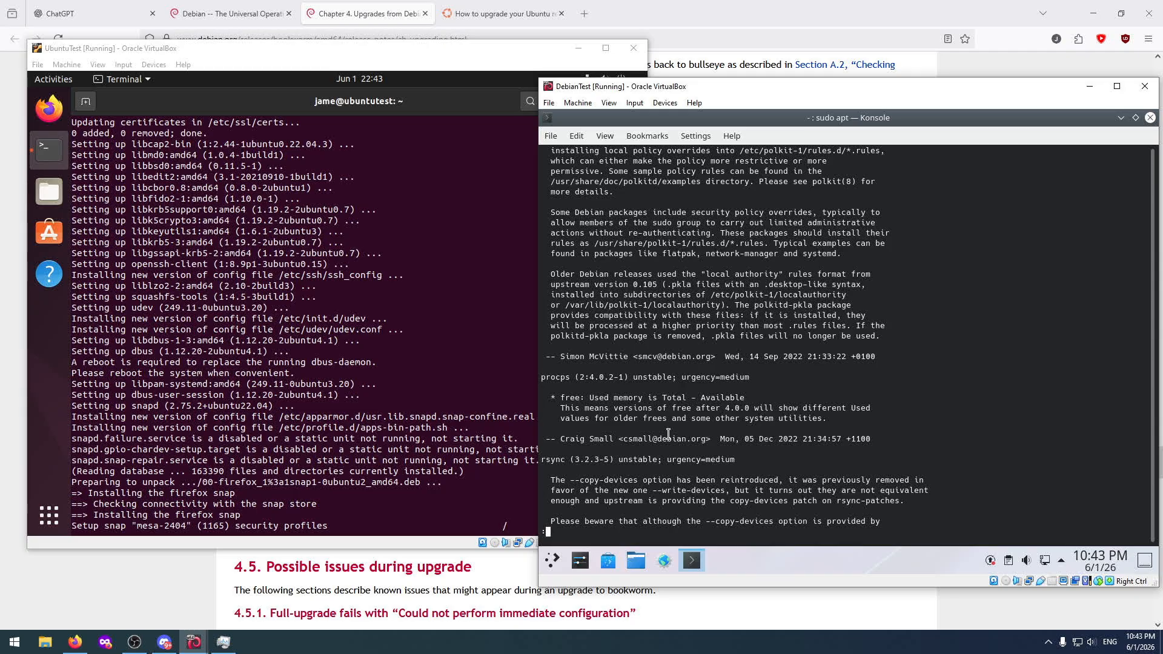
scroll(668, 433, "down", 4)
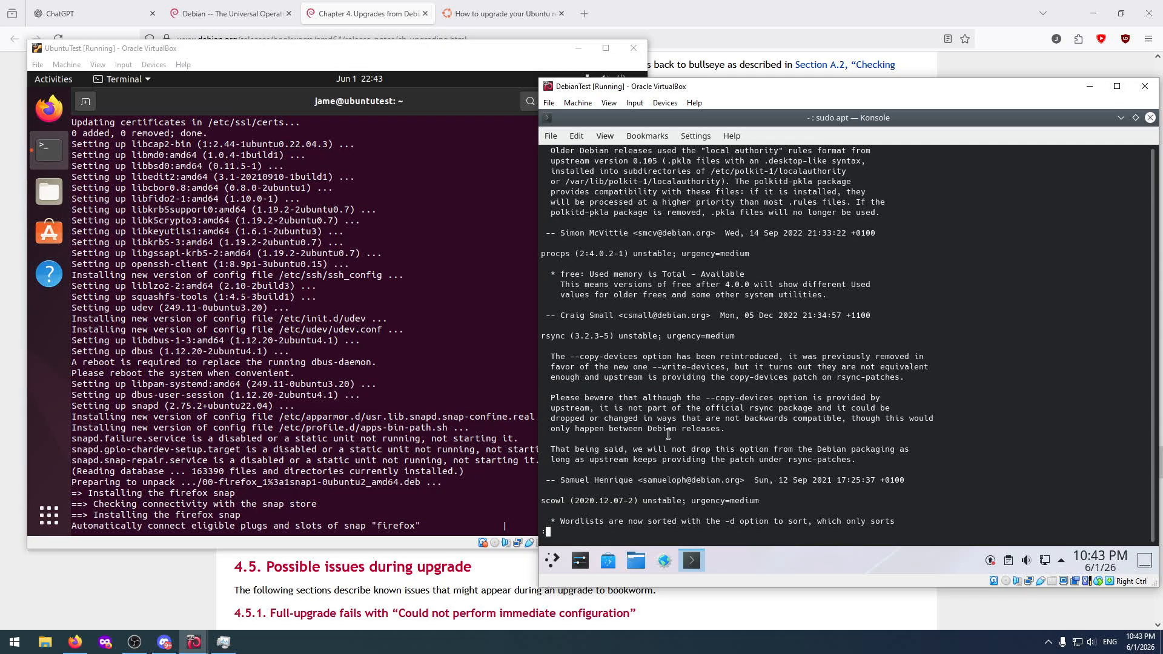
scroll(669, 434, "down", 4)
scroll(668, 434, "down", 4)
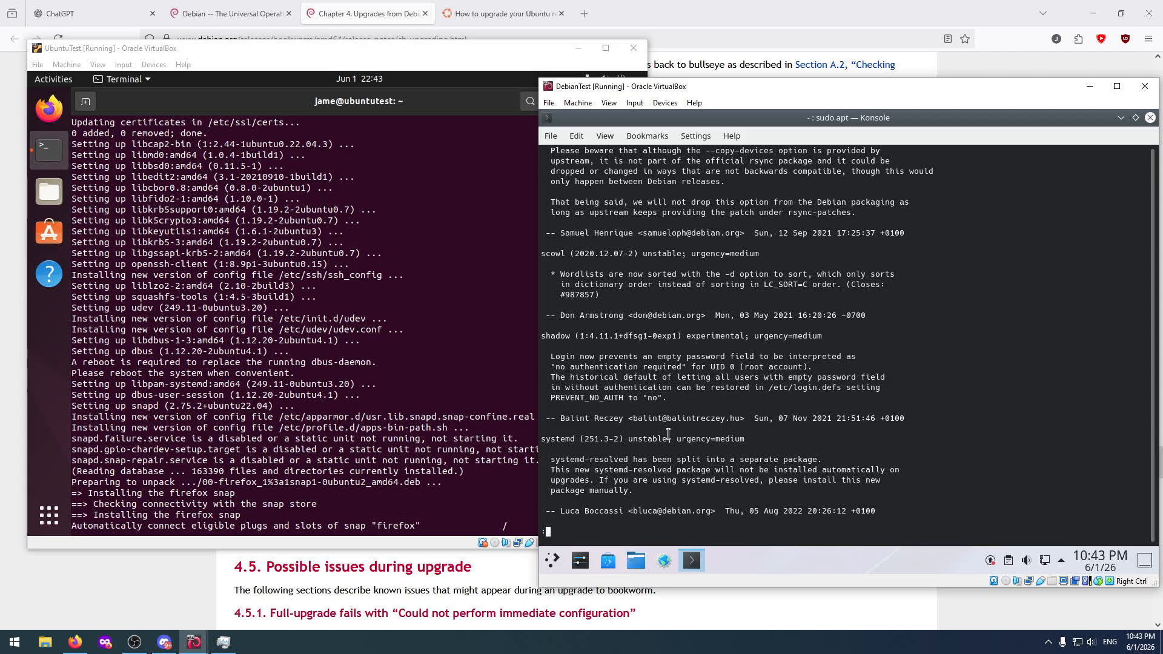
scroll(668, 434, "down", 15)
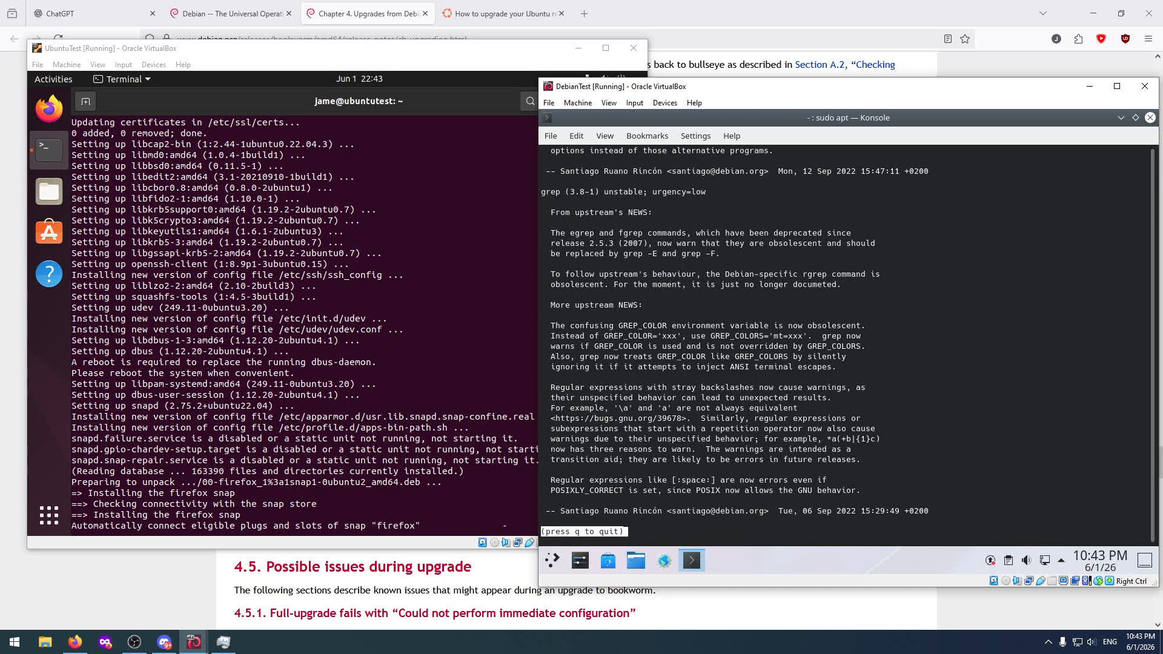
Quit the news pager and answer Yes to restarting services during package upgrades without asking for libc6.
key("q")
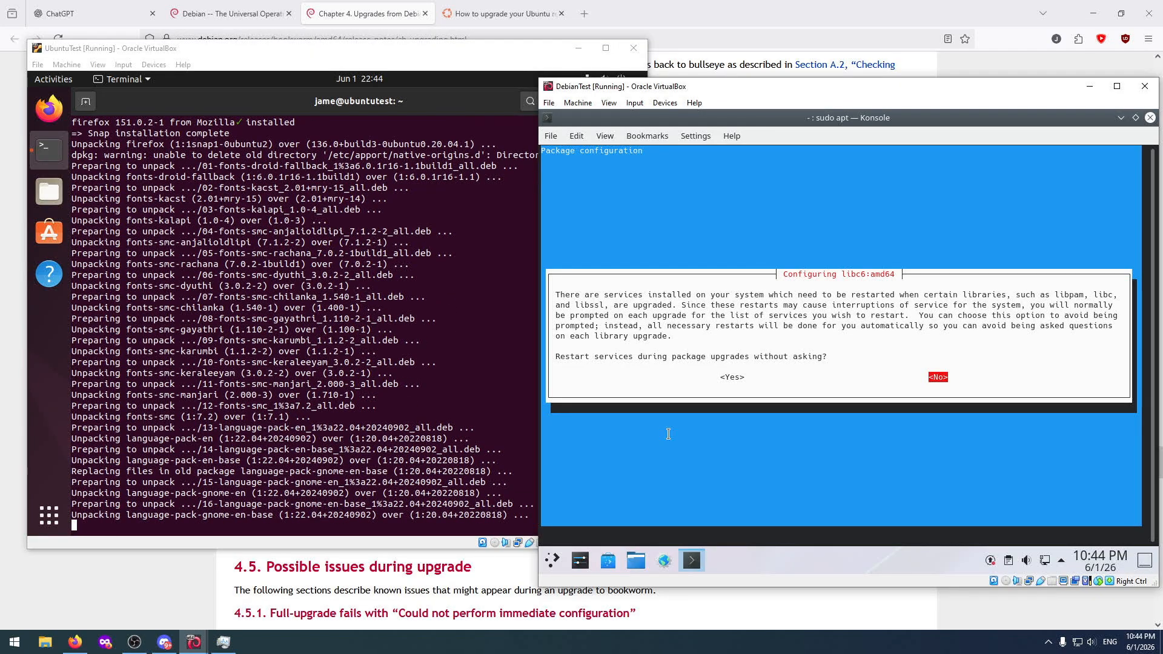
key("Left")
key("Return")
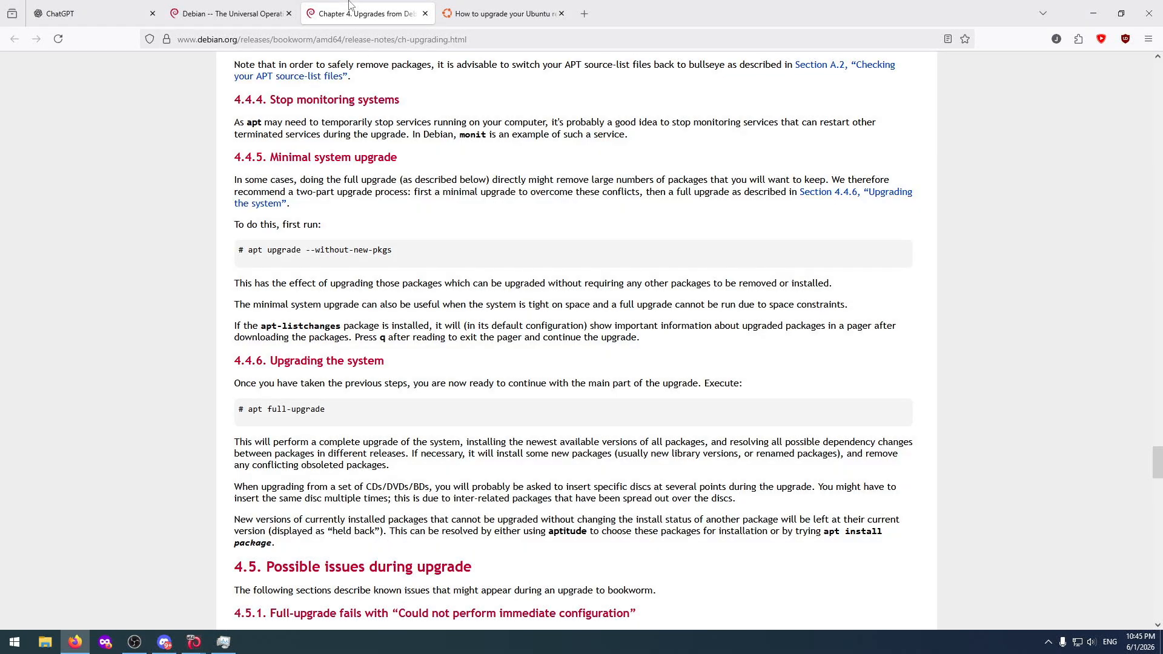
Switch to the bookworm release notes in Firefox and read section 4.5 on possible issues during the upgrade.
left_click(351, 7)
scroll(188, 393, "down", 3)
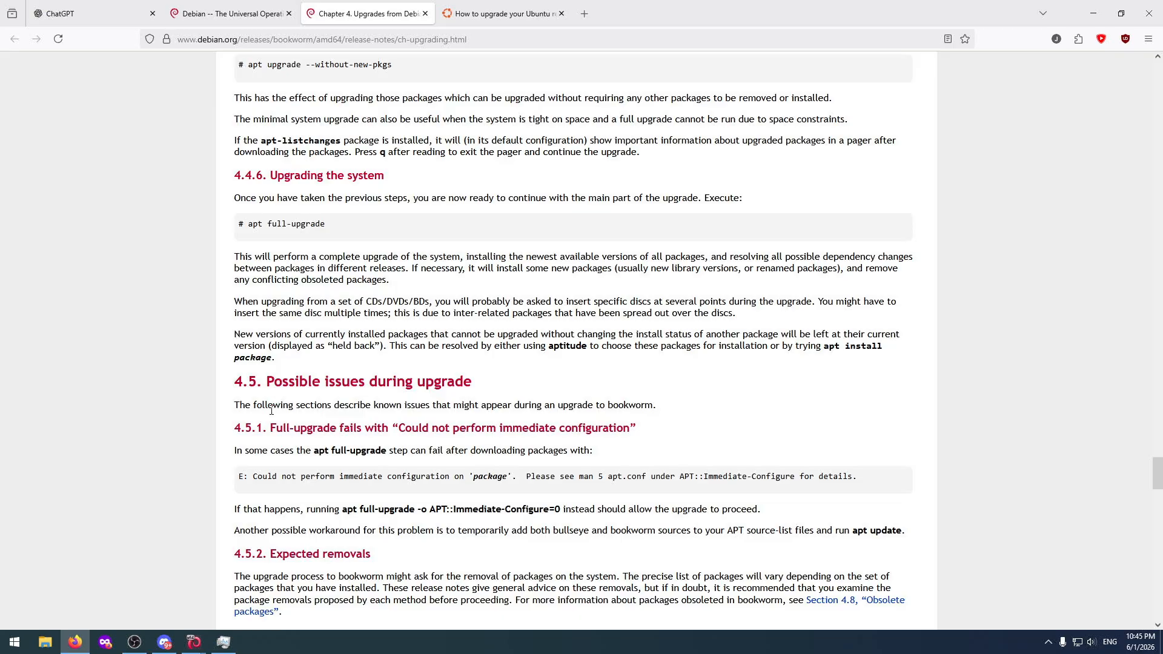
scroll(272, 412, "down", 2)
scroll(272, 379, "down", 2)
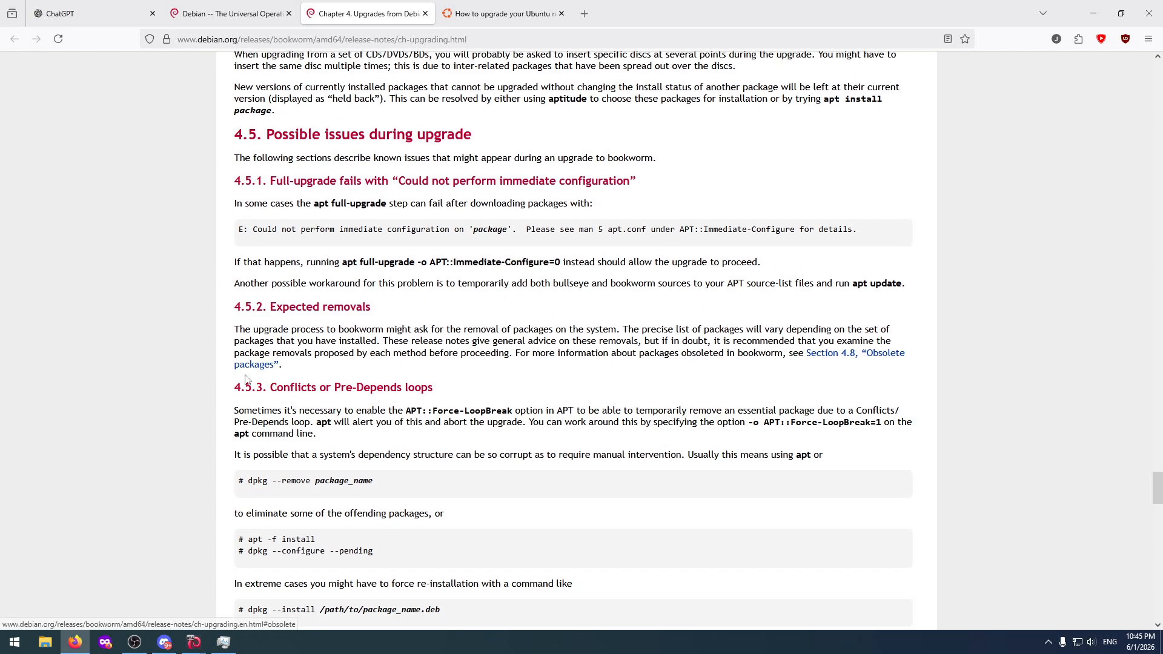
scroll(182, 373, "down", 3)
scroll(183, 375, "down", 4)
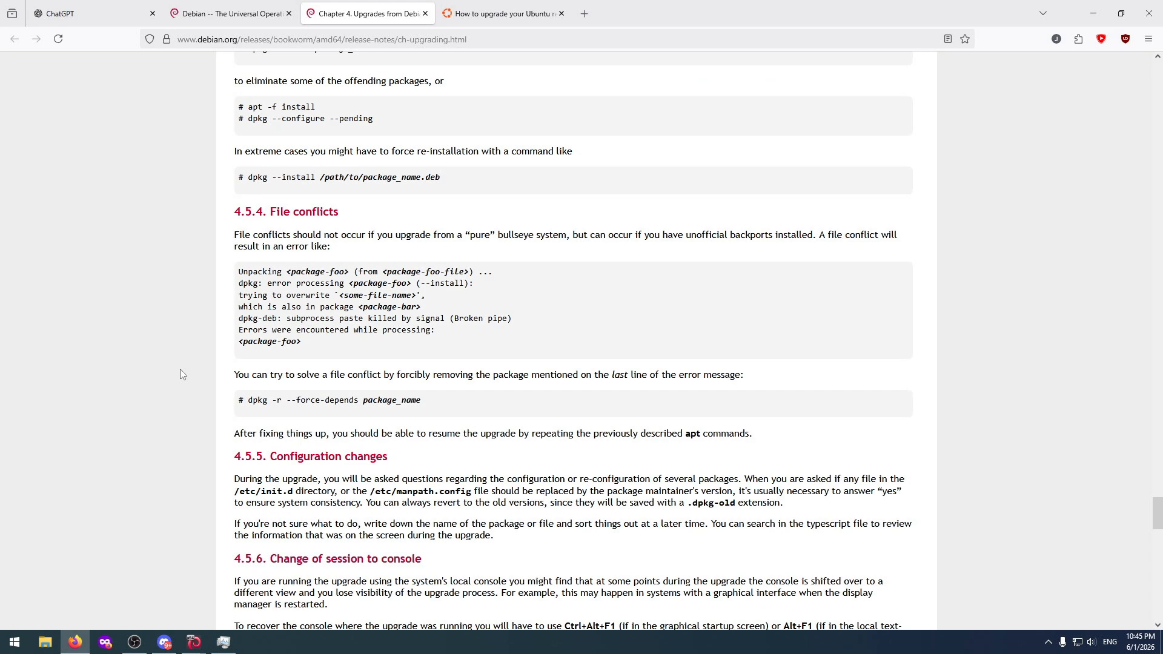
scroll(182, 375, "down", 3)
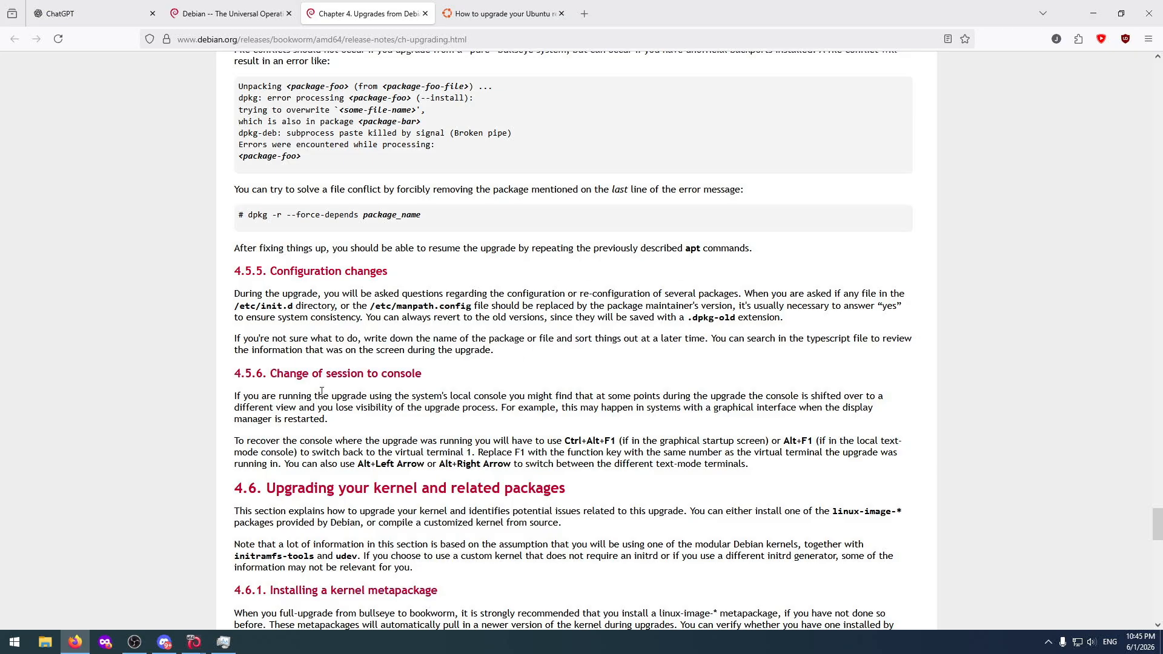
Read sections 4.6 to 4.8 of the release notes on kernel upgrades, purging removed packages and obsolete packages.
scroll(321, 391, "down", 3)
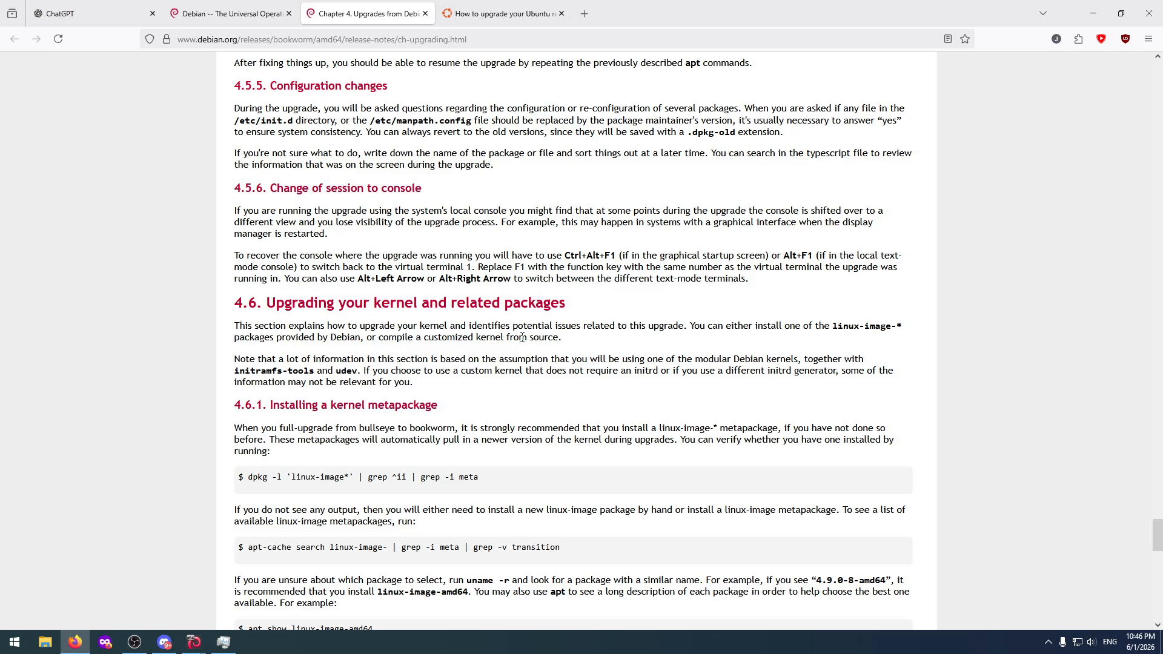
scroll(300, 447, "down", 6)
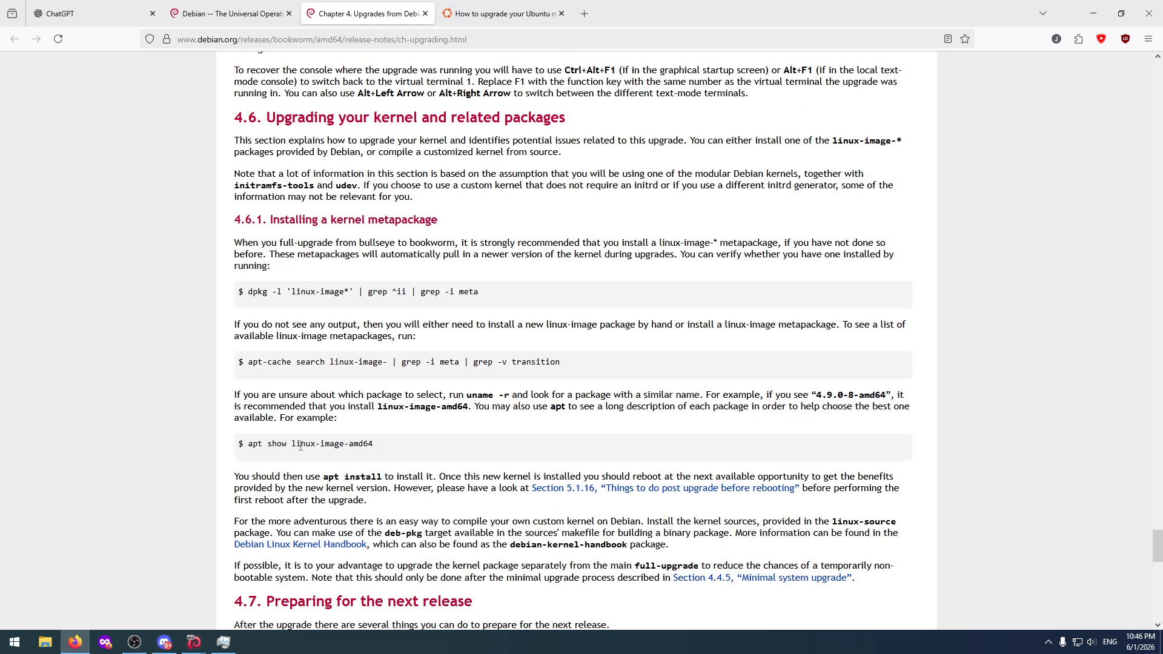
scroll(308, 412, "down", 2)
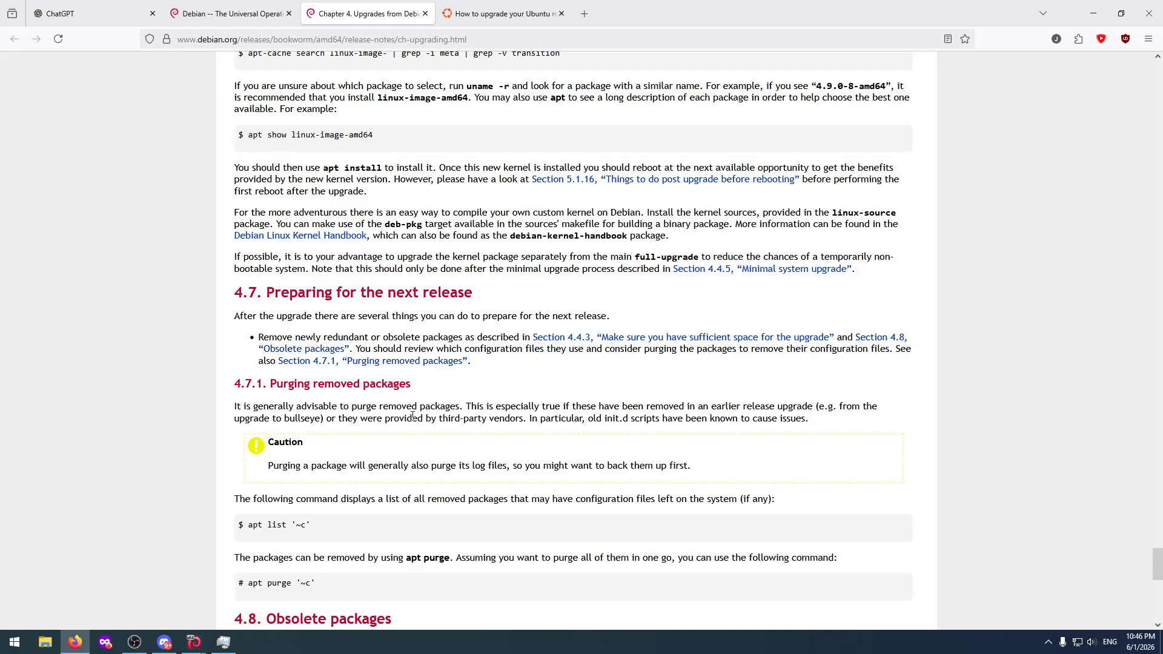
scroll(412, 417, "down", 2)
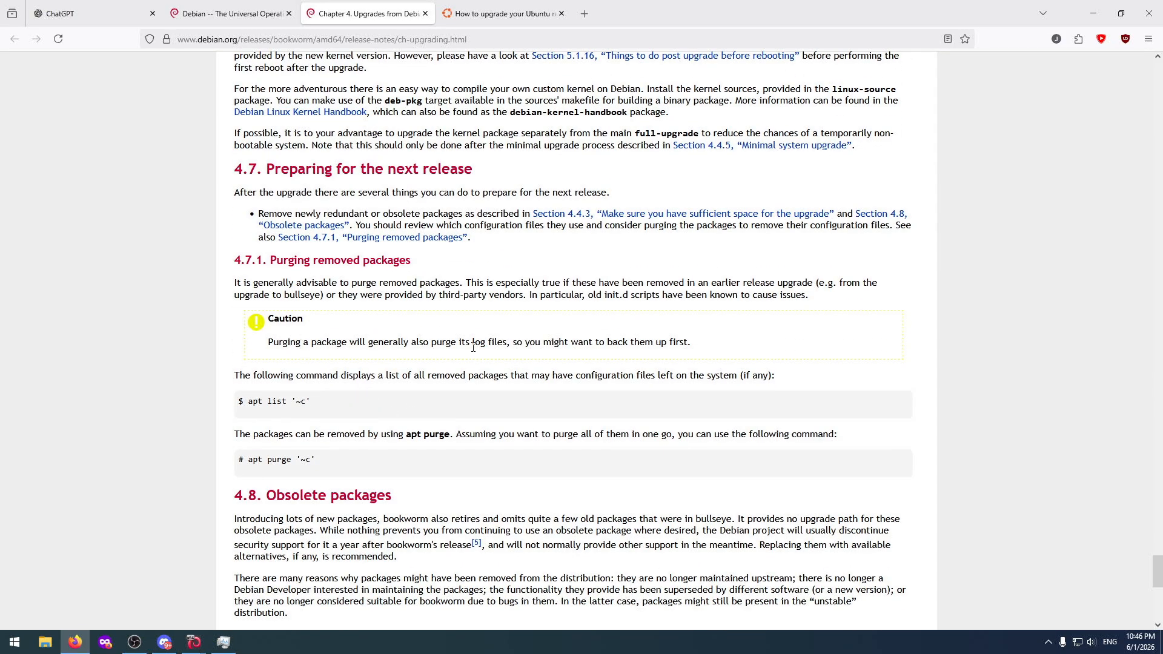
scroll(426, 404, "down", 4)
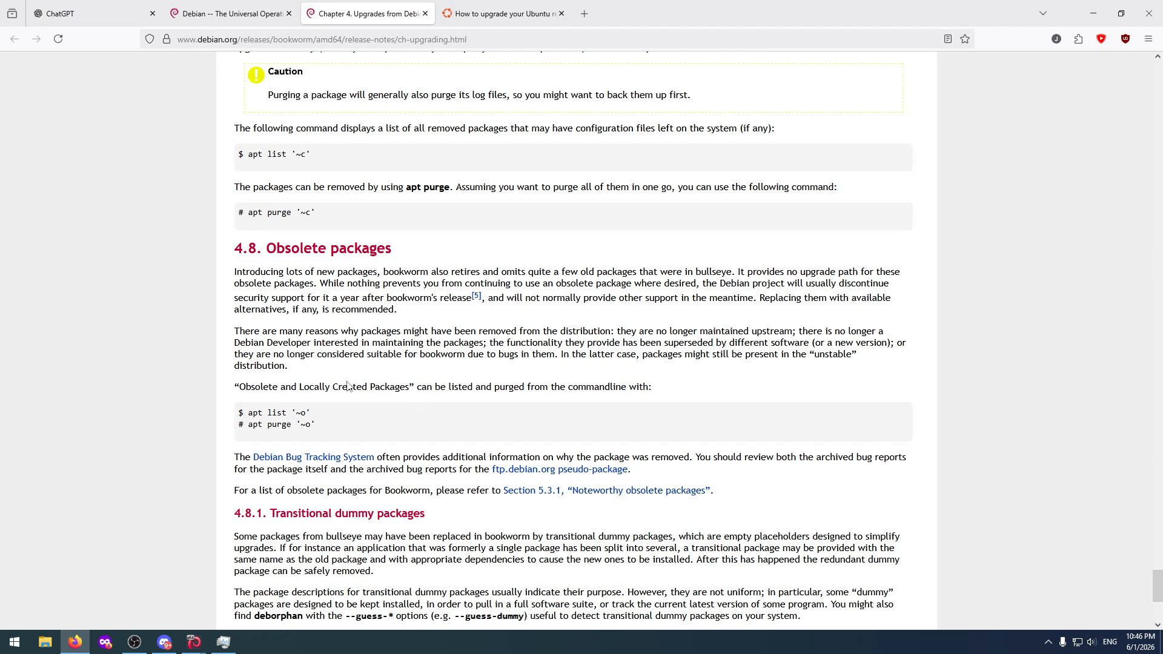
scroll(348, 373, "down", 5)
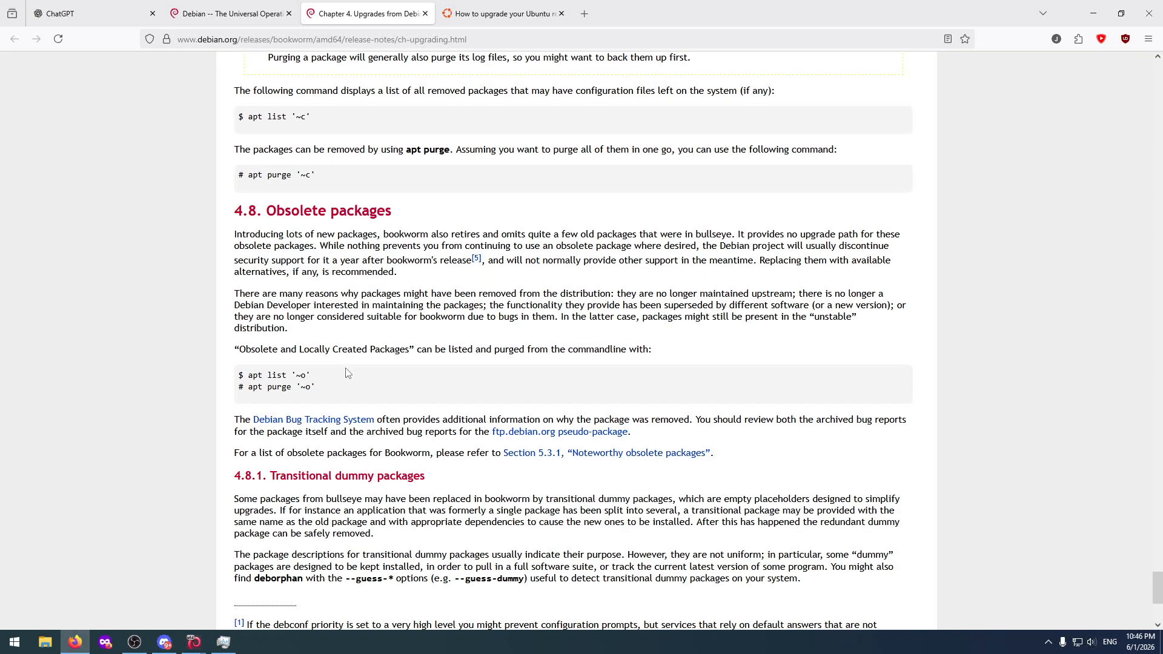
scroll(347, 368, "up", 20)
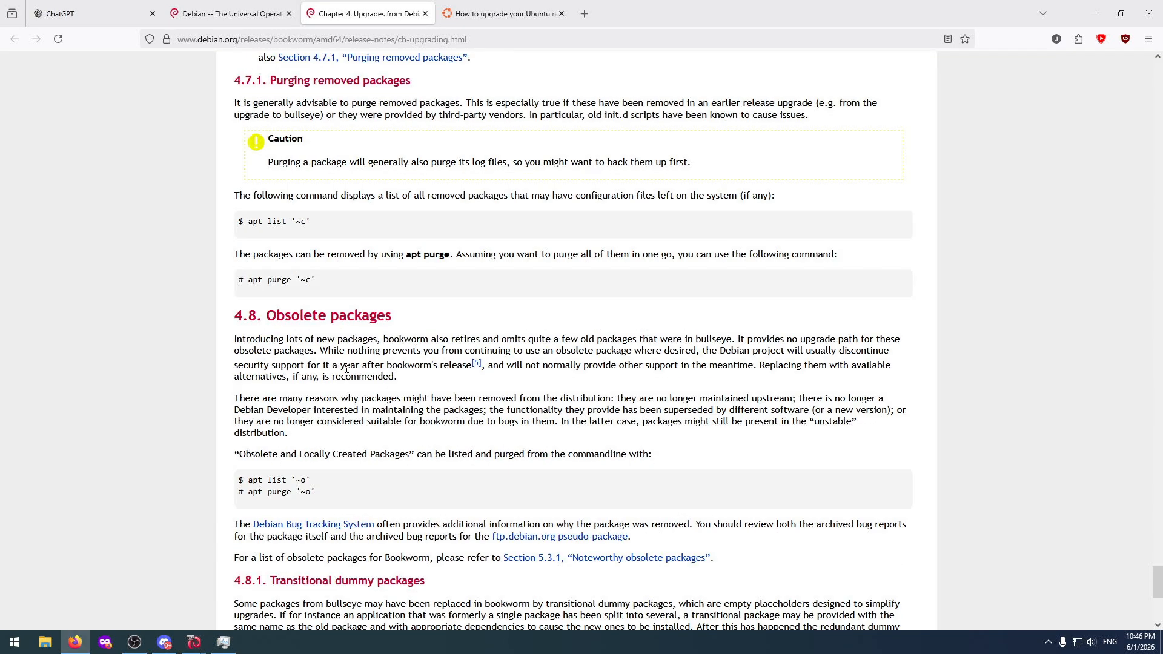
Bring the UbuntuTest and DebianTest machine windows back in front of the browser.
left_click(192, 642)
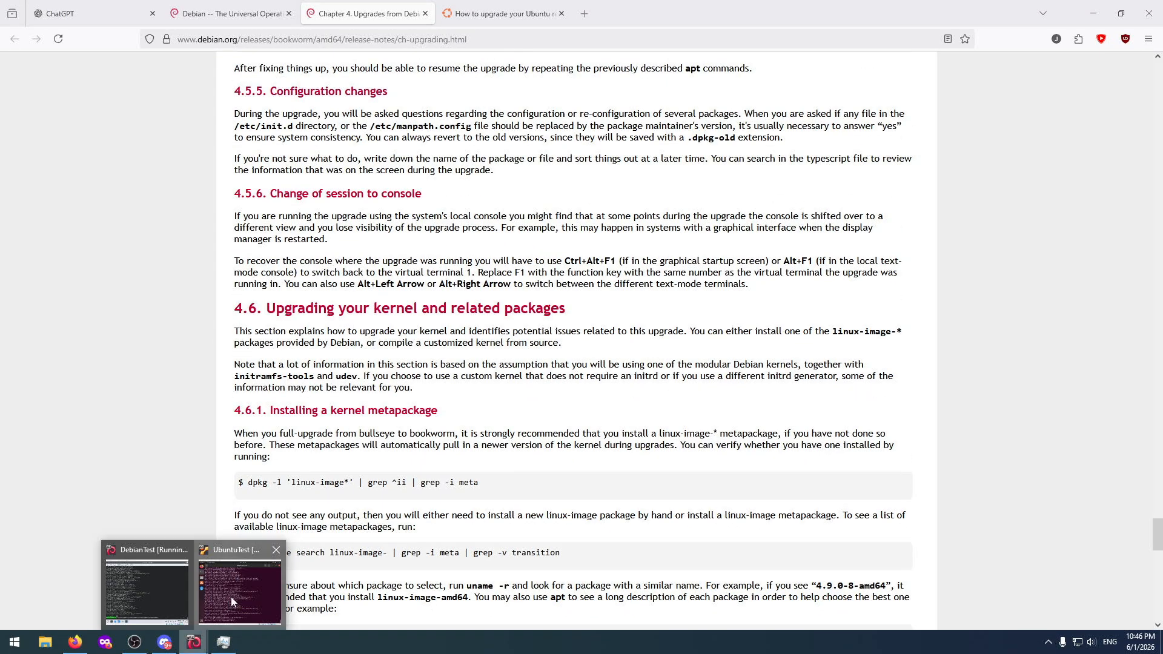
left_click(234, 599)
left_click(191, 644)
left_click(164, 584)
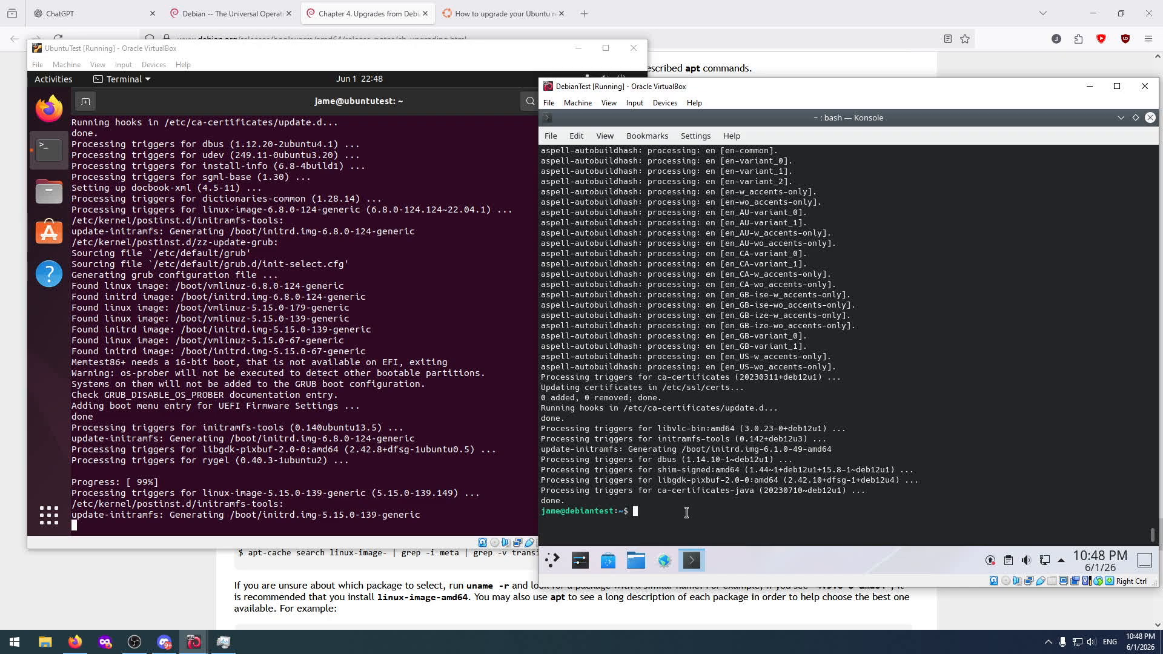
Look back through the previously used commands at the DebianTest terminal prompt.
key("Up")
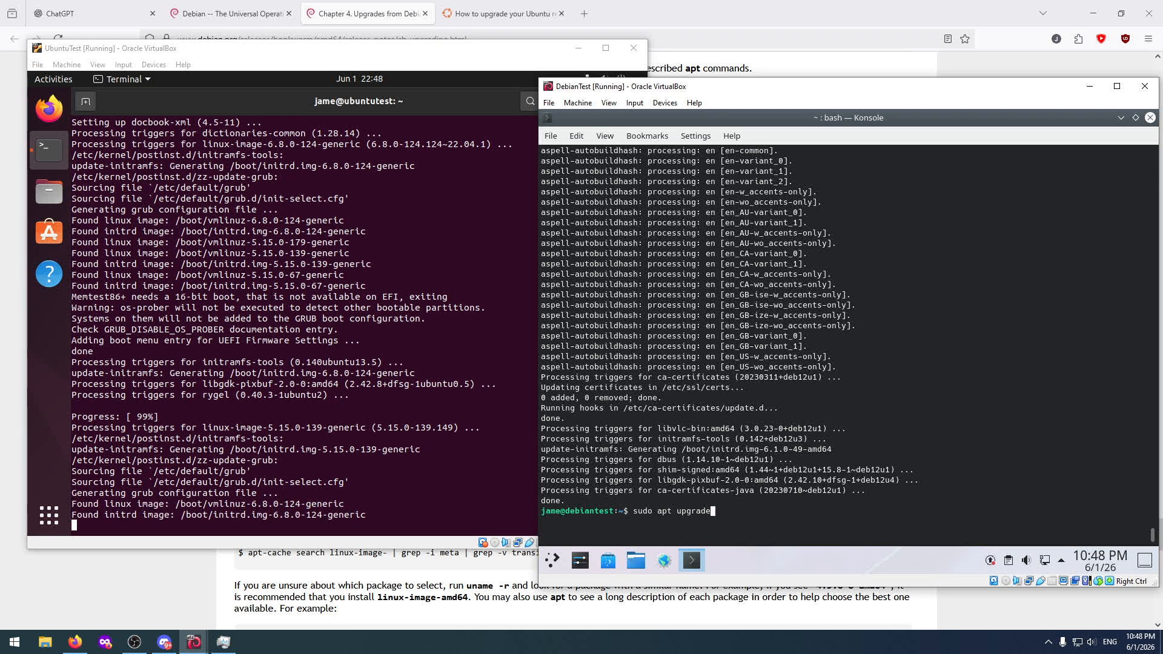
key("Up")
key("Up")
key("Up")
key("Up")
key("Up")
key("Up")
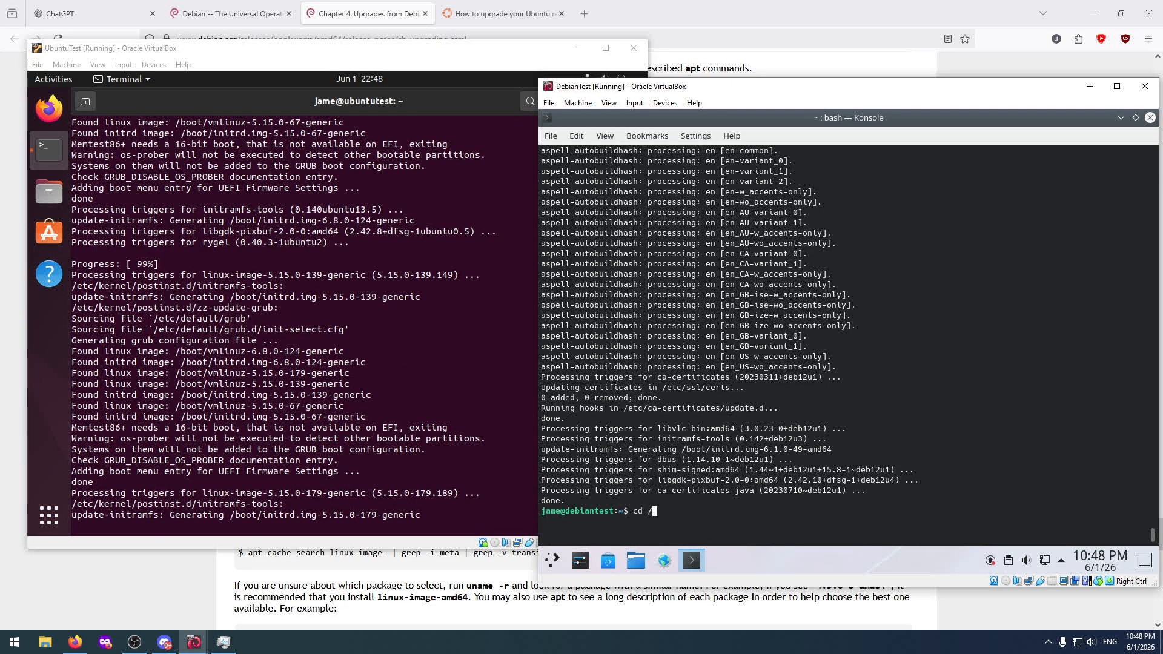
key("Up")
key("Up")
key("Up")
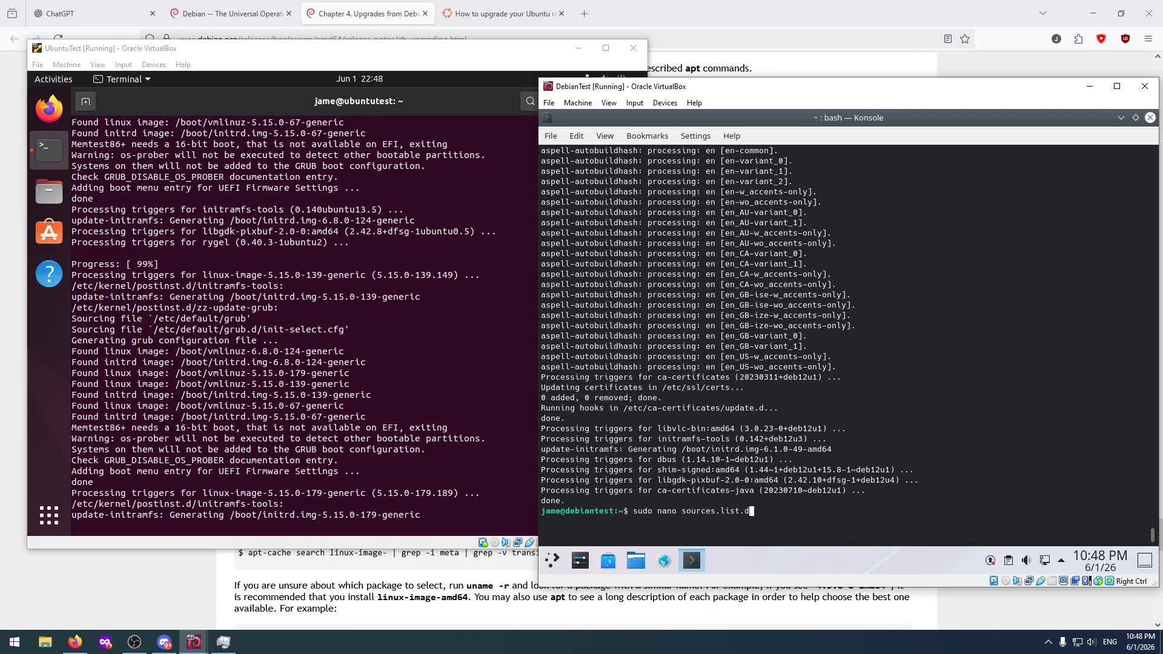
key("Up")
key("Up")
key("Up")
key("Up")
key("Up")
key("Up")
key("Up")
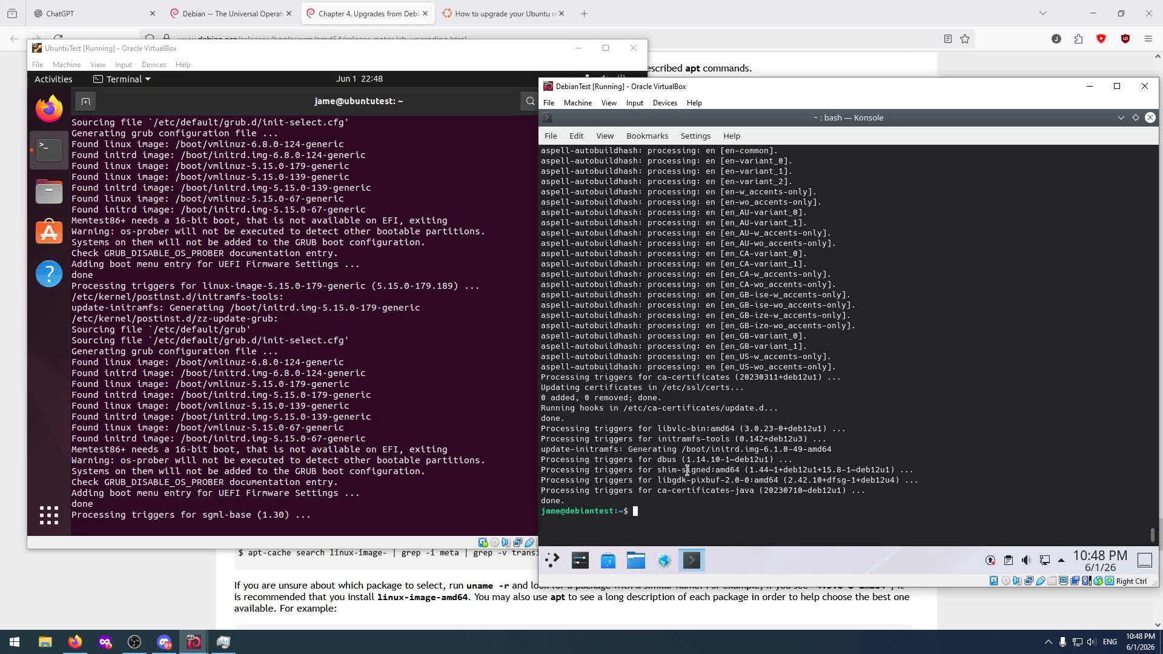
Switch to the bookworm release notes in Firefox and find the Debian version command in section 4.2.1.
left_click(676, 13)
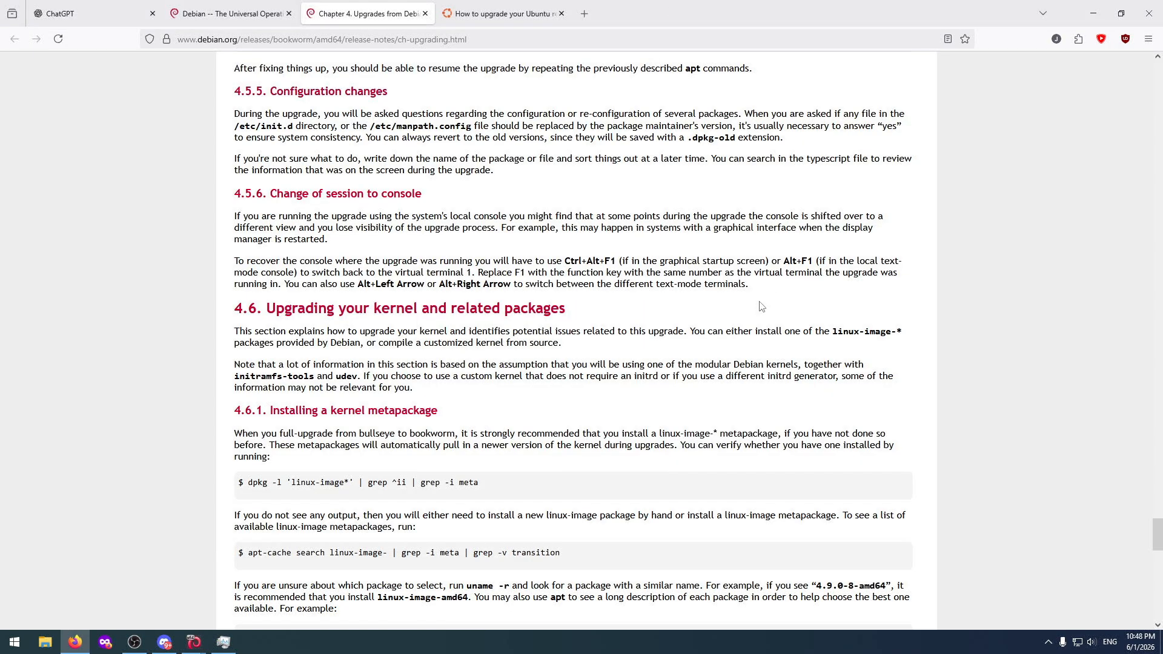
key("Home")
scroll(727, 312, "down", 9)
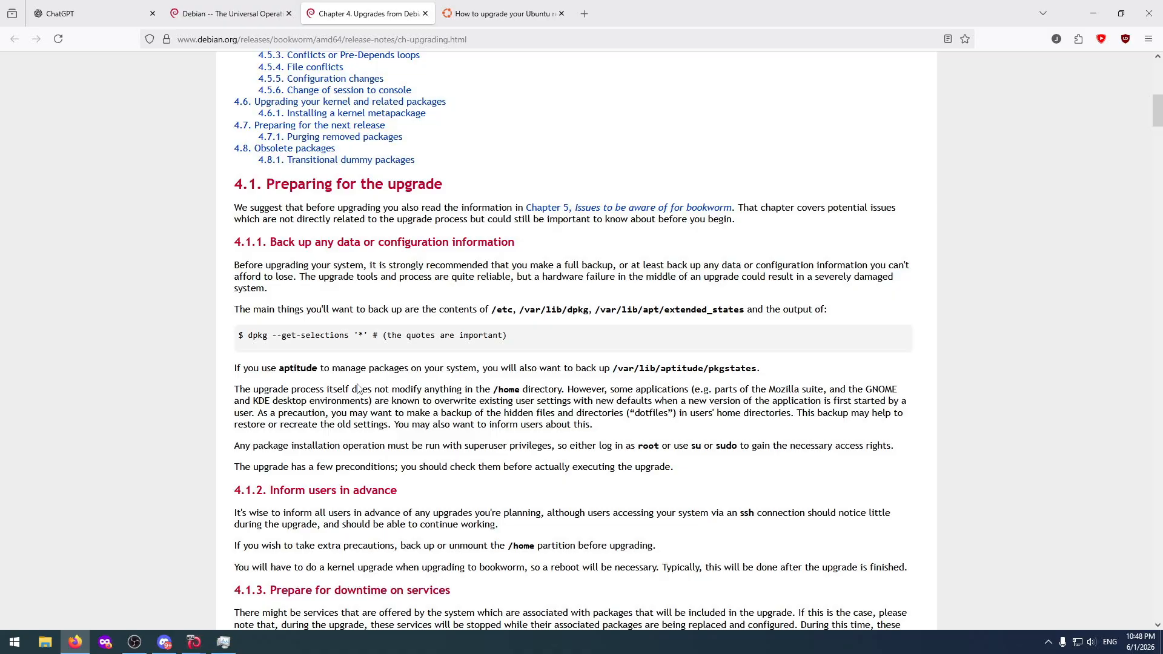
scroll(357, 388, "down", 4)
scroll(358, 384, "down", 15)
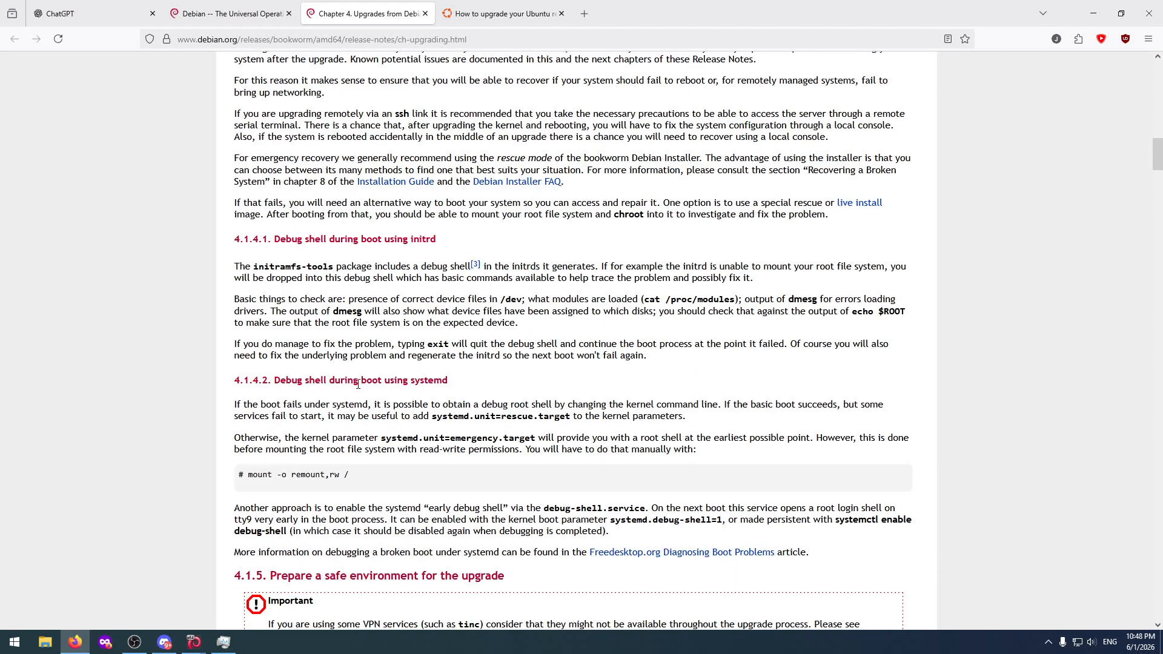
scroll(358, 384, "down", 4)
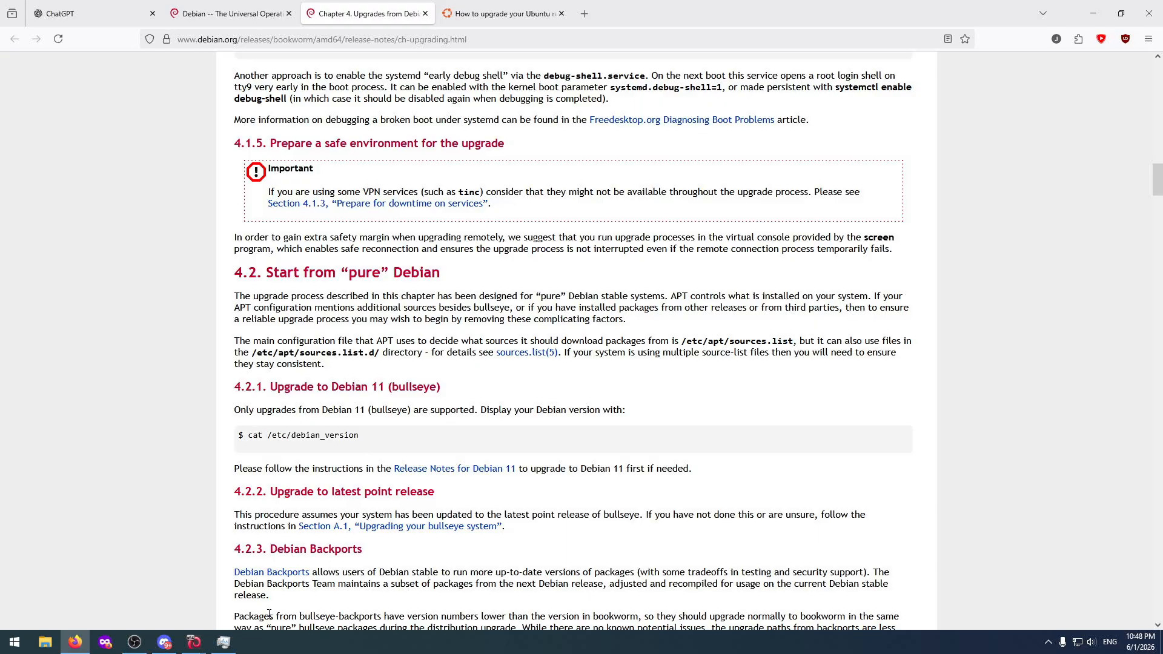
Switch to the DebianTest machine and display its Debian version with cat /etc/debian_version.
mouse_move(194, 641)
left_click(147, 591)
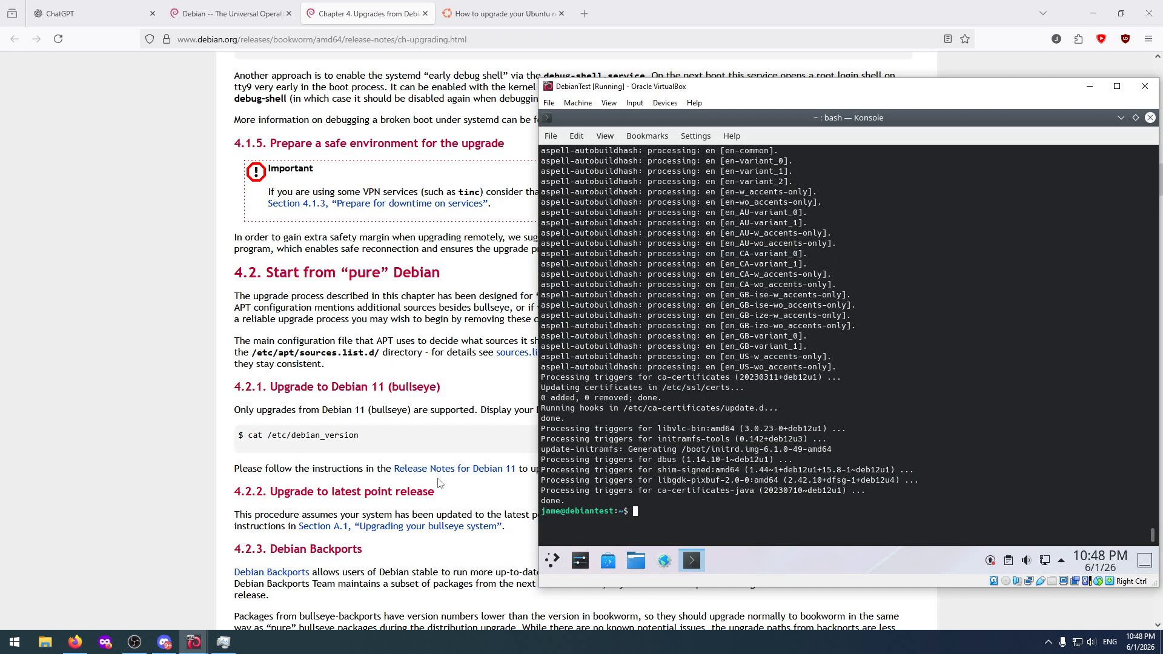
type("cat /etc/debian_version")
key("Return")
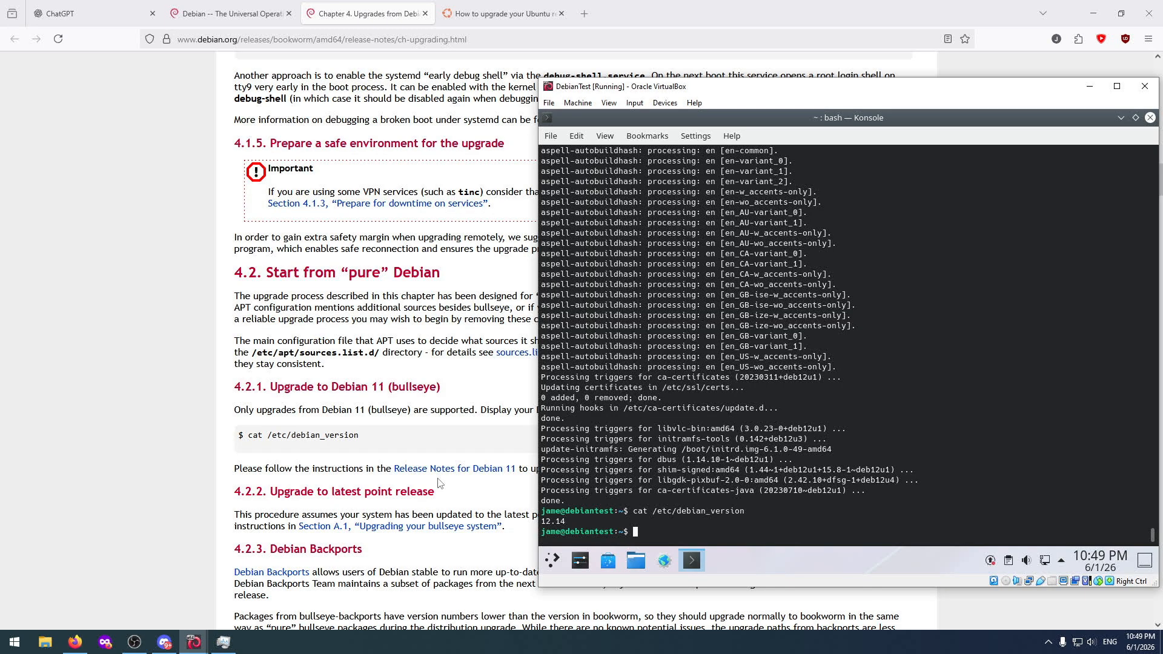
Refresh the Debian package lists with sudo apt update and run sudo apt upgrade.
type("sudo apt update")
key("Return")
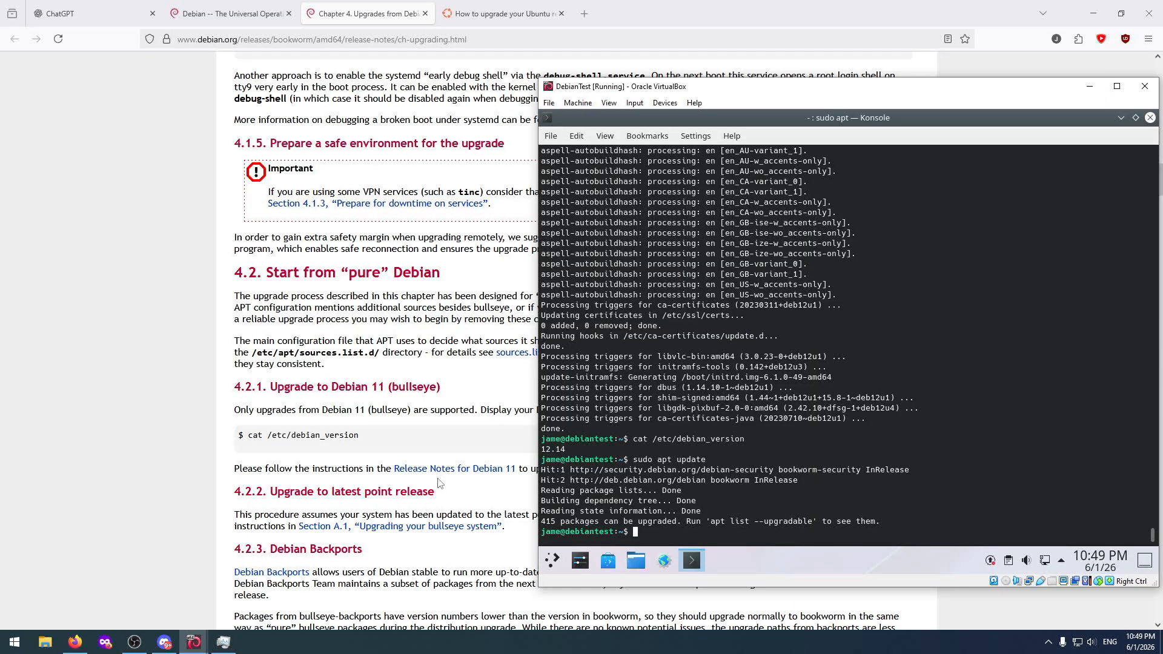
type("sudo apt upgrade")
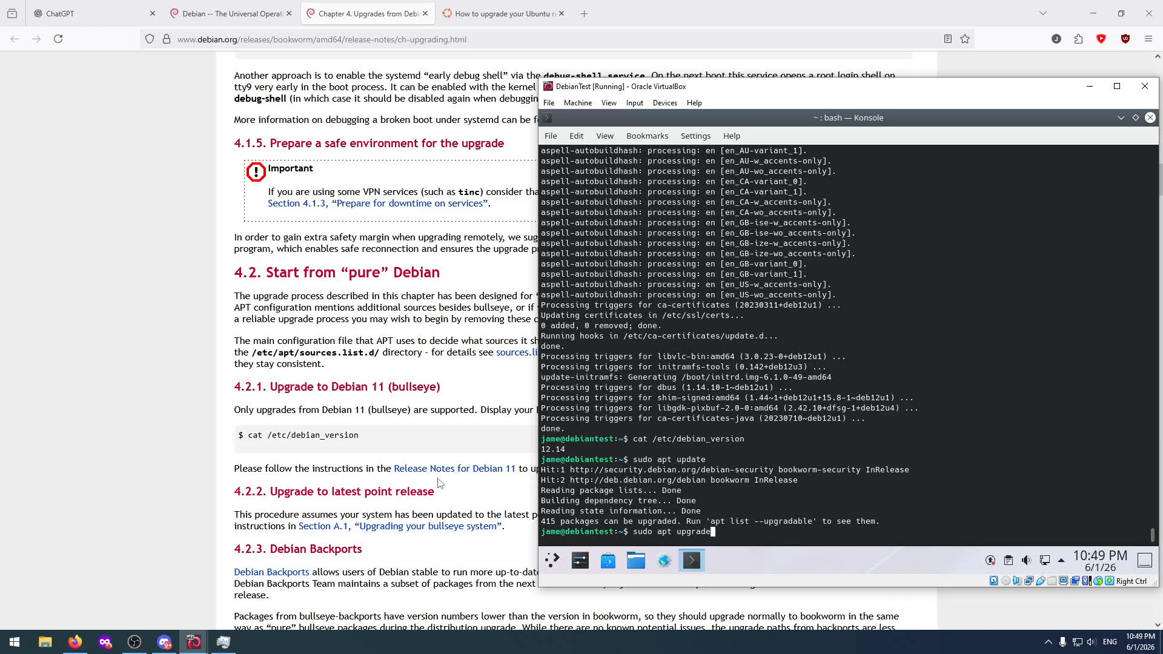
key("Return")
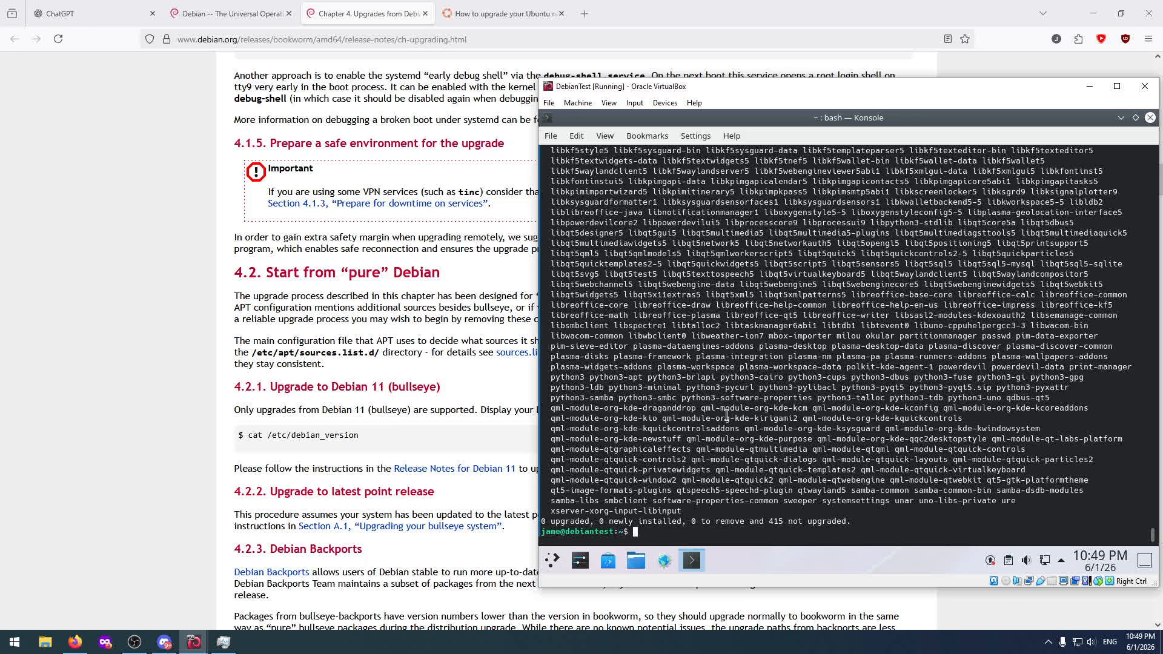
Review the upgrade output and copy the suggested sudo apt autoremove command from it.
scroll(700, 429, "up", 2)
scroll(700, 429, "up", 11)
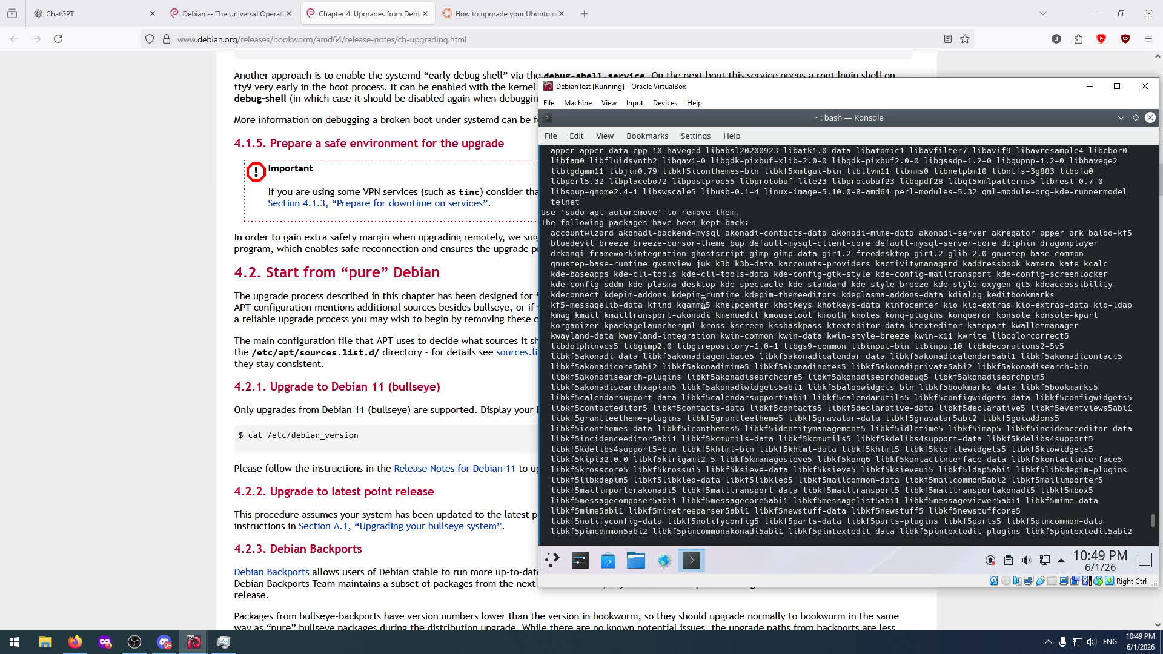
scroll(703, 303, "up", 3)
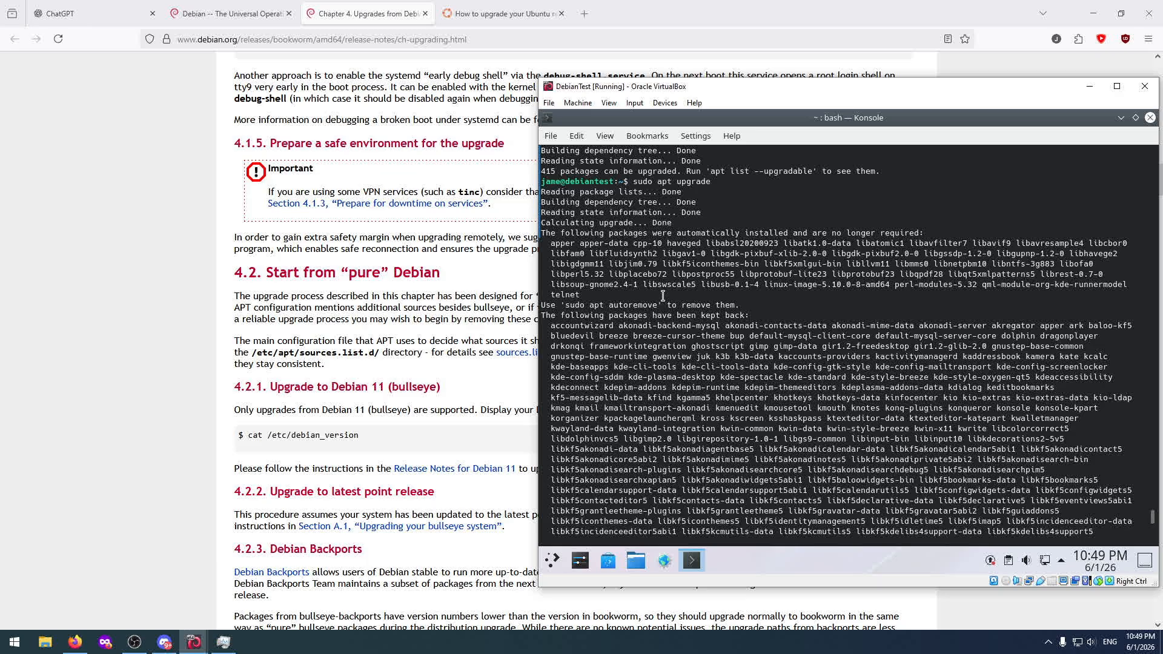
left_click_drag(566, 305, 659, 304)
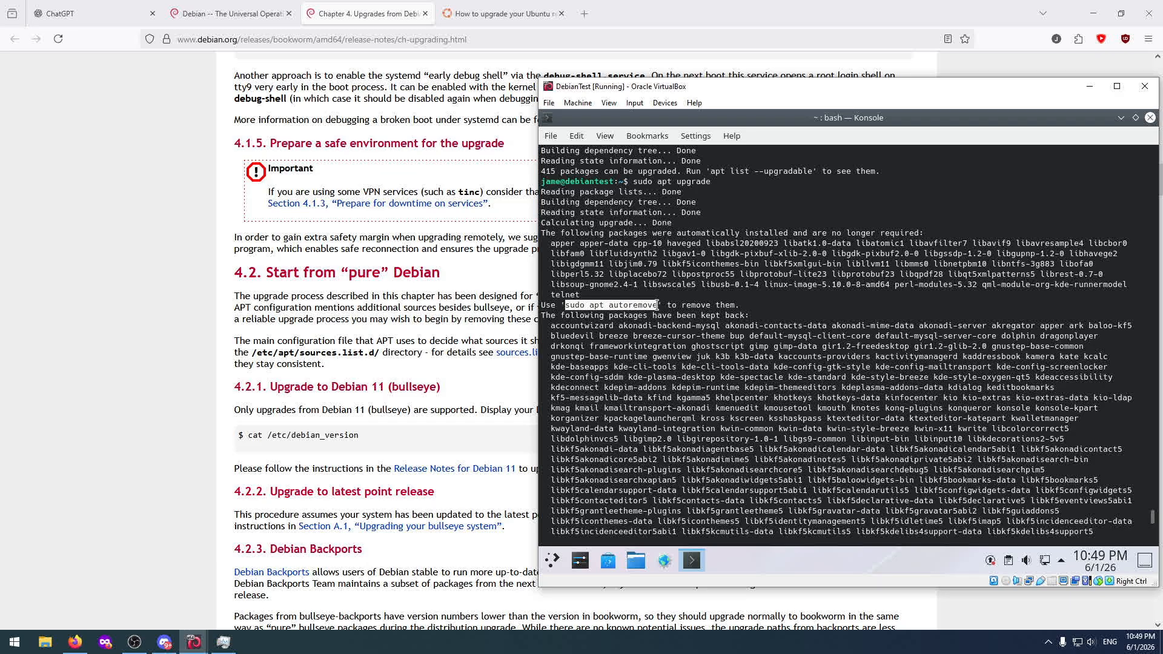
right_click(650, 308)
left_click(662, 315)
left_click(660, 368)
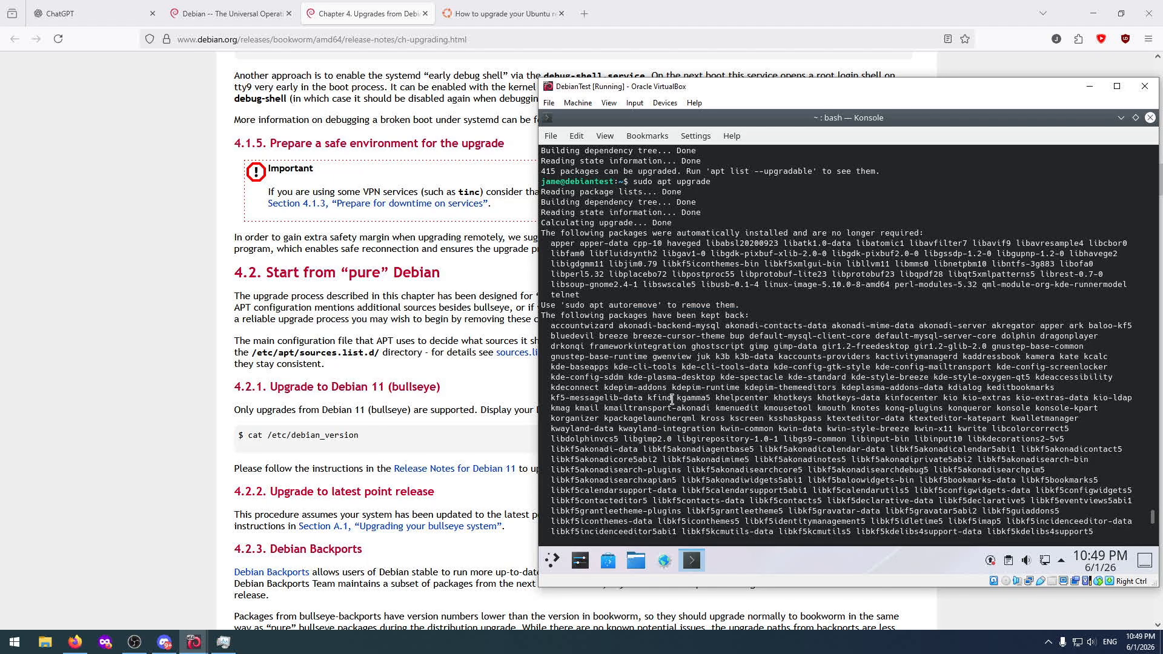
Paste and run sudo apt autoremove at the Debian prompt, answering y to remove the unneeded packages.
scroll(673, 401, "down", 7)
scroll(671, 403, "down", 8)
right_click(661, 535)
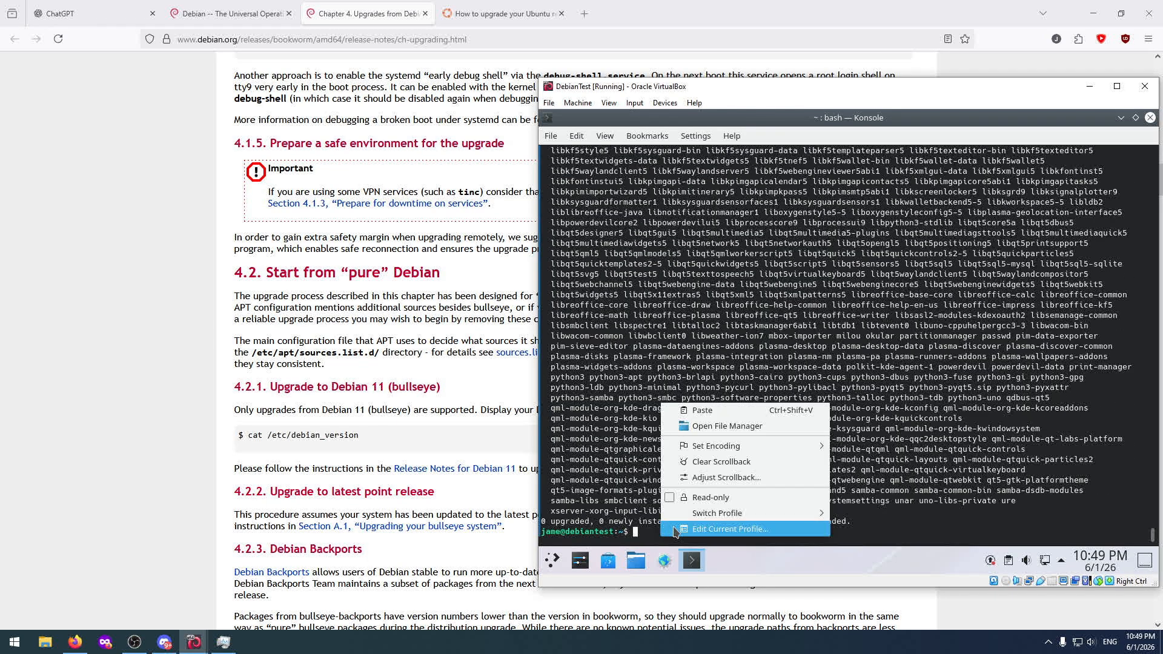
left_click(708, 410)
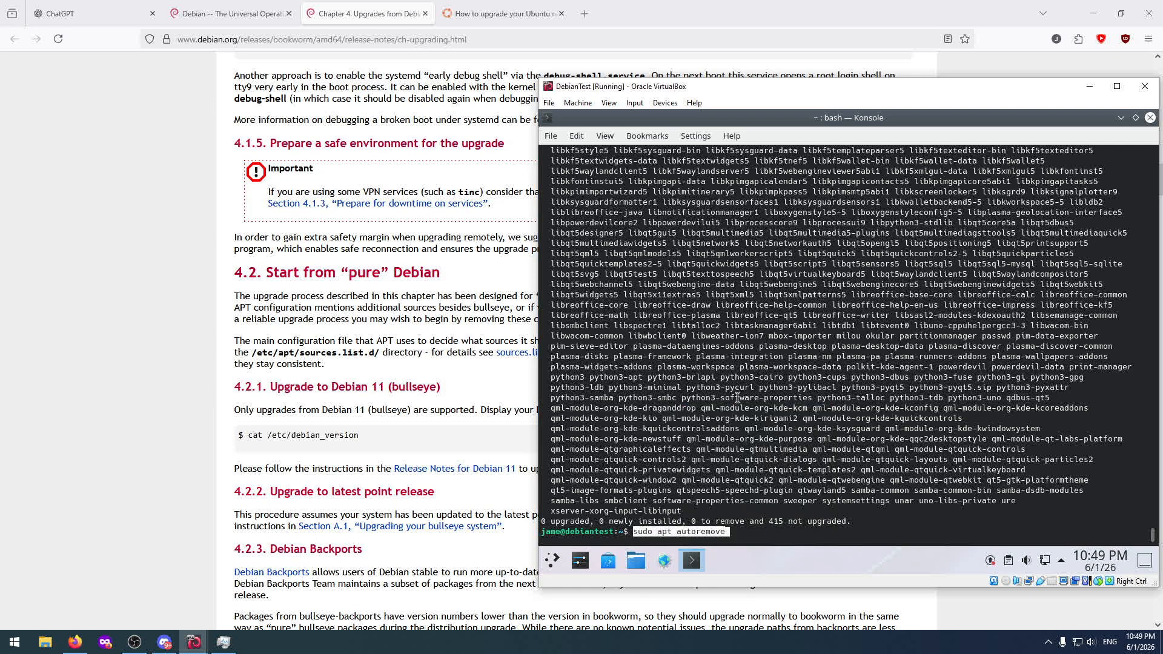
key("Return")
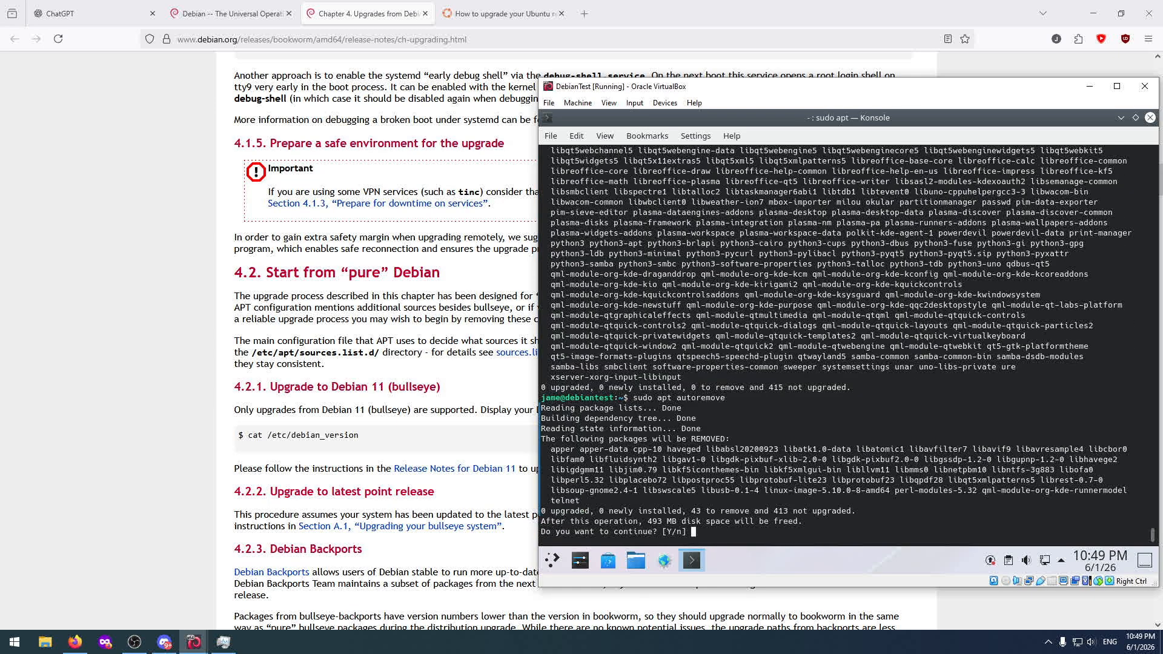
type("y")
key("Return")
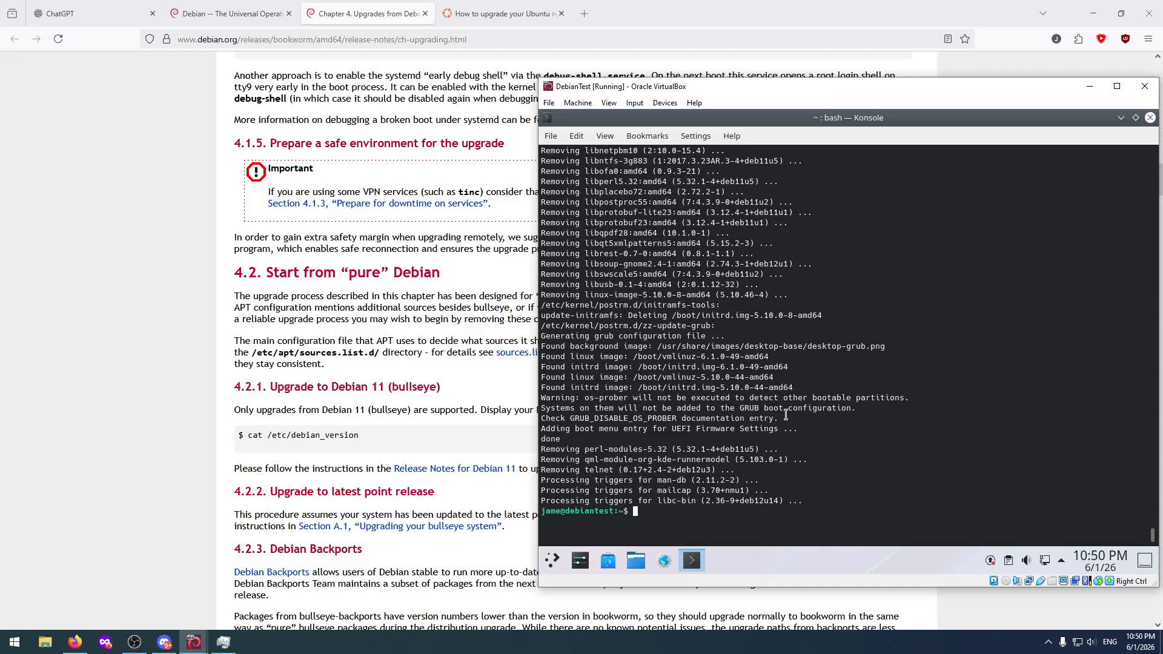
Run sudo apt upgrade again on the Debian machine by recalling the earlier command.
key("Up")
key("Up")
key("Return")
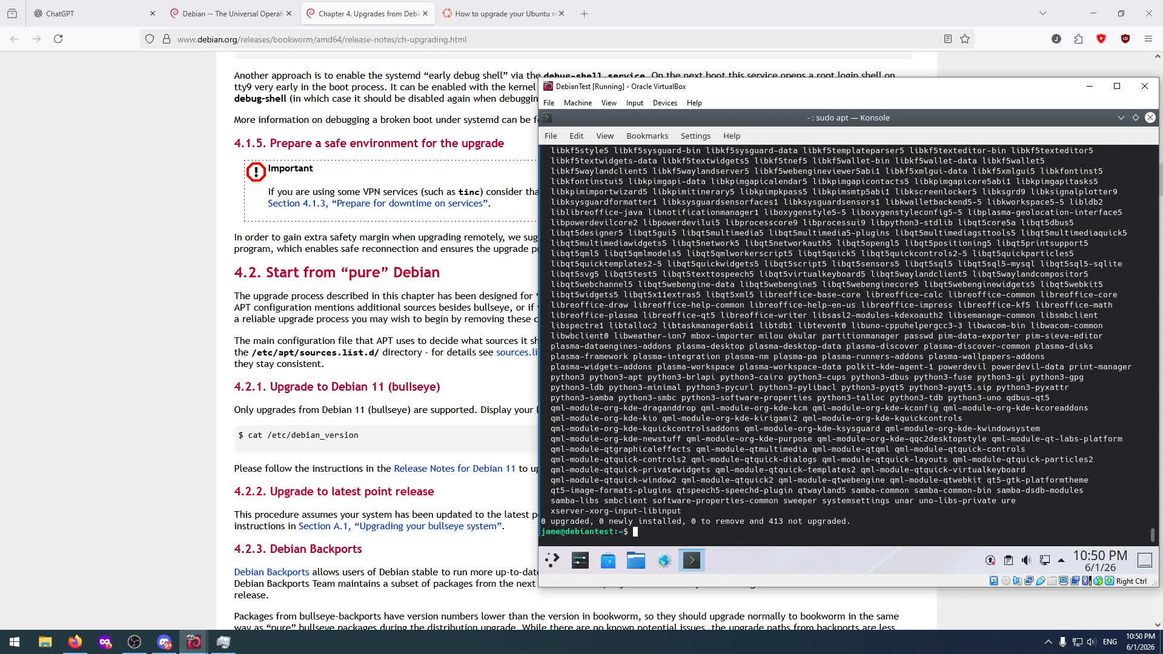
scroll(865, 367, "up", 15)
Try the reboot command in the Debian terminal and close the terminal session with exit.
type("reboot")
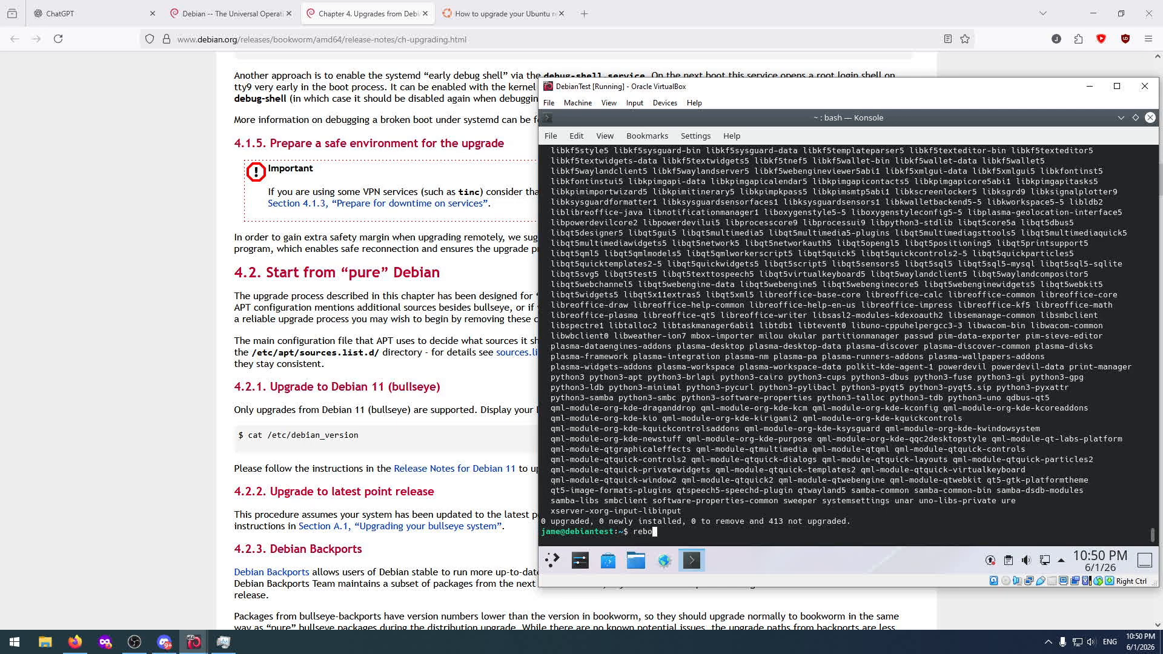
key("Return")
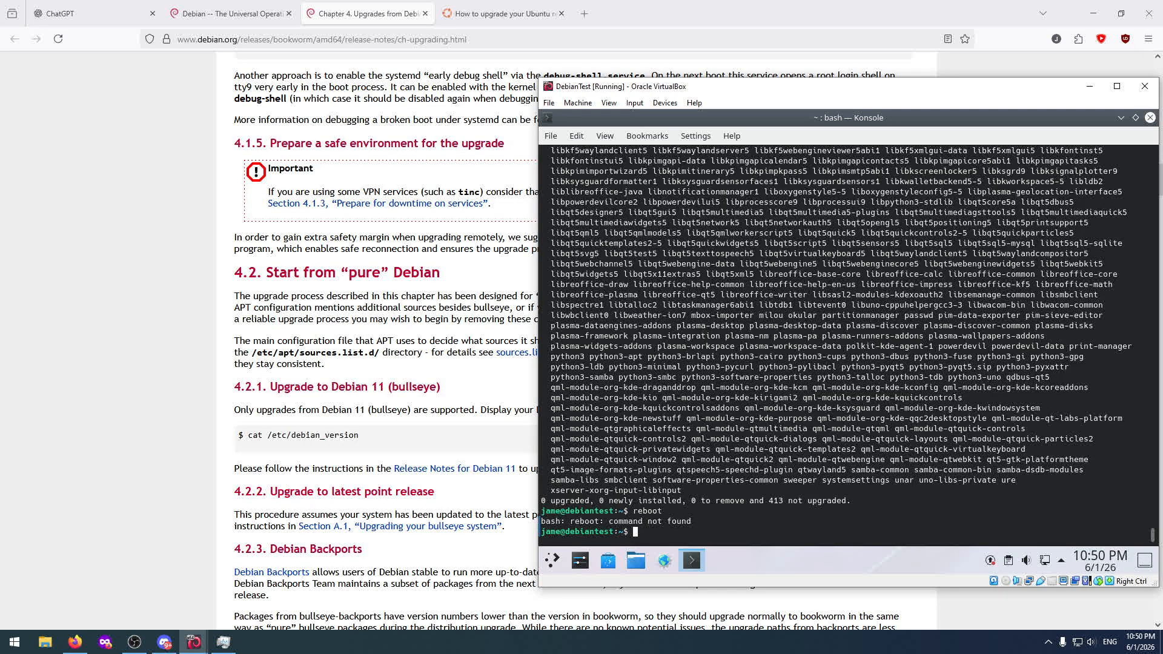
type("reb")
key("BackSpace")
key("BackSpace")
key("BackSpace")
type("exit")
key("Return")
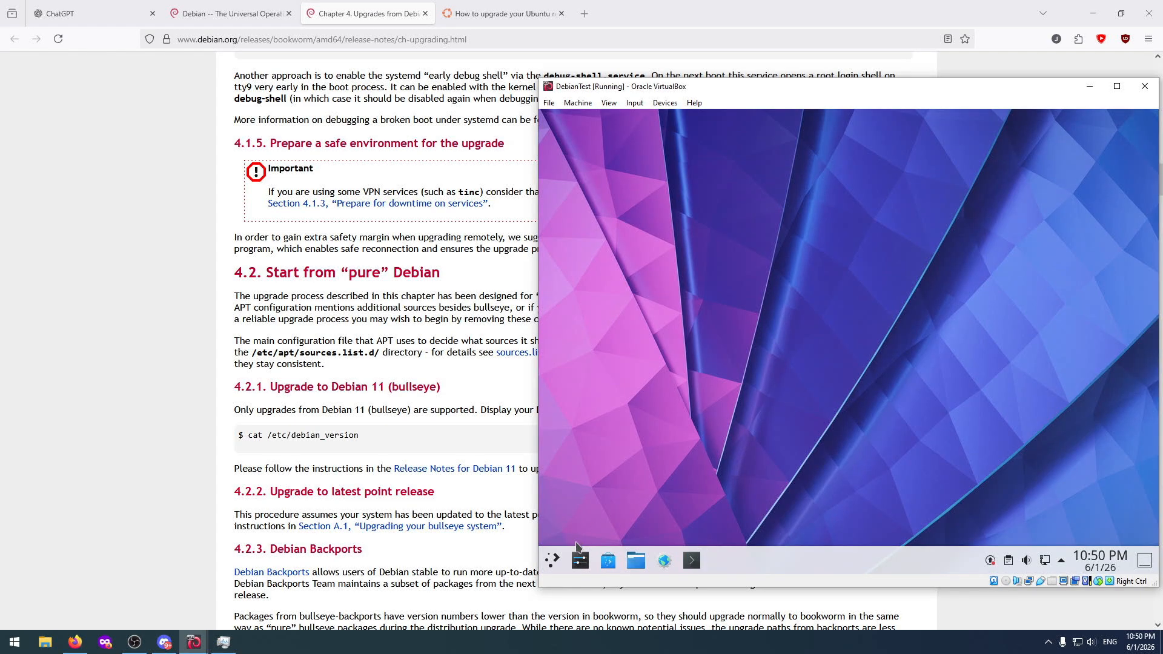
Restart the Debian machine using the desktop's Restart session option and confirm the restart immediately.
left_click(552, 560)
left_click(685, 515)
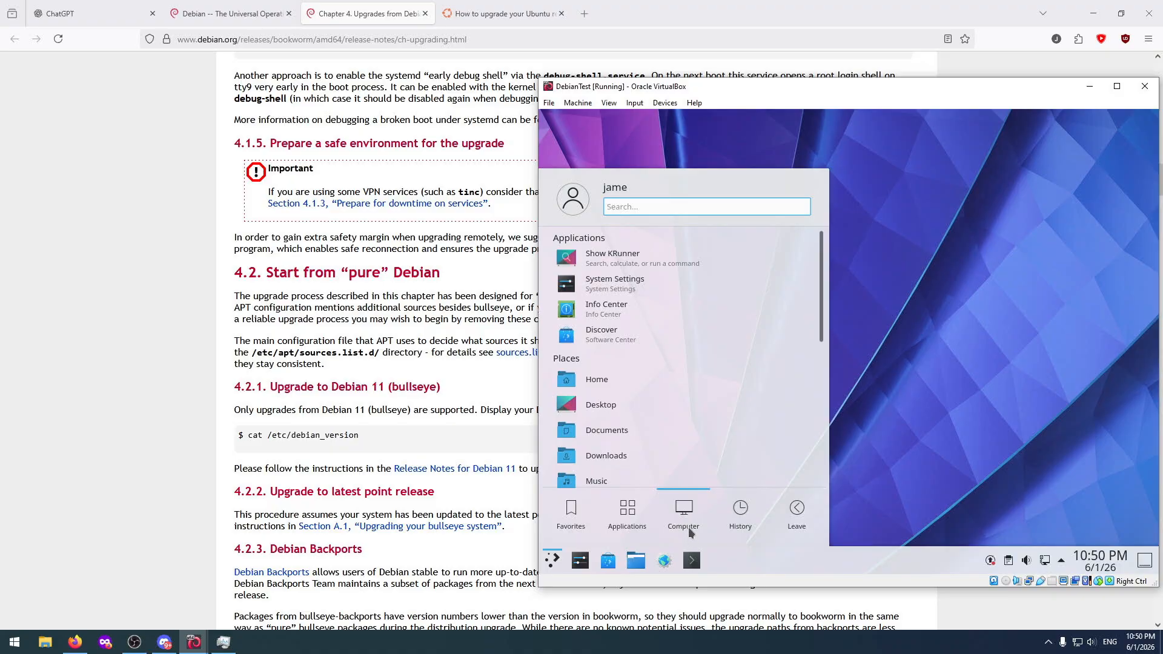
left_click(886, 384)
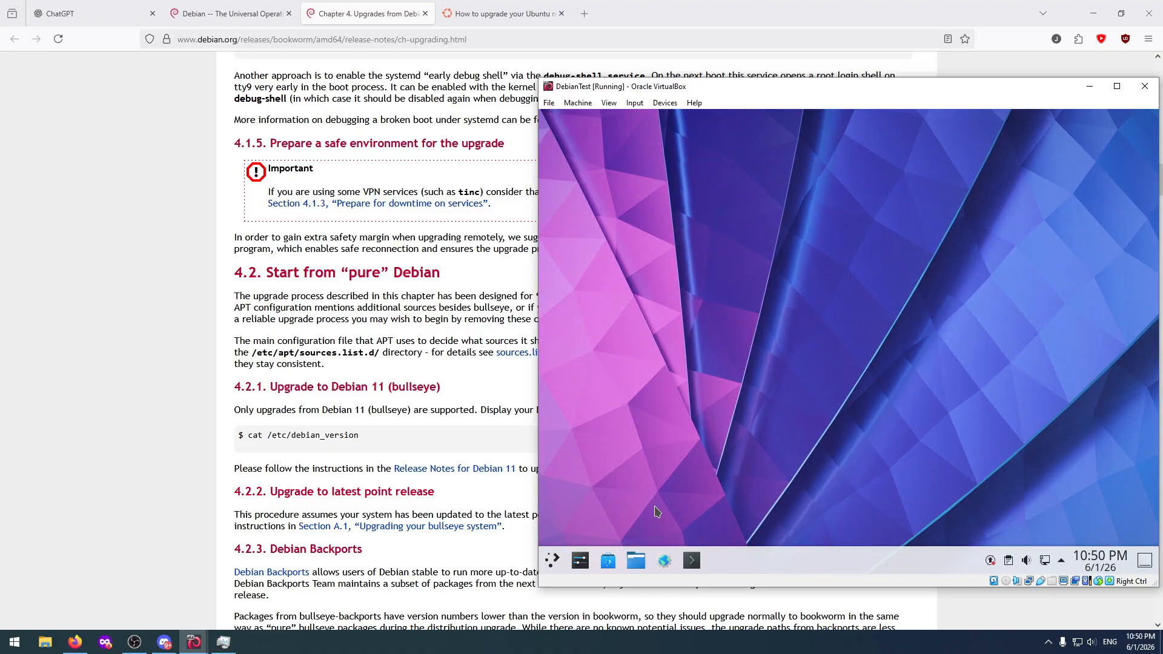
left_click(552, 562)
left_click(783, 515)
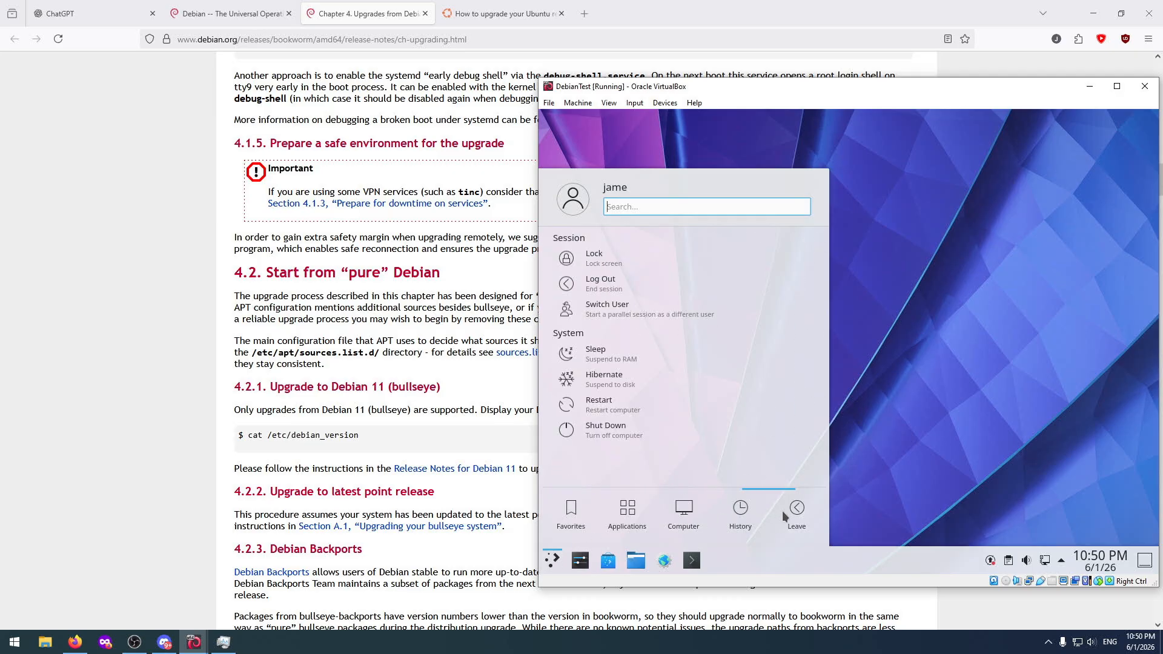
left_click(690, 513)
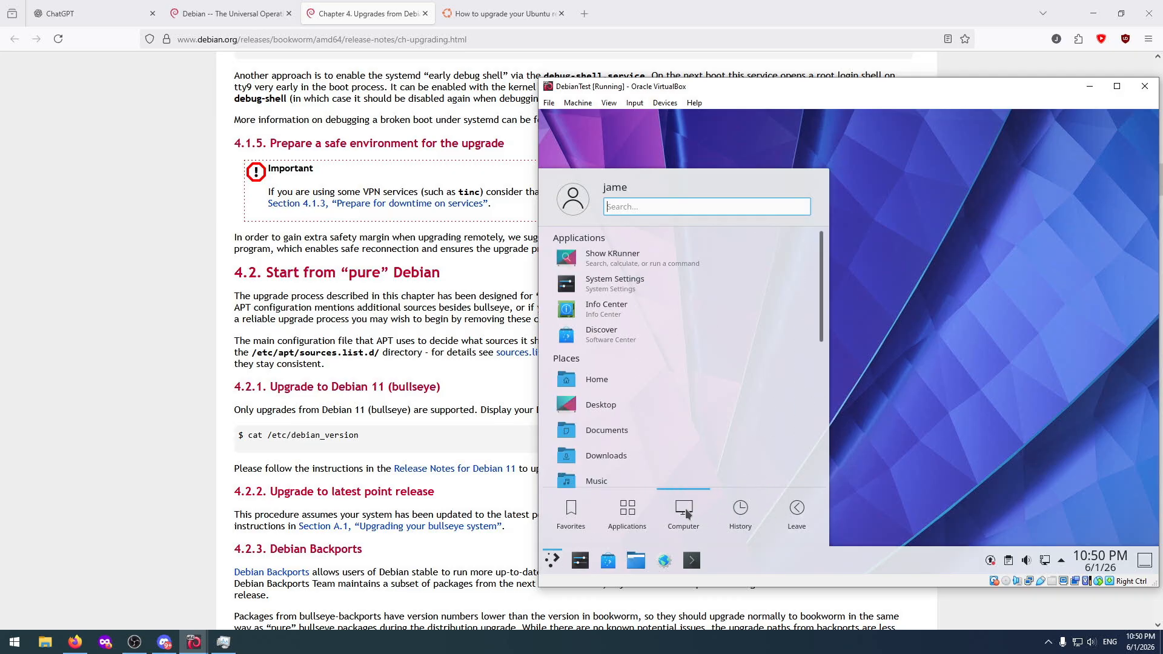
scroll(706, 424, "down", 5)
left_click(785, 512)
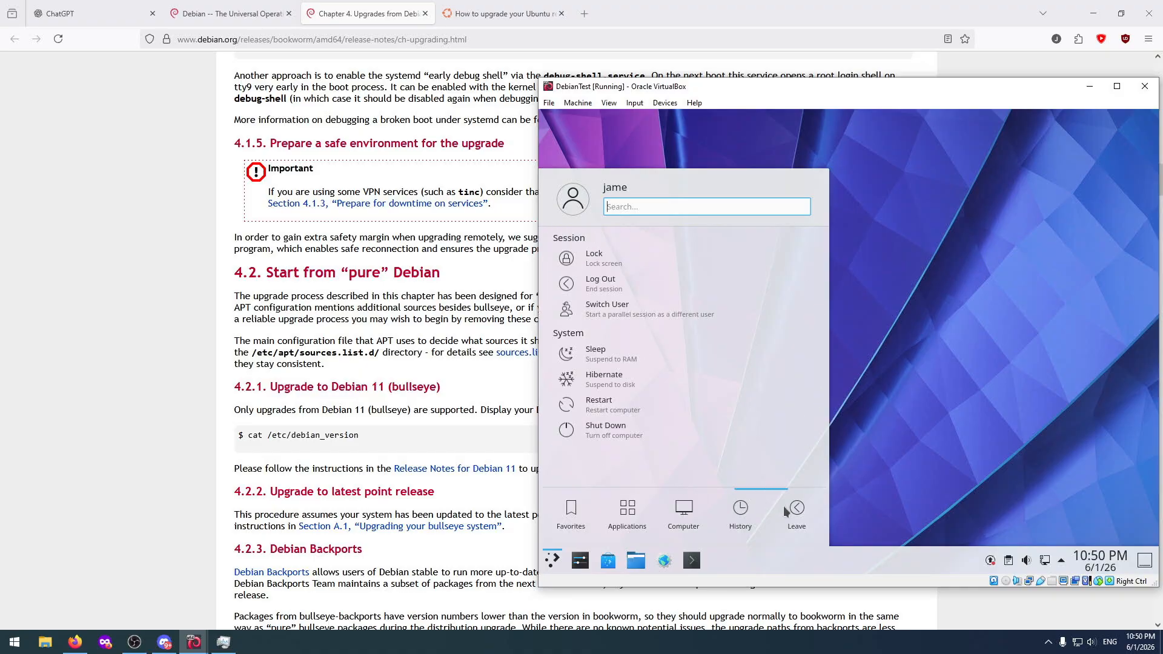
left_click(745, 511)
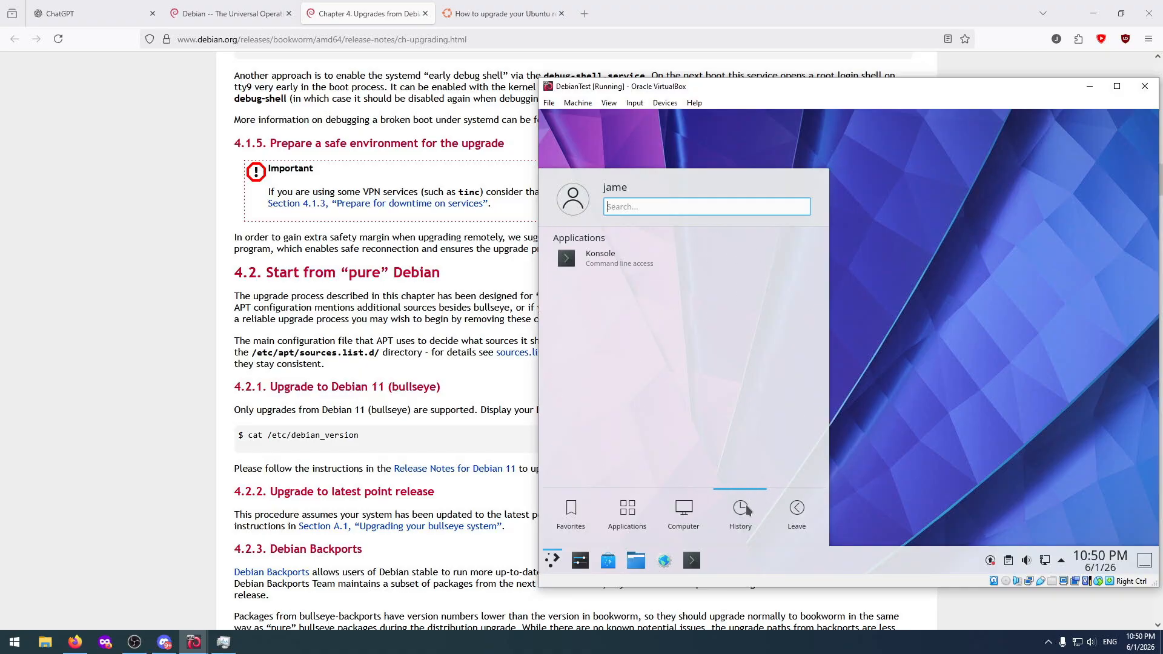
left_click(797, 509)
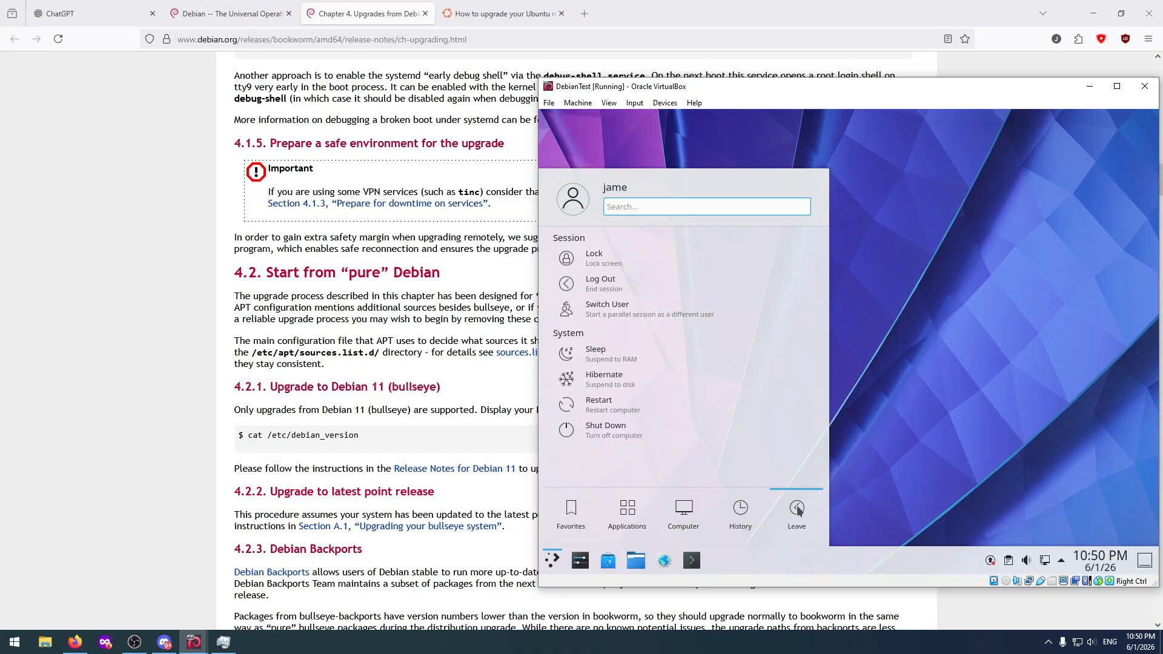
left_click(614, 411)
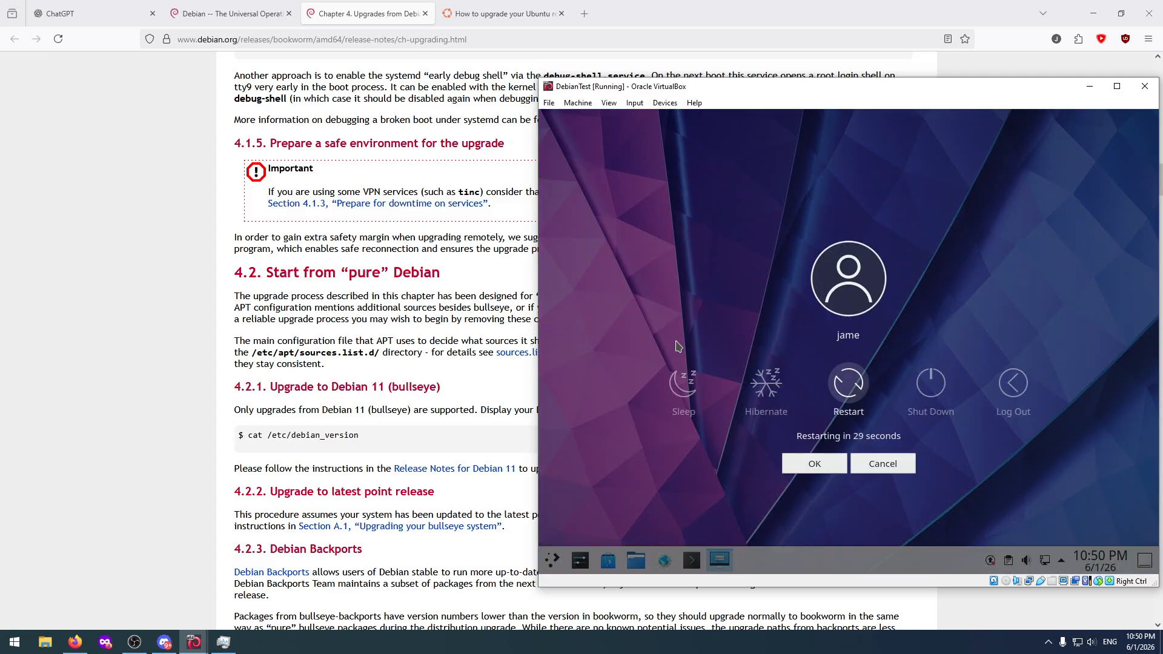
left_click(856, 386)
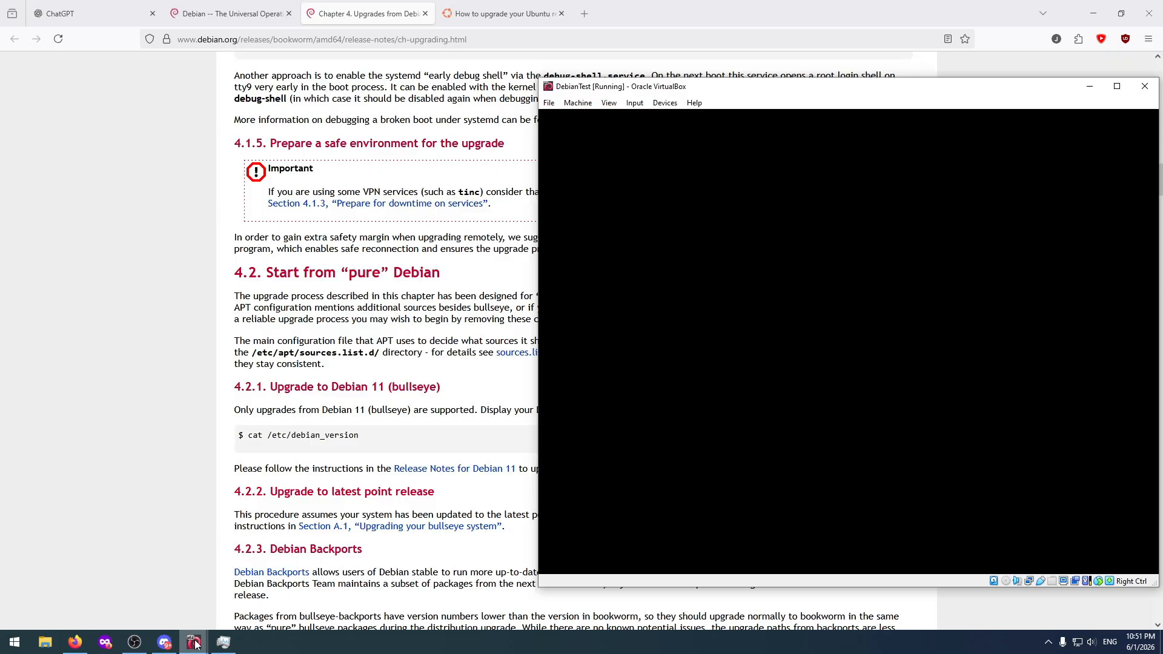
Bring the UbuntuTest machine window to the front to check its release upgrade.
mouse_move(195, 642)
left_click(249, 578)
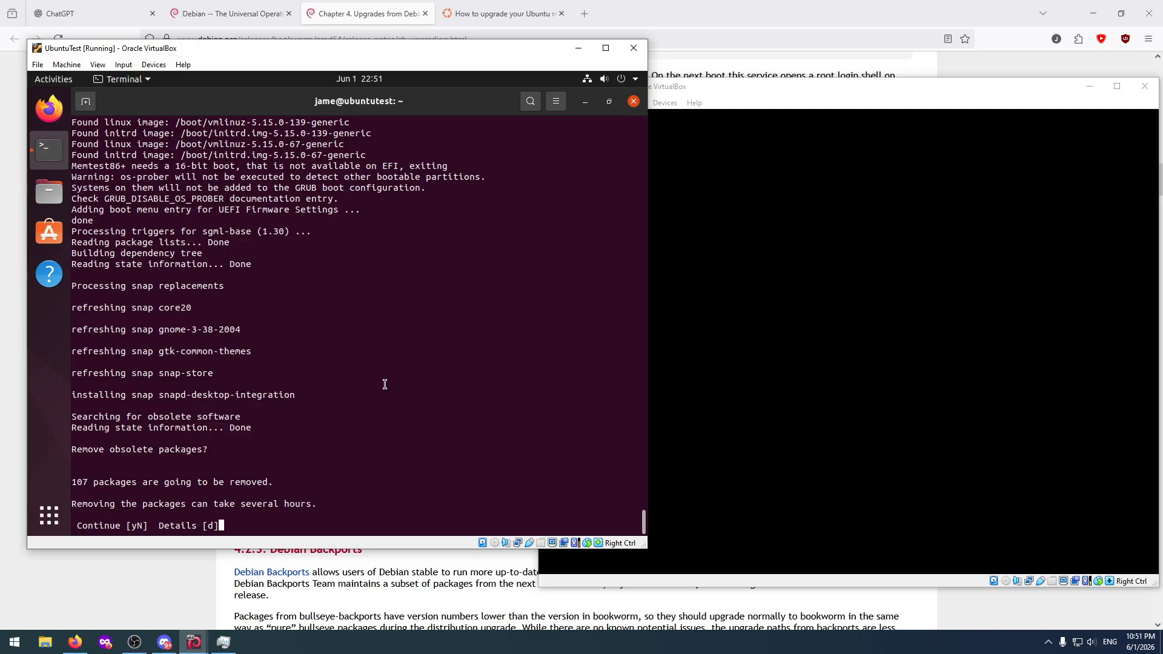
Approve removing the obsolete packages in the UbuntuTest release upgrade.
type("y")
key("Return")
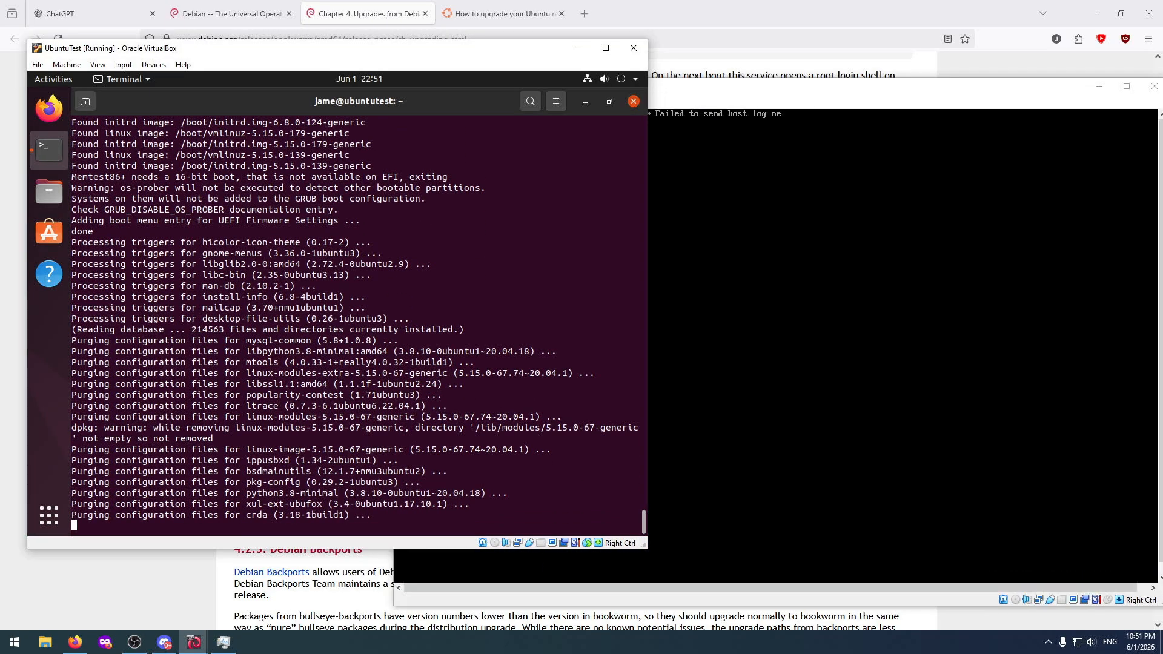
Log in to the Plasma session on the DebianTest machine with the account password.
left_click(727, 327)
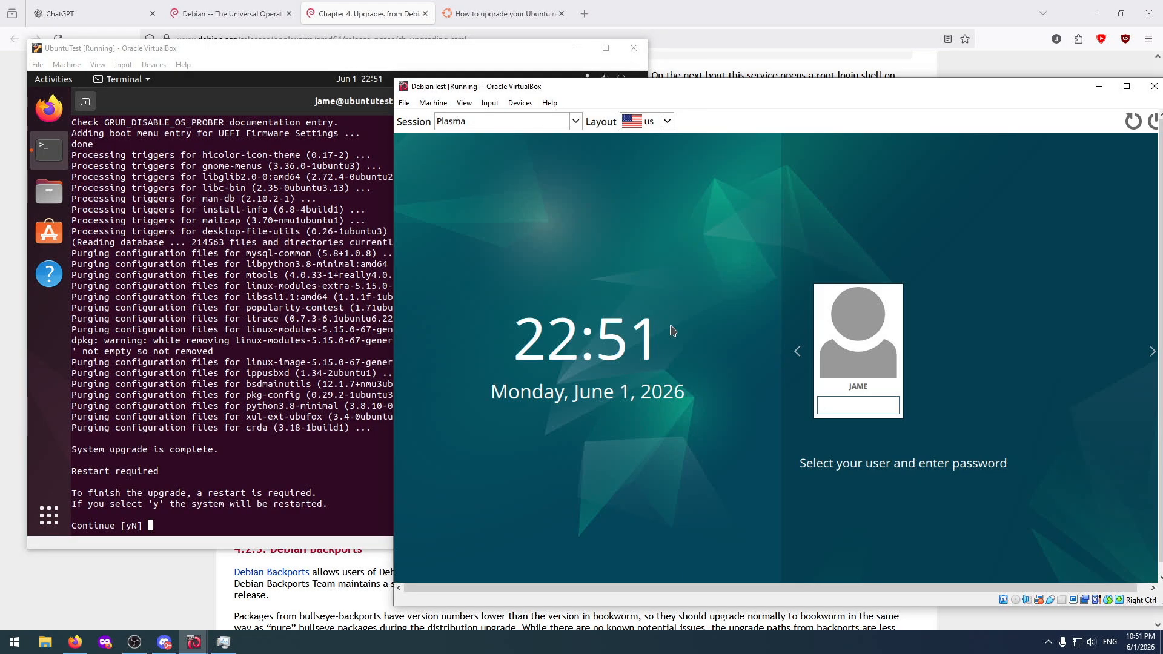
type("•••••••••")
key("Return")
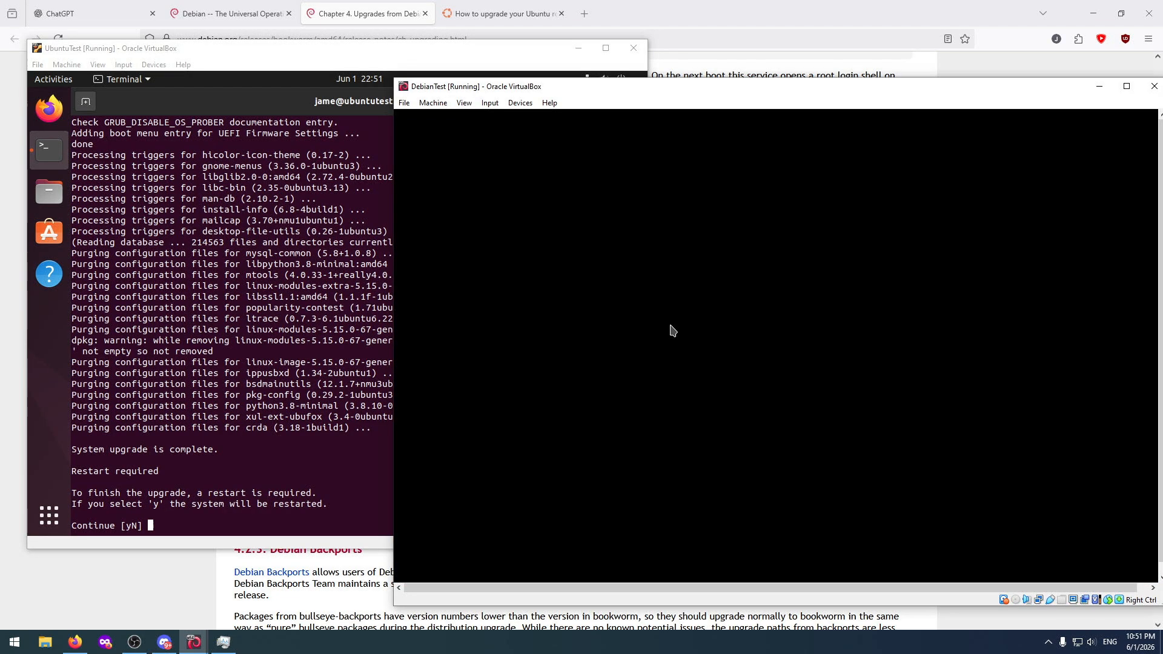
Approve the restart that finishes the system upgrade on the UbuntuTest machine.
left_click(246, 355)
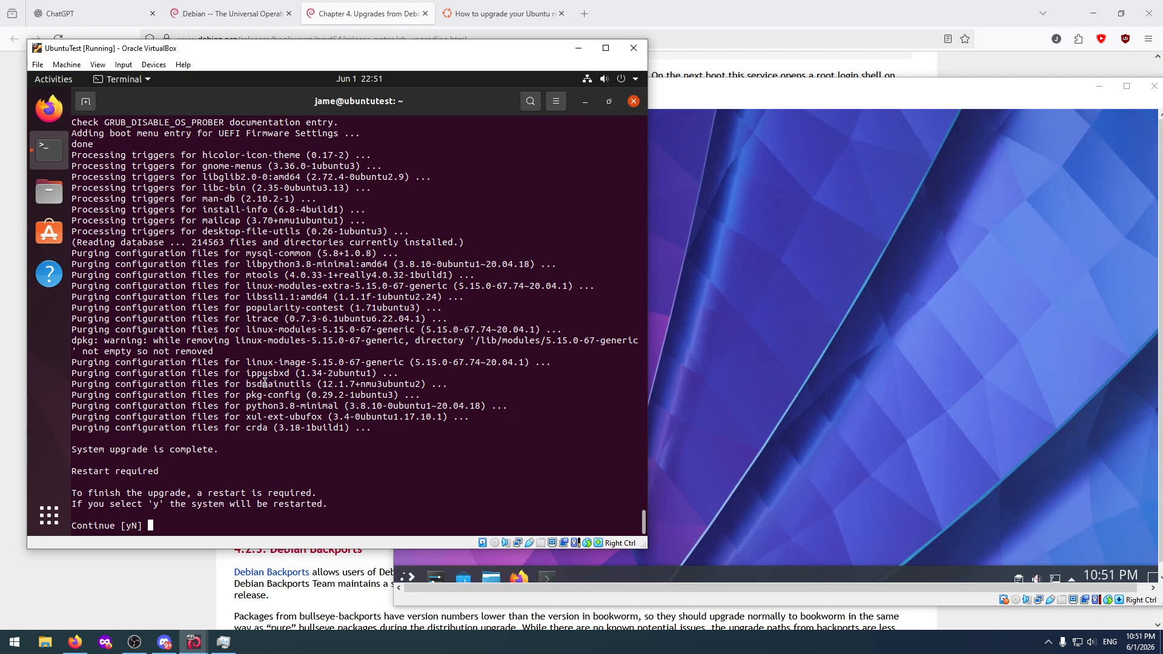
type("y")
key("Return")
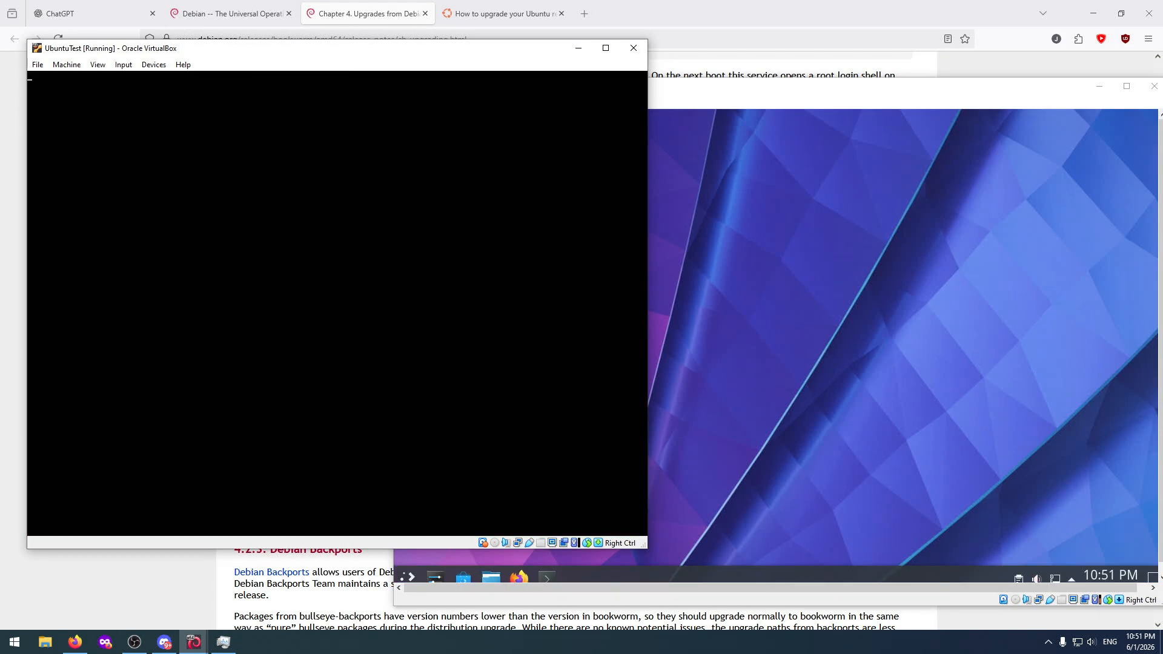
Adjust the DebianTest window size to fit the guest display and reposition both virtual machine windows.
left_click(761, 270)
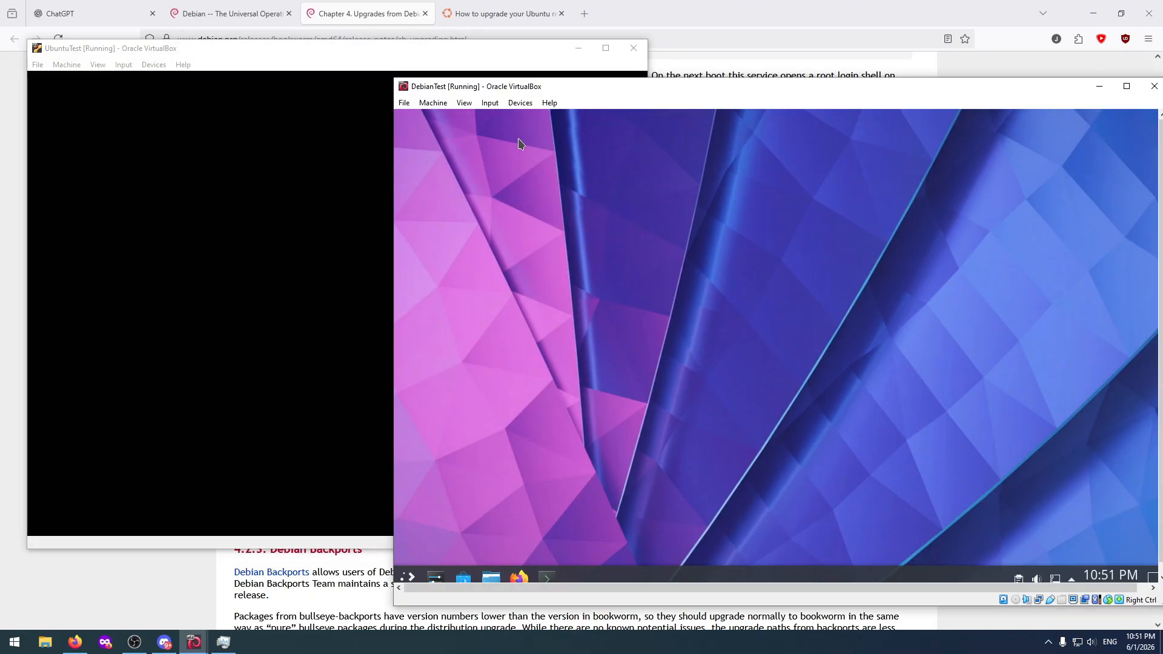
left_click(433, 102)
mouse_move(470, 106)
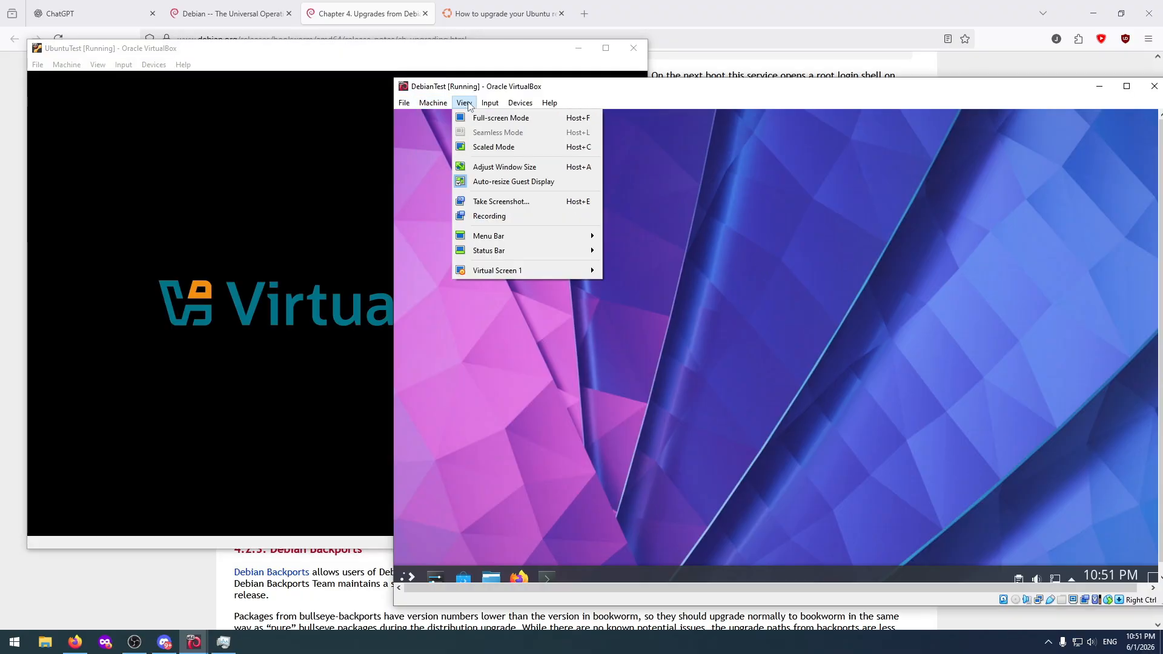
left_click(497, 166)
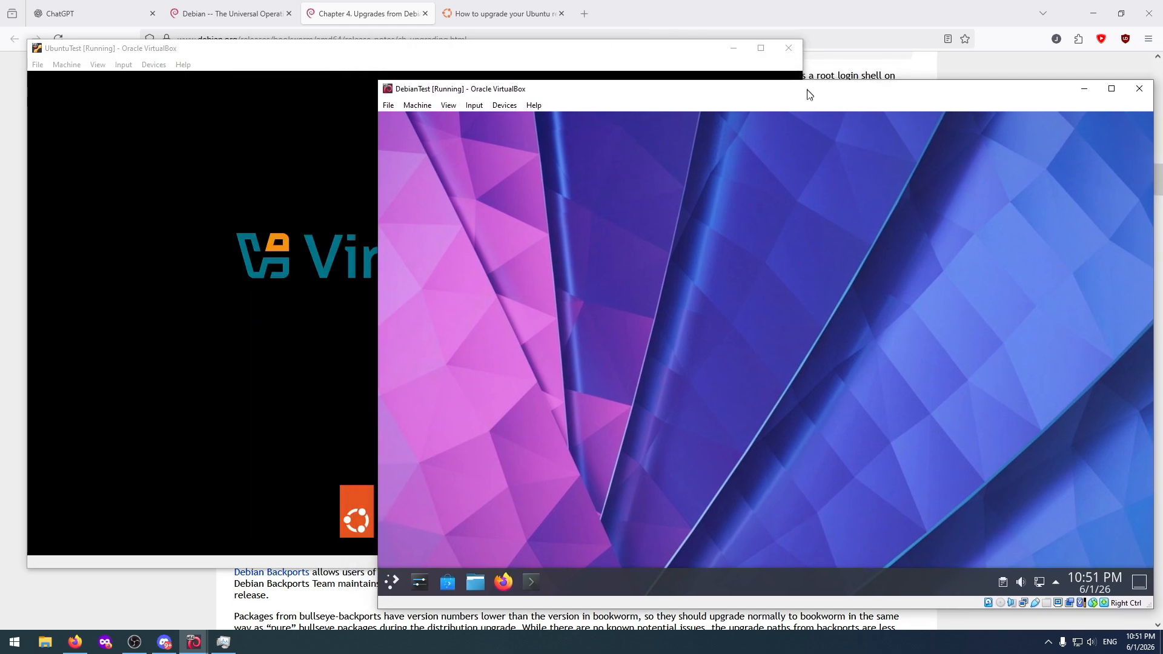
left_click_drag(807, 89, 808, 108)
mouse_move(435, 50)
left_mouse_down()
mouse_move(418, 18)
mouse_move(412, 40)
mouse_move(408, 18)
mouse_move(415, 42)
left_mouse_up()
left_click(845, 120)
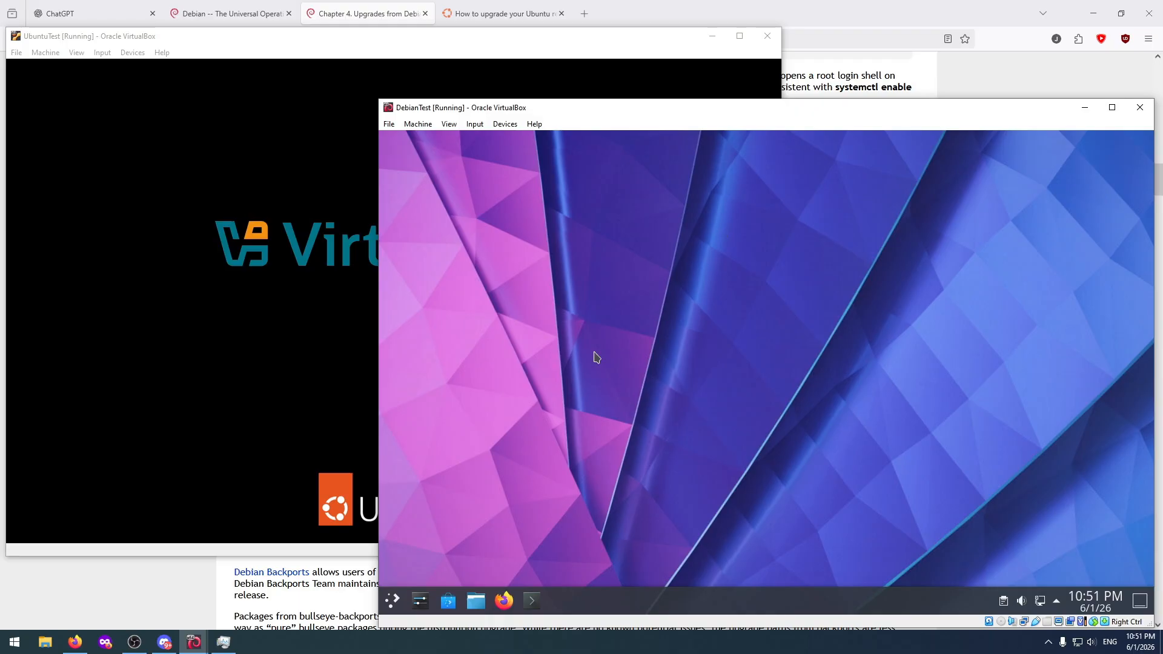
Open Konsole on the Debian machine and check the release with cat /etc/debian_version.
left_click(532, 601)
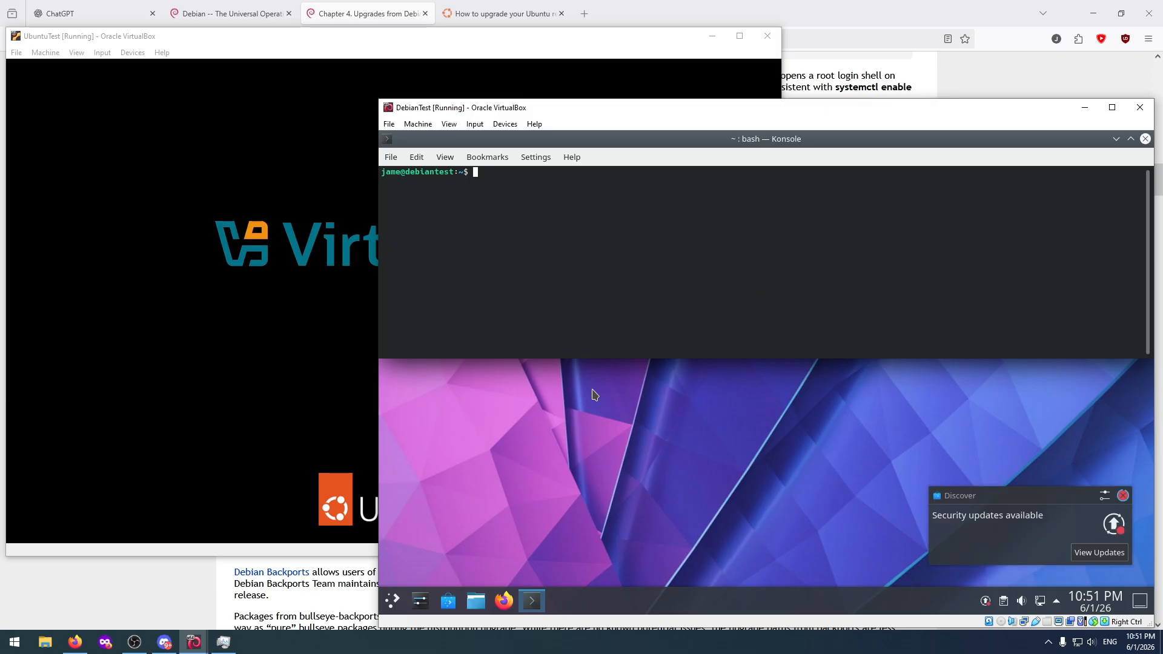
type("sudo apt upgrade")
key("Up")
key("Up")
key("Up")
key("Up")
key("Return")
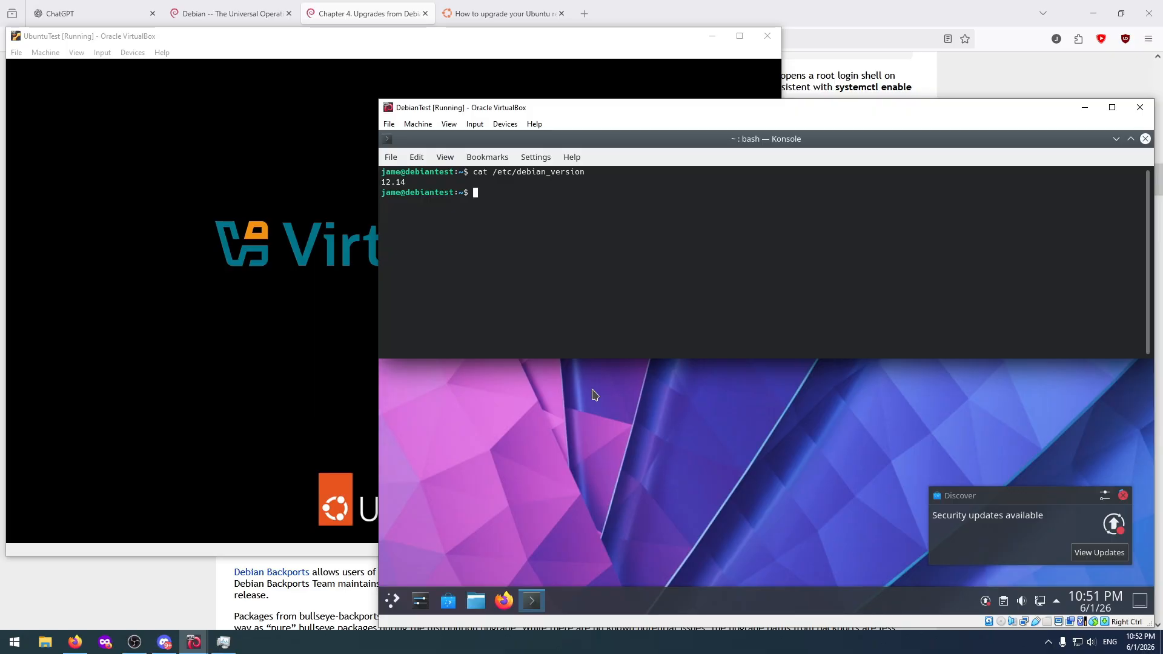
Maximize the Debian terminal and run sudo apt update, authenticating with the sudo password.
left_click(1131, 139)
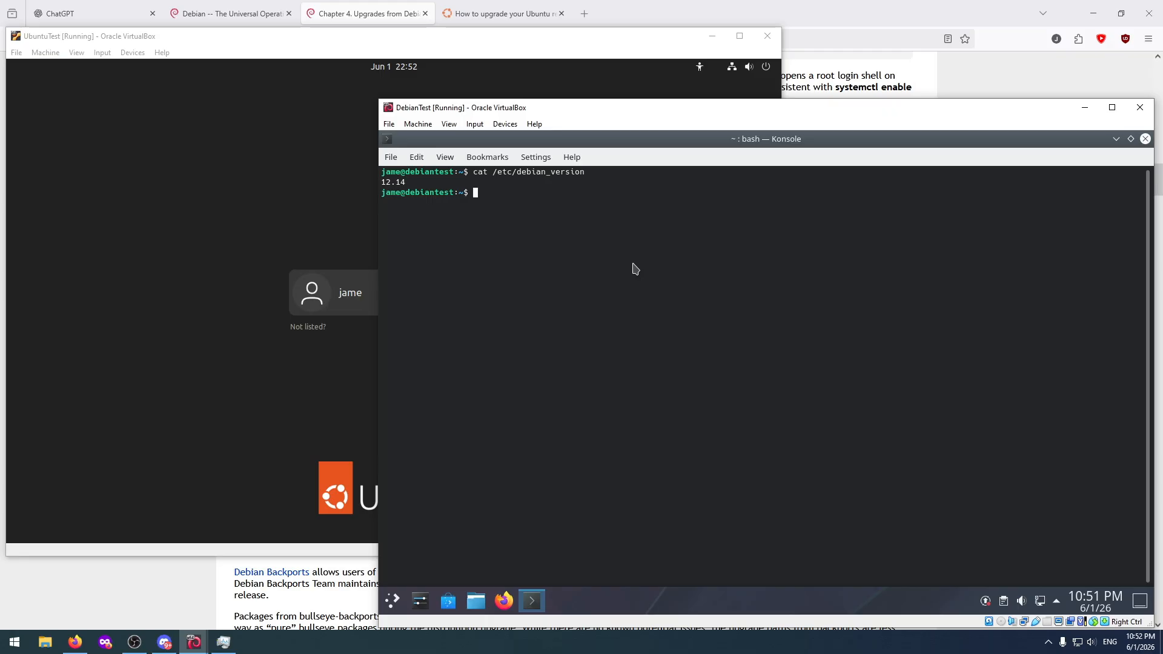
type("sudo apt update")
key("Return")
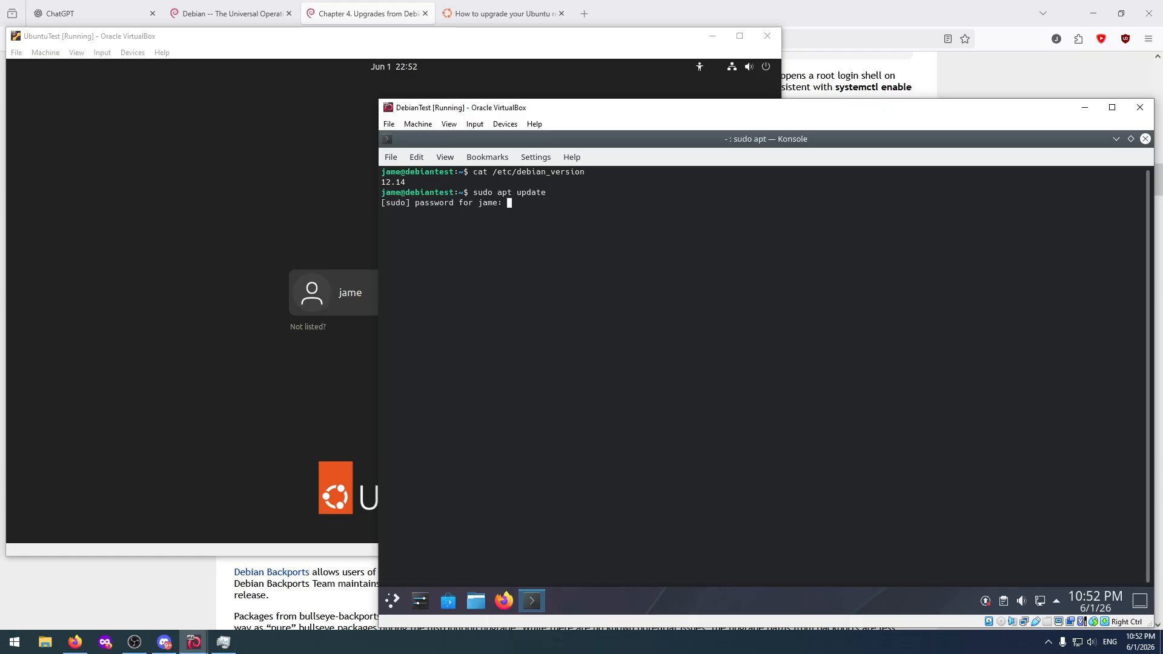
key("Return")
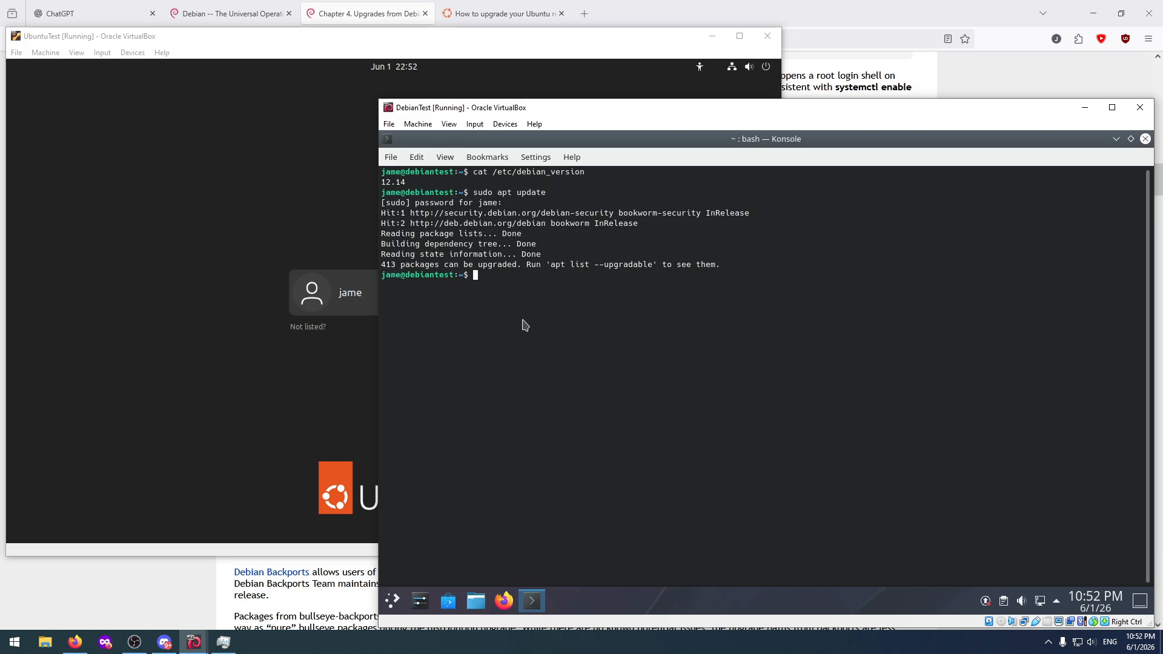
Run sudo apt upgrade on the Debian machine, review the kept-back packages, and close the terminal with exit.
type("sudo apt upgrade")
key("Return")
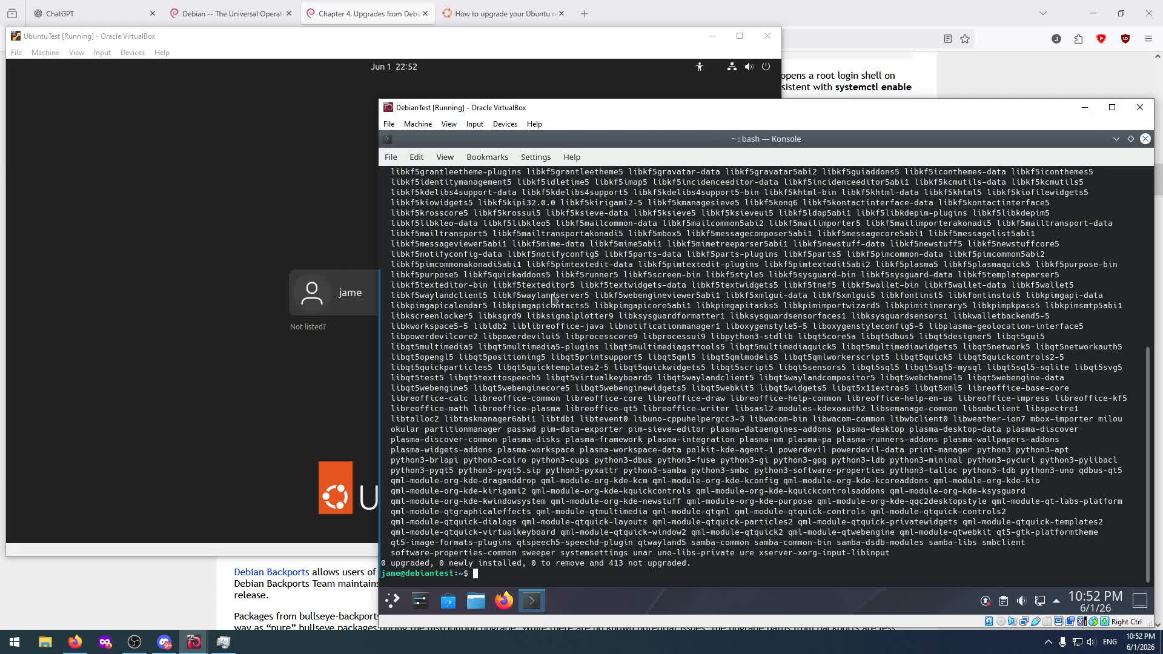
scroll(553, 299, "up", 8)
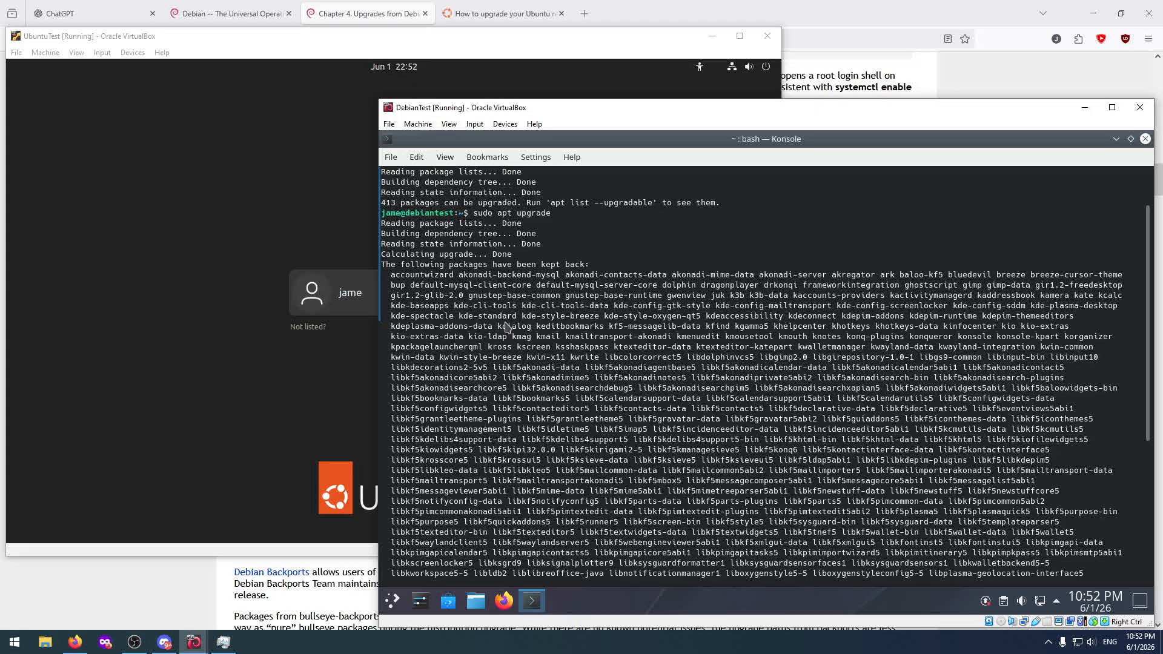
scroll(507, 327, "down", 8)
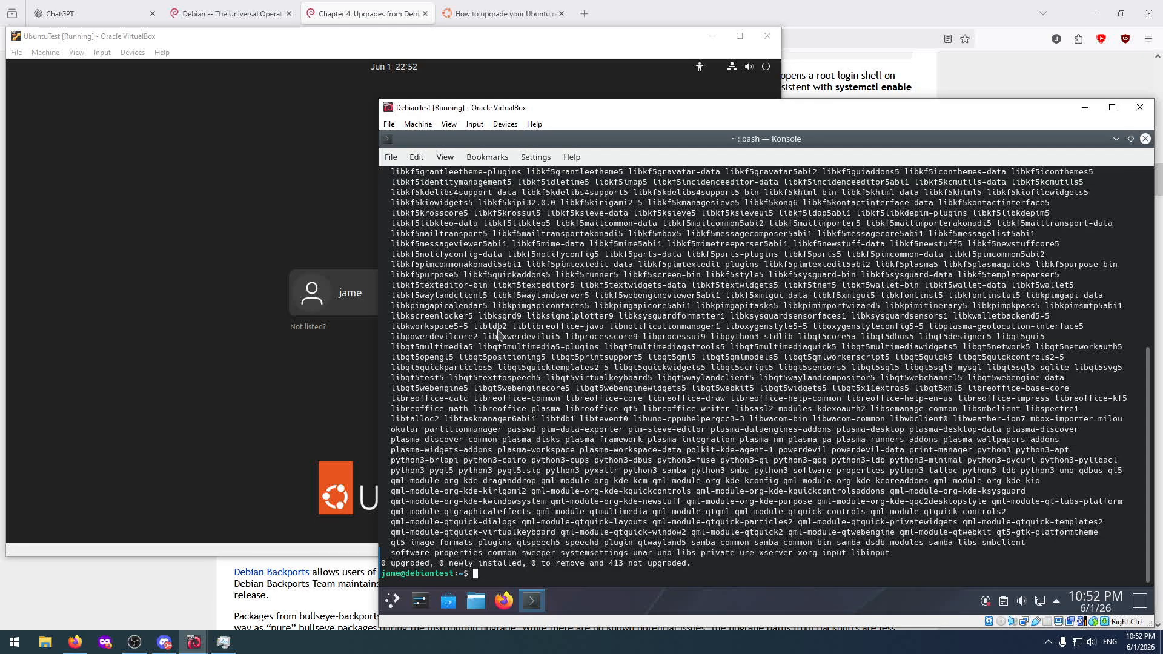
type("exit")
key("Return")
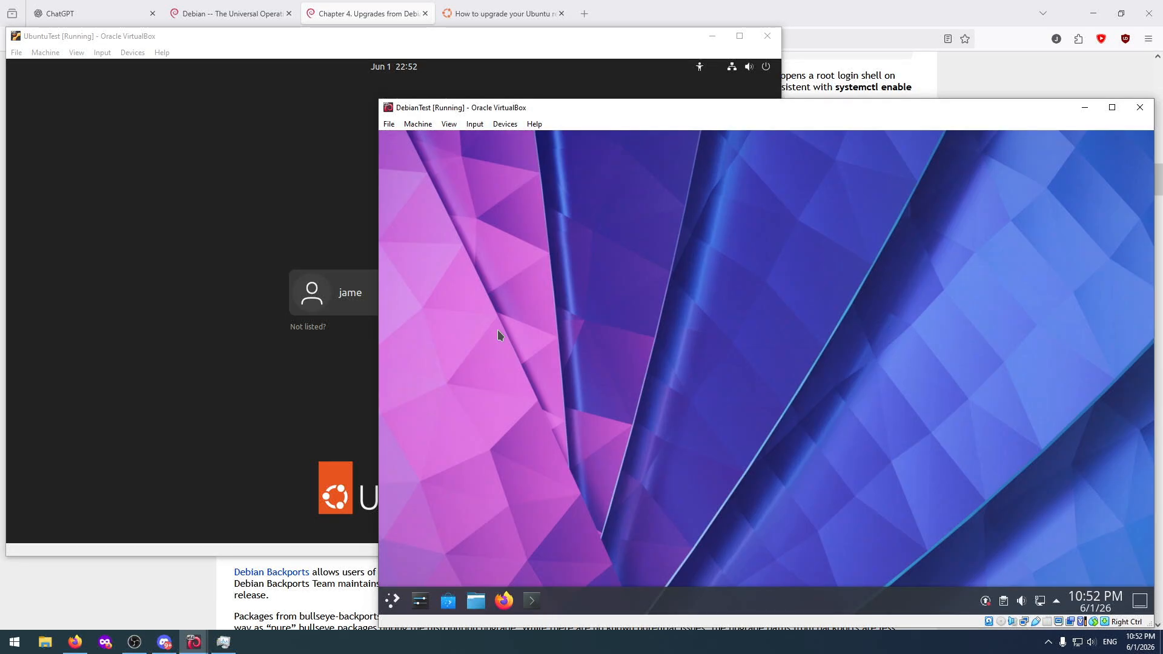
Open the pending updates list in Discover on the Debian machine and check Discover's About page.
left_click(986, 604)
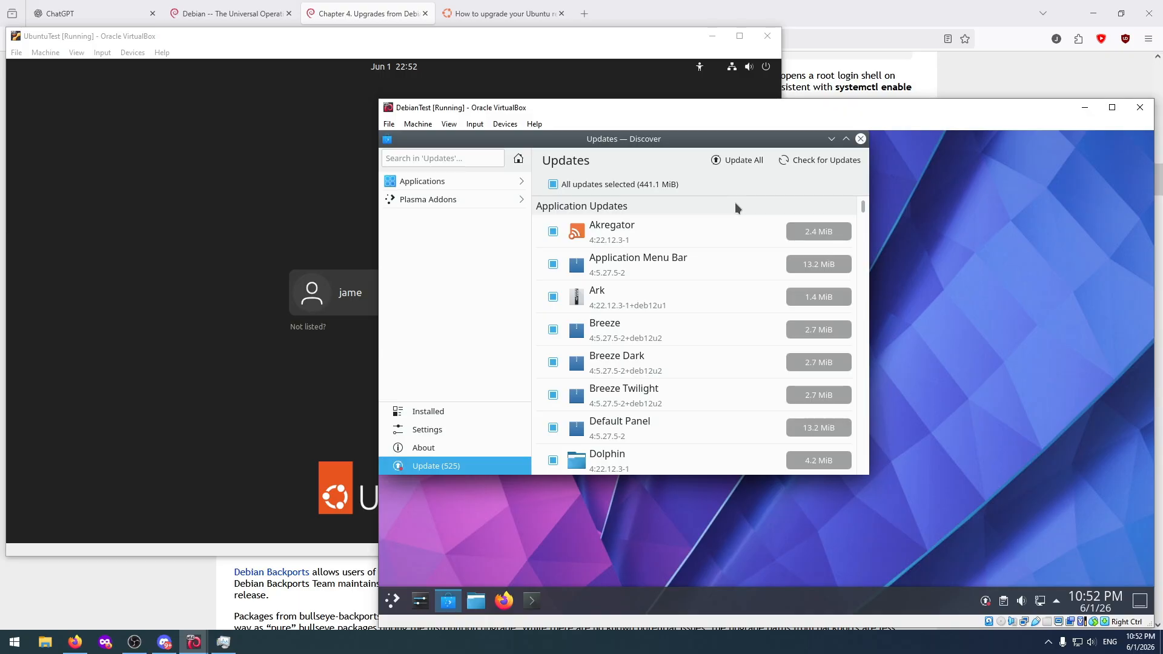
left_click_drag(867, 213, 872, 167)
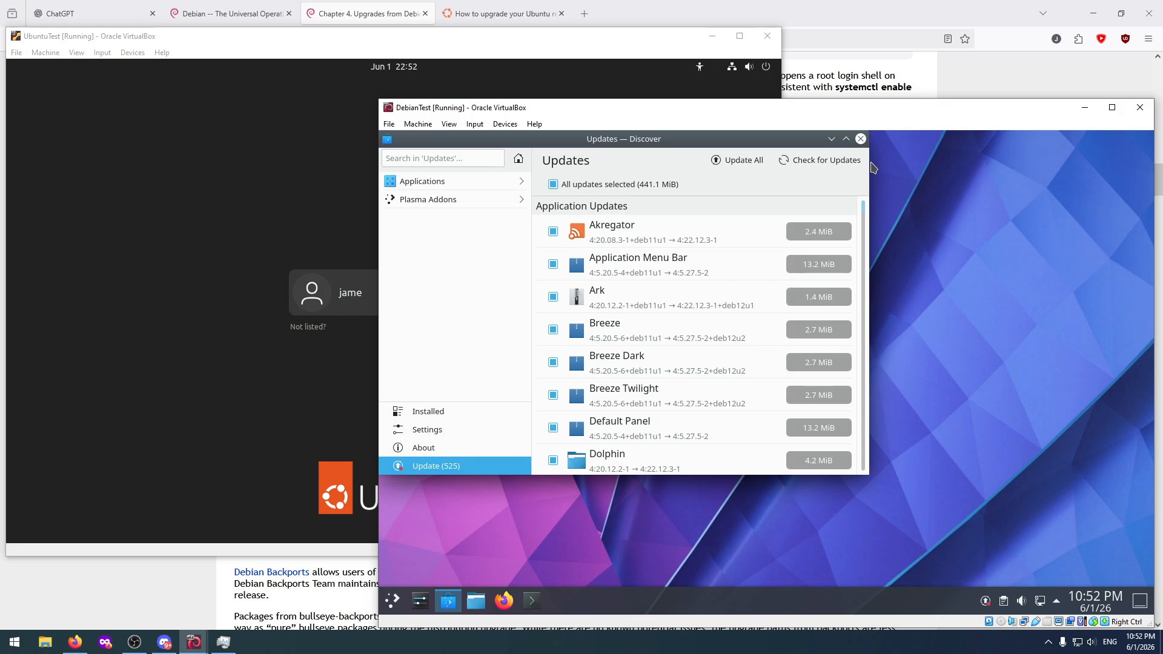
left_click(442, 449)
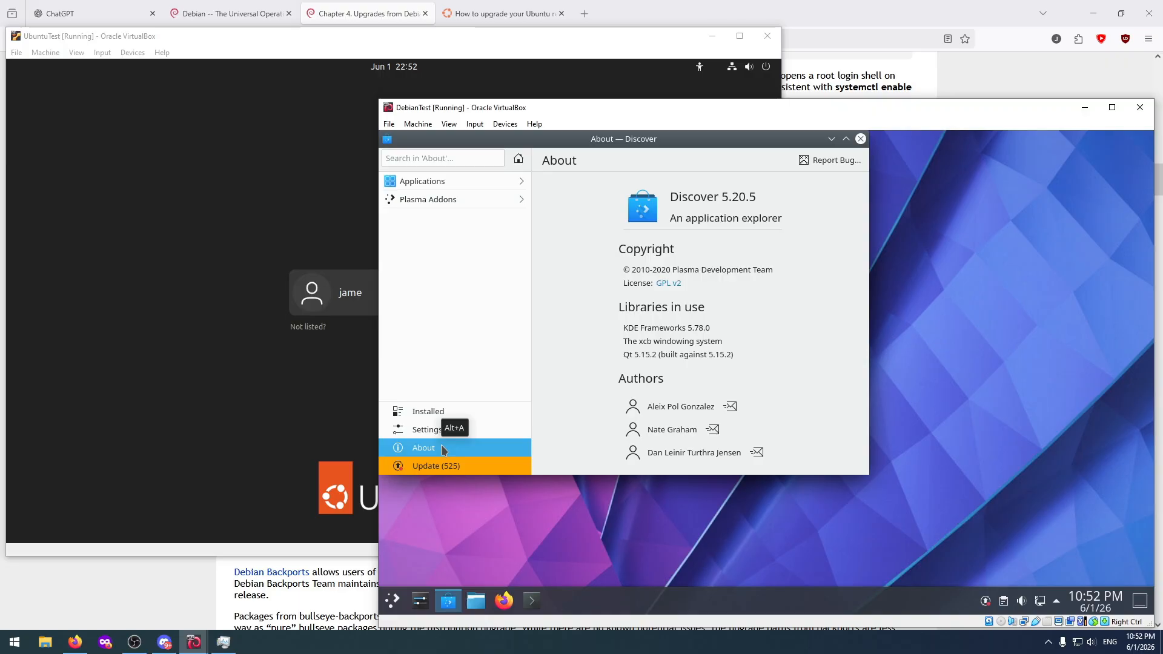
left_click(440, 466)
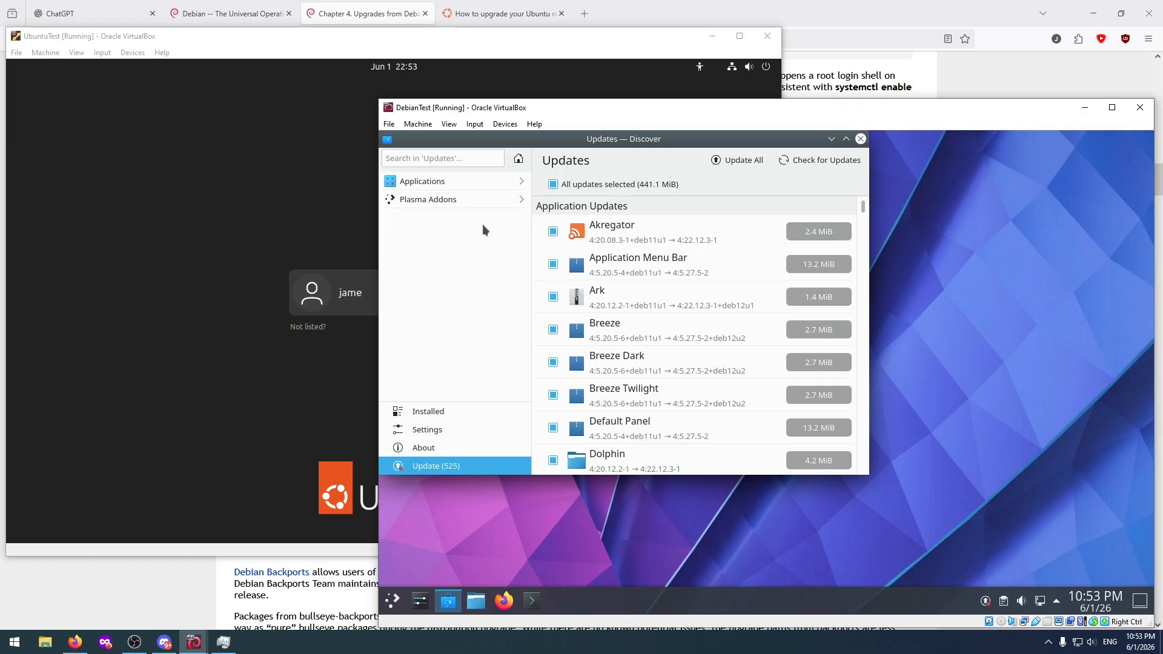
Toggle the Akregator update's selection and examine the release notes of the Akregator and Application Menu Bar updates.
left_click(821, 233)
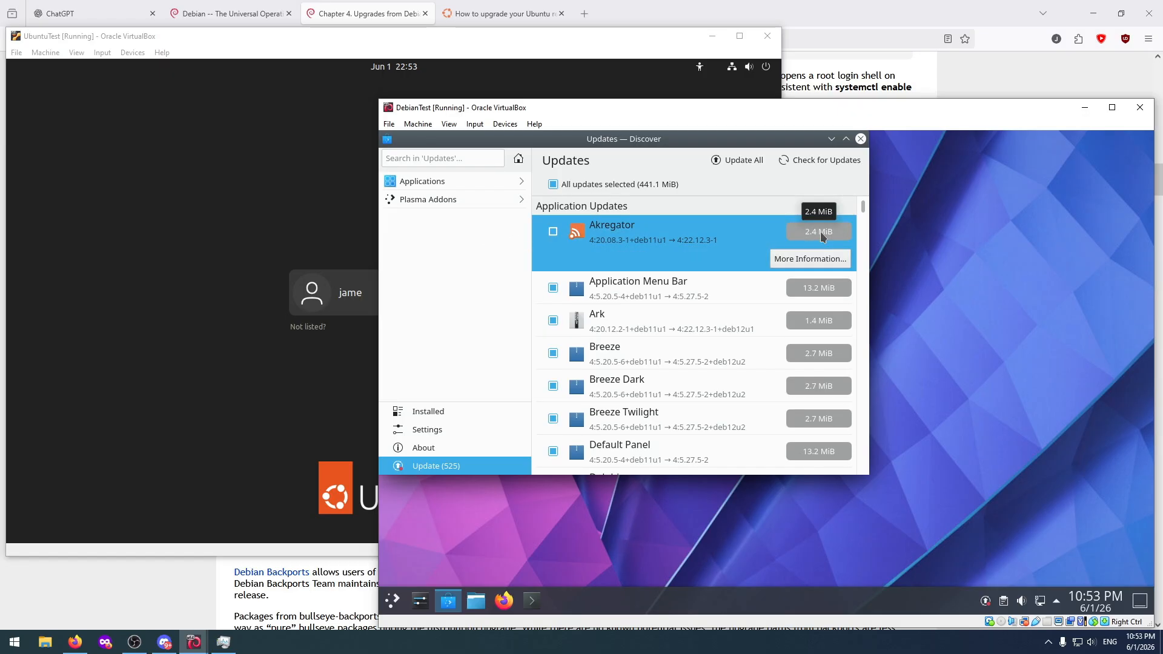
left_click(821, 234)
left_click(664, 229)
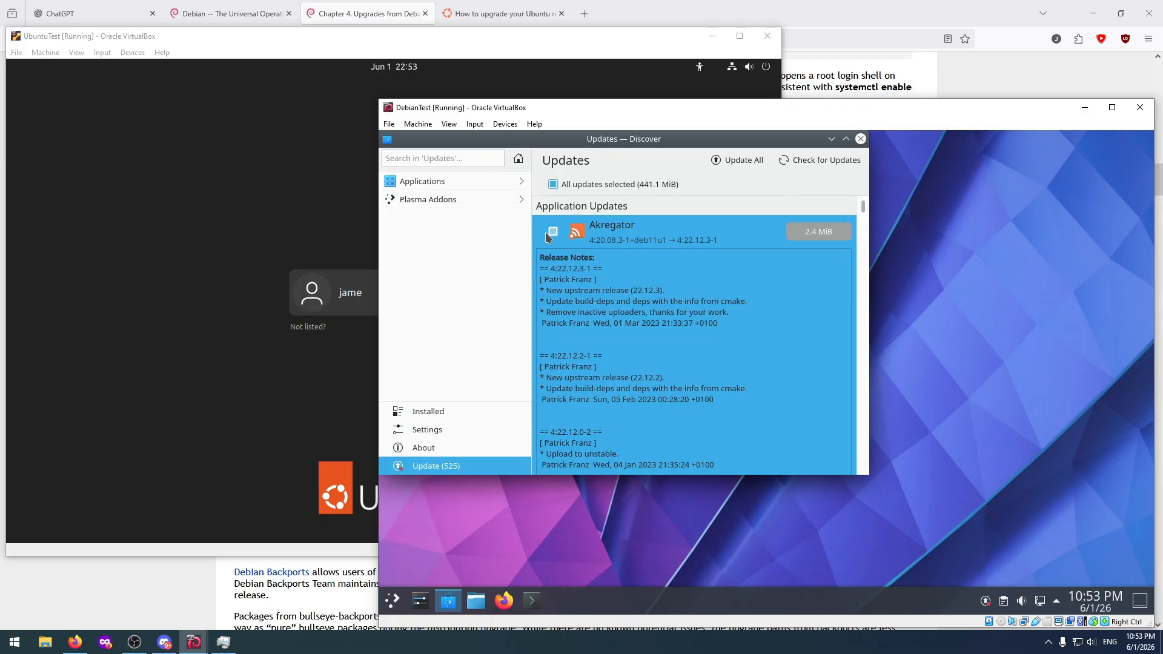
left_click(553, 233)
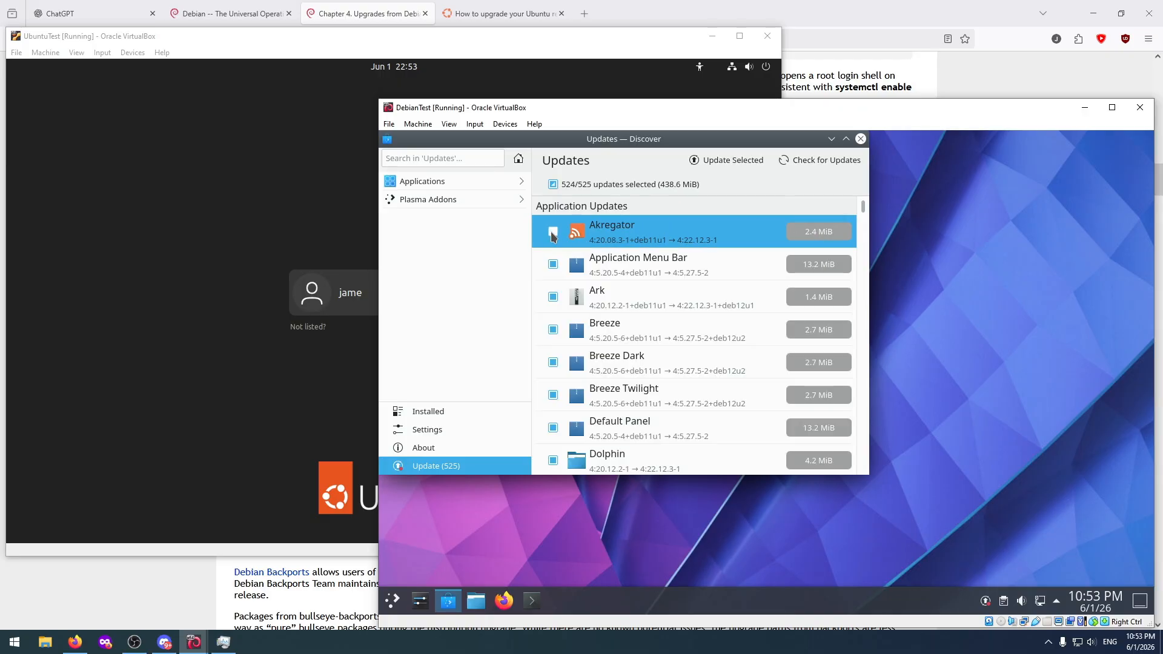
left_click(553, 234)
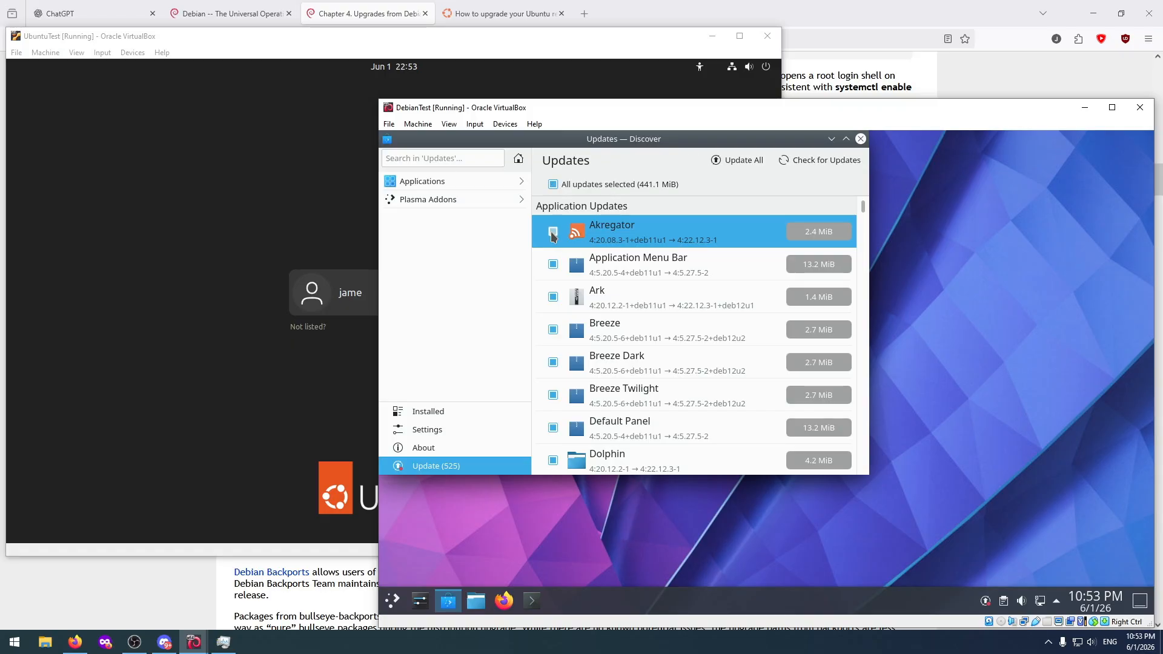
left_click(552, 235)
left_click(846, 139)
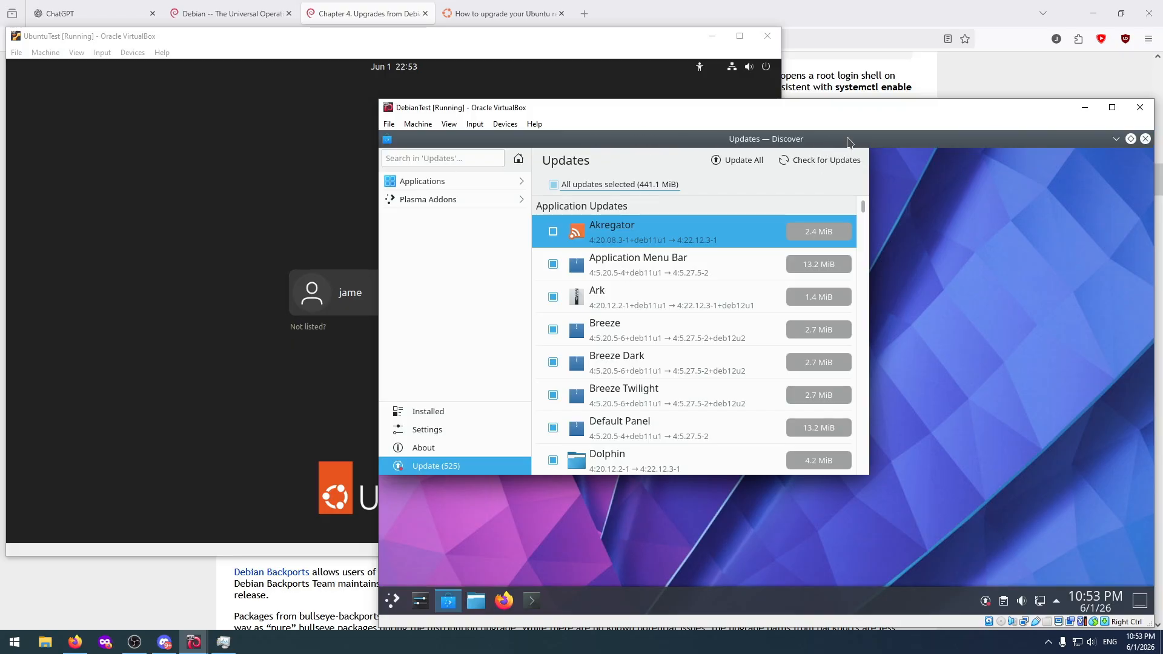
left_click(1130, 139)
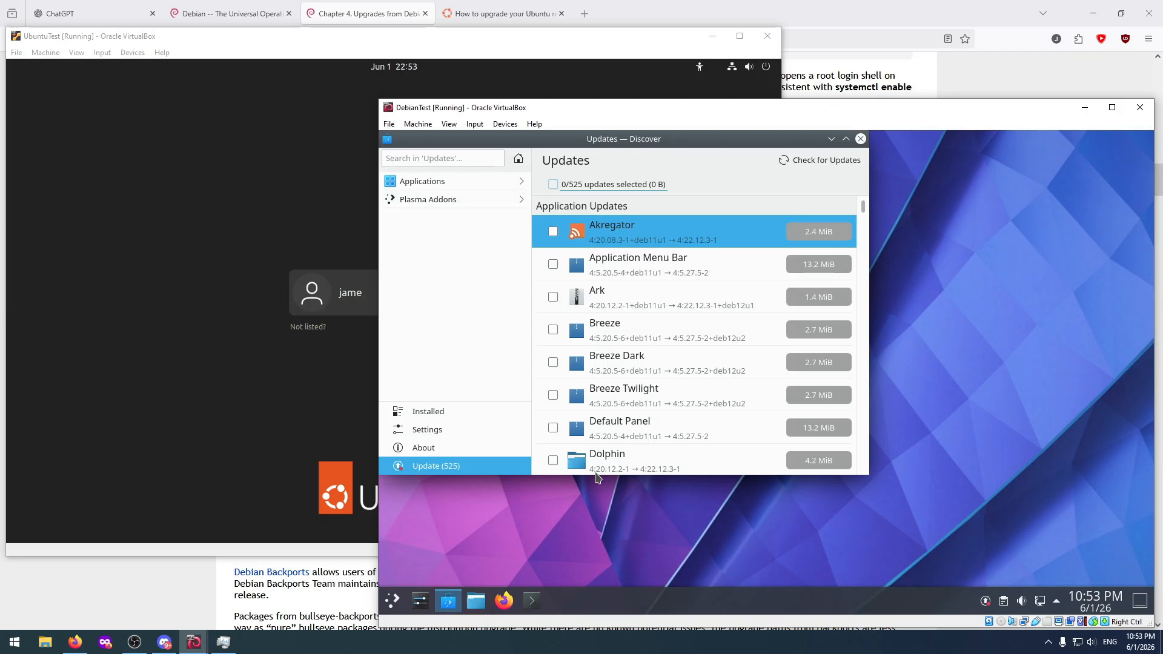
left_click(652, 264)
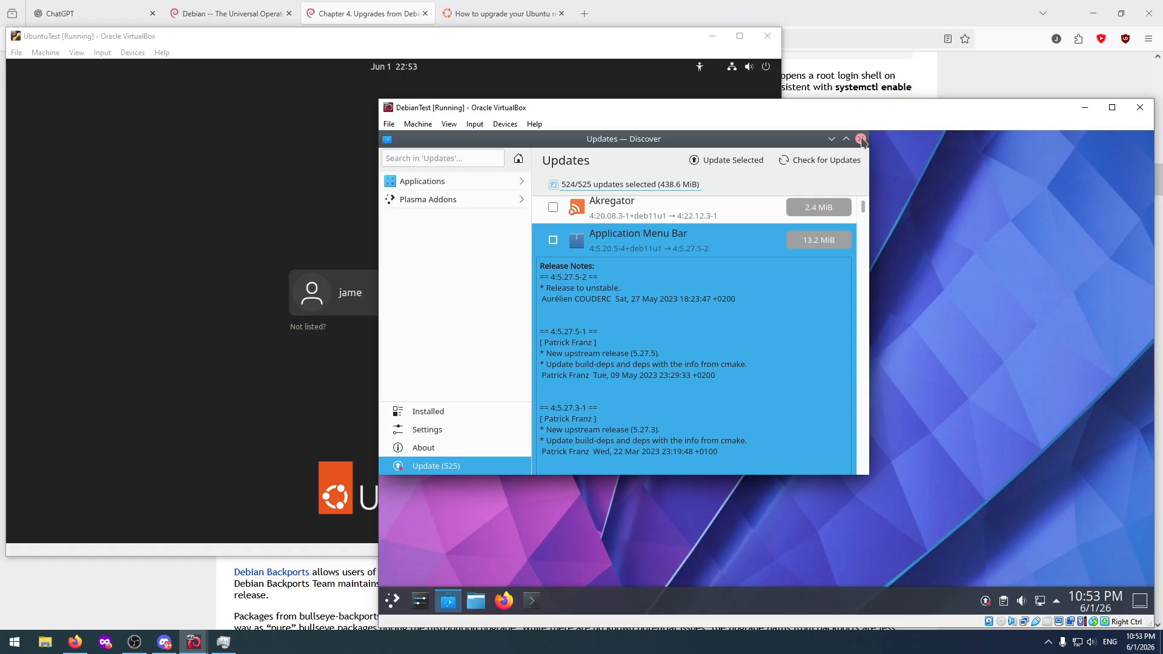
Switch to the UbuntuTest machine and log in with the account password.
left_click(270, 245)
left_click(369, 288)
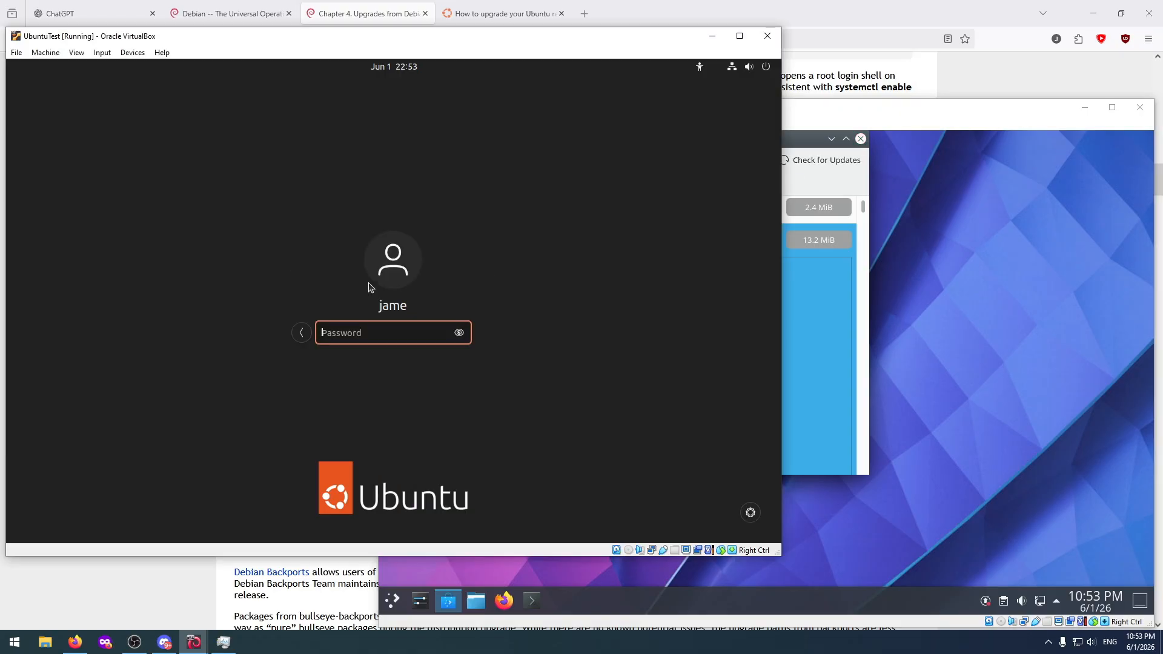
type("*********")
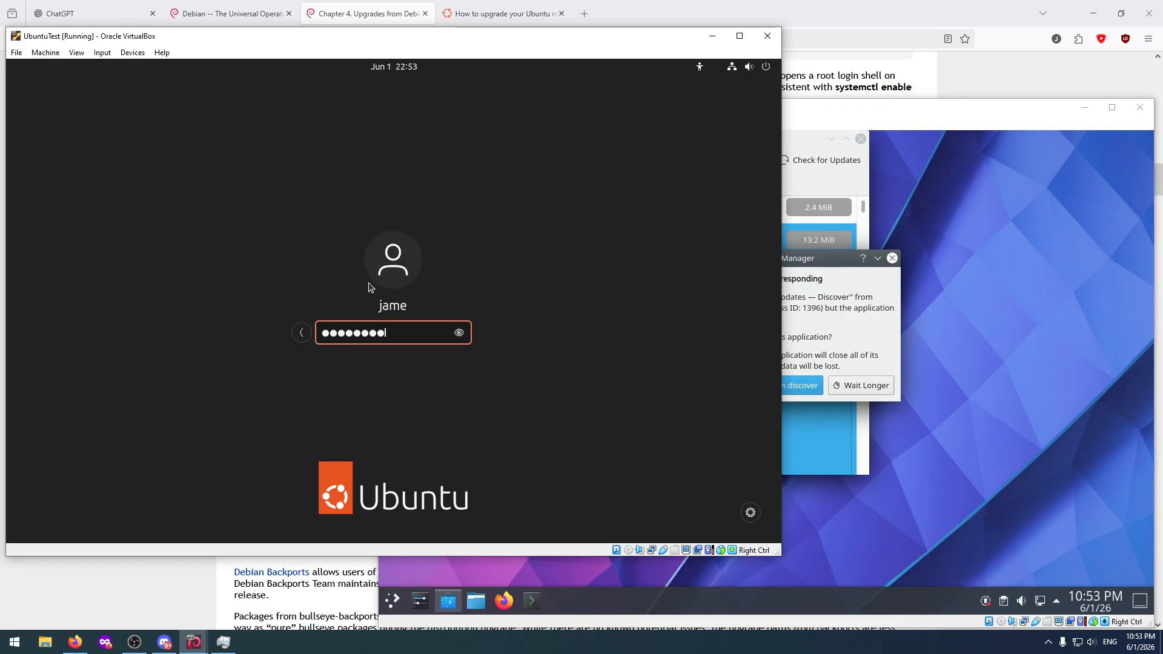
key("Return")
Bring the DebianTest machine to the front and try to open its System Settings.
left_click(1027, 315)
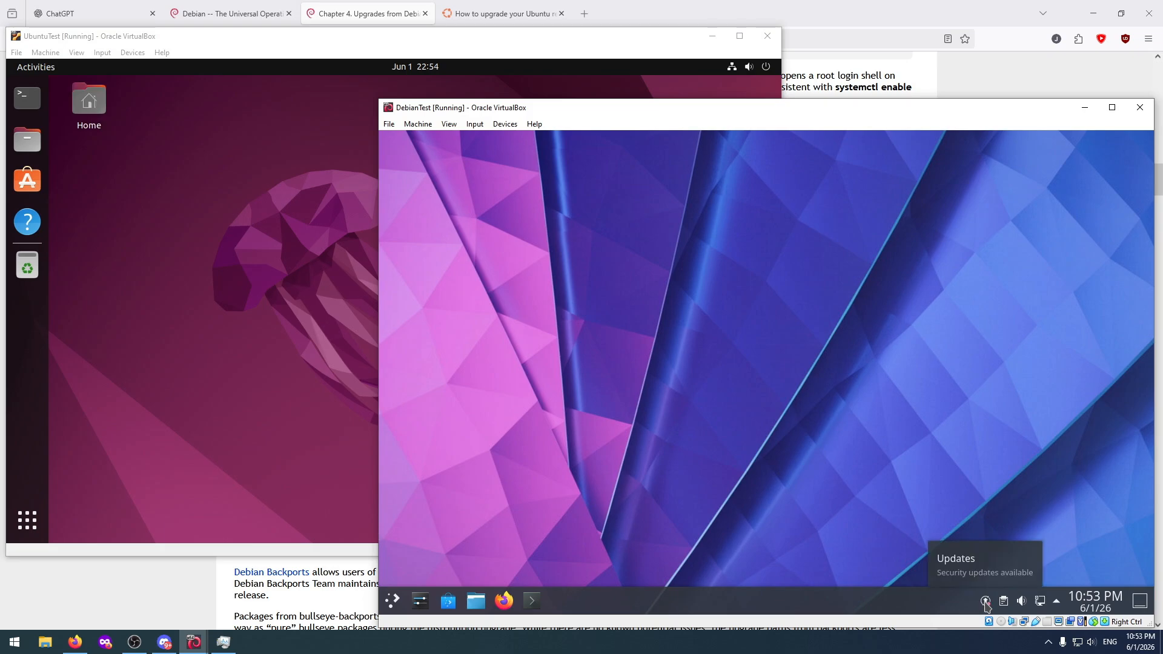
left_click(421, 603)
Open a terminal on the UbuntuTest machine and run "sudo apt update && sudo apt upgrade", entering the account password for sudo.
left_click(275, 319)
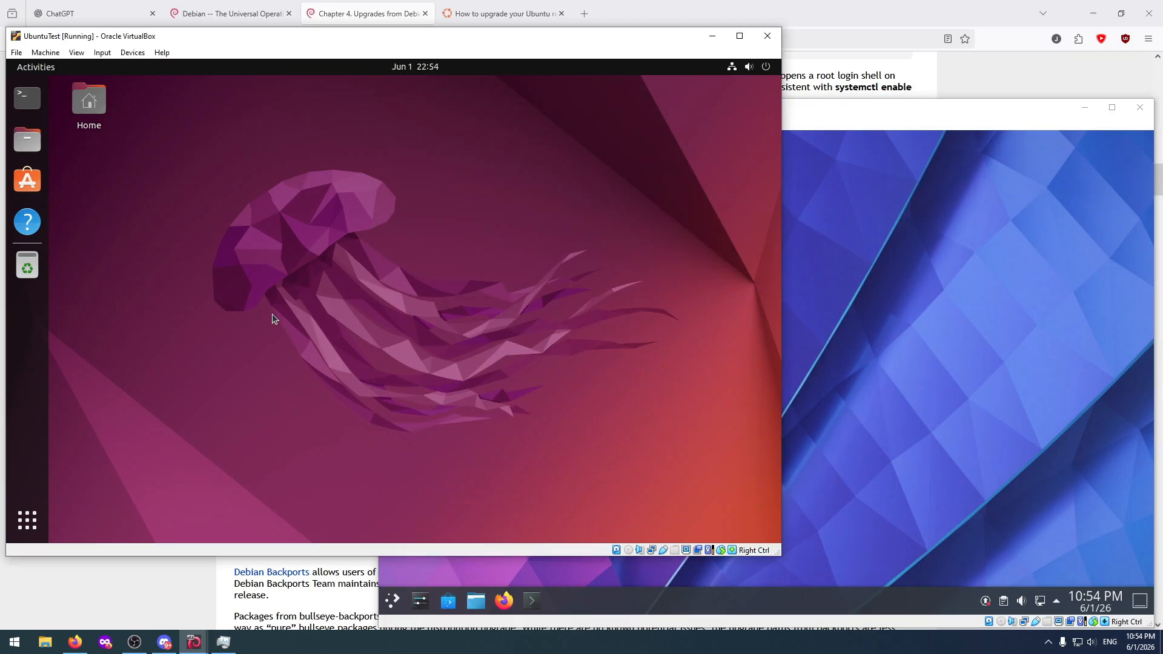
left_click(32, 101)
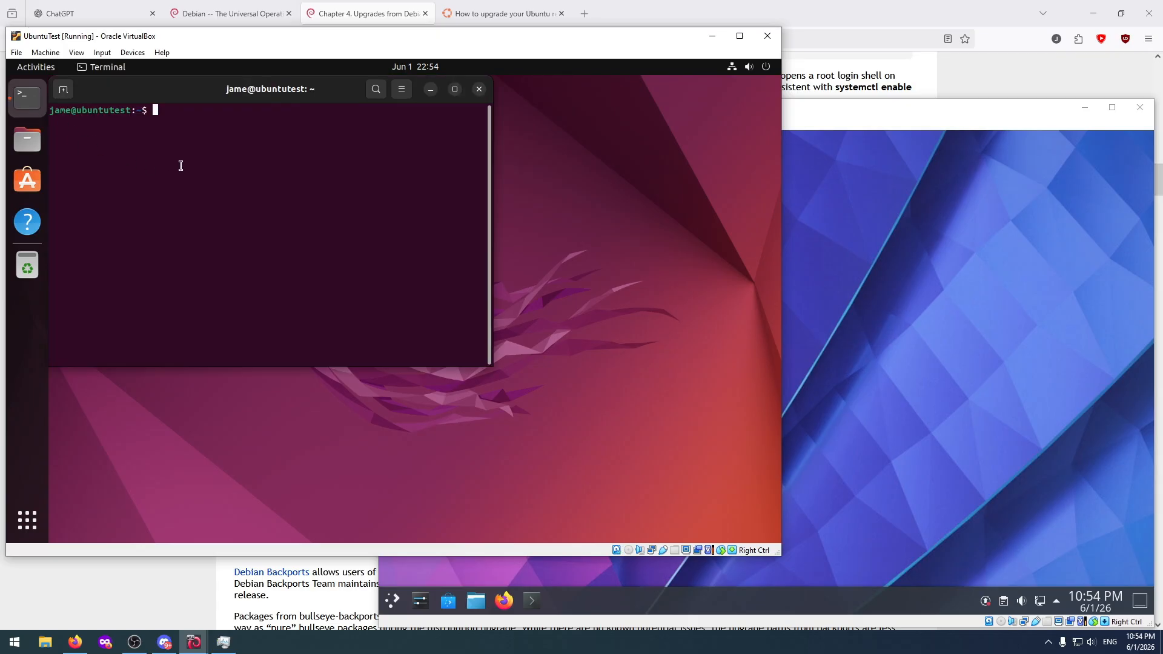
type("sudo apt ")
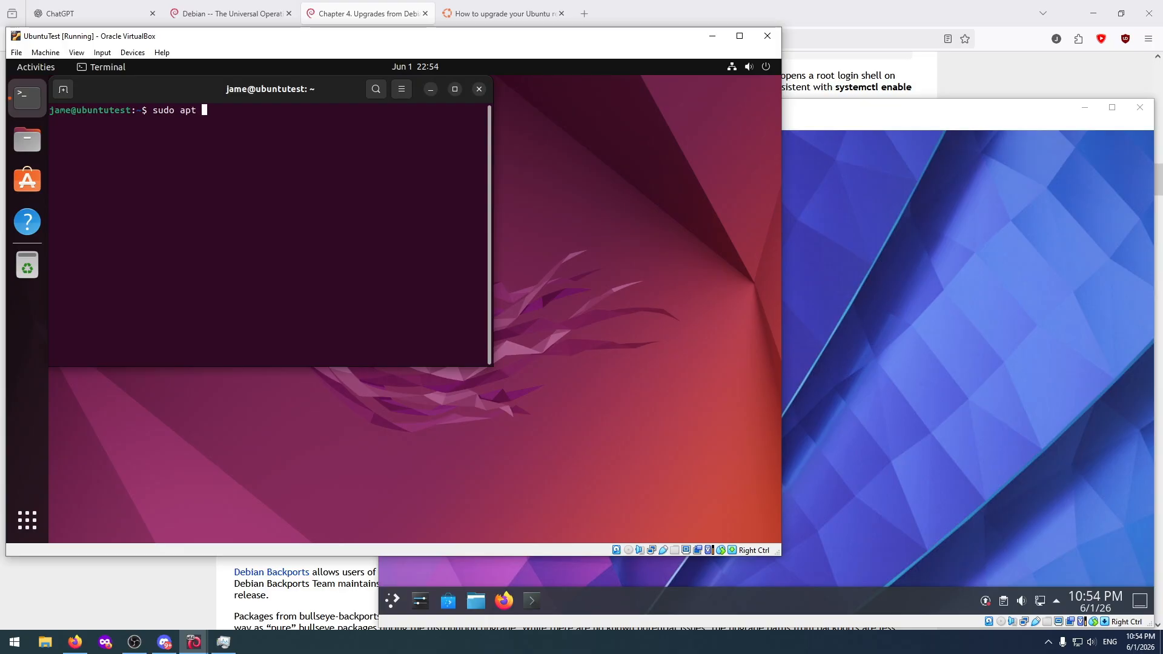
type("update && su")
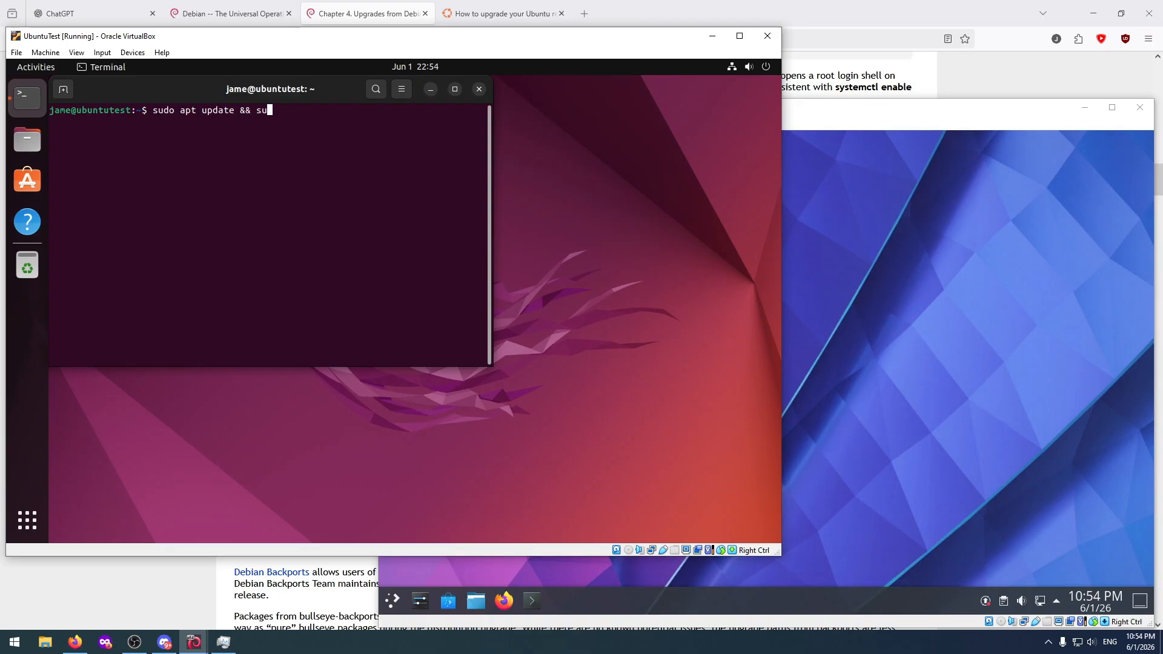
type("do apt up")
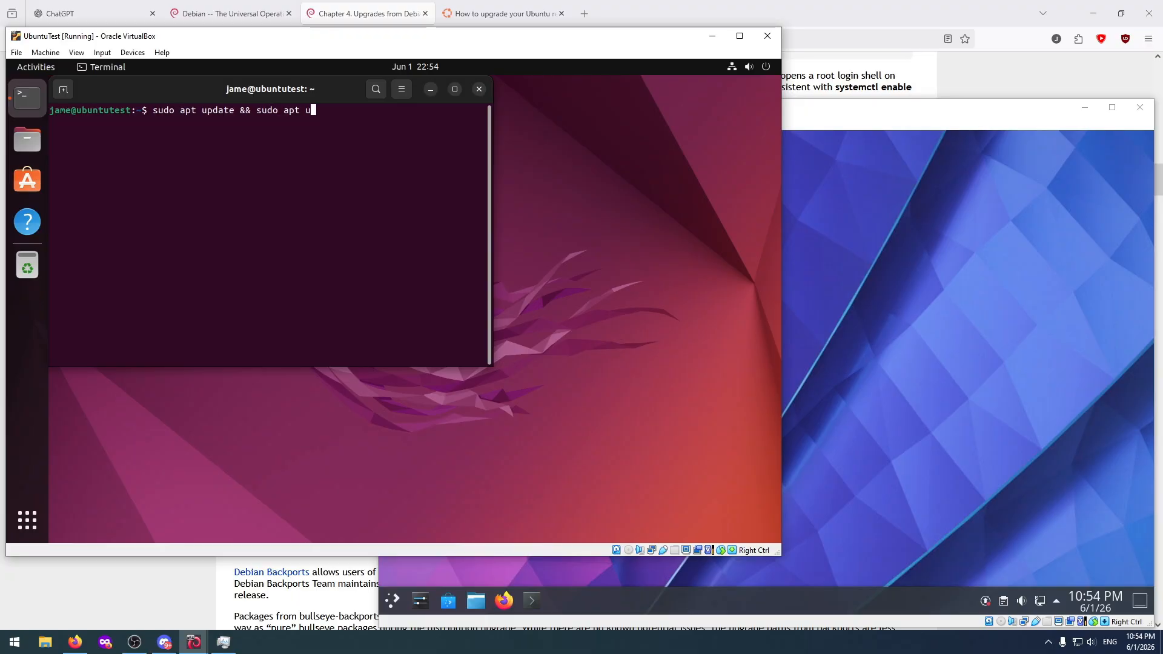
type("grade")
key("Return")
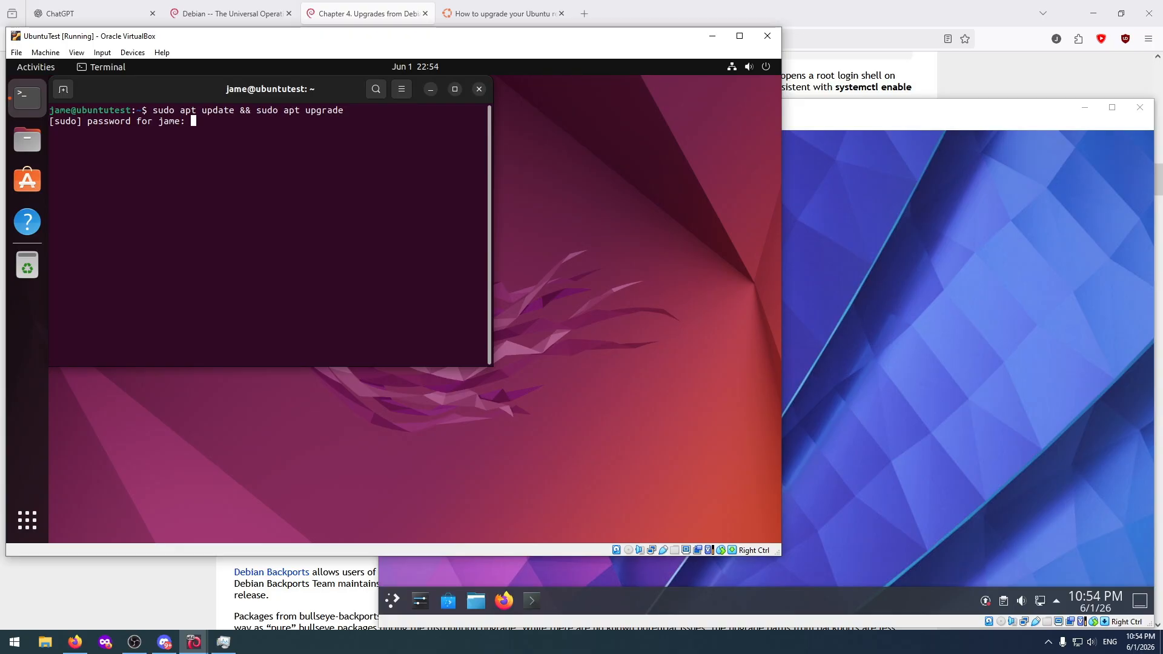
key("Return")
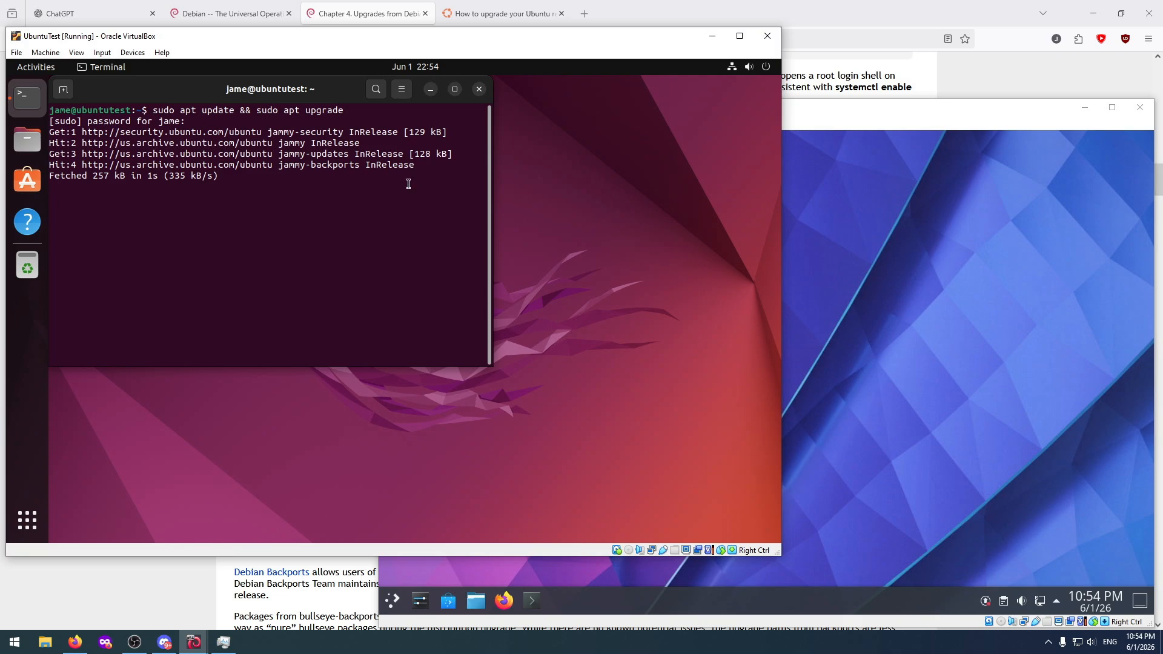
Browse the Computer section of the DebianTest machine's application launcher, then close the launcher.
left_click(800, 302)
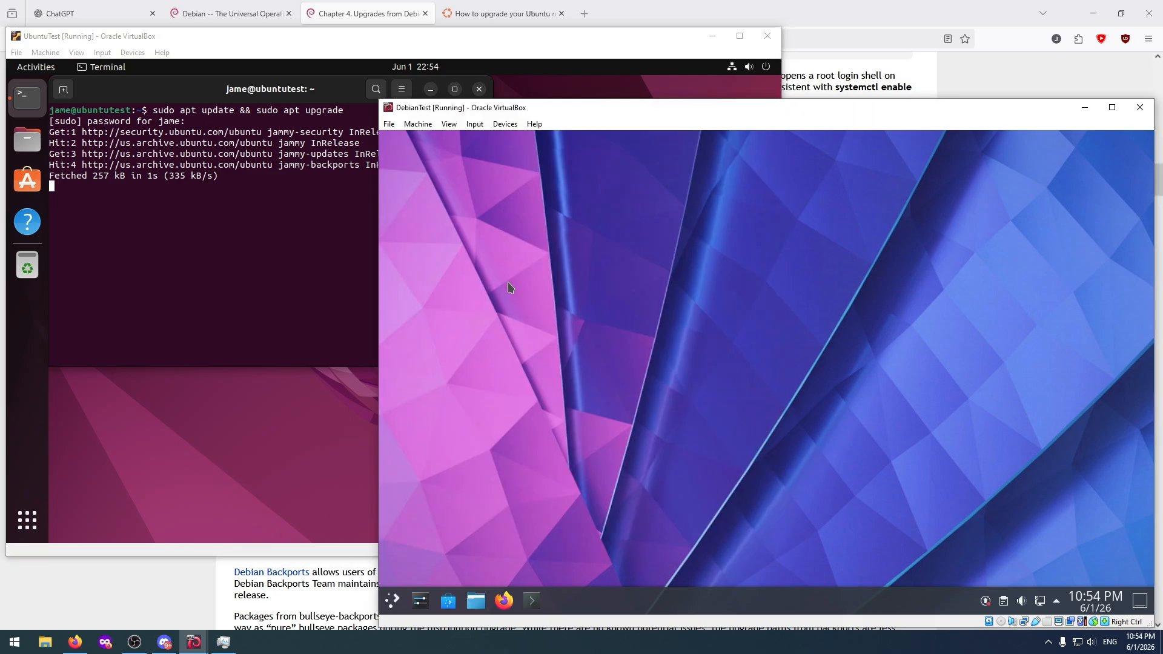
left_click(394, 603)
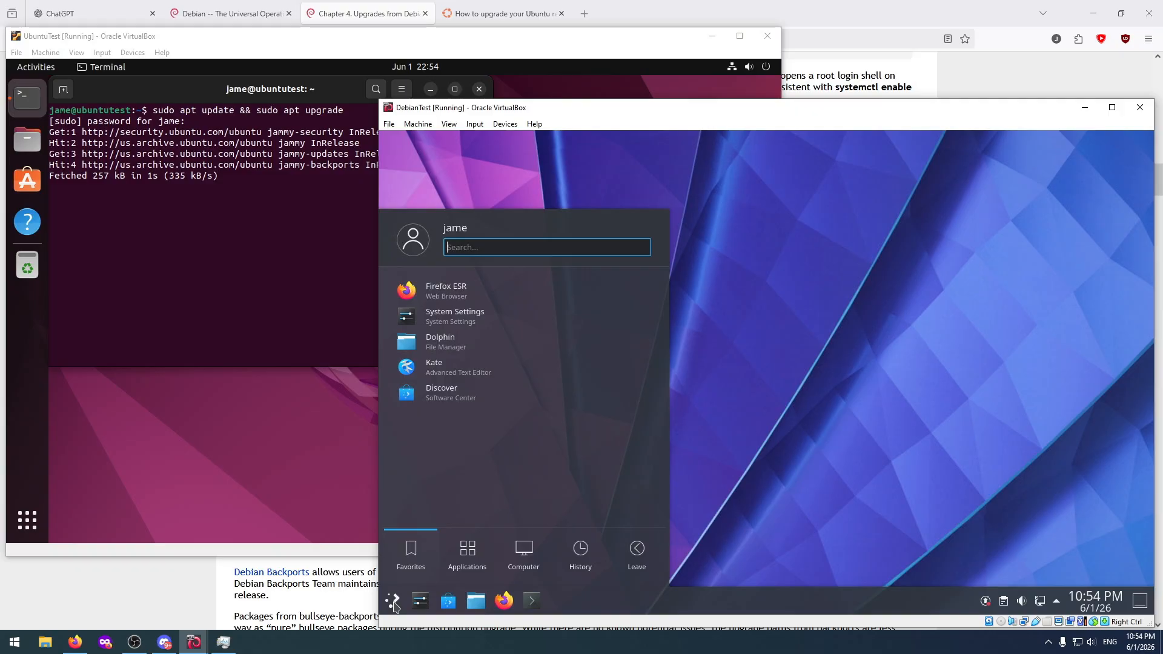
left_click(527, 555)
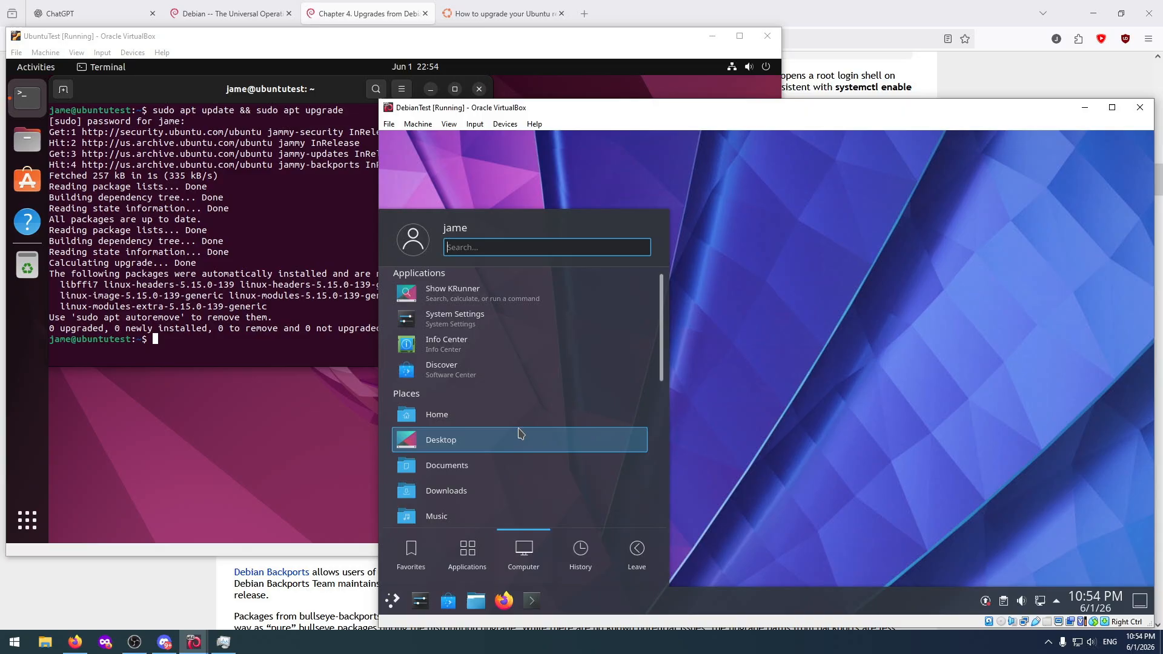
scroll(519, 435, "down", 3)
scroll(519, 434, "down", 3)
scroll(520, 434, "up", 6)
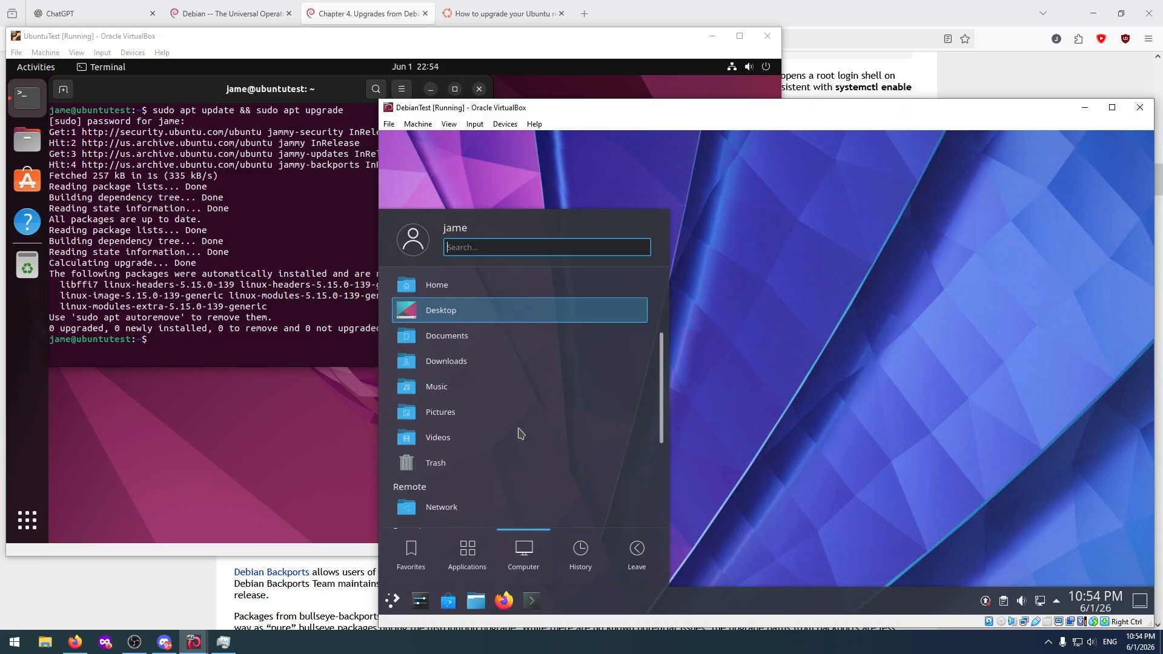
left_click(736, 471)
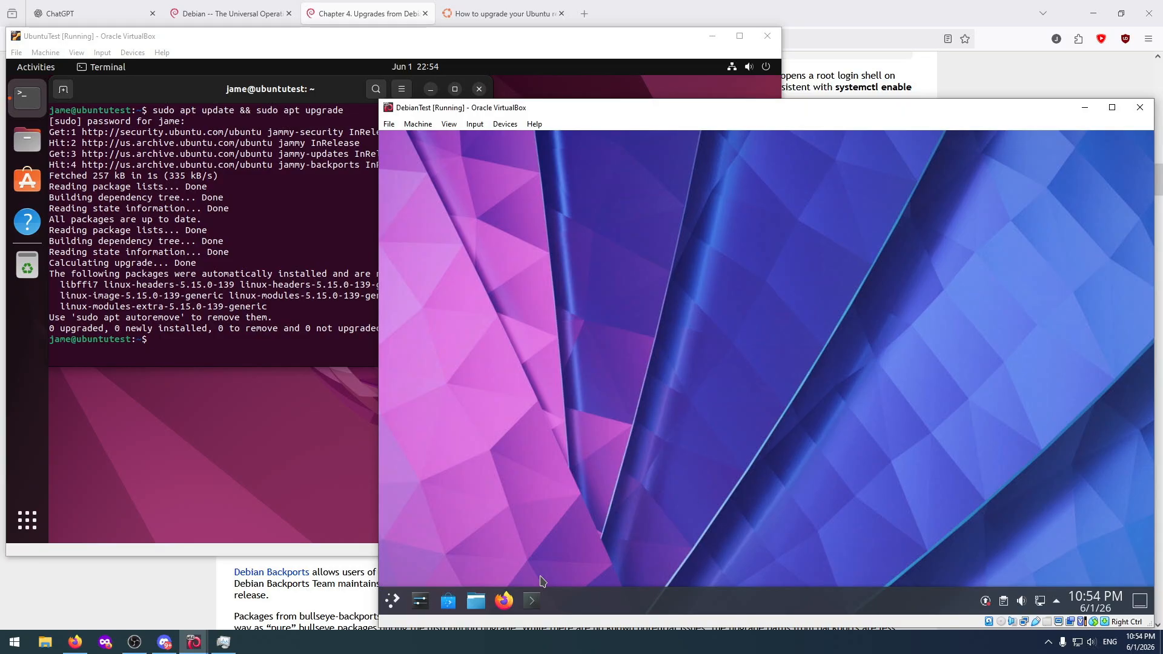
Open Konsole on the DebianTest machine and run "sudo apt update", entering the account password for sudo.
left_click(532, 601)
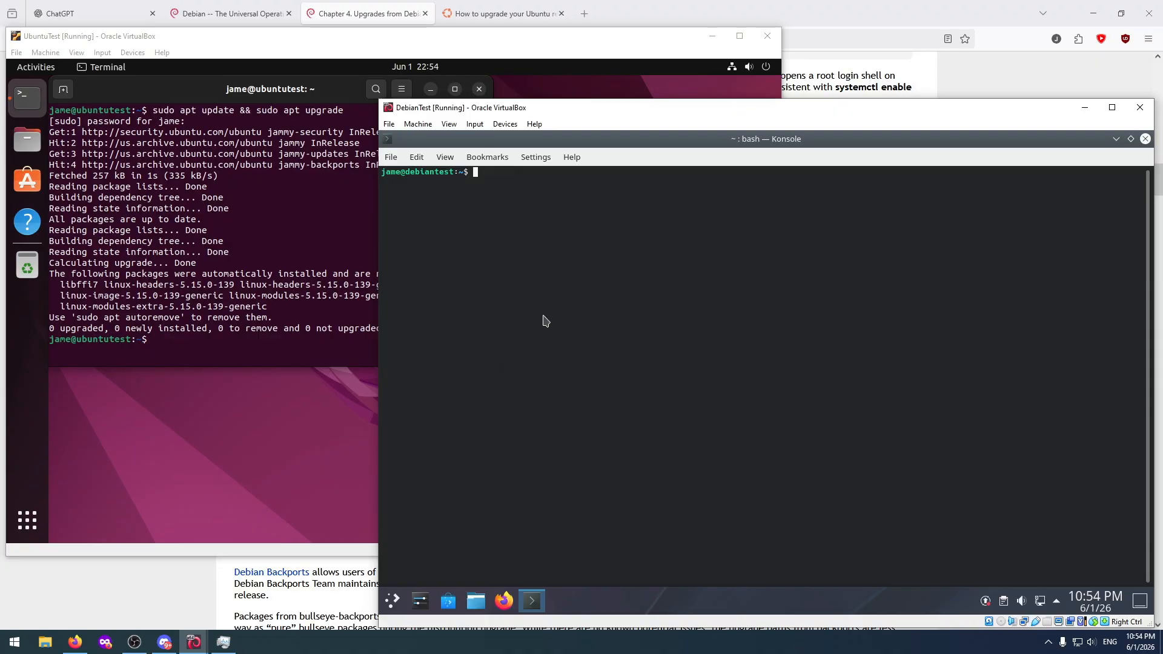
type("sudo apt update")
key("Return")
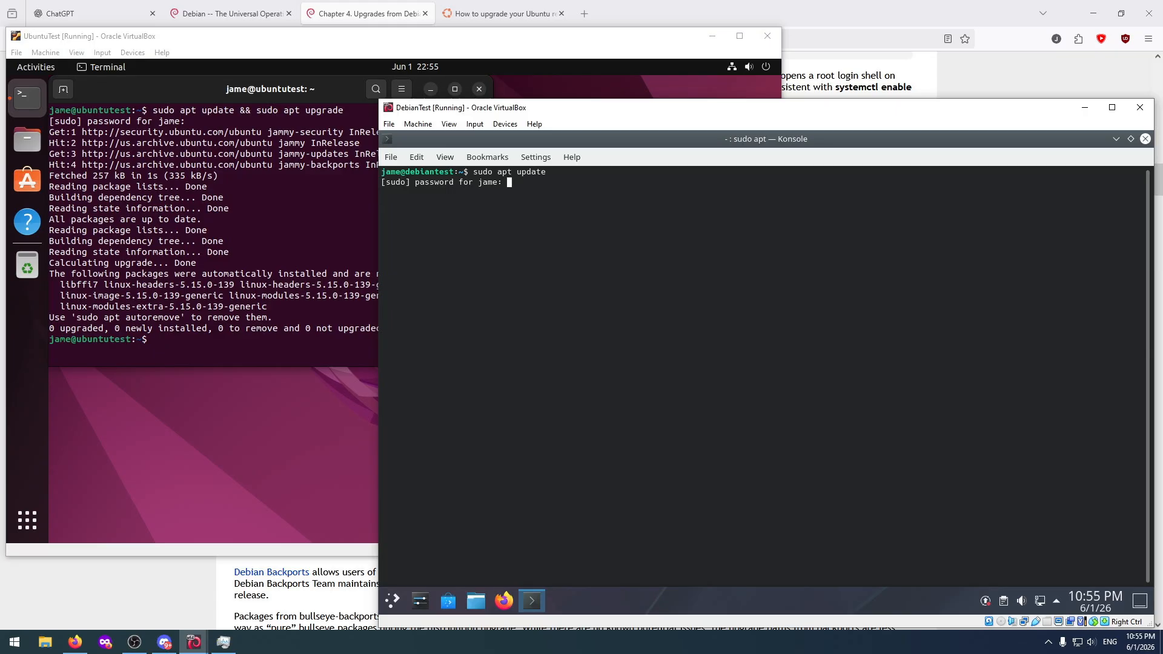
key("Return")
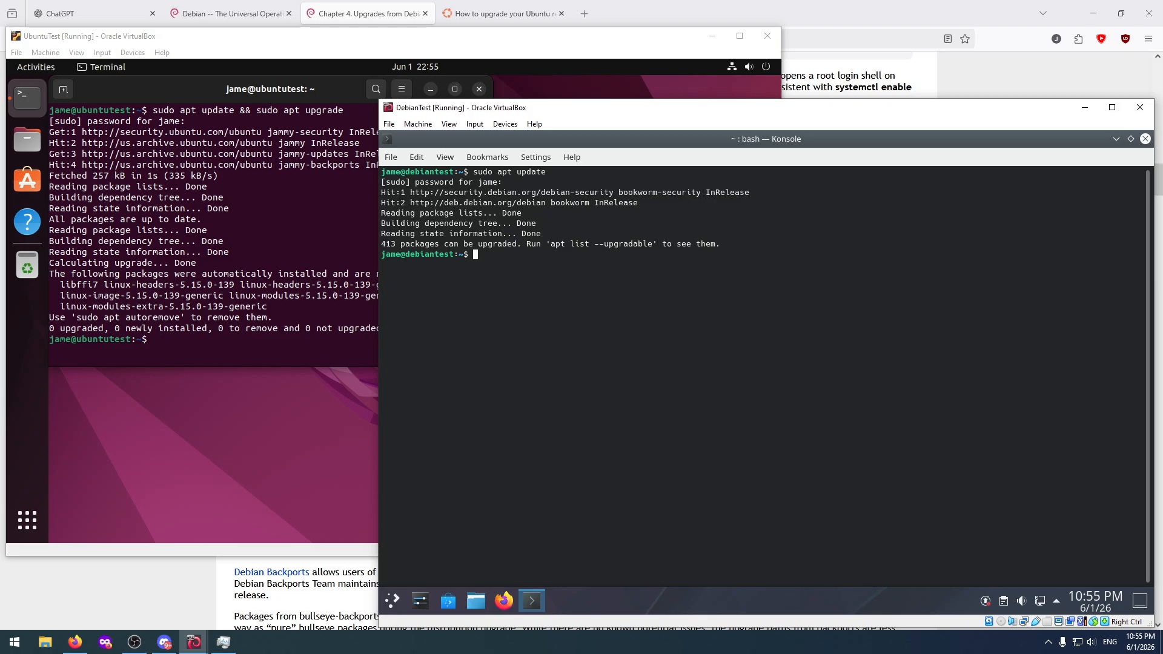
Run "sudo apt upgrade" in the DebianTest machine's Konsole.
type("sudo apt upgrade")
key("Return")
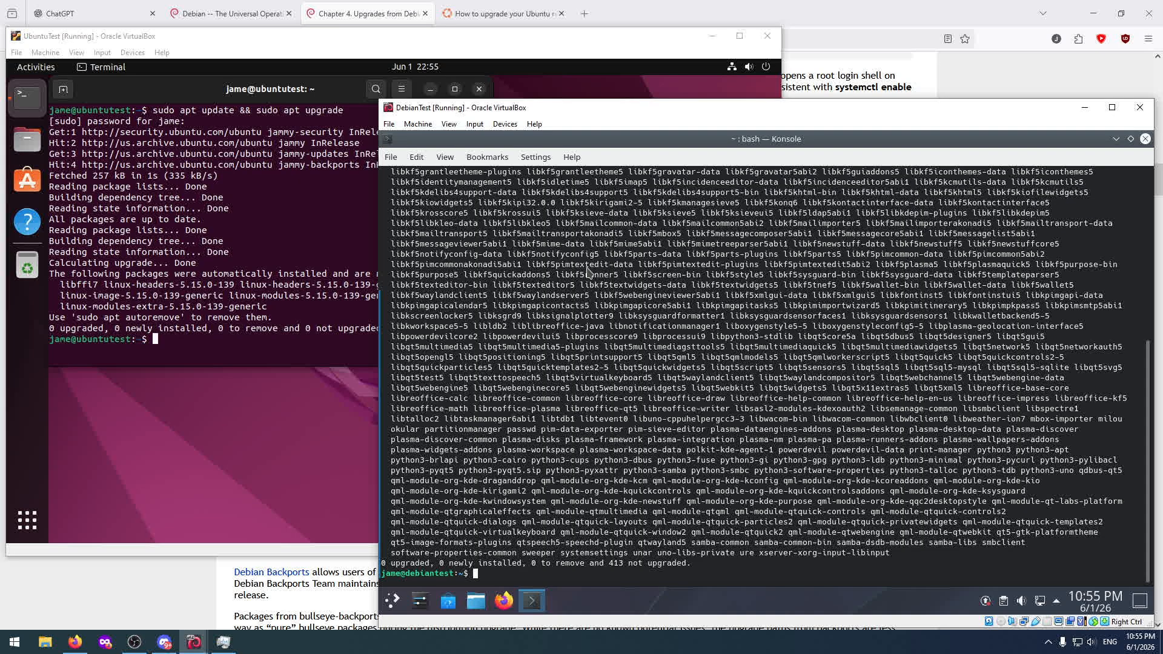
Replace the Ubuntu upgrade guide in Firefox with a web search for "debian upgrade packages are held back" and expand the AI overview.
left_click(625, 6)
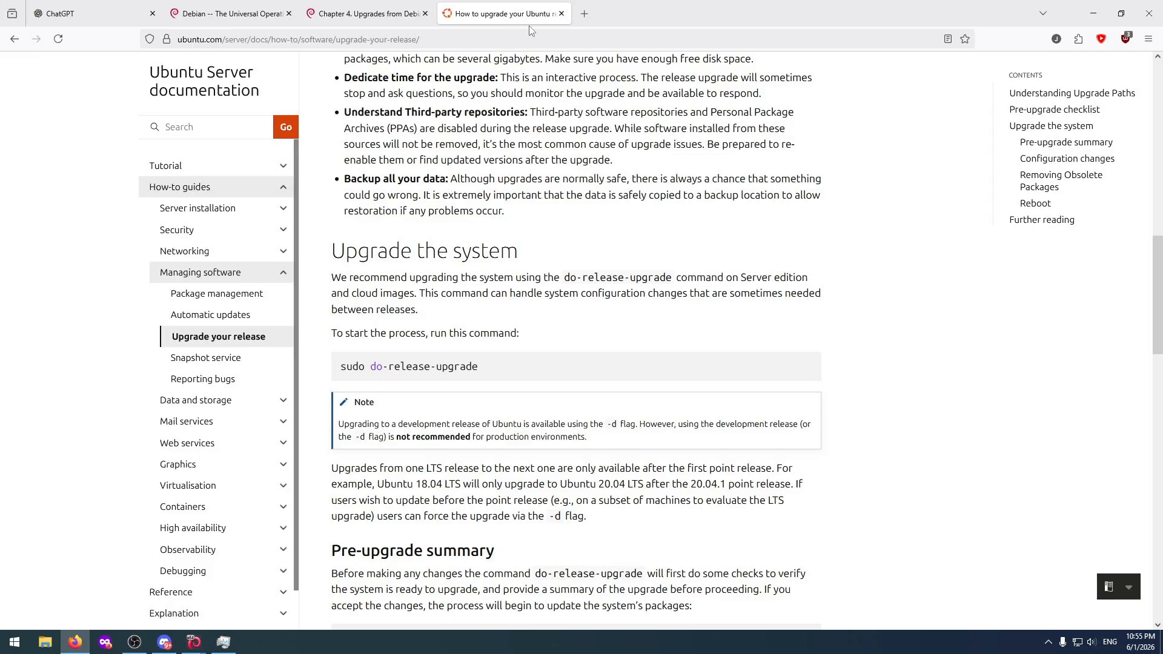
left_click(562, 13)
left_click(448, 14)
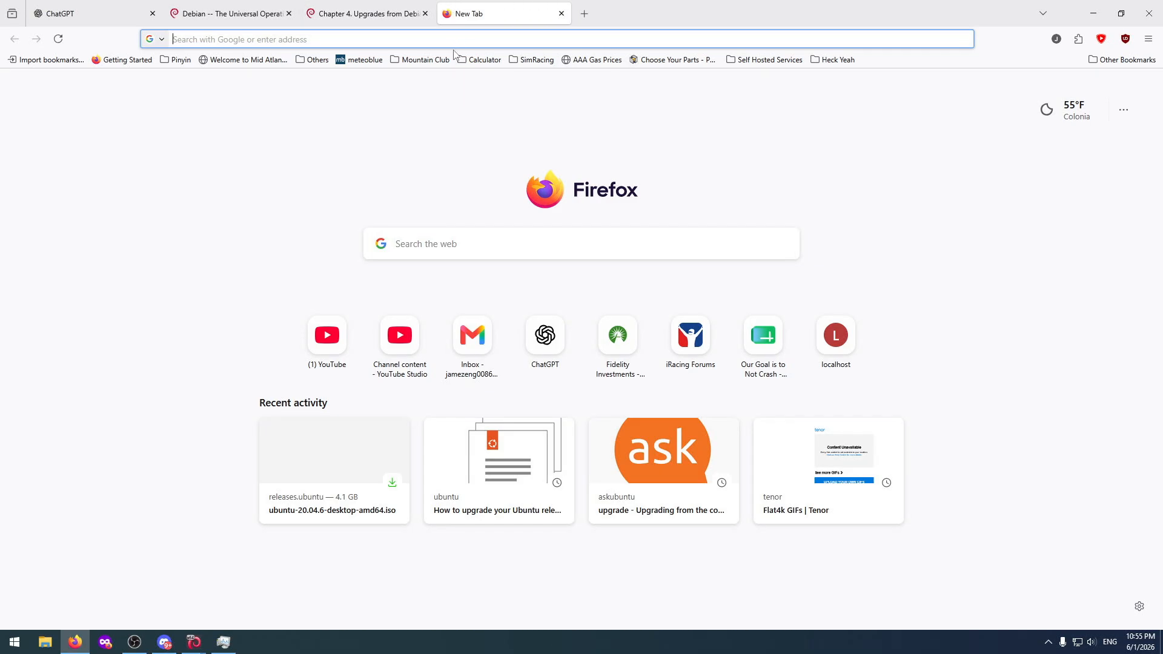
type("debian")
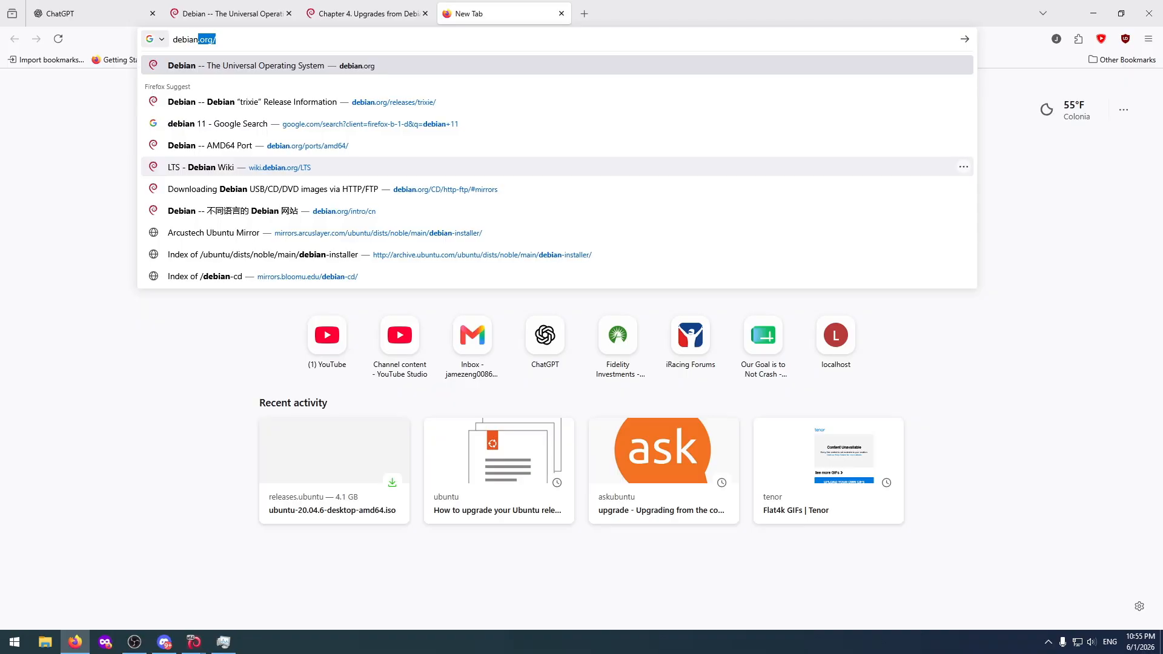
type(" upgrade ")
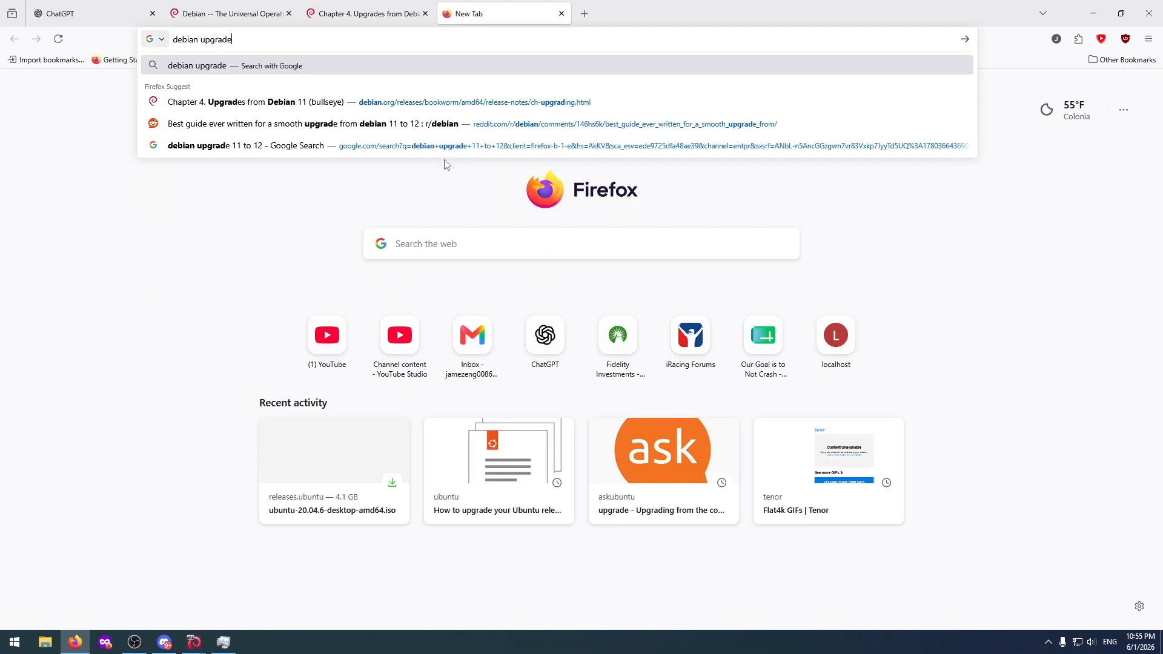
type("pac")
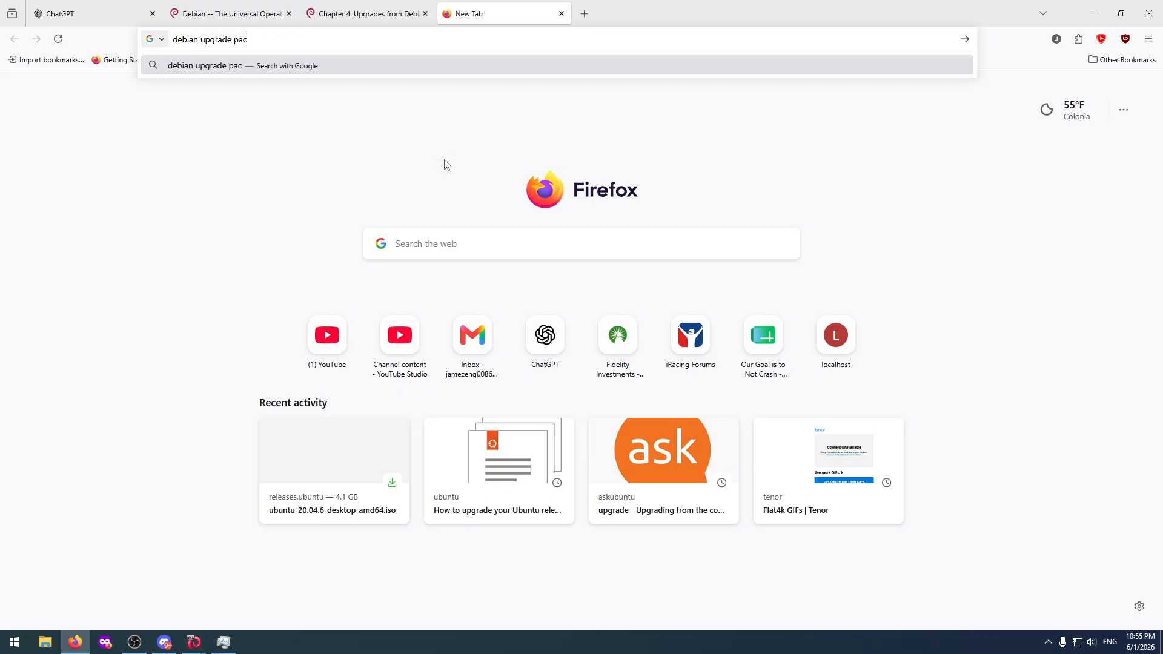
type("kages are held back")
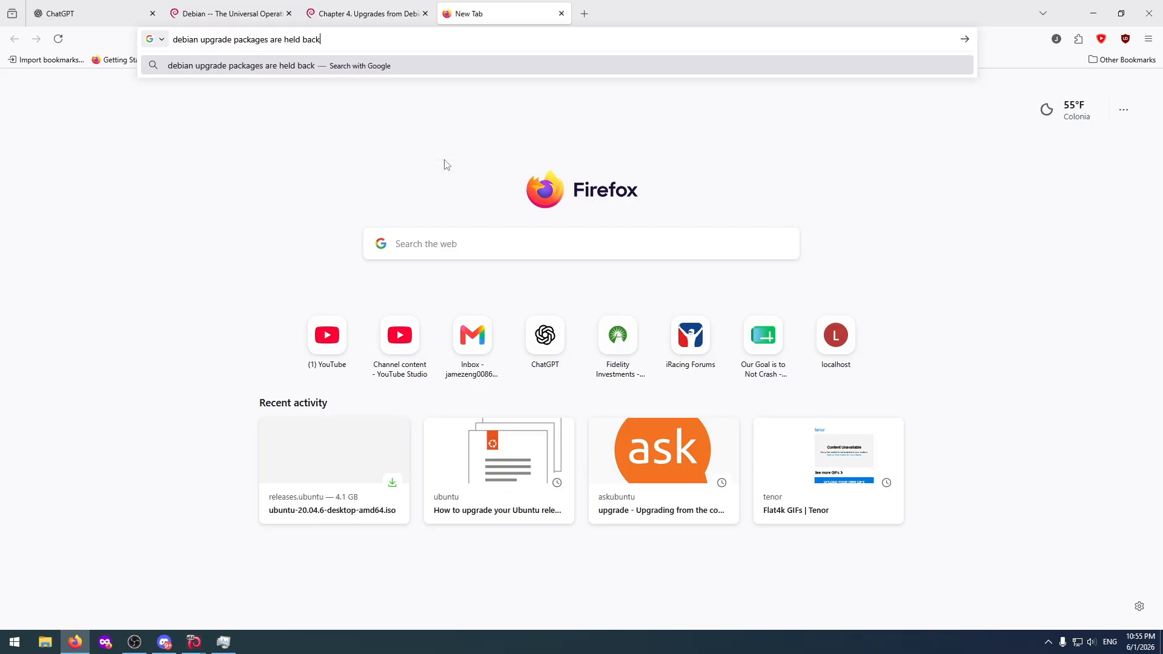
key("Return")
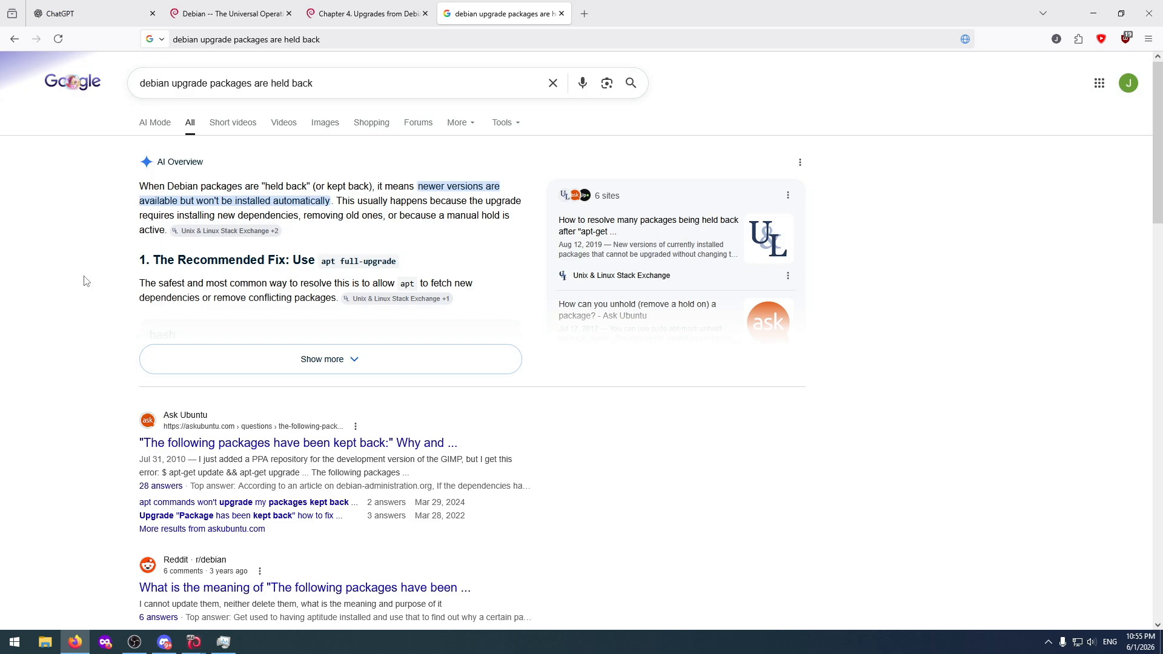
left_click(157, 354)
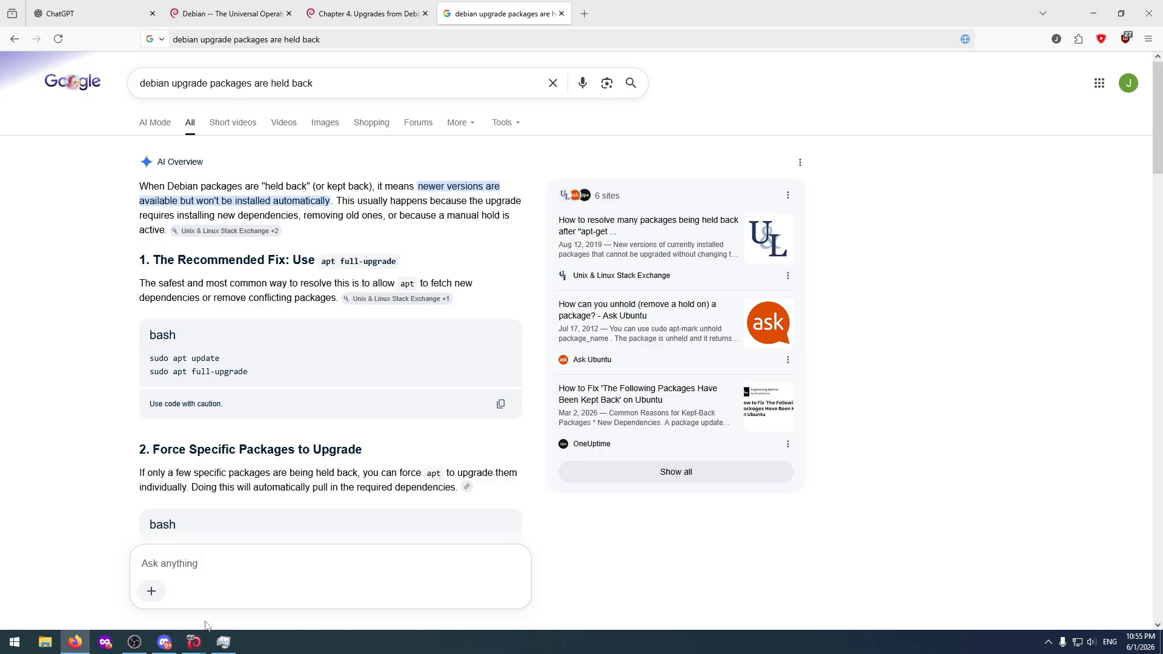
Return to the DebianTest machine's Konsole, run "sudo apt full-upgrade" and answer y to continue.
left_click(201, 647)
left_click(249, 591)
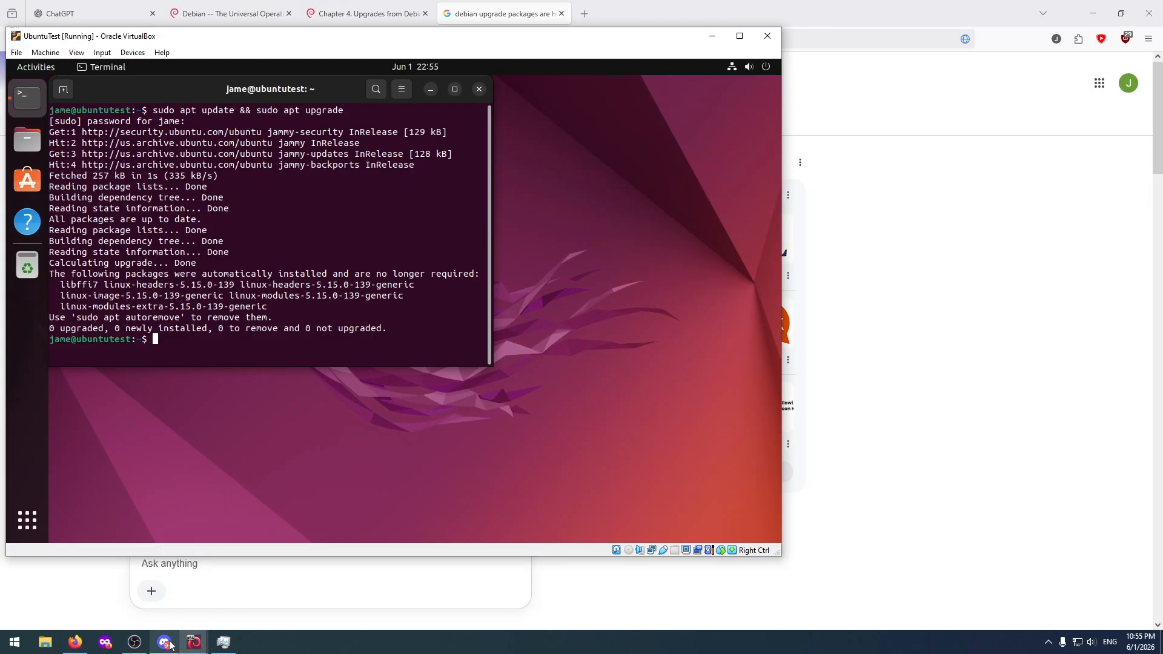
mouse_move(190, 647)
left_click(137, 591)
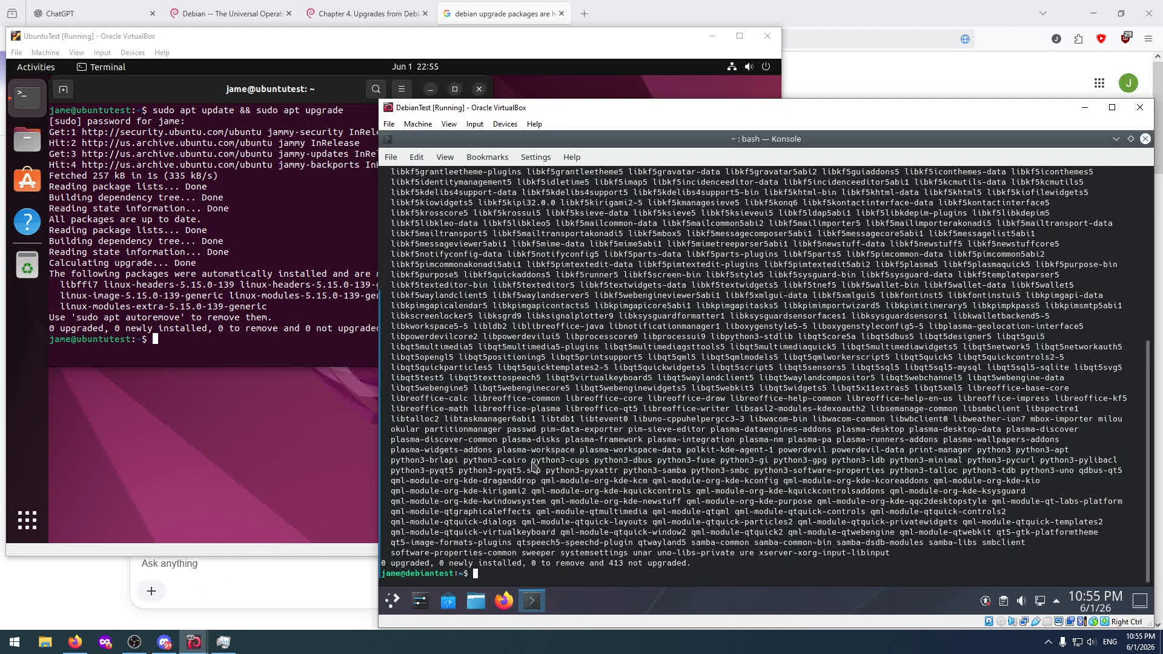
type("sudo apt-")
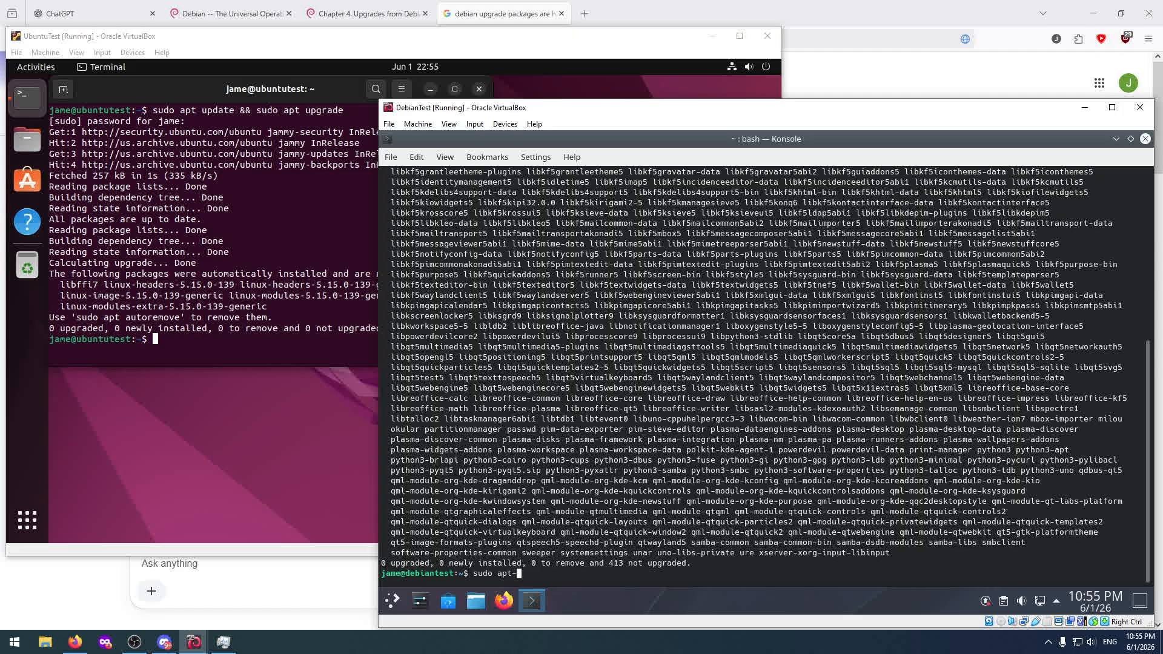
key("BackSpace")
type("full-upgrade")
key("Return")
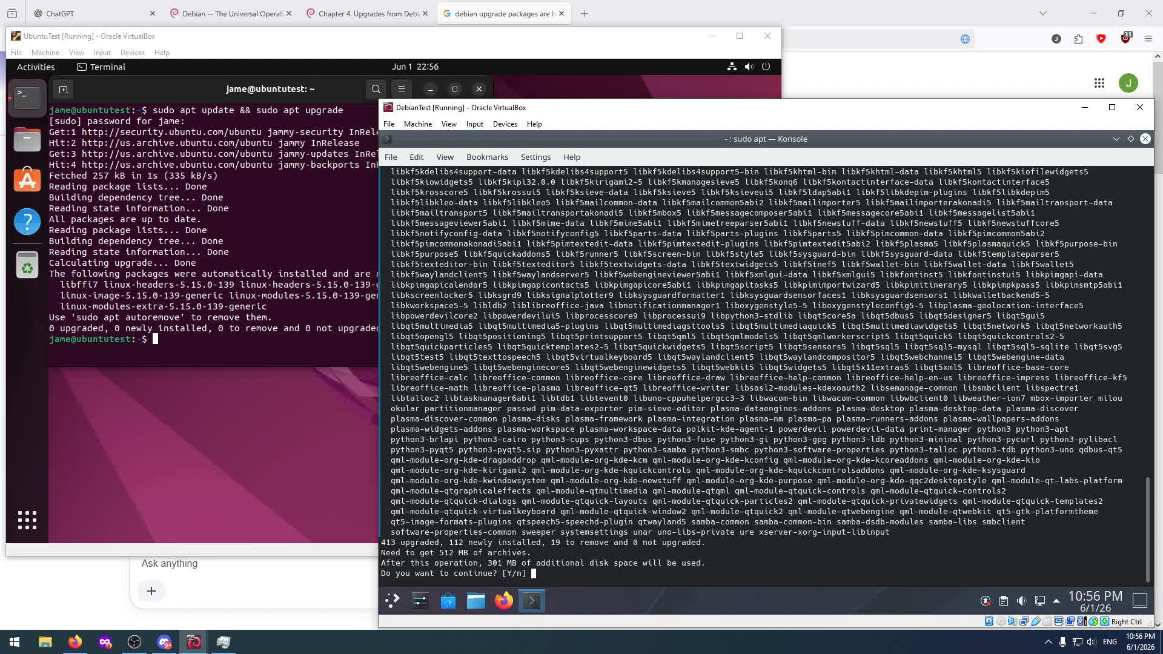
type("y")
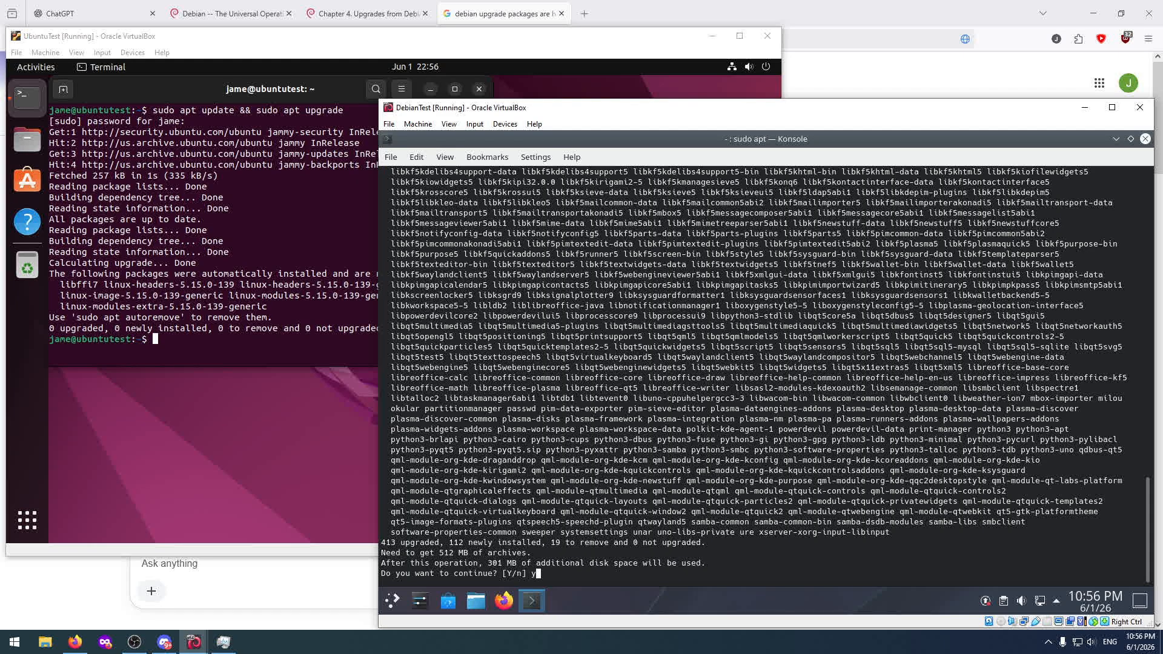
key("Return")
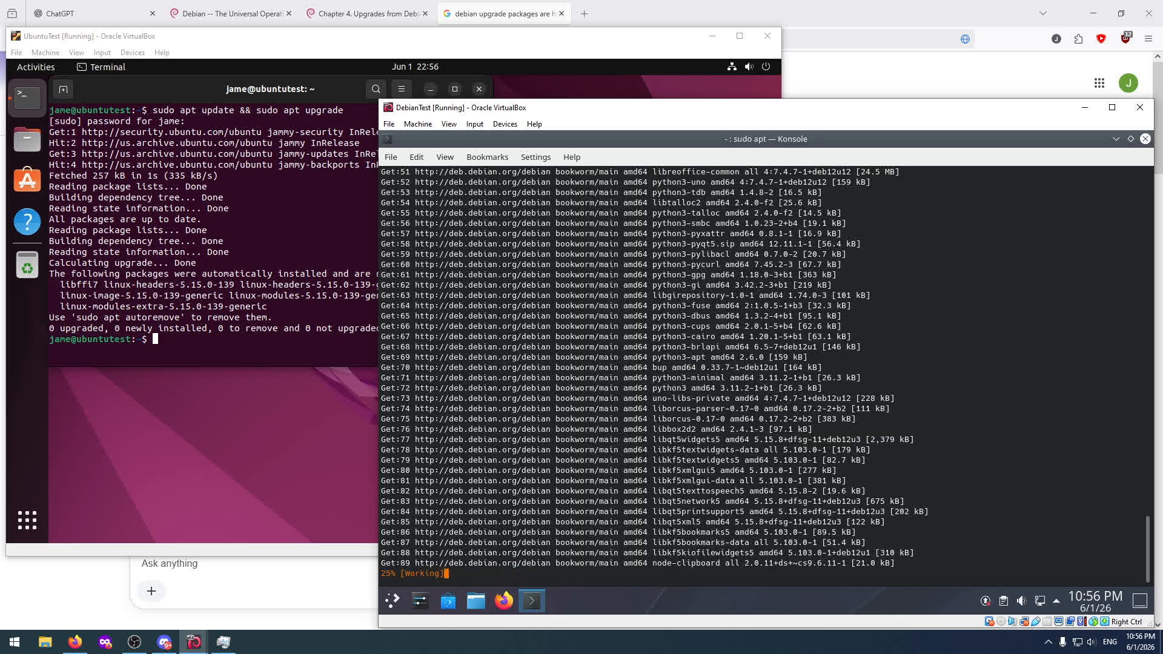
Switch back to Firefox and read the Ask Ubuntu question about apt commands not upgrading kept-back packages, including its answers.
left_click(628, 8)
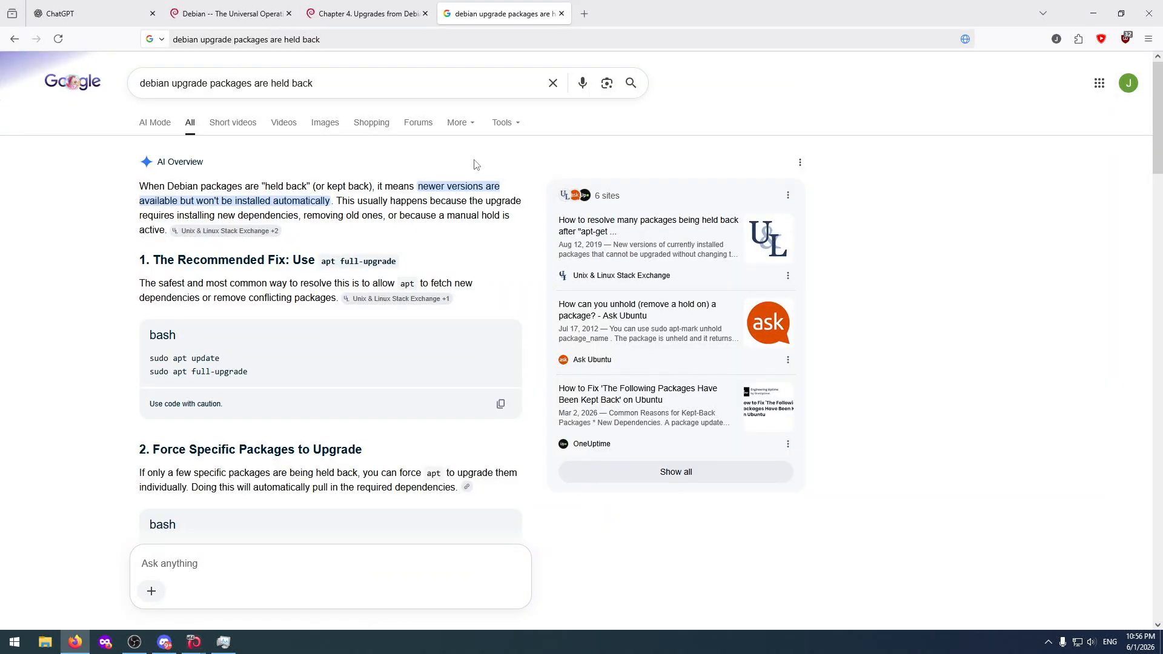
scroll(251, 340, "down", 2)
scroll(251, 340, "up", 2)
scroll(836, 305, "down", 10)
scroll(836, 306, "down", 4)
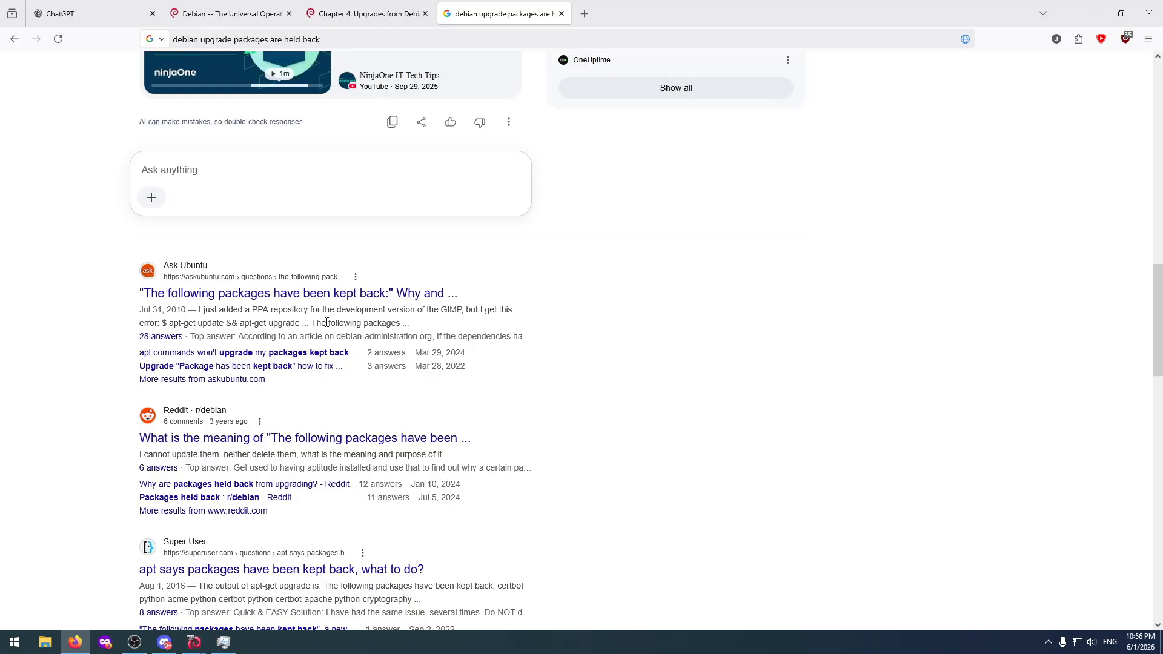
left_click(199, 357)
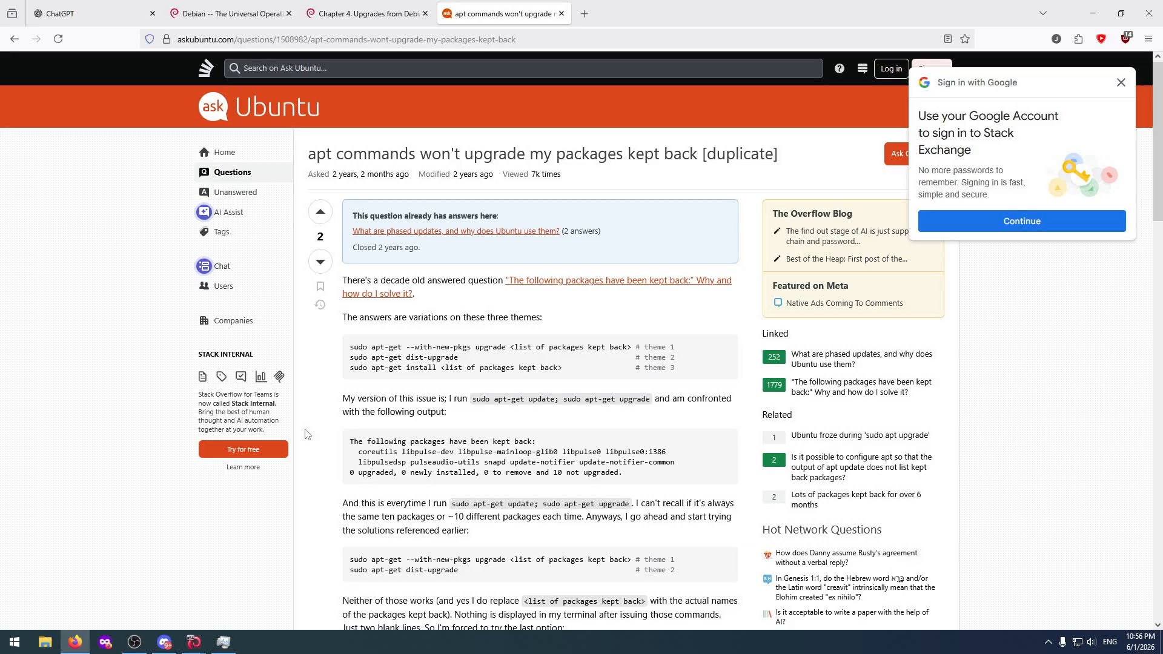
scroll(306, 434, "down", 8)
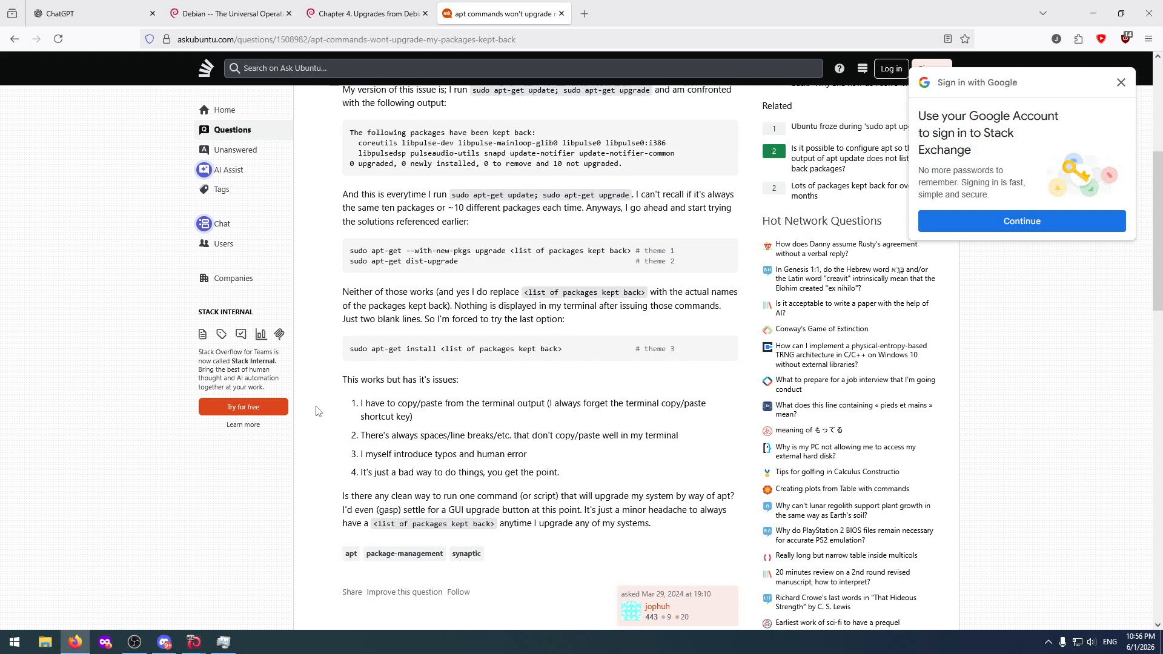
scroll(316, 411, "down", 4)
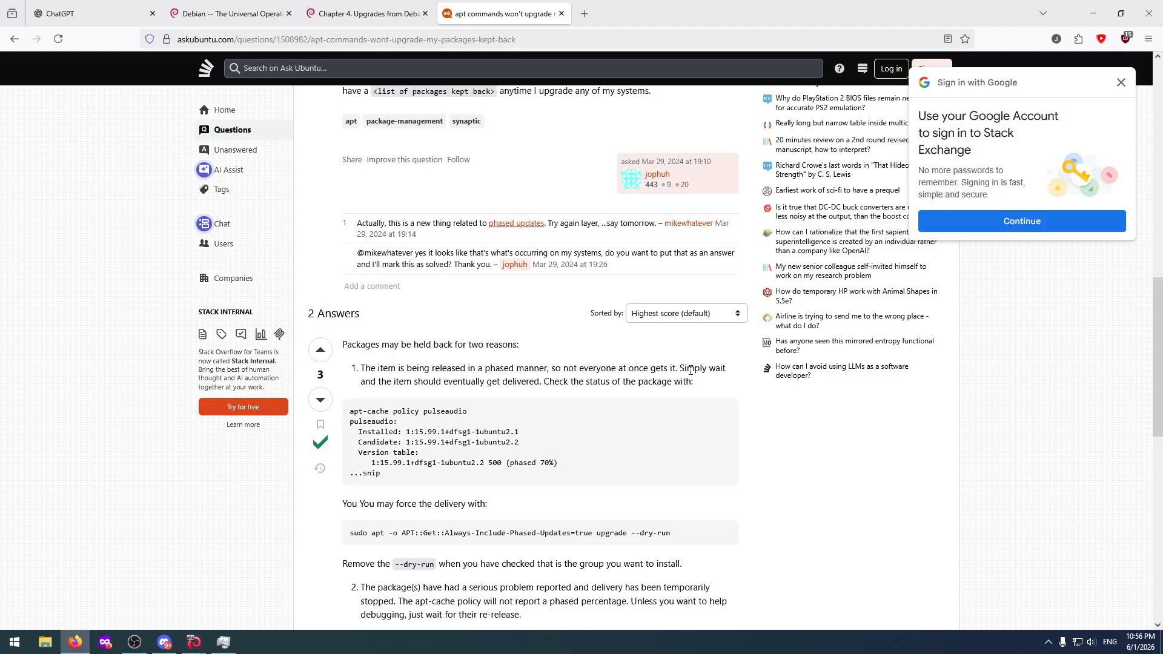
Finish reading the Ask Ubuntu answers, return to the search results, and read the r/debian thread "Packages held back" with its comments.
scroll(558, 384, "down", 6)
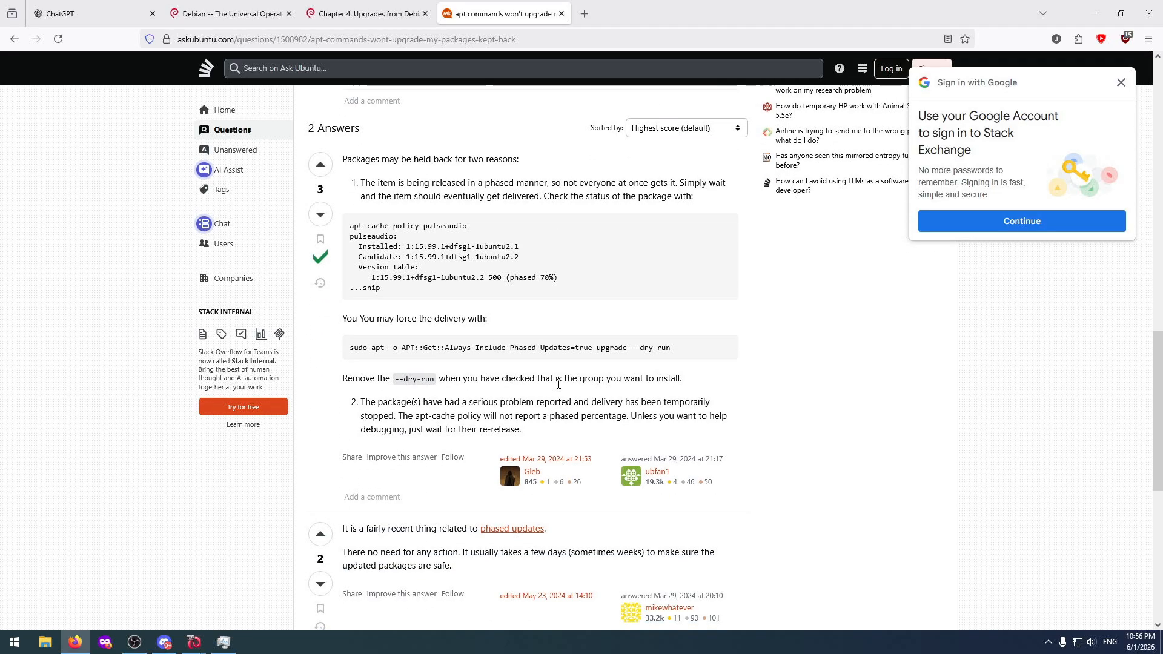
key("alt+Left")
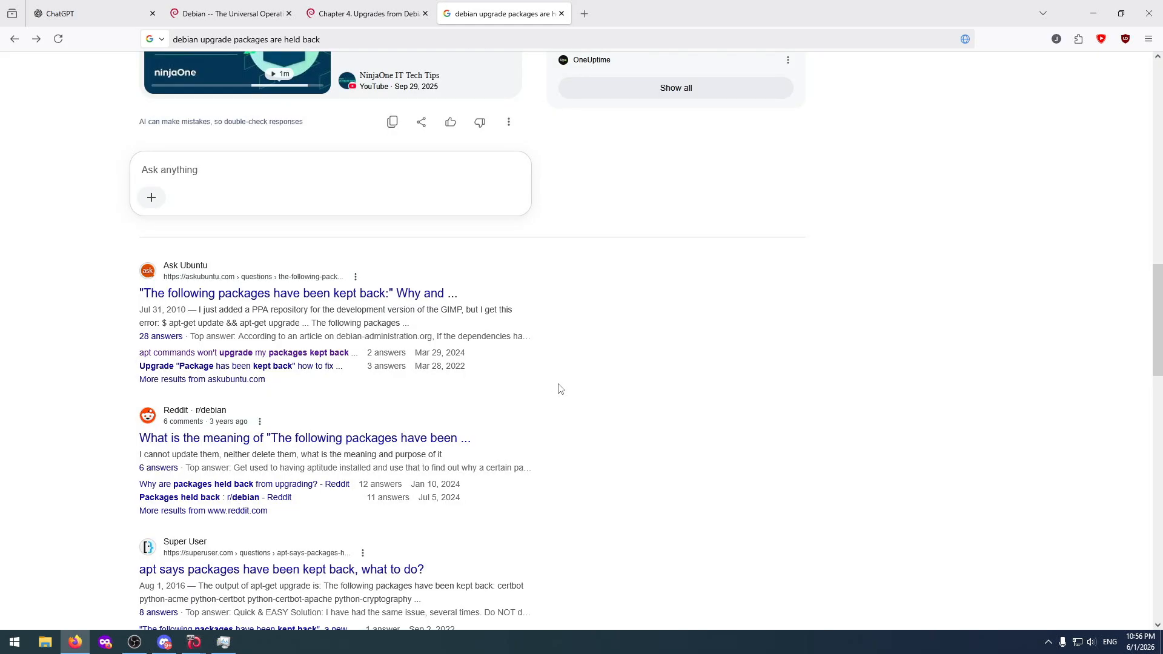
left_click(222, 499)
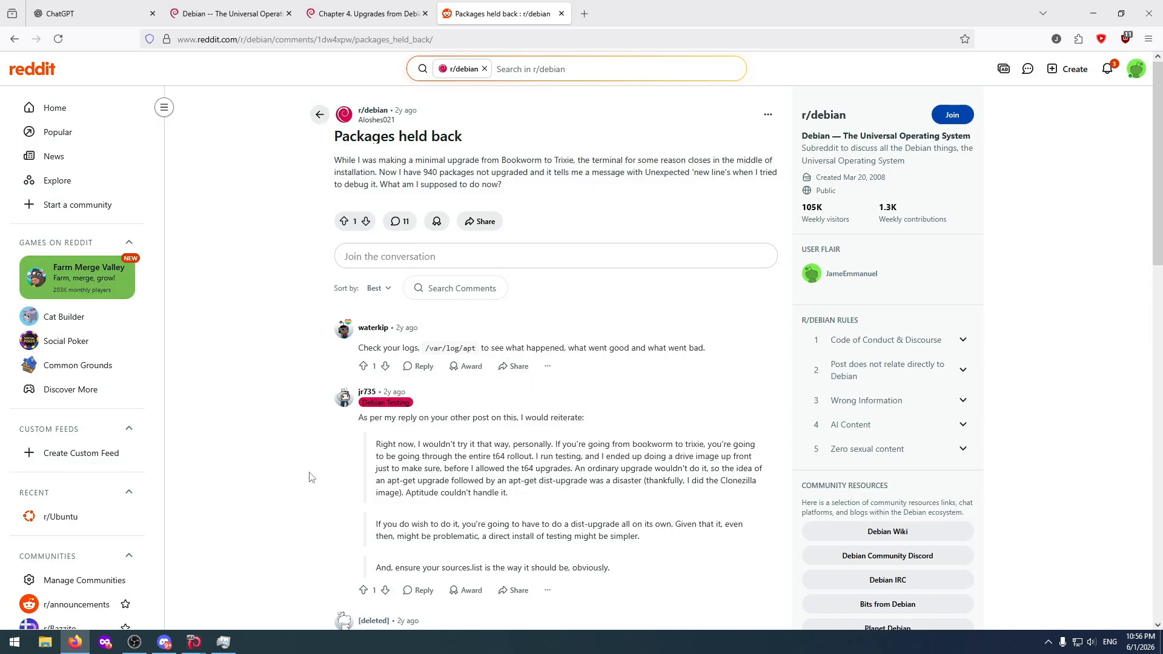
scroll(310, 477, "down", 3)
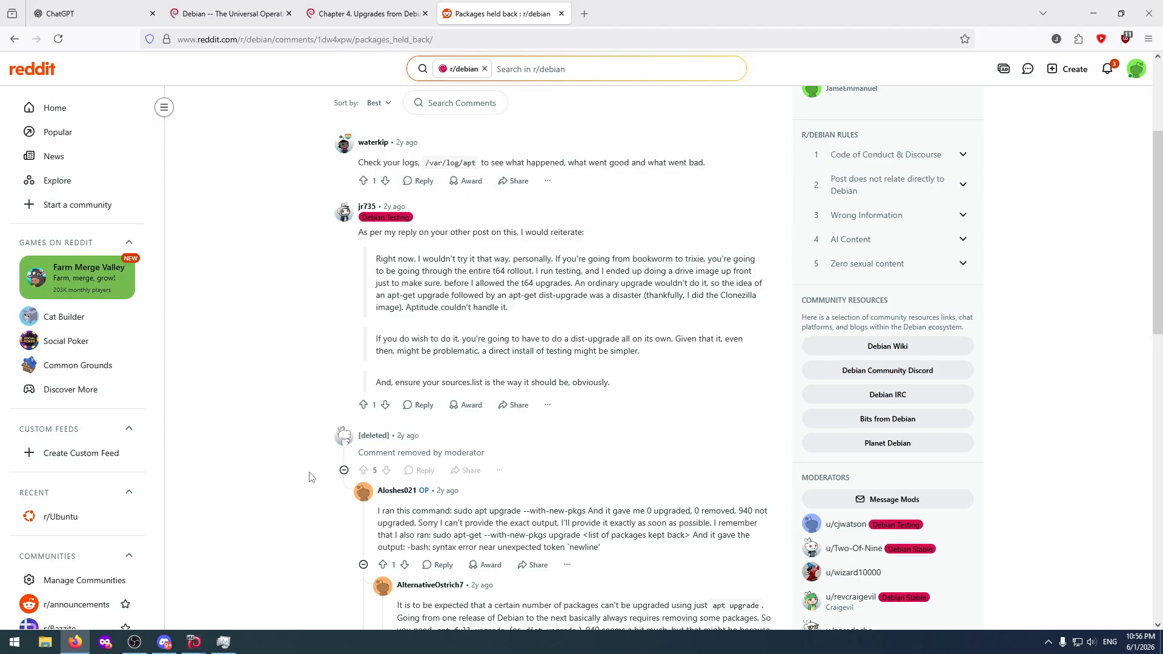
scroll(309, 477, "down", 2)
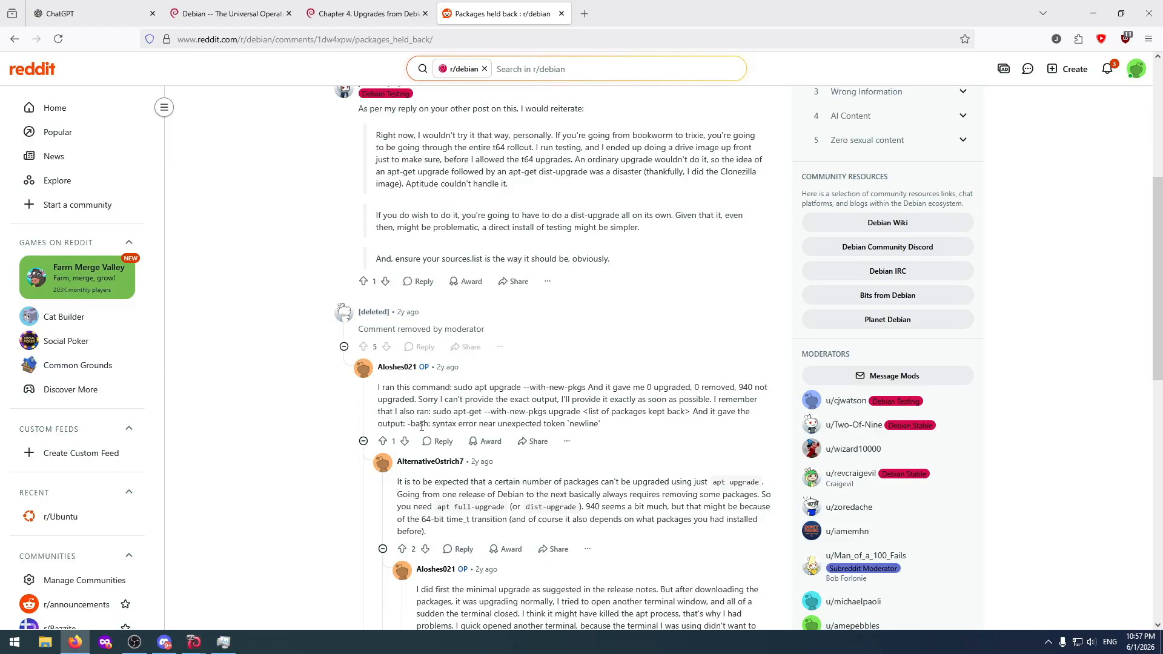
scroll(276, 433, "down", 2)
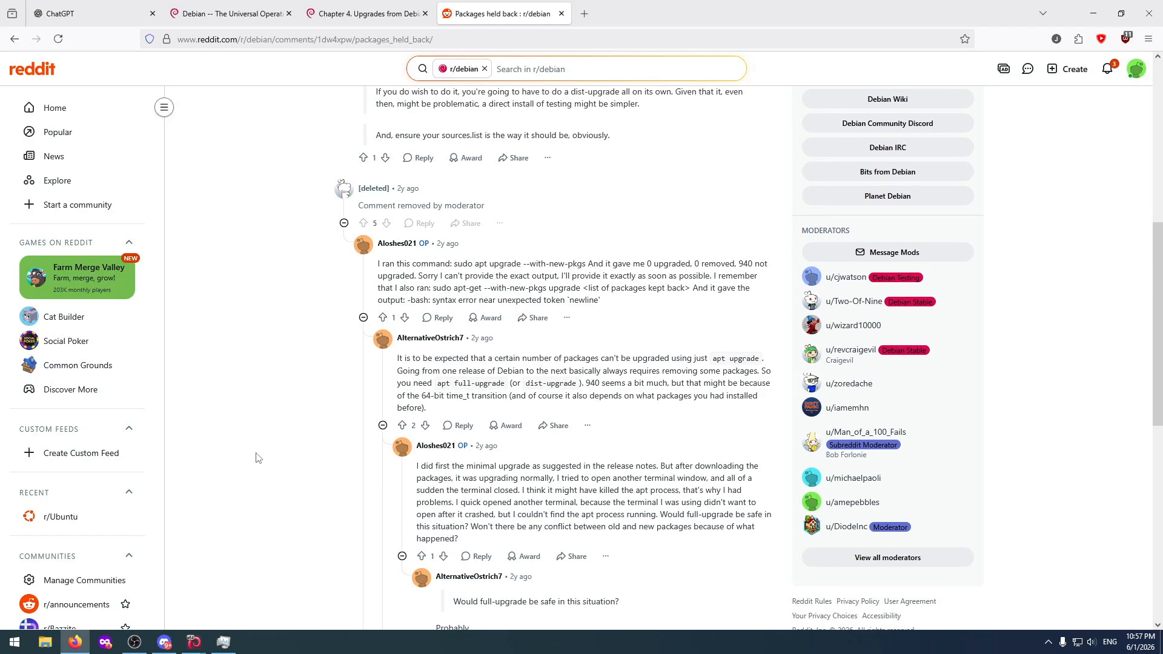
Switch to the UbuntuTest machine, run "sudo do-release-upgrade" in its terminal, review the Ubuntu 24.04 LTS release announcement and answer y to continue.
left_click(190, 630)
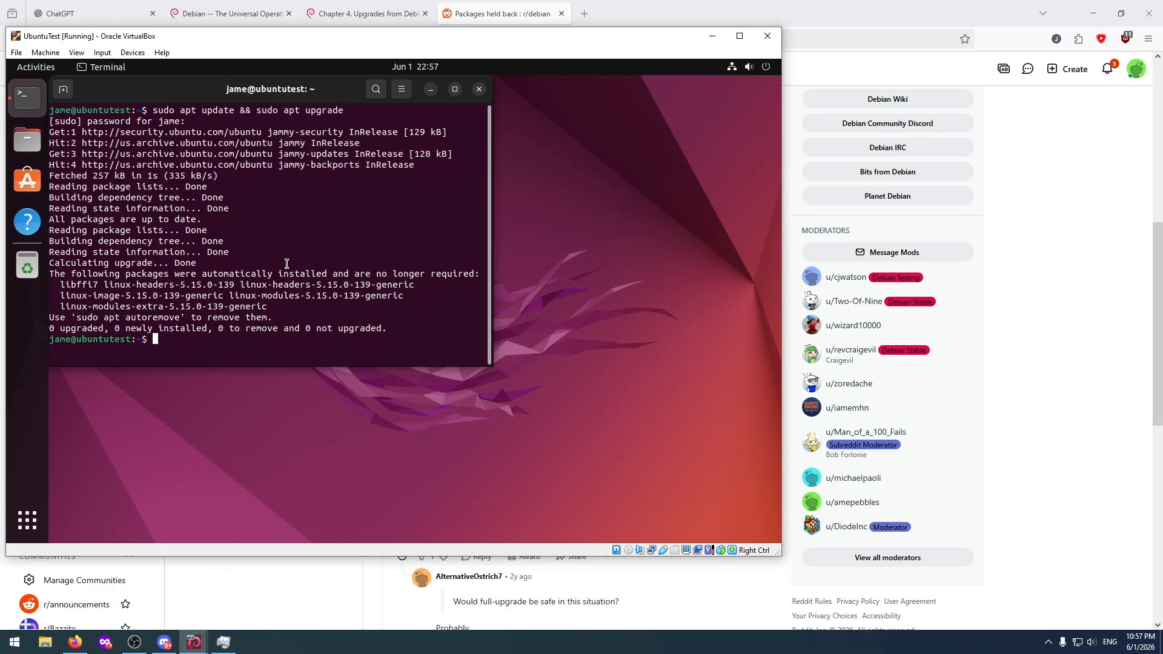
type("sudo do-release-upgrade")
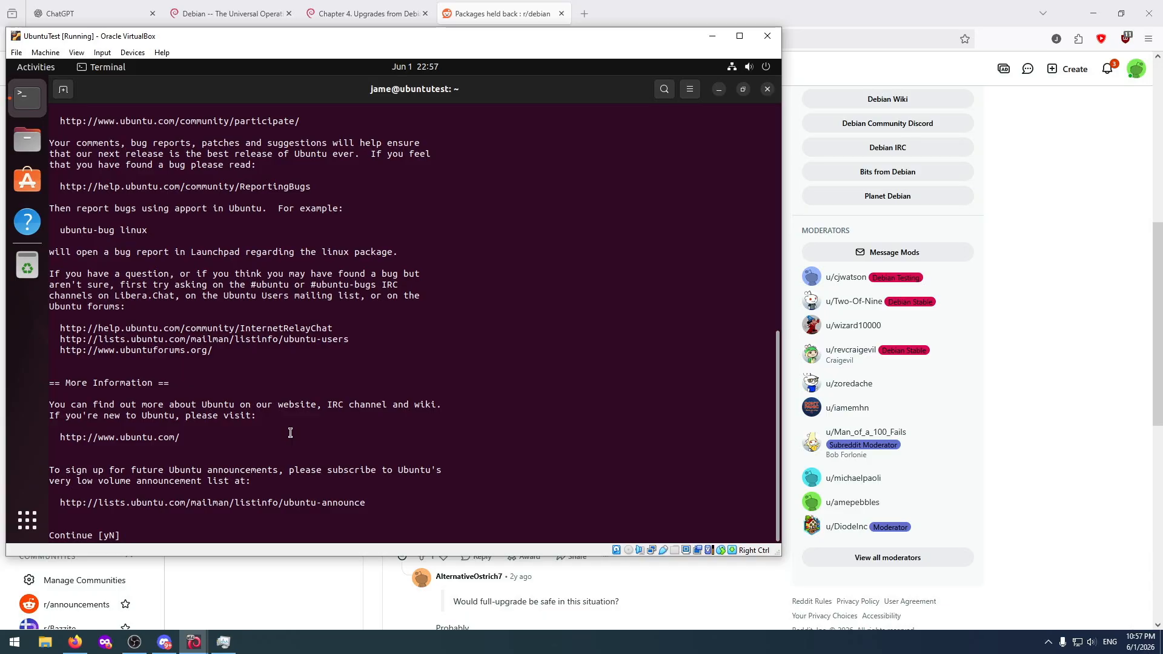
scroll(290, 433, "up", 13)
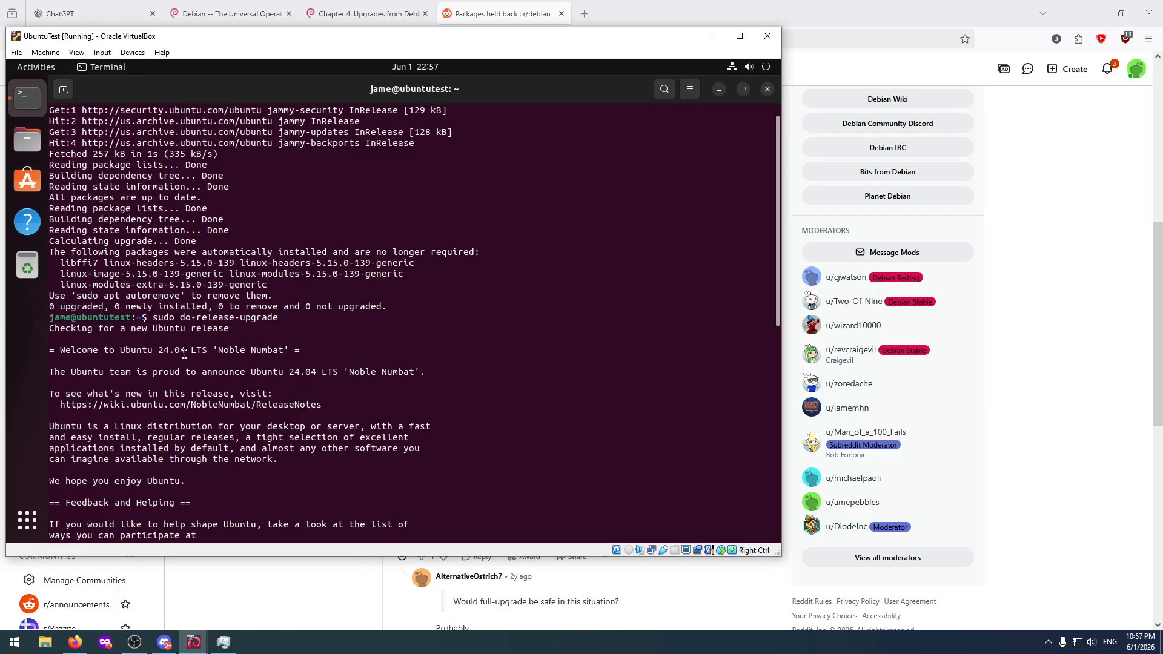
scroll(252, 397, "down", 13)
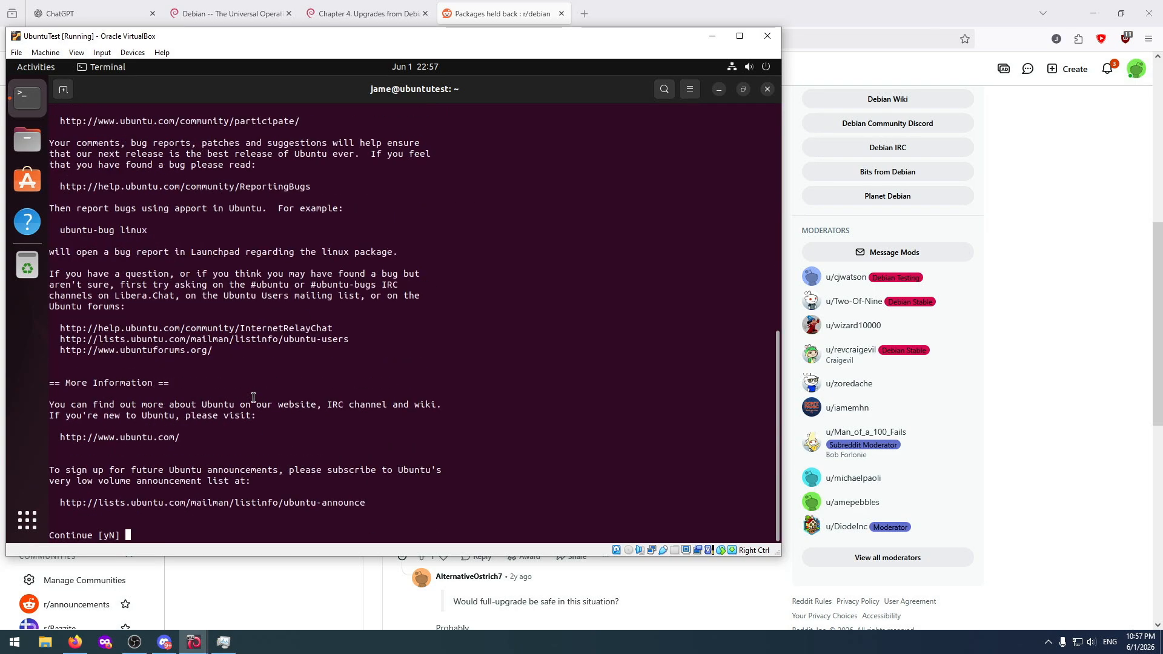
type("y")
key("Return")
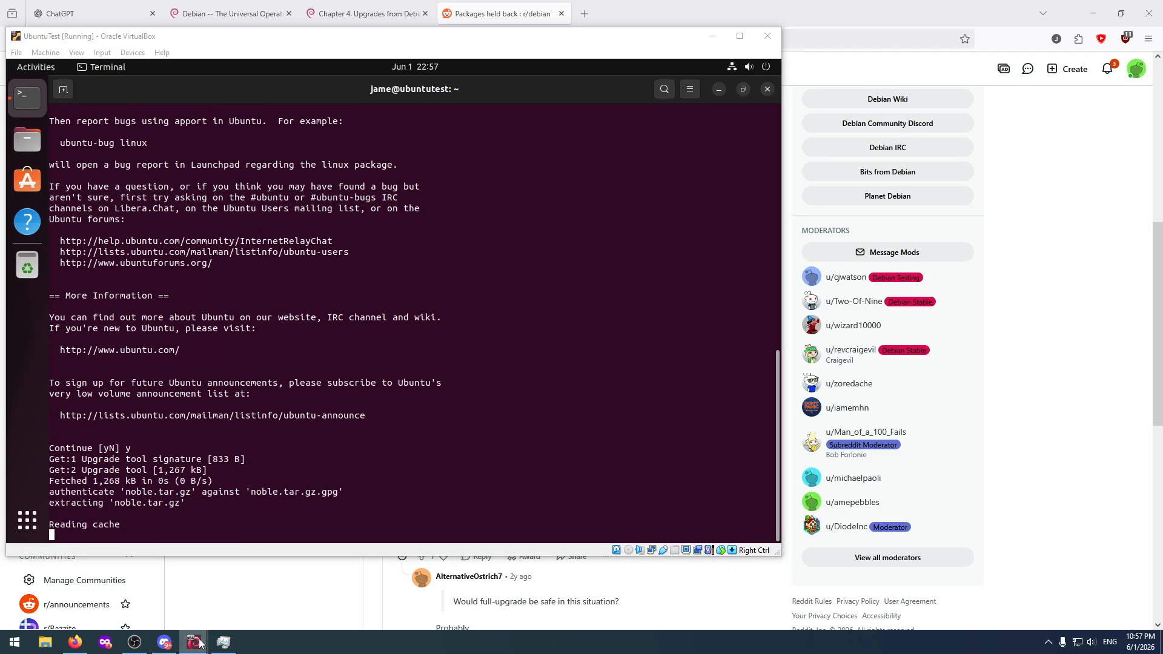
Switch to the DebianTest machine and quit the apt-listchanges news so the full upgrade proceeds.
left_click(154, 600)
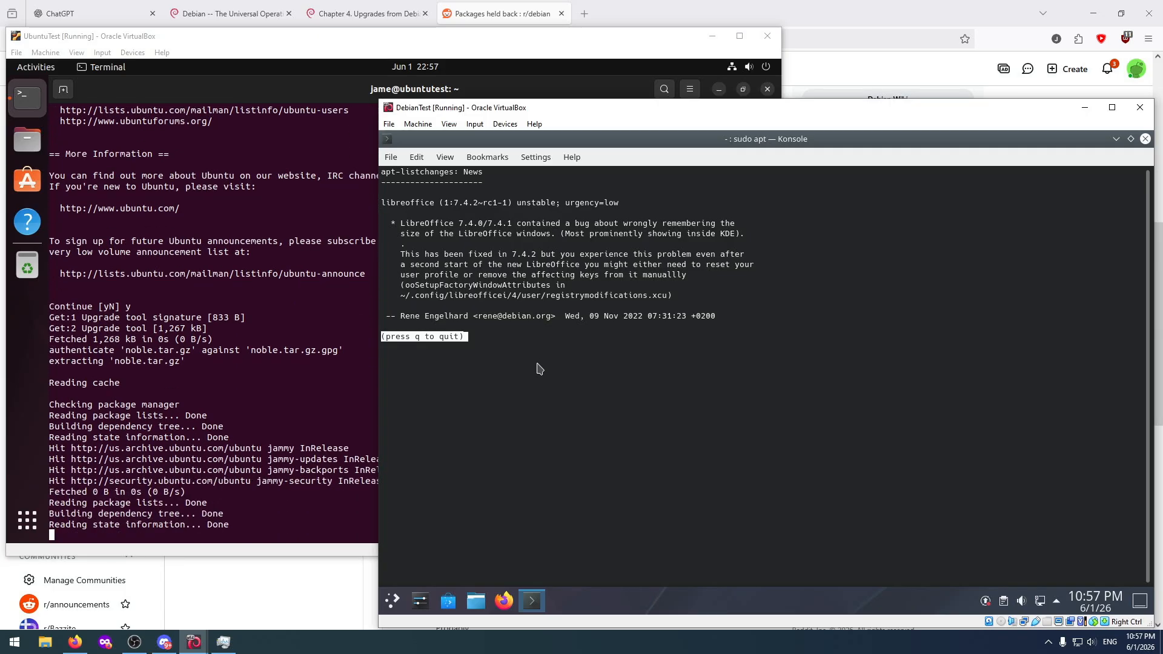
key("q")
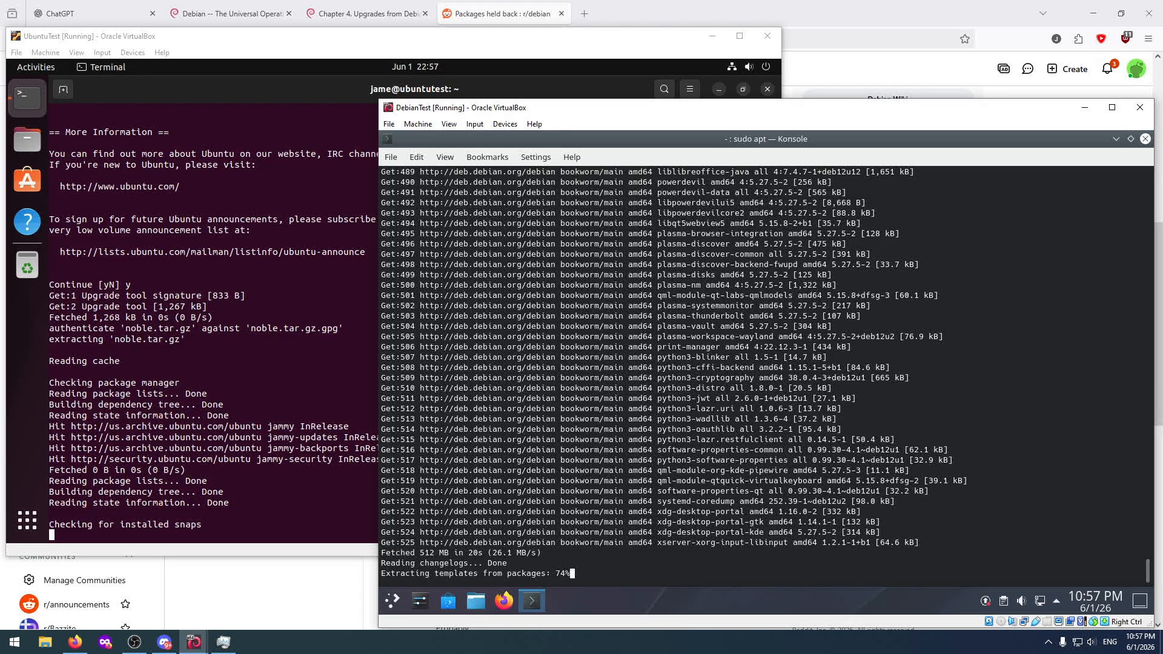
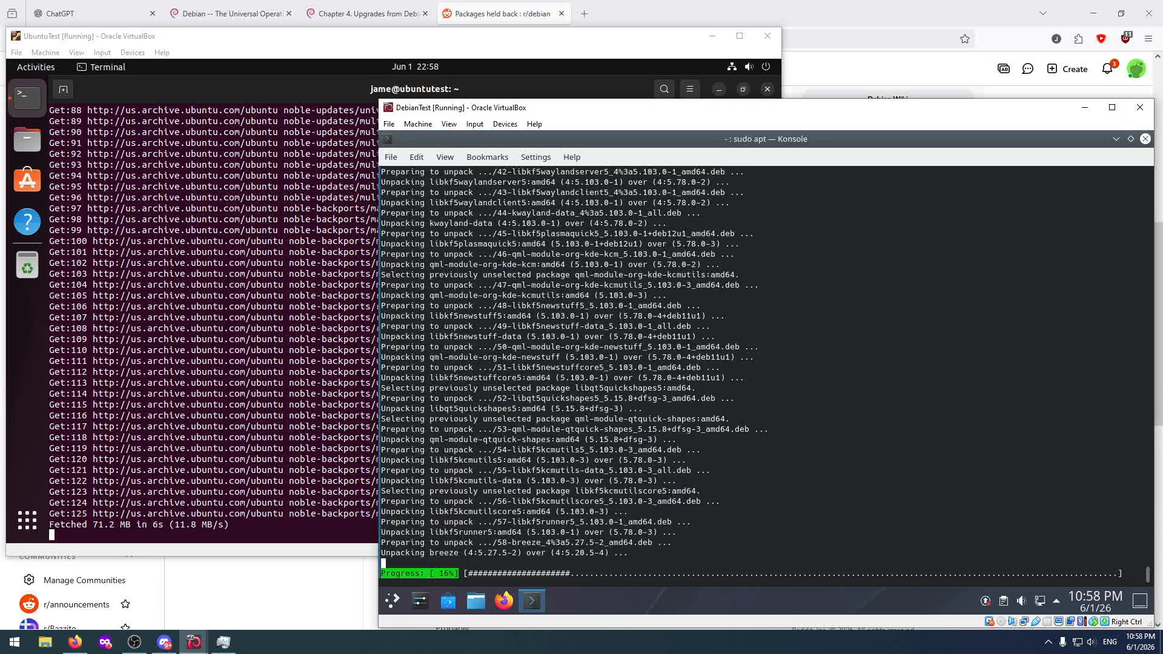
Switch to Firefox and search the web for "debain upgrade only needs to change one source file".
left_click(637, 4)
left_click(465, 38)
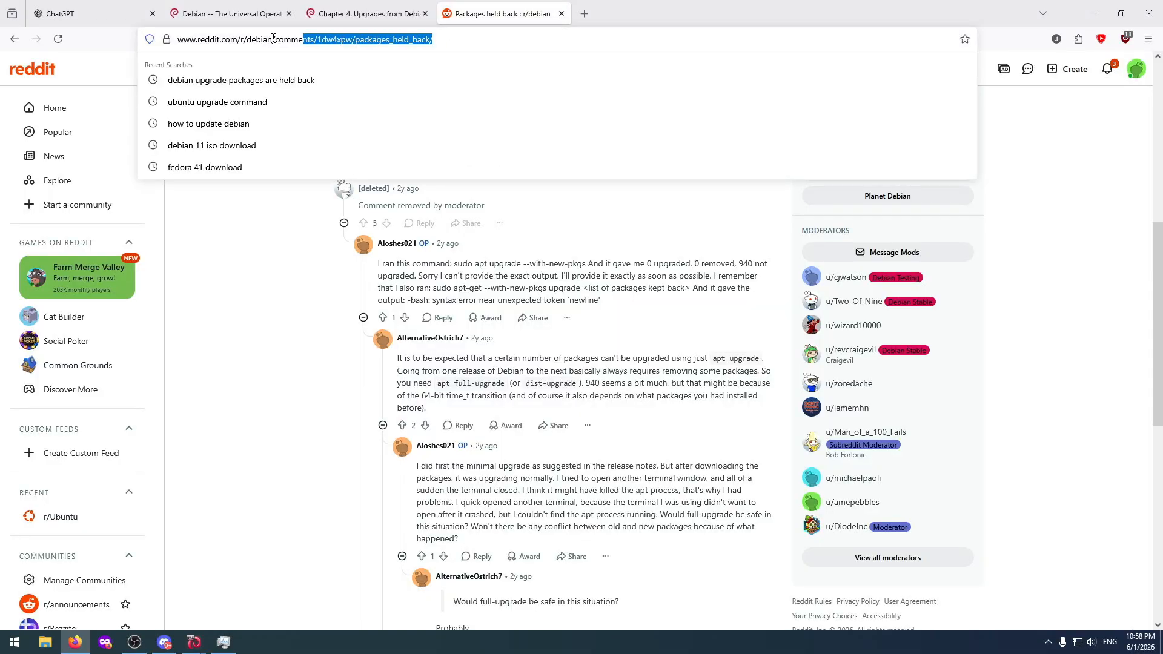
type("debain u")
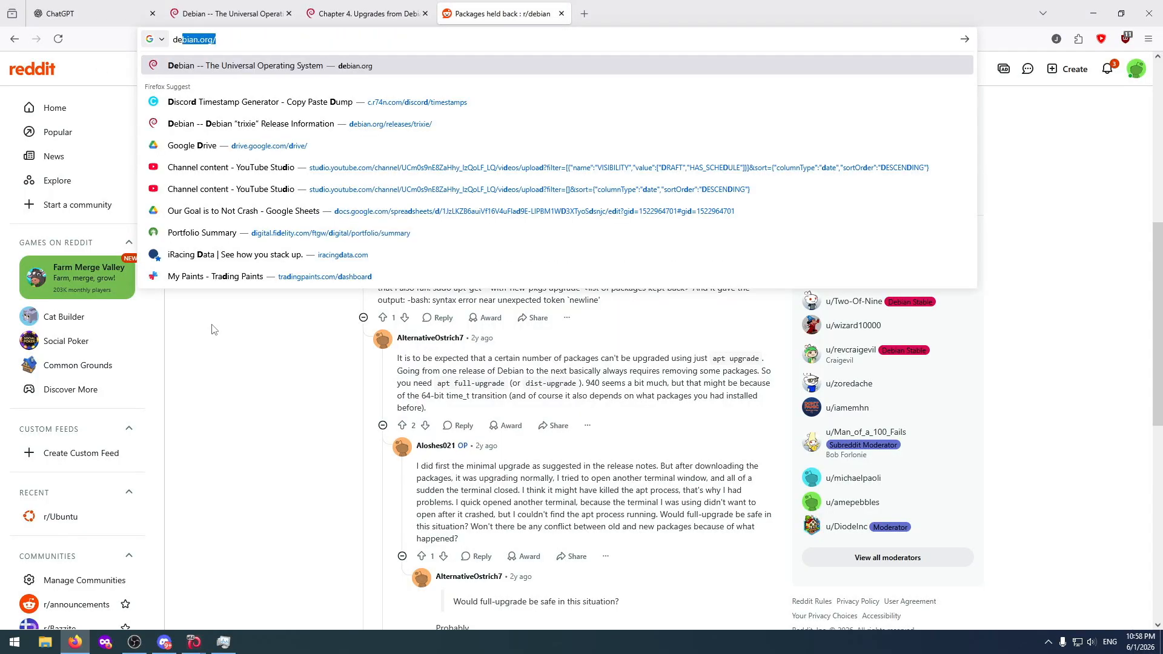
type("pgr")
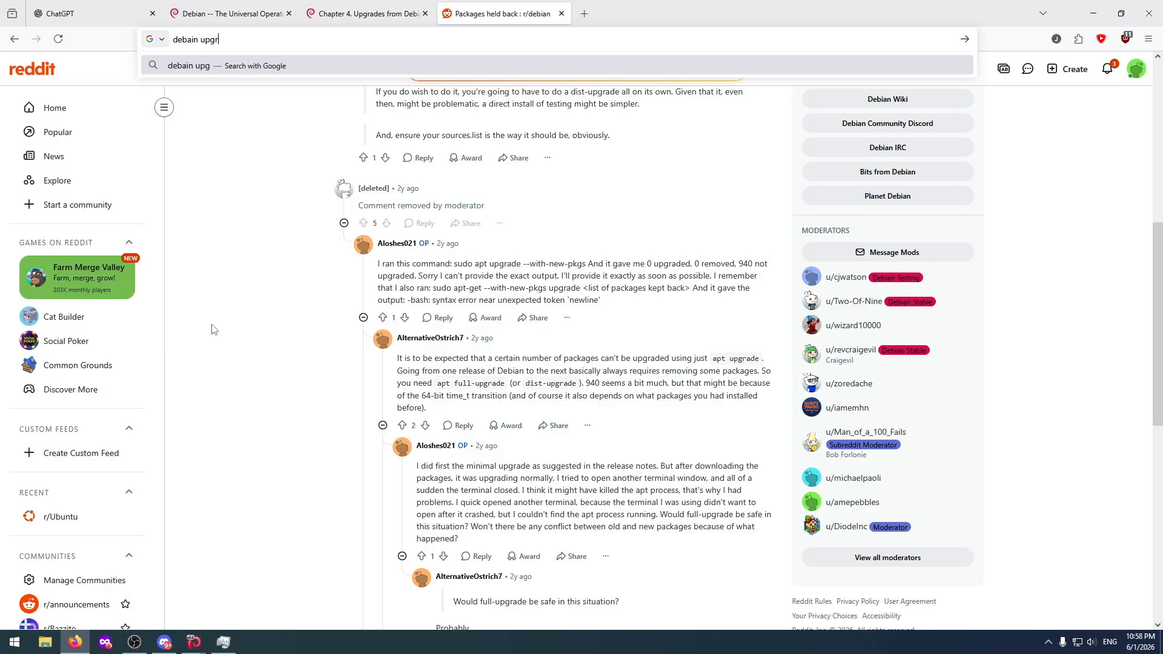
type("ade onl")
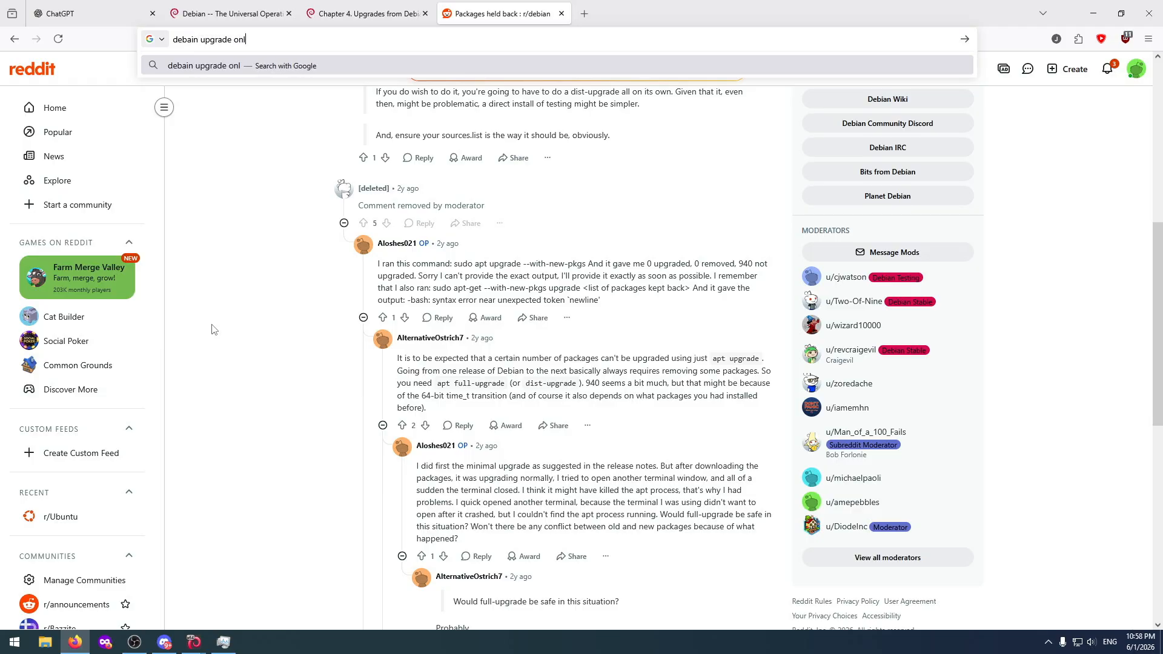
type("y needs to c")
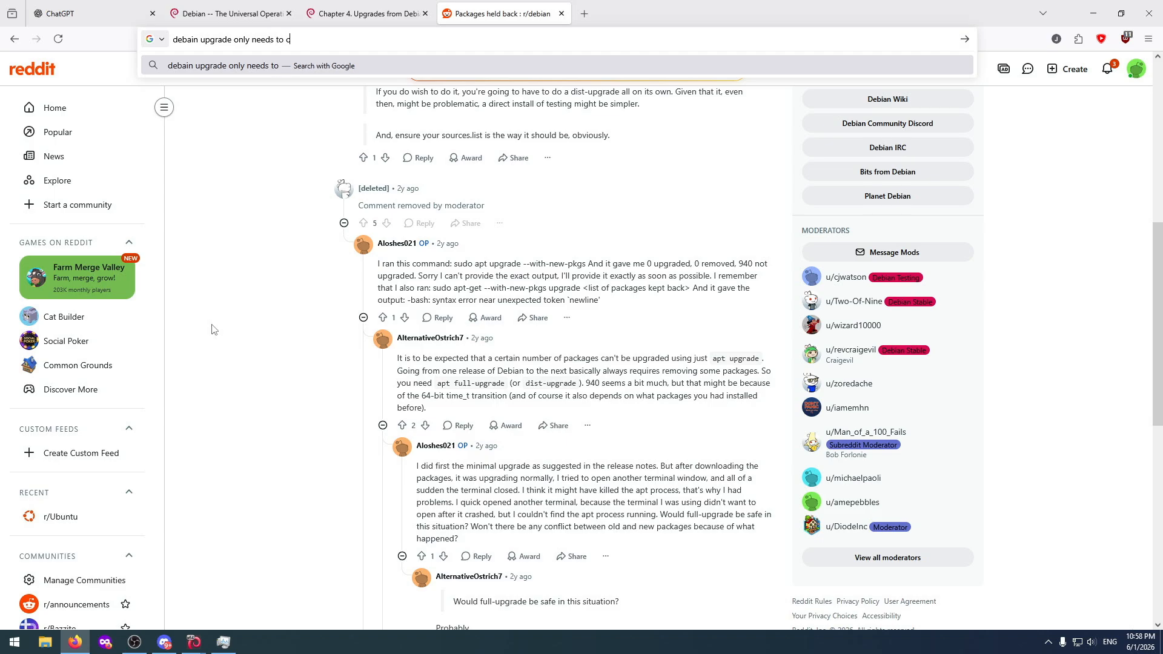
type("hange one source file")
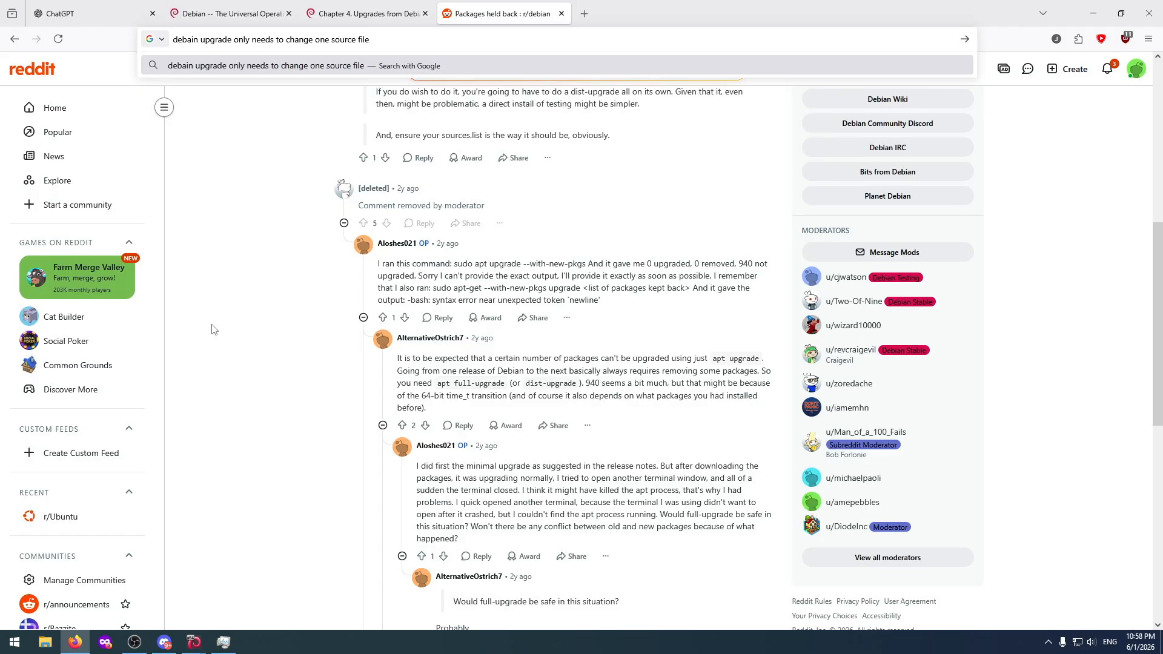
key("Return")
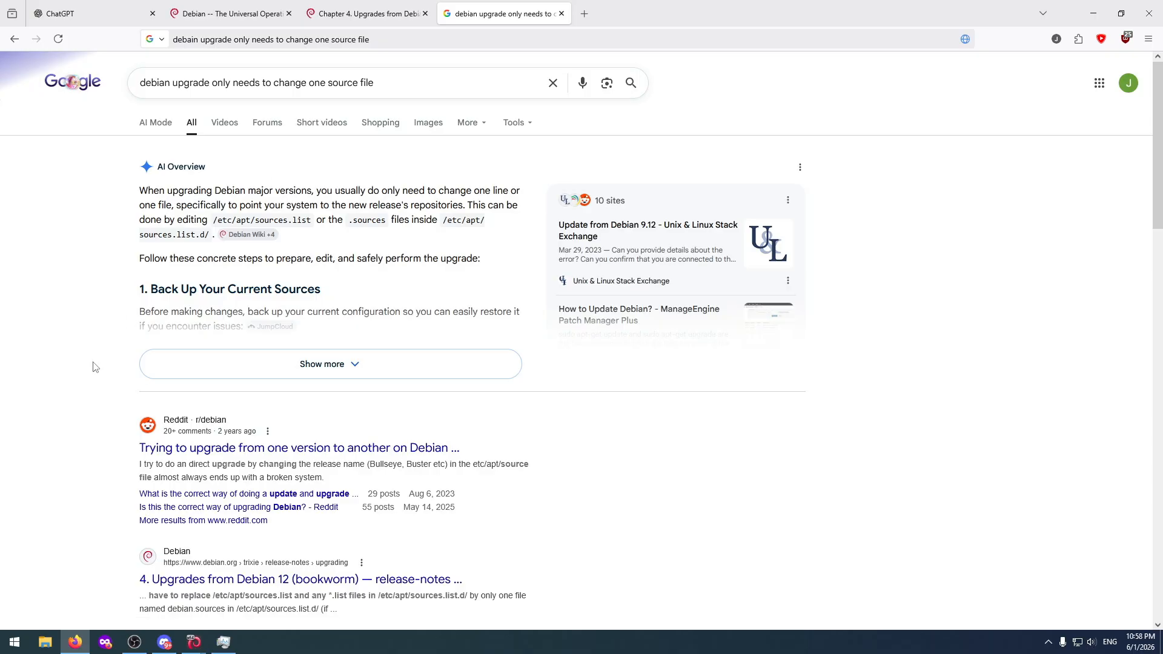
Open the r/debian result "Trying to upgrade from one version to another on Debian" and read the original post.
scroll(92, 372, "down", 2)
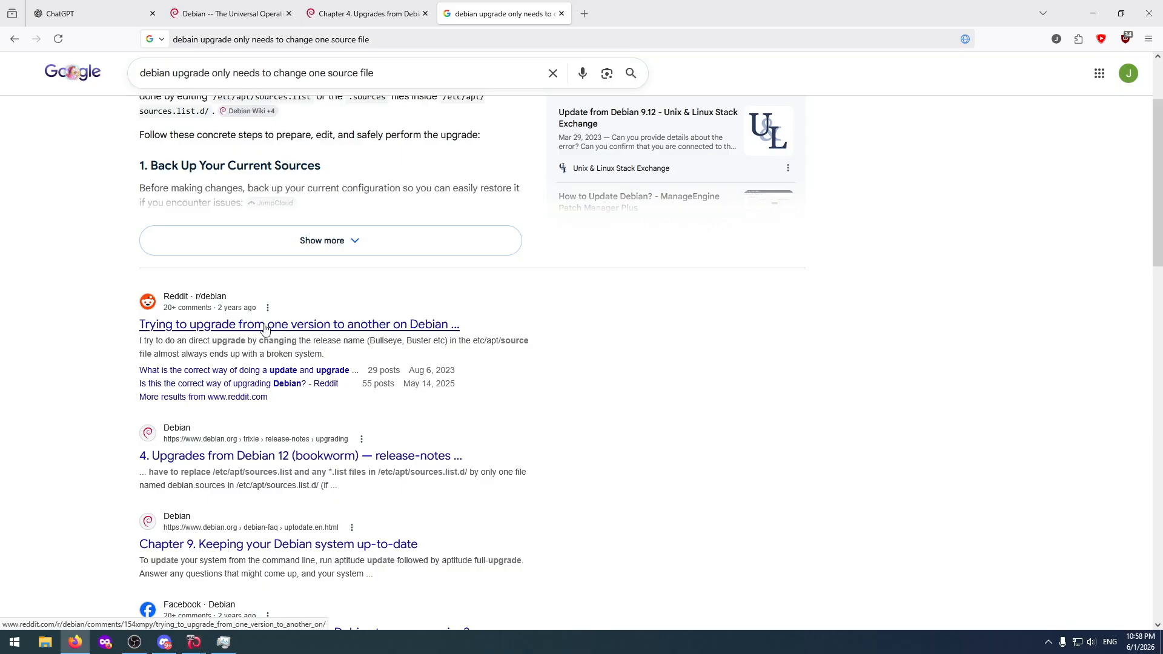
left_click(265, 329)
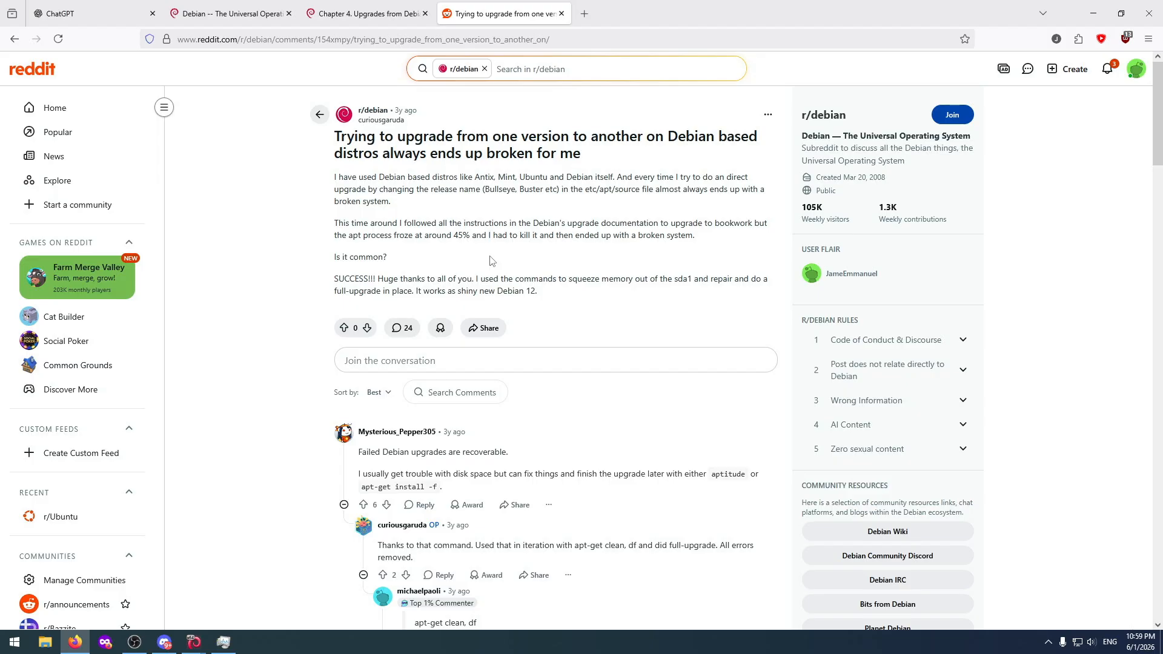
left_click_drag(481, 279, 749, 283)
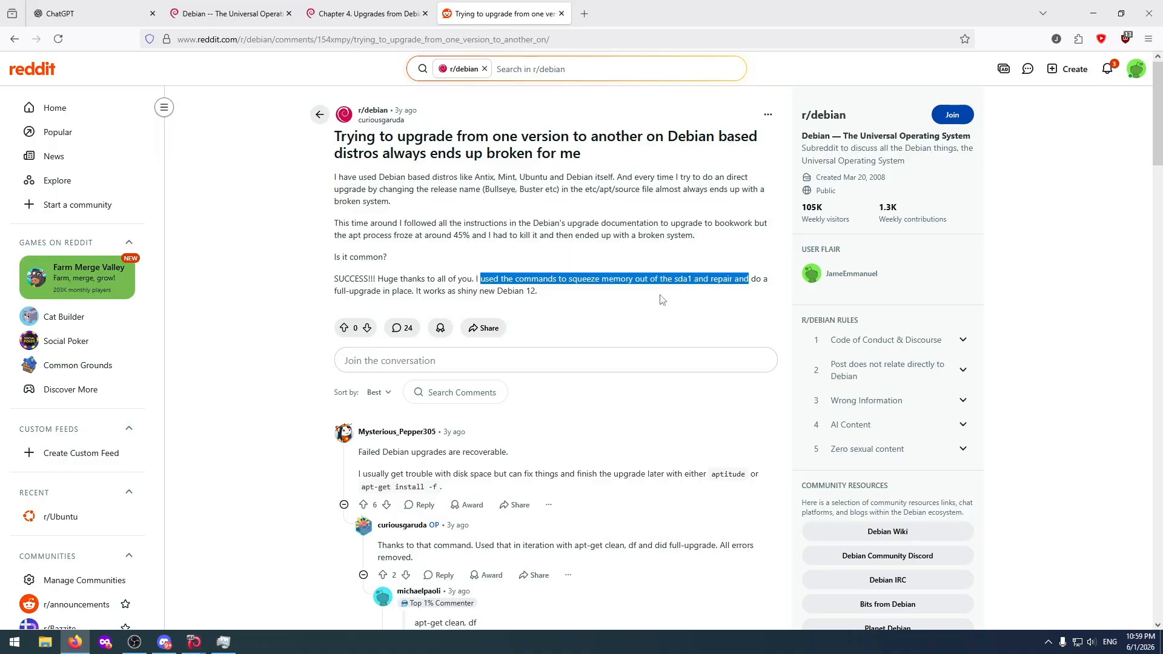
left_click(618, 306)
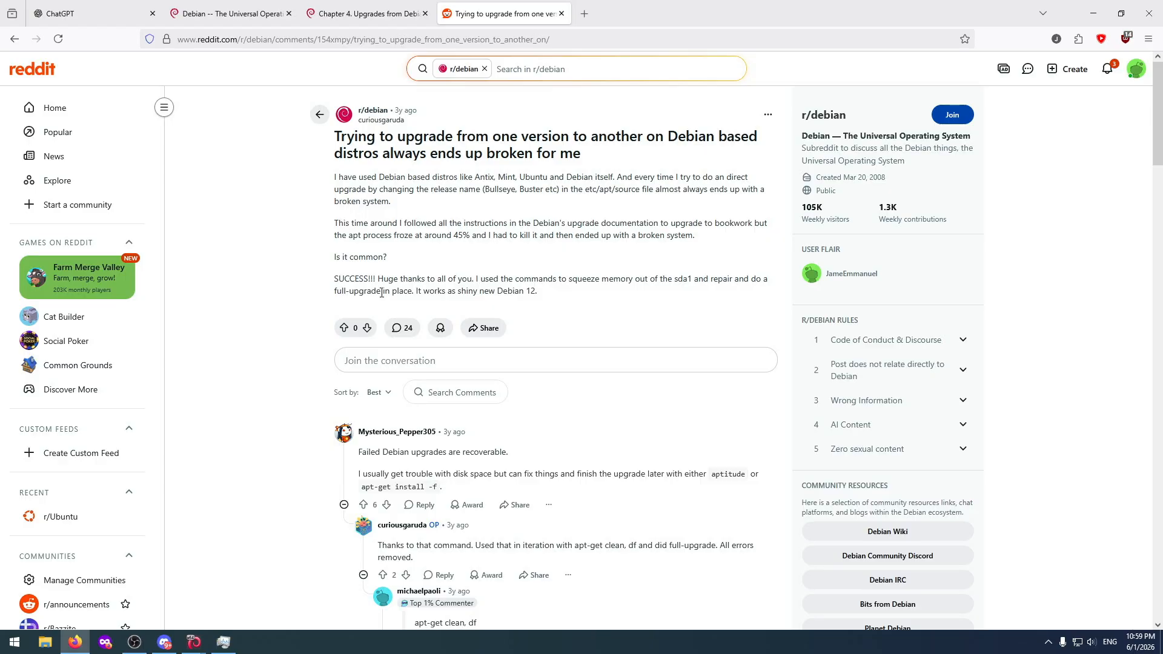
left_click_drag(381, 292, 334, 293)
left_click(369, 291)
Read the thread's comments down to the one listing the order of steps for upgrading from bullseye to bookworm.
scroll(426, 294, "down", 3)
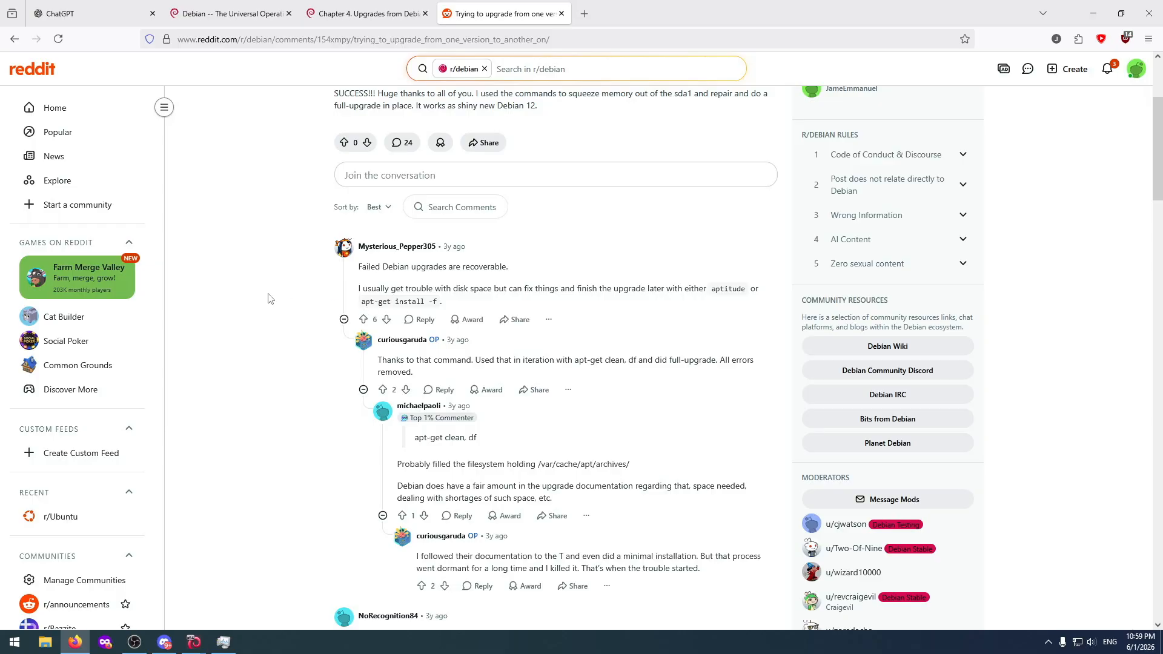
scroll(271, 299, "down", 3)
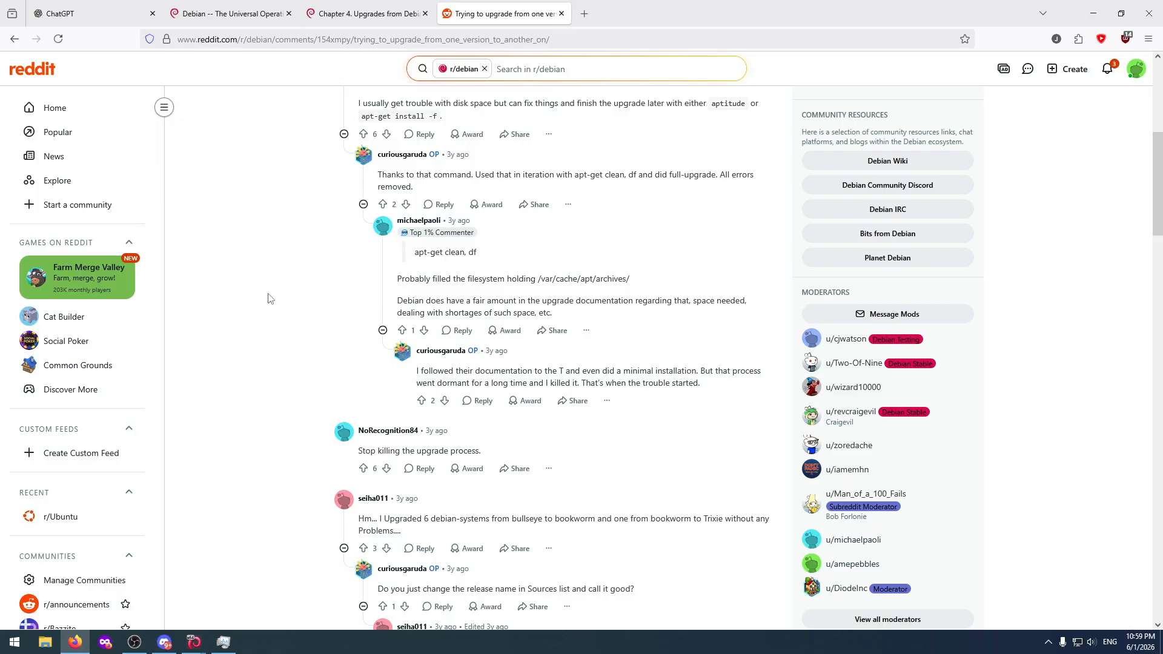
scroll(270, 298, "down", 2)
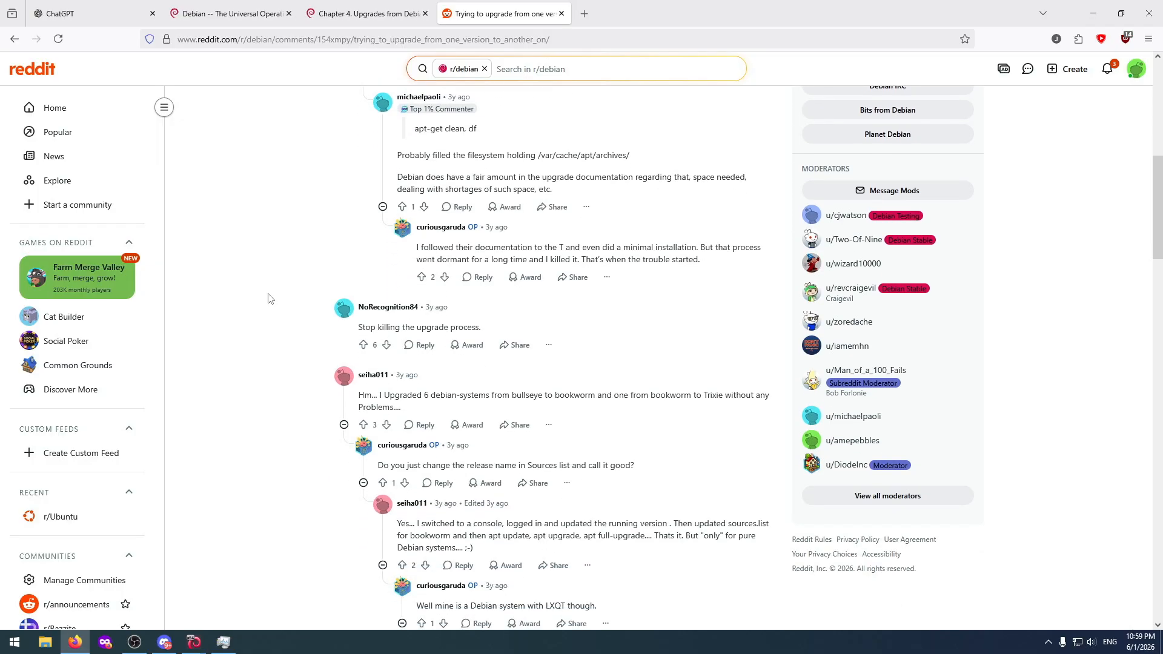
scroll(271, 299, "down", 1)
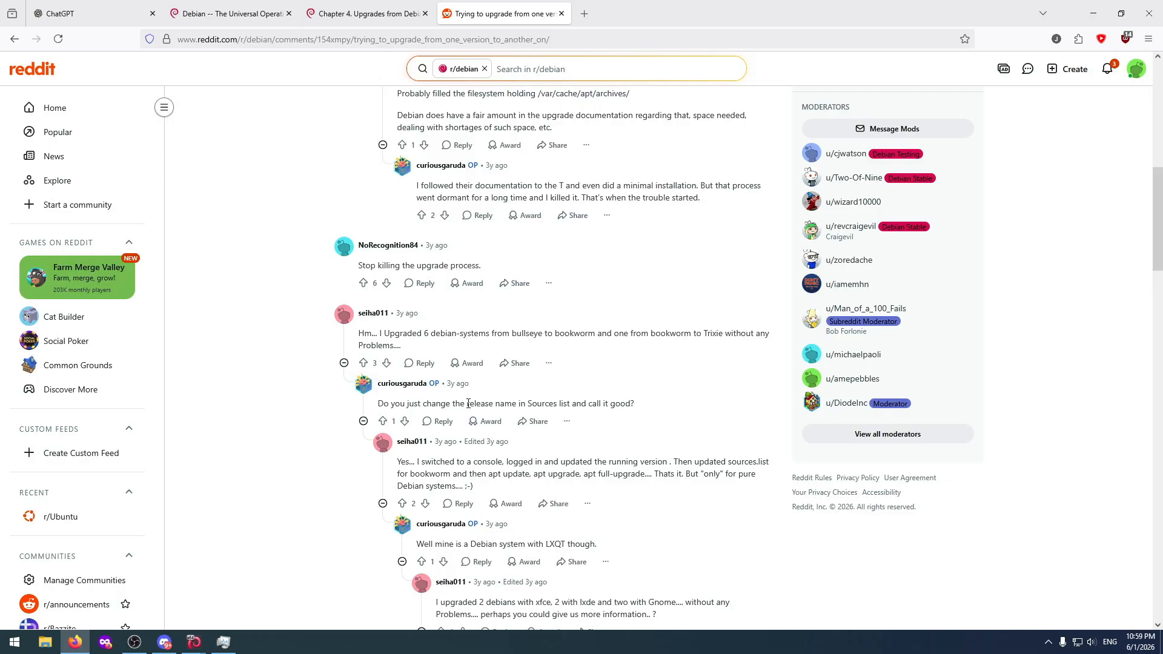
scroll(595, 445, "down", 2)
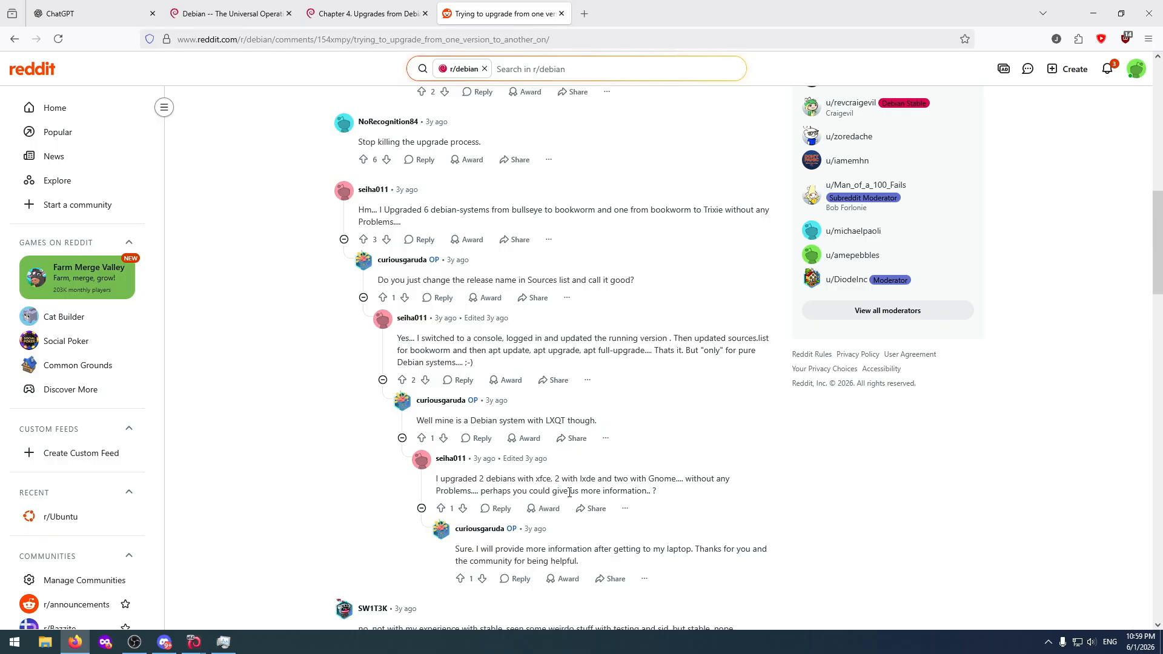
scroll(566, 488, "down", 2)
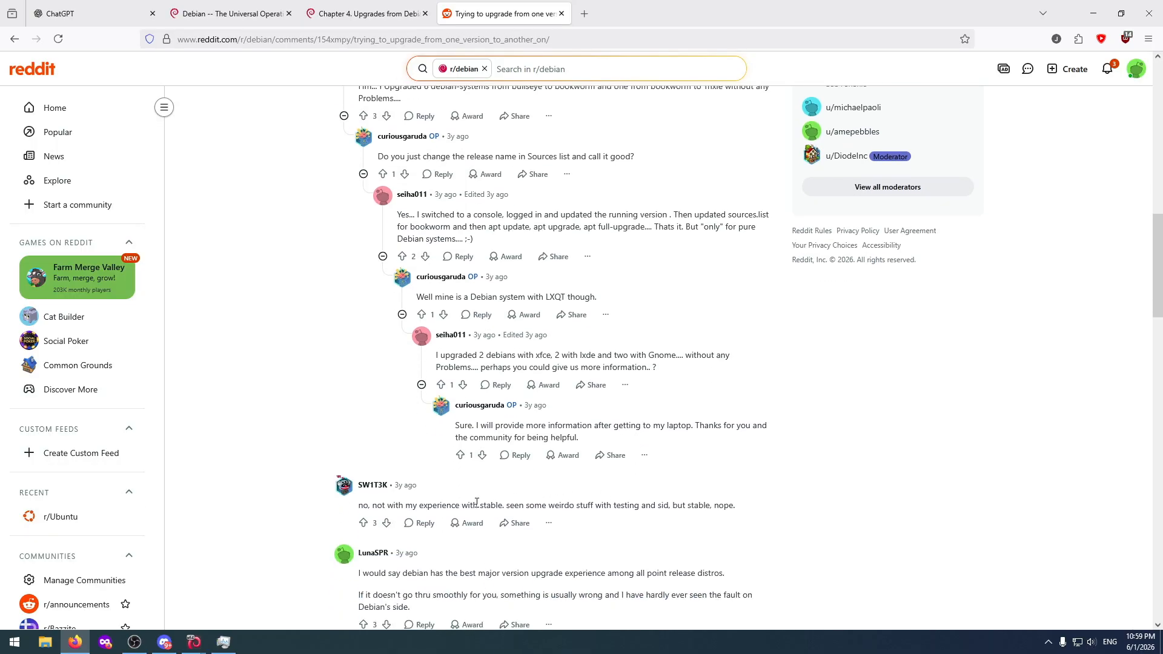
scroll(782, 501, "down", 3)
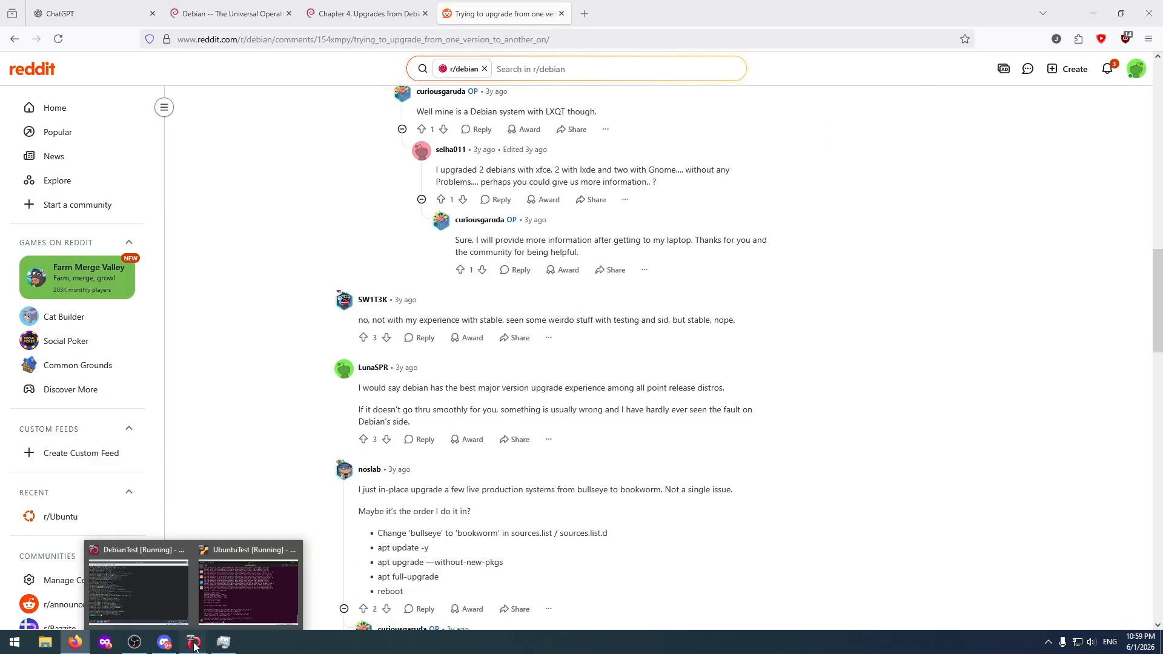
Switch to the DebianTest machine, try to restart it from the terminal with "reboot" and "restart", and close the terminal with "exit".
left_click(140, 582)
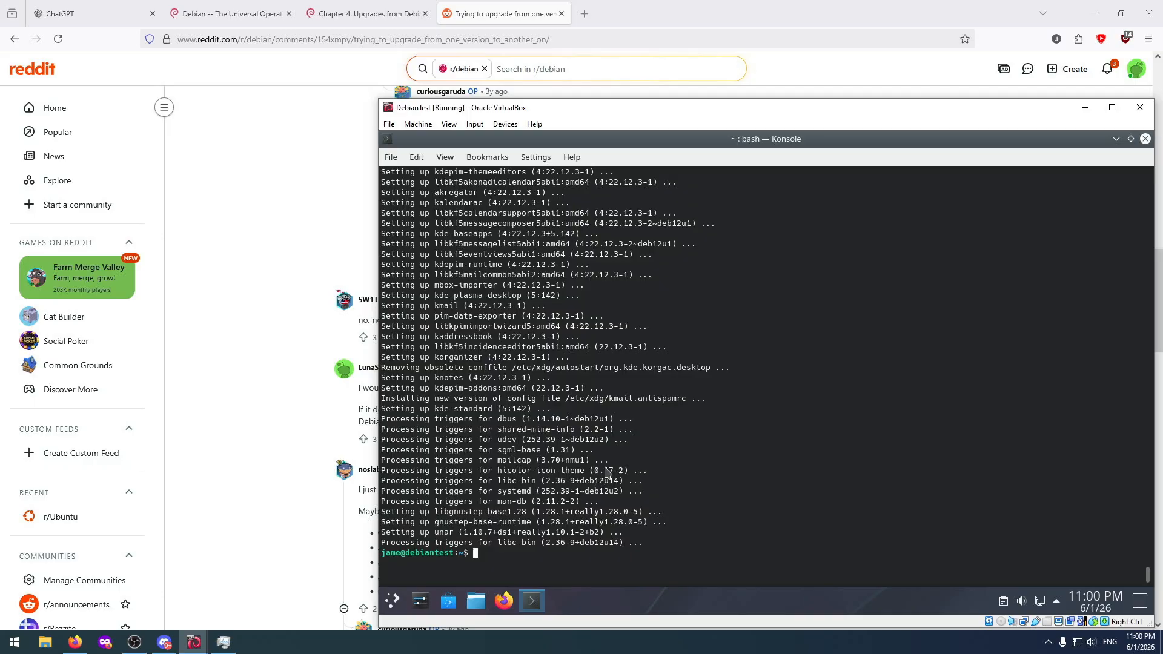
type("reboot")
key("Return")
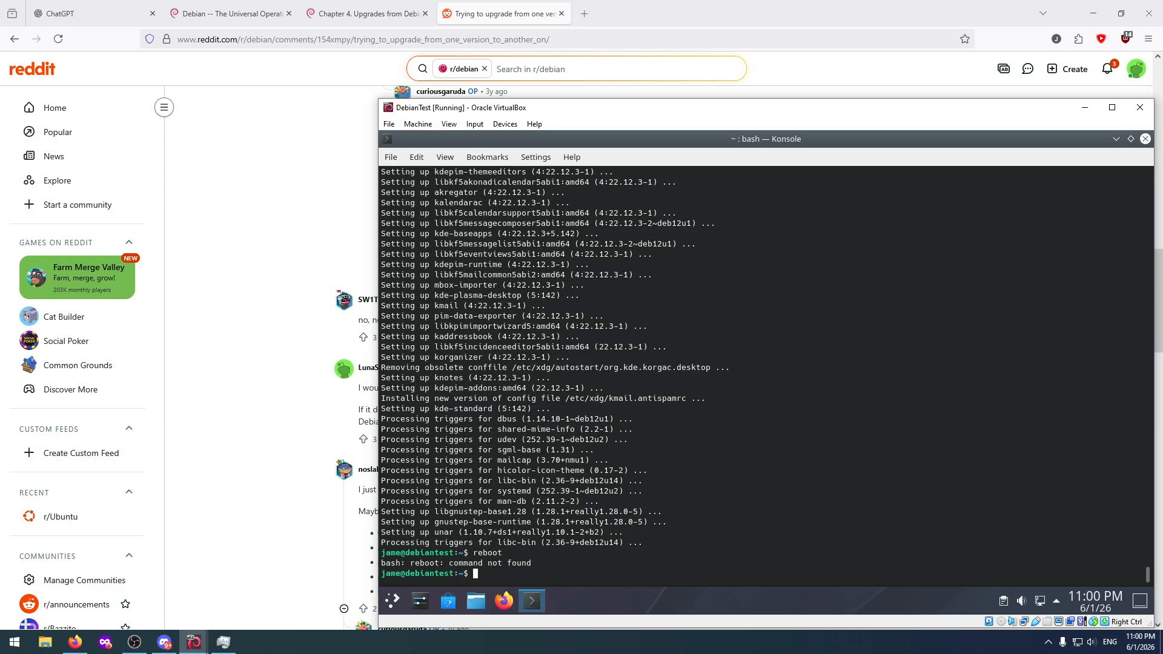
type("restart")
key("Return")
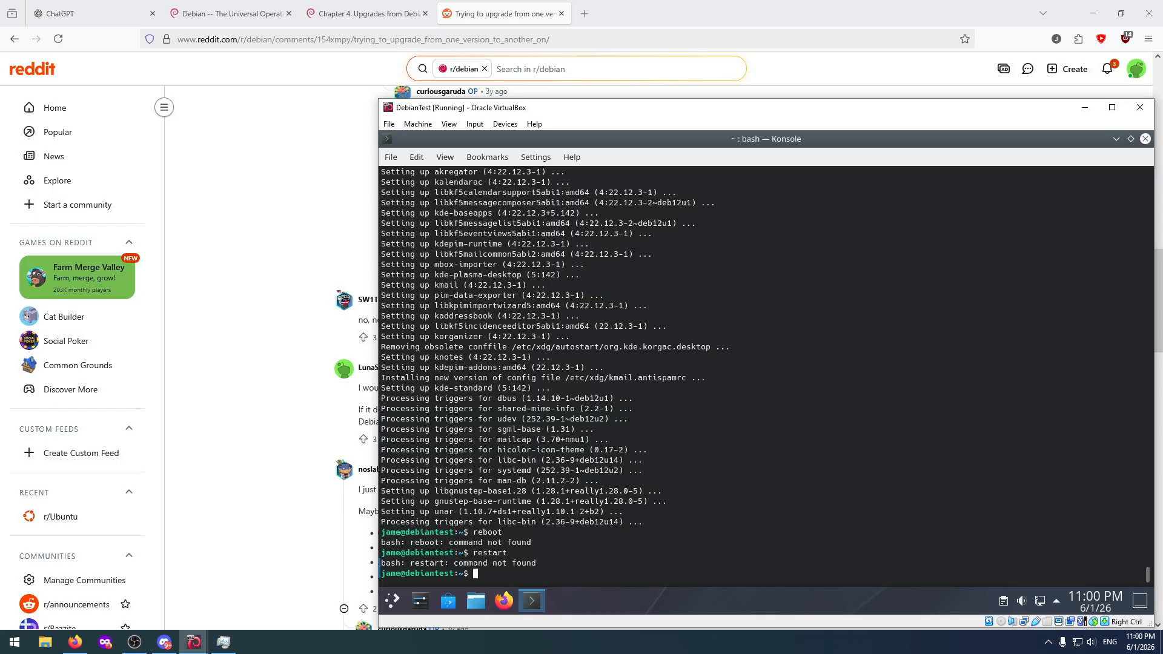
type("exit")
key("Return")
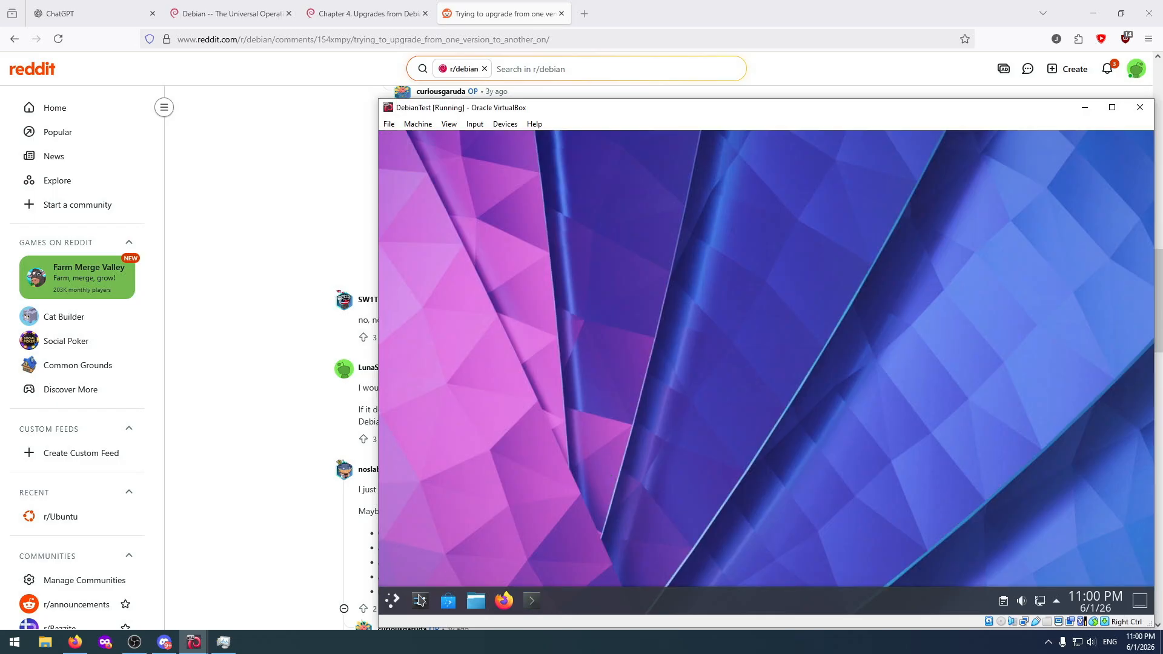
Look through the application launcher's Leave, Computer, History and Favorites pages for a restart option.
left_click(392, 601)
left_click(639, 550)
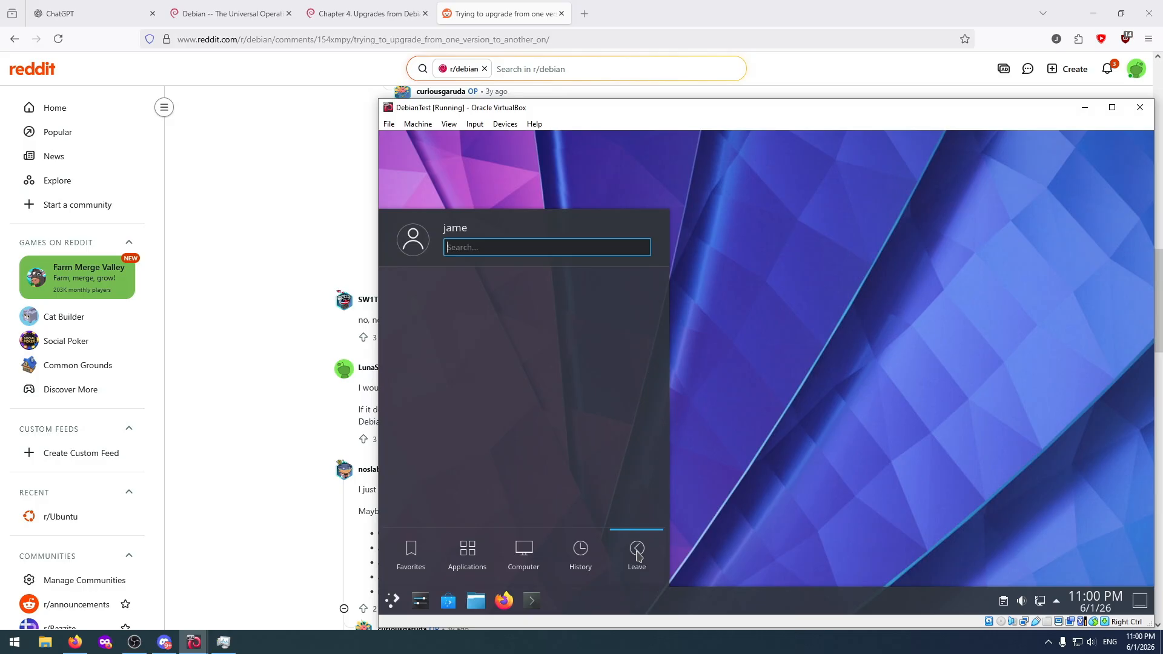
mouse_move(522, 555)
scroll(519, 467, "down", 7)
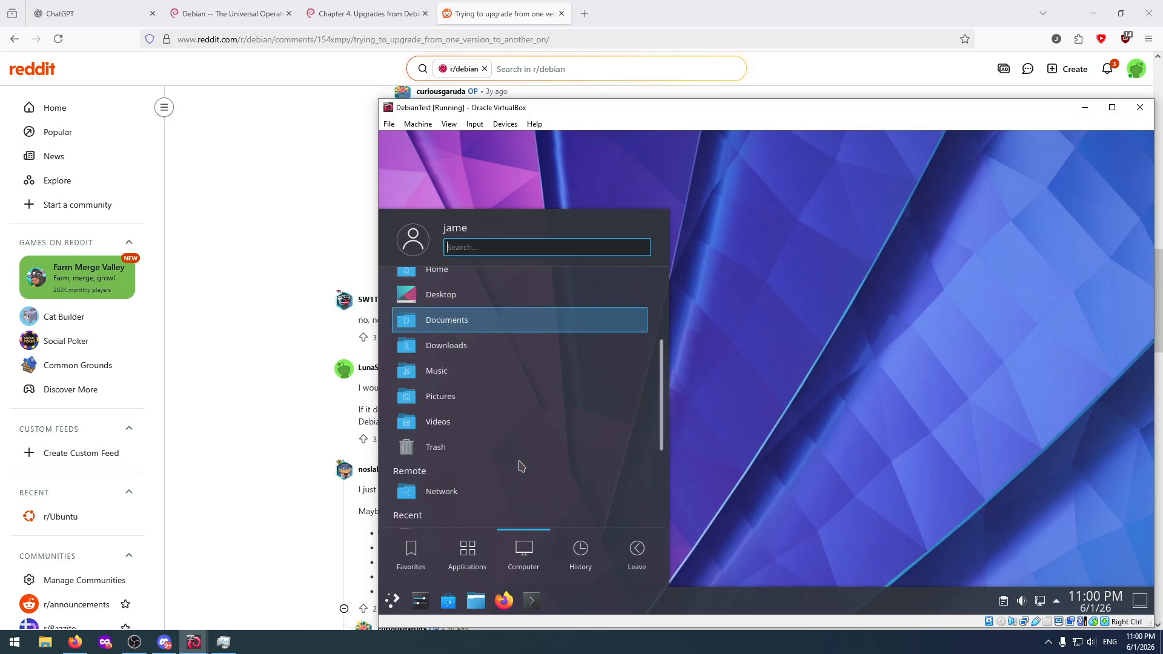
scroll(519, 467, "up", 6)
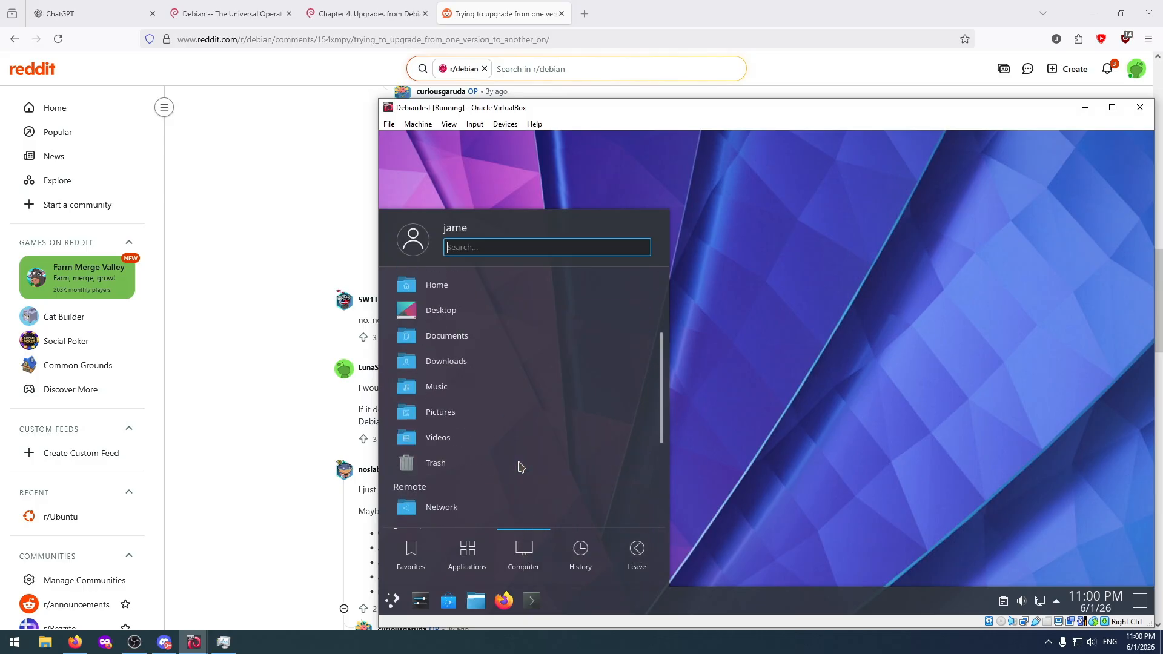
right_click(529, 553)
left_click(617, 597)
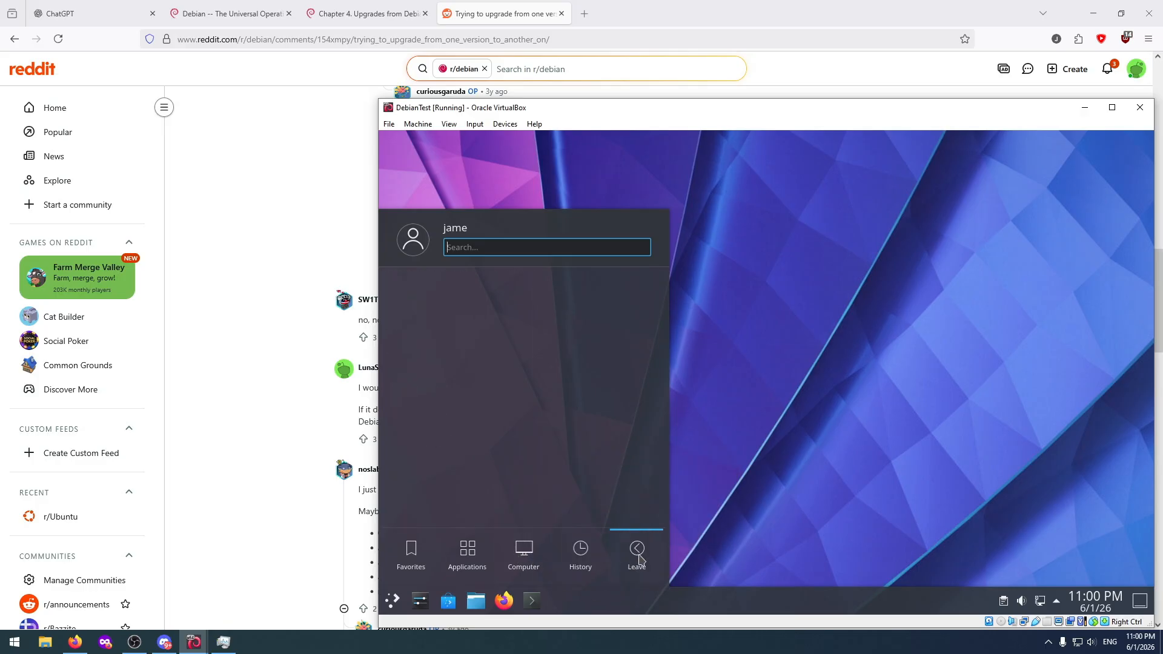
mouse_move(581, 554)
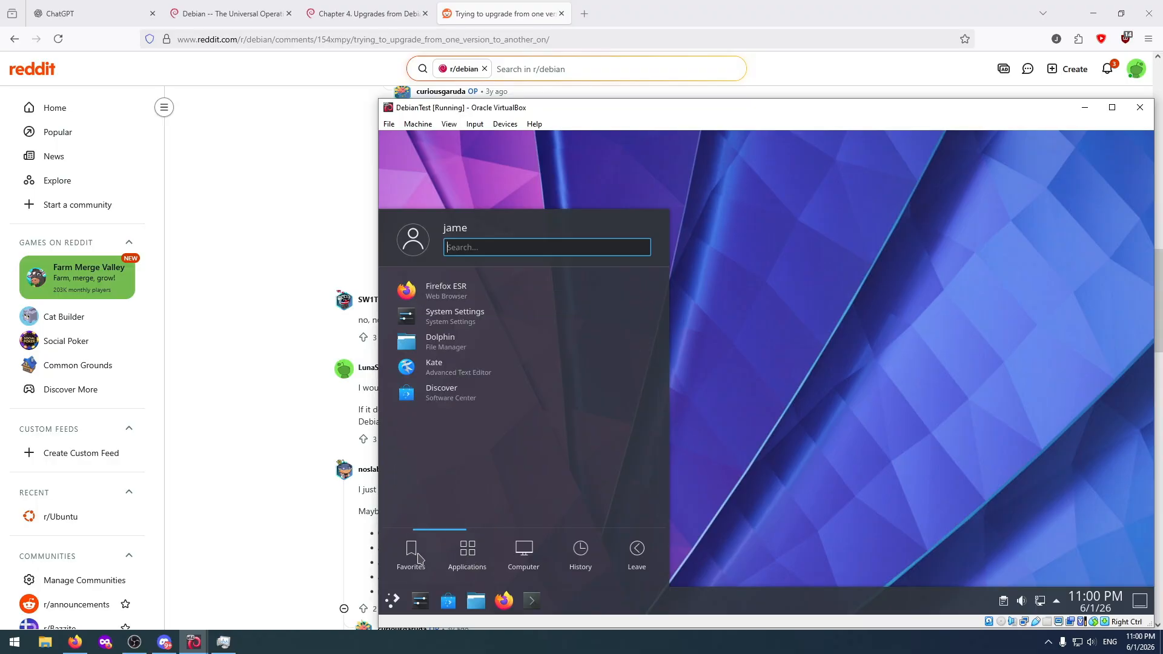
mouse_move(634, 561)
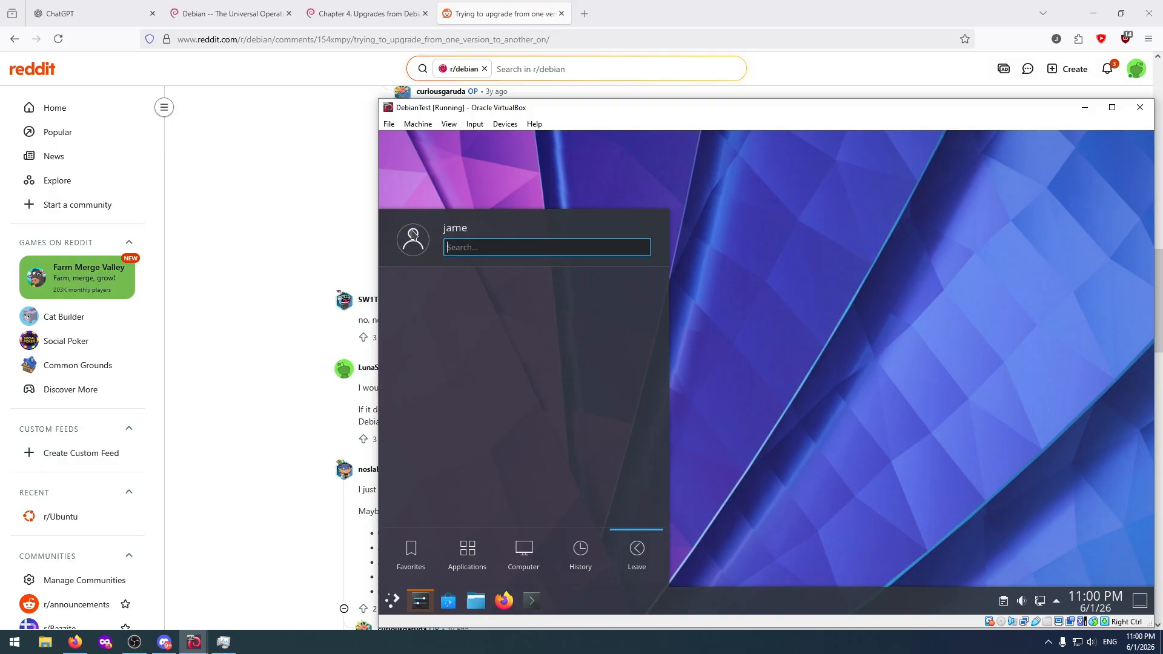
left_click(413, 233)
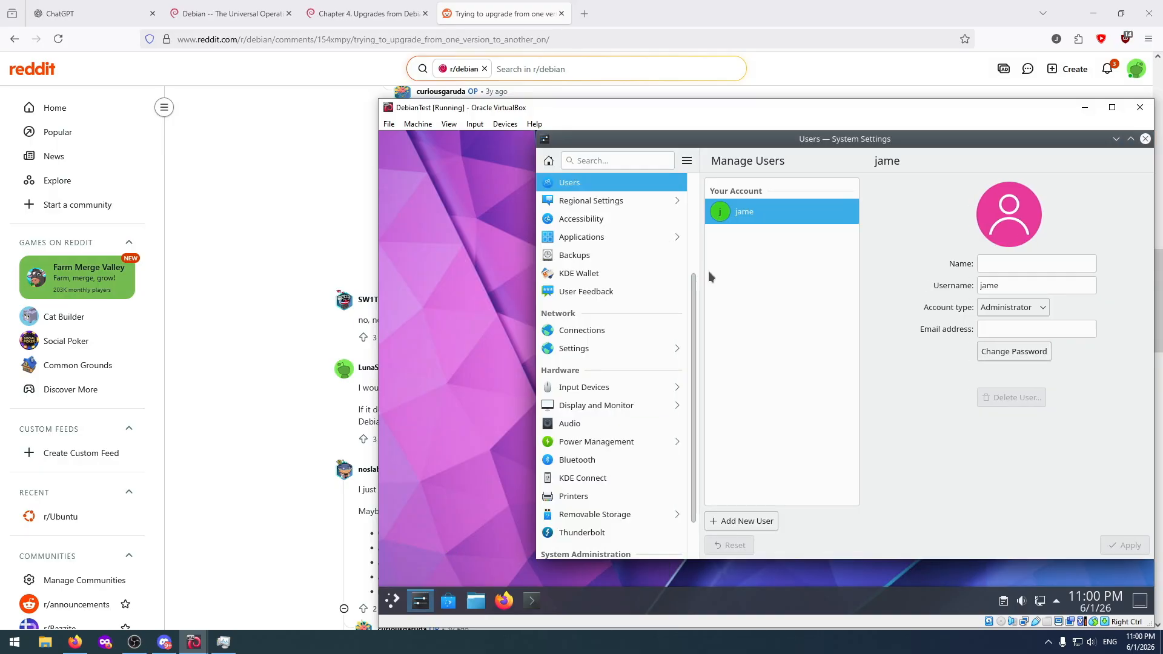
scroll(638, 311, "down", 1)
left_click(1145, 139)
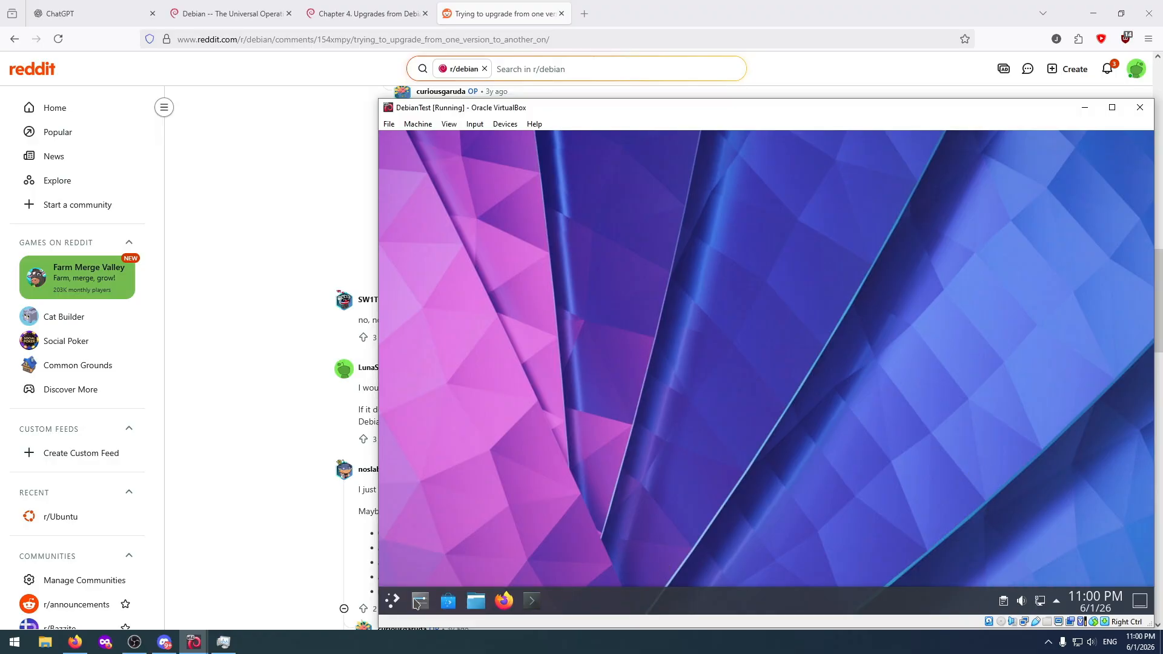
left_click(476, 601)
right_click(479, 600)
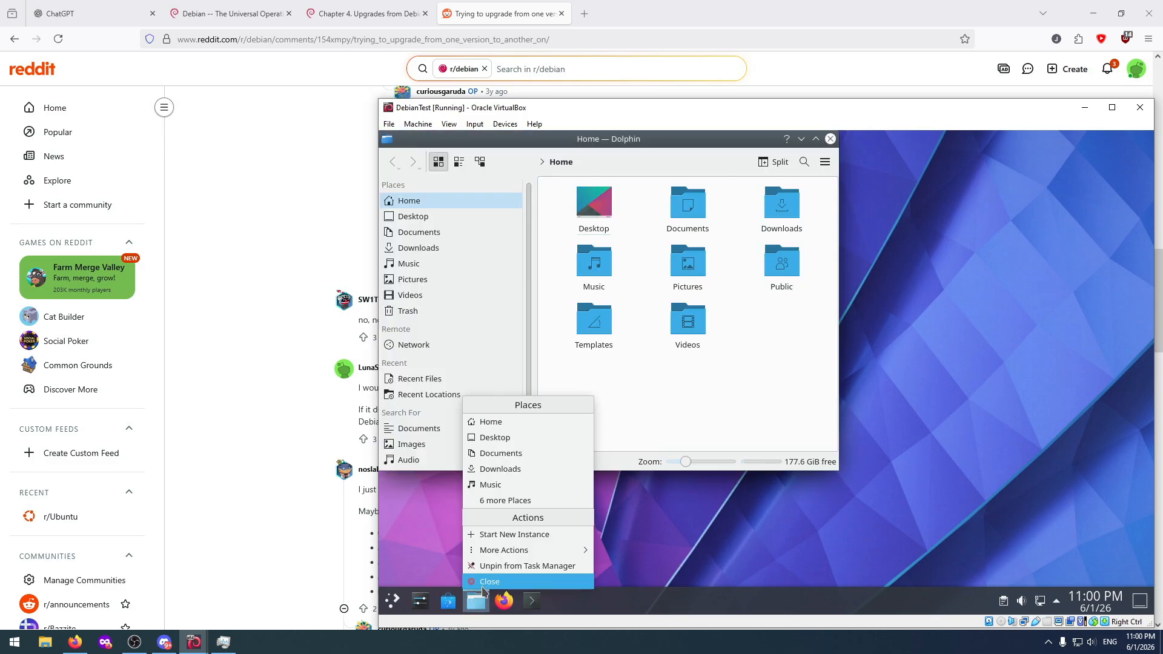
left_click(483, 586)
Try to find a restart option on the launcher's Leave page and through its search, and clear the search text.
left_click(393, 601)
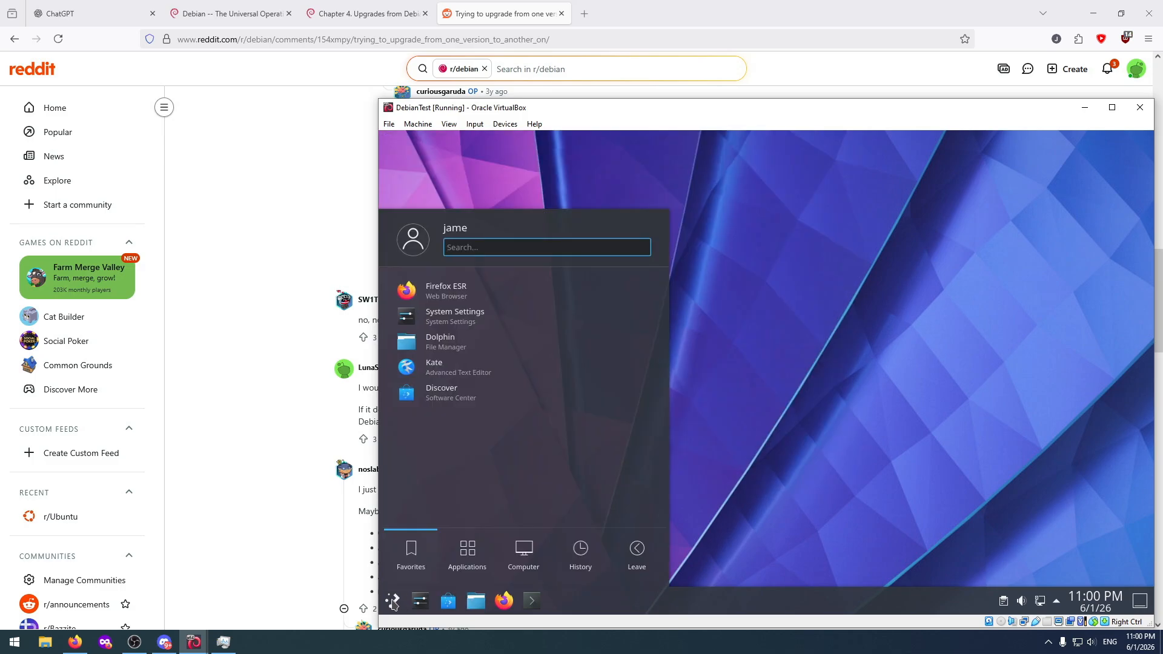
left_click(635, 552)
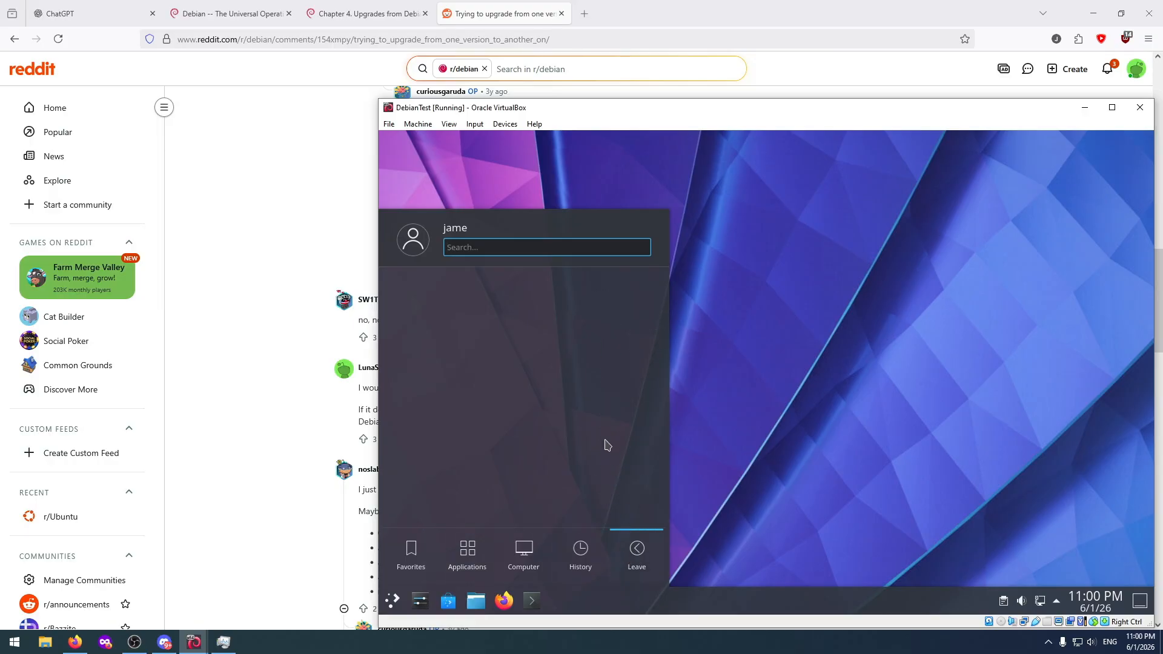
type("restart")
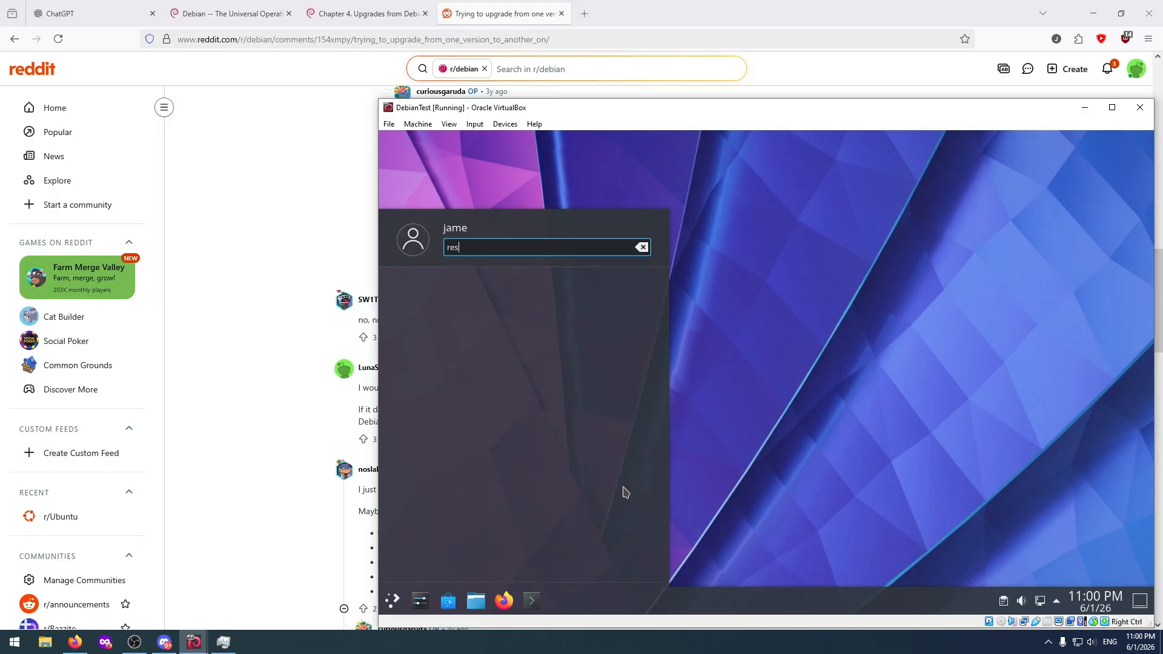
key("BackSpace")
key("BackSpace")
key("BackSpace")
key("BackSpace")
key("BackSpace")
key("BackSpace")
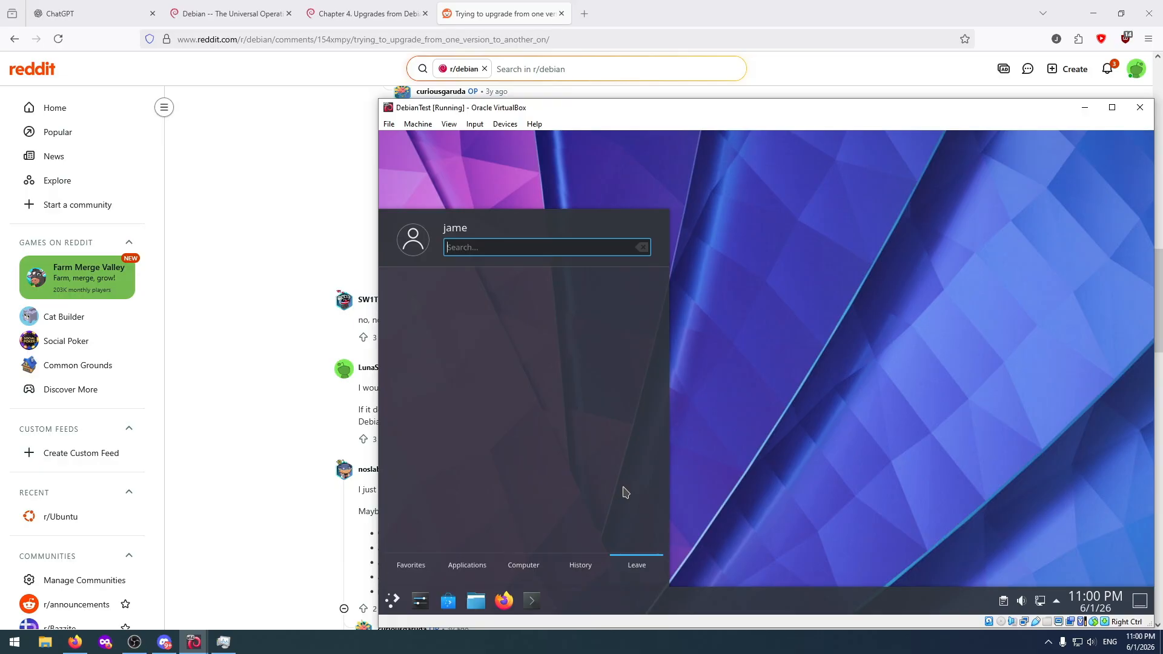
Search the application launcher for "power" and close the launcher.
type("power")
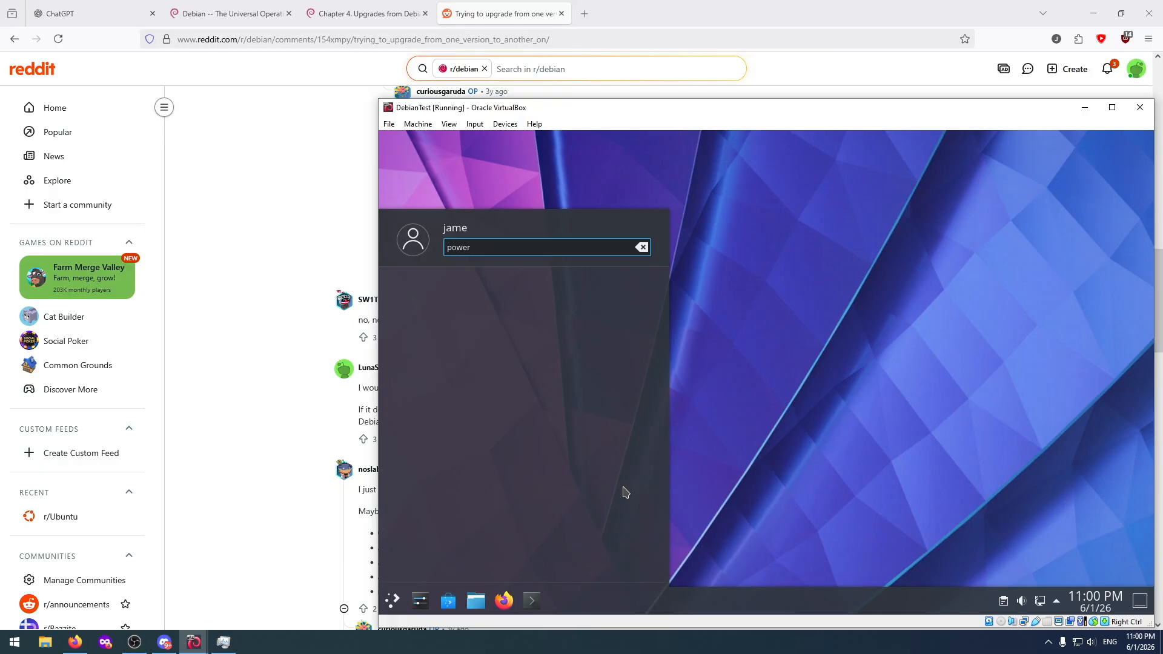
key("Escape")
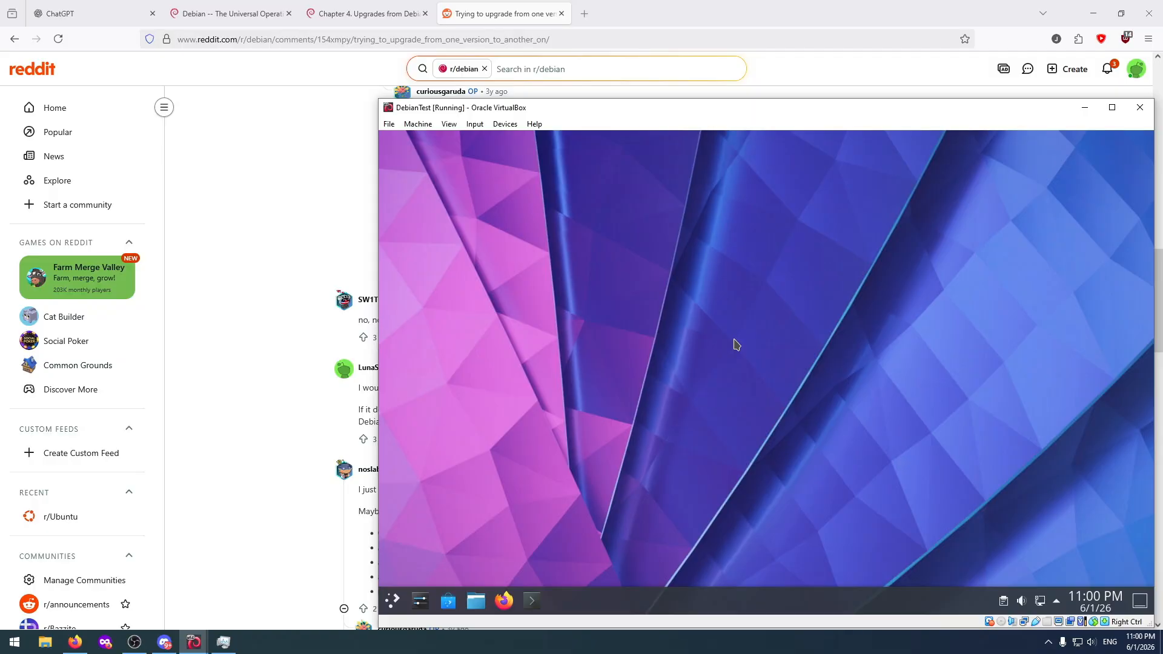
Log in to the tty3 text console with the username and account password, try to restart with "reboot", and log out with "exit".
key("ctrl+alt+F3")
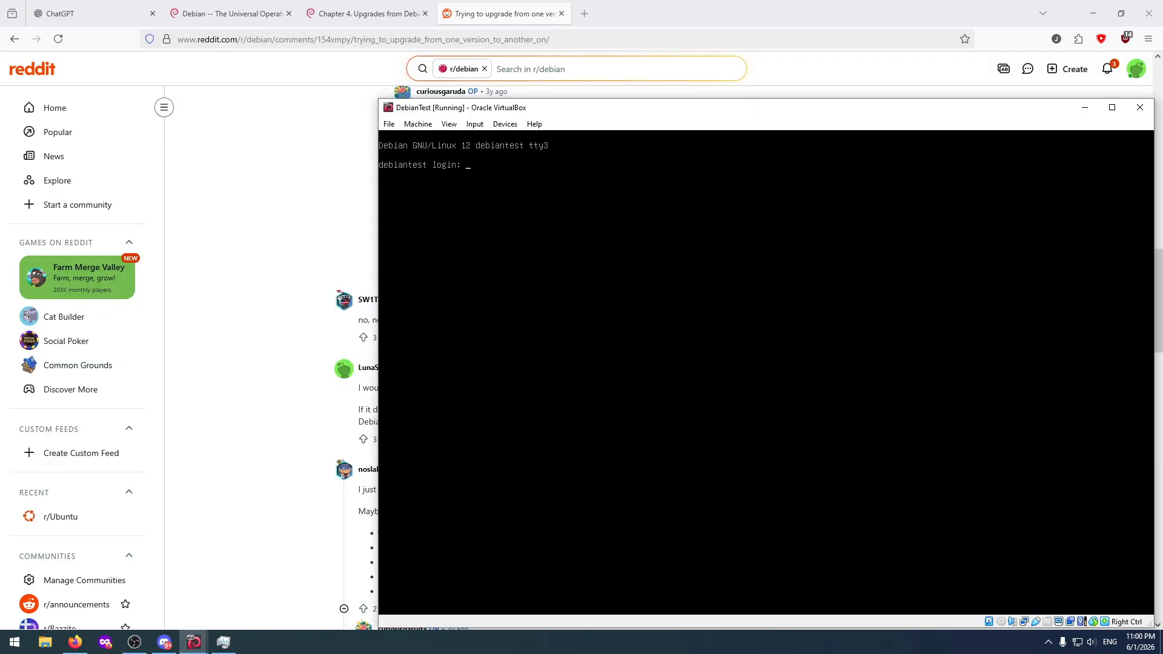
type("jame")
key("Return")
key("Return")
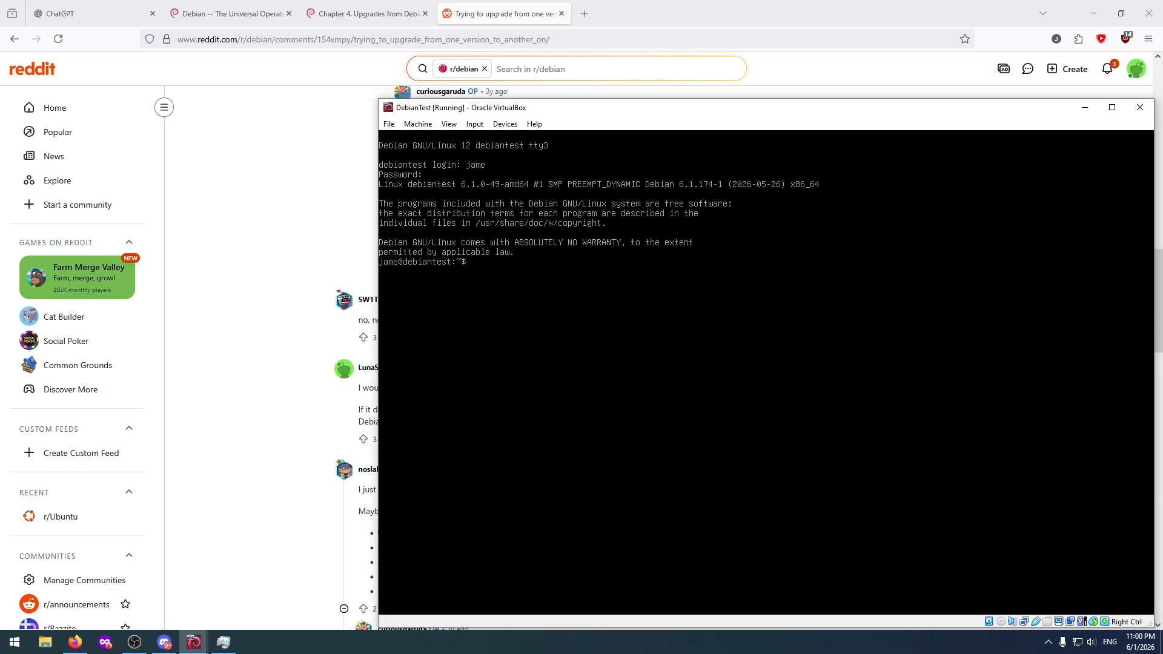
type("reboot")
key("Return")
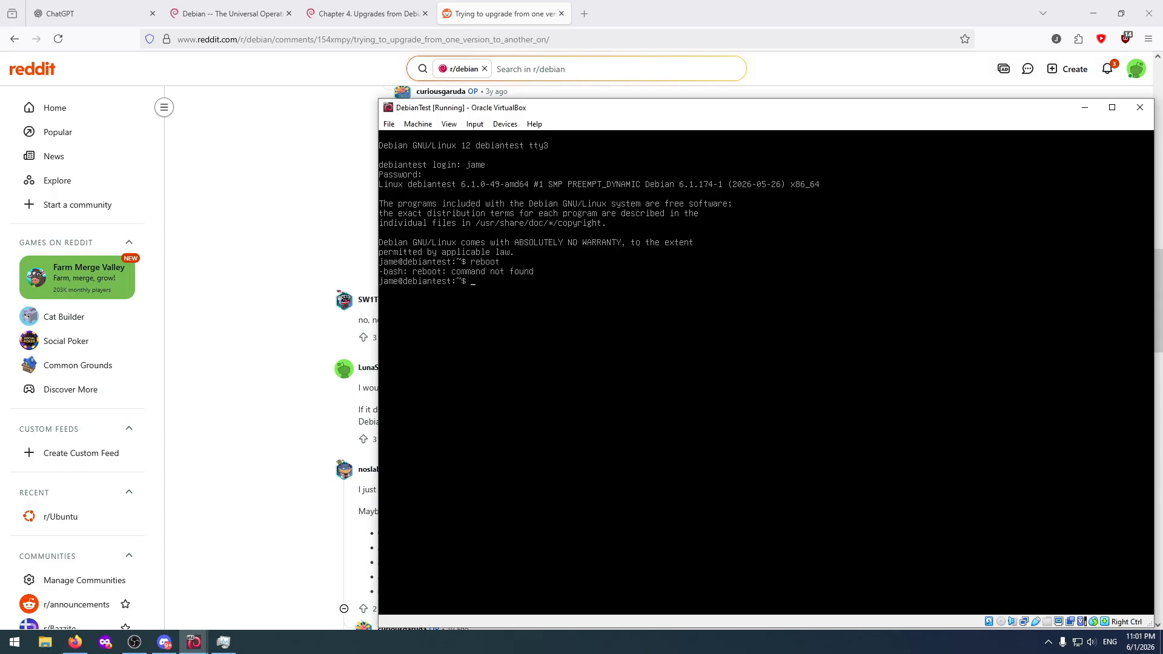
type("exit")
key("Return")
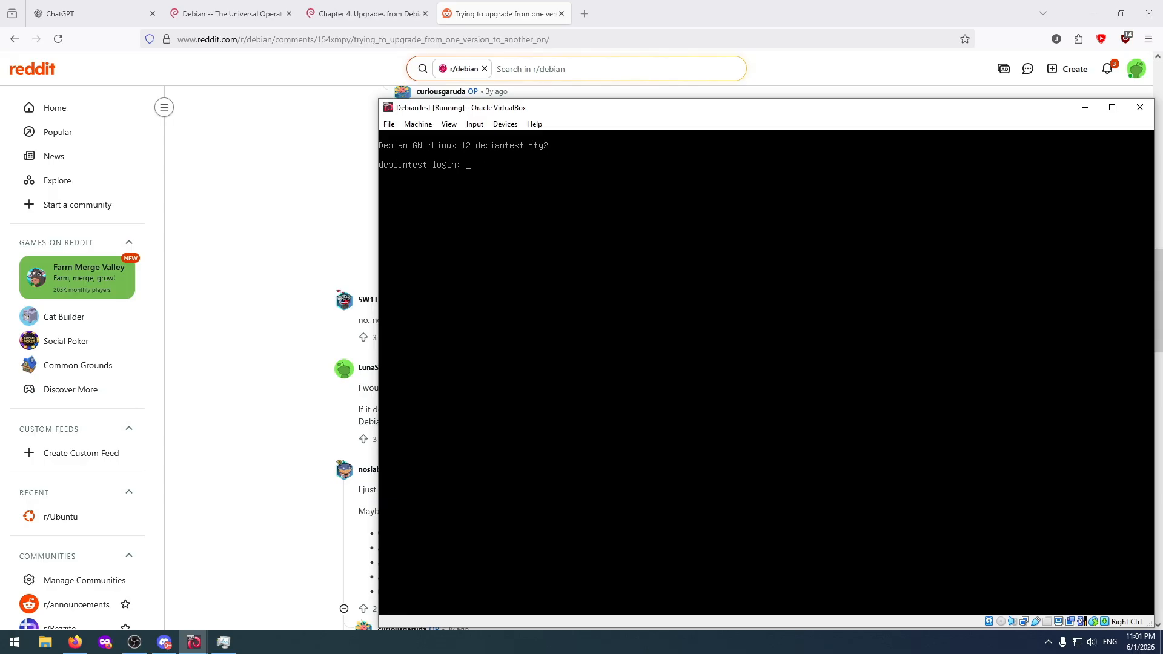
Try to get back to the graphical desktop by switching between the virtual consoles.
key("alt+F1")
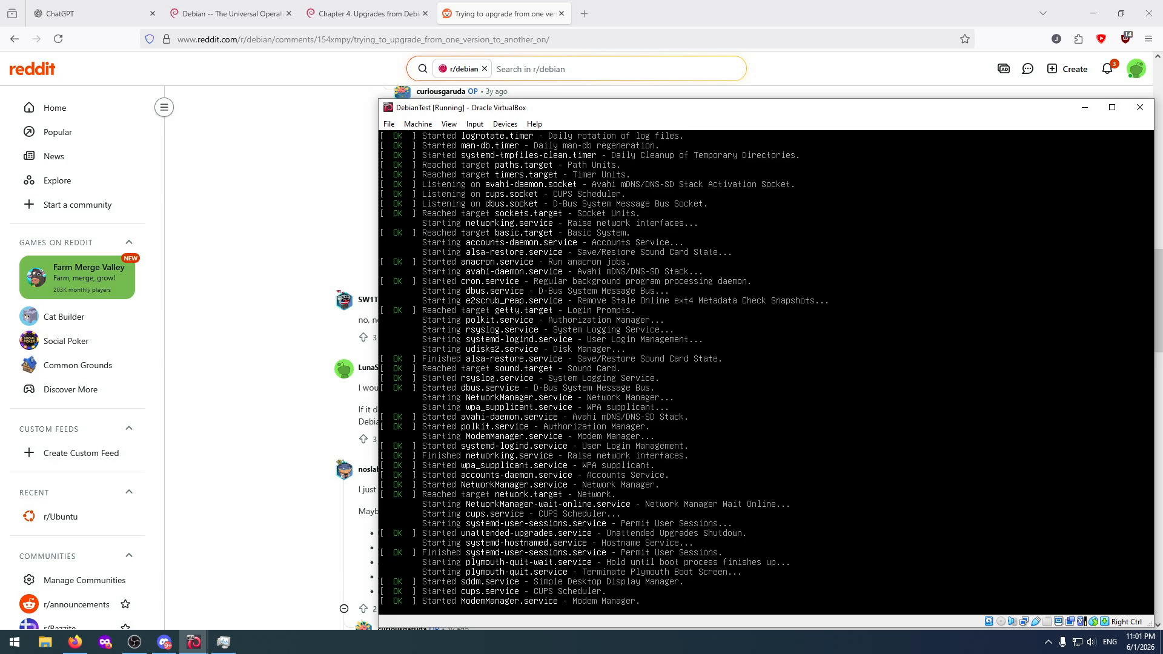
key("alt+F2")
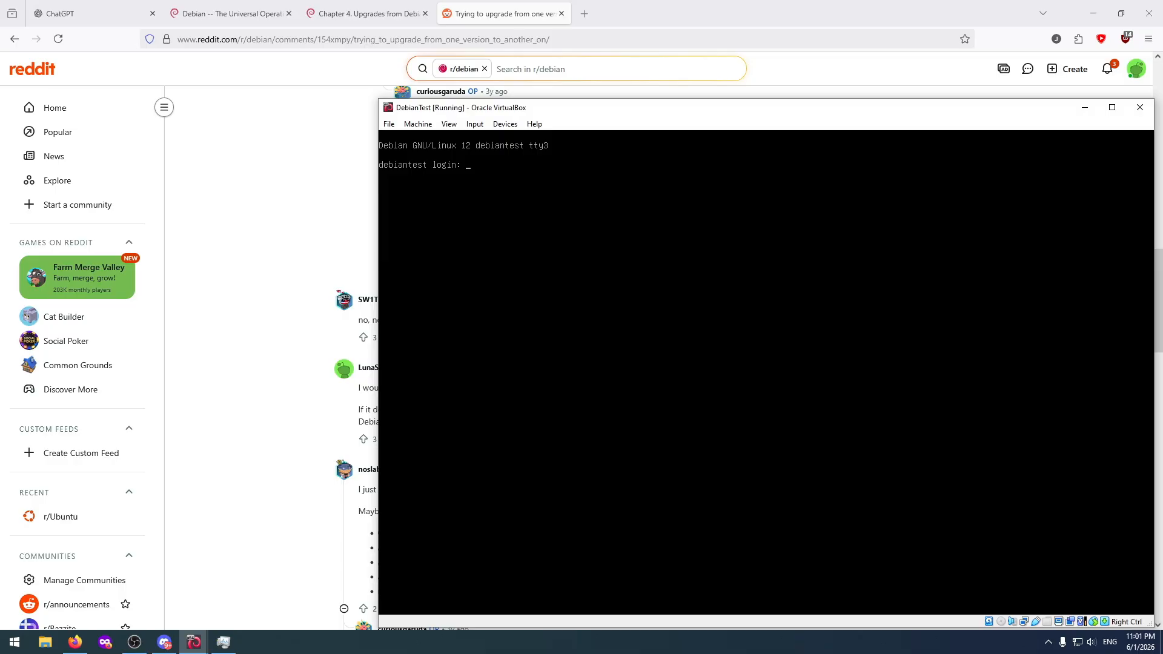
key("alt+F1")
Reset the DebianTest virtual machine, confirm the reset, and boot the Debian GNU/Linux entry.
left_click(476, 124)
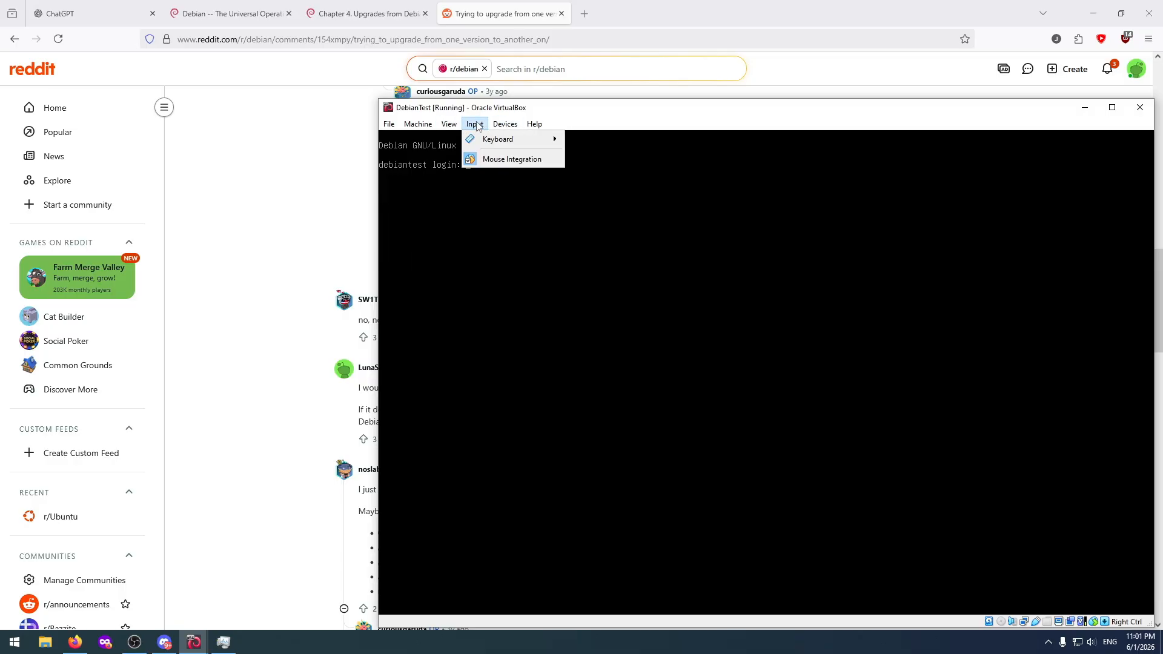
mouse_move(506, 126)
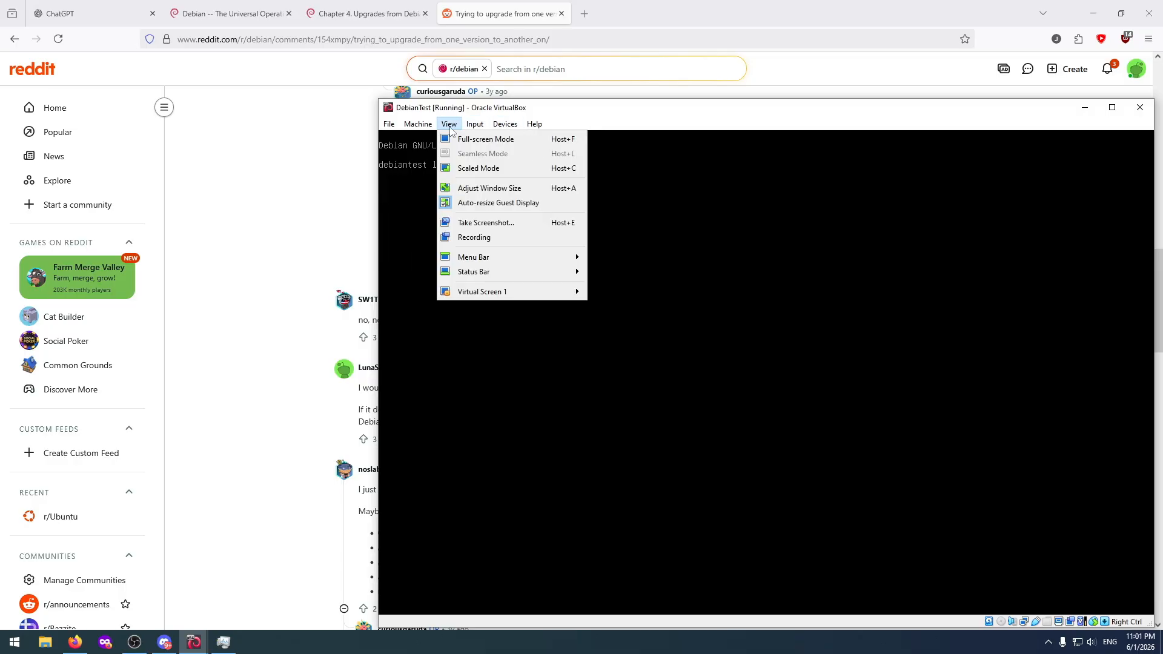
mouse_move(423, 124)
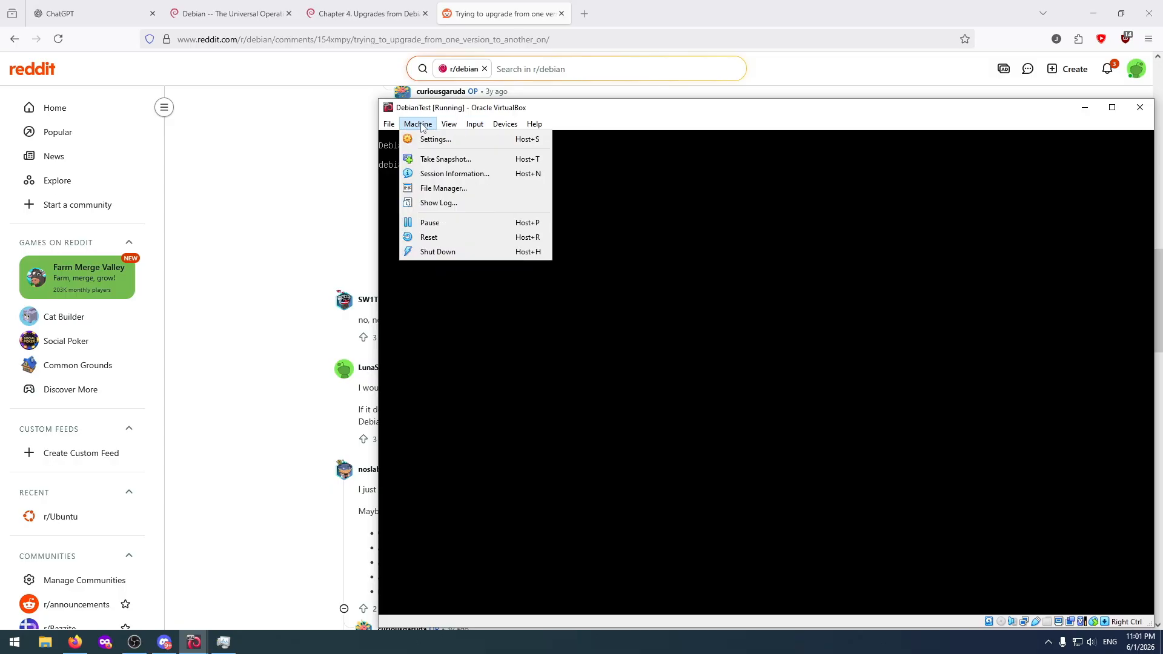
left_click(443, 240)
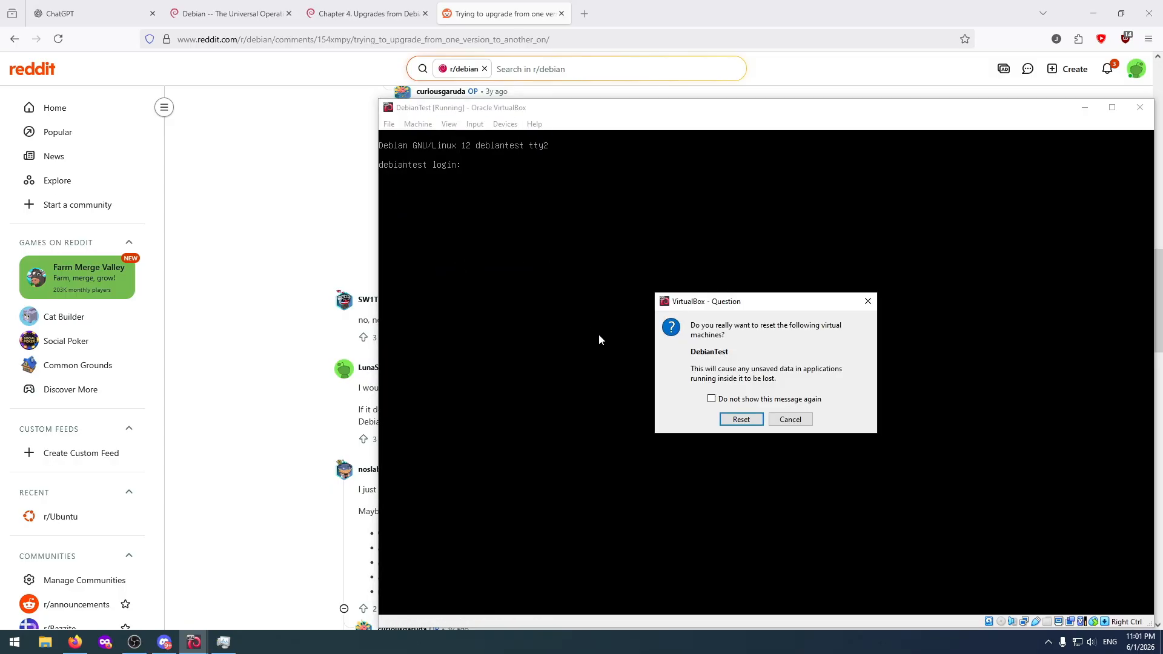
left_click(740, 420)
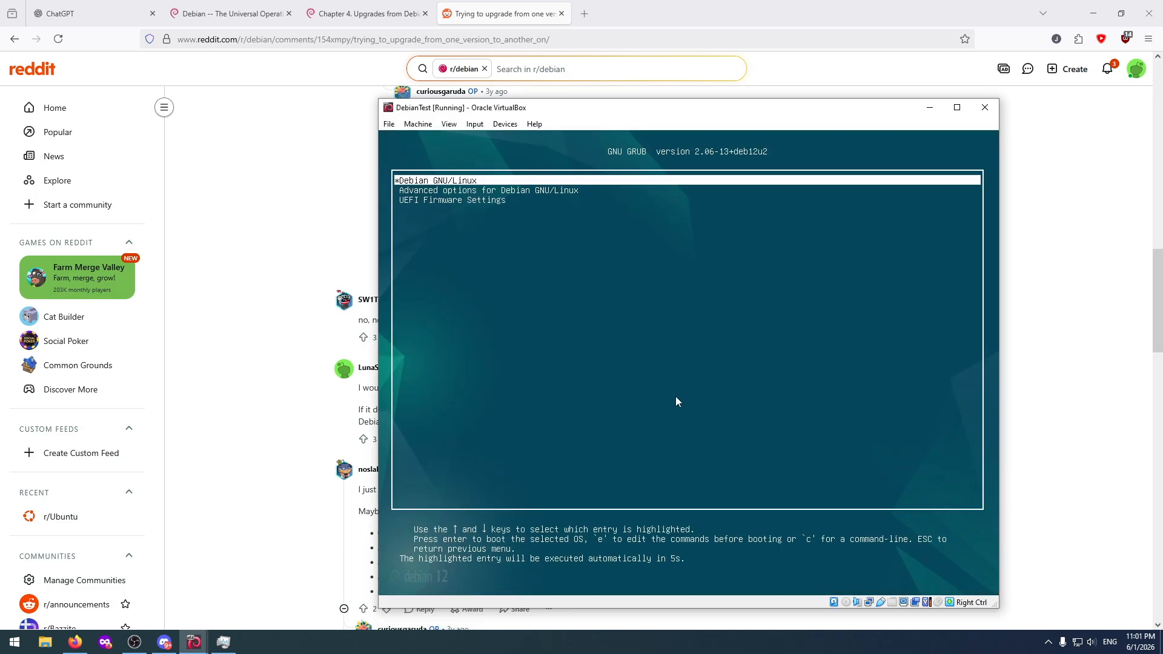
key("Return")
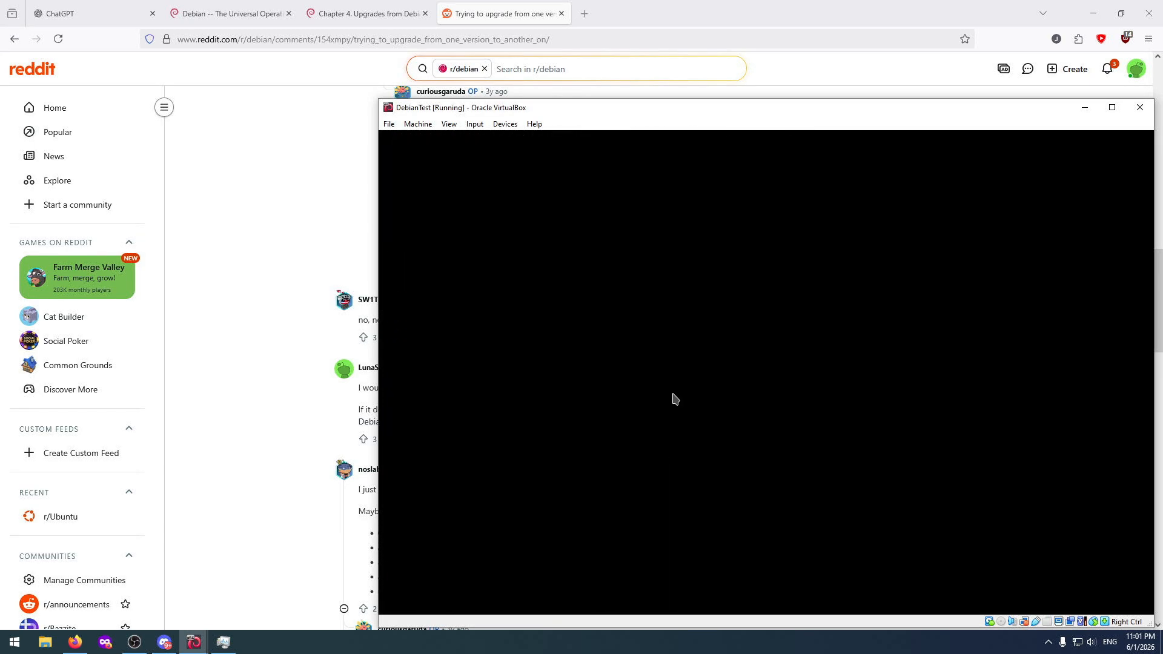
Enter the account password on the login screen and log in to the Plasma (X11) session.
type("••••••")
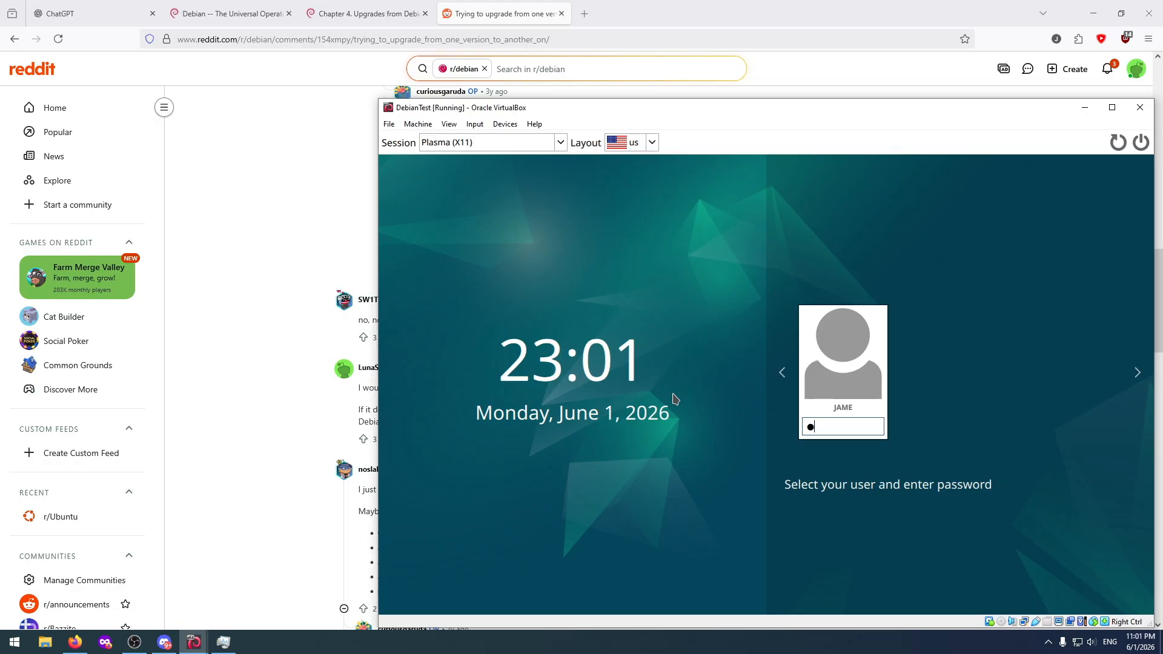
type("•••")
key("Return")
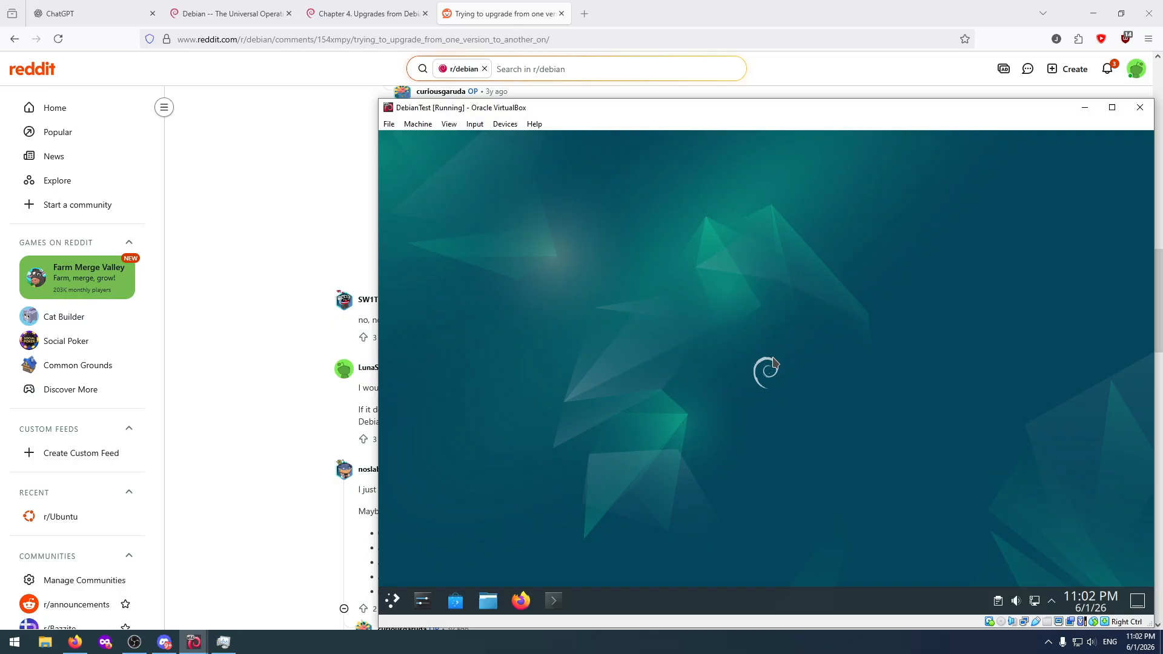
Look through the upgraded application launcher's categories and its All Applications list.
left_click(393, 602)
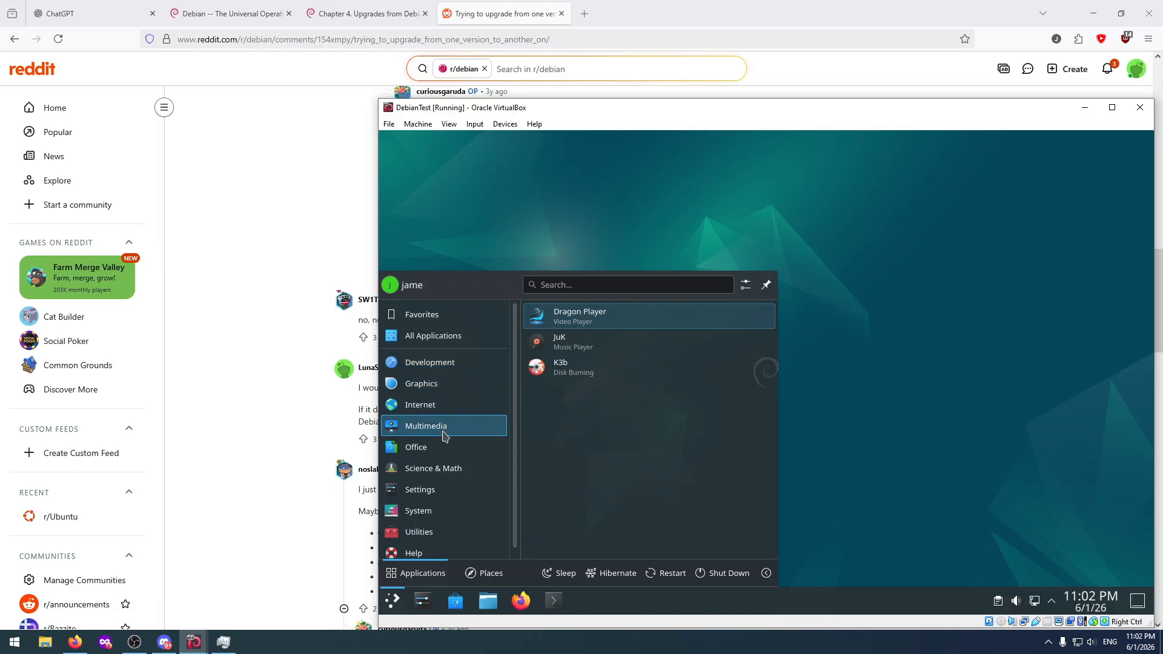
scroll(464, 476, "up", 1)
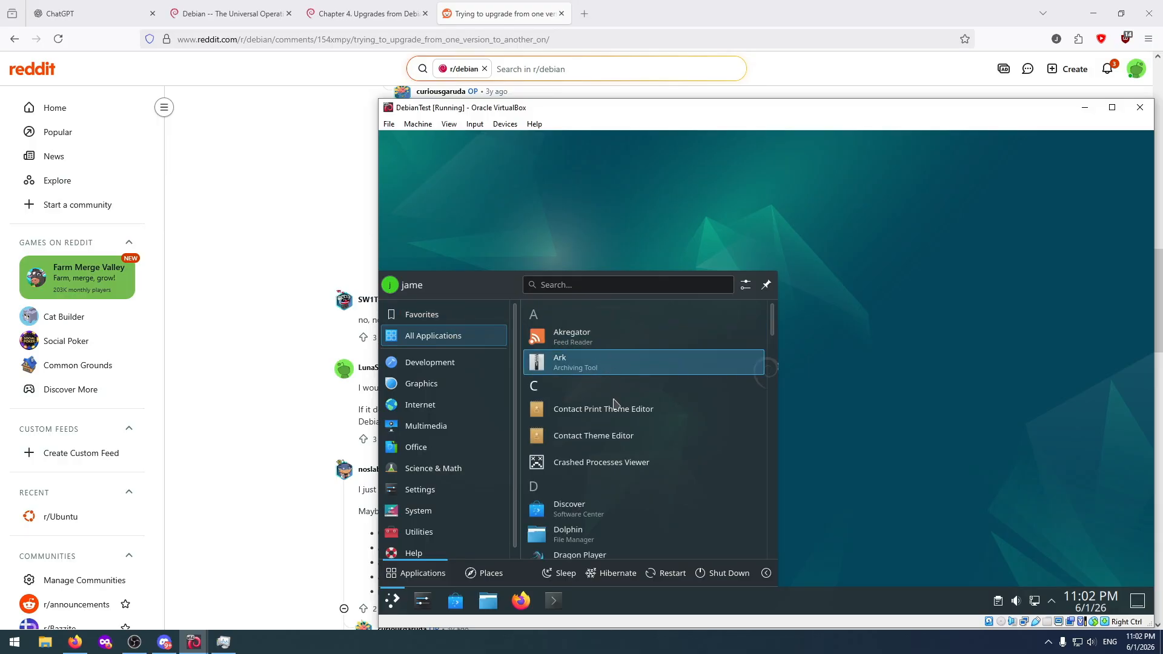
scroll(625, 441, "down", 5)
scroll(626, 441, "down", 10)
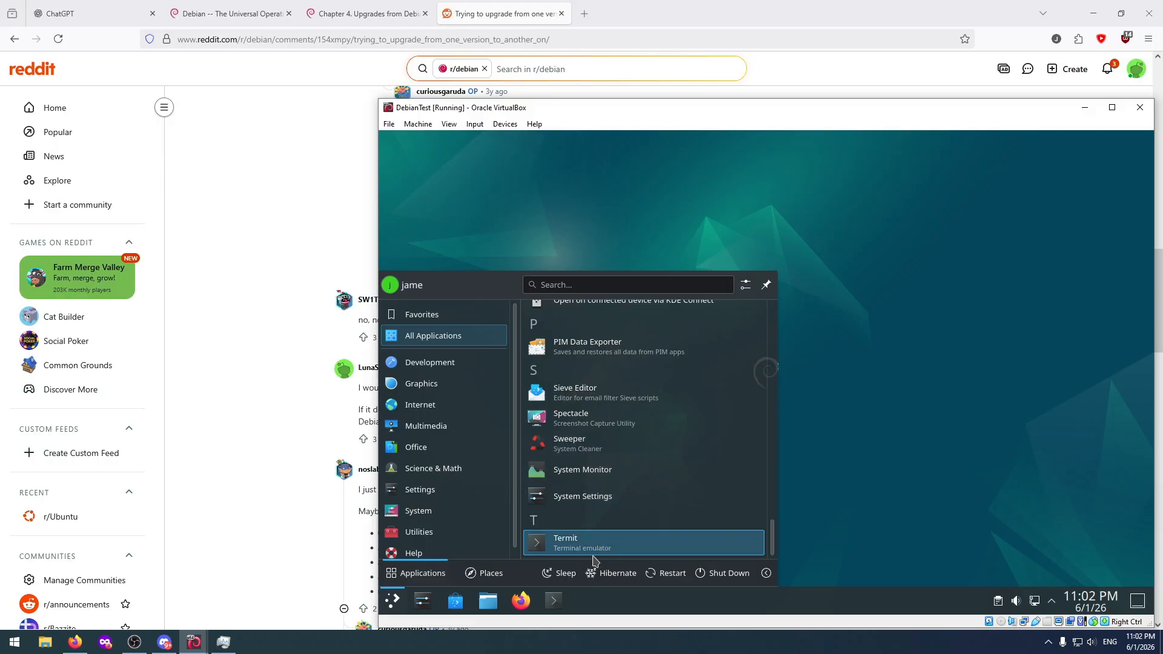
scroll(614, 456, "up", 3)
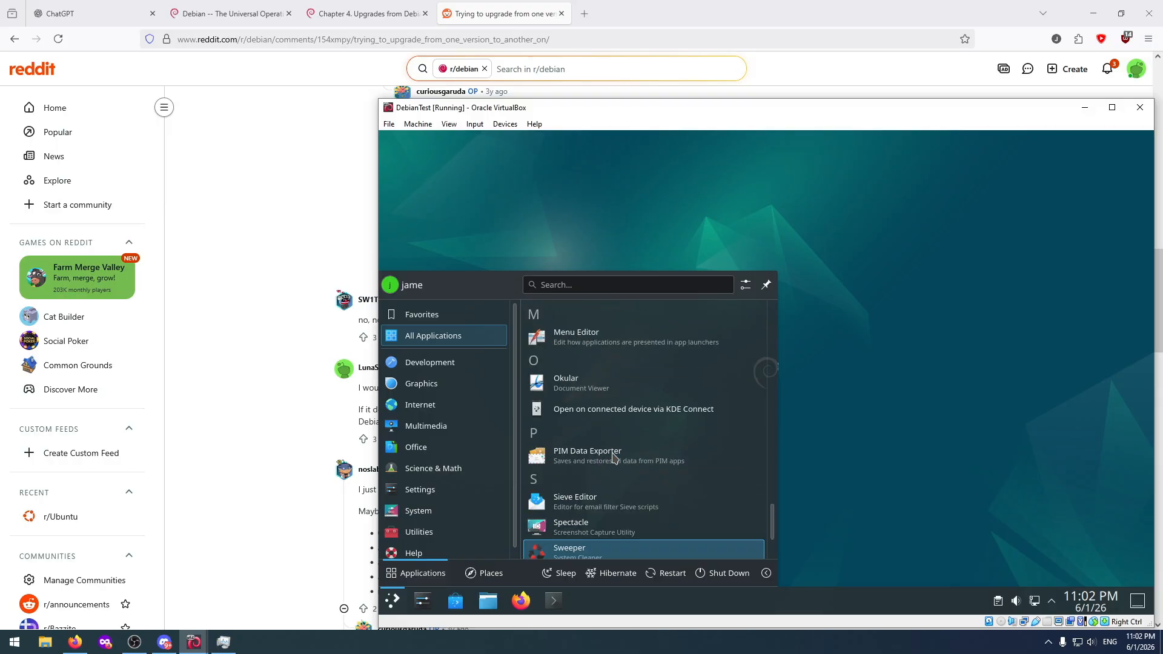
scroll(614, 457, "up", 15)
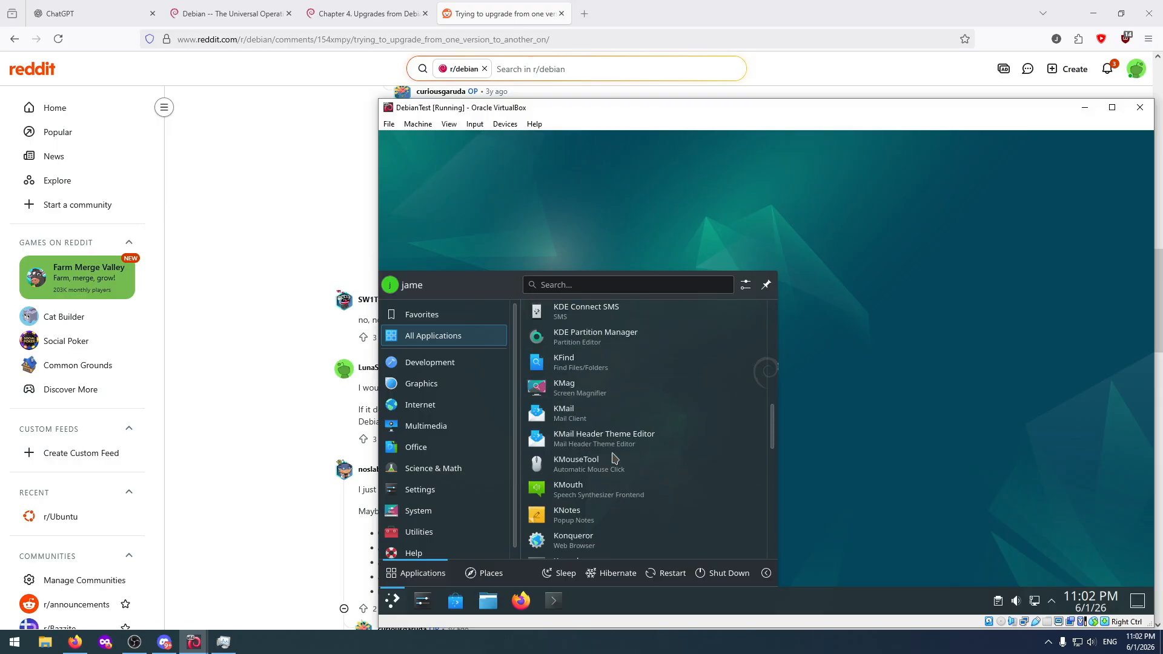
scroll(614, 457, "down", 2)
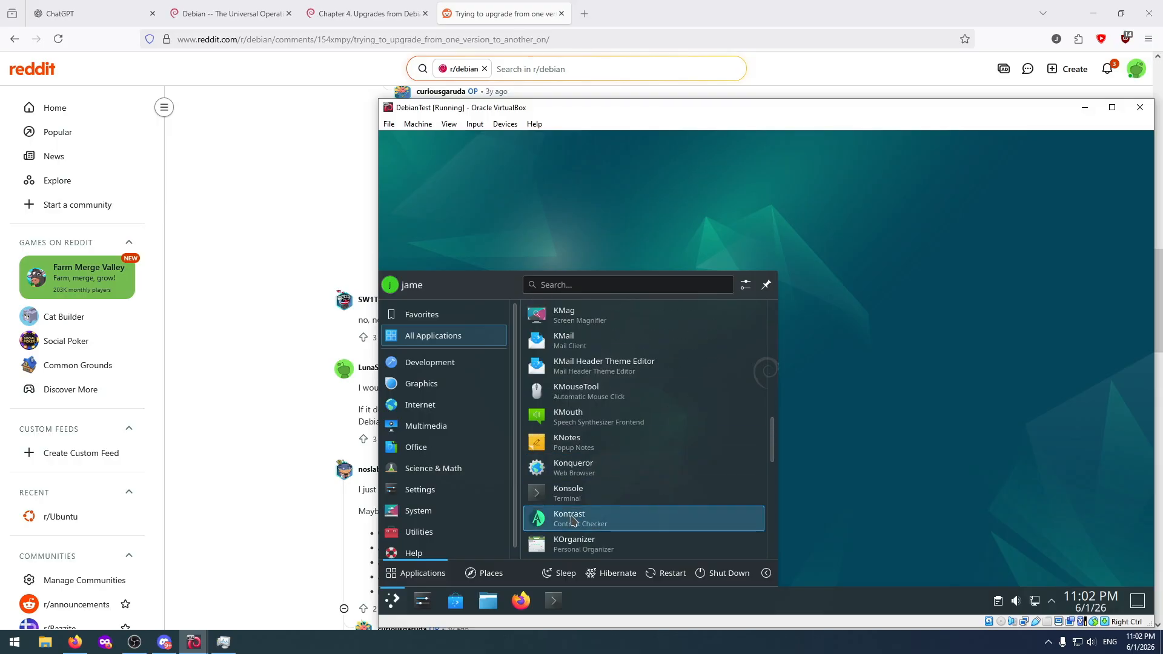
Open Konsole, try to restart the machine with "reboot", and clear the terminal output.
left_click(553, 603)
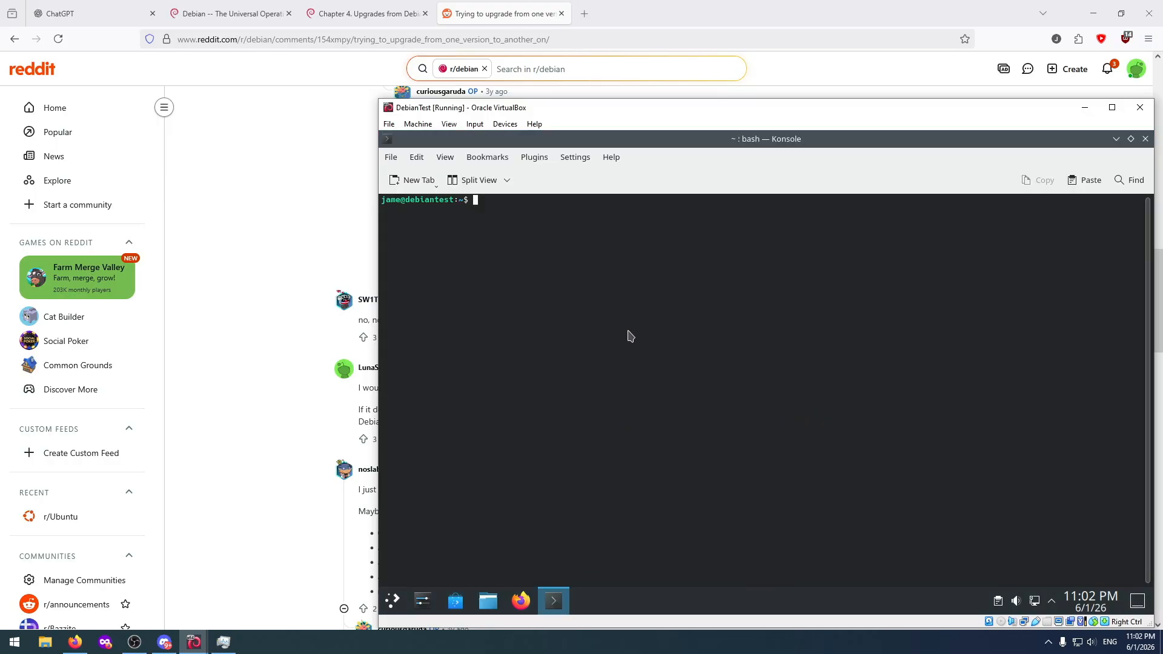
type("reboot")
key("Return")
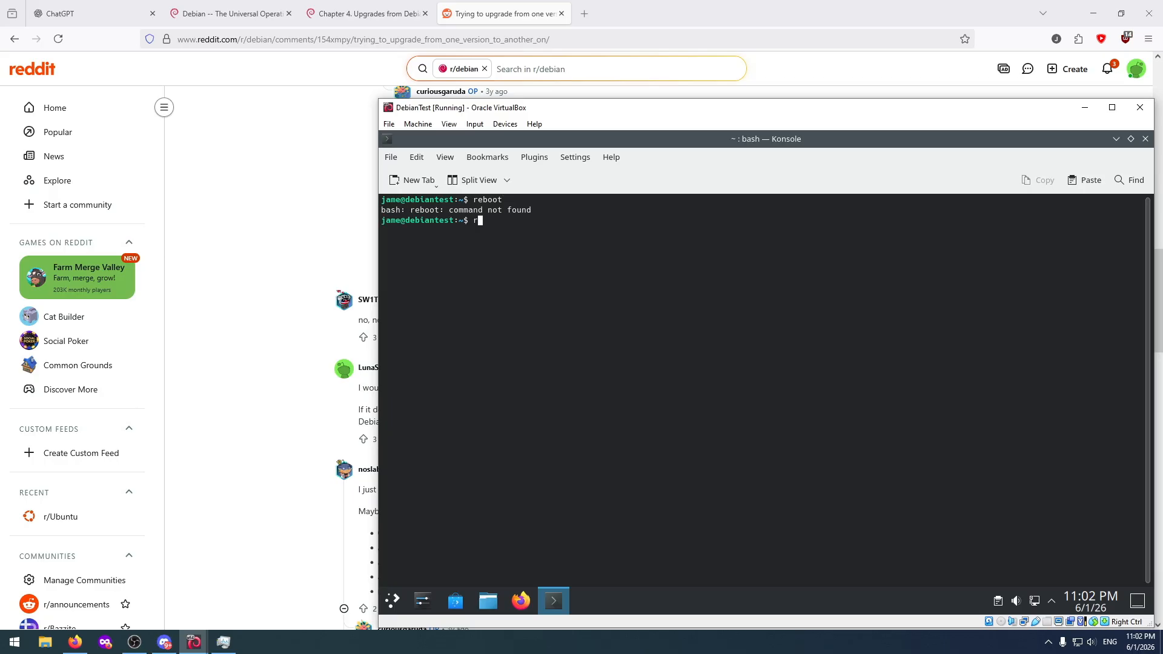
type("exi")
key("BackSpace")
key("BackSpace")
key("BackSpace")
type("clear")
key("Return")
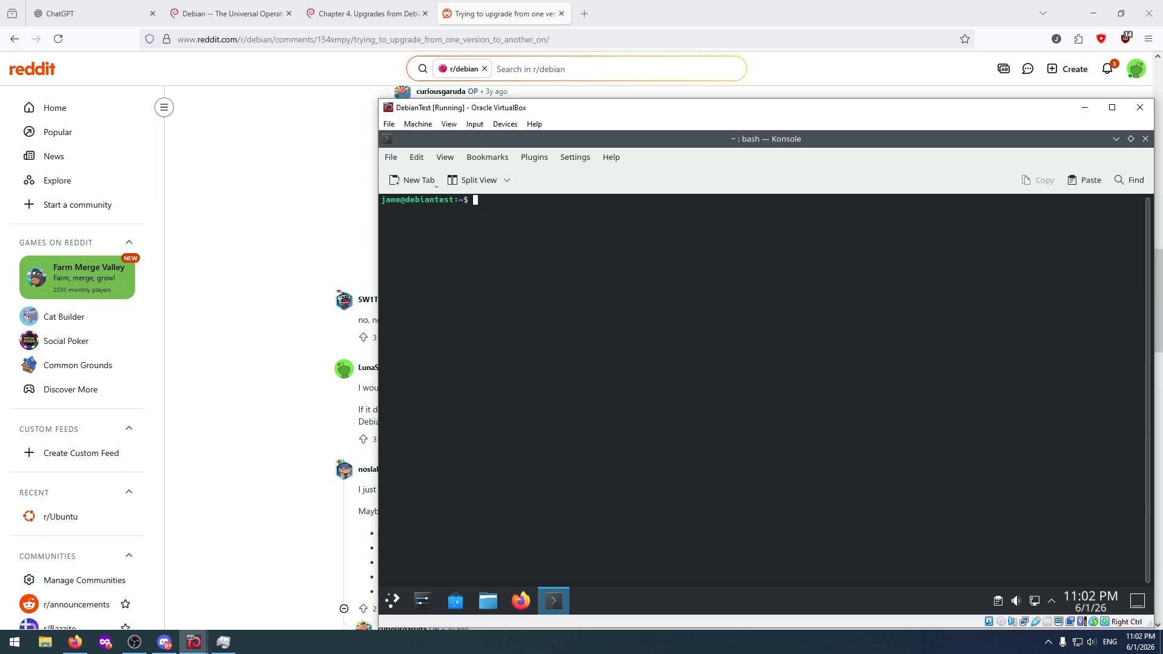
Change to the /etc/ directory, list its contents, and begin another "cd /etc/" command.
type("cd /etc/")
key("Return")
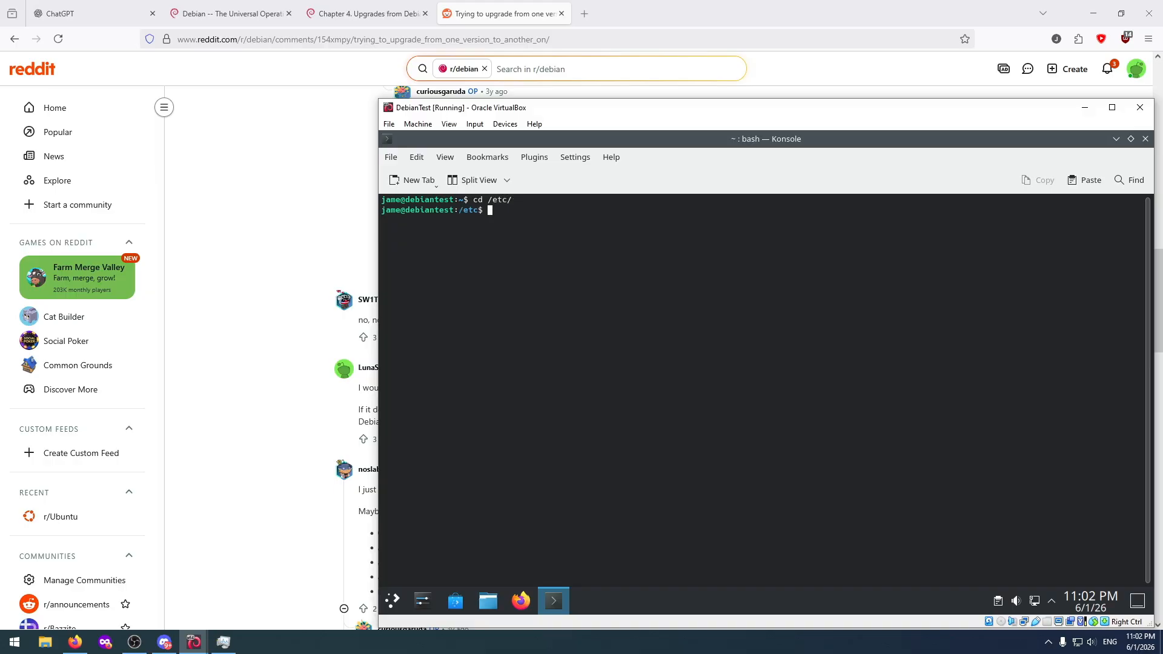
type("ls")
key("Return")
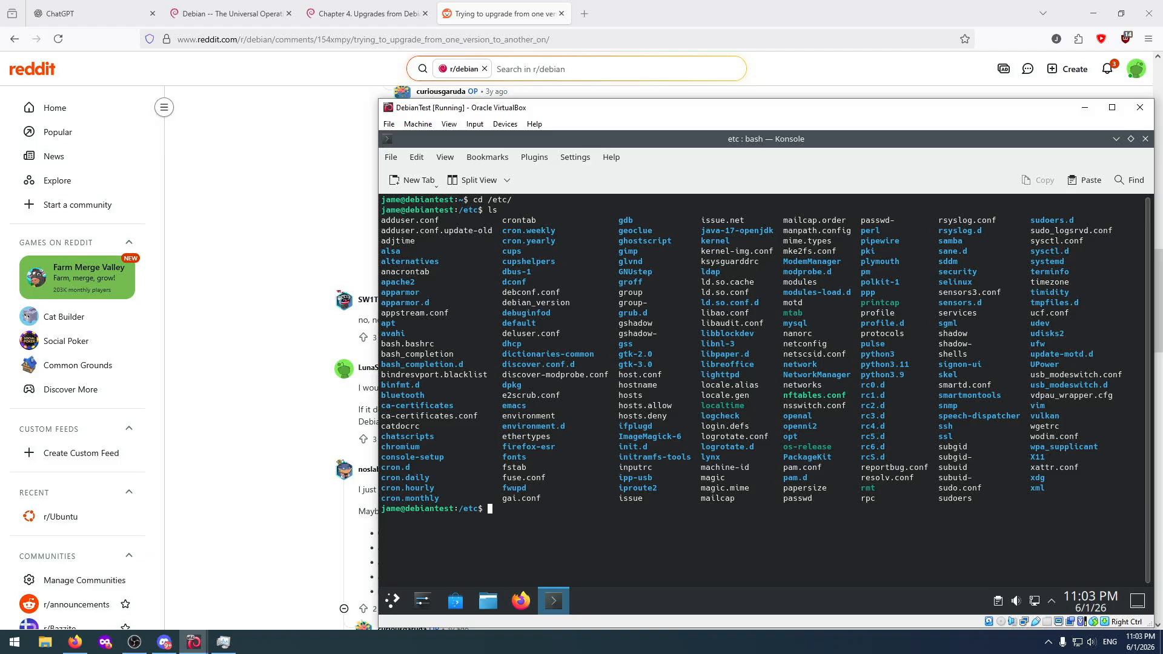
type("cd /etc/")
Switch to the browser's Debian bookworm upgrade notes, read down to section 4.3, and select the path /etc/apt/sources.list.
left_click(367, 14)
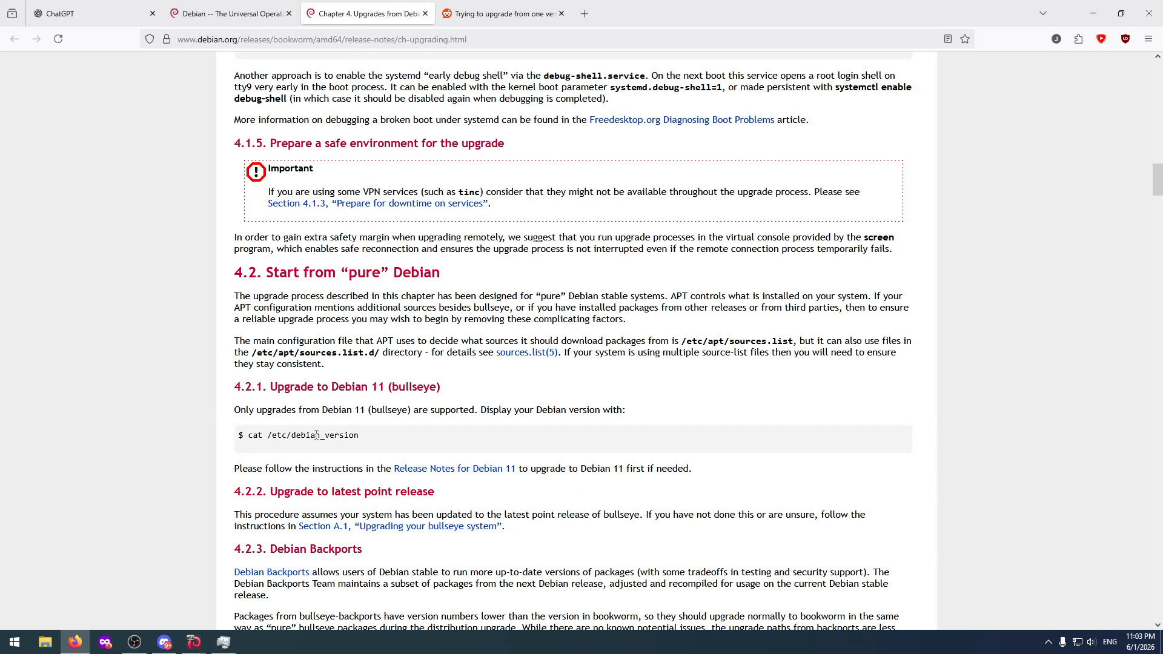
scroll(372, 431, "down", 2)
scroll(371, 431, "down", 6)
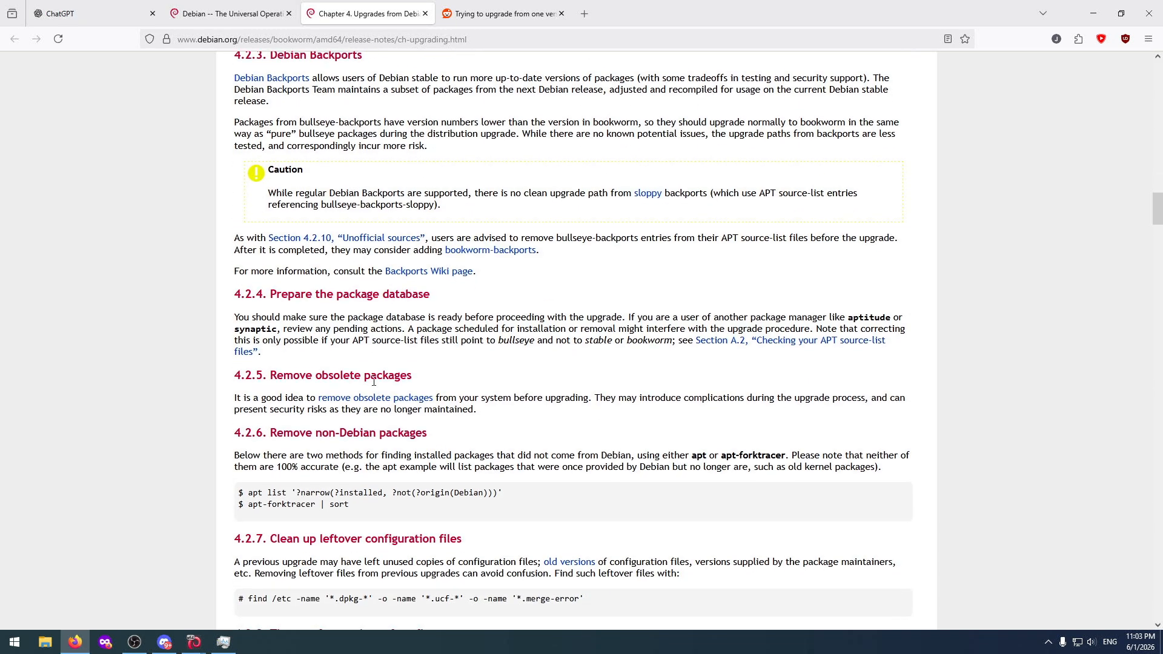
scroll(370, 322, "down", 3)
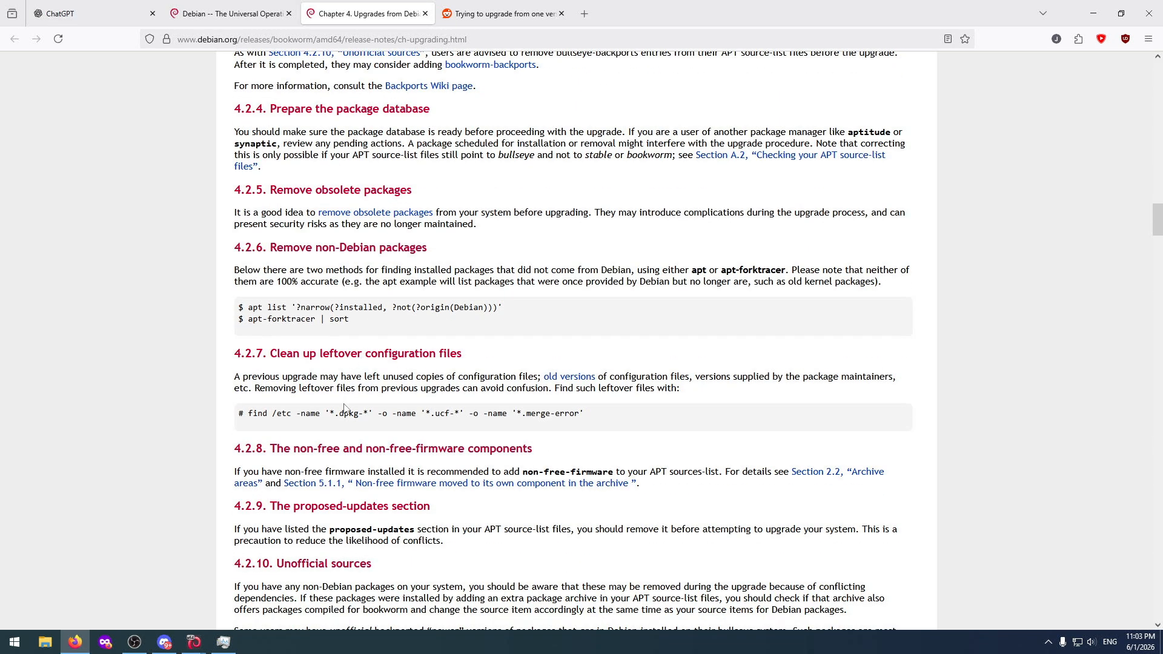
scroll(340, 420, "down", 9)
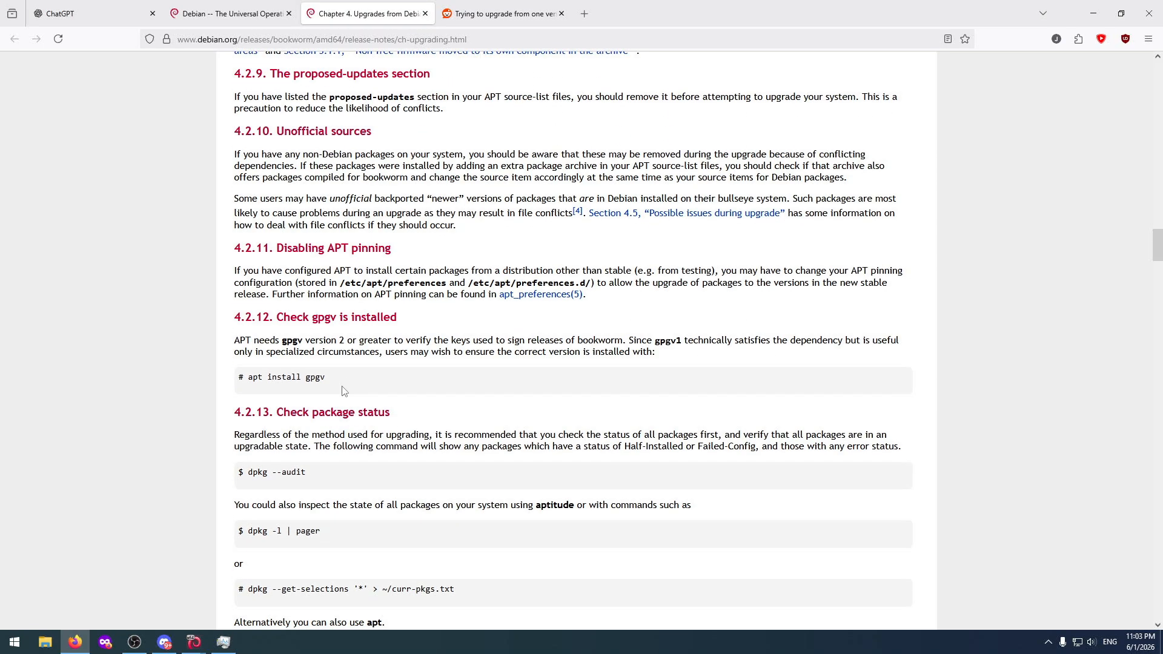
scroll(342, 391, "down", 3)
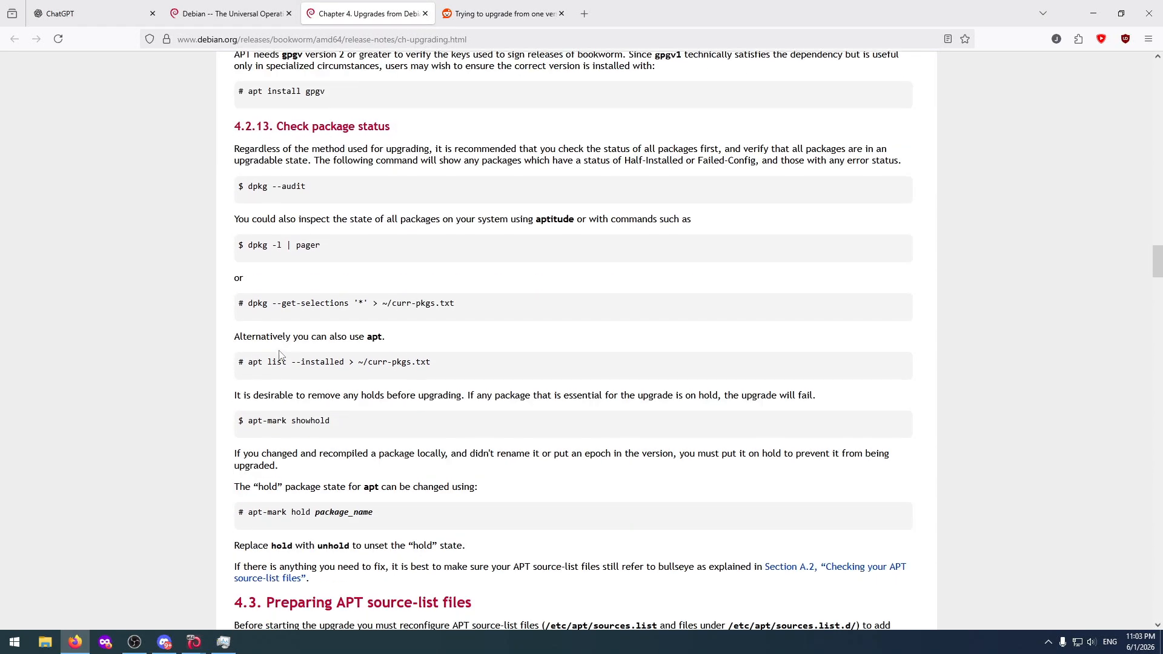
scroll(333, 400, "down", 7)
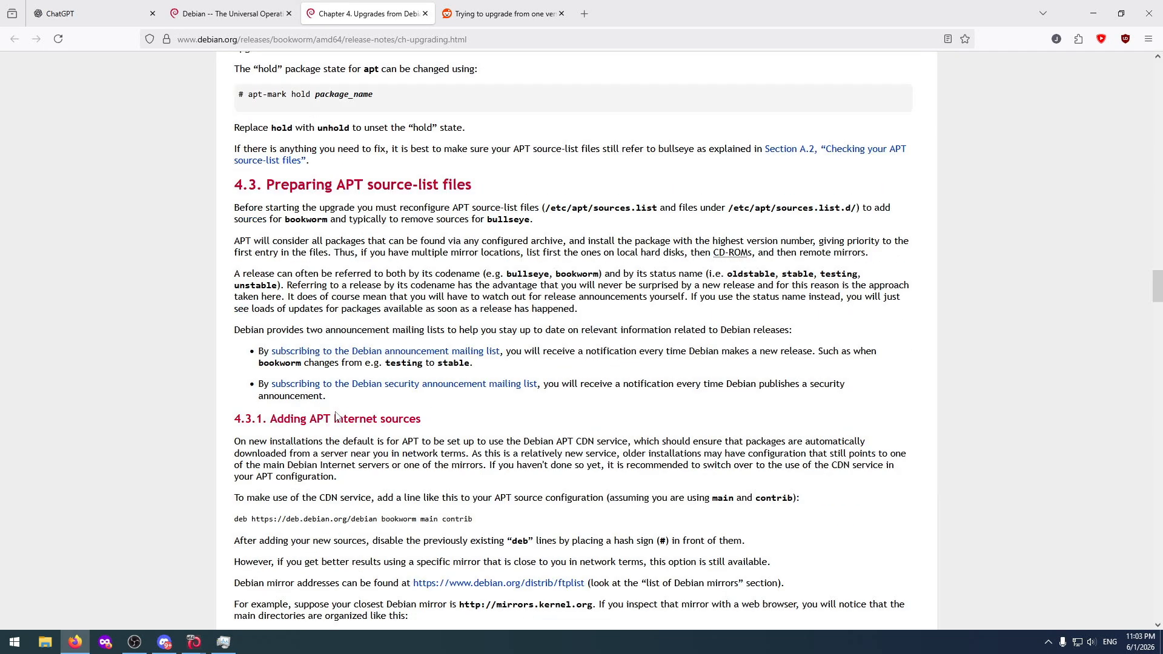
scroll(339, 408, "up", 2)
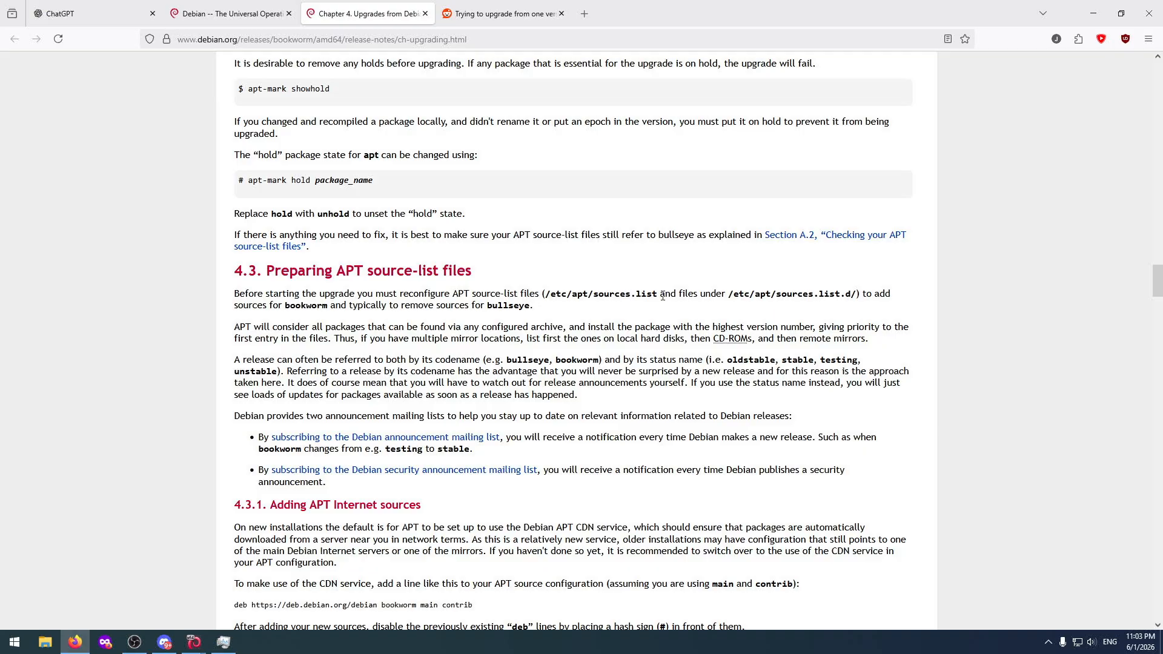
left_click_drag(660, 295, 543, 295)
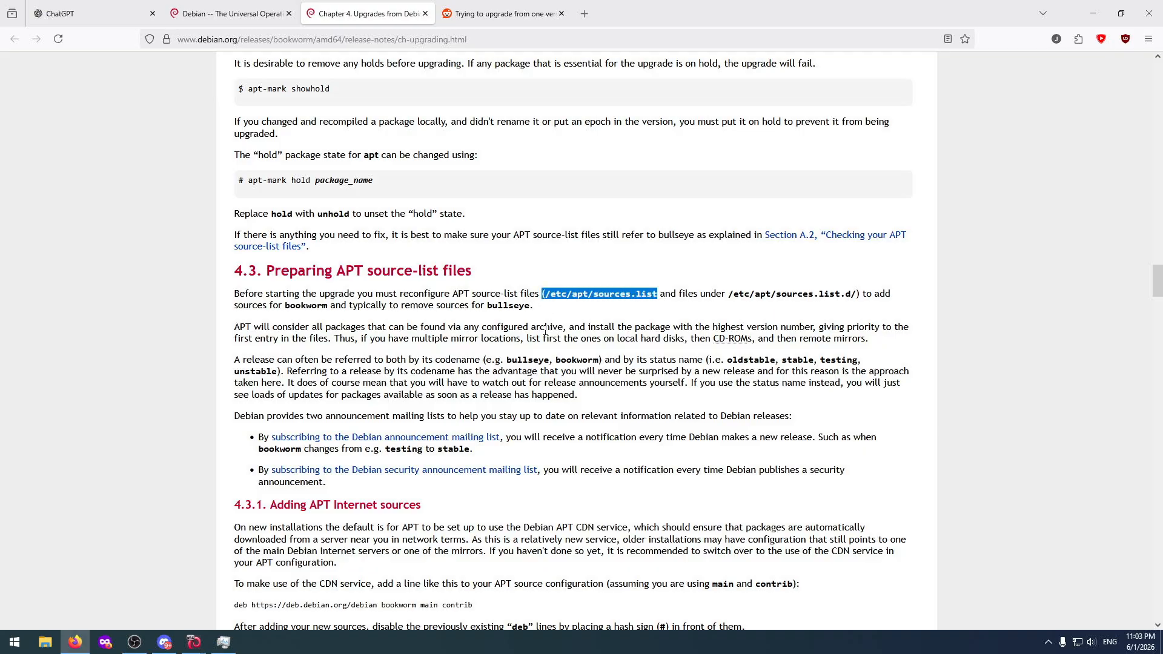
Return to the Debian terminal and try changing to the /etc/sources/ and /etc/source/ directories.
key("alt+Tab")
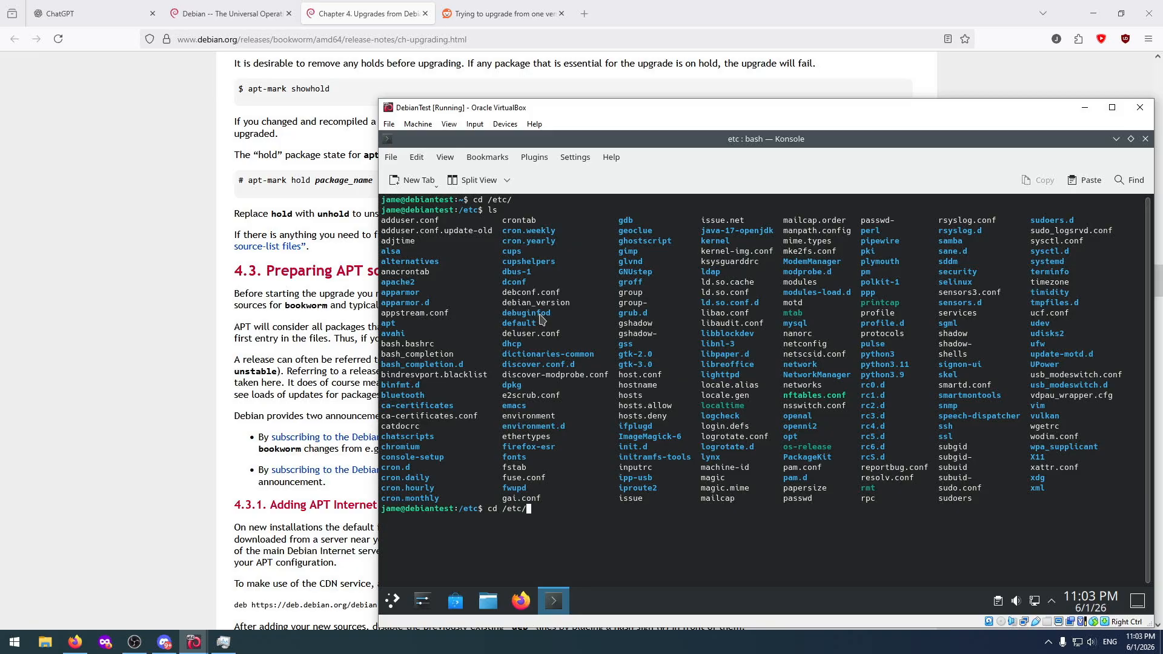
type("sources/")
key("Return")
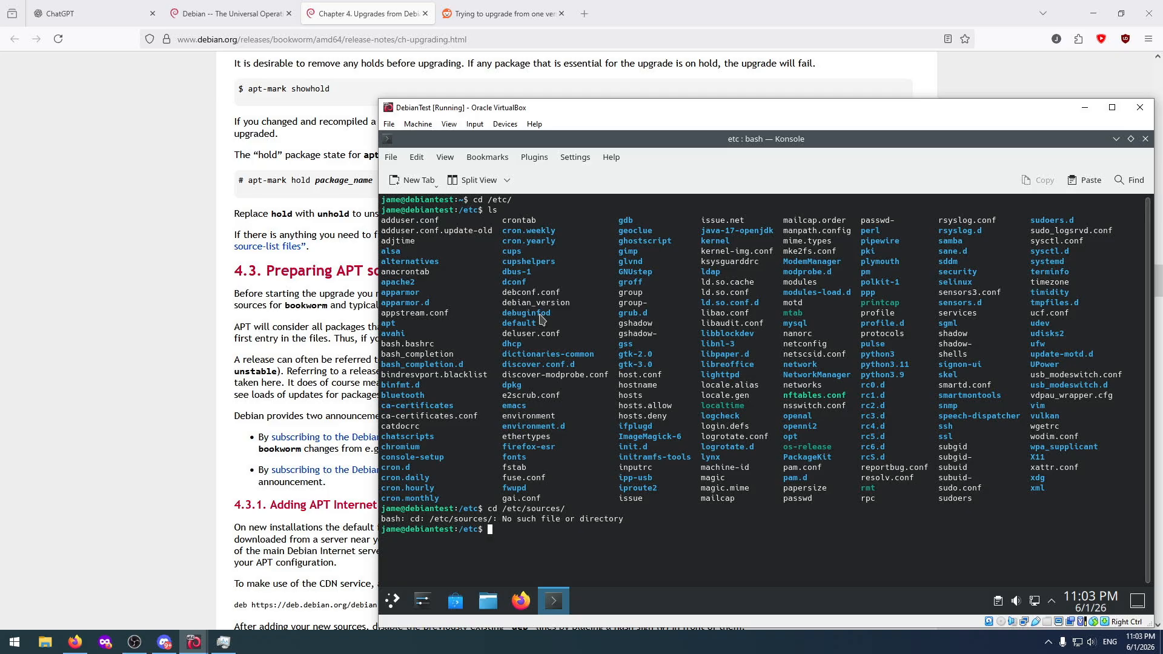
key("Up")
key("BackSpace")
key("BackSpace")
type("/")
key("Return")
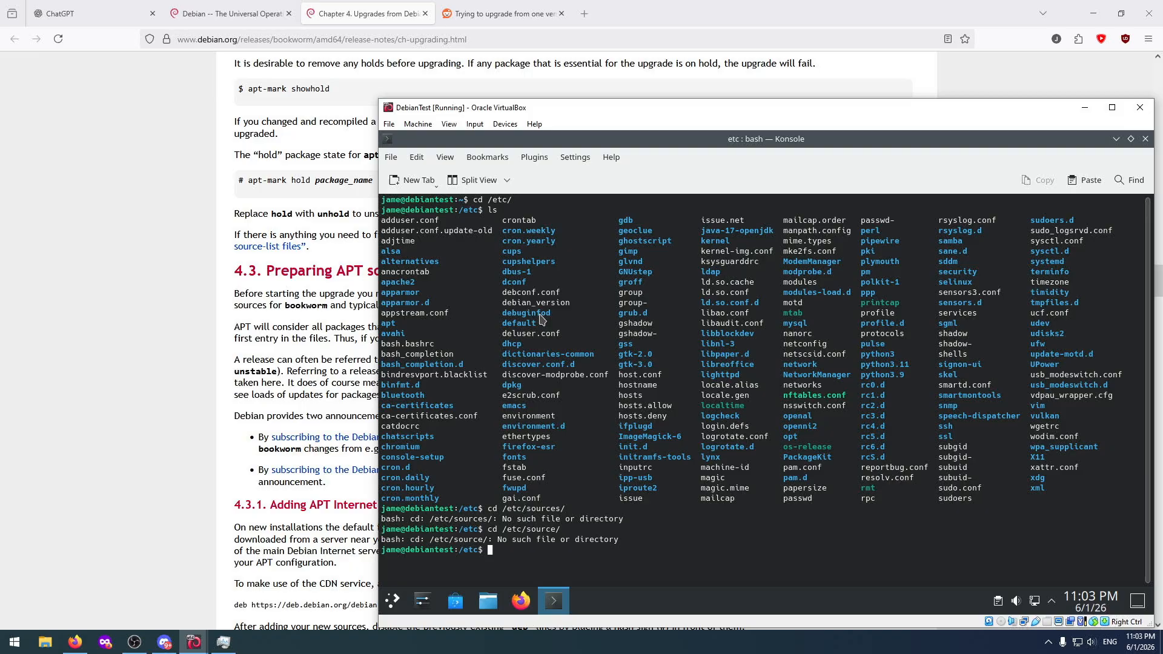
Recheck the source-list path in the upgrade notes, change the Debian terminal to /etc/apt, and list its contents.
left_click(285, 338)
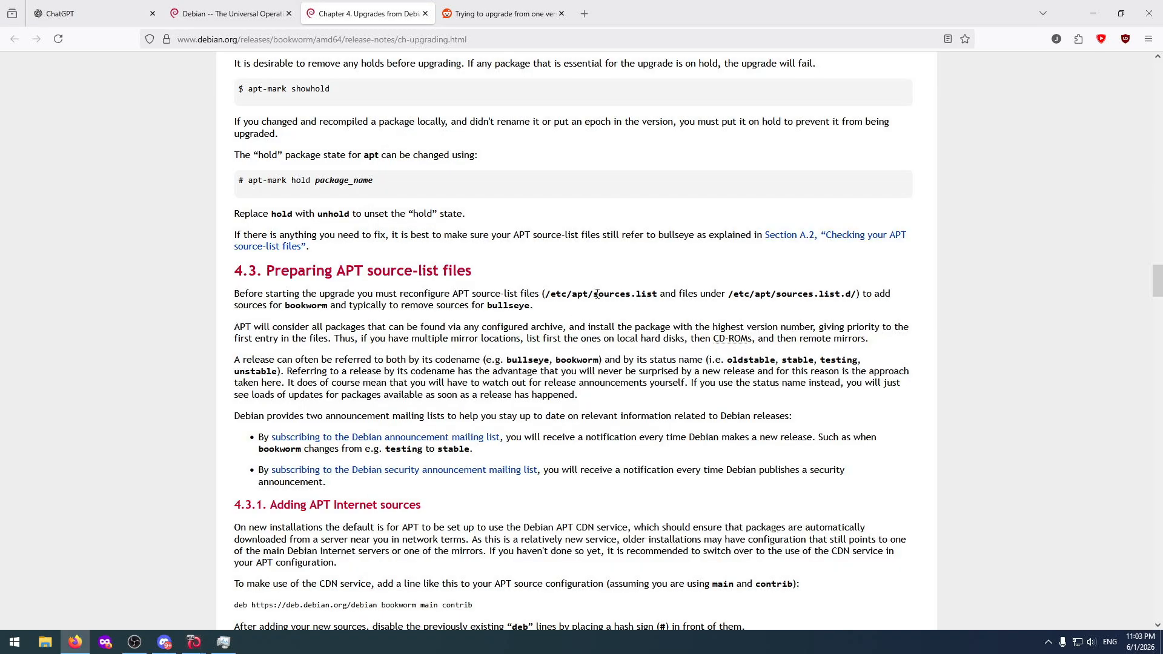
key("alt+Tab")
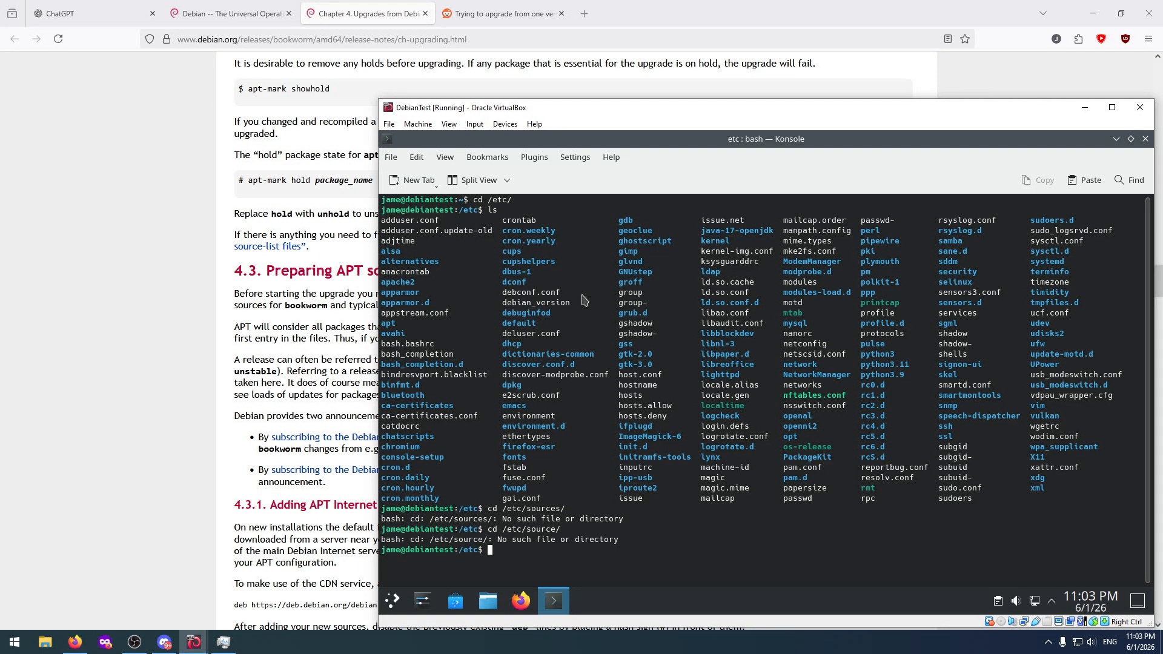
key("Up")
key("BackSpace")
key("BackSpace")
key("BackSpace")
key("BackSpace")
key("BackSpace")
key("BackSpace")
key("BackSpace")
type("apt")
key("Return")
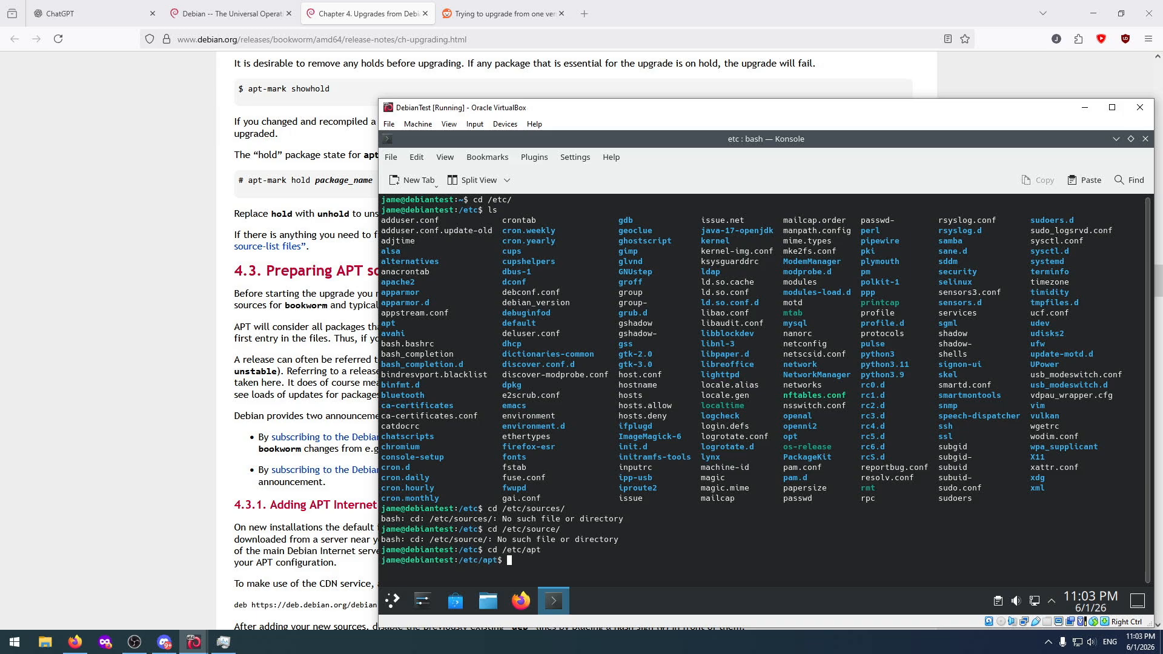
type("ls")
key("Return")
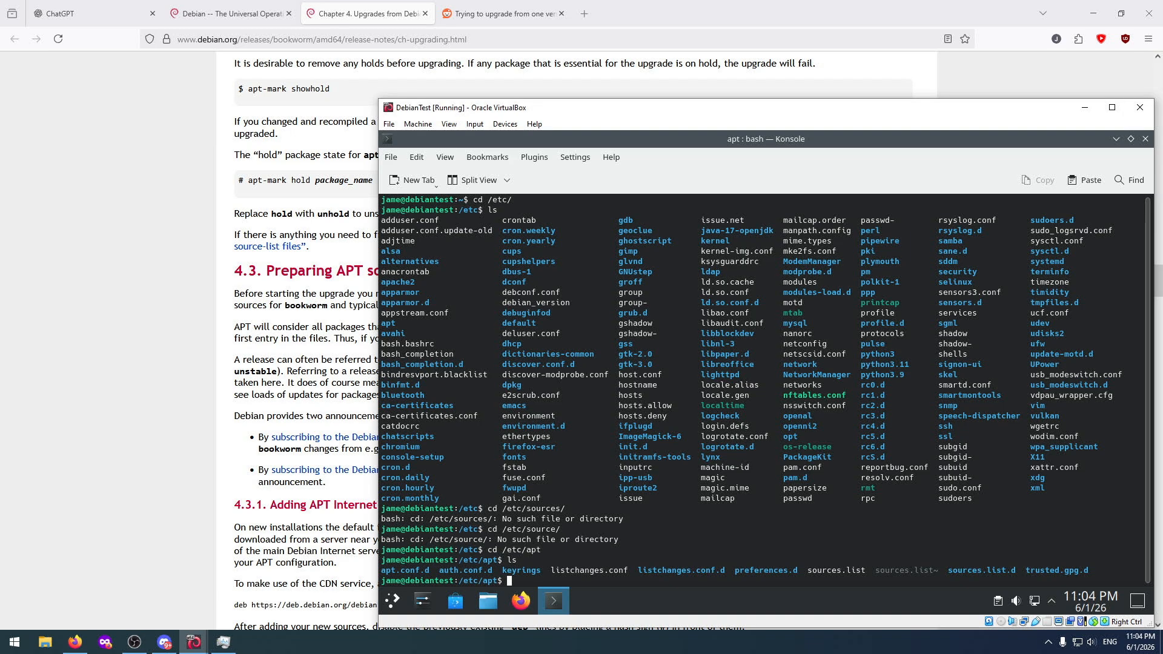
Open sources.list in nano without elevated rights and delete the bookworm codename from the deb.debian.org deb line.
type("nano sources.list")
key("Return")
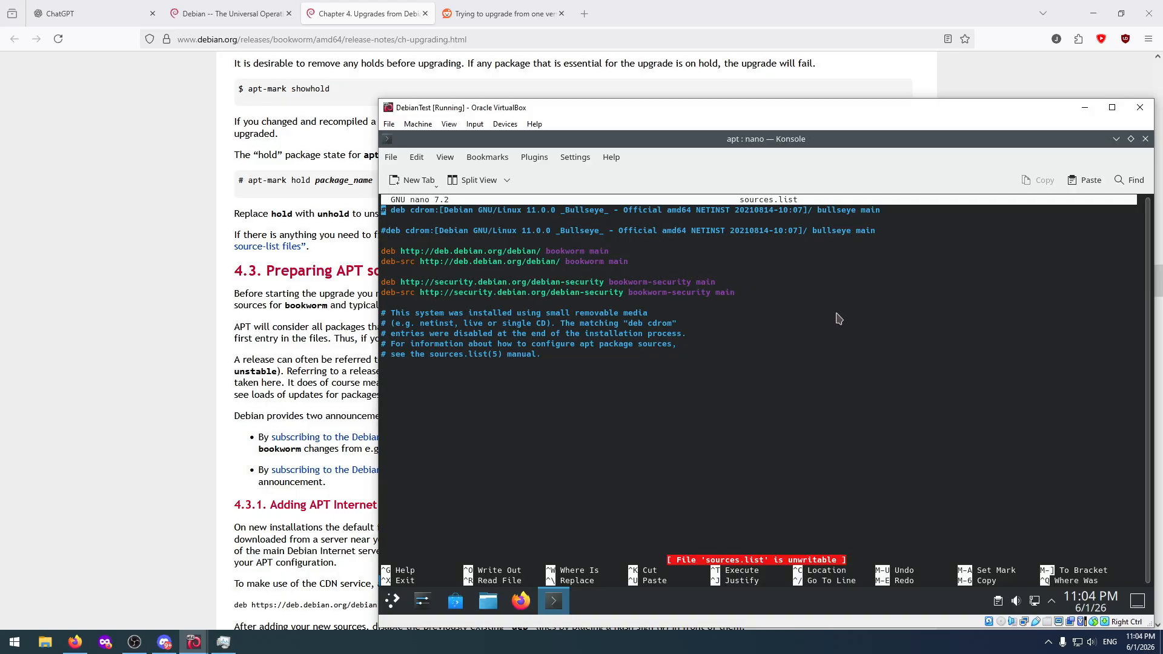
key("Down")
key("Down")
key("Down")
key("Down")
key("Down")
left_click(601, 251)
key("Left")
key("Left")
key("Left")
key("BackSpace")
key("BackSpace")
key("BackSpace")
key("BackSpace")
key("BackSpace")
key("BackSpace")
key("BackSpace")
key("BackSpace")
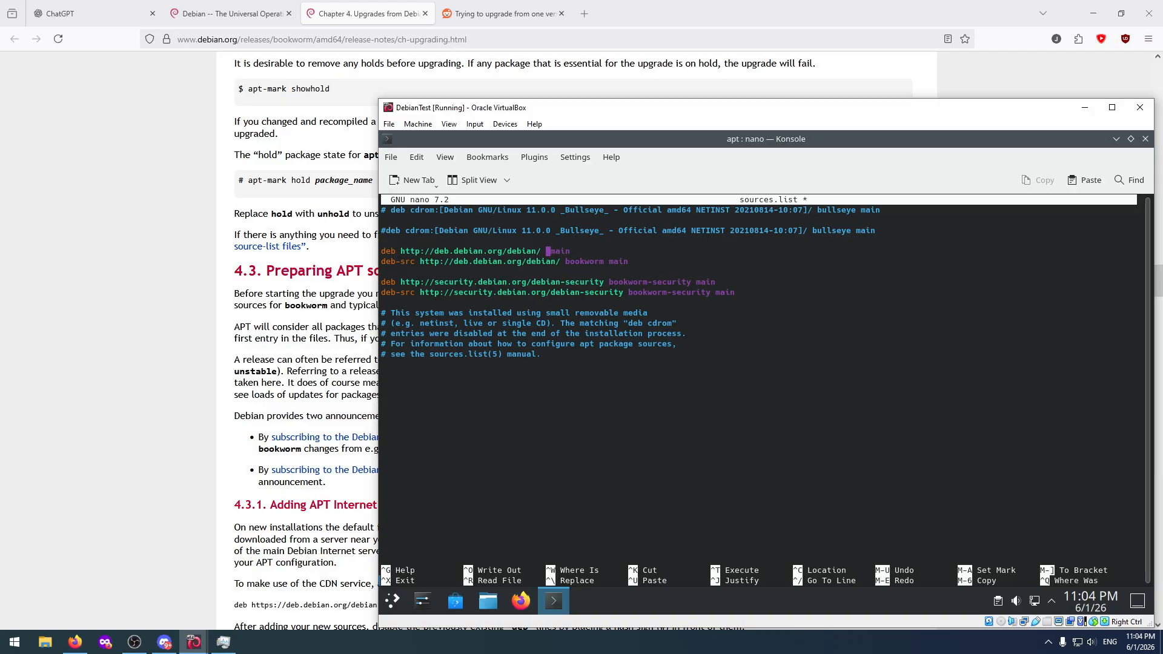
Look up the Debian 13 codename in the project news on debian.org, opening the Debian 13 "trixie" release announcement.
left_click(540, 8)
left_click(561, 14)
left_click(448, 13)
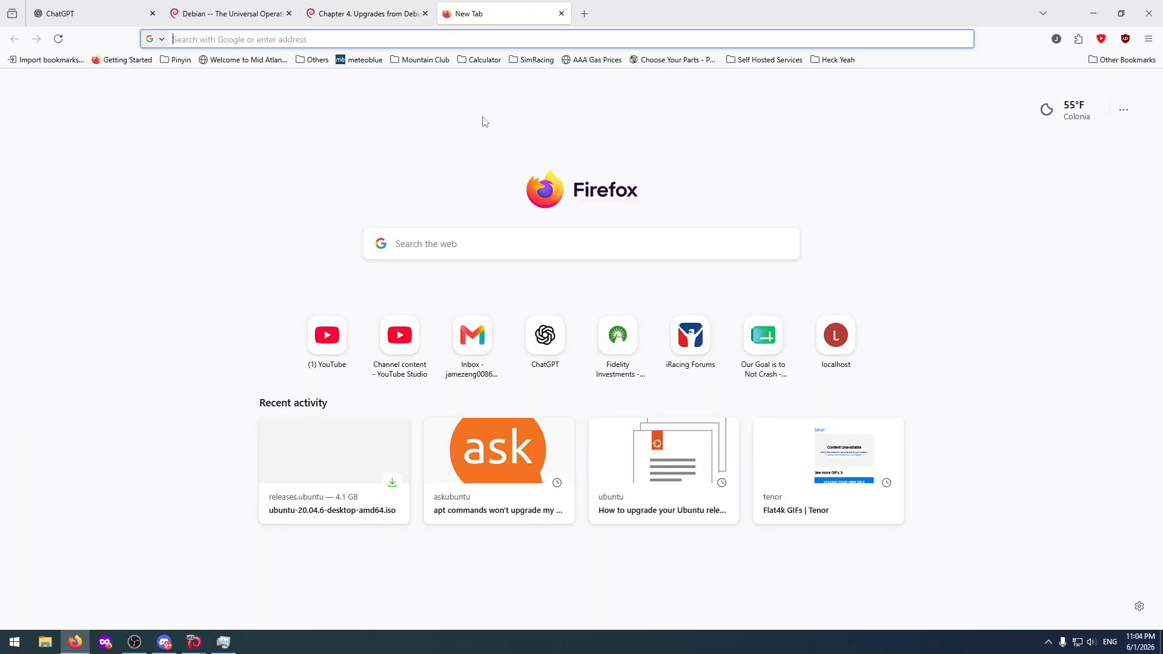
type("debian.org/")
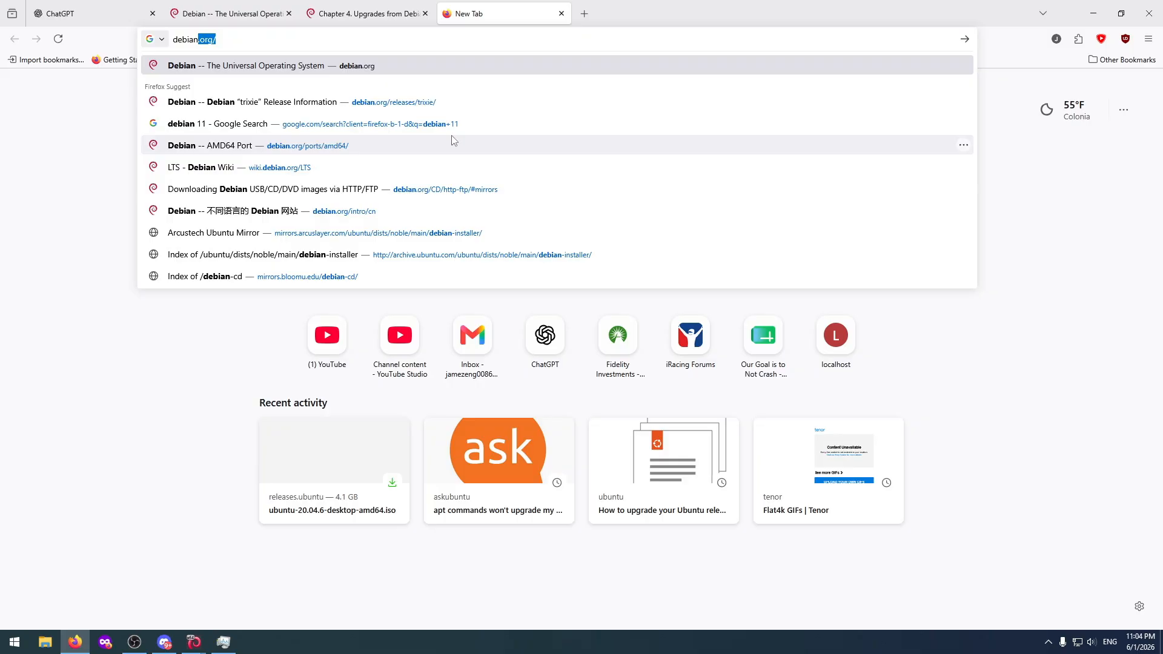
key("Return")
scroll(587, 374, "down", 3)
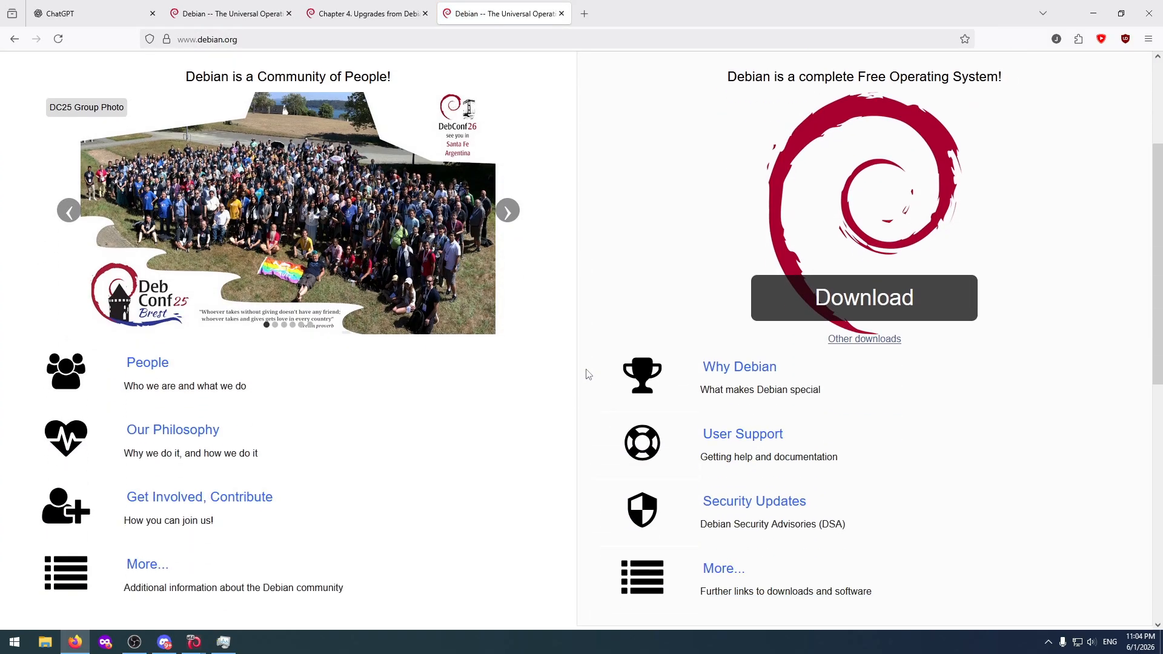
scroll(583, 378, "down", 7)
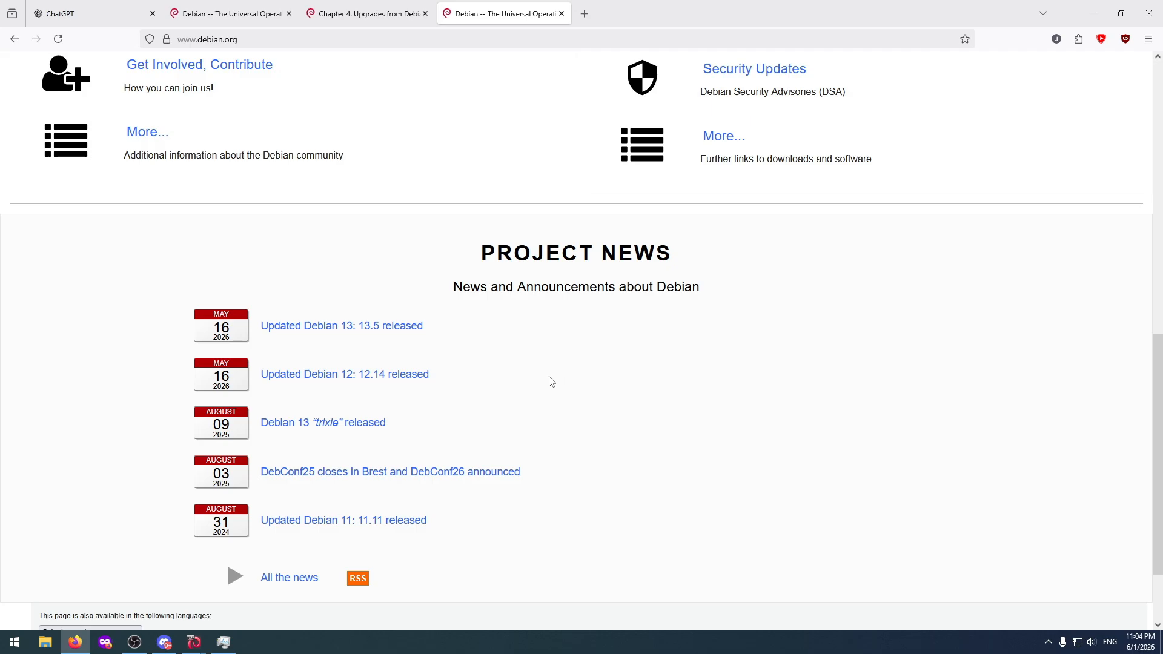
left_click(323, 326)
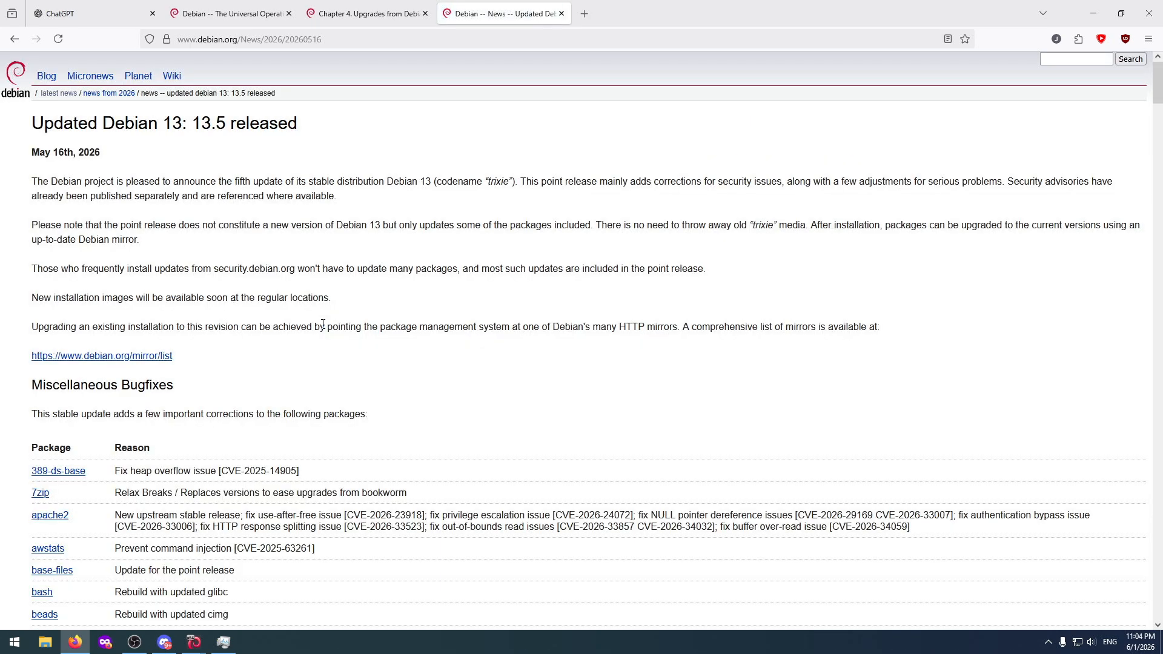
key("alt+Left")
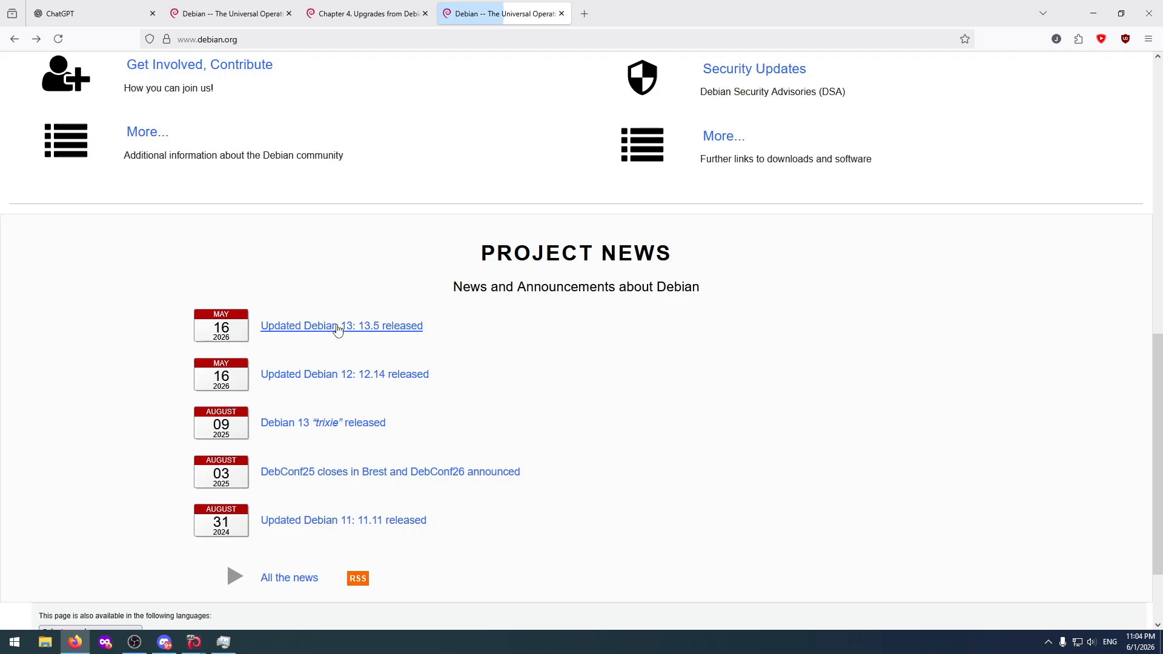
left_click(328, 429)
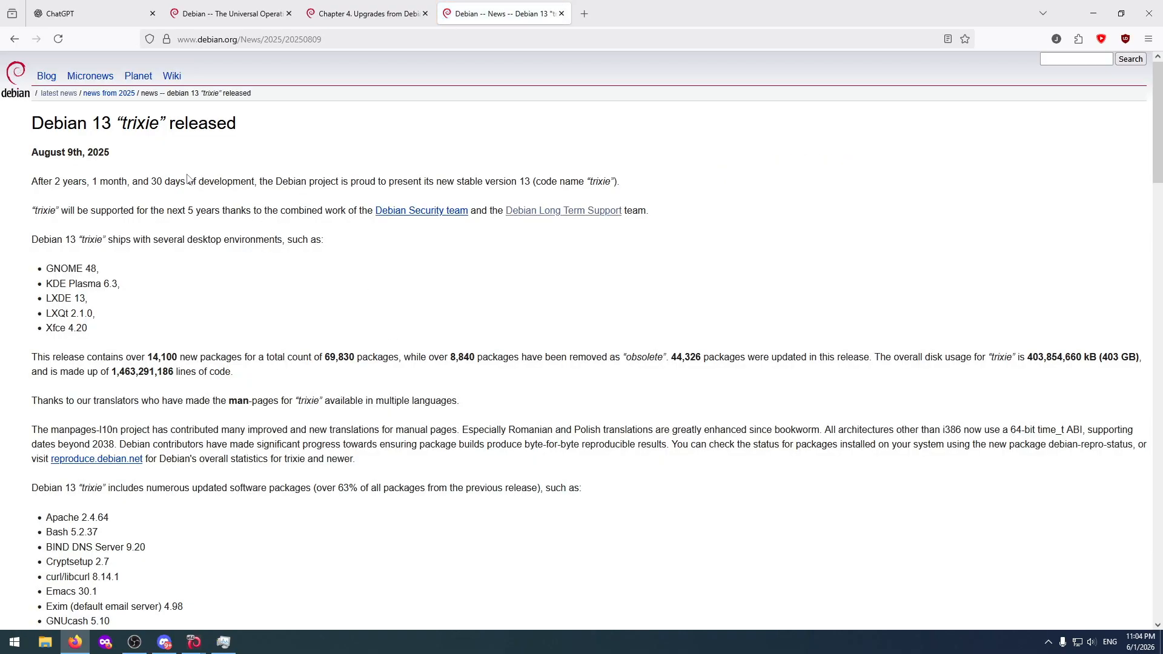
Back in nano, enter trixie as the release on the deb.debian.org deb line, with a lowercase initial.
key("alt+Tab")
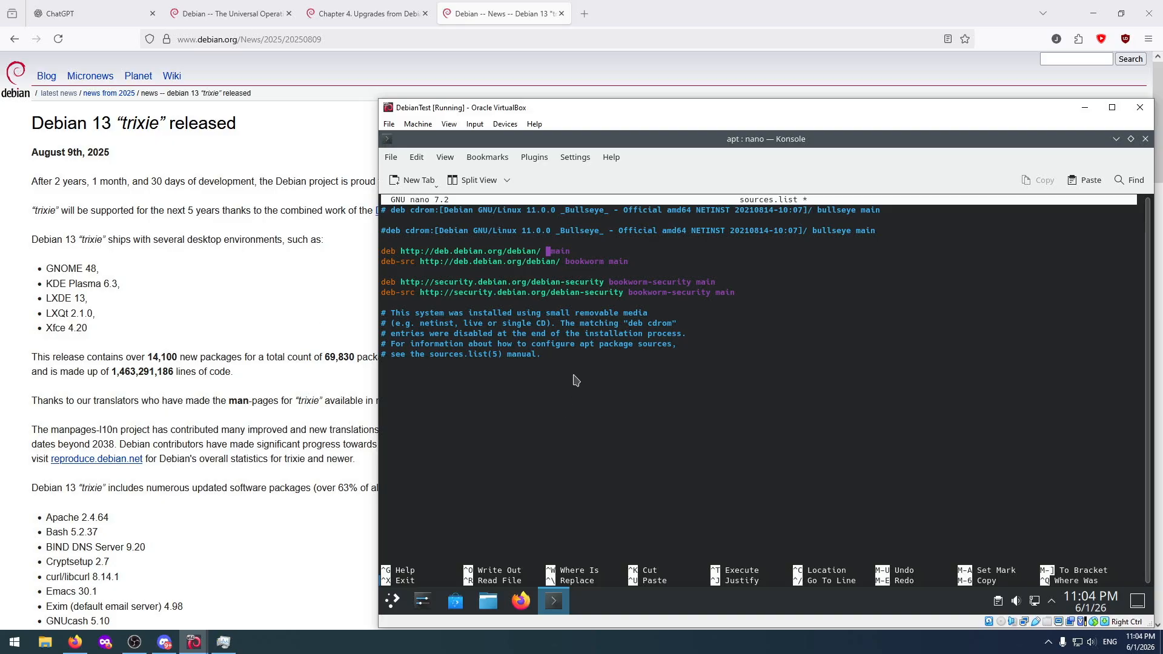
type("Trixie")
key("Down")
key("Right")
key("Right")
key("Right")
key("Up")
key("Left")
Change the release to trixie-security on the debian-security deb and deb-src lines.
key("Left")
key("Left")
key("Left")
key("Left")
key("Left")
key("Left")
key("Left")
key("Left")
key("Delete")
type("t")
Replace bookworm with trixie on the deb.debian.org deb-src line.
key("Down")
key("Right")
key("Right")
key("Right")
key("Delete")
key("Delete")
key("Delete")
key("Delete")
key("Delete")
key("Delete")
key("Delete")
key("Delete")
type("trixie")
key("Down")
key("Down")
key("Right")
key("Right")
key("Right")
key("Delete")
key("Delete")
key("Delete")
key("Delete")
key("Delete")
key("Delete")
key("Delete")
key("Delete")
type("trixie")
key("Down")
key("Left")
key("Left")
key("Delete")
key("Delete")
key("Delete")
key("Delete")
key("Delete")
key("Delete")
key("Delete")
key("Delete")
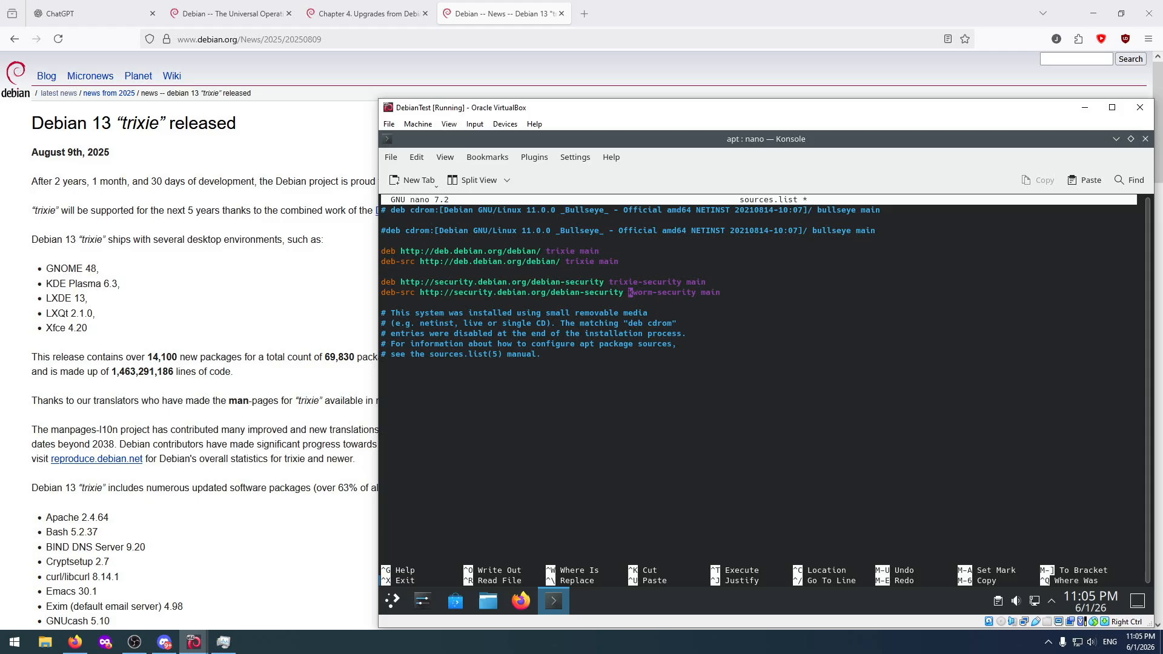
type("trixie")
Try to save sources.list from the unprivileged nano session, and exit discarding the modified buffer.
key("Down")
key("Down")
key("Down")
key("Down")
key("Down")
key("Down")
key("Down")
key("ctrl+s")
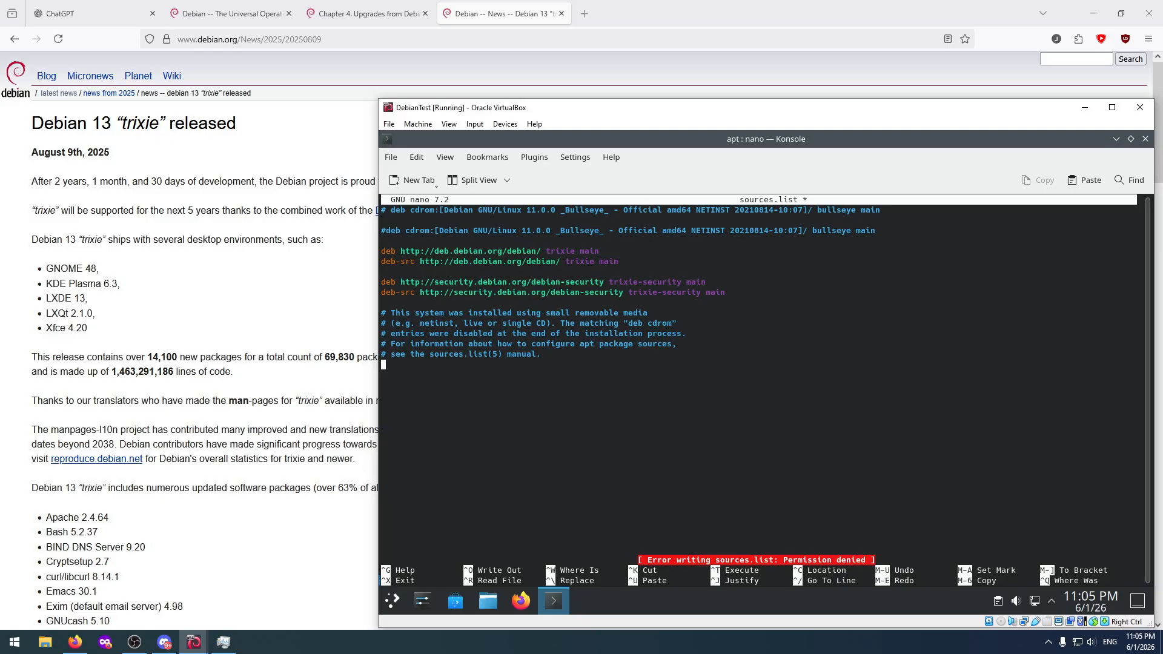
key("ctrl+x")
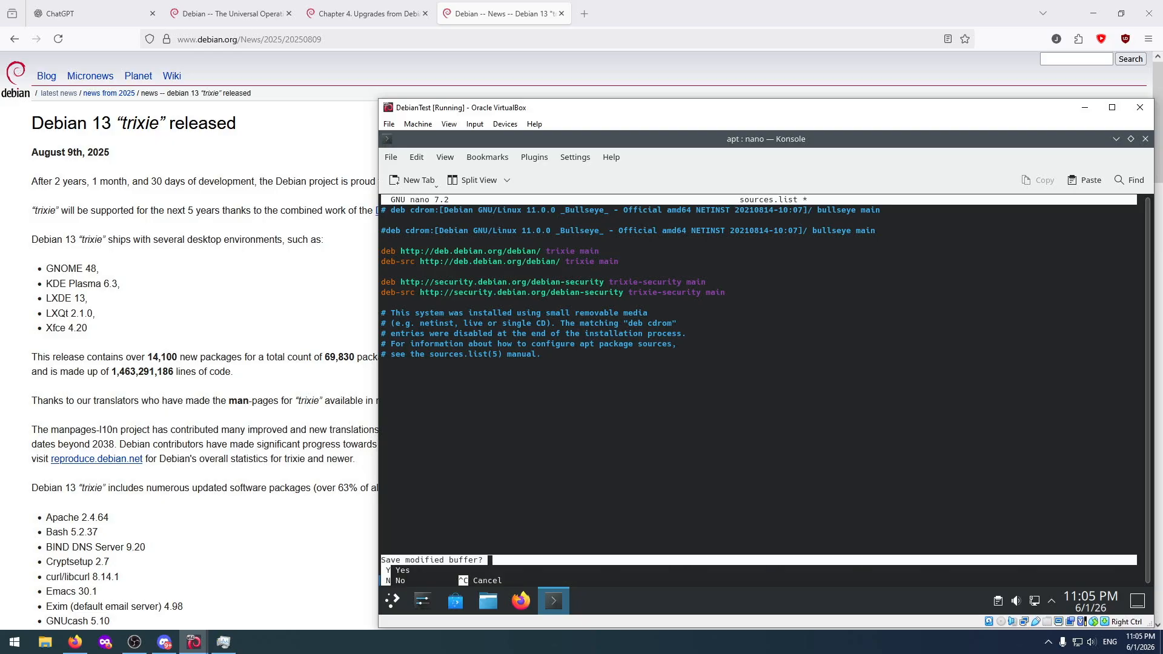
key("y")
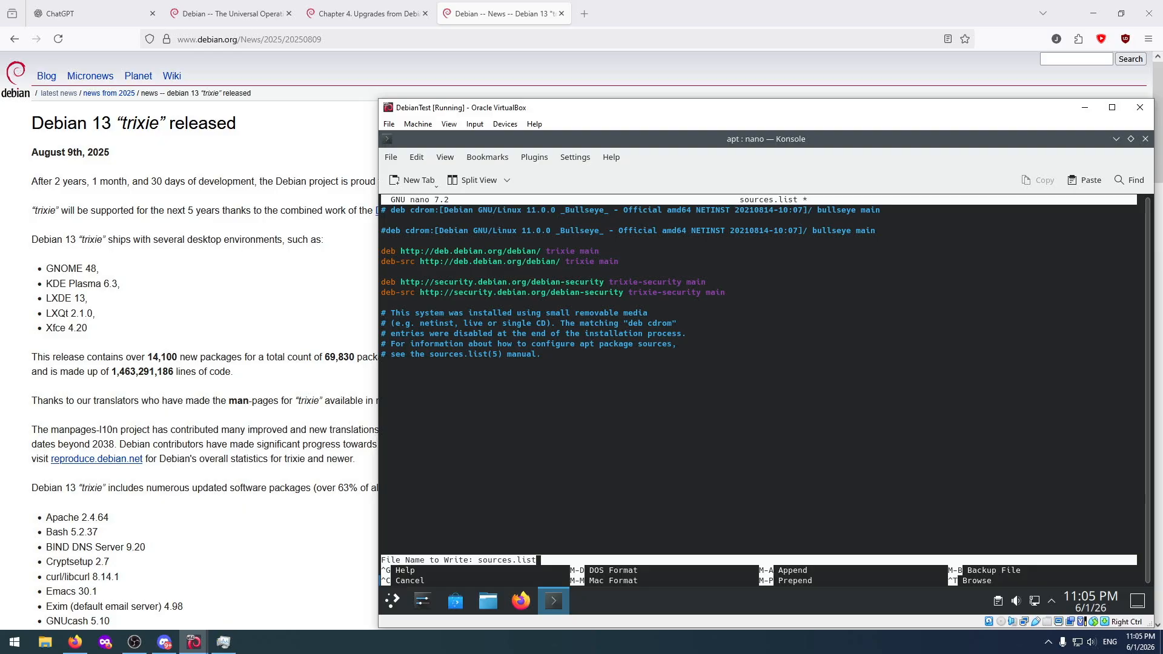
key("Return")
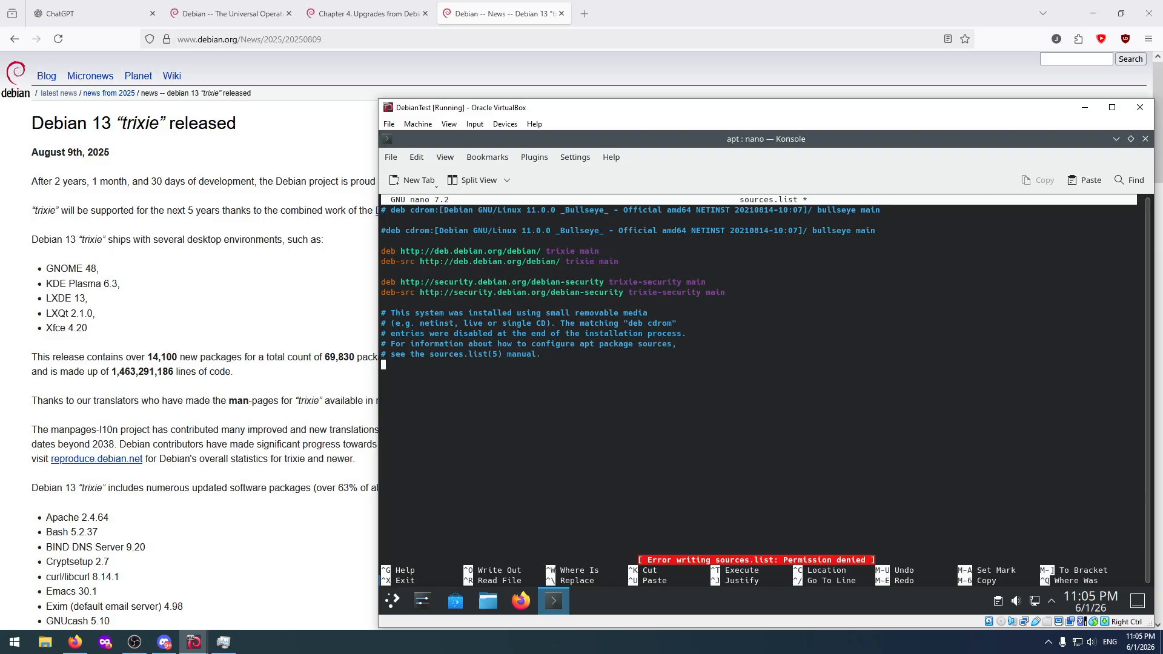
key("ctrl+x")
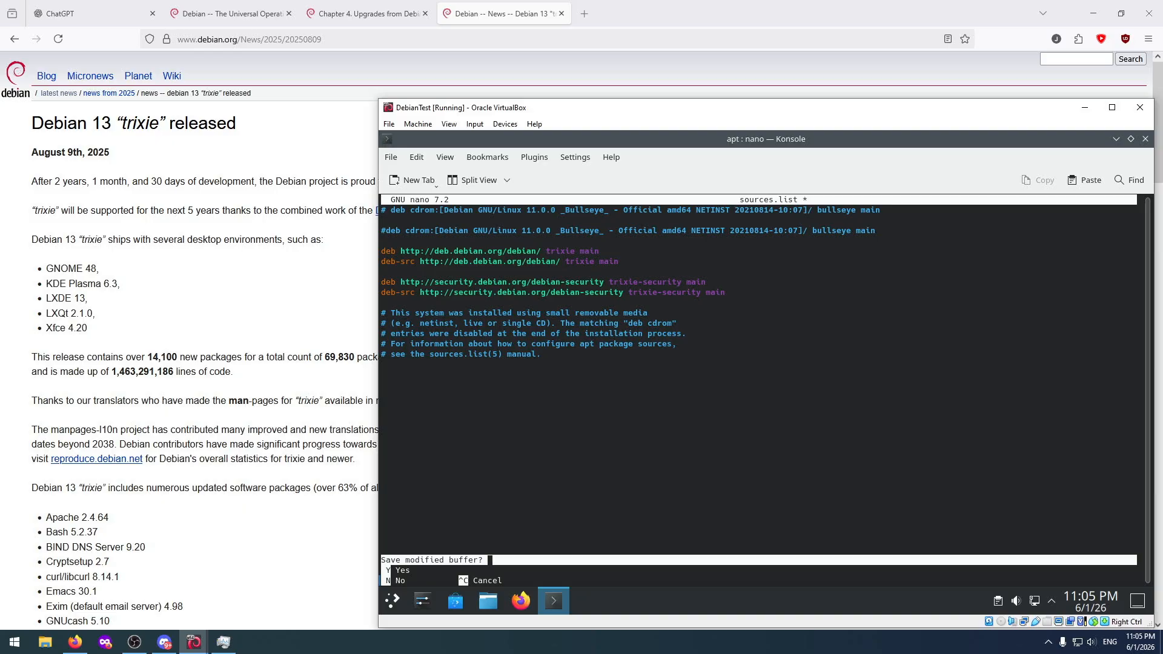
key("n")
Reopen the source list with "sudo nano sources.list", authenticating with the account password.
key("Up")
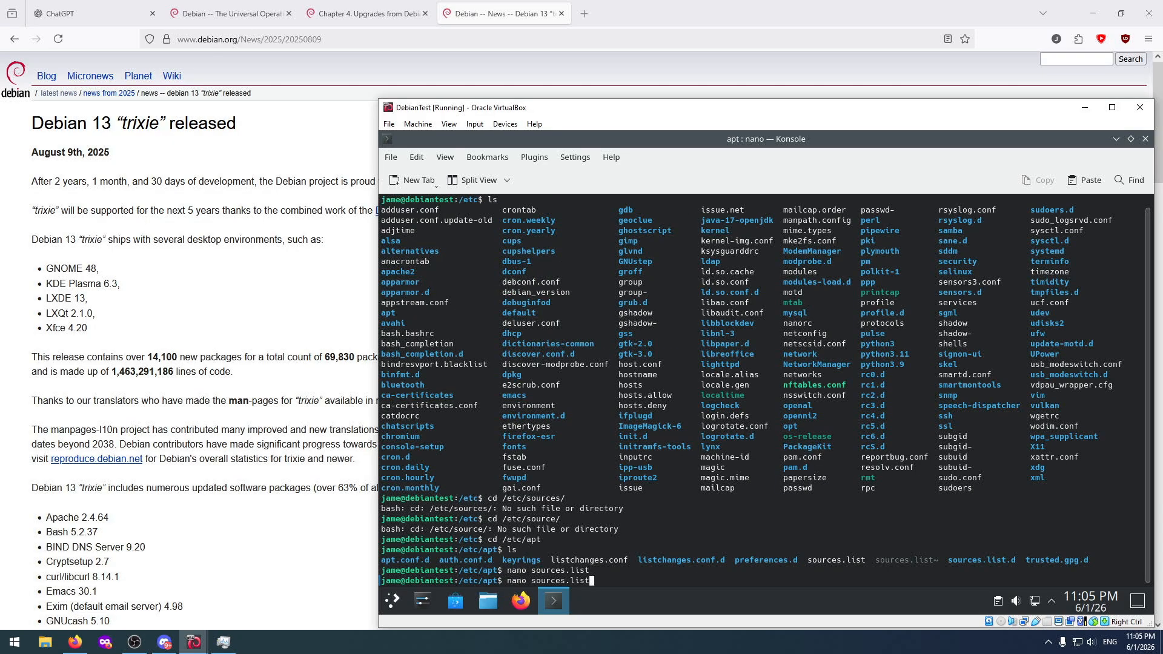
key("Left")
key("Left")
key("Left")
key("Left")
key("Left")
key("Left")
key("Left")
key("Left")
key("Left")
key("Left")
key("Left")
key("Left")
key("Left")
key("Left")
key("Left")
key("Left")
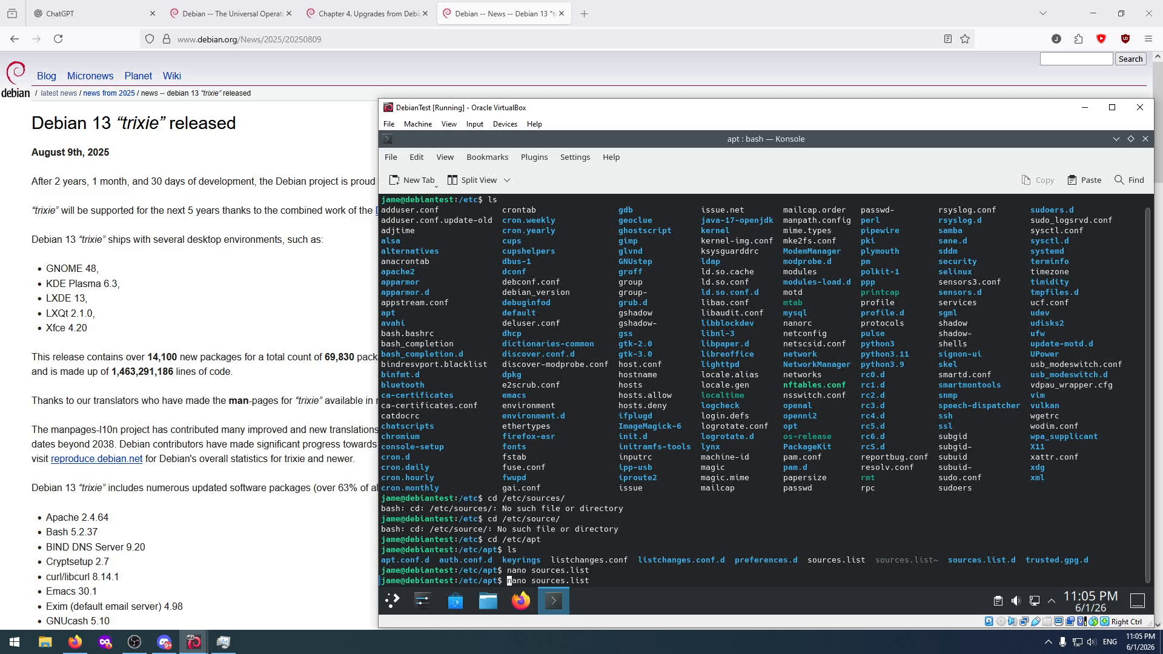
type("sudo")
key("Return")
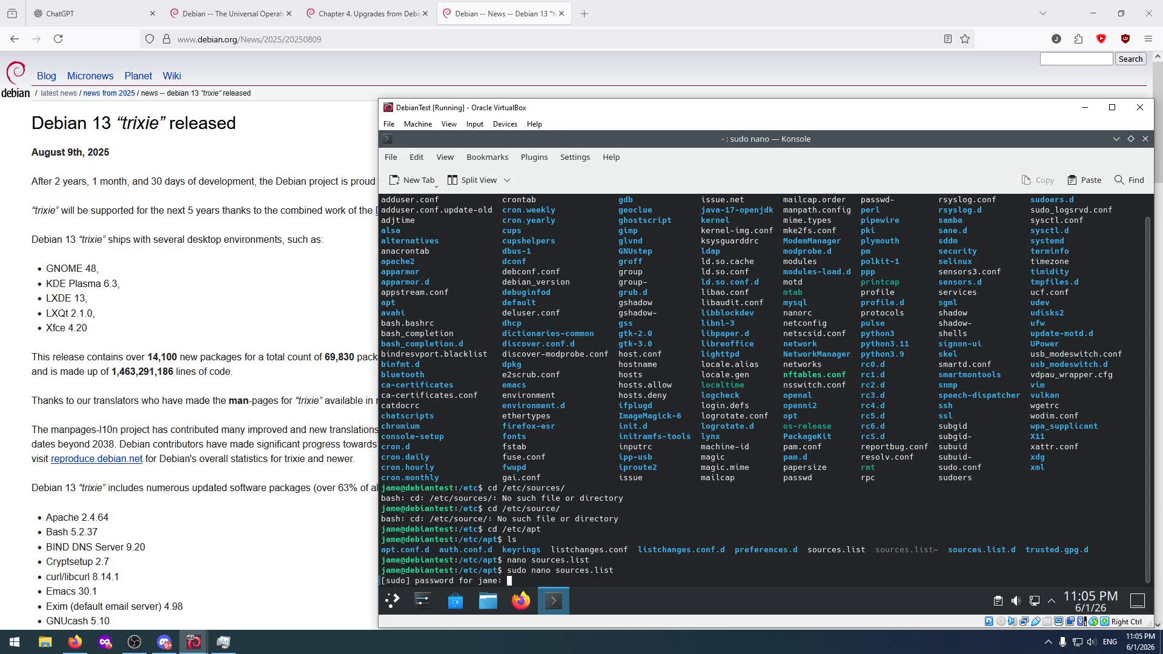
key("Return")
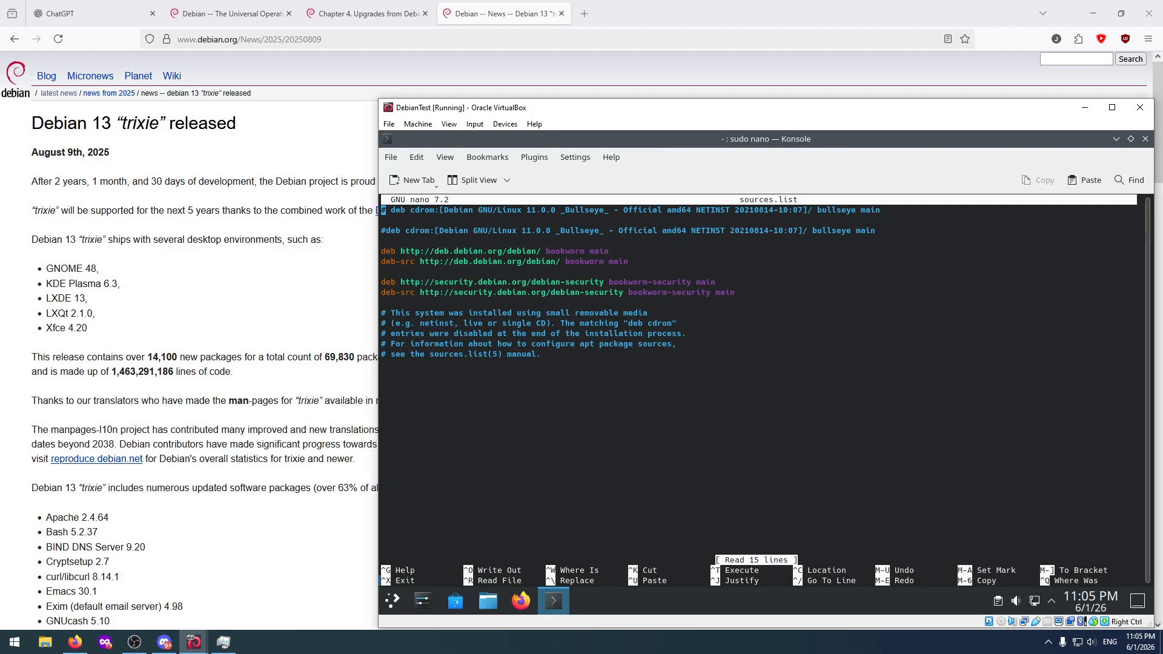
Replace bookworm with trixie on both the deb and deb-src lines for deb.debian.org.
key("Down")
key("Down")
key("Down")
key("Down")
key("Down")
key("Left")
key("Left")
key("BackSpace")
key("BackSpace")
key("BackSpace")
key("BackSpace")
key("BackSpace")
key("BackSpace")
key("BackSpace")
key("BackSpace")
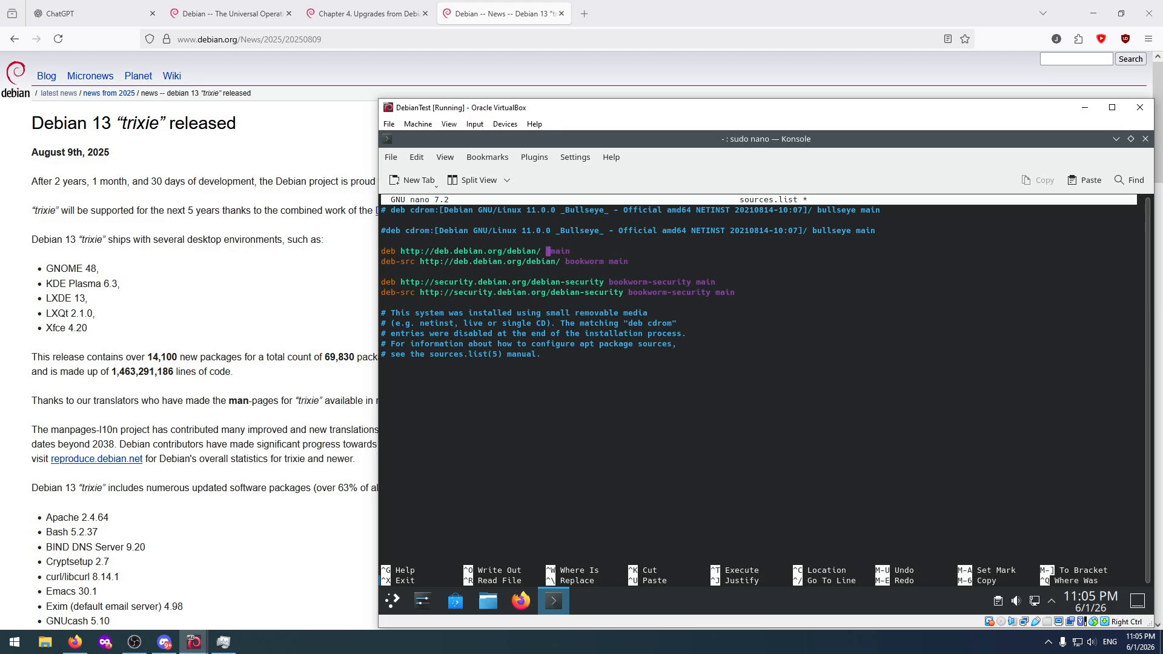
type("trixie")
key("Right")
key("BackSpace")
key("BackSpace")
key("BackSpace")
key("BackSpace")
key("BackSpace")
key("BackSpace")
key("BackSpace")
key("BackSpace")
type("trixie")
Set both debian-security lines to trixie-security and save sources.list.
key("Down")
key("Down")
key("Right")
key("Delete")
key("Delete")
key("Delete")
key("Delete")
key("Delete")
key("Delete")
key("Delete")
key("Delete")
type("trixie")
key("Delete")
key("Delete")
key("Delete")
key("Delete")
key("Delete")
key("Delete")
type("trixie")
key("Down")
key("ctrl+s")
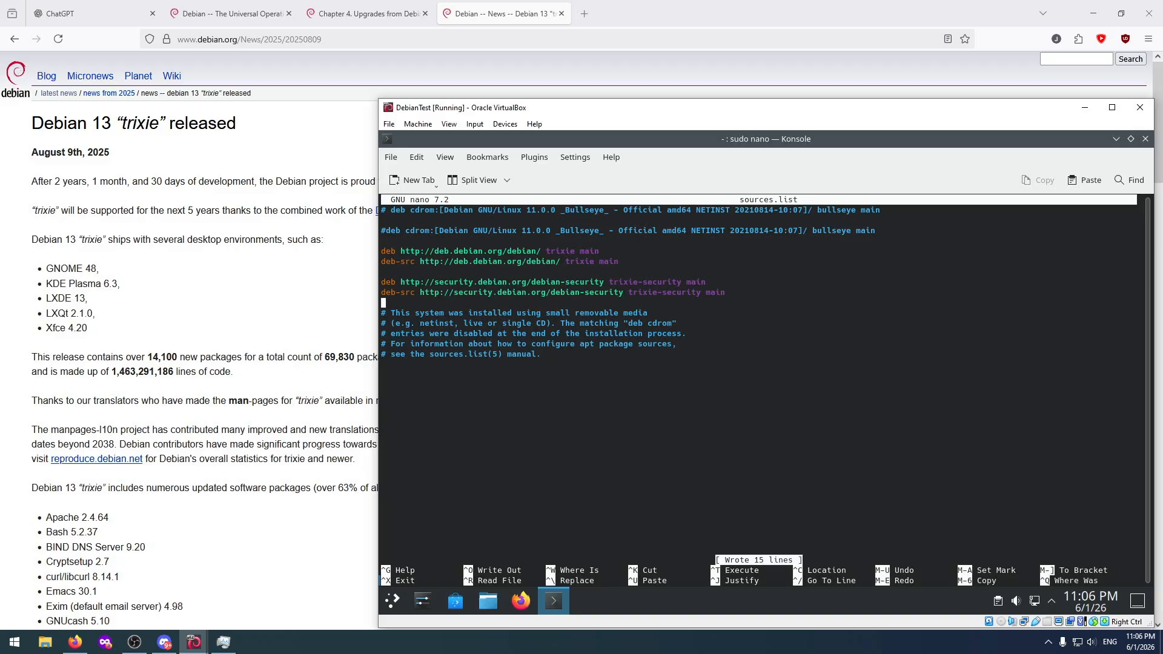
Exit nano and start the release upgrade with "sudo apt update && sudo apt full-upgrade".
key("ctrl+x")
type("su")
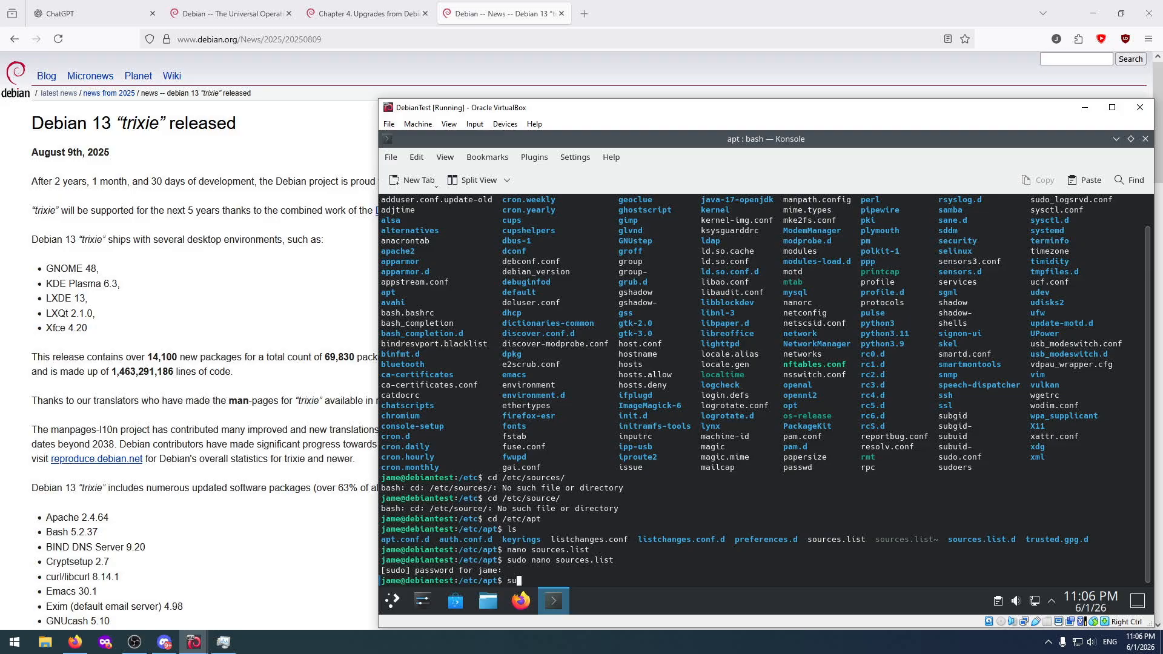
type("do apt update && sudo apt full-upgrade")
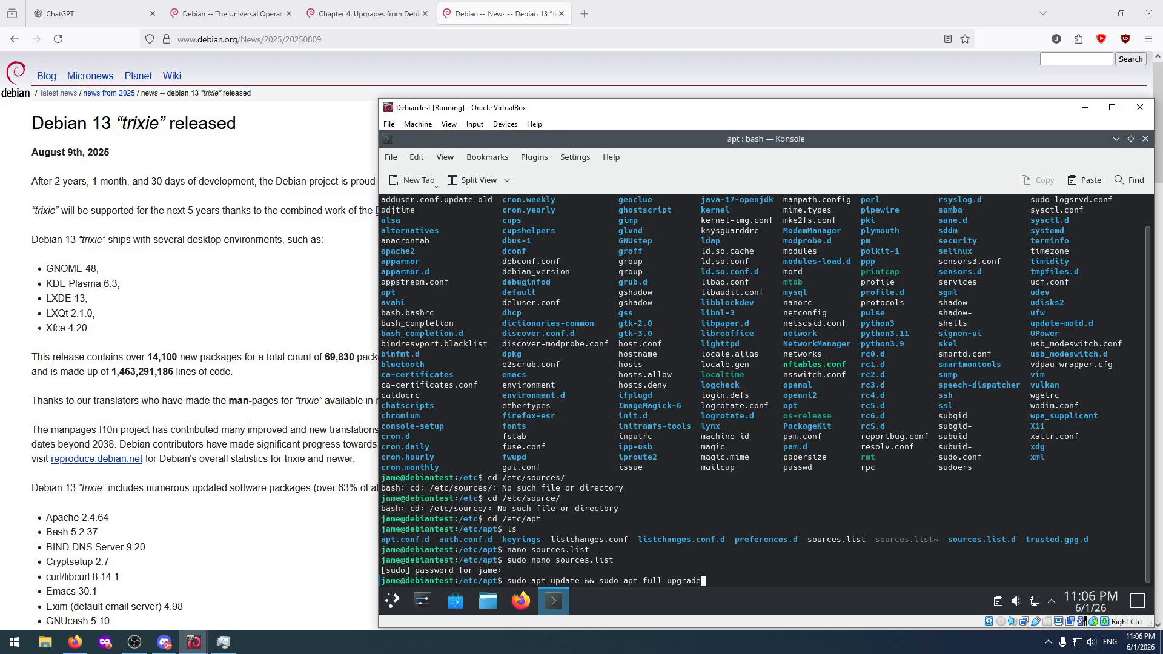
key("Return")
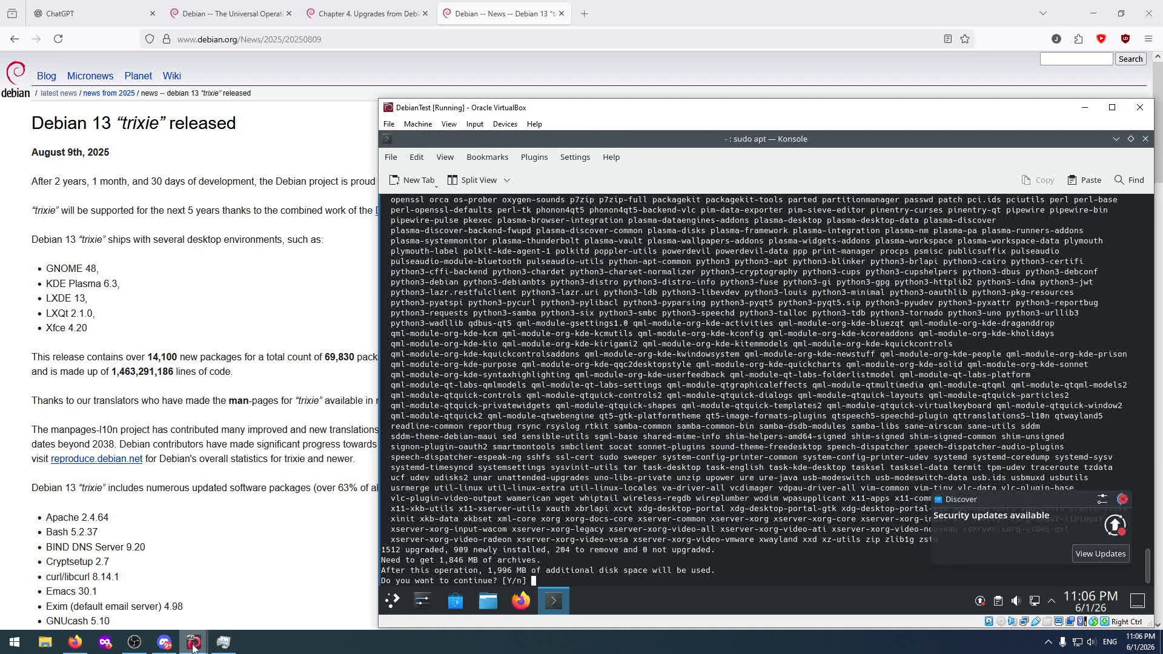
Switch to the UbuntuTest virtual machine and unlock its session with the account password.
mouse_move(193, 645)
left_click(183, 594)
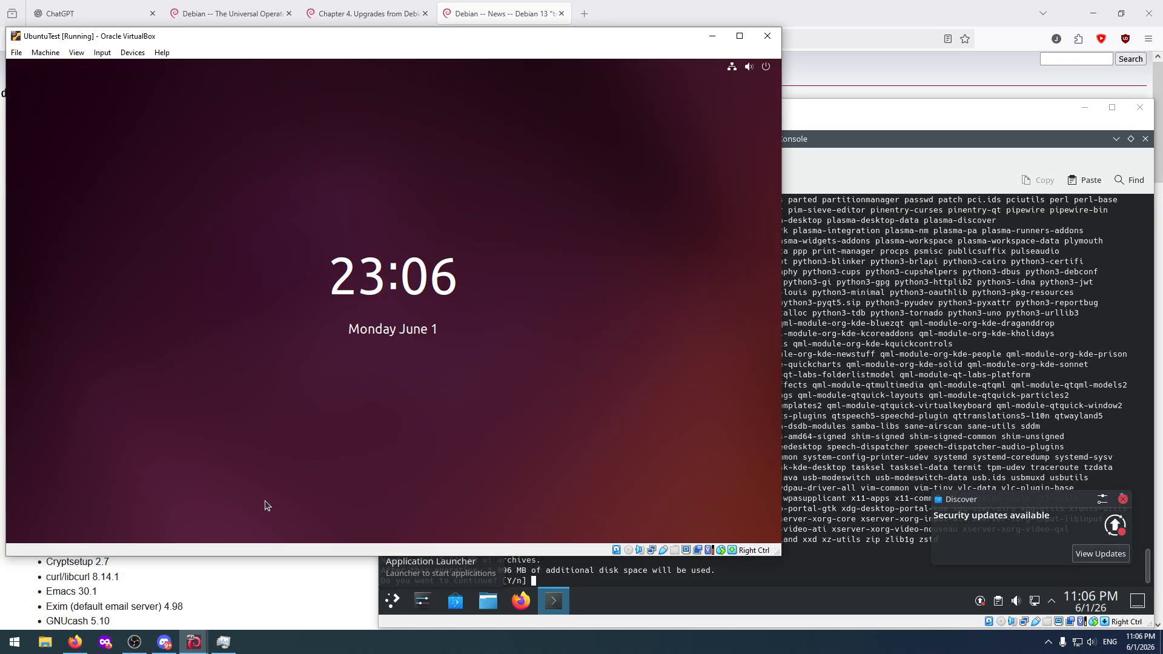
left_click(339, 380)
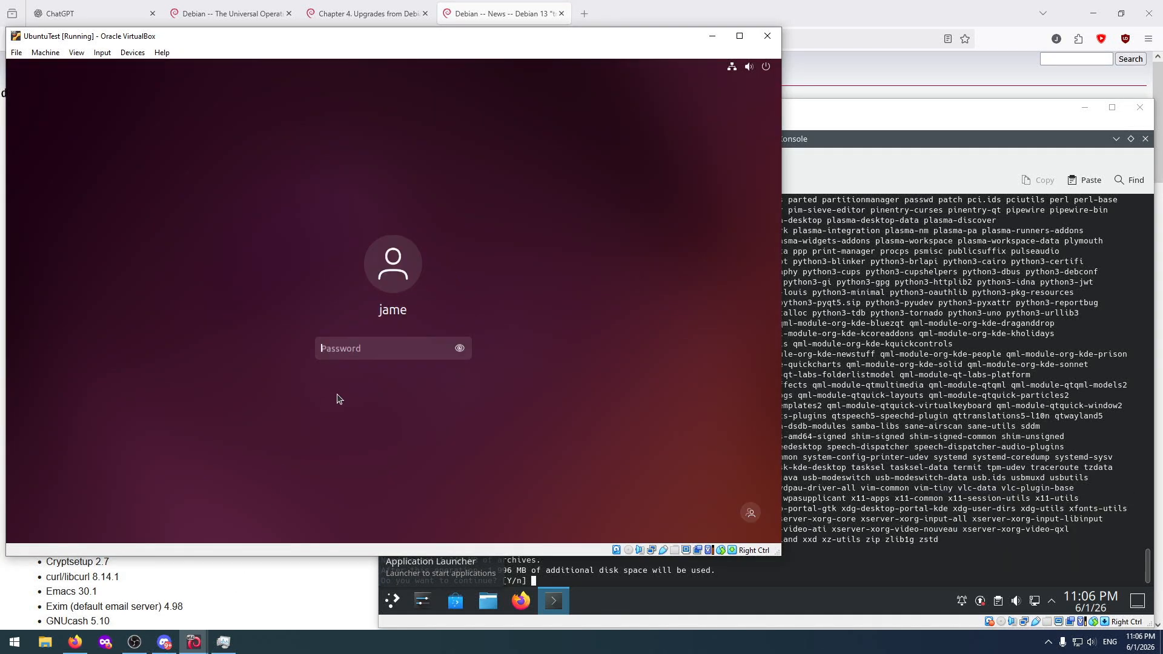
type("••••••••••")
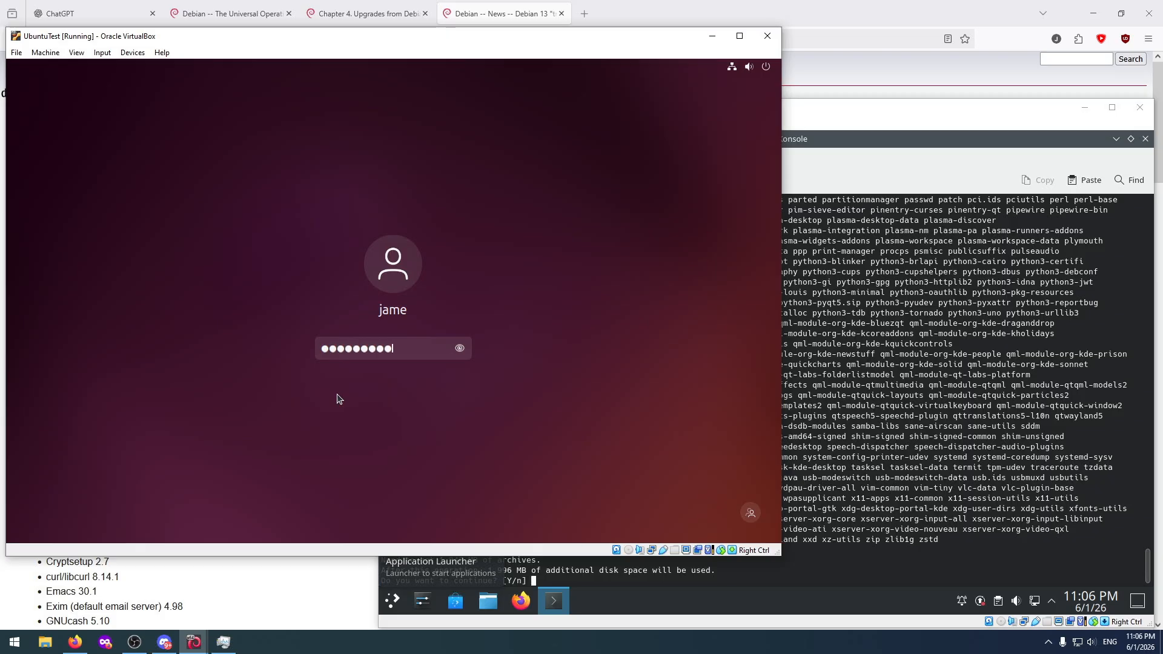
key("Return")
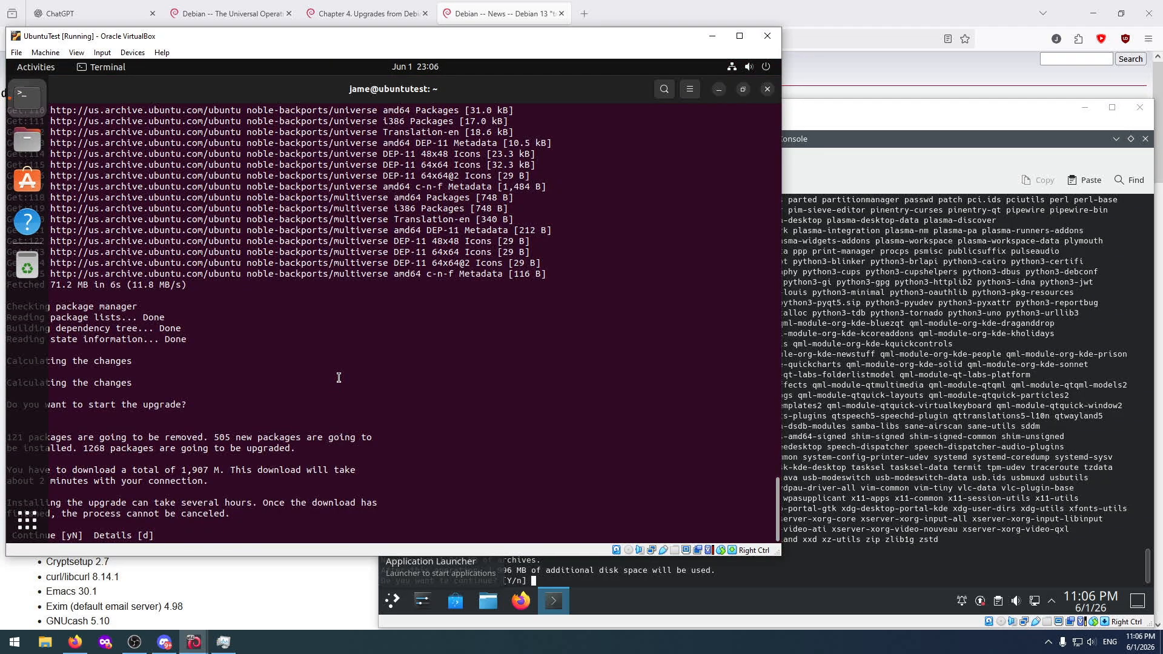
Restore the Ubuntu terminal to a smaller window and answer y to start the release upgrade.
left_click(743, 89)
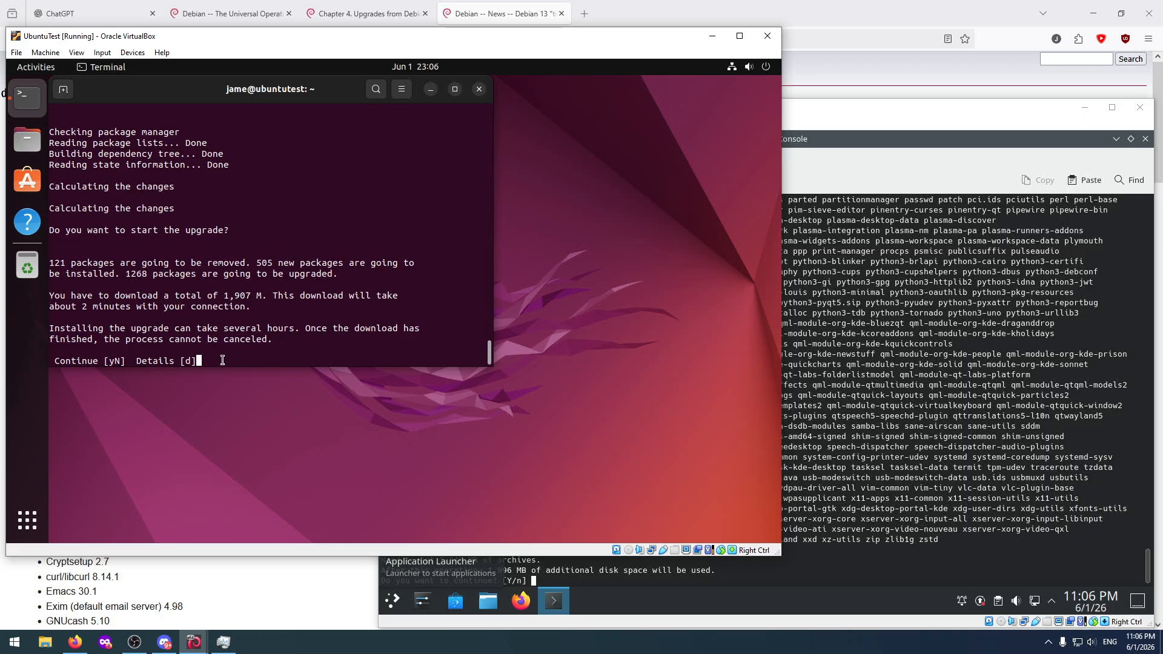
type("y")
key("Return")
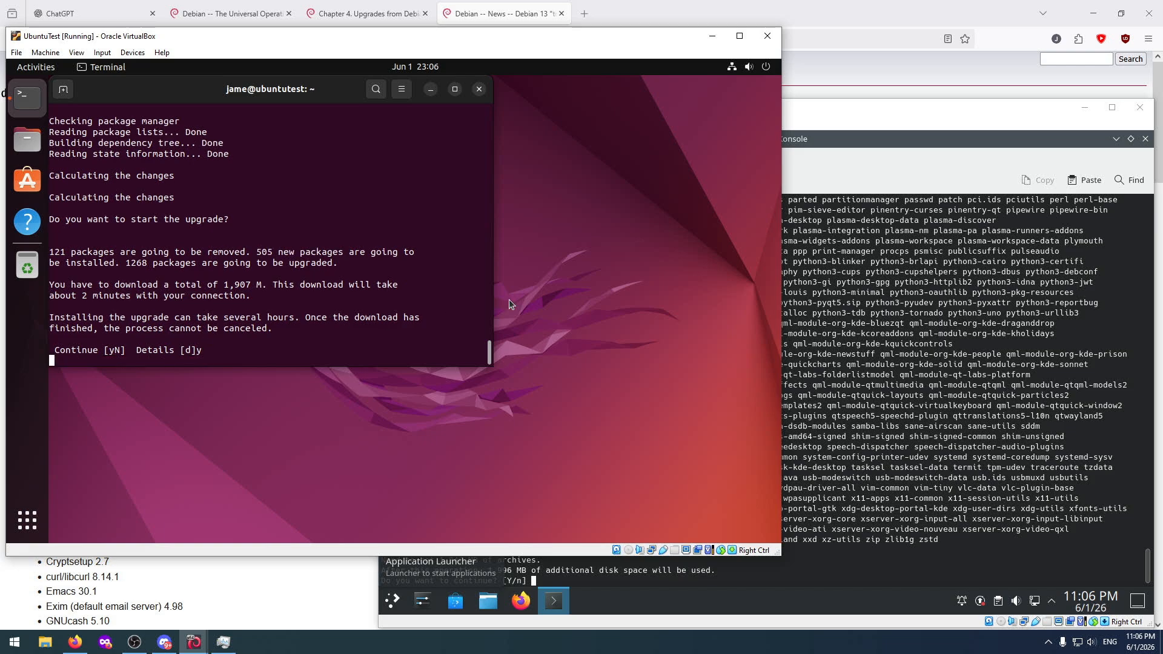
Answer y to Debian's full-upgrade in the DebianTest machine, and maximize the terminal in UbuntuTest.
left_click(875, 165)
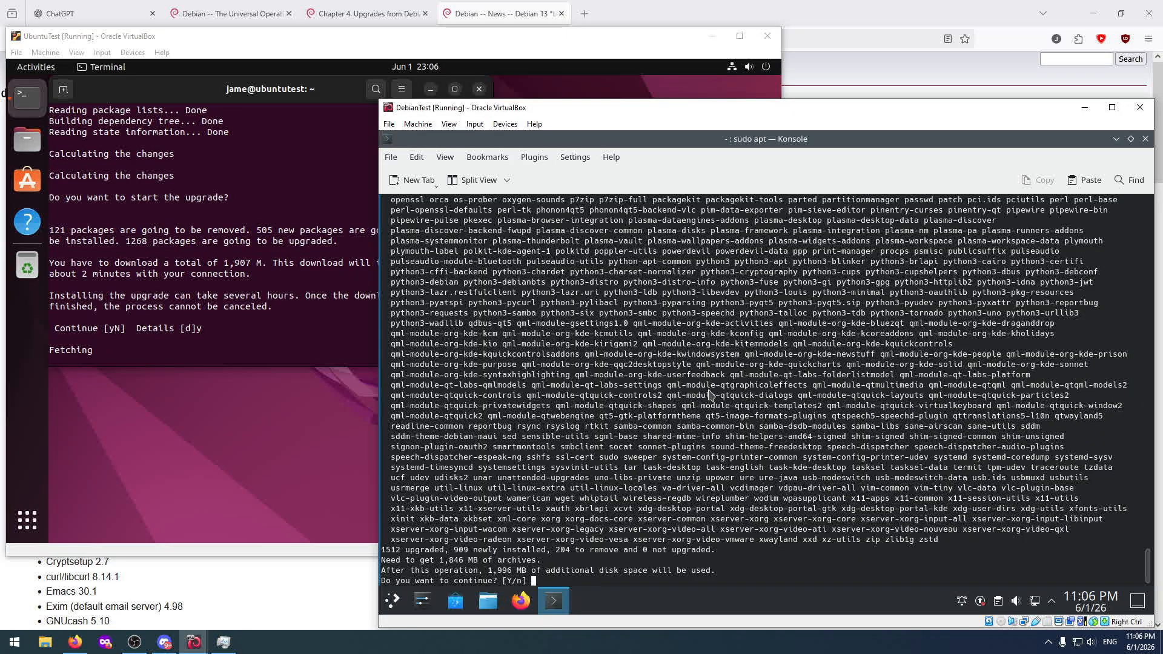
type("y")
key("Return")
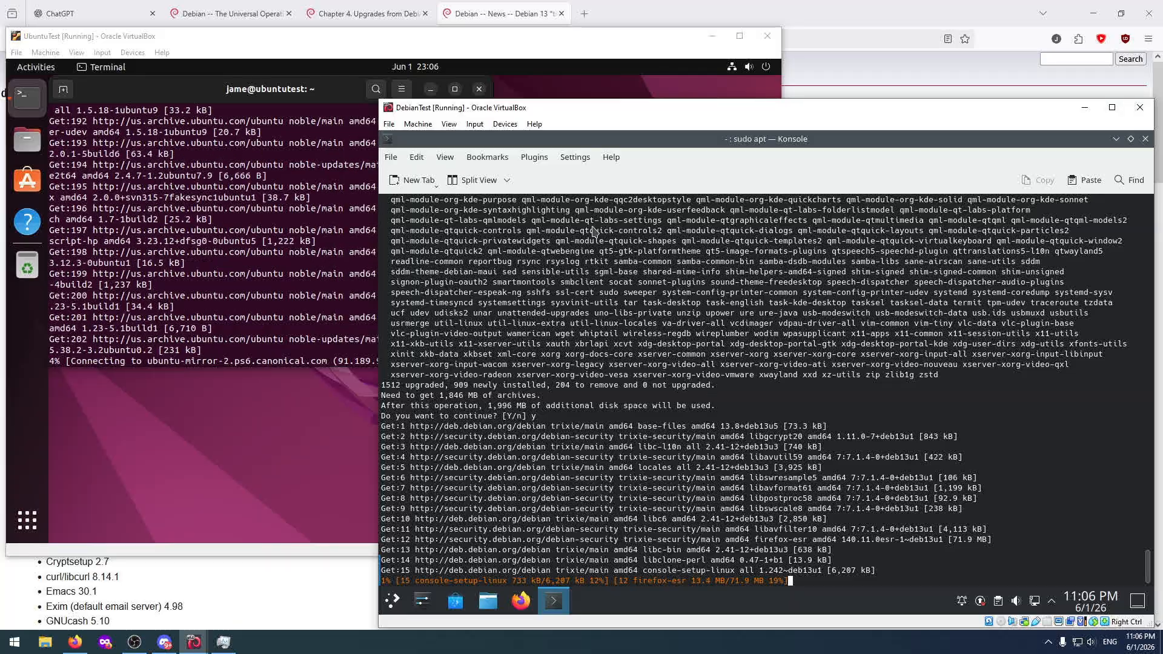
left_click(455, 89)
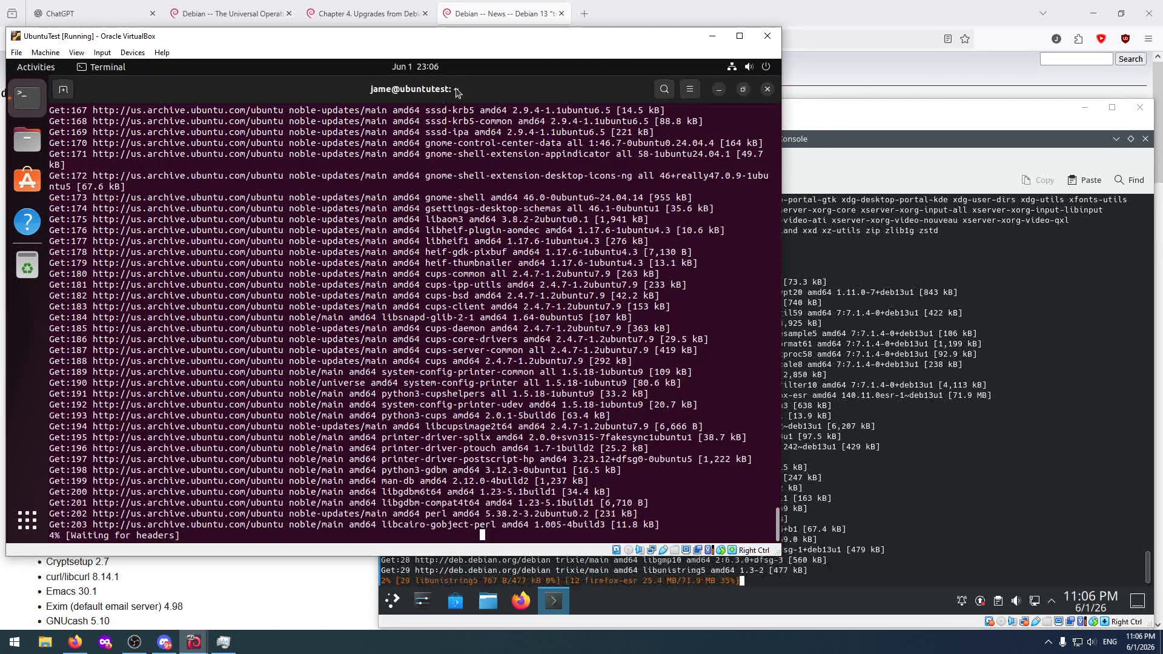
left_click(819, 161)
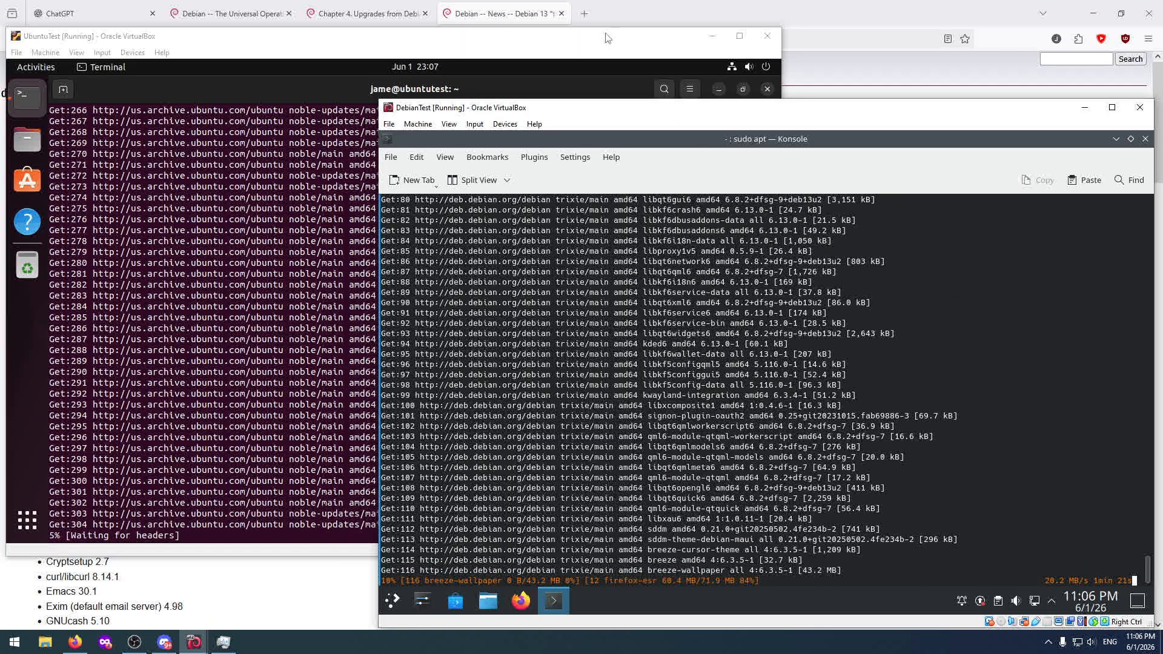
Search the web for "command to restart debian" in a new Firefox tab.
left_click(584, 14)
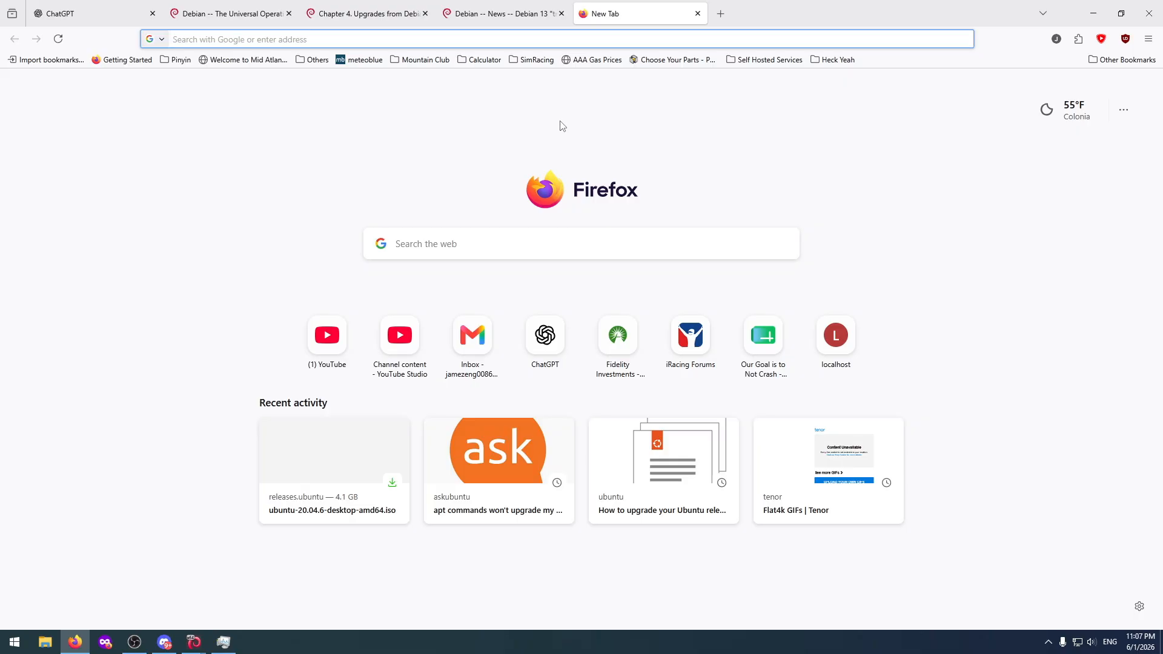
type("d")
key("BackSpace")
key("BackSpace")
type("comman")
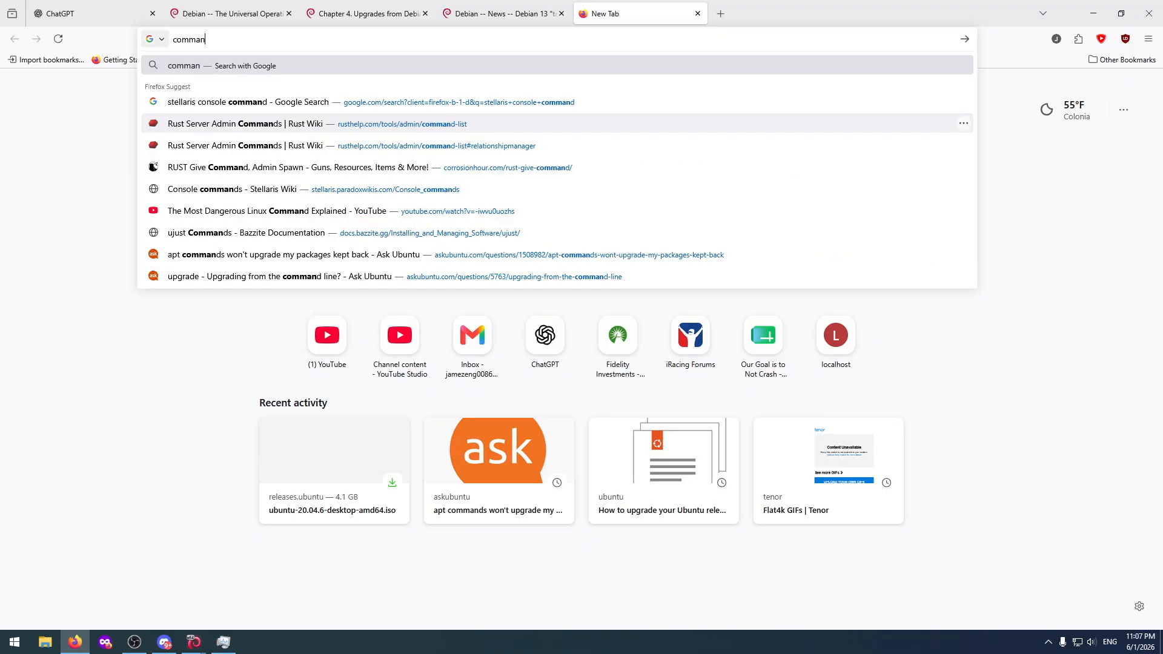
type("d to restart ")
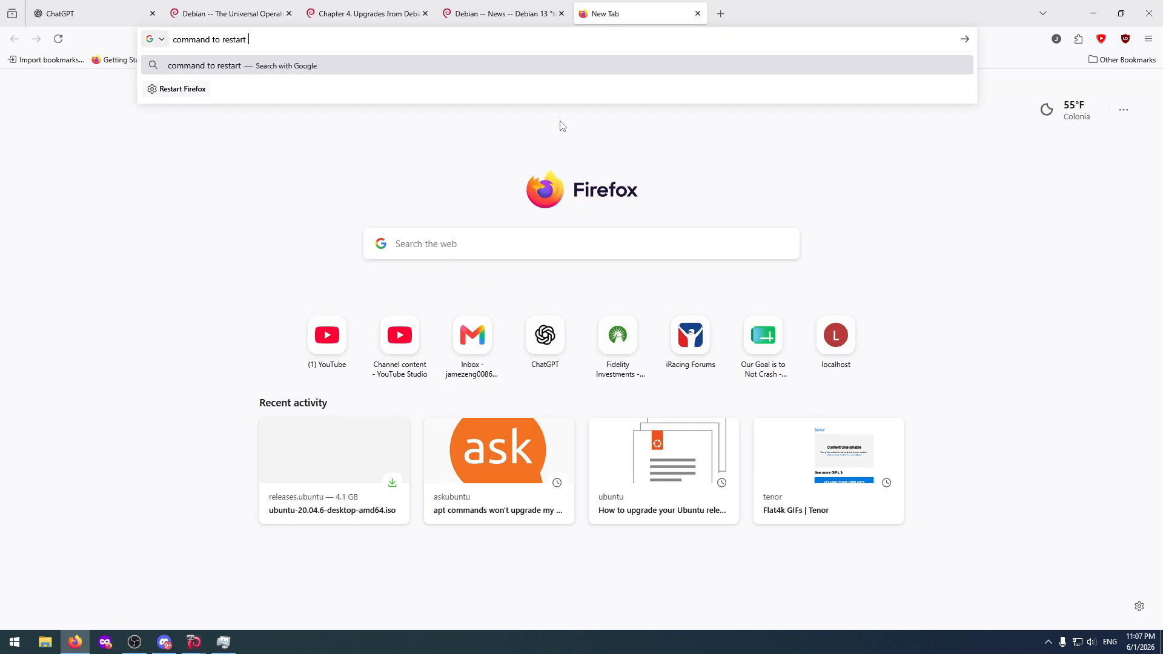
type("debian")
key("Return")
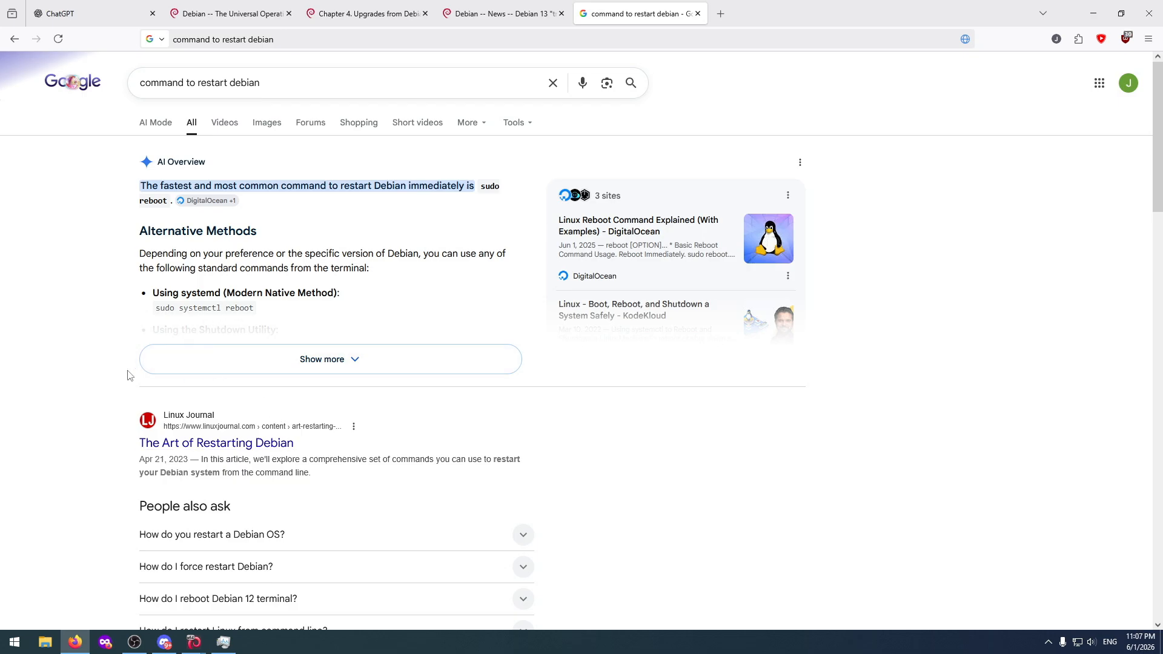
Expand the AI overview, open Debian's "8.1. Shutting down the system" page and highlight the command "systemctl reboot".
left_click(175, 364)
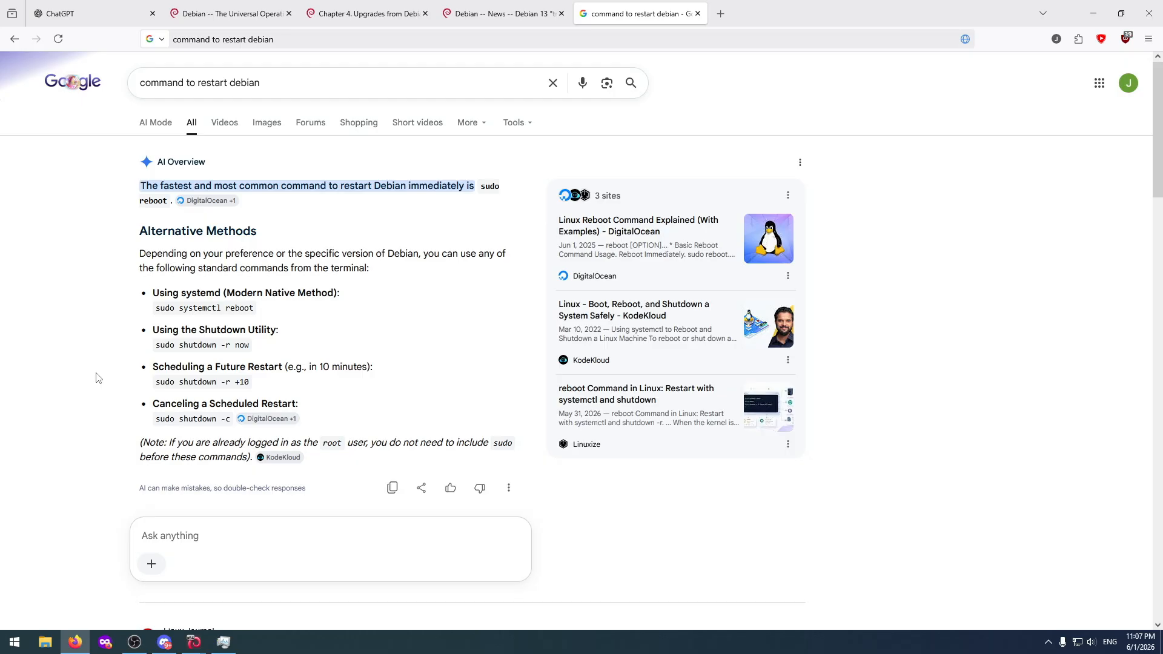
scroll(97, 378, "down", 6)
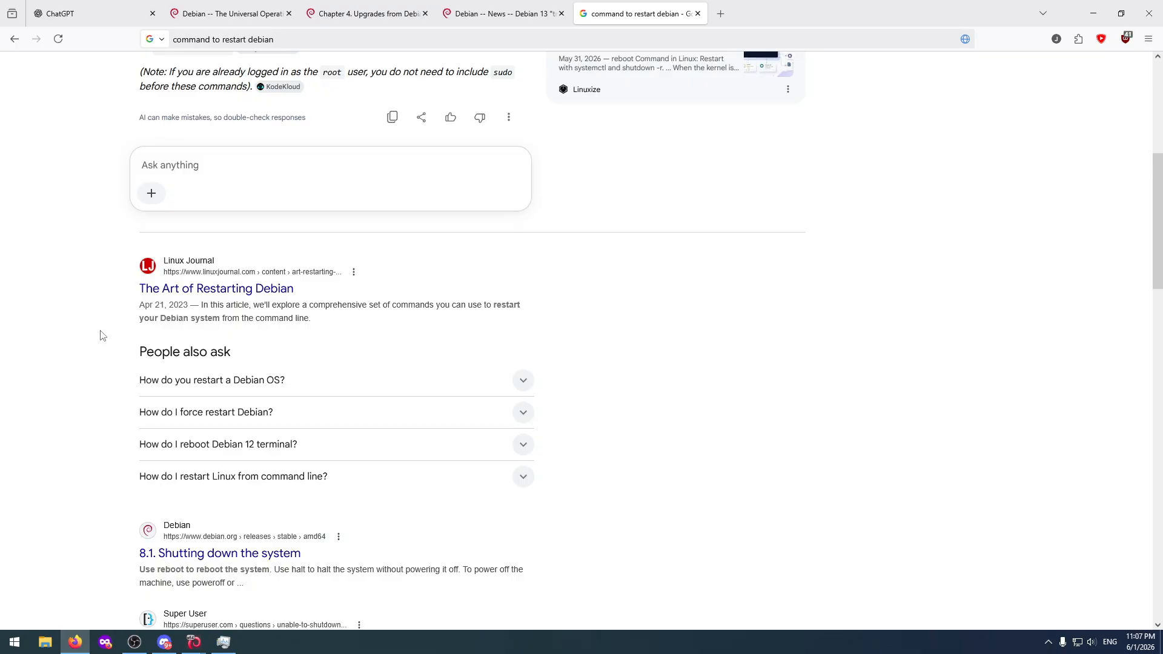
scroll(100, 335, "down", 3)
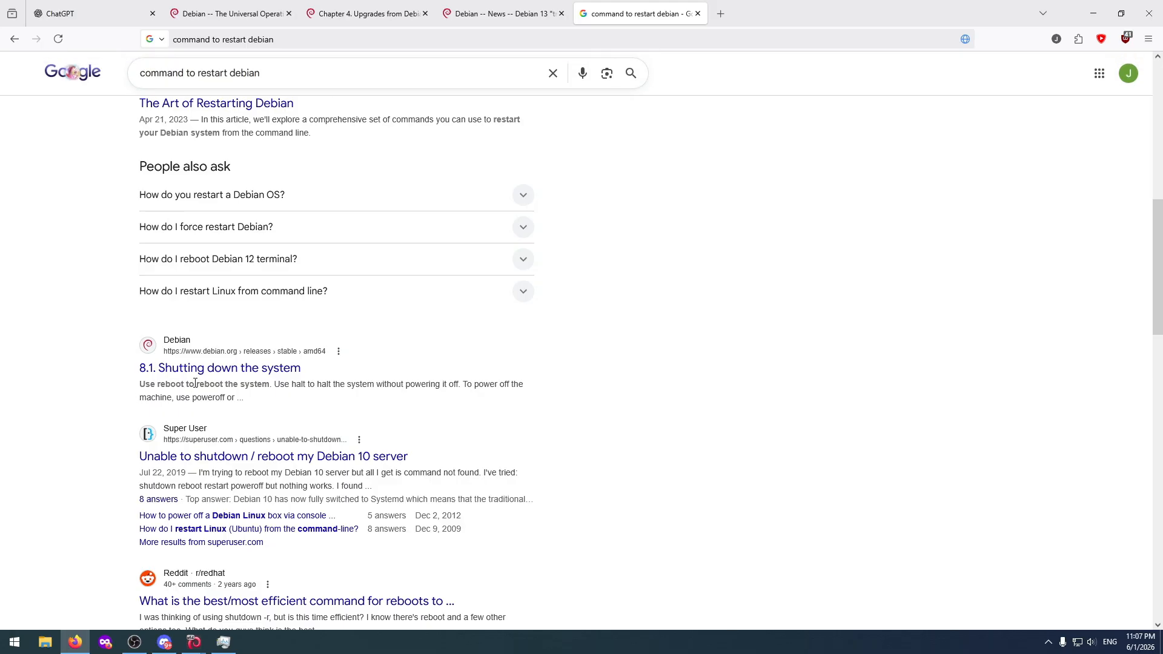
left_click(251, 369)
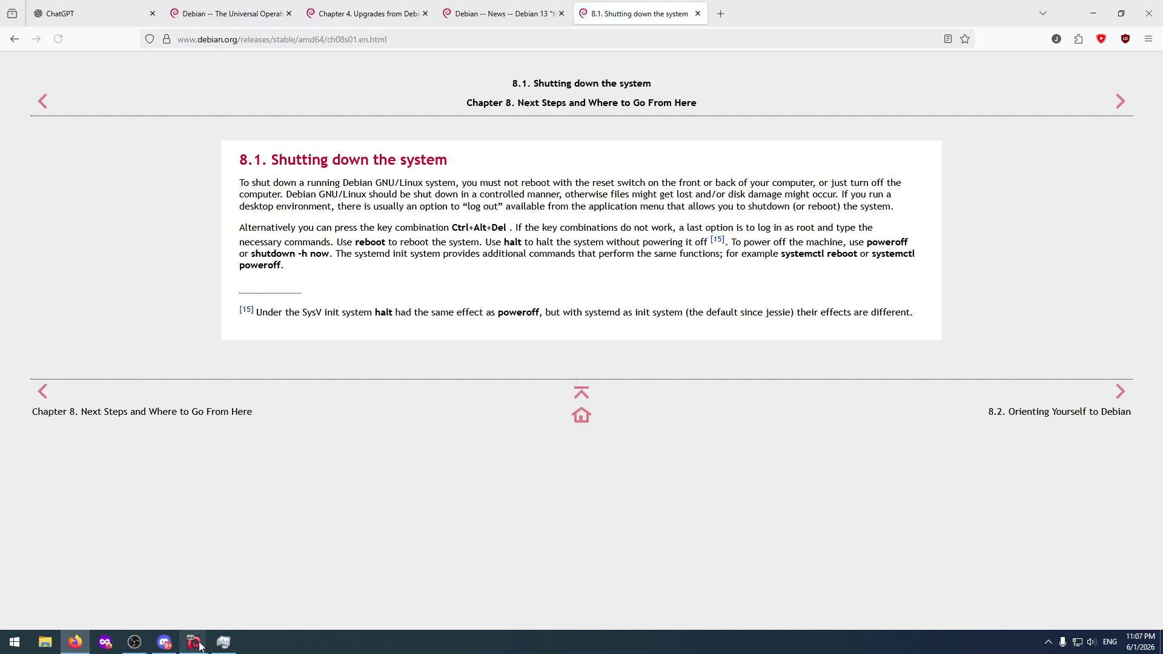
mouse_move(200, 646)
left_click_drag(858, 255, 783, 255)
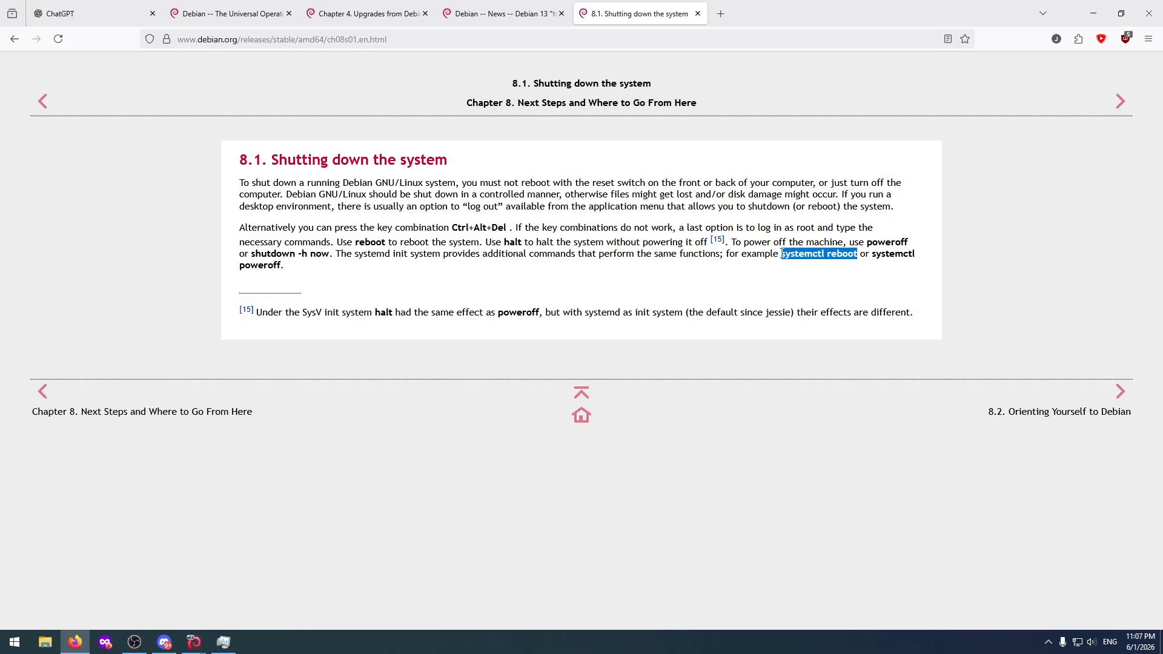
Bring the DebianTest and UbuntuTest windows back up to check both upgrades' progress.
left_click(154, 589)
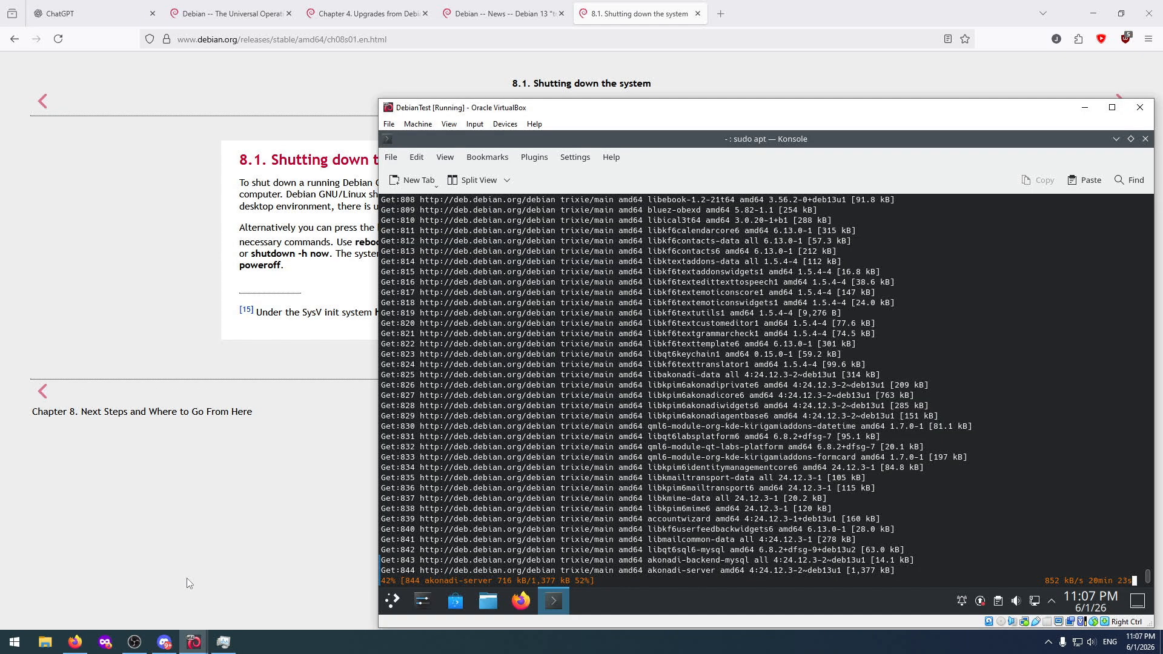
left_click(251, 586)
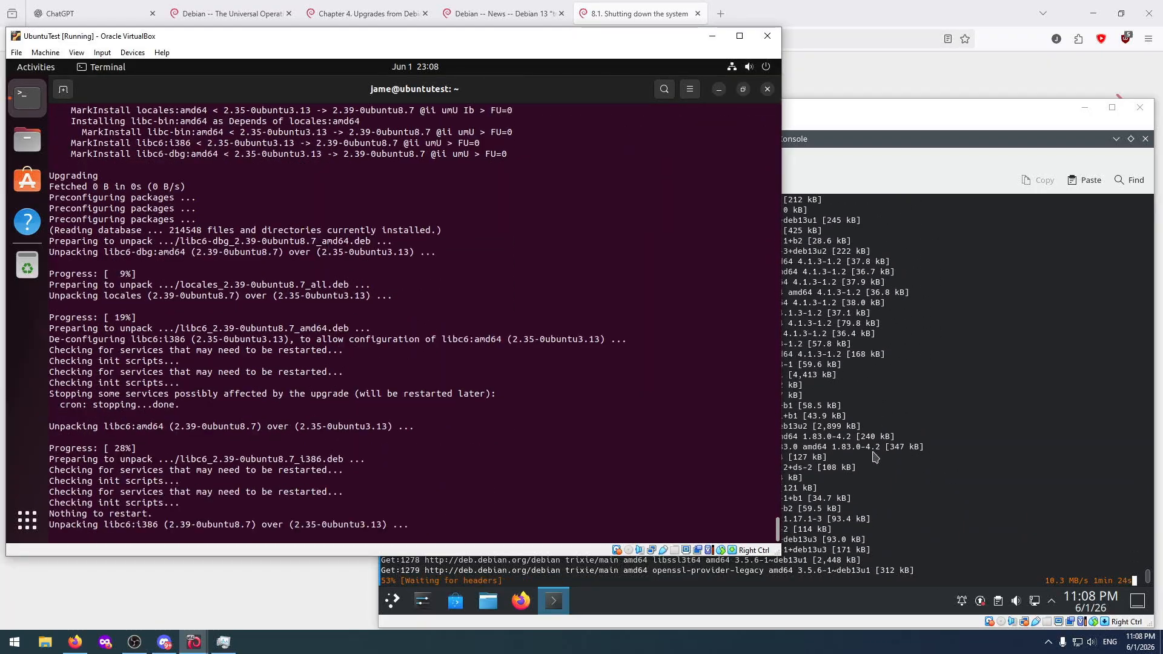
left_click(874, 458)
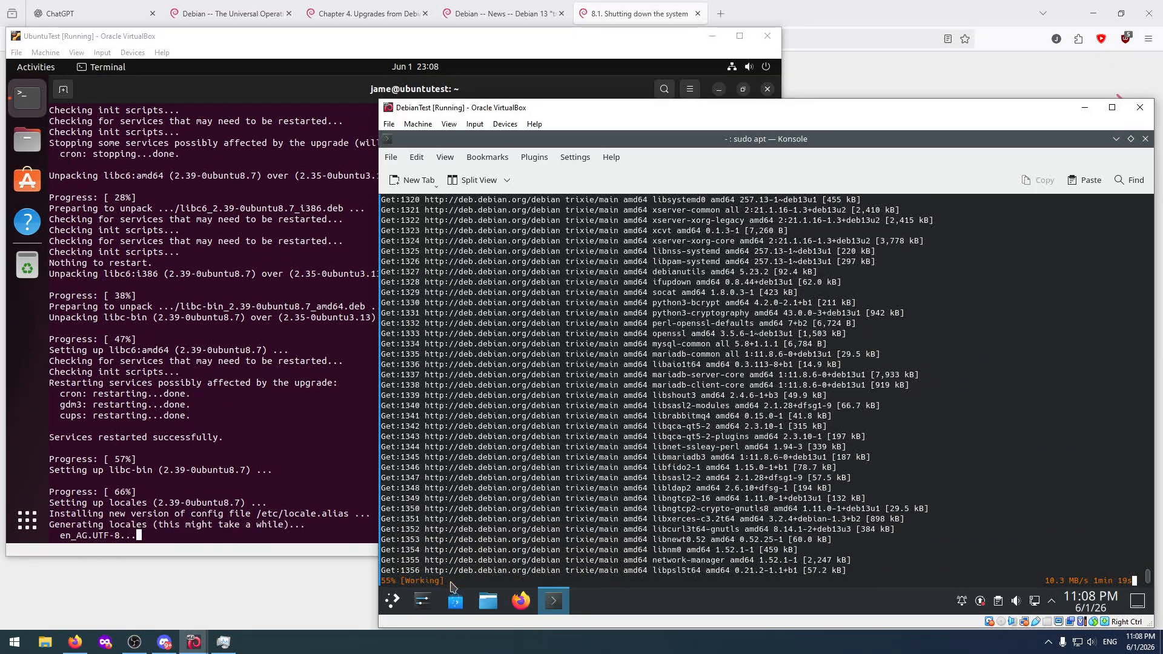
Browse the full list of installed applications in Debian's application launcher, and close the launcher.
left_click(394, 603)
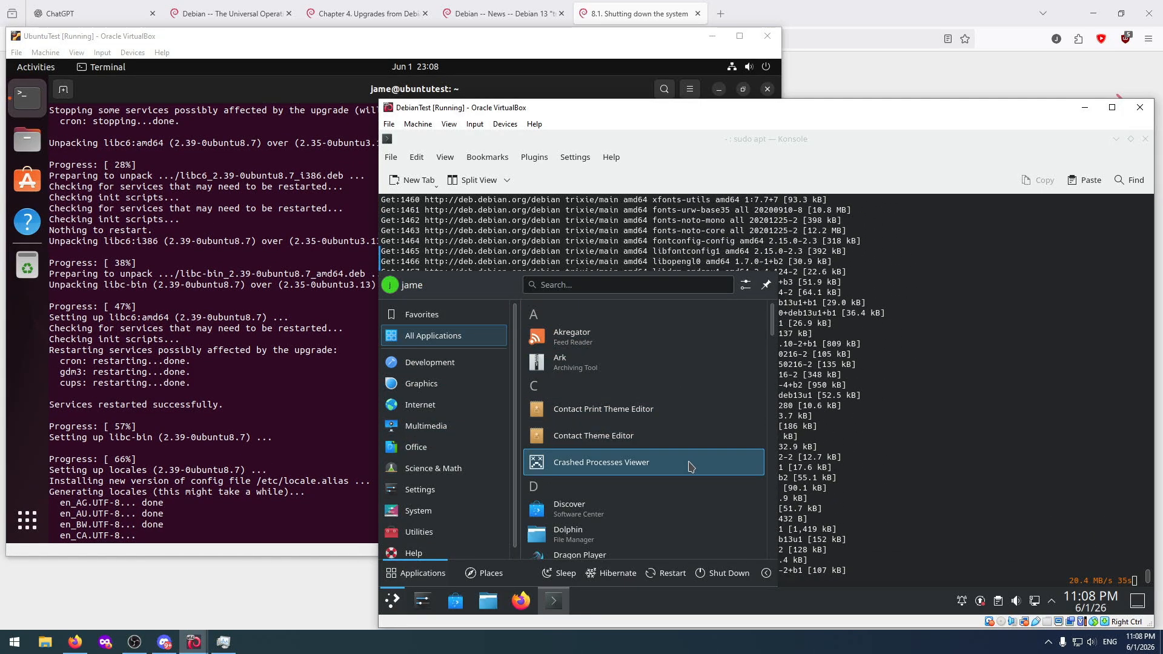
scroll(691, 463, "down", 1)
scroll(690, 463, "down", 5)
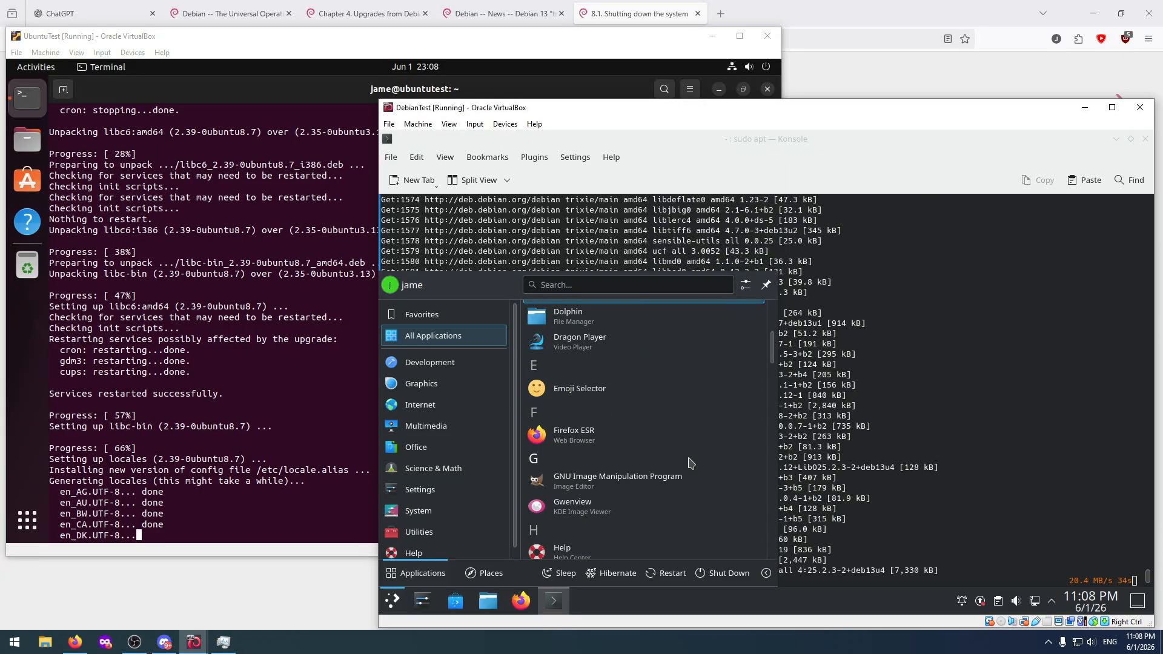
scroll(706, 447, "down", 8)
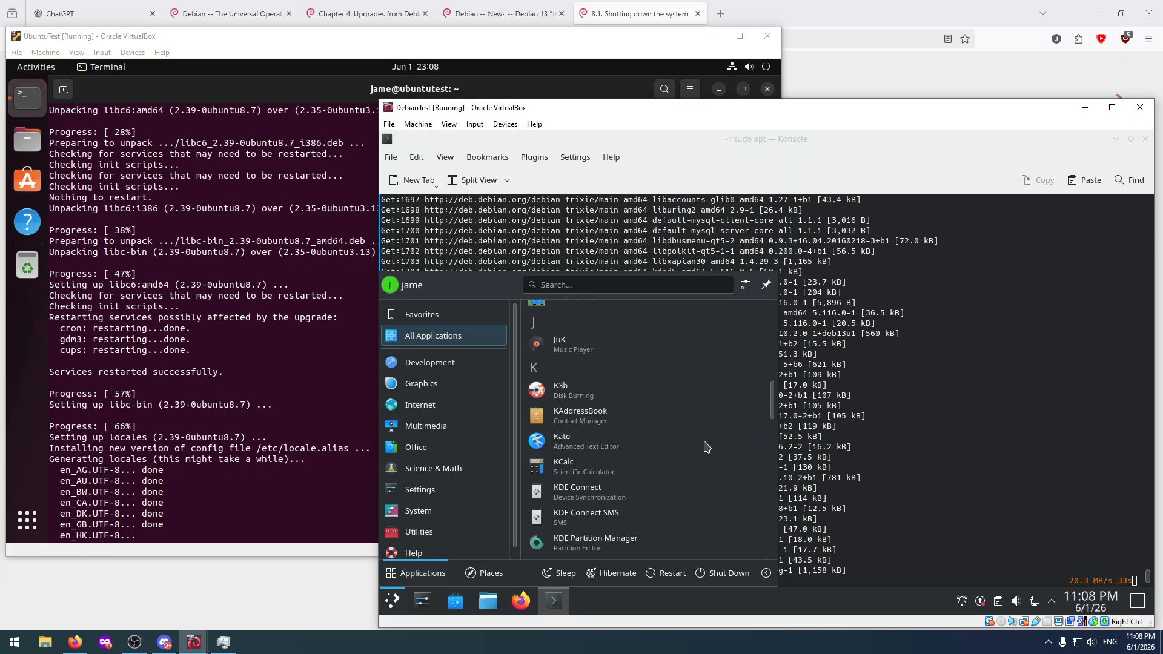
scroll(706, 447, "down", 8)
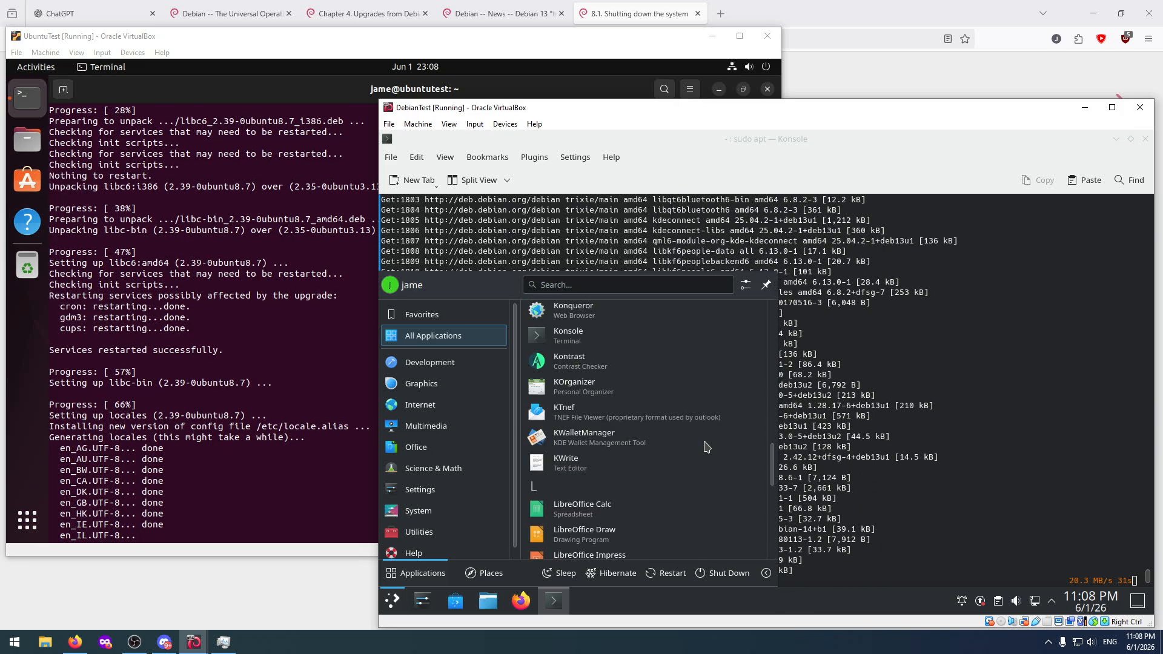
scroll(706, 447, "down", 3)
scroll(705, 447, "up", 3)
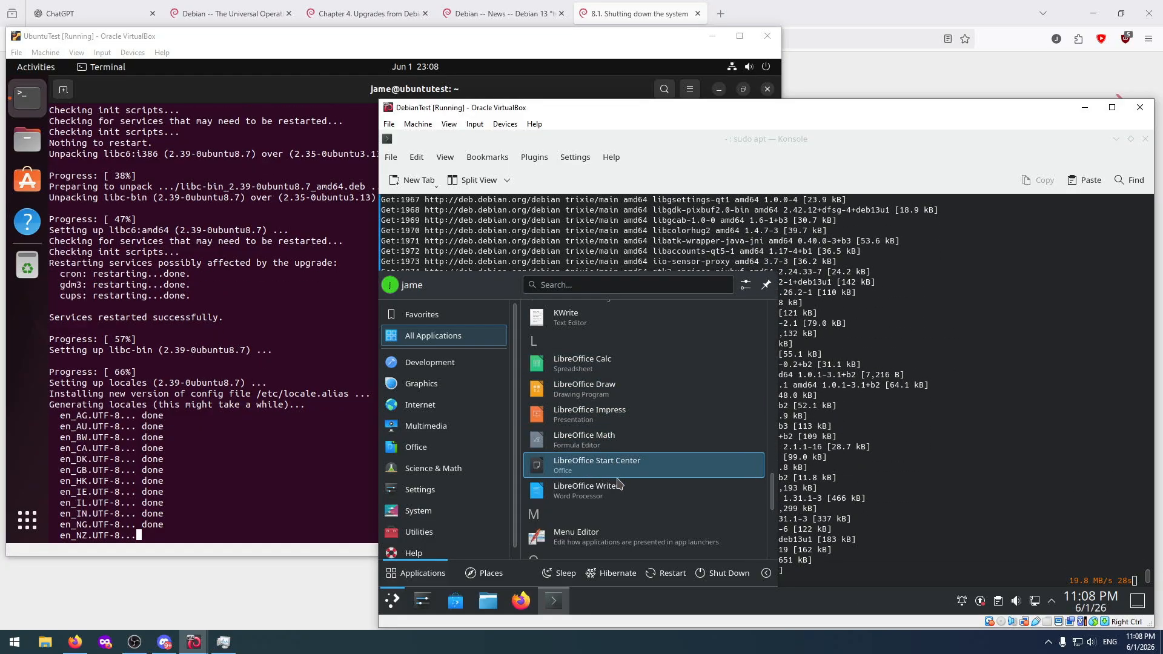
scroll(624, 478, "down", 2)
scroll(624, 479, "down", 6)
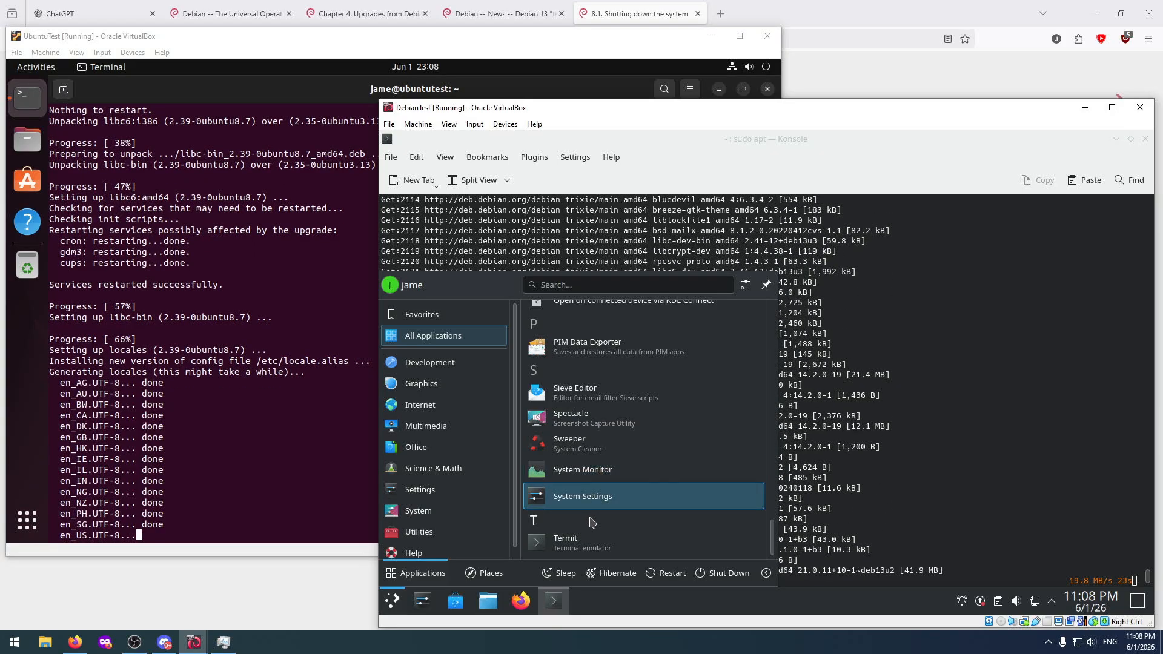
scroll(594, 479, "up", 10)
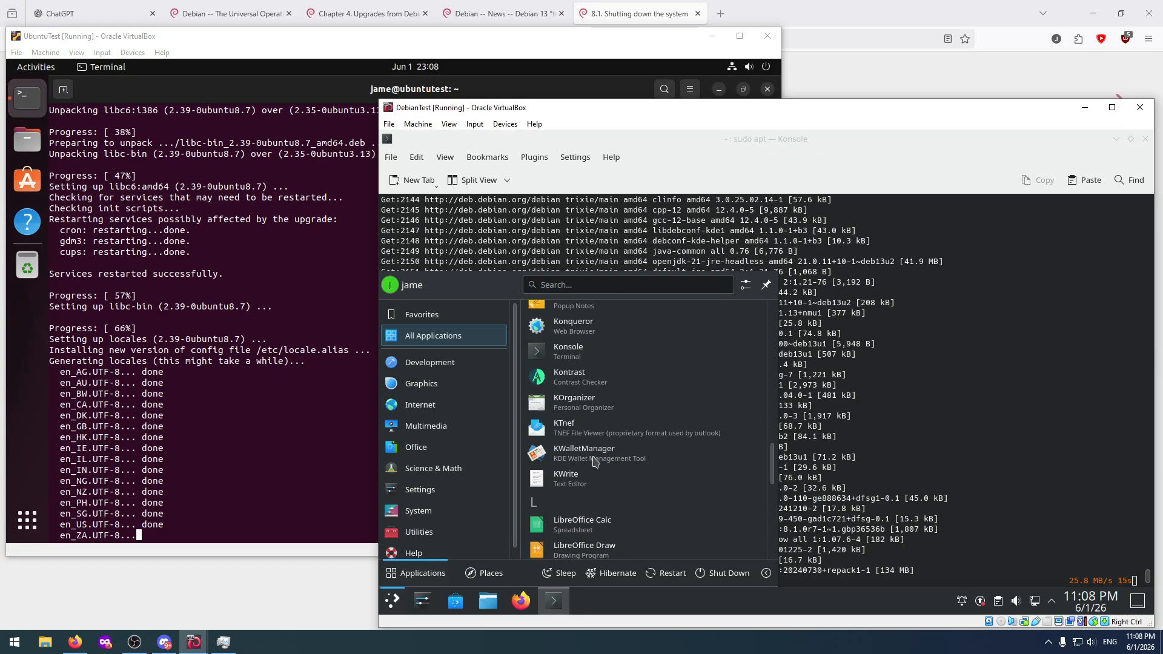
scroll(593, 462, "up", 4)
scroll(593, 462, "up", 3)
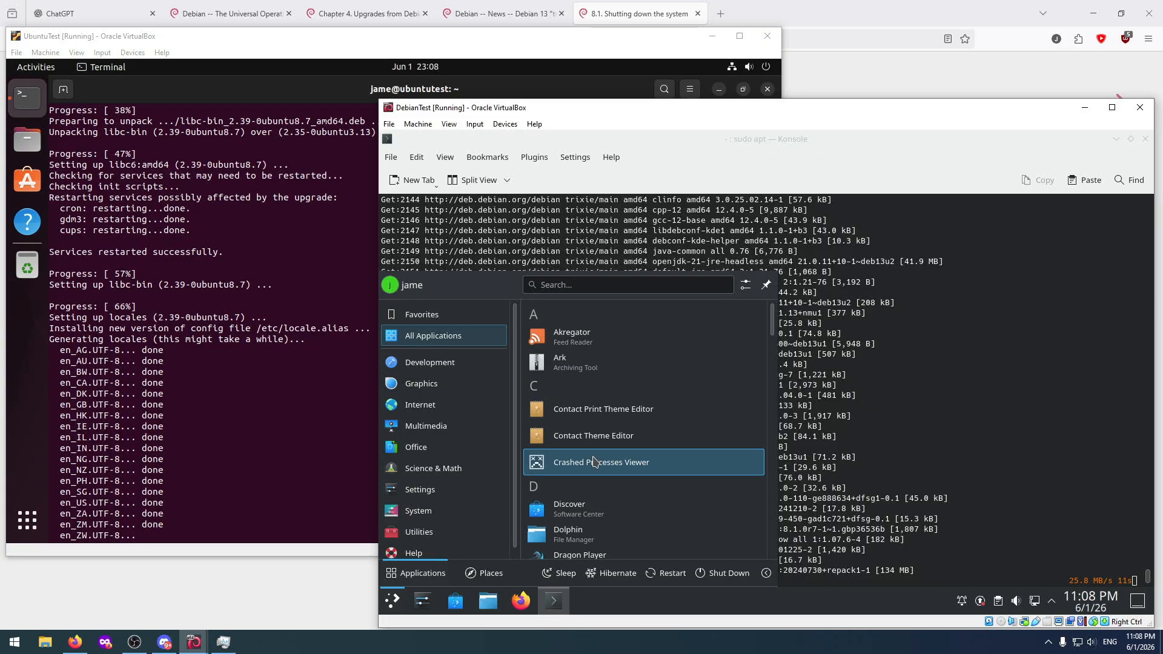
left_click(913, 354)
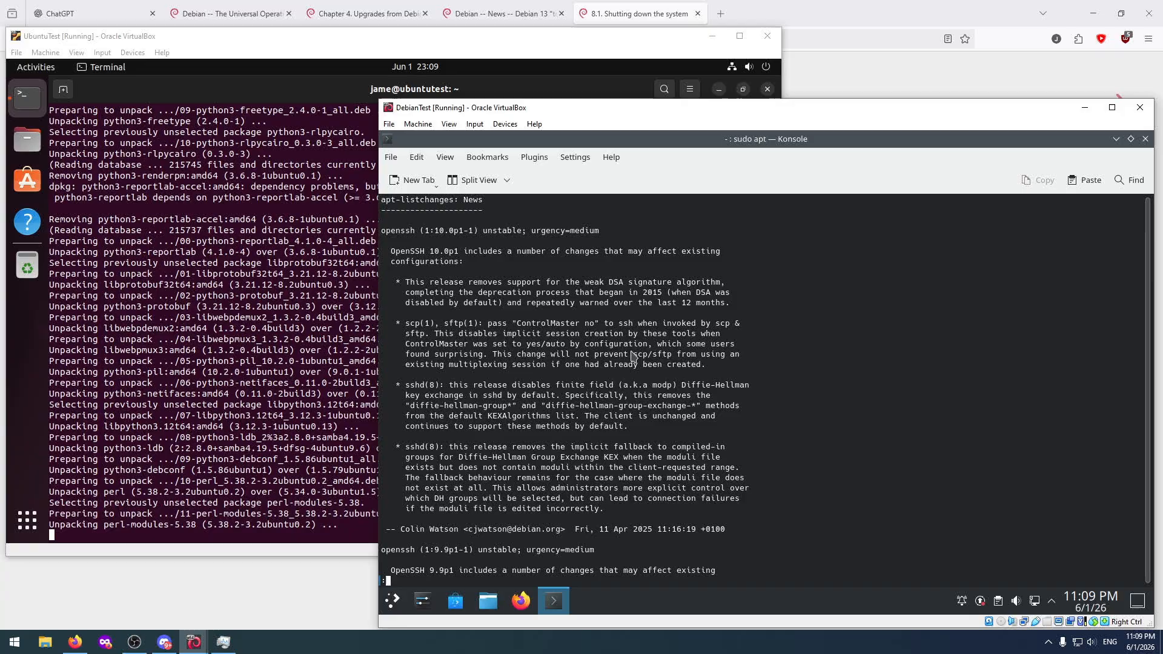
Quit the apt-listchanges news so Debian's upgrade continues, and review the package installation output.
key("q")
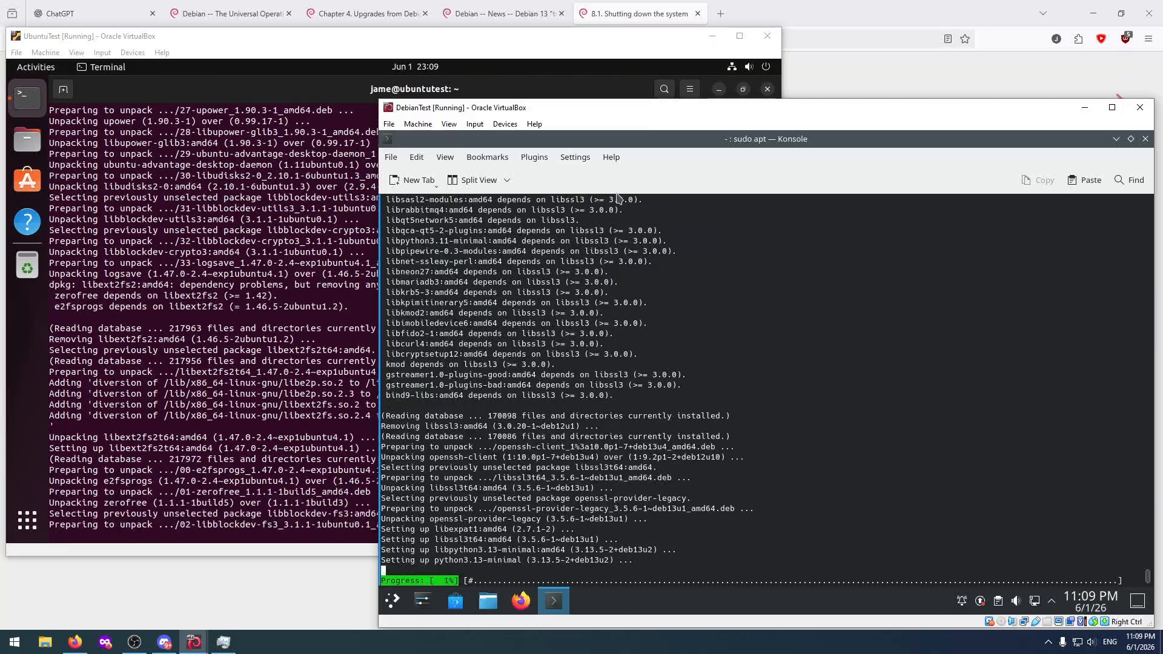
scroll(539, 285, "up", 10)
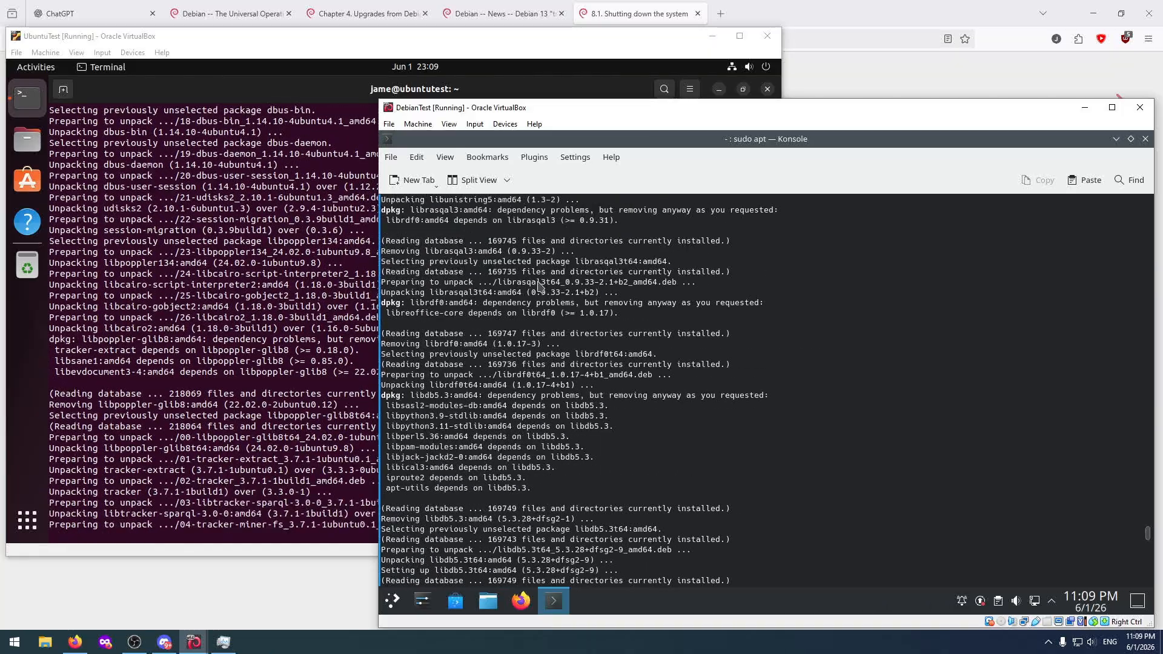
scroll(540, 285, "down", 5)
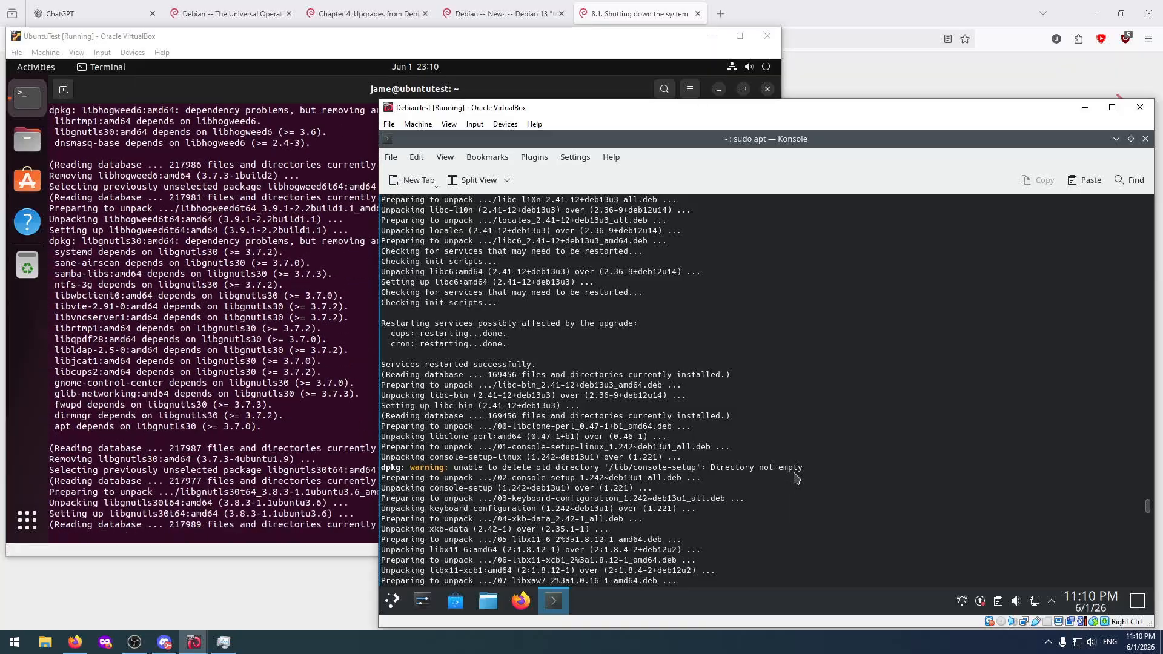
scroll(690, 477, "down", 17)
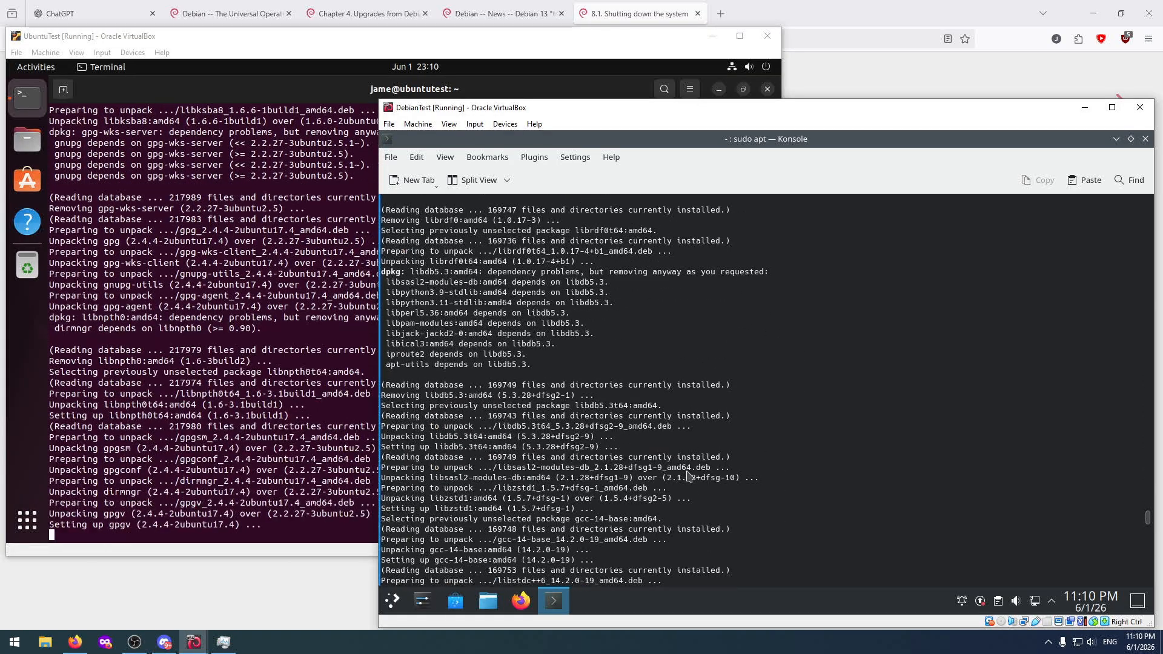
Follow the latest Debian upgrade output, check UbuntuTest's package setup progress, and return to the DebianTest window.
left_click_drag(1149, 512, 1148, 578)
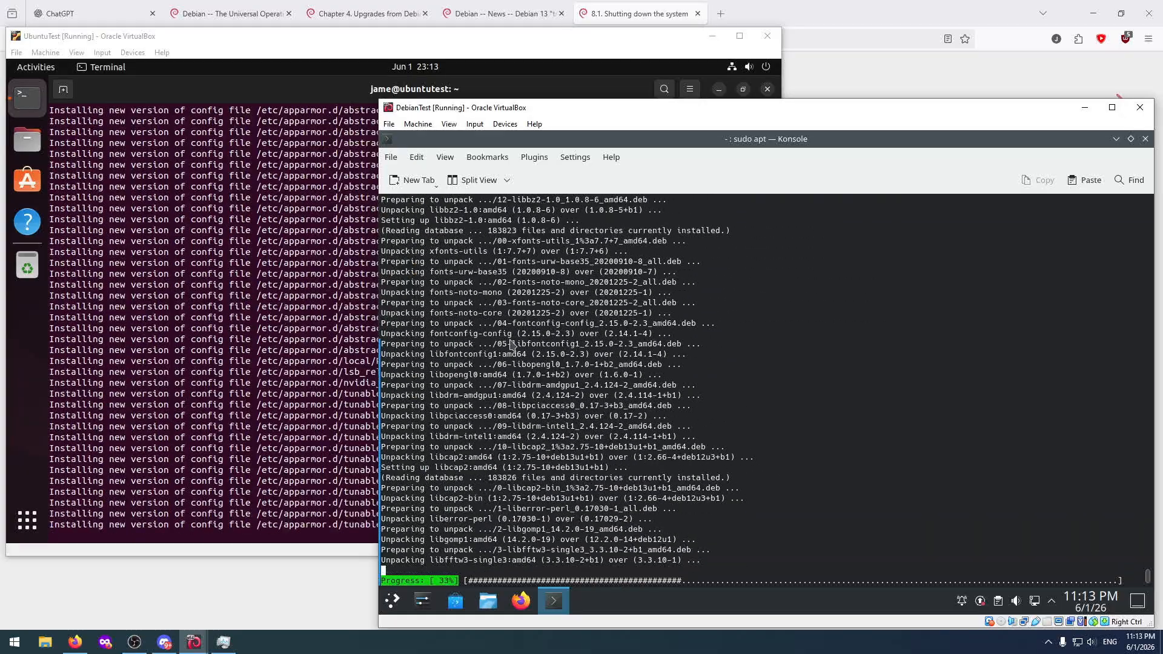
left_click(177, 385)
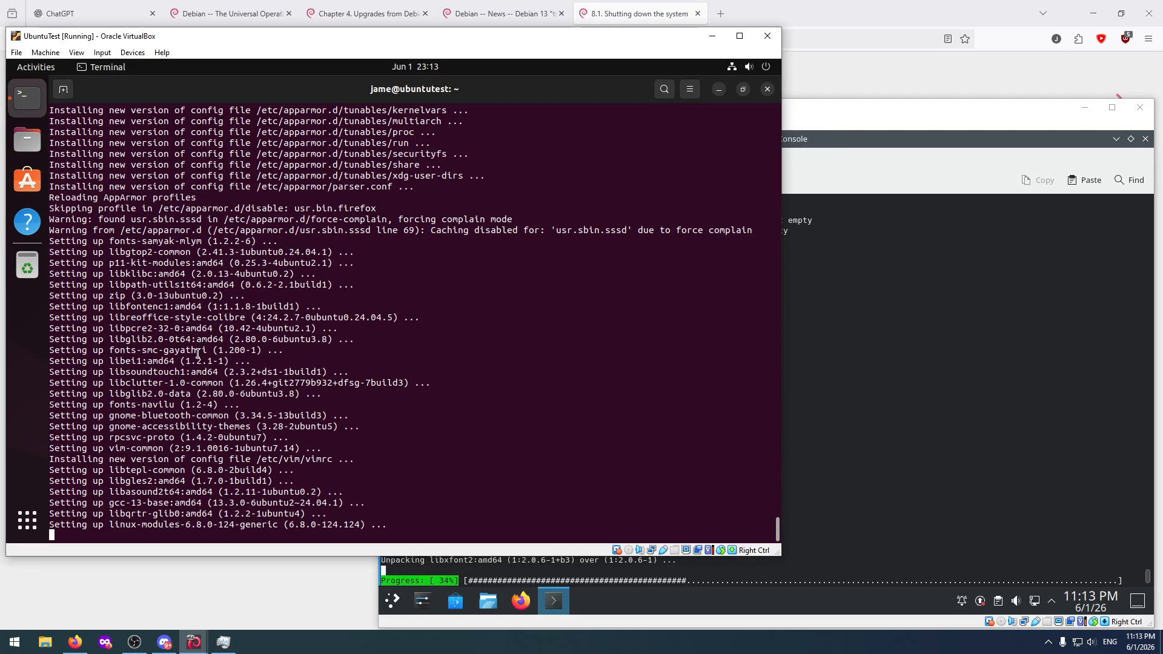
left_click(846, 162)
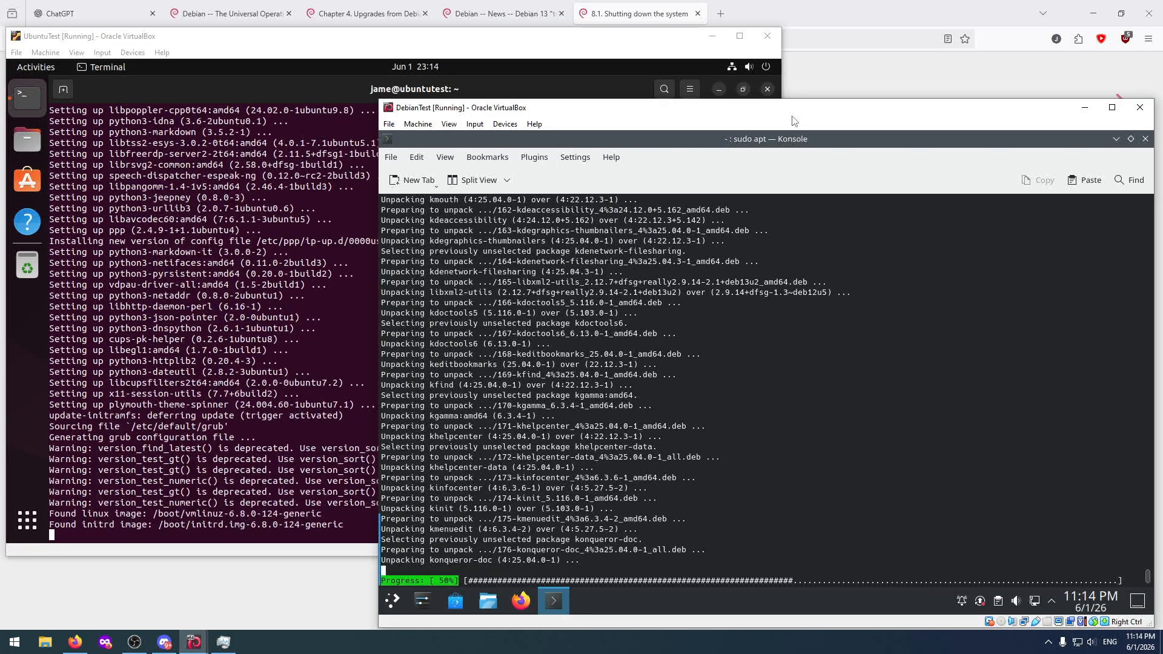
Browse Ubuntu's installed applications, including the Utilities folder, and return to the upgrade terminal.
left_click(24, 535)
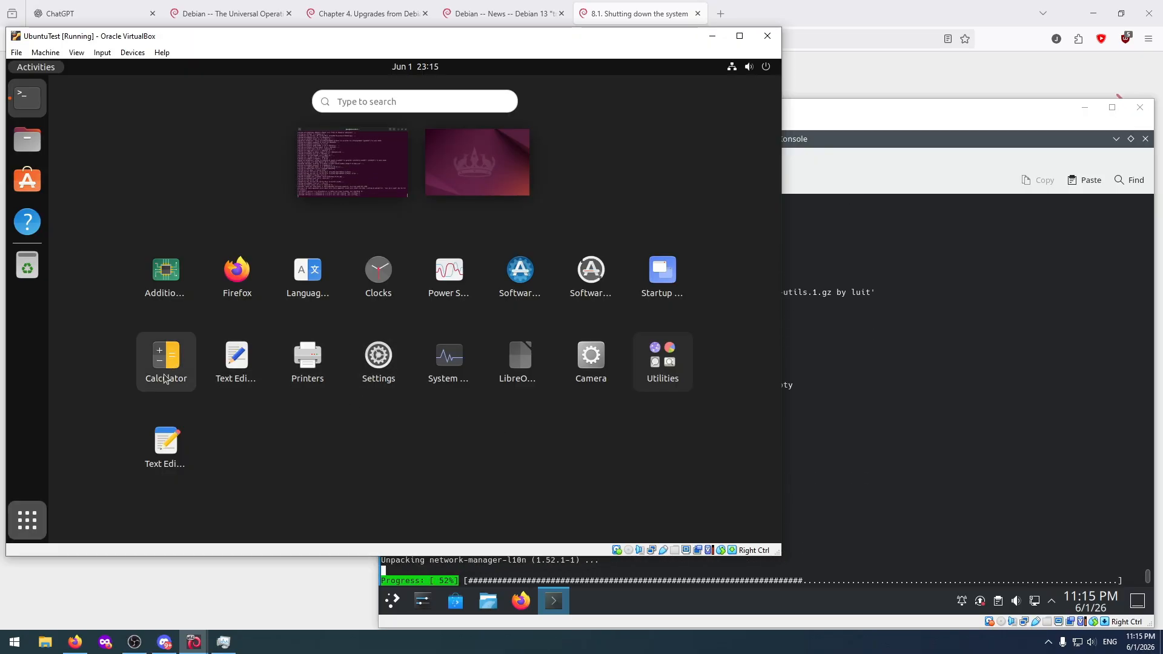
left_click(678, 361)
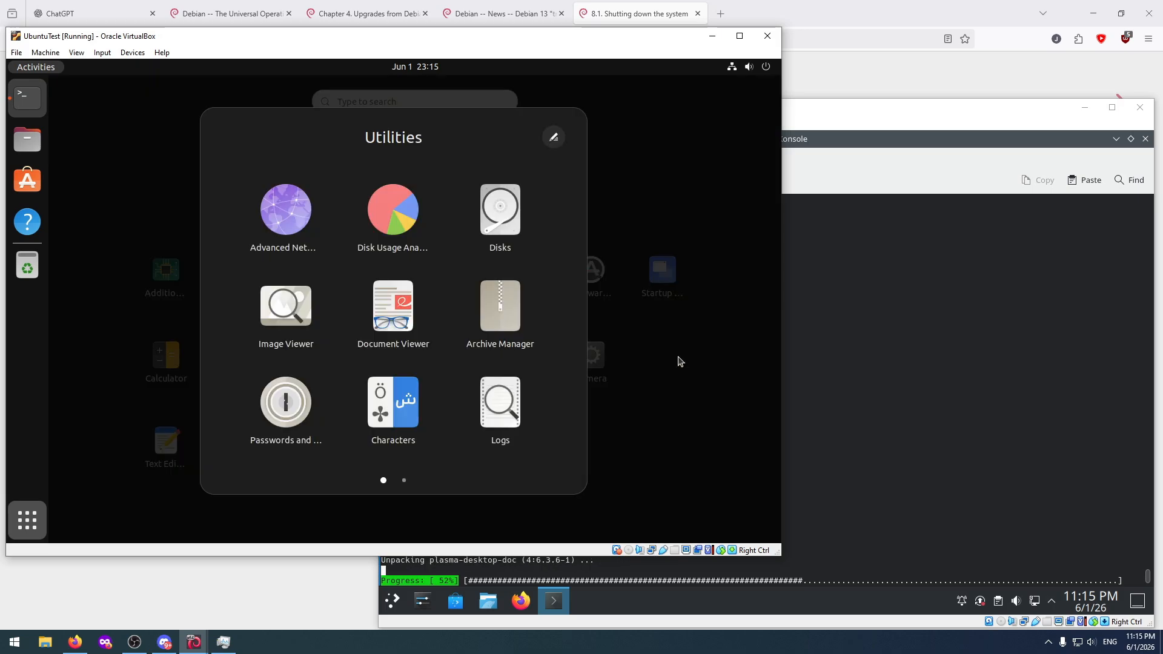
scroll(527, 360, "down", 1)
scroll(528, 360, "up", 1)
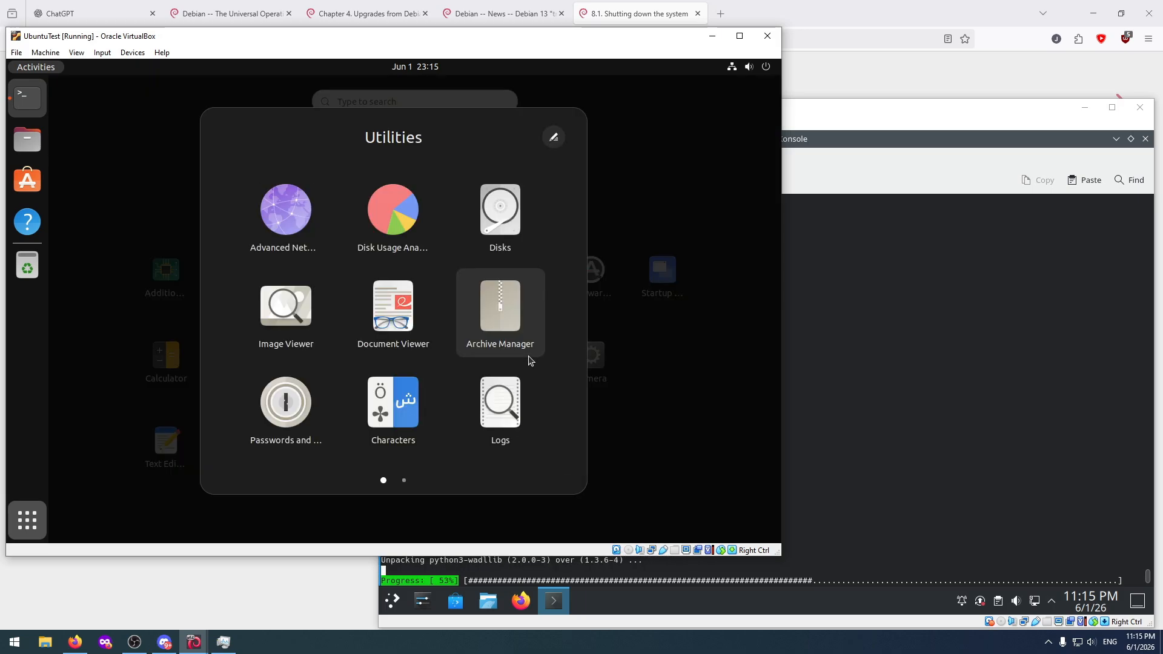
left_click(646, 444)
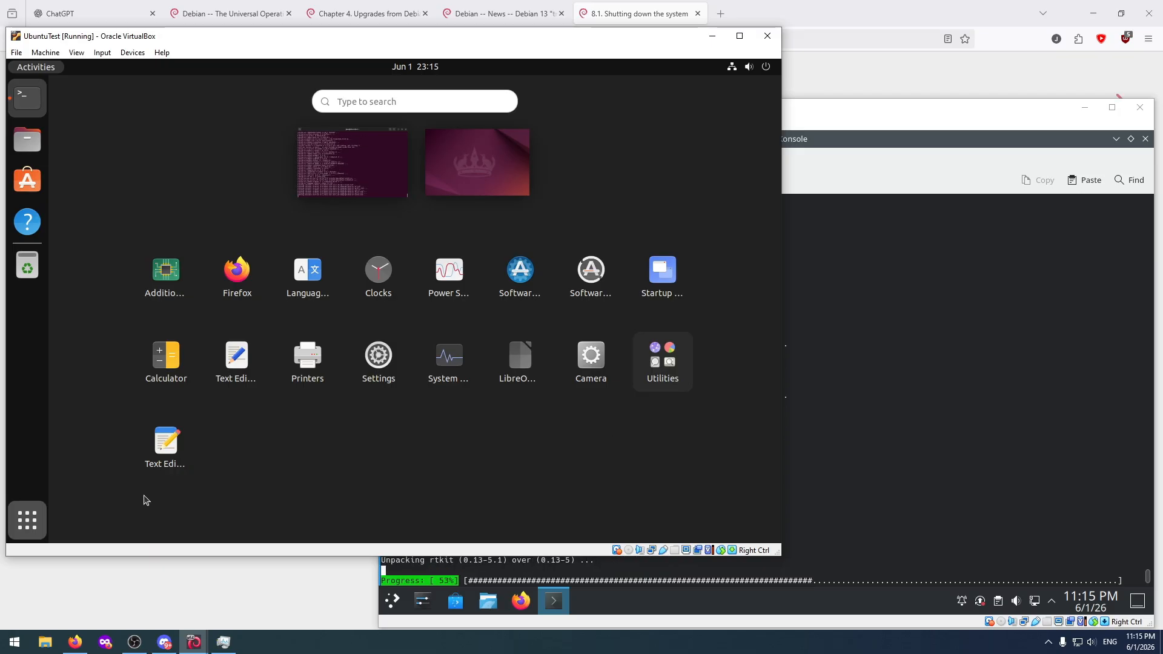
left_click(34, 522)
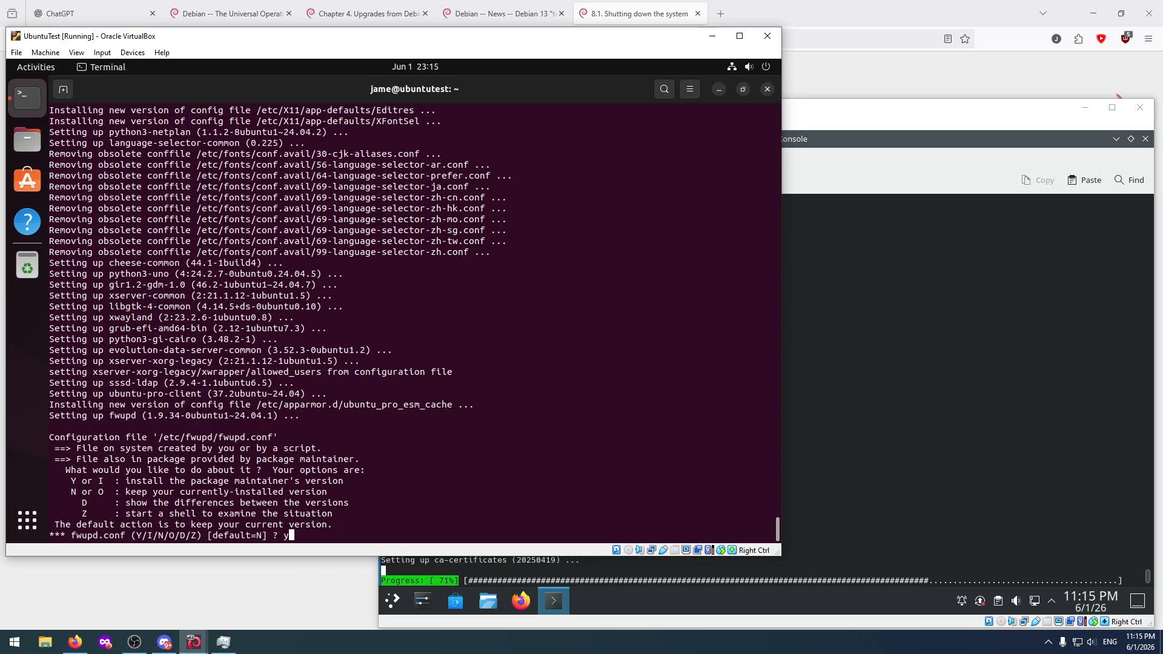
Install the package maintainer's version of /etc/fwupd/fwupd.conf in Ubuntu's upgrade, and bring the DebianTest window forward.
key("Return")
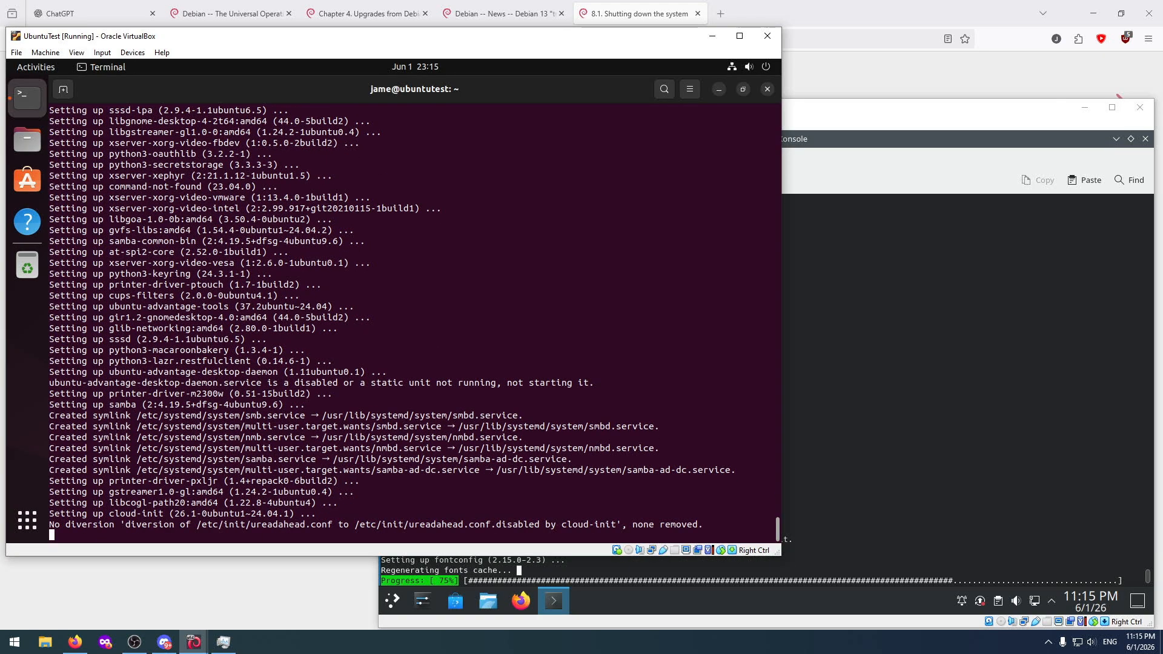
left_click(917, 417)
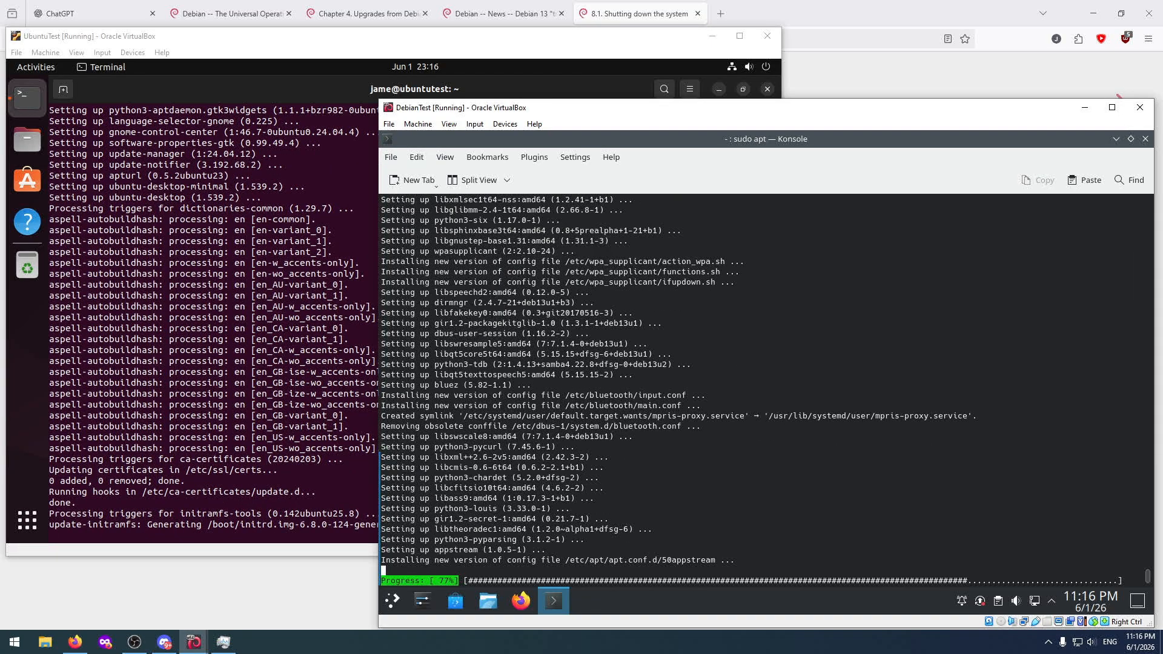
Switch to Firefox and search the web for "how do i check ubuntu version".
left_click(630, 13)
left_click(611, 37)
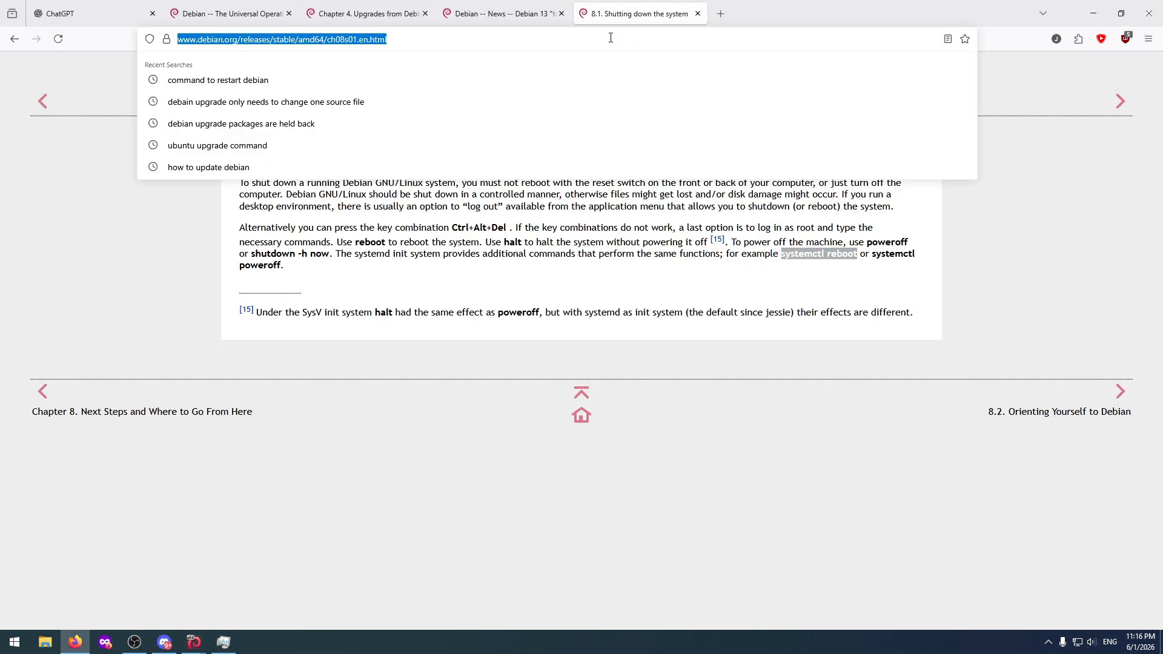
type("how do ")
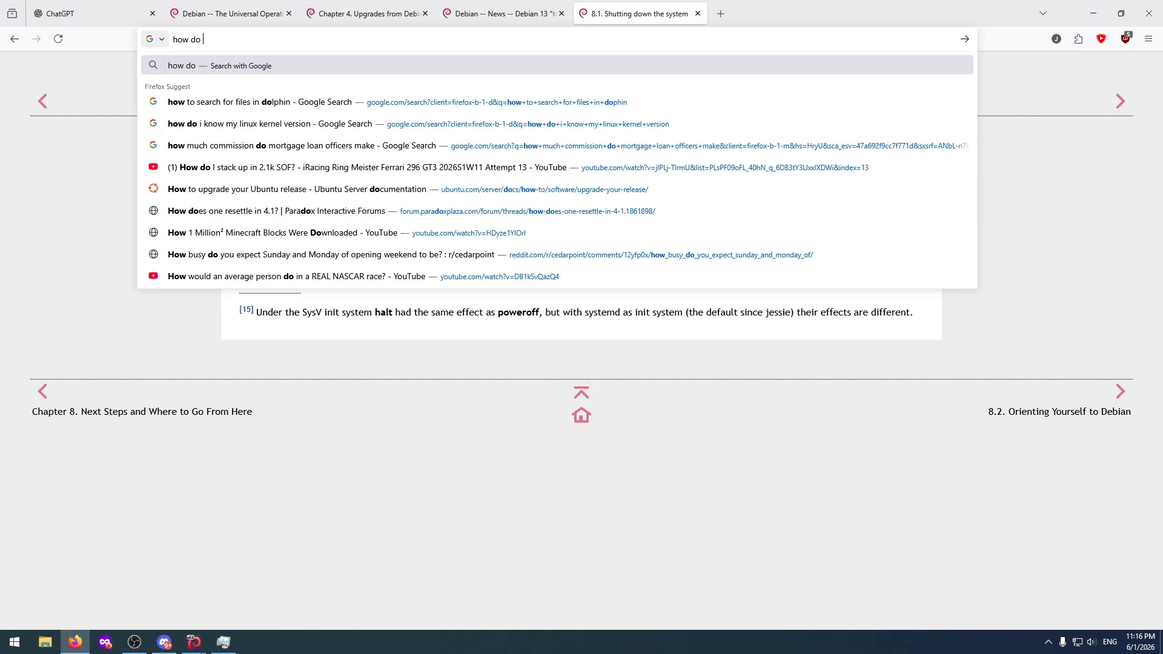
type("i check ub")
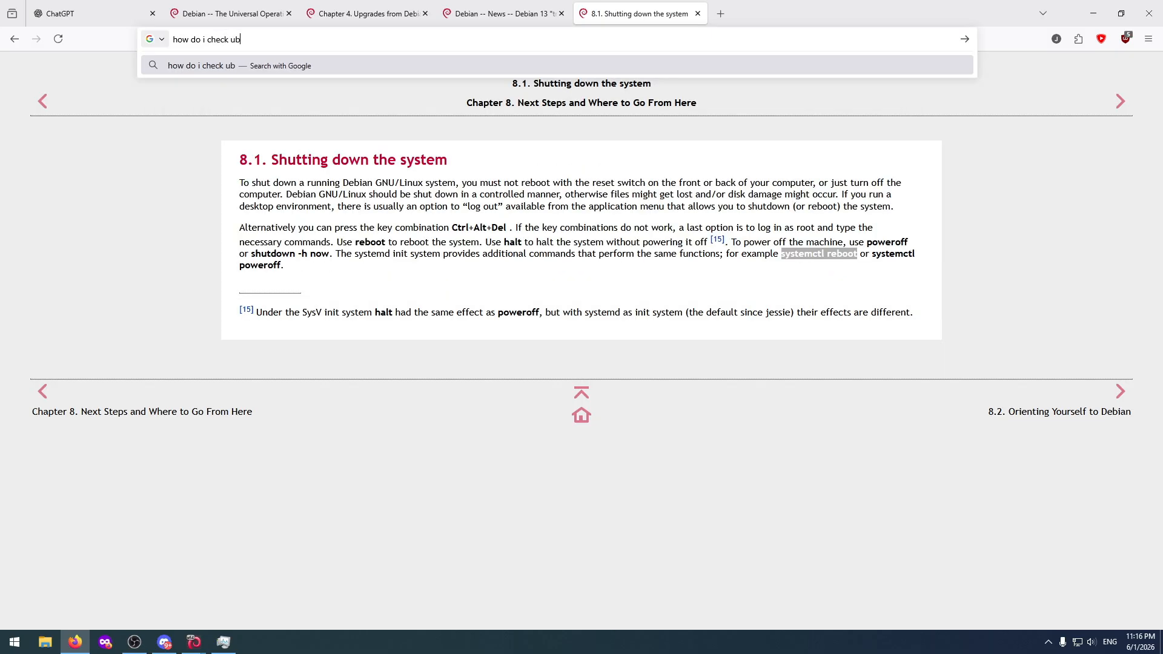
type("untu version")
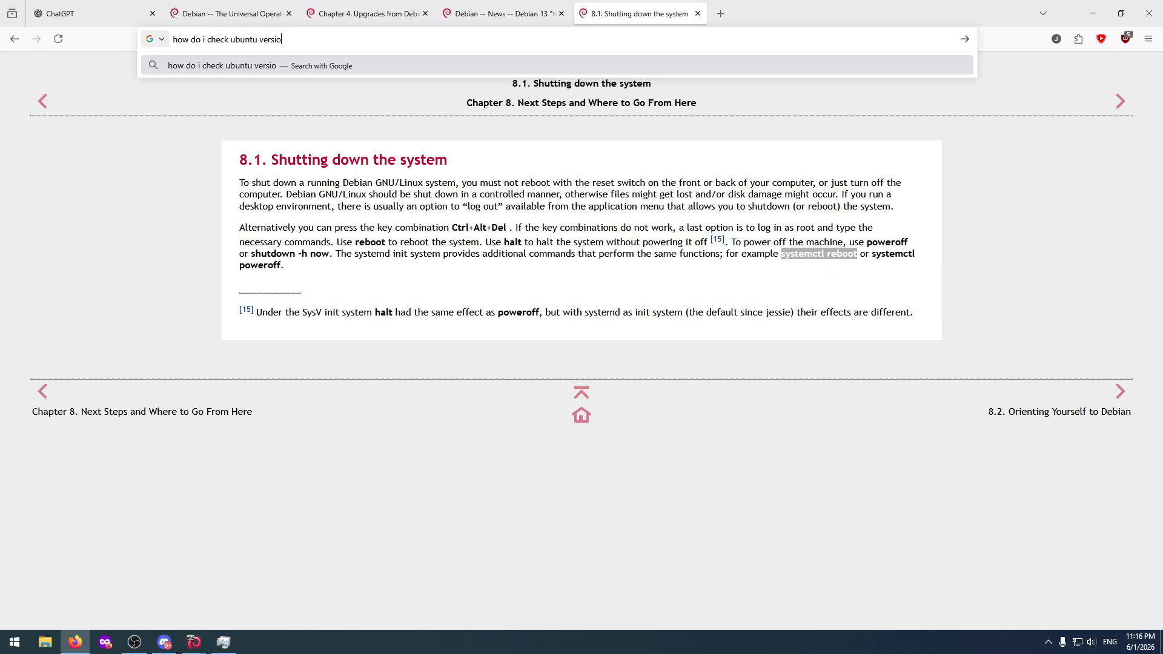
key("Return")
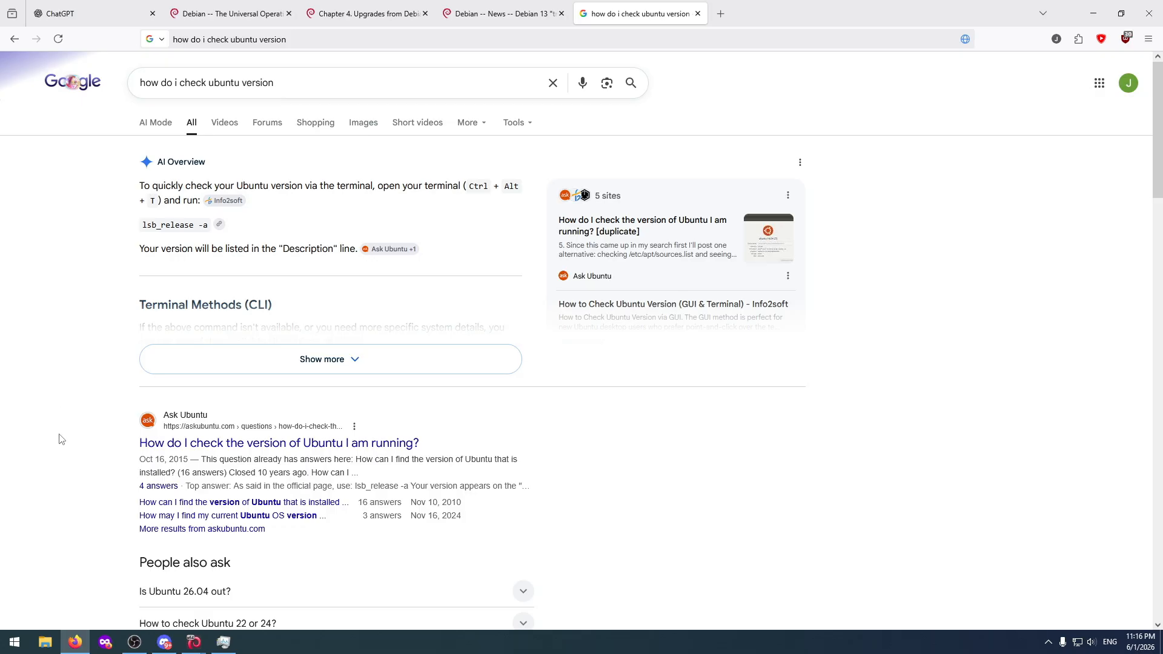
scroll(60, 439, "down", 2)
Open a second terminal window in UbuntuTest and try to check the release with "lsbrelease -a".
mouse_move(194, 641)
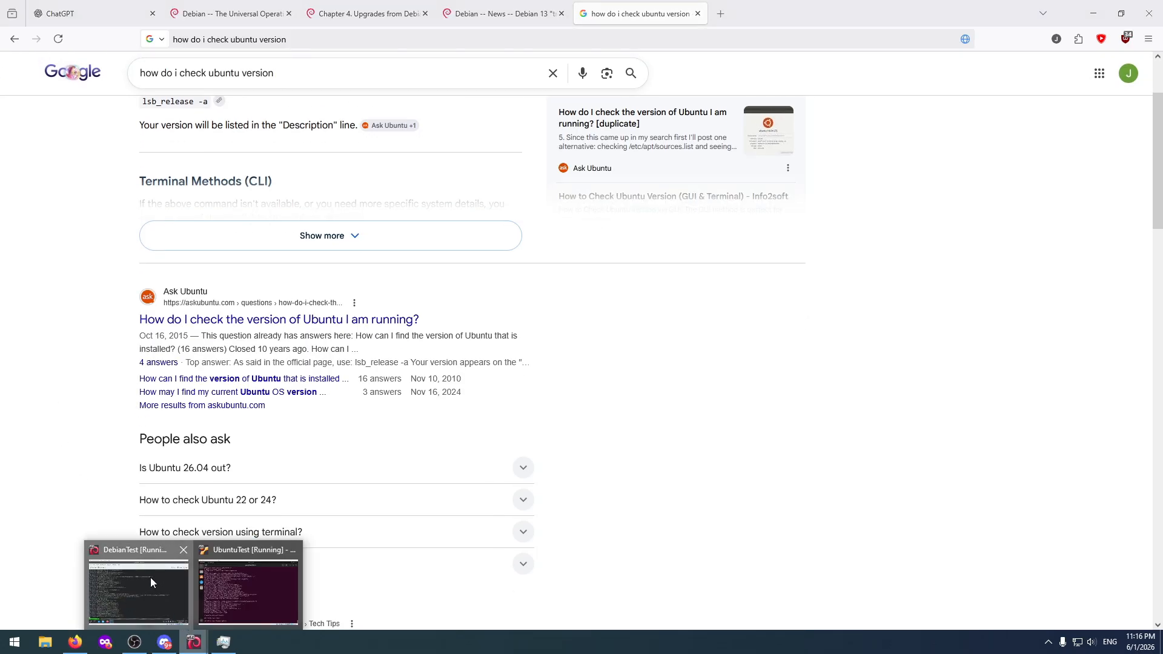
left_click(150, 583)
left_click(212, 621)
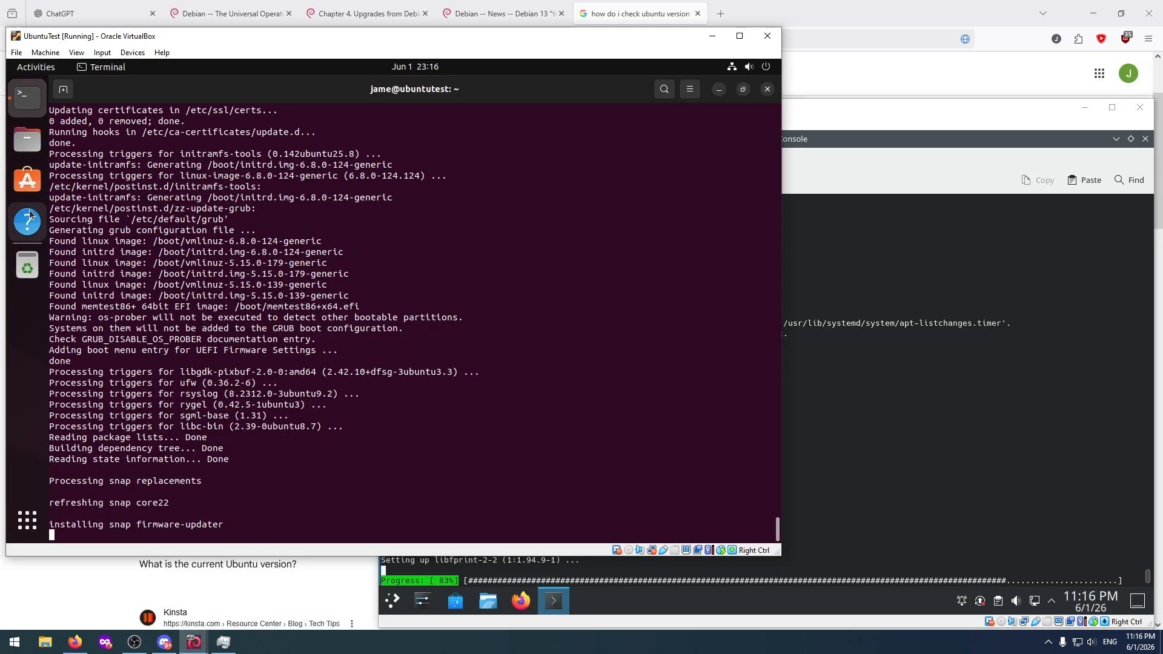
right_click(28, 101)
left_click(84, 122)
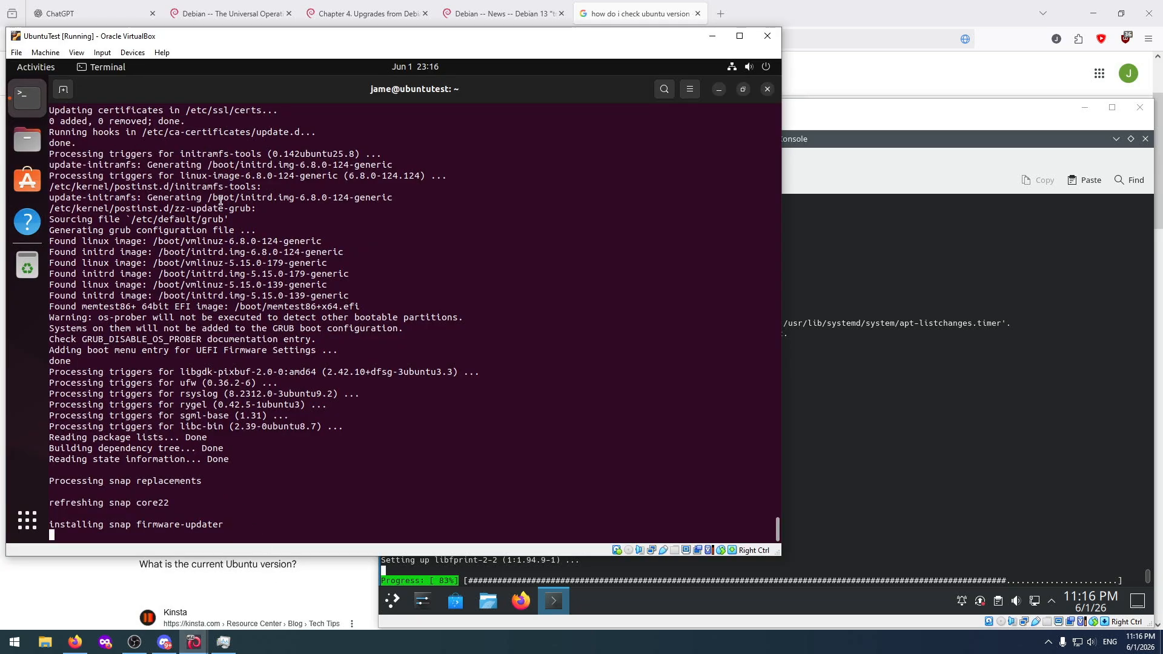
type("ls")
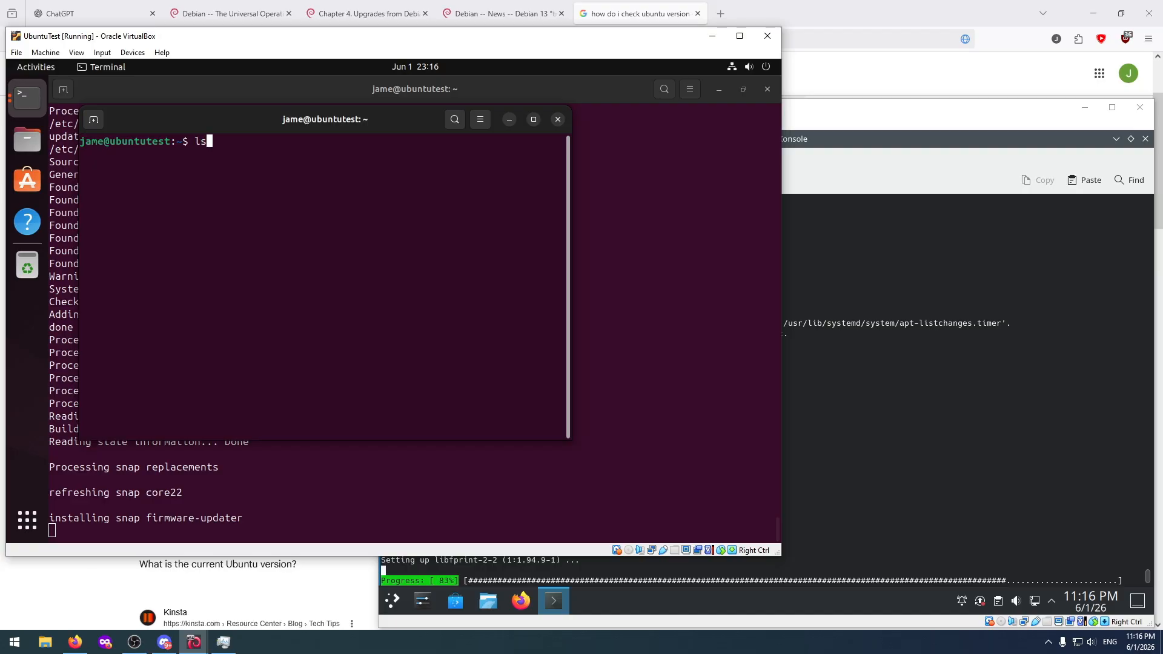
type("brele")
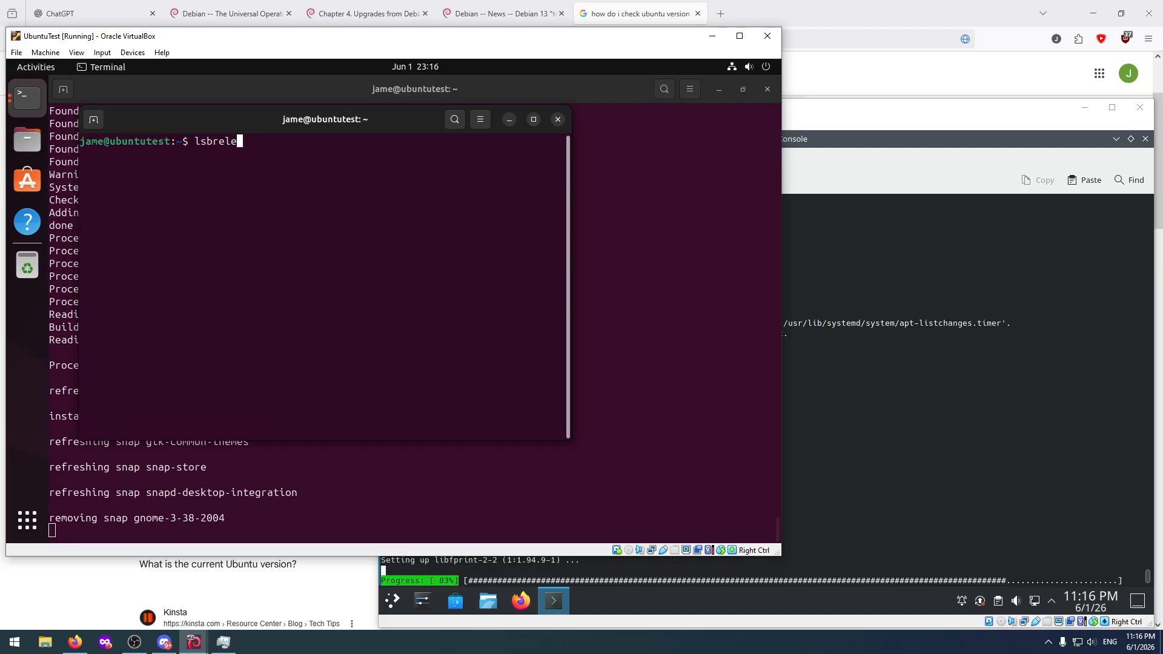
type("ase -a")
key("Return")
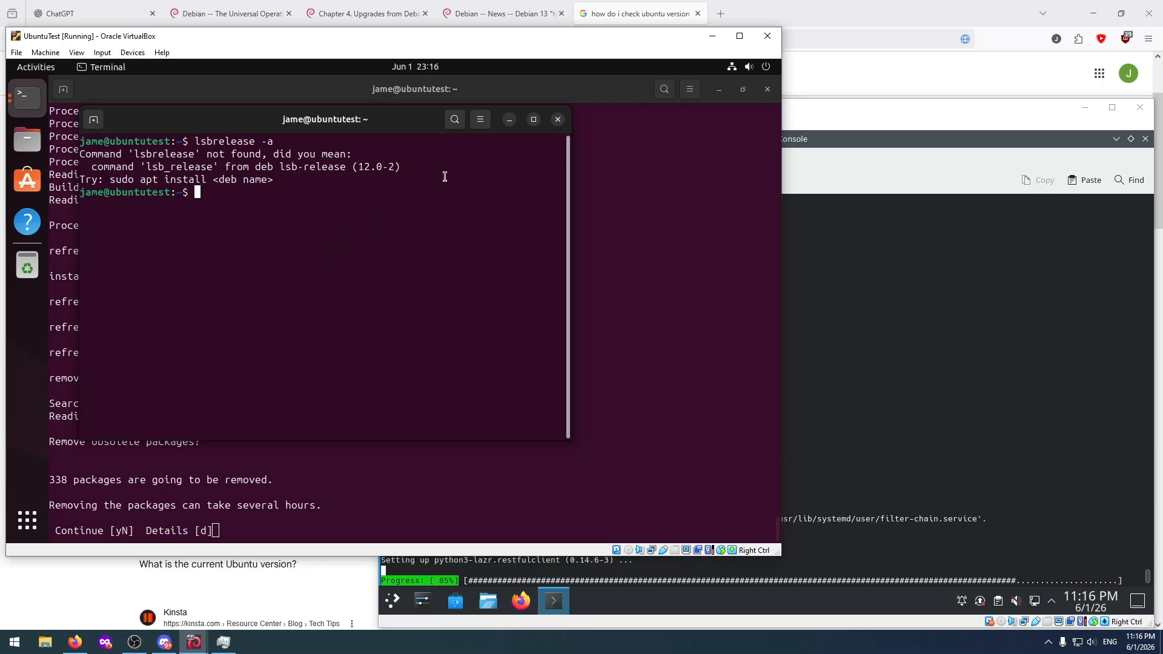
Recheck the version command in the web search results, and run "lsb_release -a" in Ubuntu's second terminal.
left_click(646, 5)
scroll(517, 285, "up", 2)
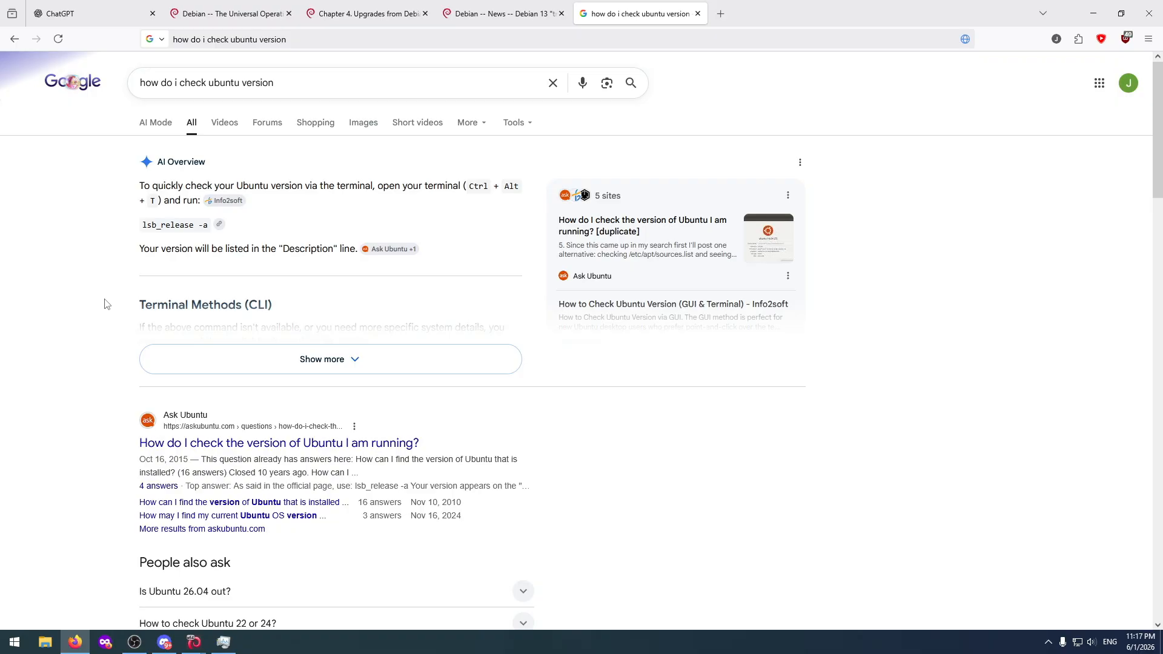
scroll(86, 285, "down", 3)
scroll(93, 337, "up", 3)
key("alt+Tab")
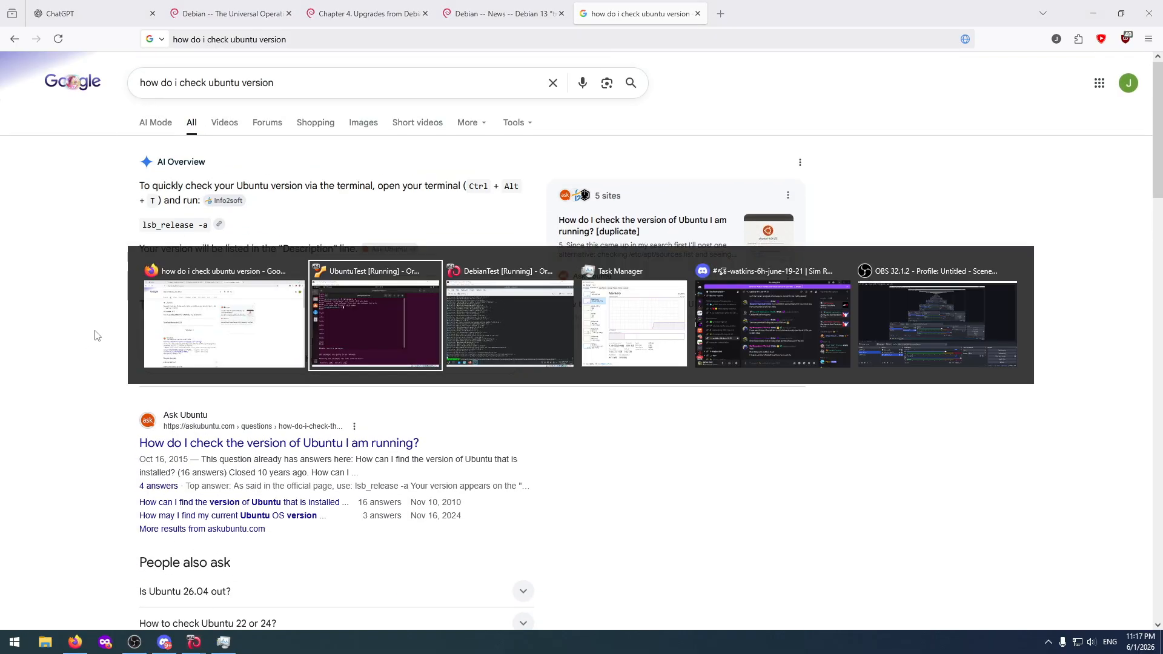
type("ls")
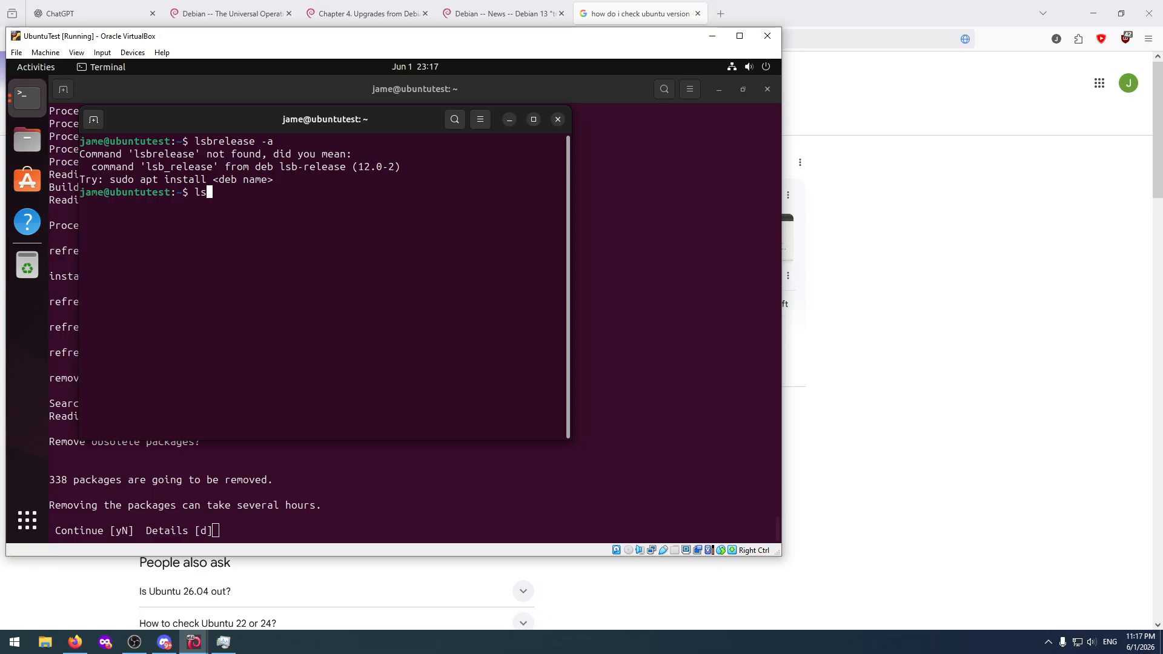
type("b_release -a")
key("Return")
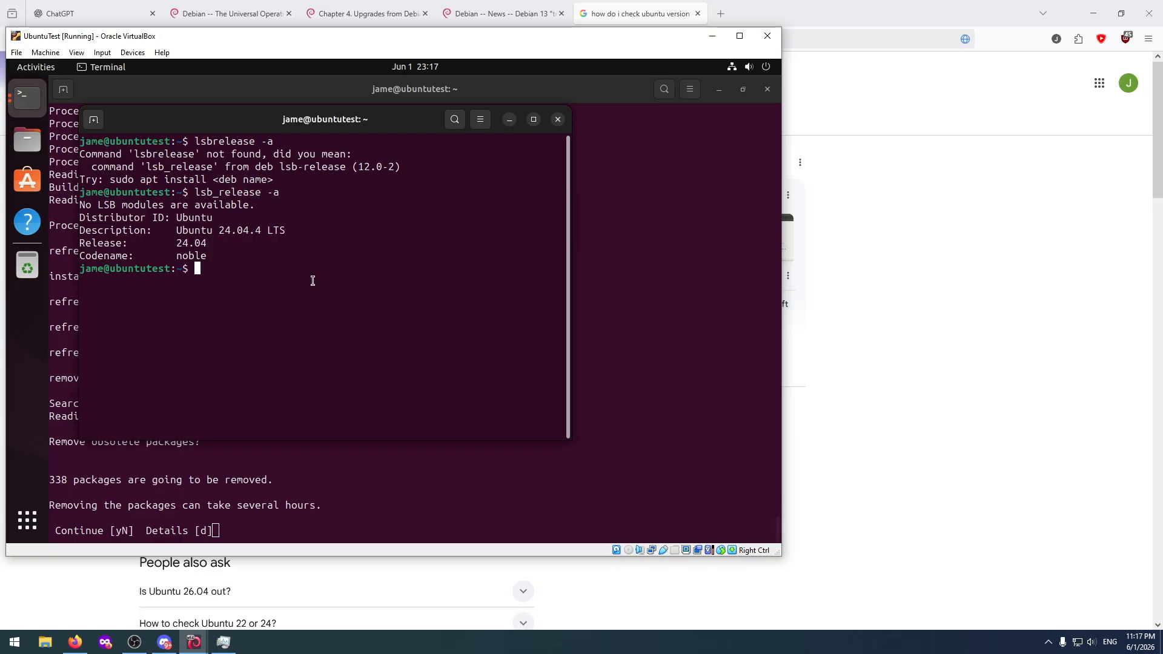
Close Ubuntu's second terminal window and agree to remove the obsolete packages in the release upgrade.
left_click(557, 119)
type("y")
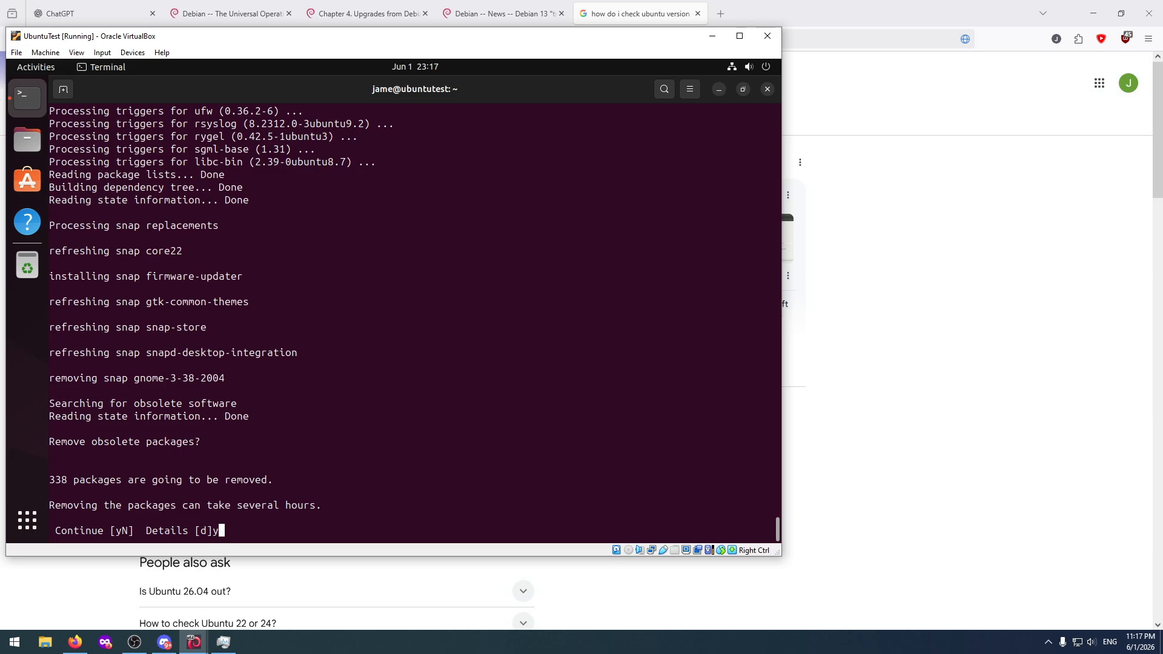
key("Return")
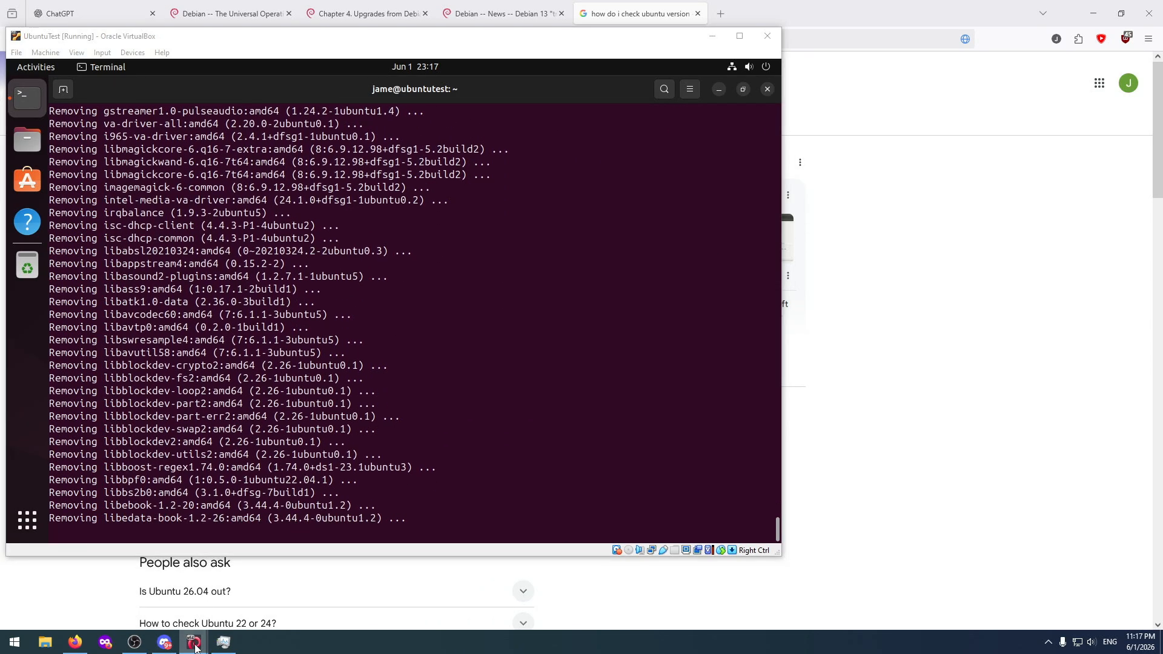
Reboot DebianTest with "sudo systemctl reboot", supplying the sudo password, and boot the Debian GNU/Linux entry.
mouse_move(188, 641)
left_click(138, 584)
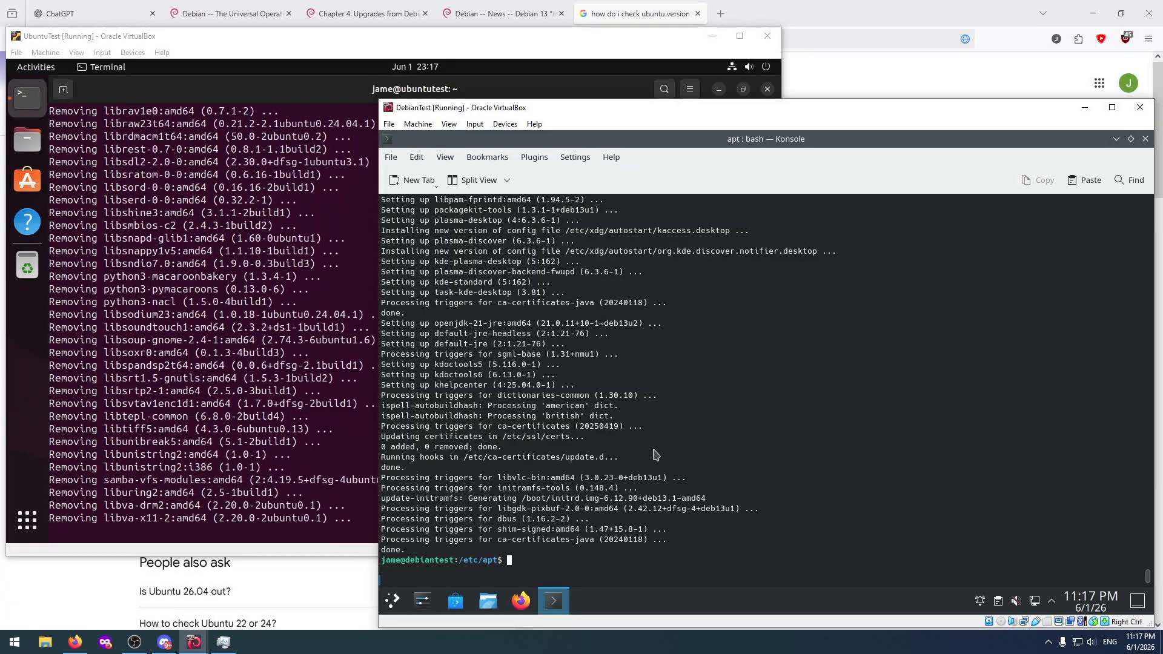
type("s")
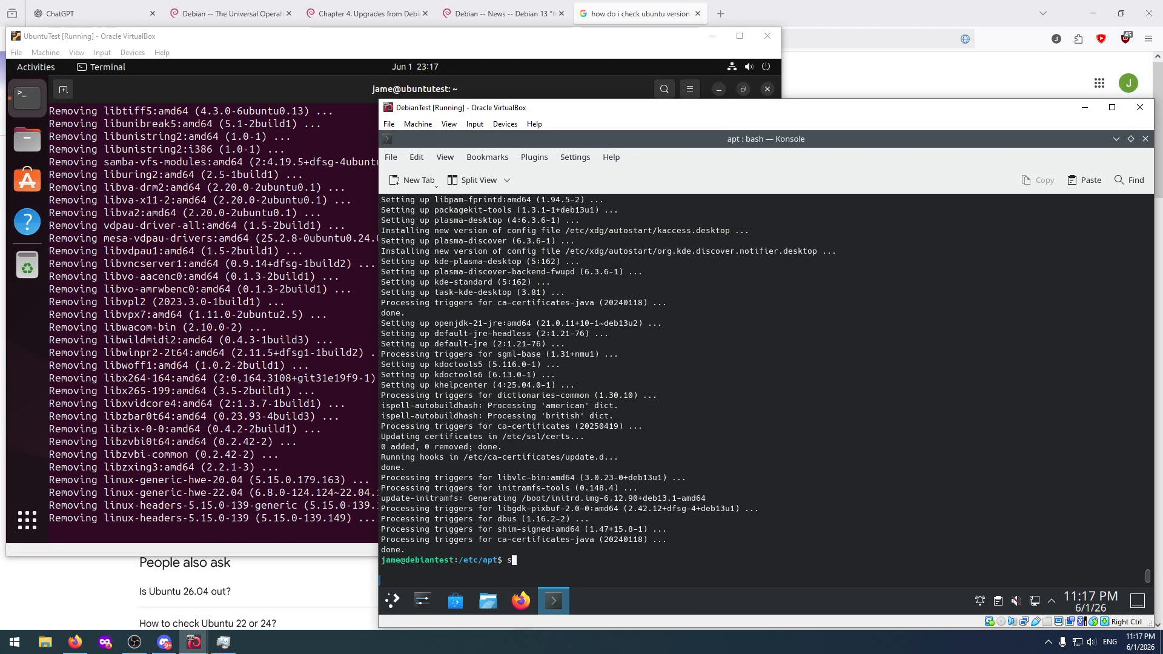
type("udo sy")
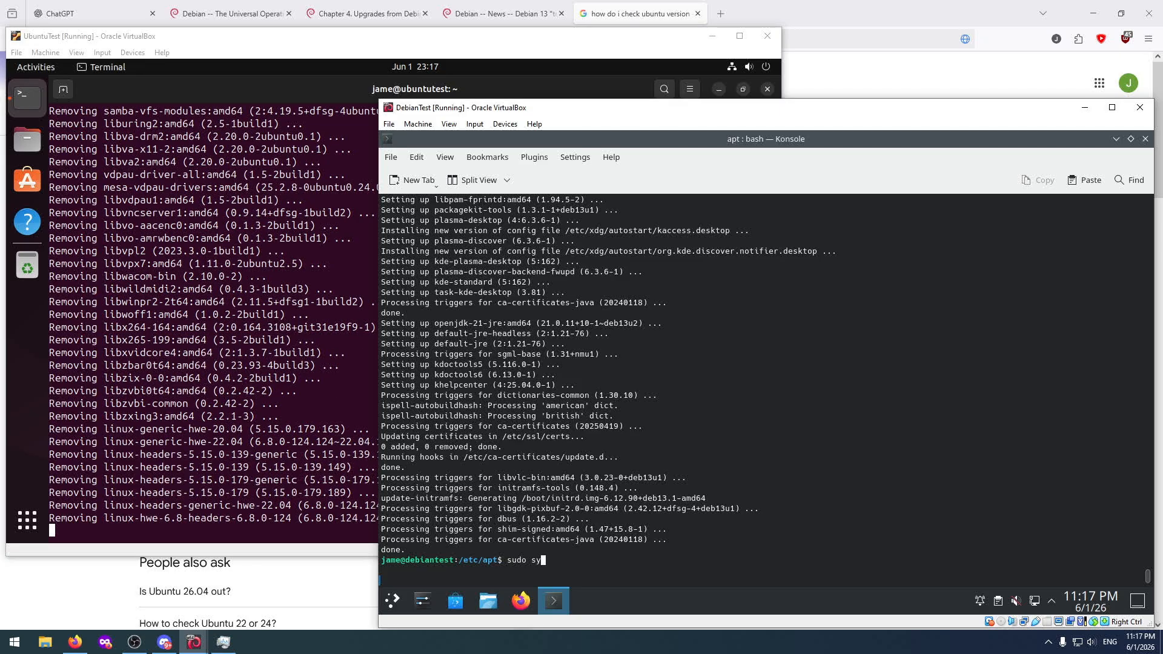
type("stemct")
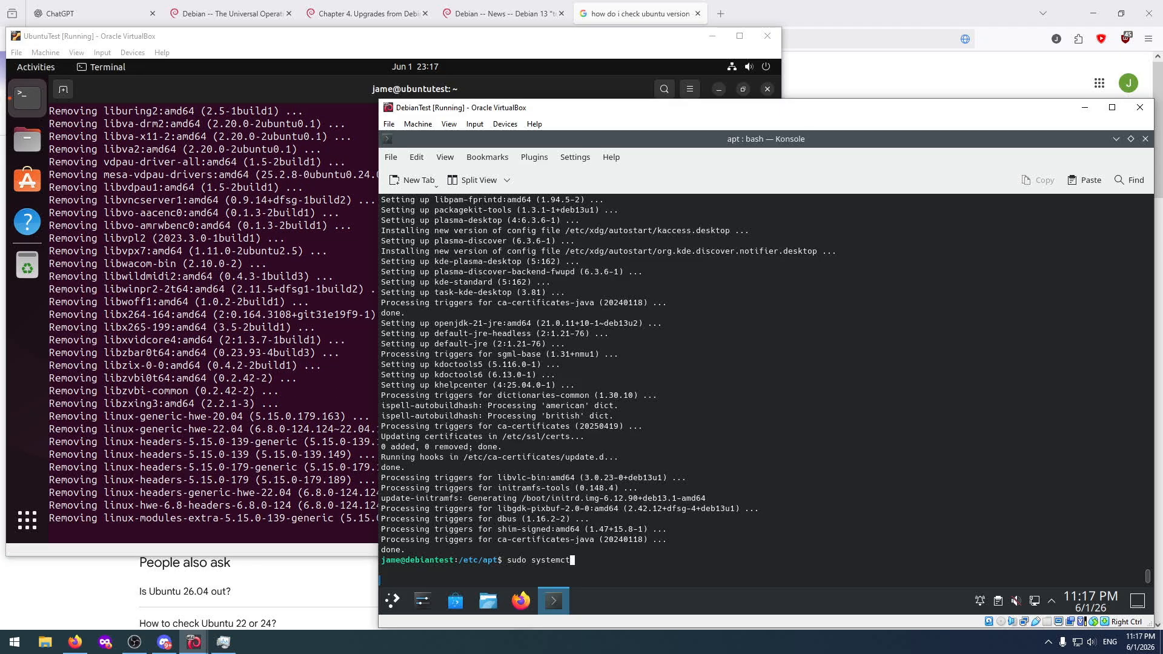
type("l reboot")
key("Return")
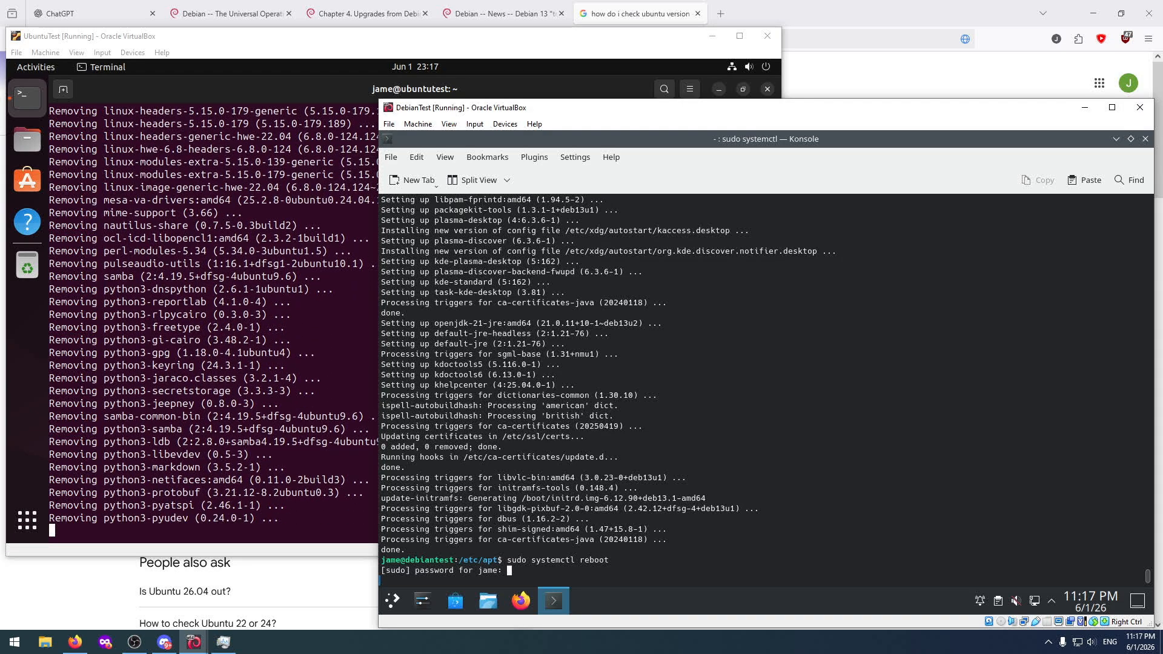
key("Return")
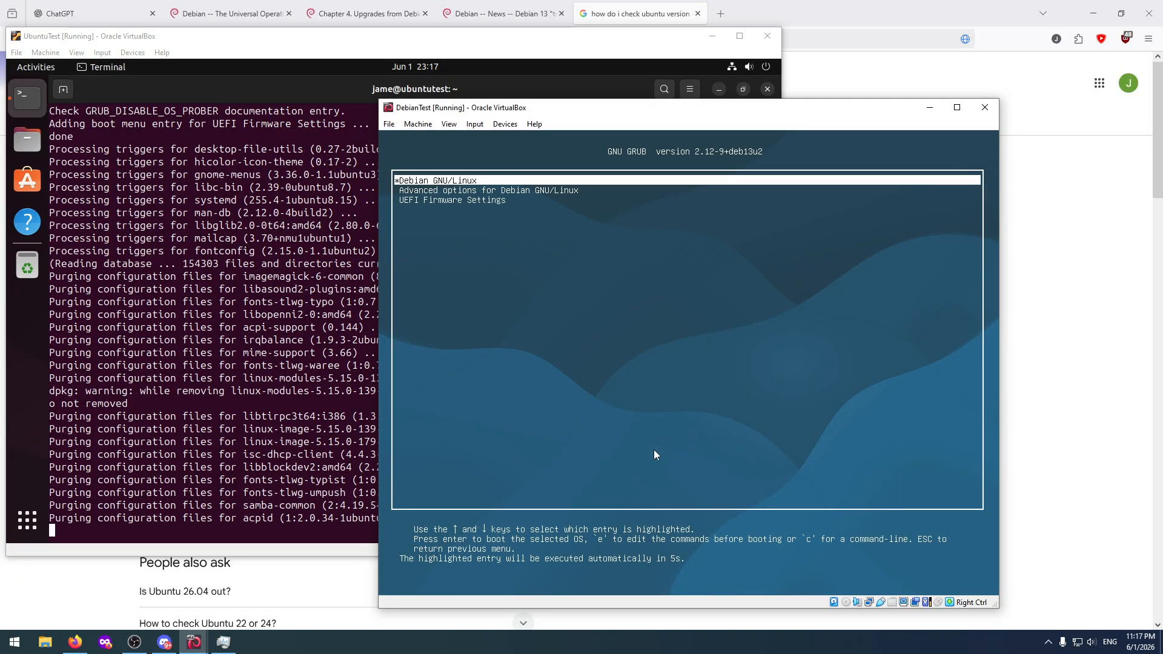
key("Return")
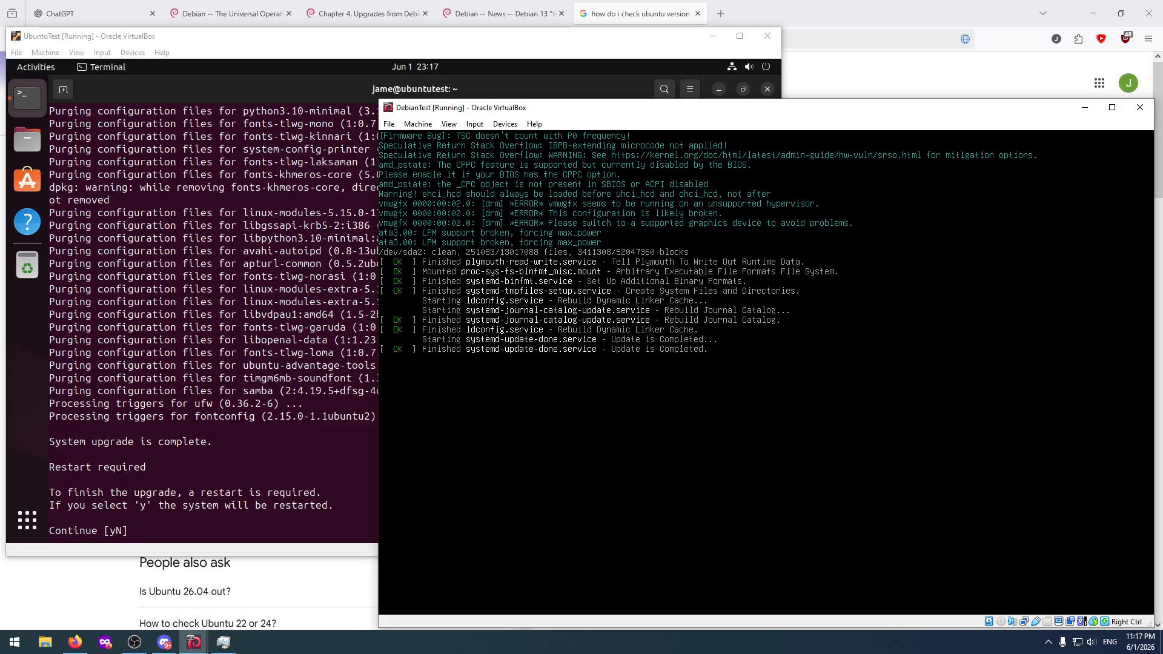
Agree to restart UbuntuTest to finish its release upgrade.
left_click(294, 418)
type("y")
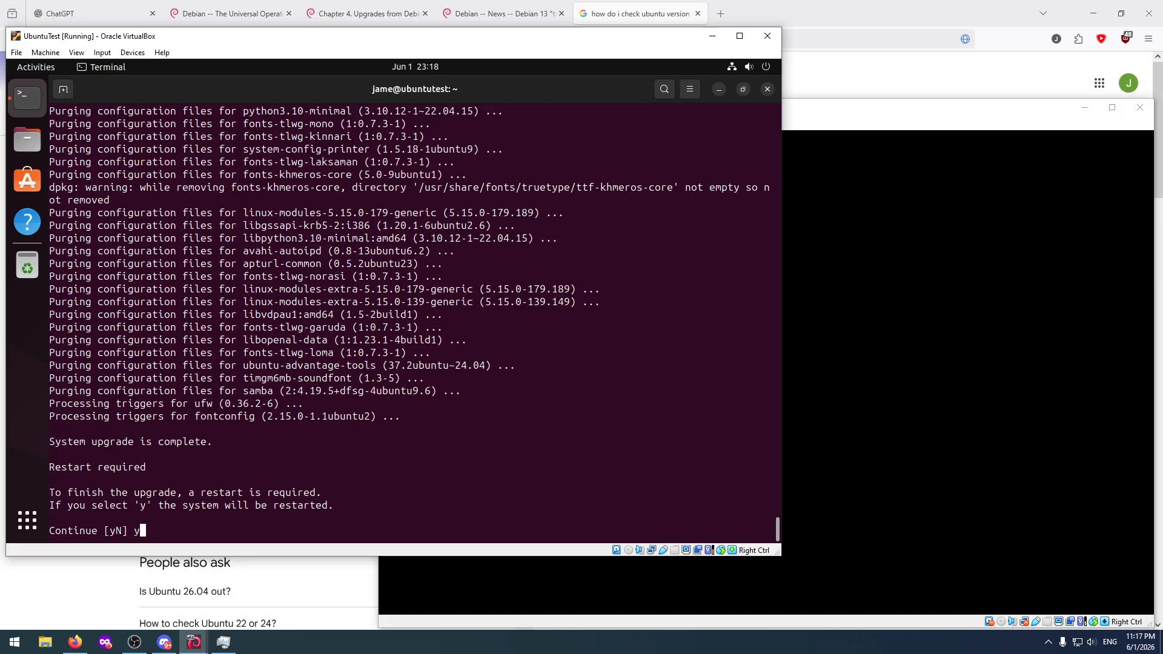
key("Return")
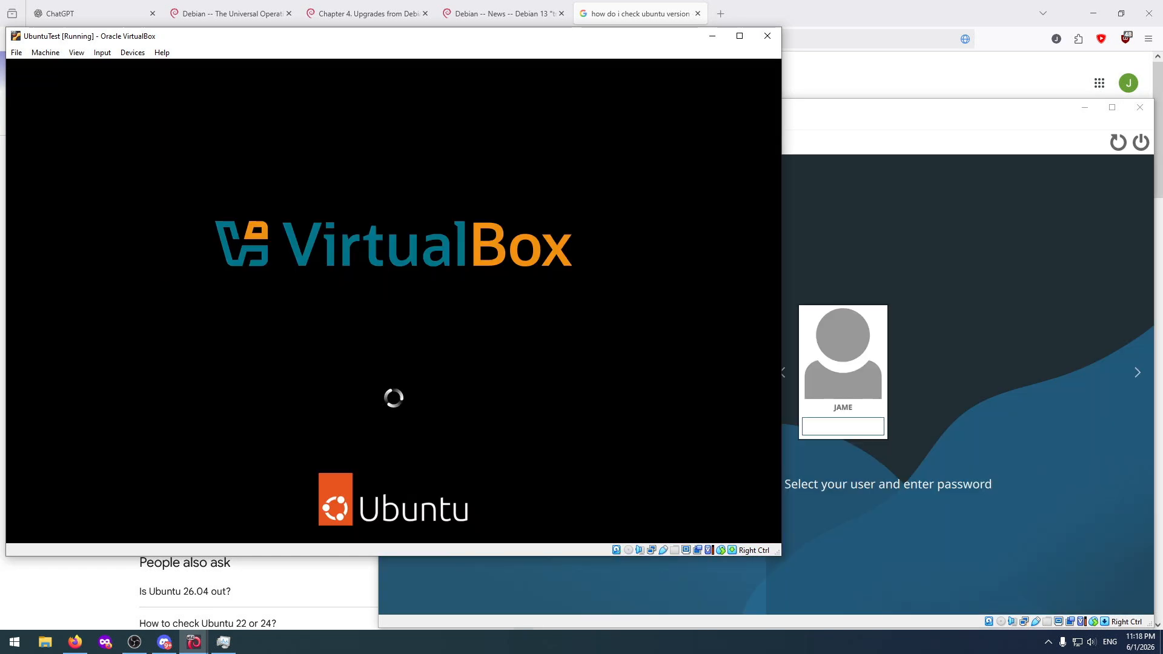
Log in to the DebianTest Plasma (Wayland) session with the account password.
left_click(972, 360)
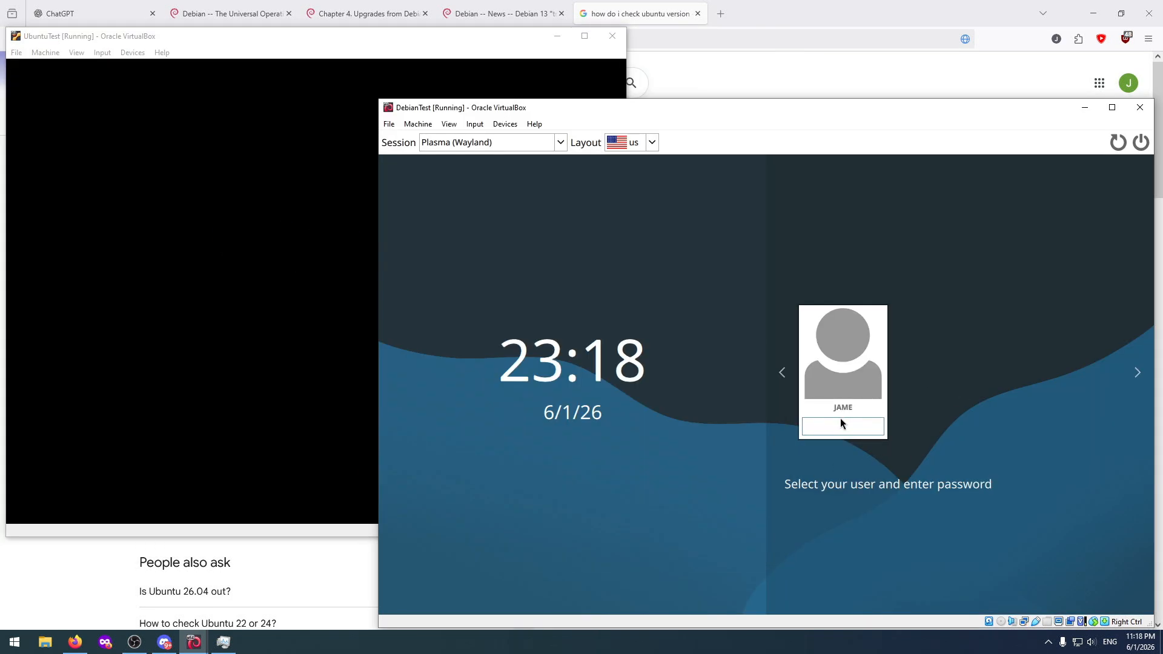
type("••••••••")
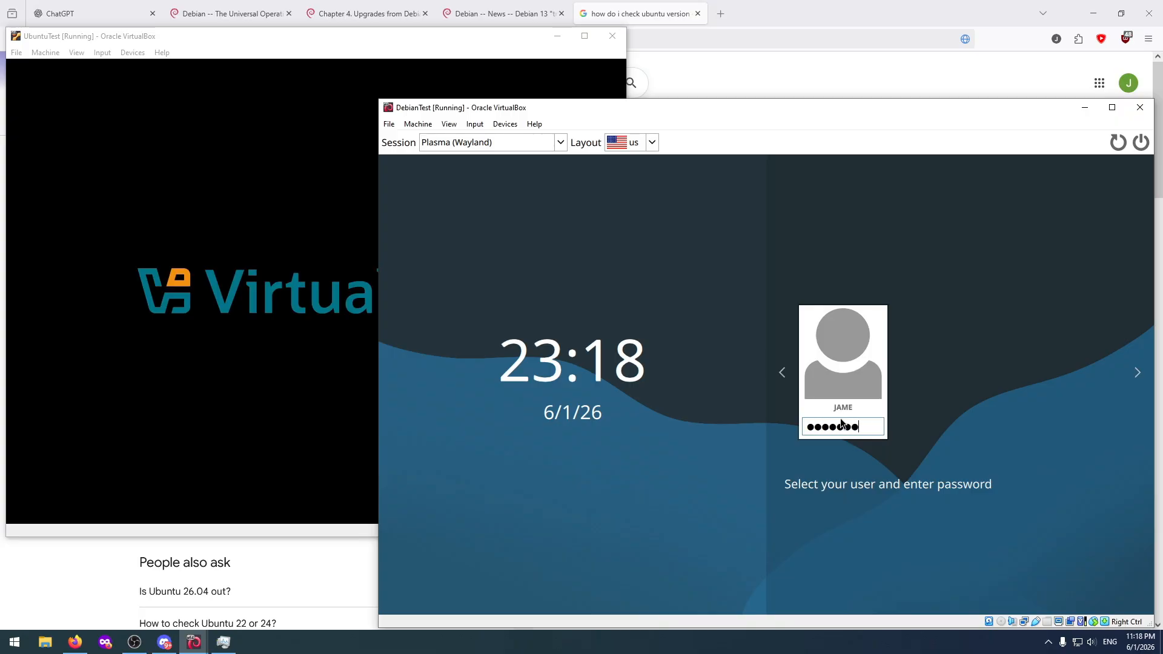
key("Return")
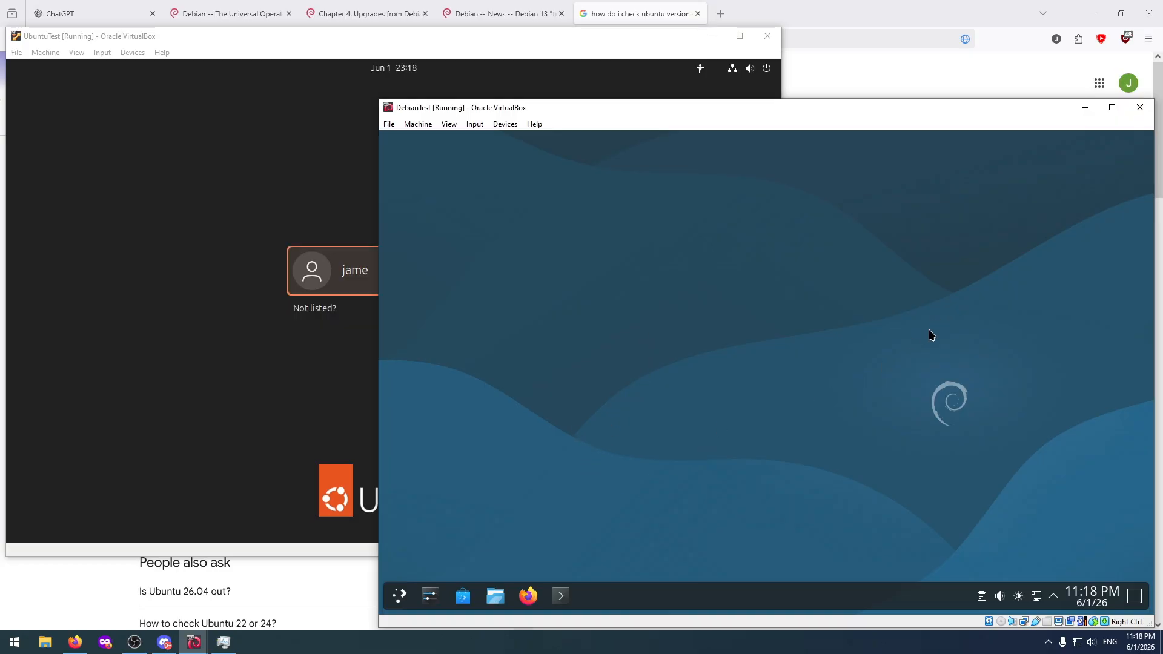
Open a maximized Konsole terminal in DebianTest and check the release with "cat /etc/debian_version".
left_click(563, 595)
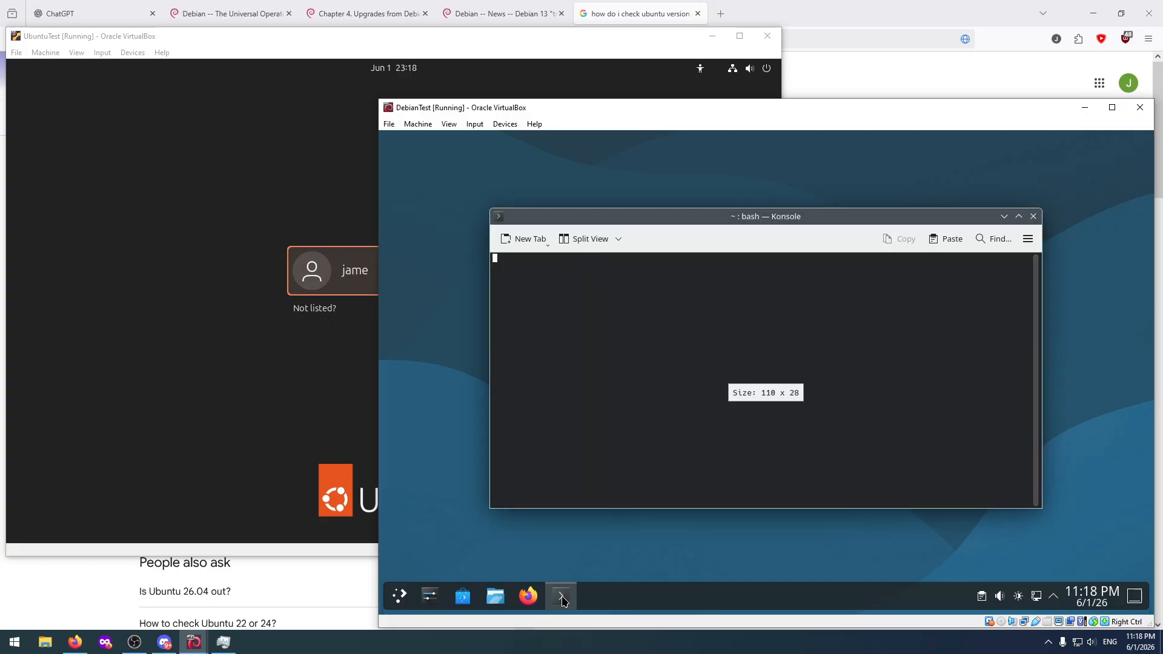
key("super+Up")
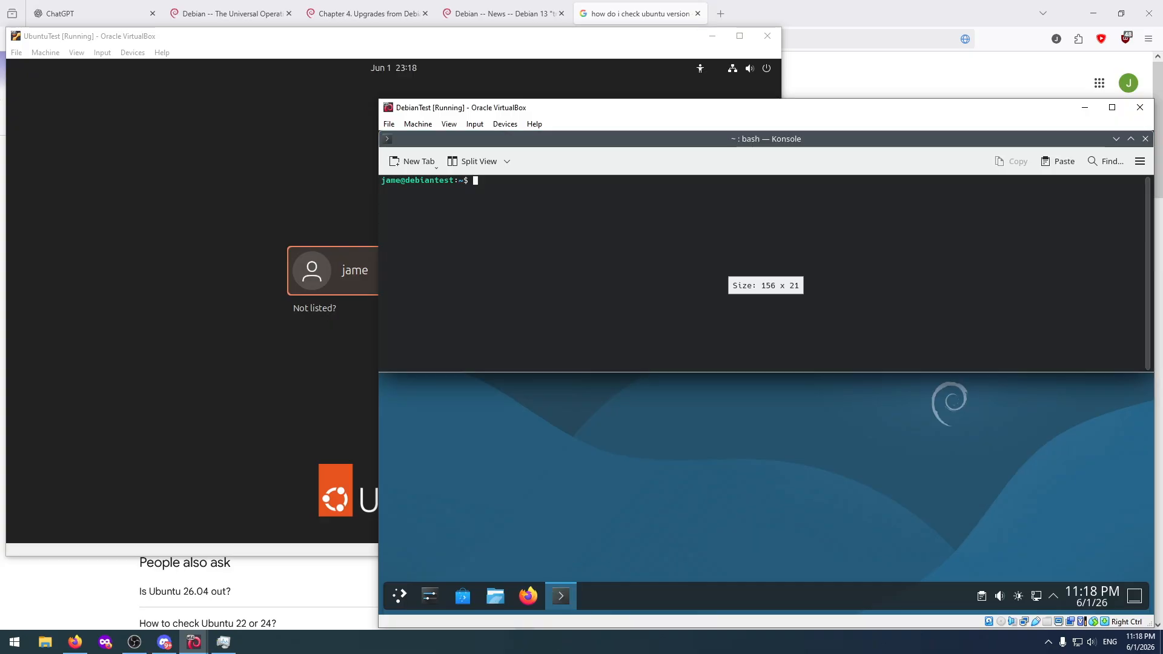
left_click(1129, 138)
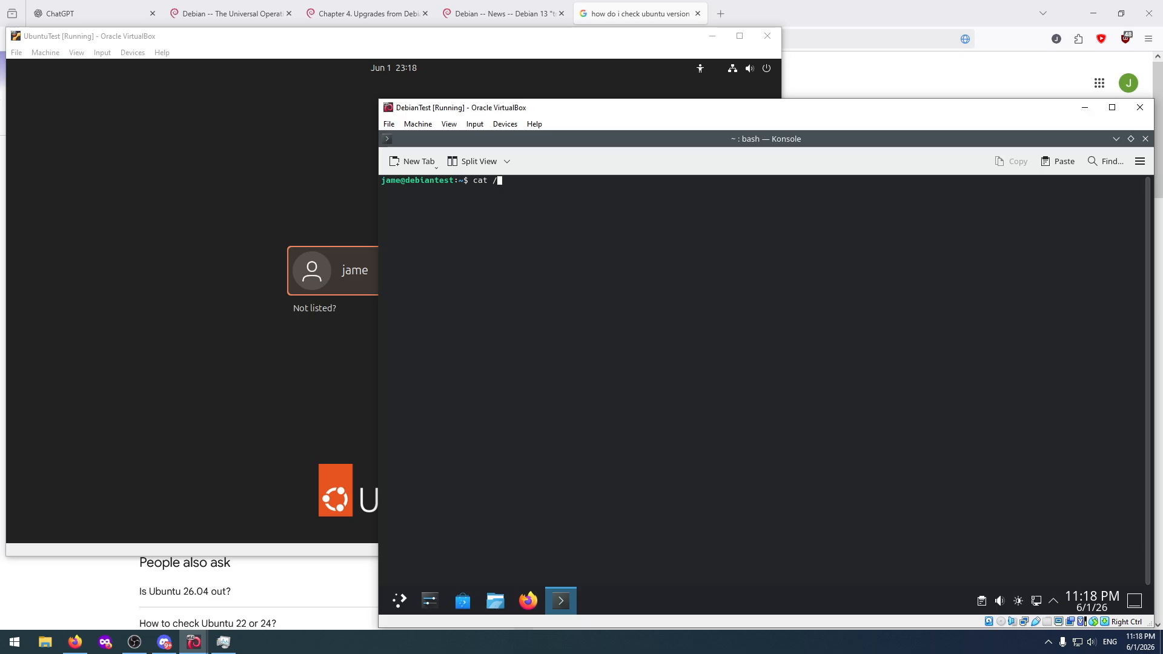
type("debian_")
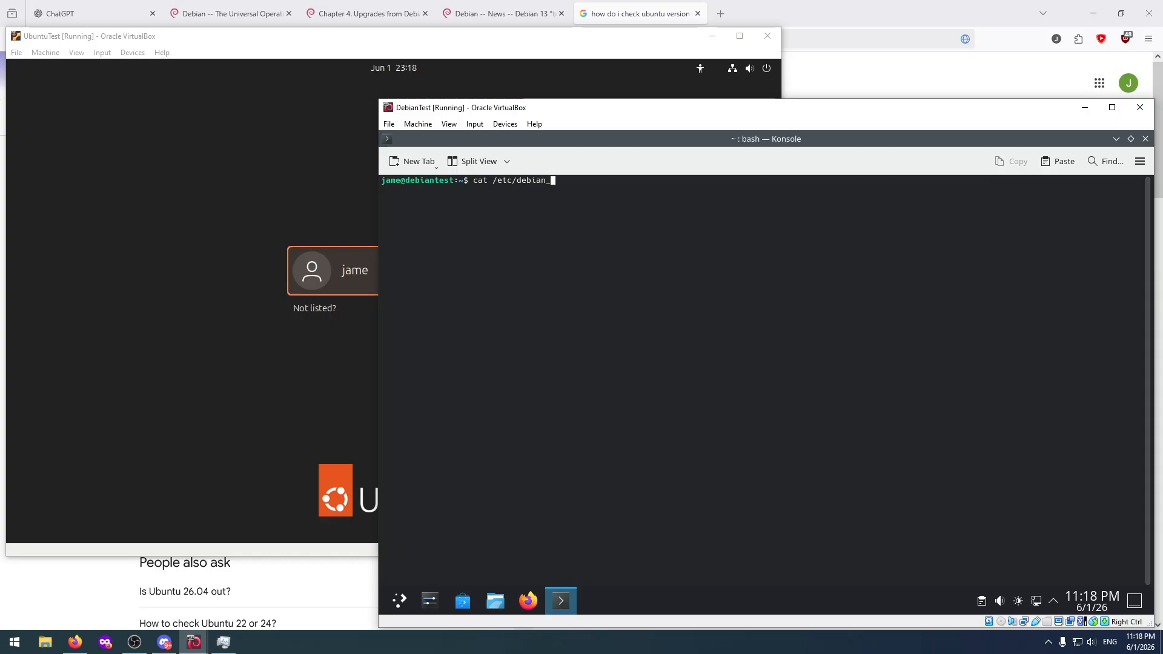
type("version")
key("Return")
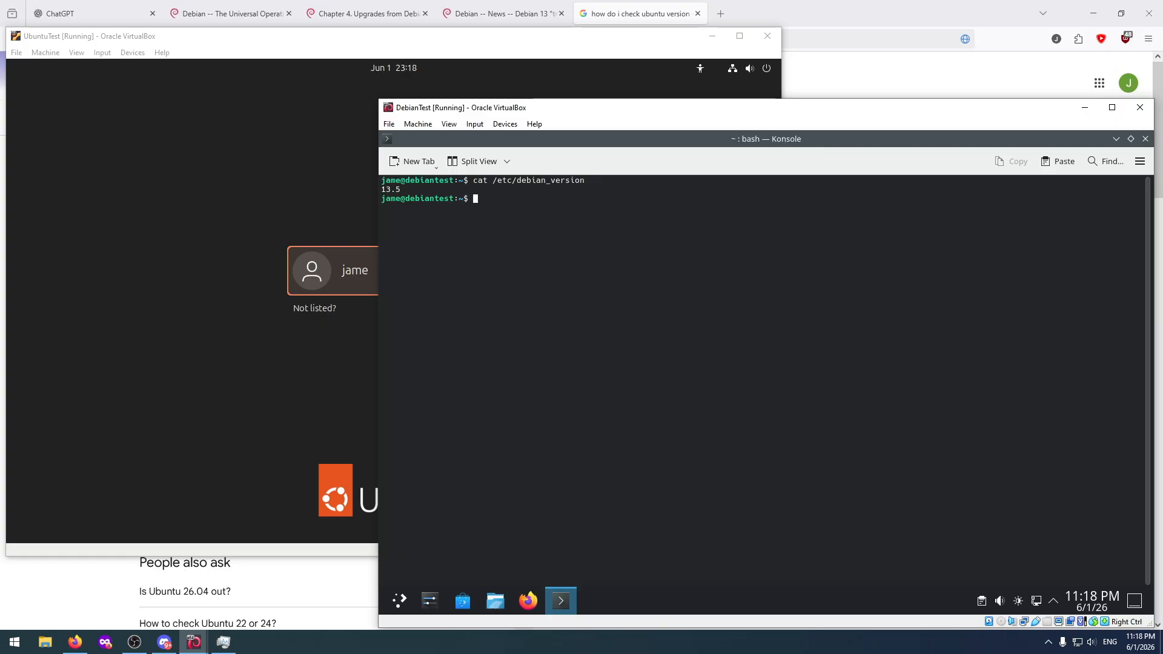
Refresh DebianTest's package lists with "sudo apt update", supplying the sudo password.
type("sudo apt update")
key("Return")
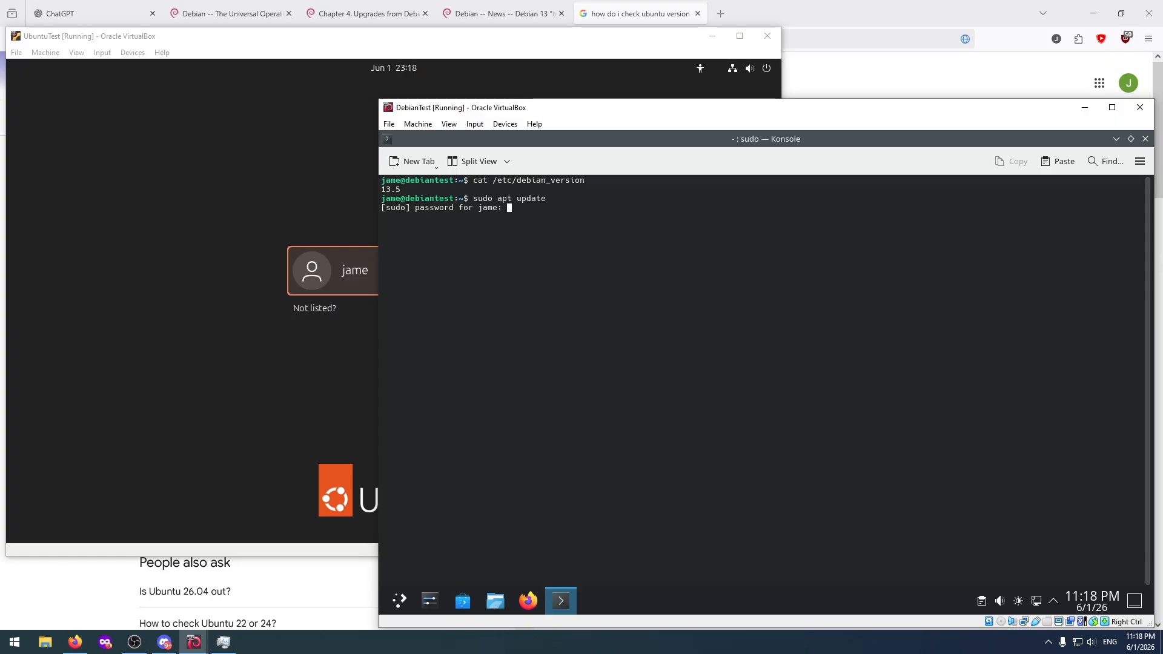
key("Return")
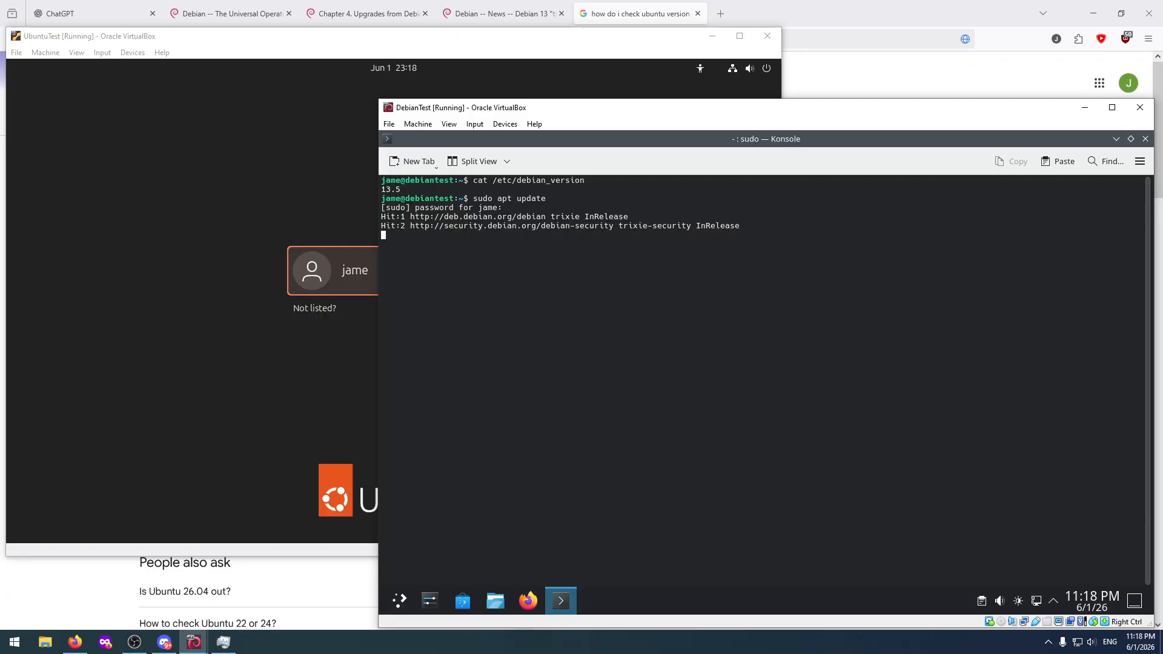
Log in to the restarted UbuntuTest machine with the account password.
left_click(281, 202)
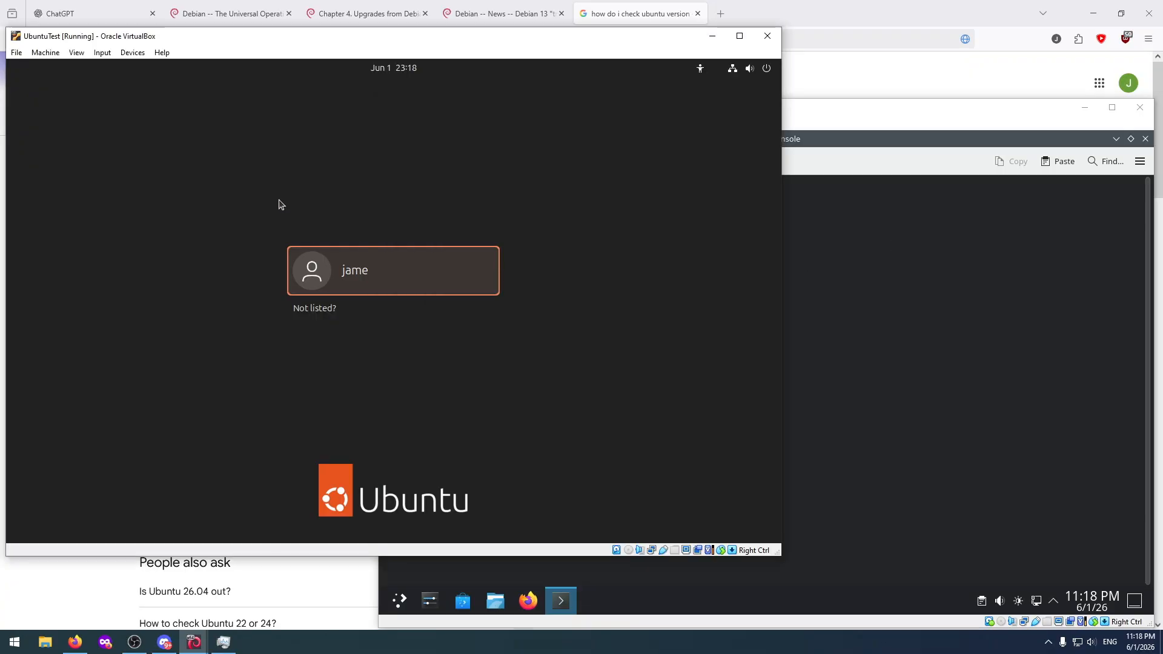
left_click(365, 269)
type("**********")
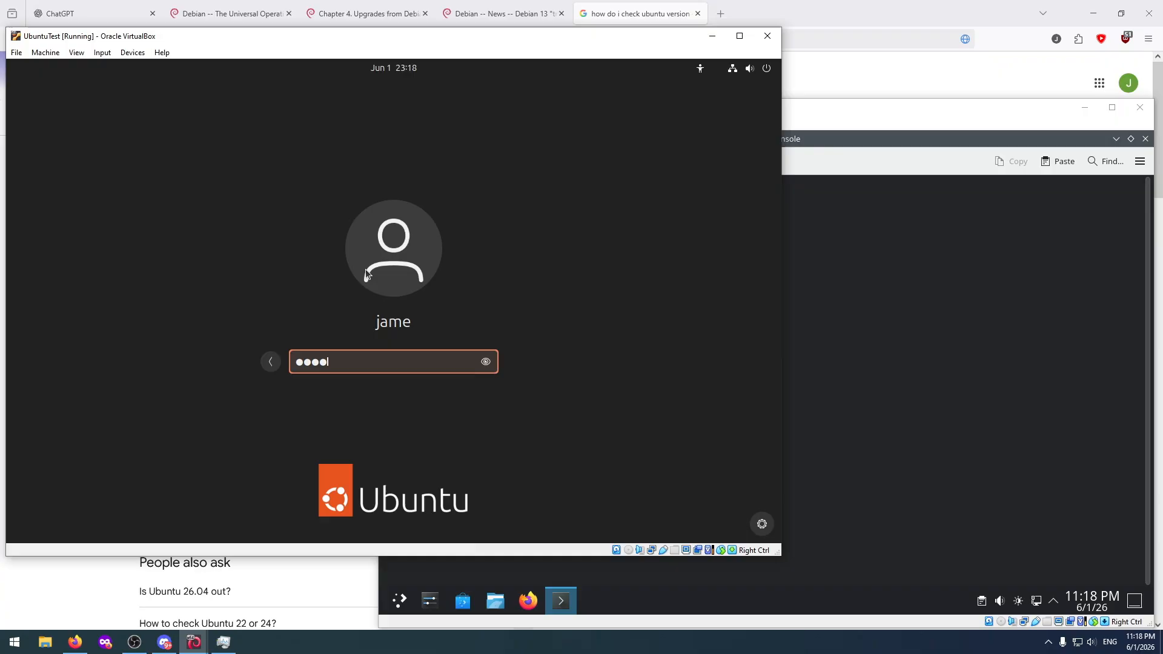
key("Return")
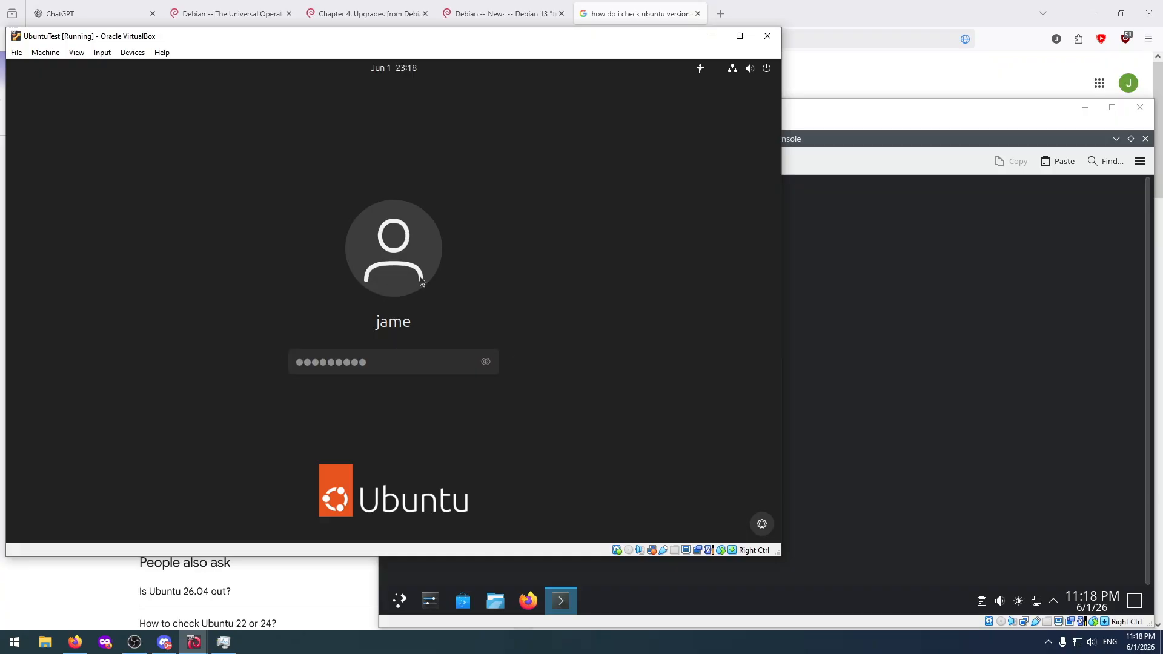
Close DebianTest's terminal session with "exit".
left_click(884, 114)
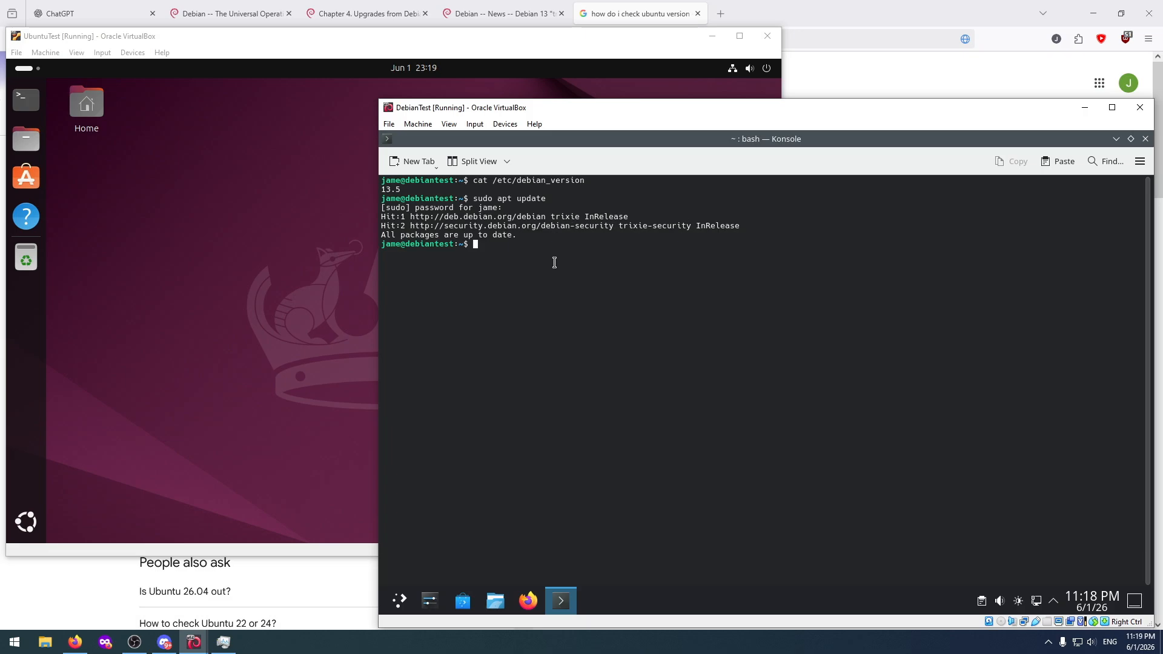
type("exit")
key("Return")
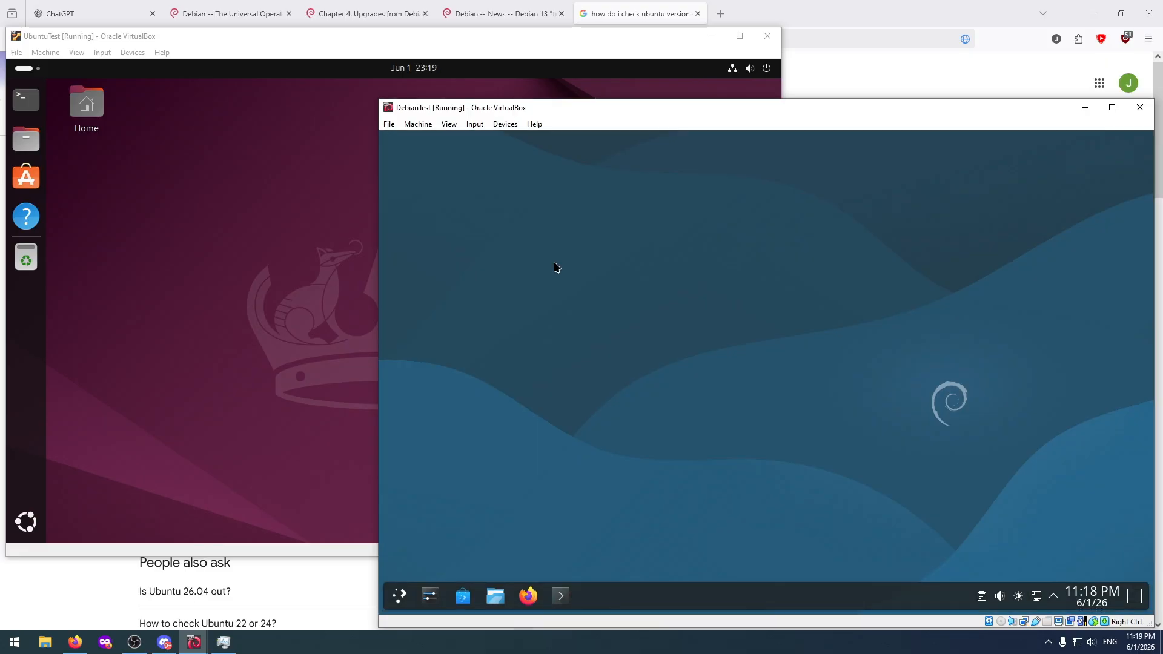
Open a terminal in UbuntuTest and check the installed release with "lsb_release -a".
left_click(376, 250)
left_click(26, 99)
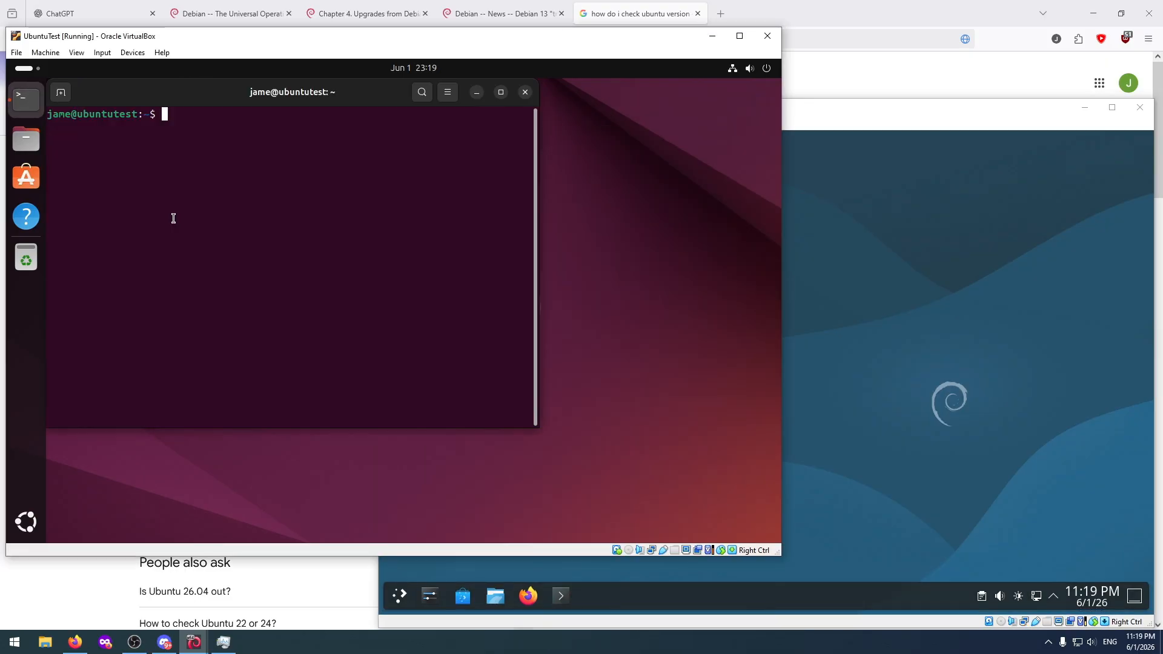
type("sudo do-release-upgrade")
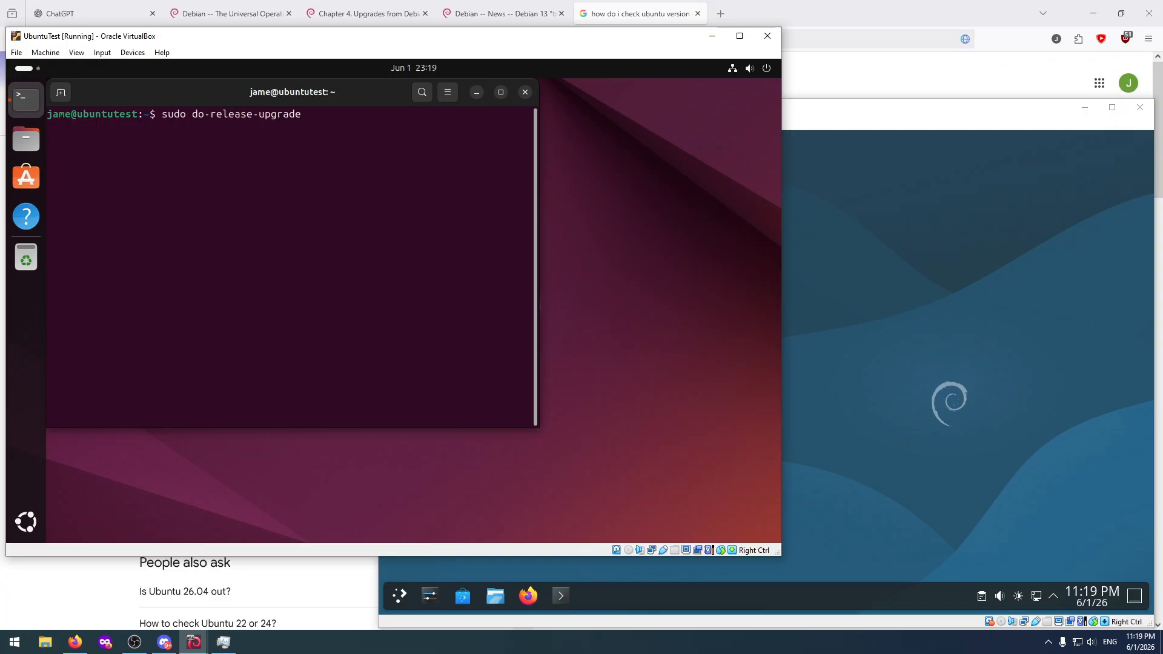
key("Up")
key("BackSpace")
key("BackSpace")
key("BackSpace")
key("BackSpace")
key("BackSpace")
key("BackSpace")
key("BackSpace")
key("BackSpace")
key("BackSpace")
key("BackSpace")
key("BackSpace")
key("BackSpace")
key("BackSpace")
key("BackSpace")
key("BackSpace")
key("BackSpace")
key("BackSpace")
key("BackSpace")
key("BackSpace")
key("BackSpace")
type("lsb")
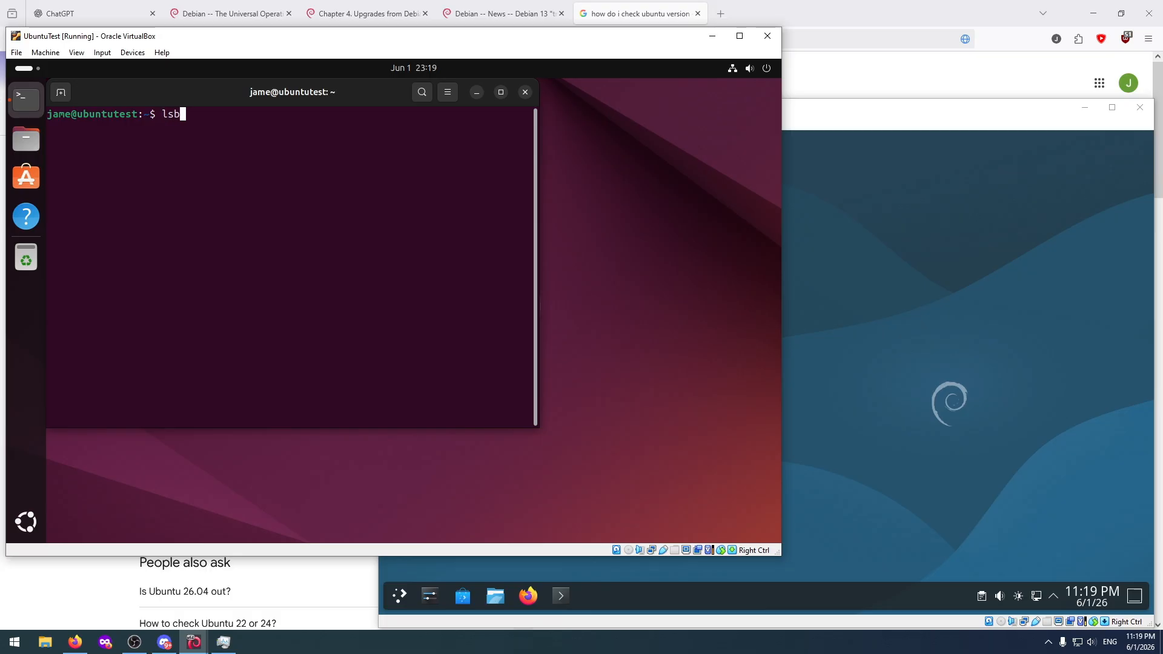
type("_release -a")
key("Return")
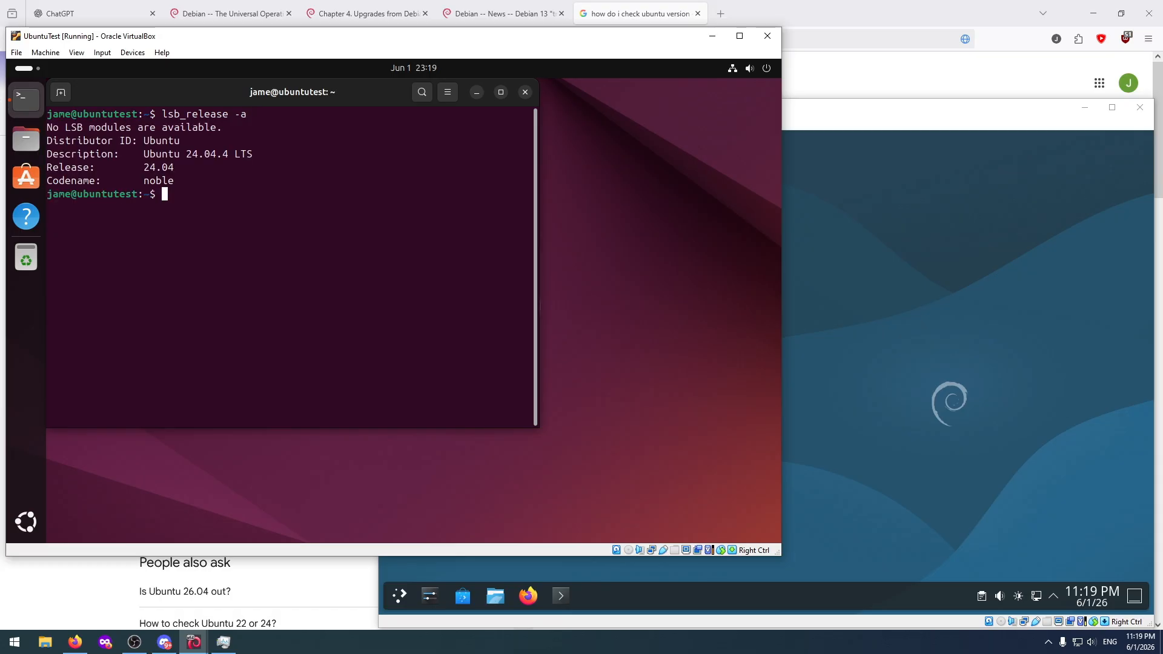
Refresh UbuntuTest's package lists with "sudo apt update", supplying the sudo password.
type("sudp")
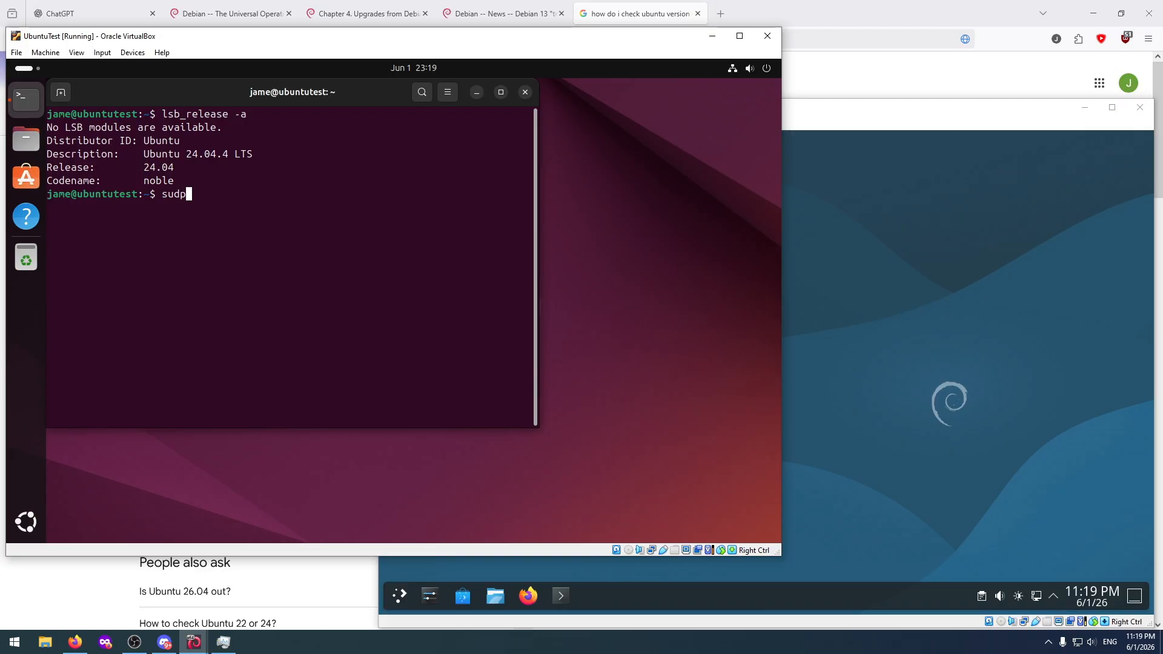
key("BackSpace")
type("o apt update")
key("Return")
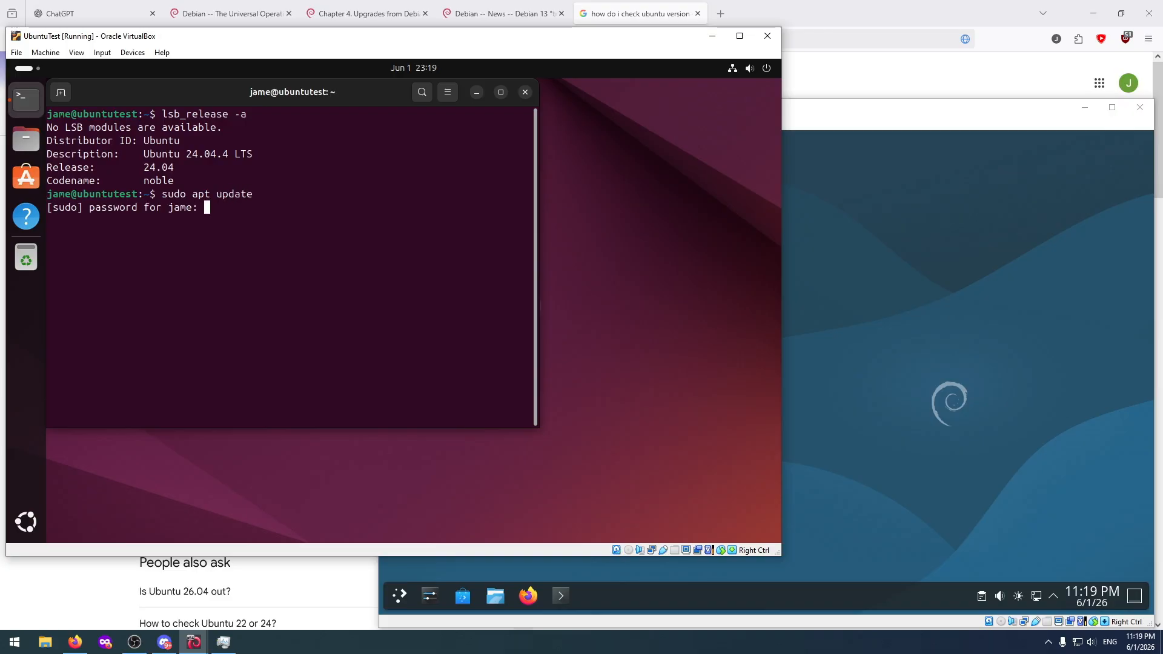
key("Return")
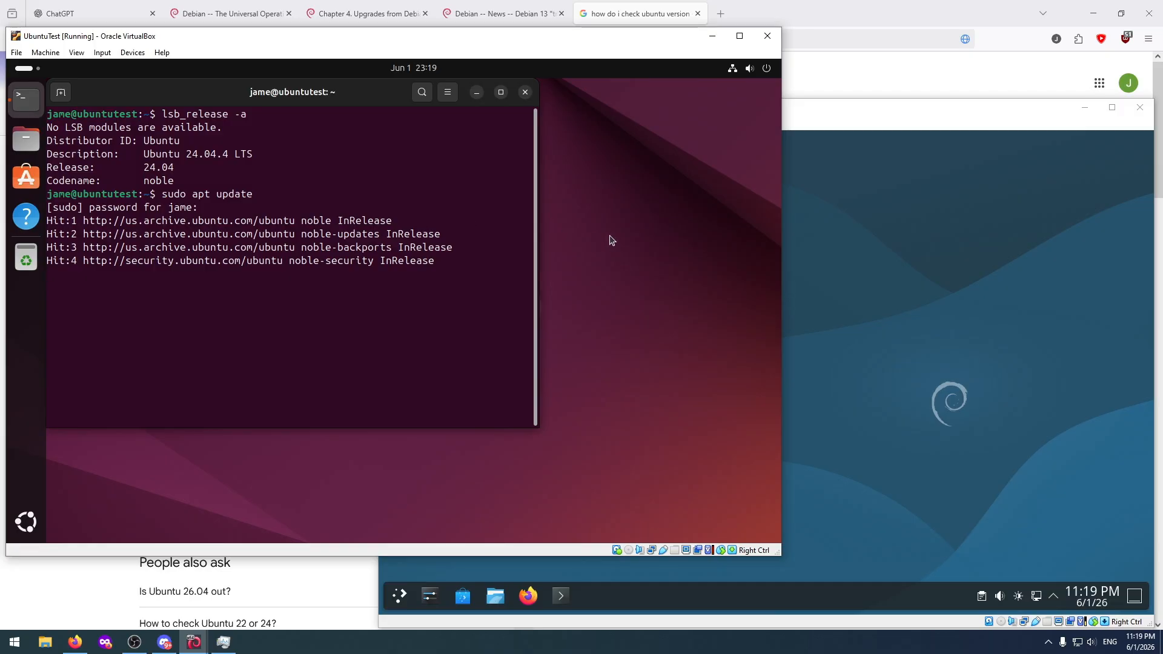
Open a new Konsole terminal in DebianTest.
left_click(840, 234)
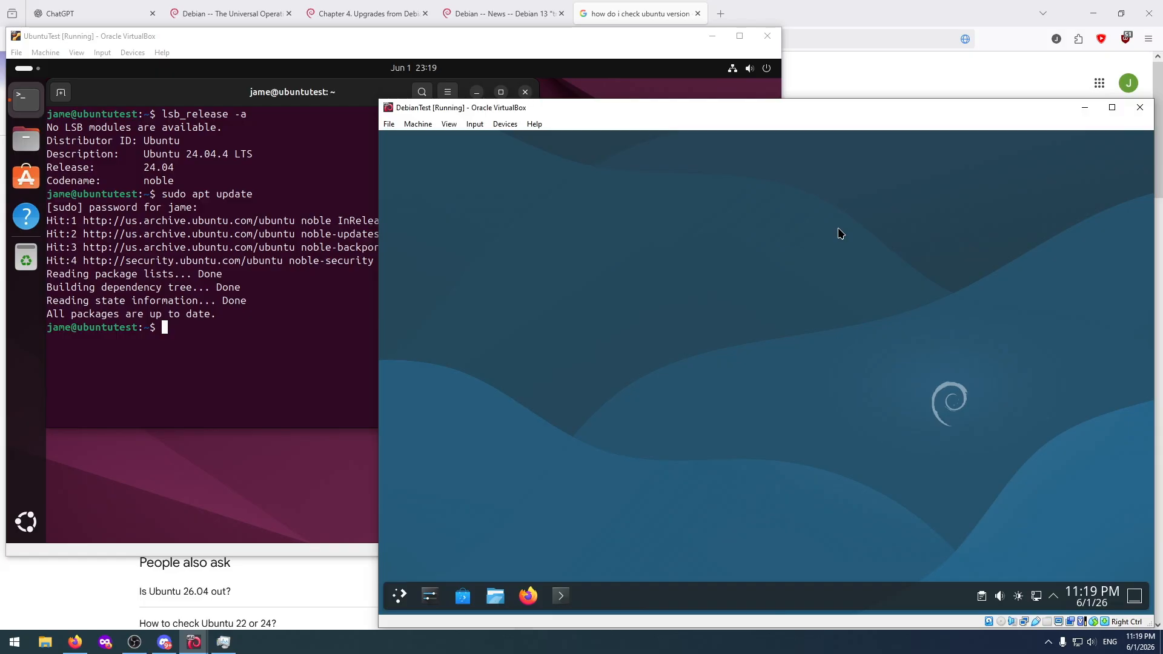
left_click(561, 596)
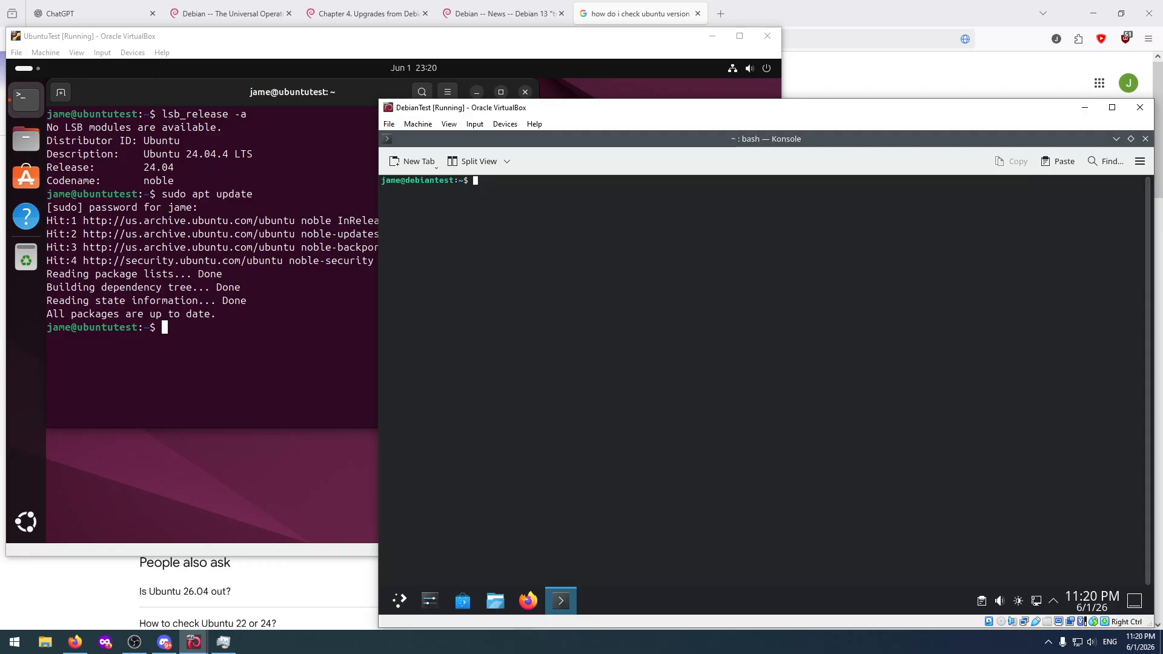
Look through the browser tab's earlier pages, including the "command to restart debian" results, for a way to check the Debian version.
left_click(599, 13)
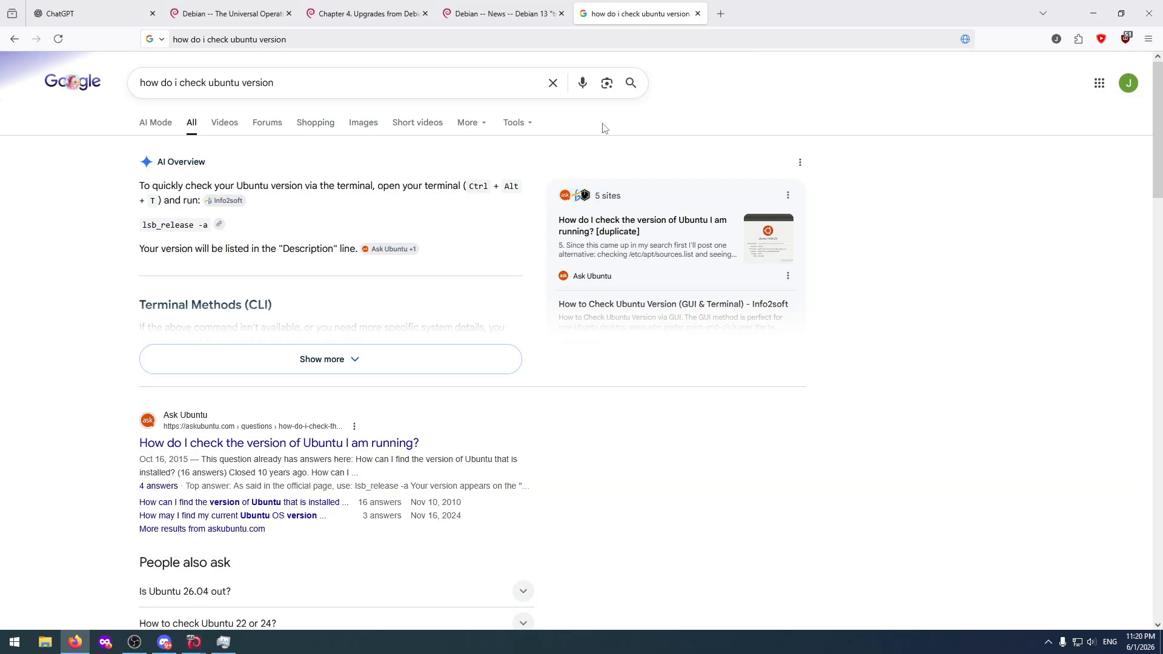
key("alt+Left")
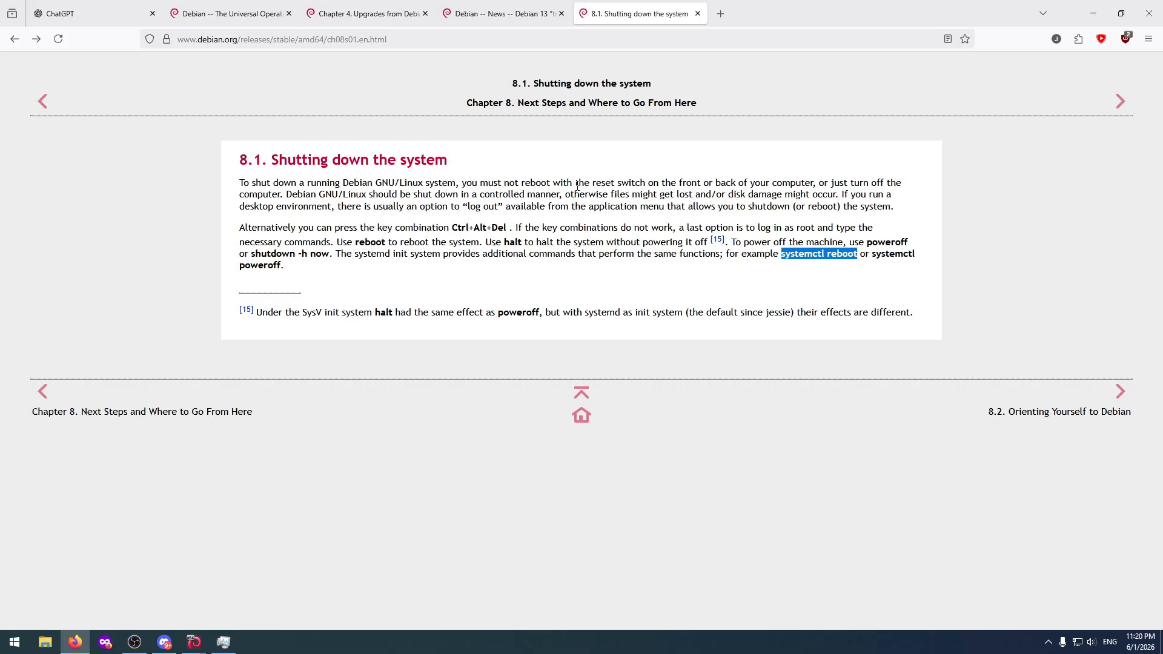
key("alt+Left")
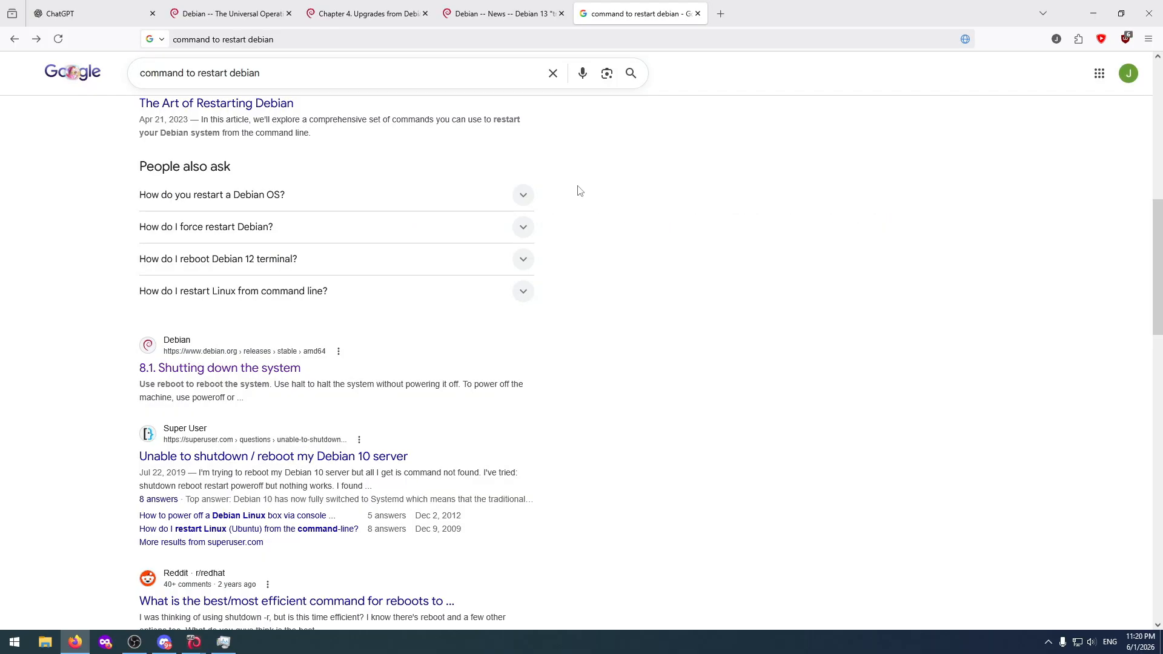
key("alt+Right")
key("alt+Right")
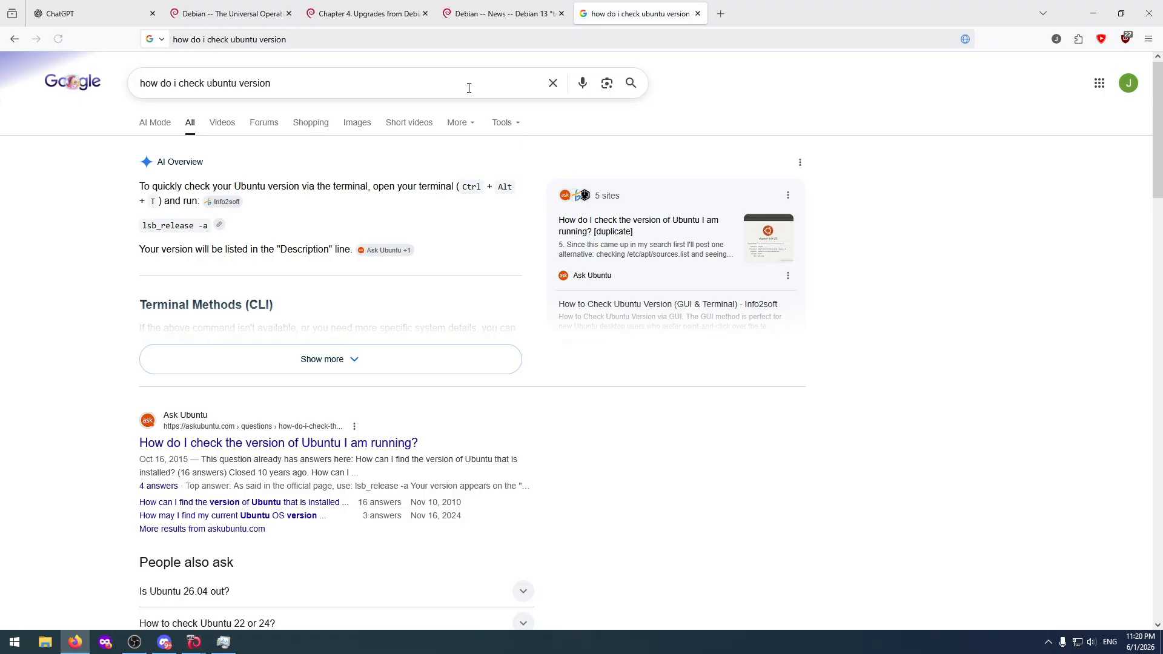
Search the Debian bookworm upgrade notes, from section 4.3 back to section 4.2.1, for the command that displays the Debian version.
left_click(363, 13)
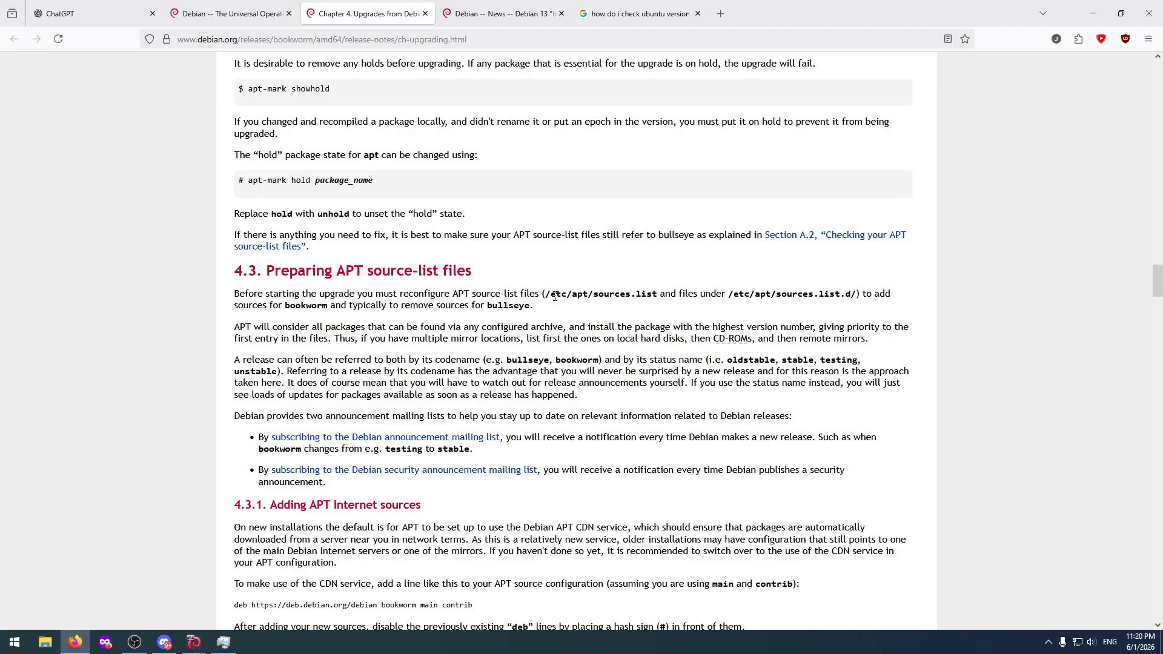
left_click_drag(548, 293, 659, 291)
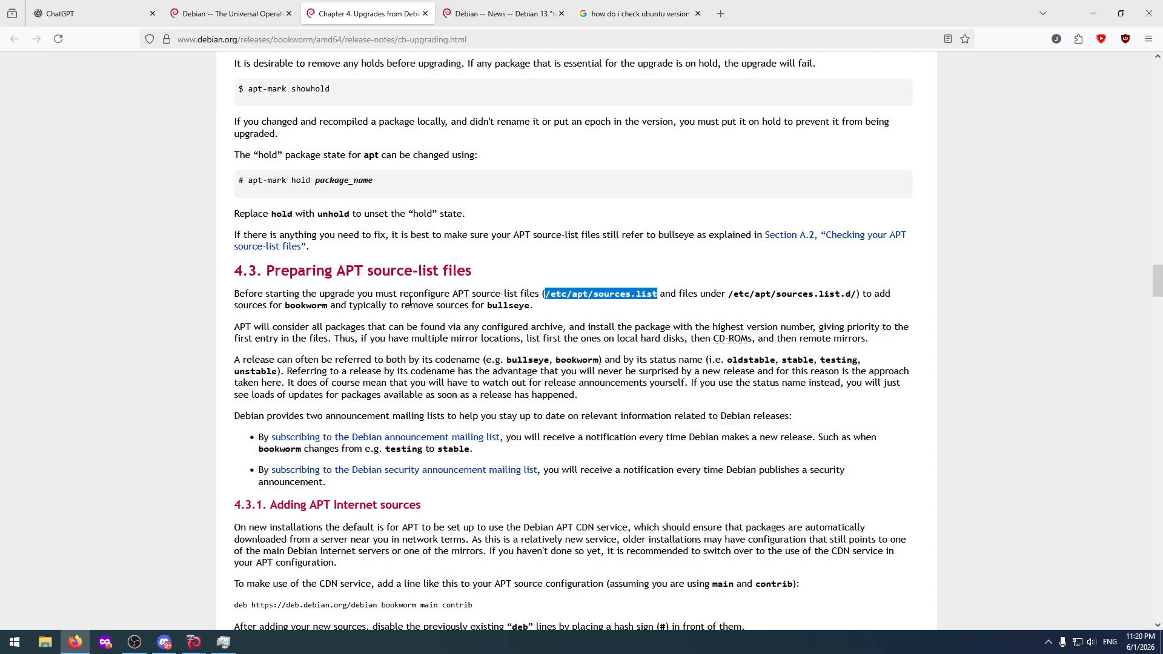
scroll(438, 301, "up", 15)
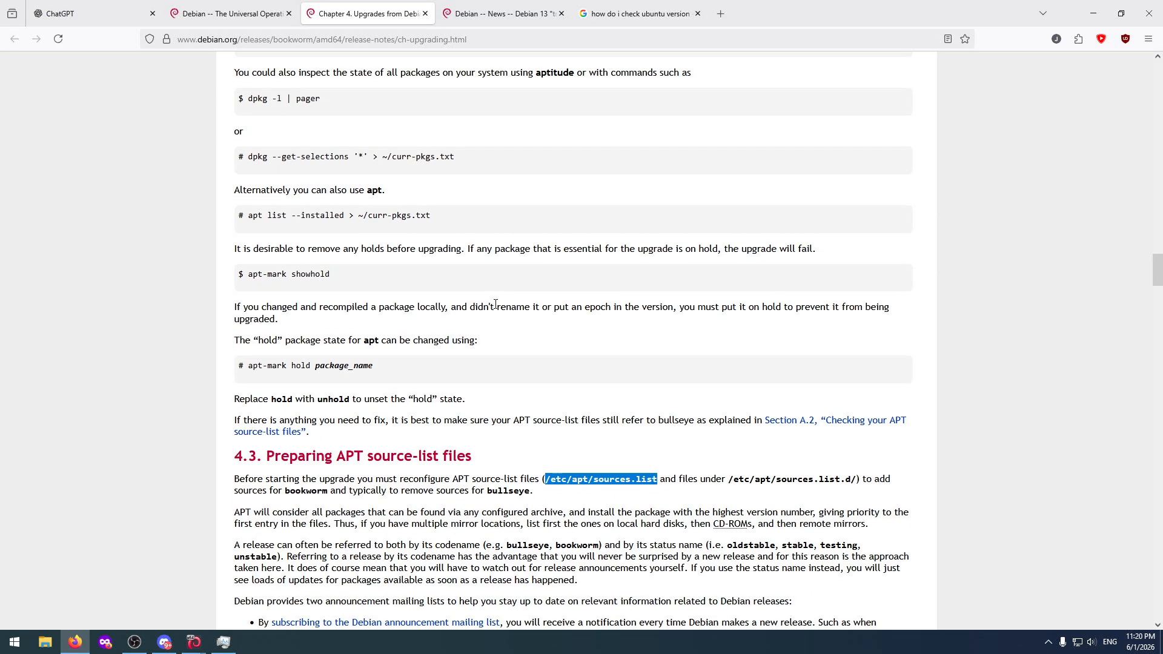
scroll(495, 309, "up", 15)
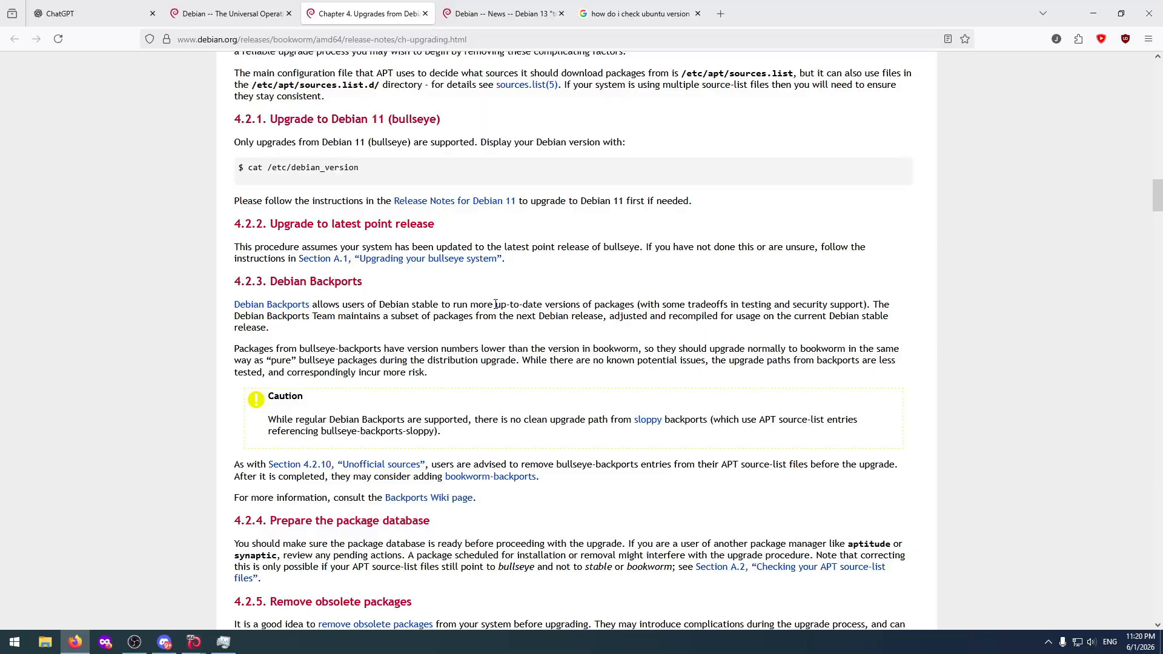
scroll(495, 304, "up", 3)
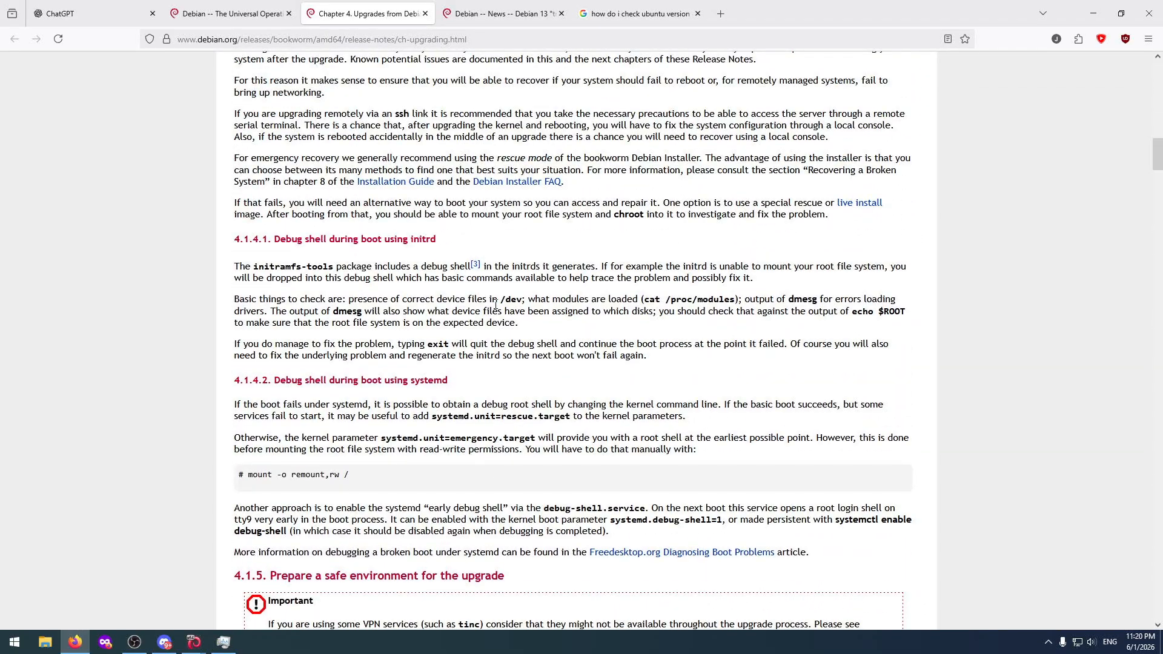
scroll(495, 305, "up", 7)
scroll(495, 304, "down", 20)
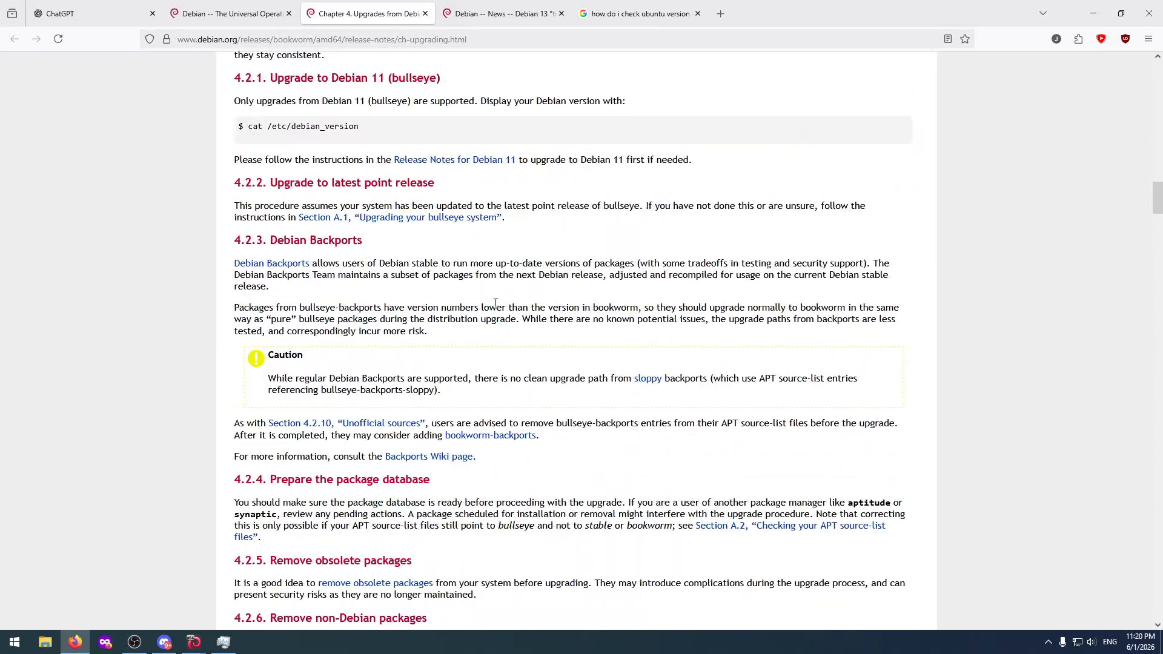
scroll(495, 303, "down", 7)
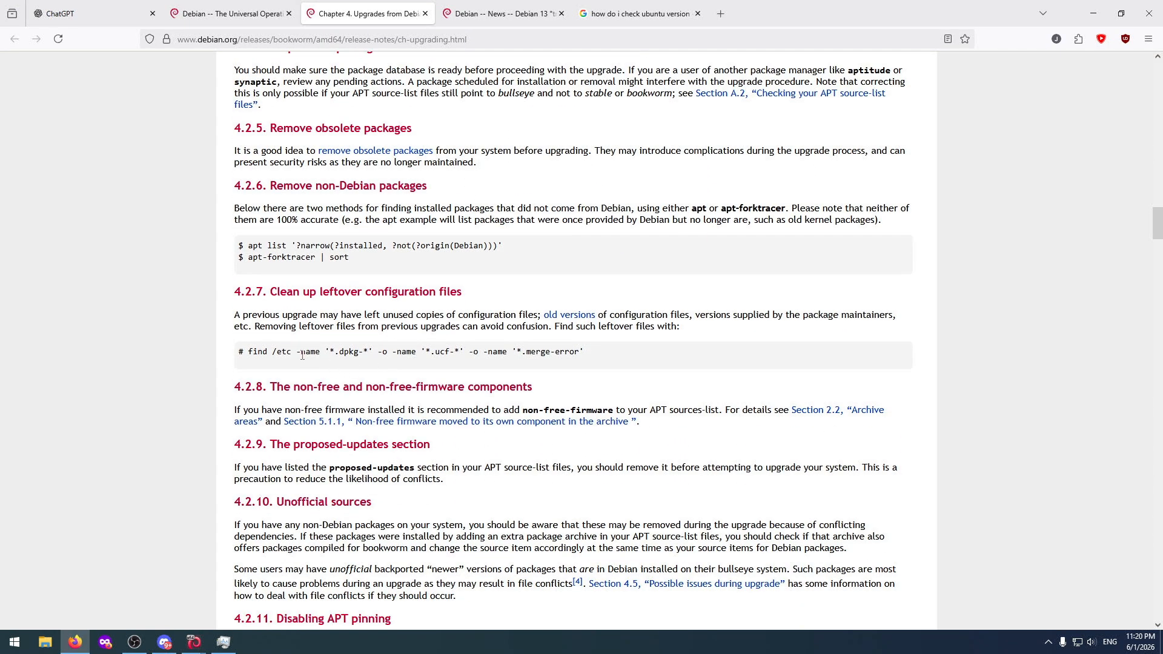
scroll(301, 351, "down", 6)
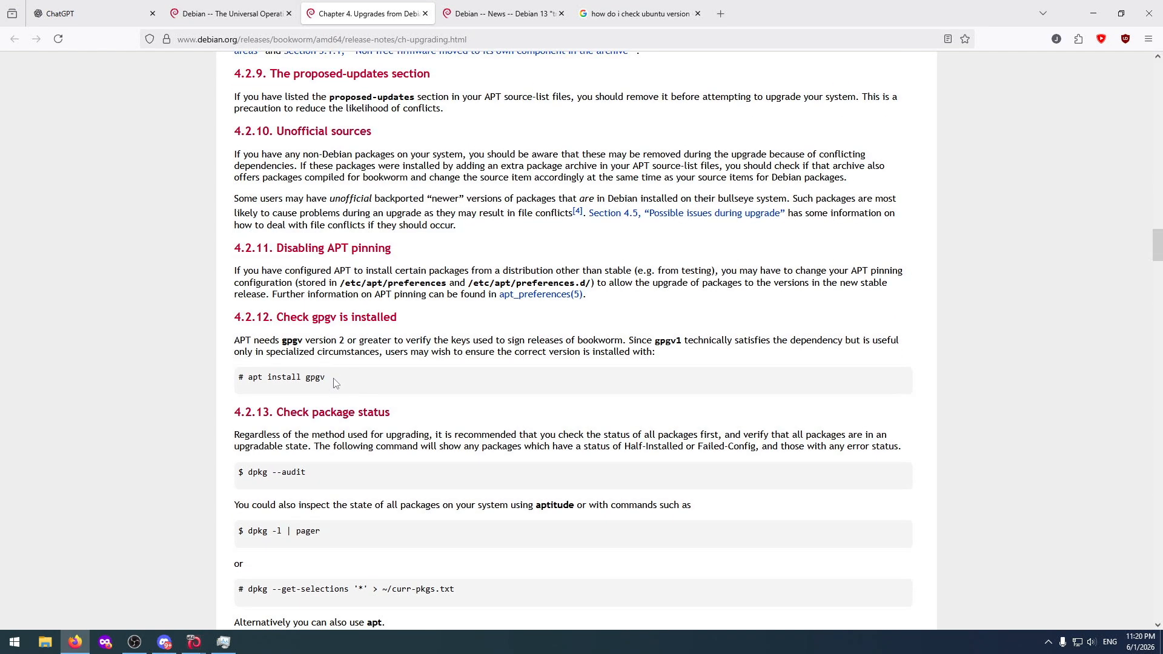
scroll(333, 380, "down", 2)
scroll(333, 380, "down", 3)
scroll(335, 366, "down", 2)
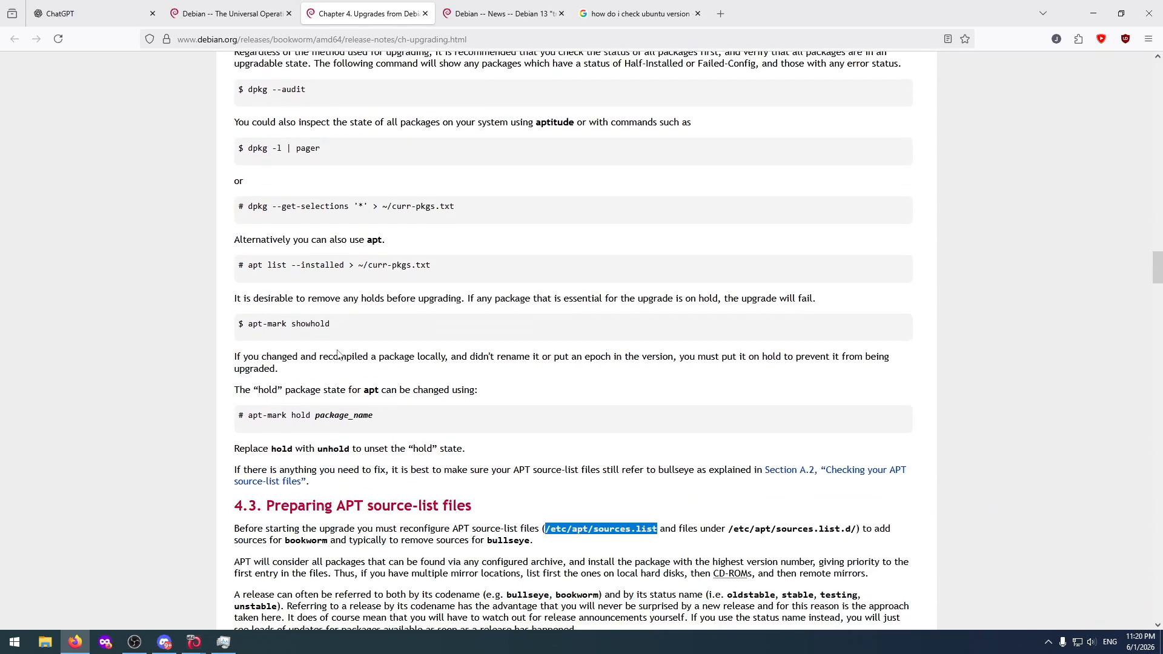
scroll(338, 380, "down", 3)
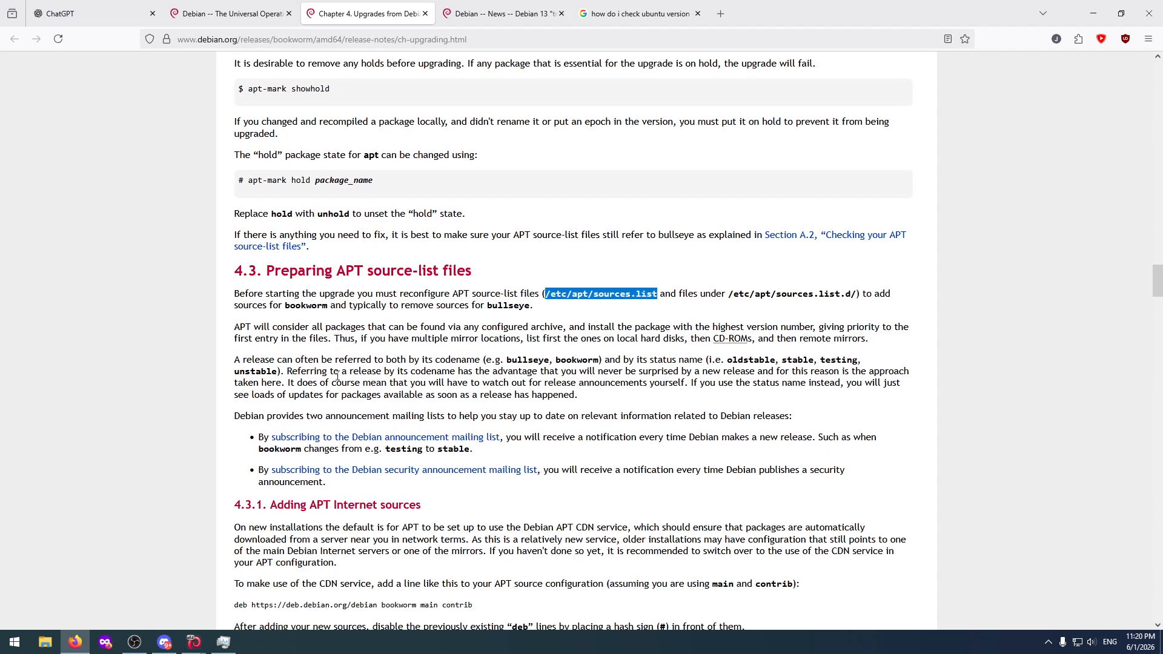
scroll(338, 375, "up", 18)
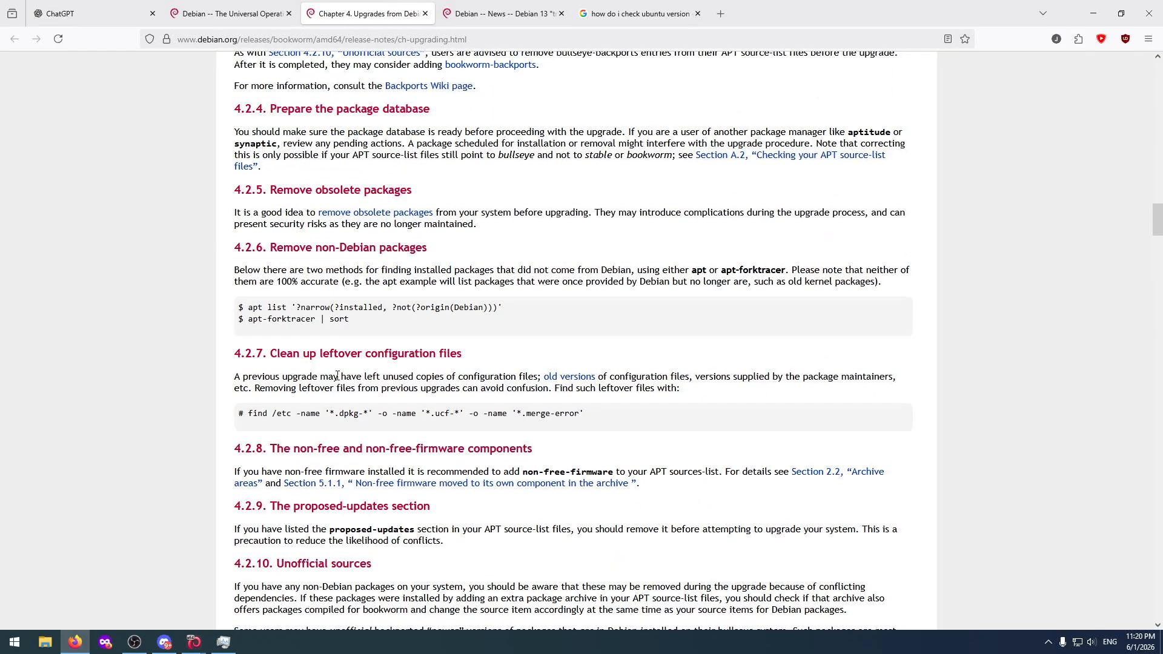
scroll(328, 394, "up", 7)
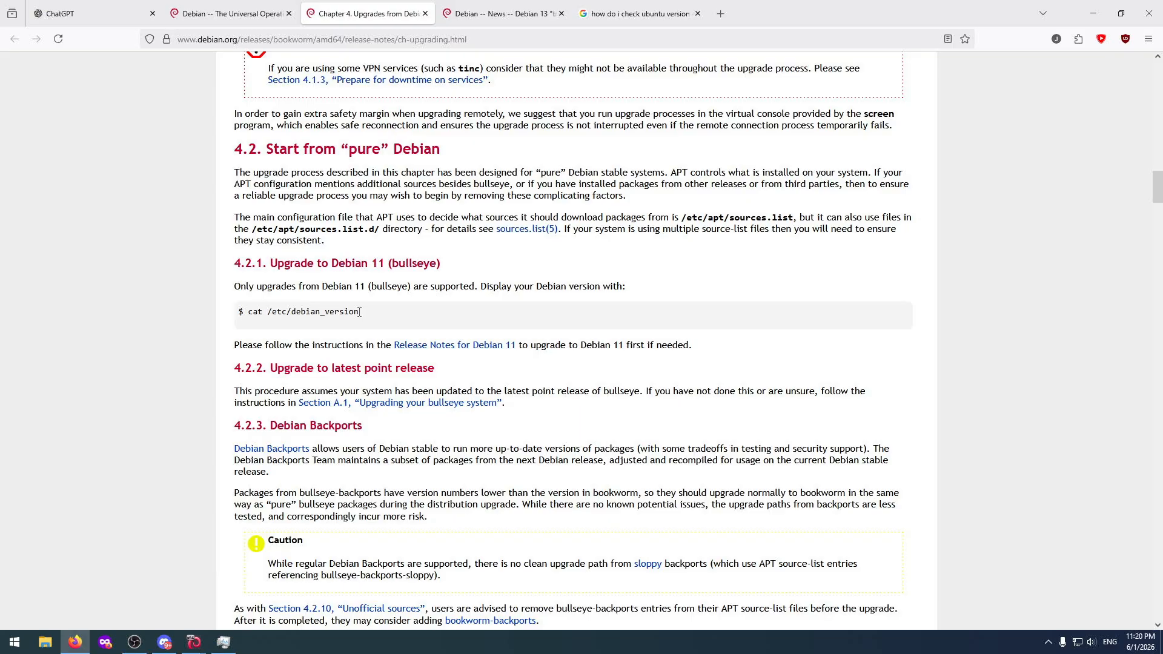
Switch to DebianTest's terminal and try to display its version with "cat /etc/debain_version".
key("alt+Tab")
type("cat ")
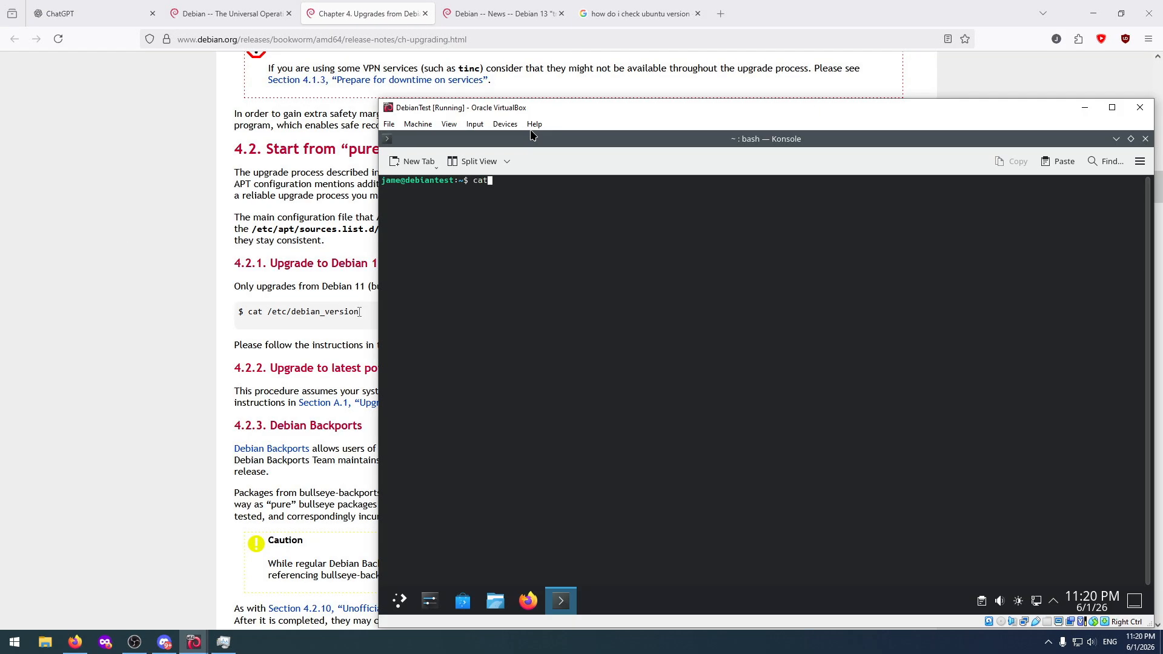
type("/etc/d")
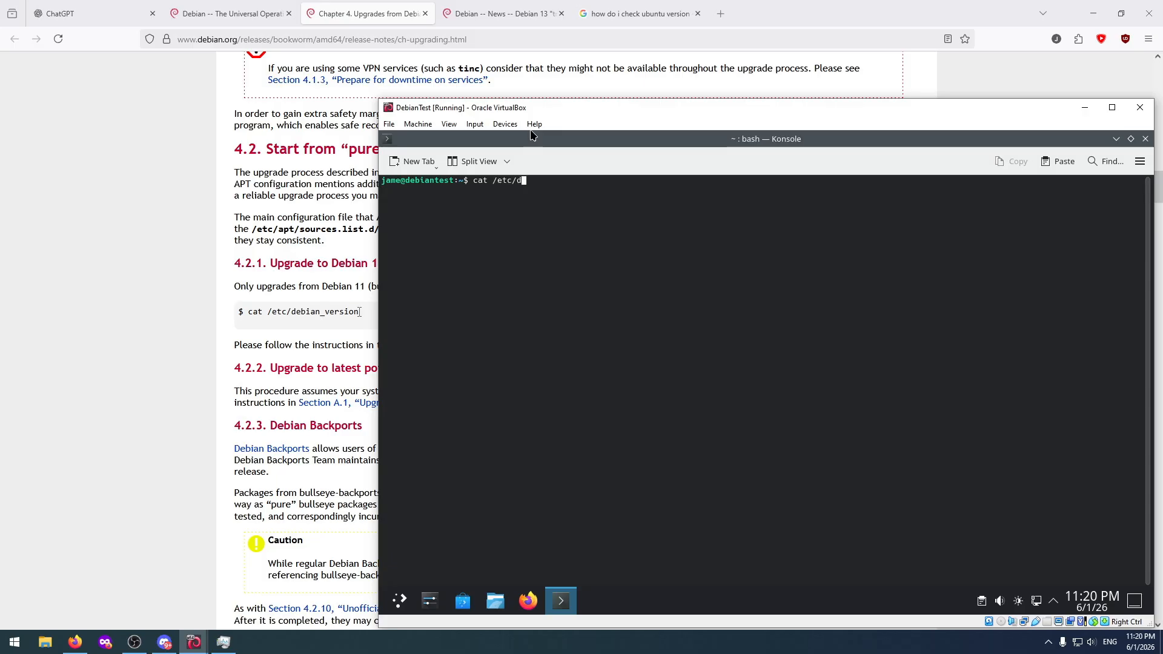
type("ebain_version")
key("Return")
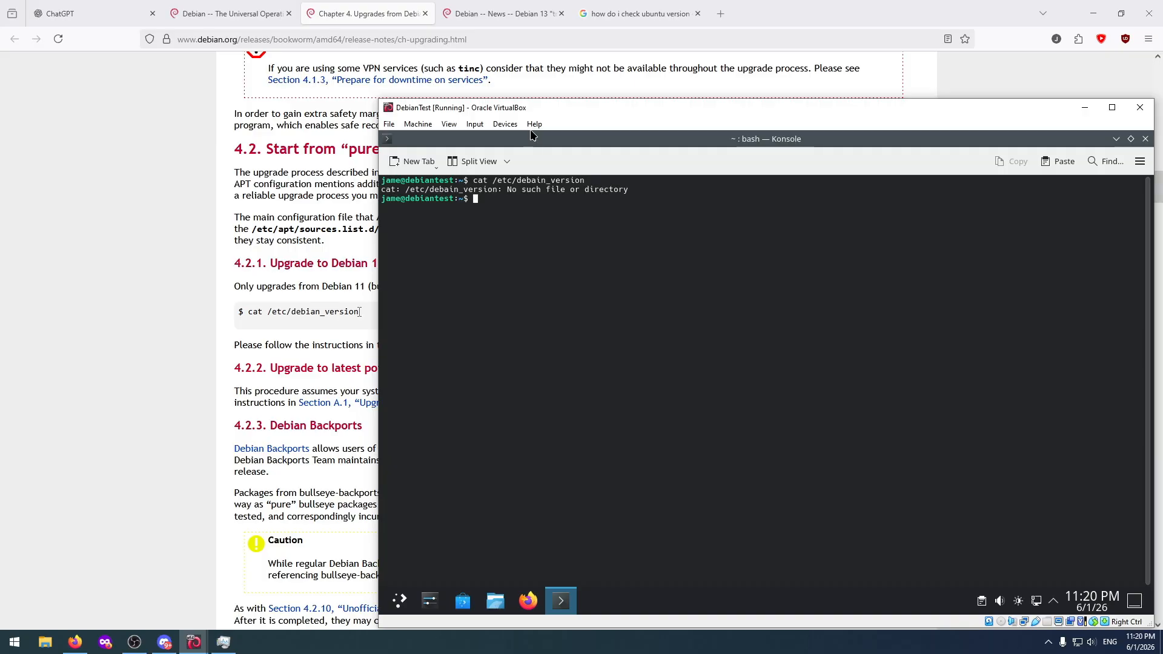
Correct the file path in the previous command to "/etc/debian_version" and rerun it in DebianTest.
key("Up")
key("Left")
key("Left")
key("Left")
key("Left")
key("Left")
key("Left")
key("Left")
key("Left")
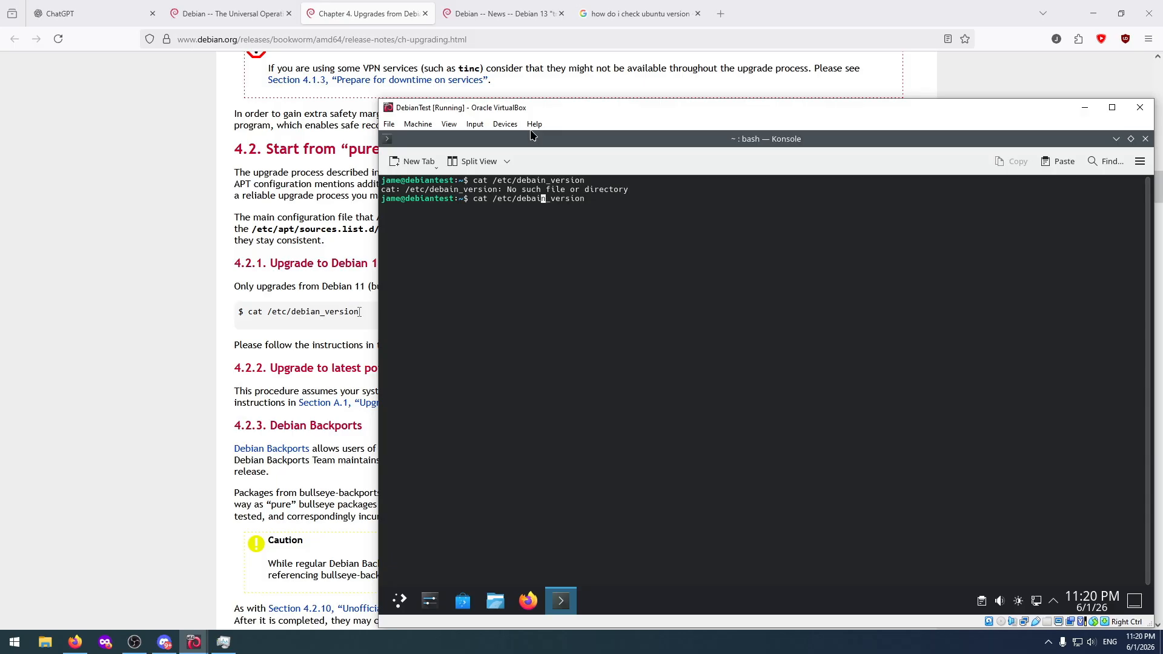
key("BackSpace")
key("Right")
type("a")
key("Return")
Switch to UbuntuTest and rerun "lsb_release -a" from the command history to check the installed release.
left_click(192, 633)
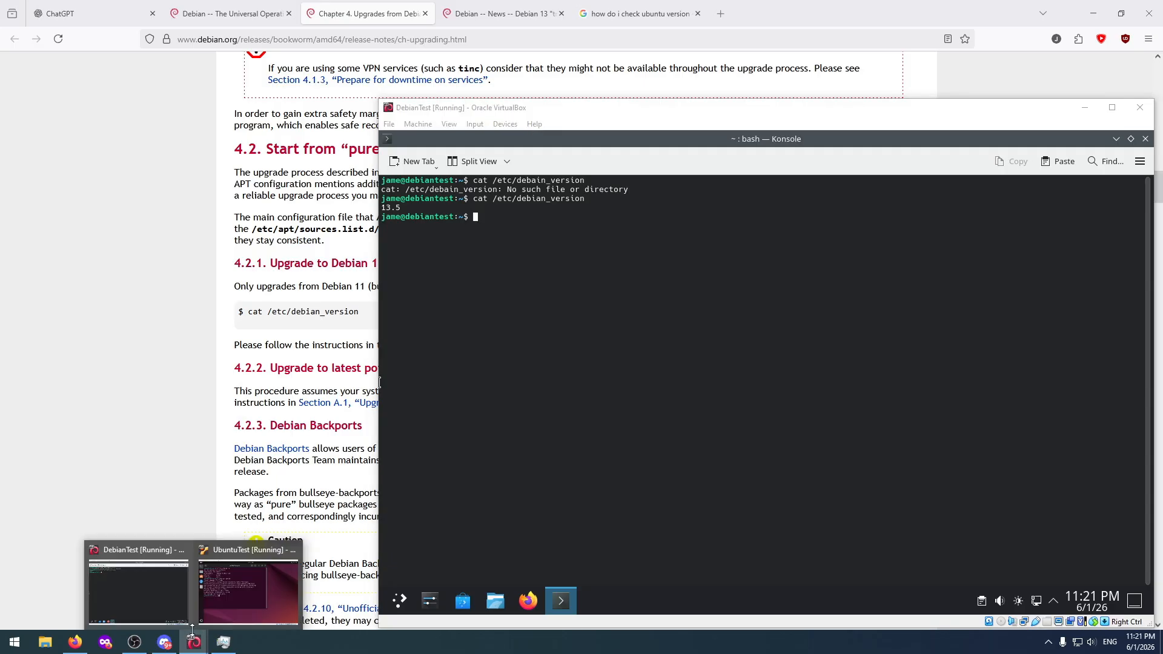
left_click(238, 609)
key("Up")
key("Up")
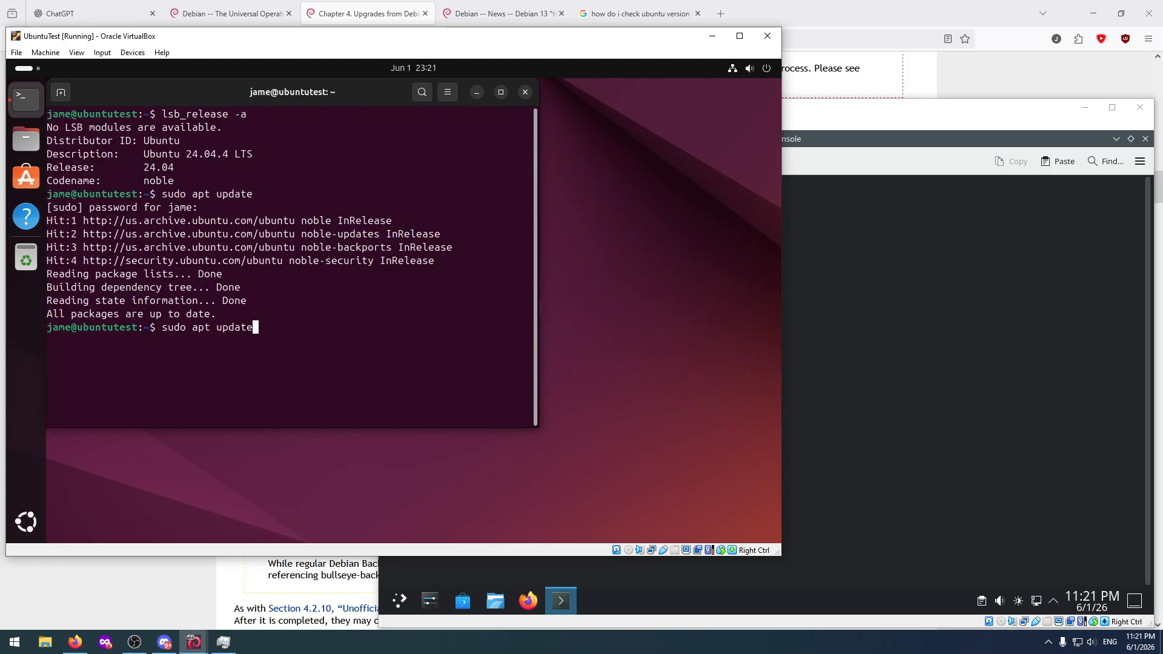
key("Return")
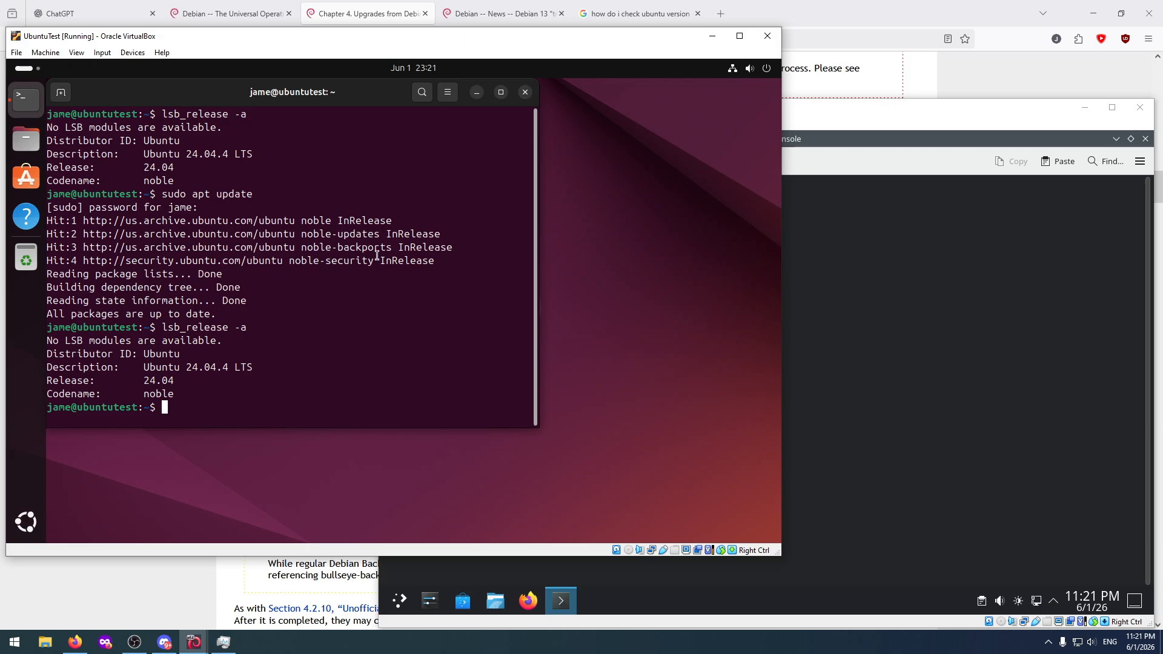
Close the terminal windows in both UbuntuTest and DebianTest.
left_click(525, 93)
left_click(885, 154)
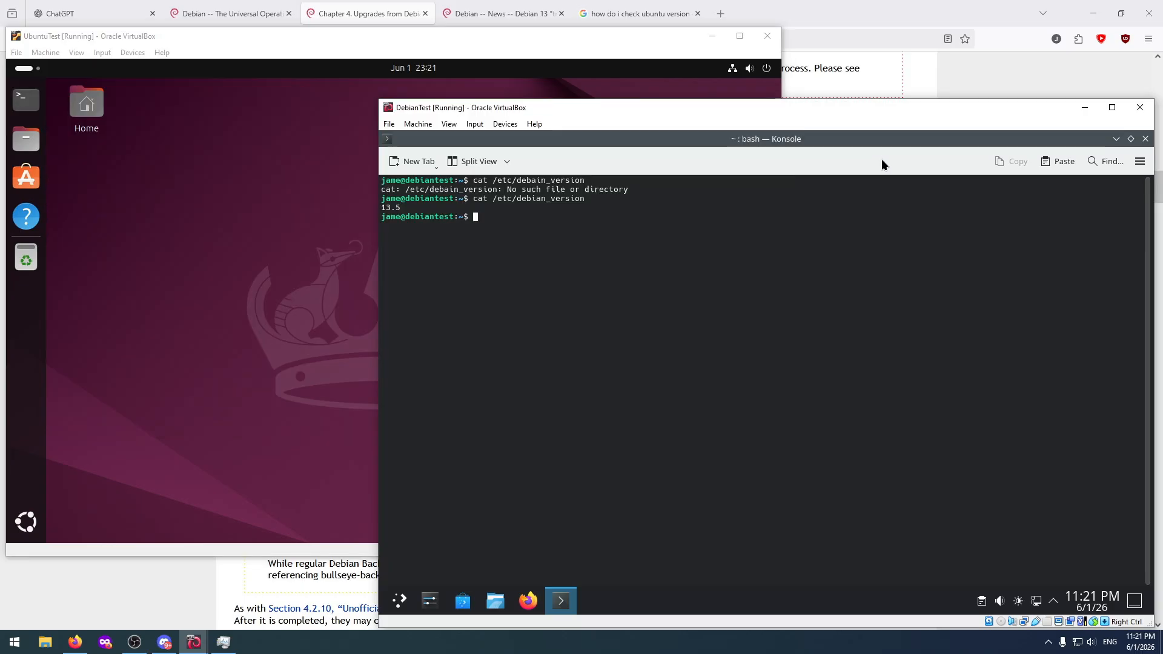
left_click(1147, 139)
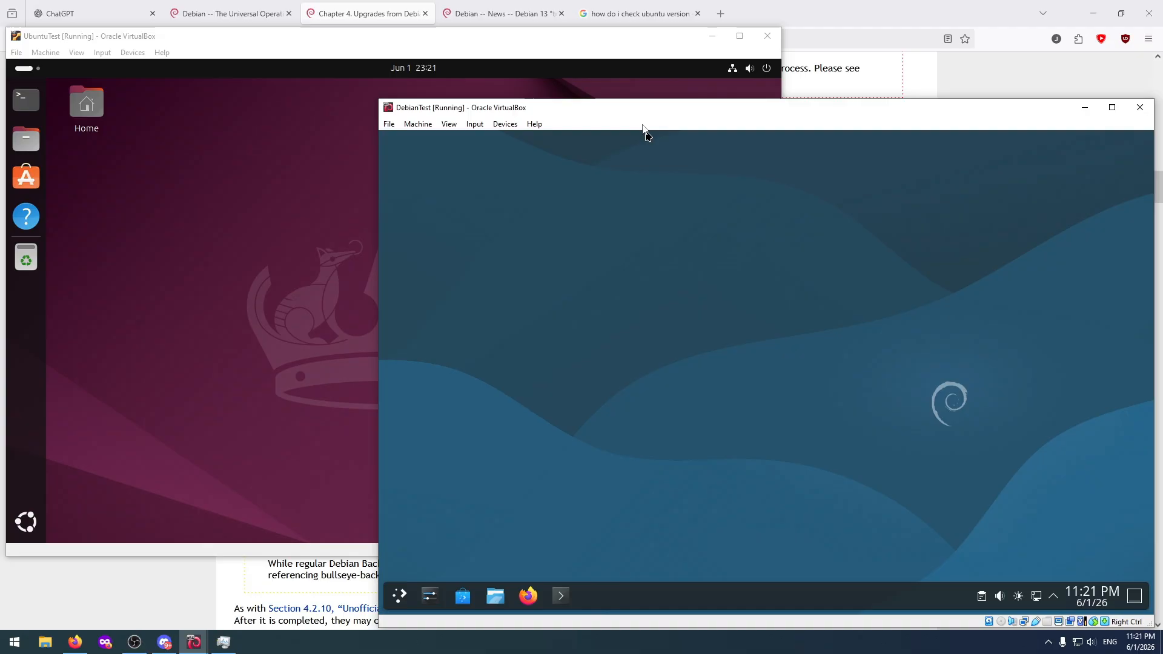
Open System Monitor in UbuntuTest to view the running processes, and close it again.
left_click(135, 265)
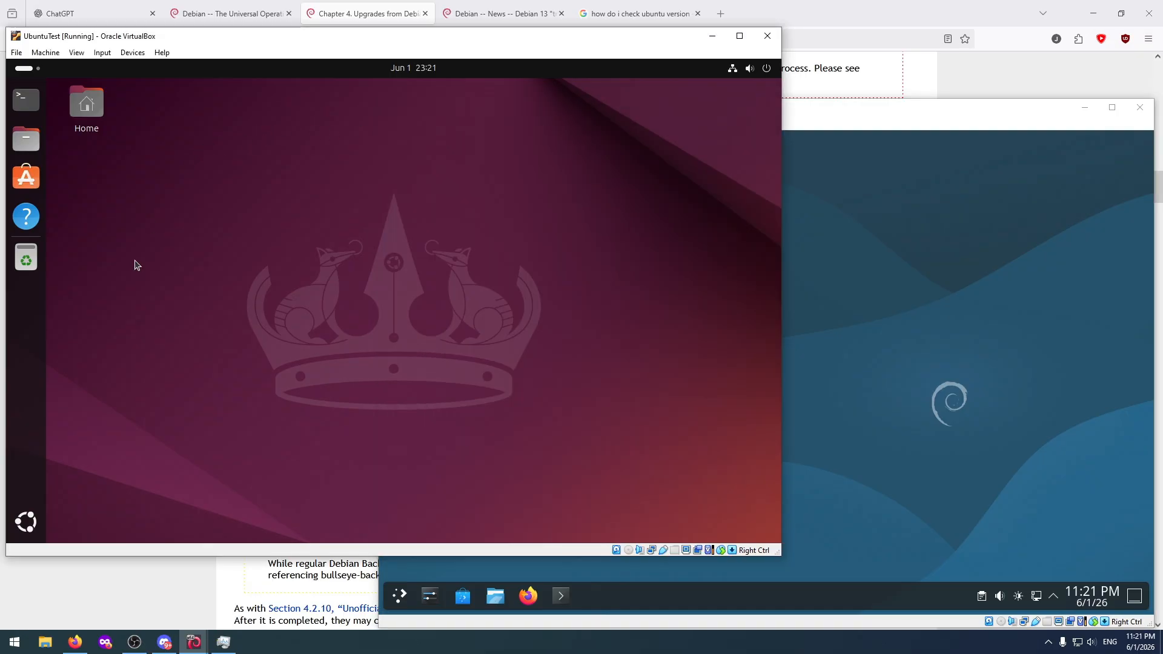
left_click(20, 522)
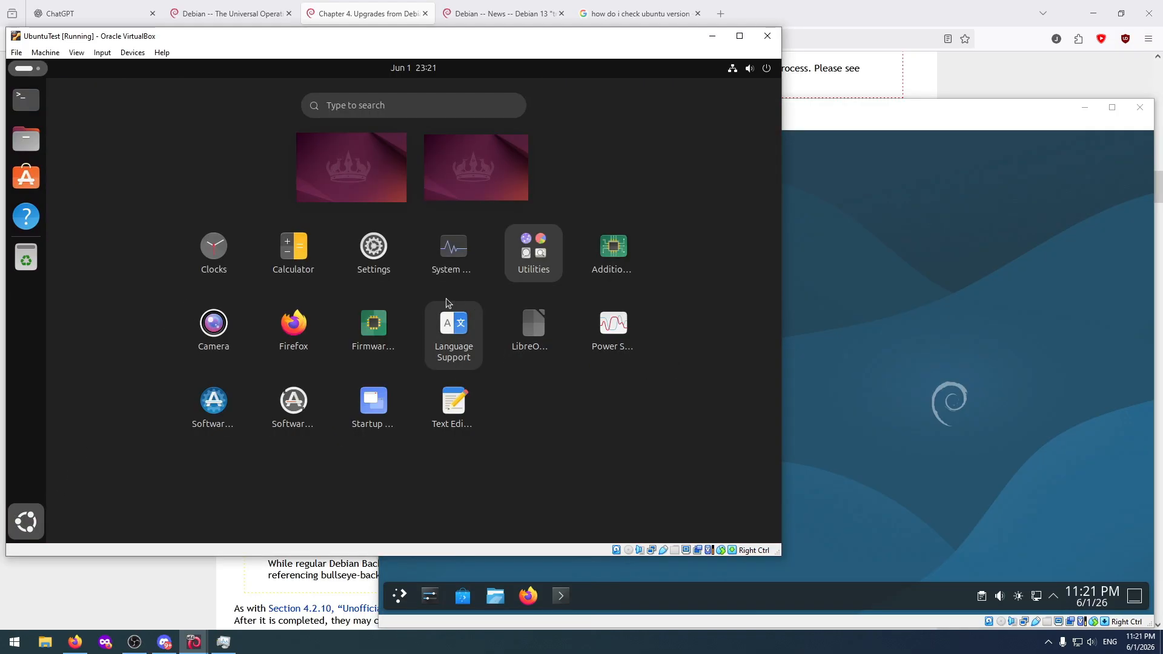
left_click(445, 245)
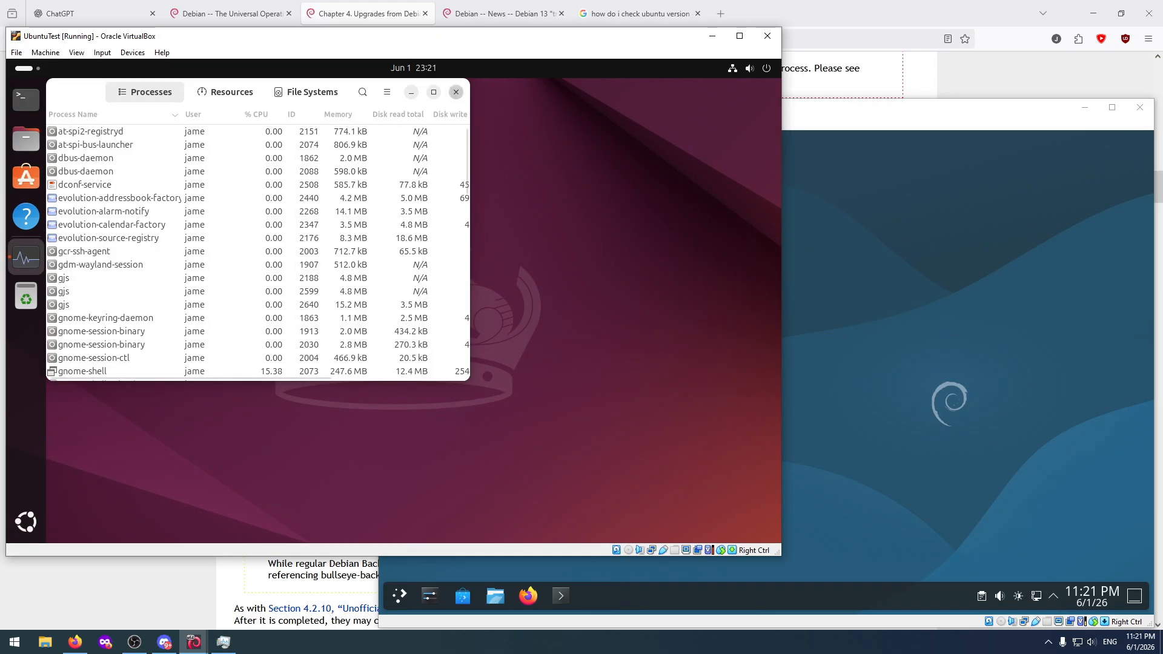
left_click(456, 91)
Open a terminal in UbuntuTest and begin entering a "sudo rm" command.
left_click(26, 100)
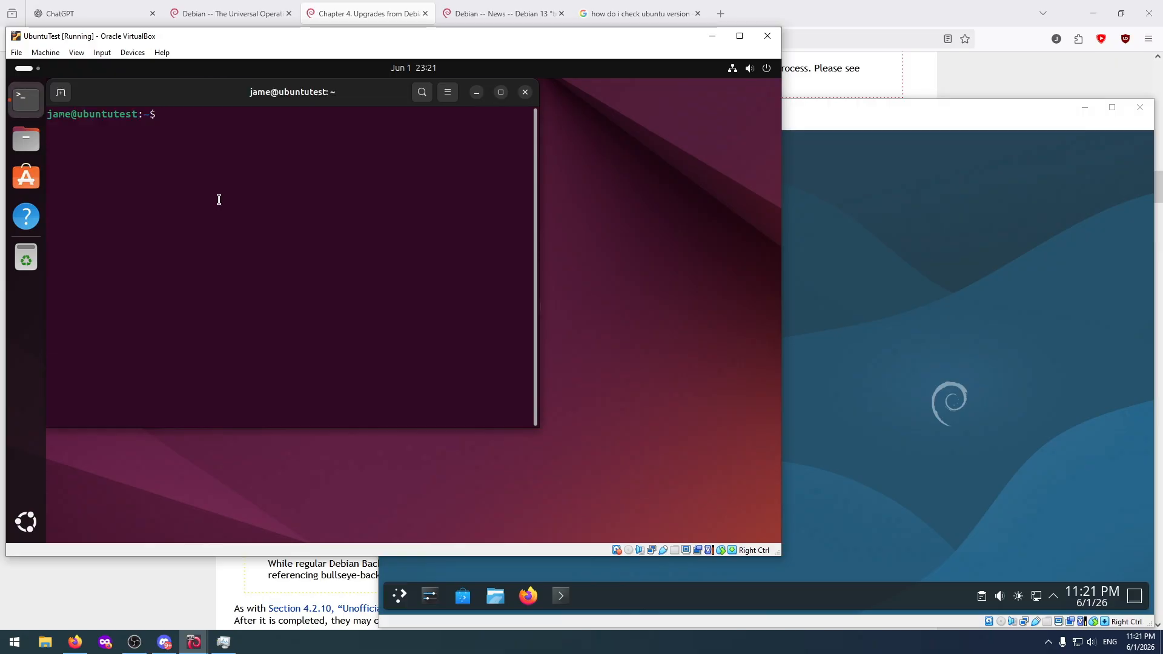
type("sudo rm -rf /")
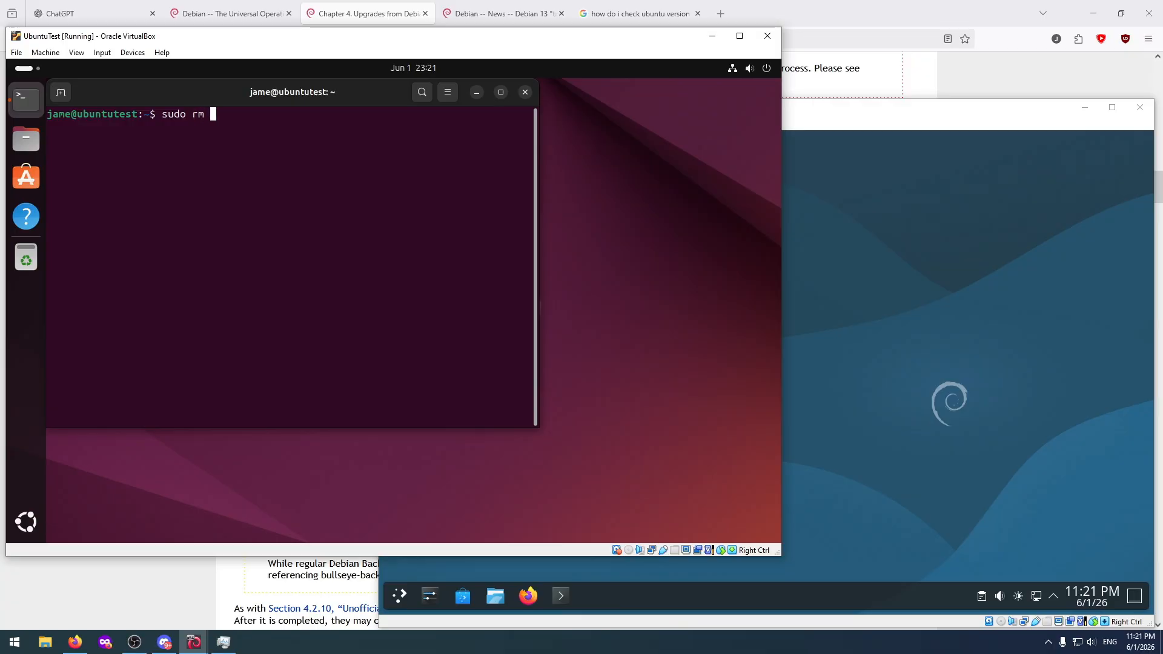
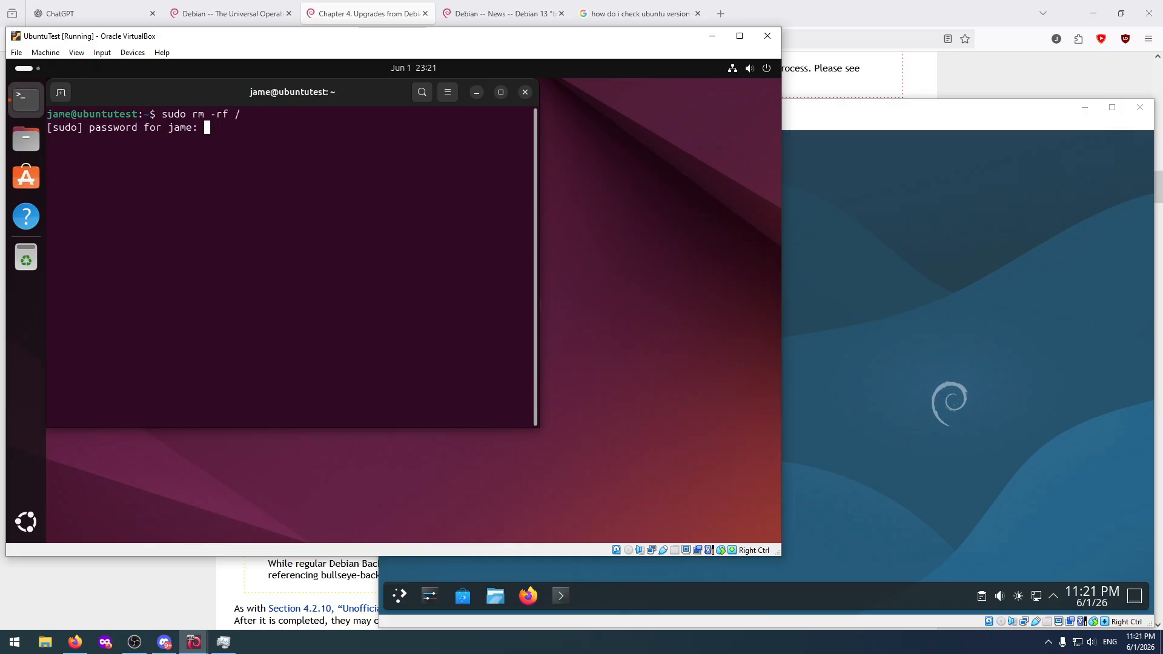
Submit the sudo password to try running "sudo rm -rf /" in the UbuntuTest terminal.
key("Return")
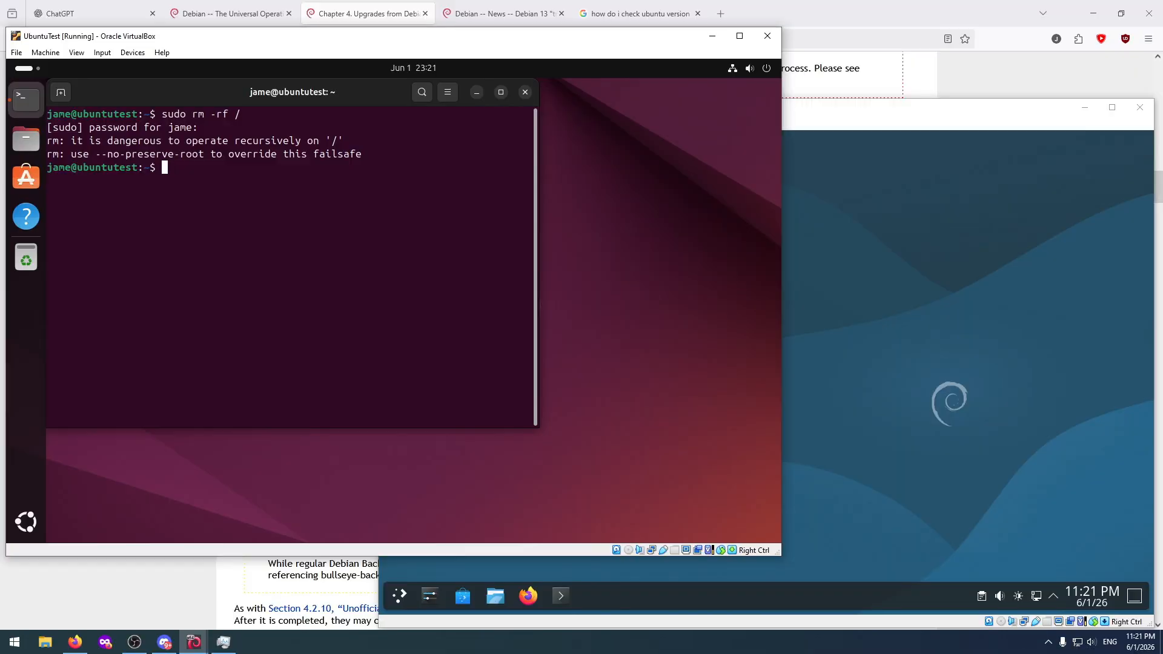
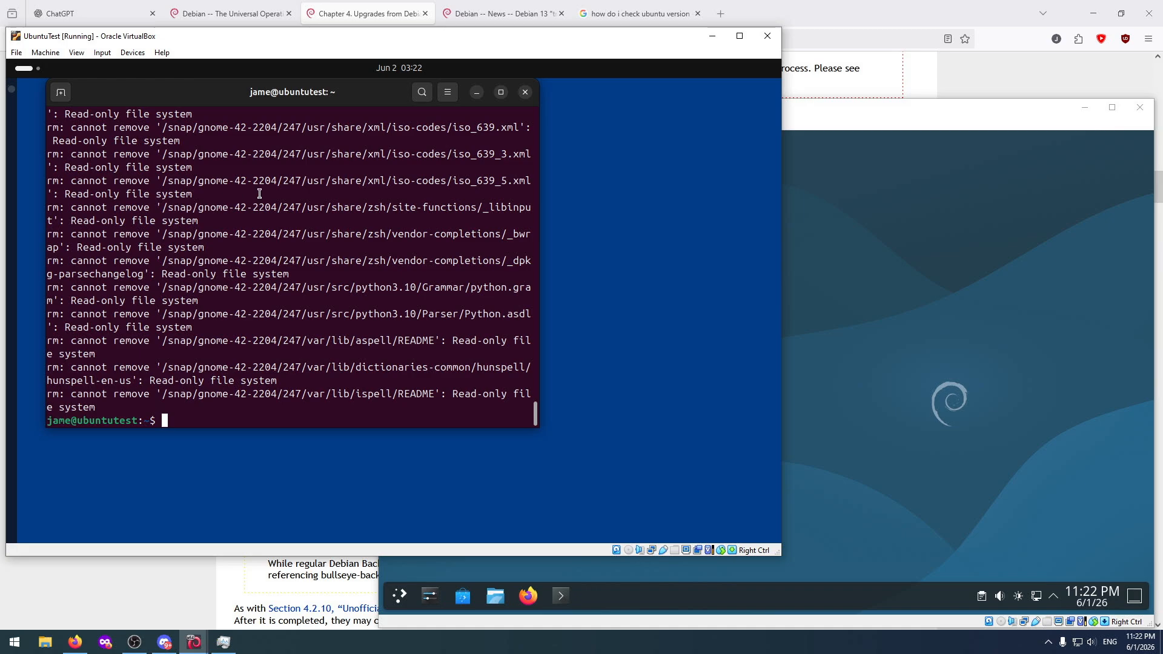
Close the UbuntuTest terminal, open the activities overview to check it, and return to the desktop.
scroll(388, 191, "up", 5)
left_click(504, 93)
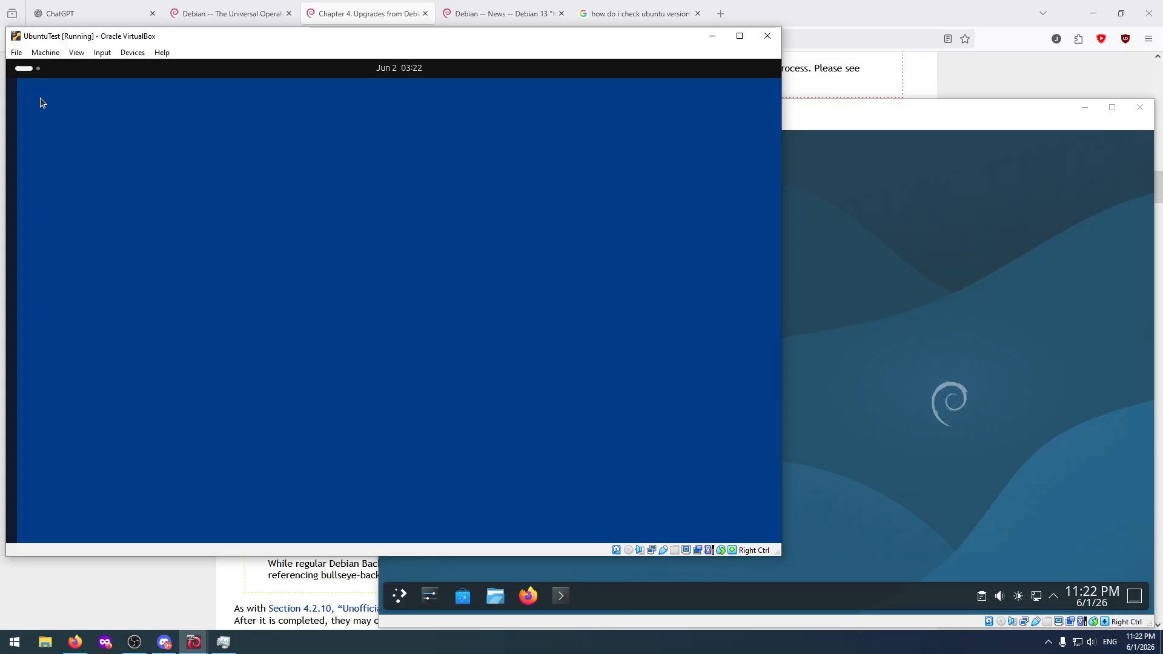
left_click(27, 75)
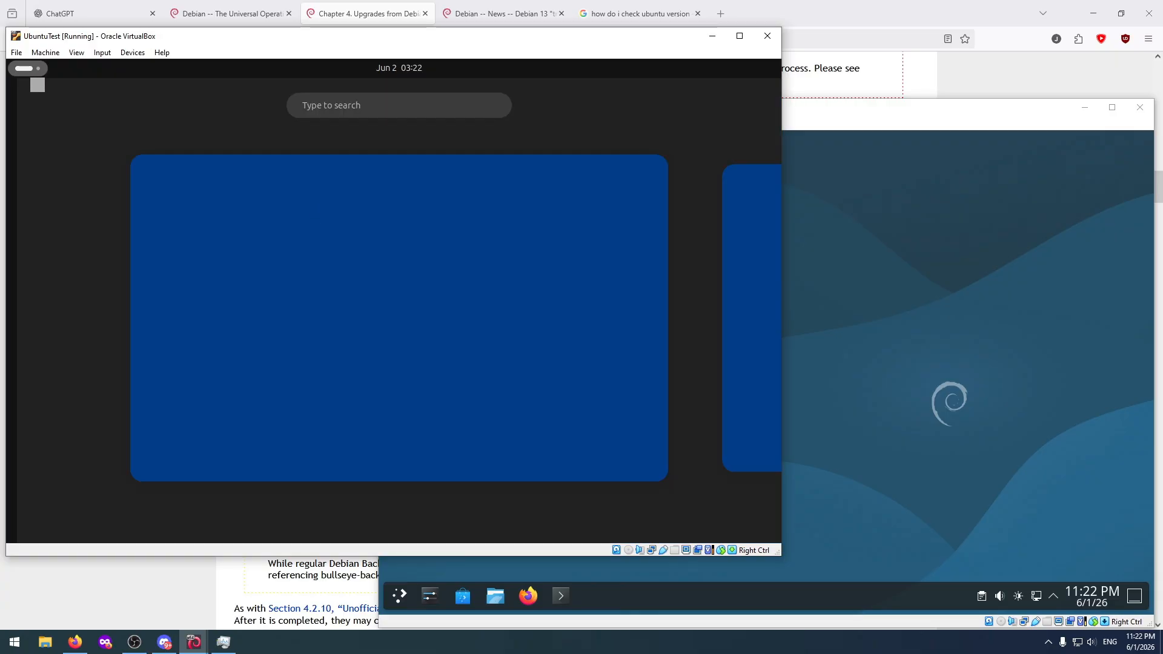
left_click(324, 224)
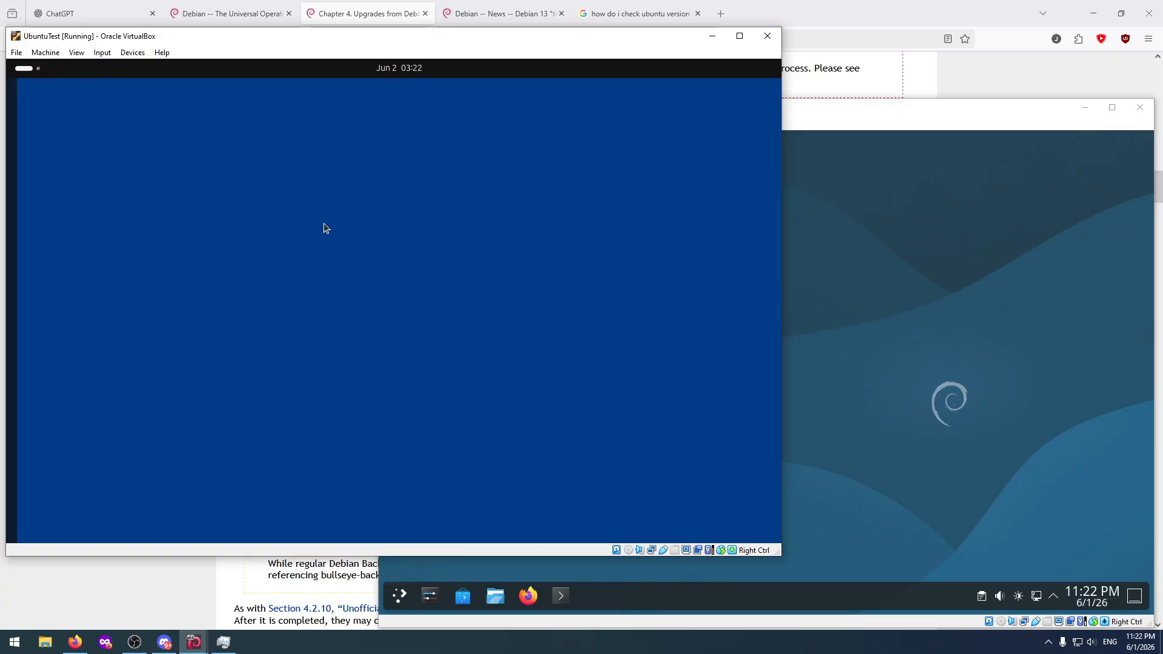
Display the VirtualBox soft keyboard for the UbuntuTest machine.
left_click(102, 52)
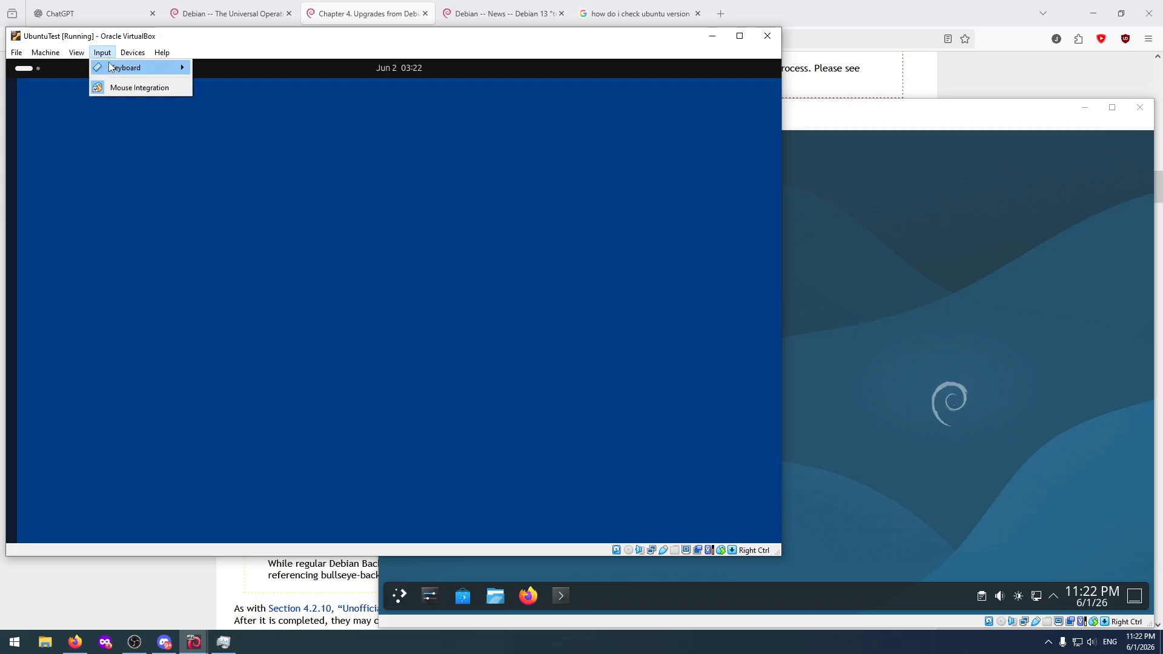
mouse_move(112, 68)
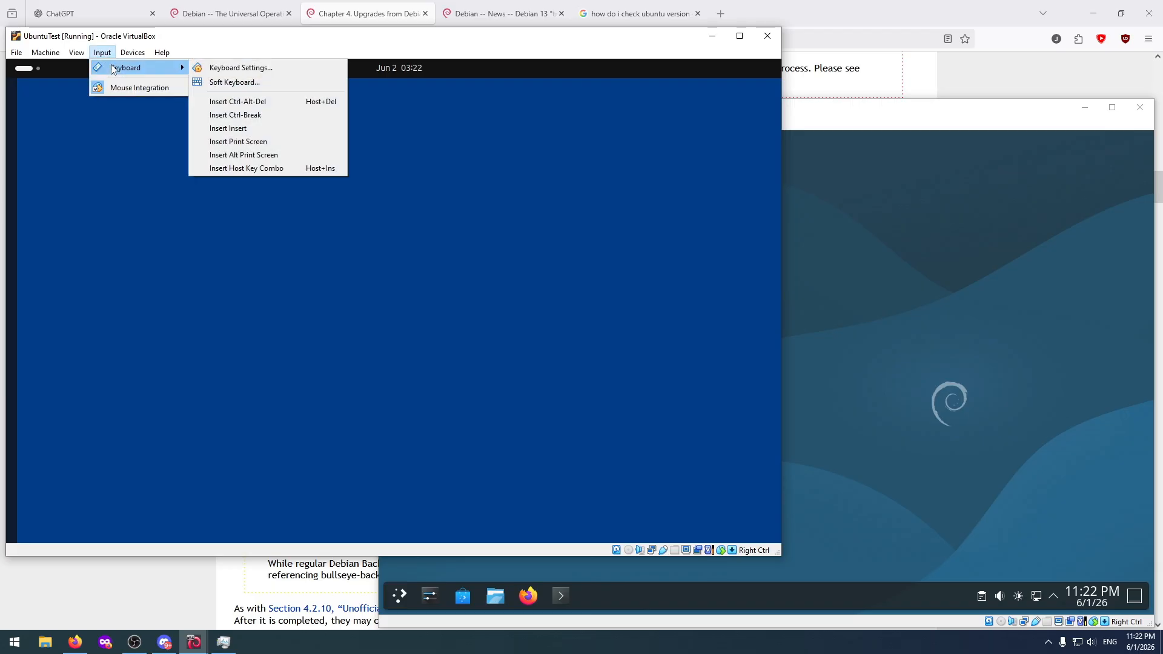
left_click(255, 82)
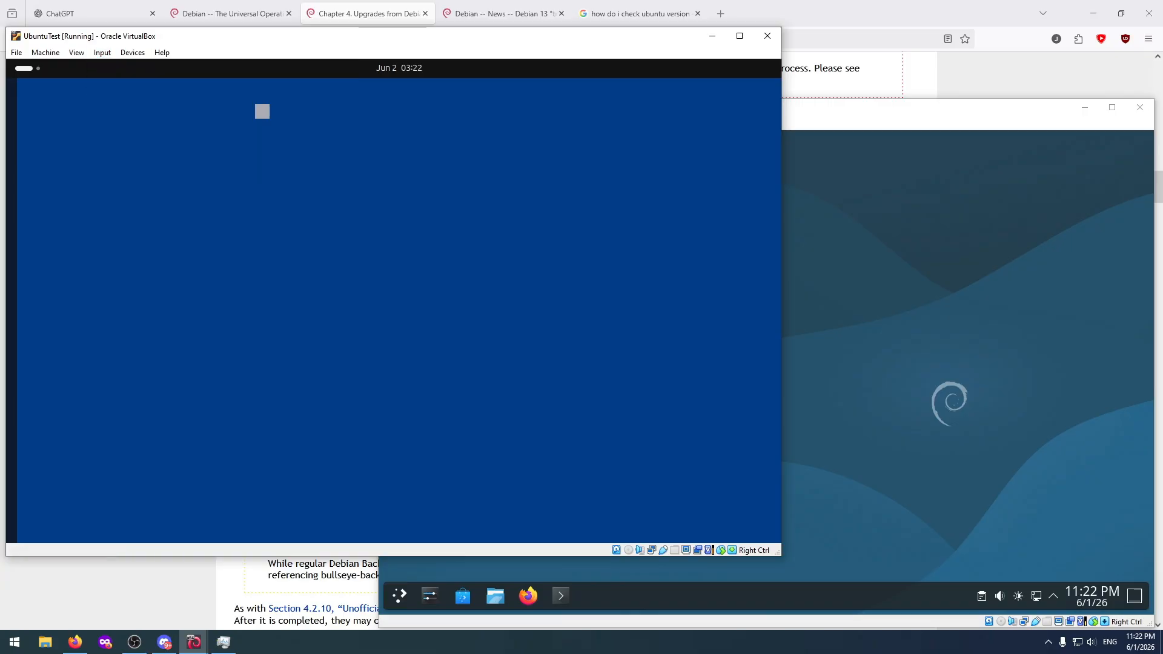
left_click(102, 53)
mouse_move(110, 70)
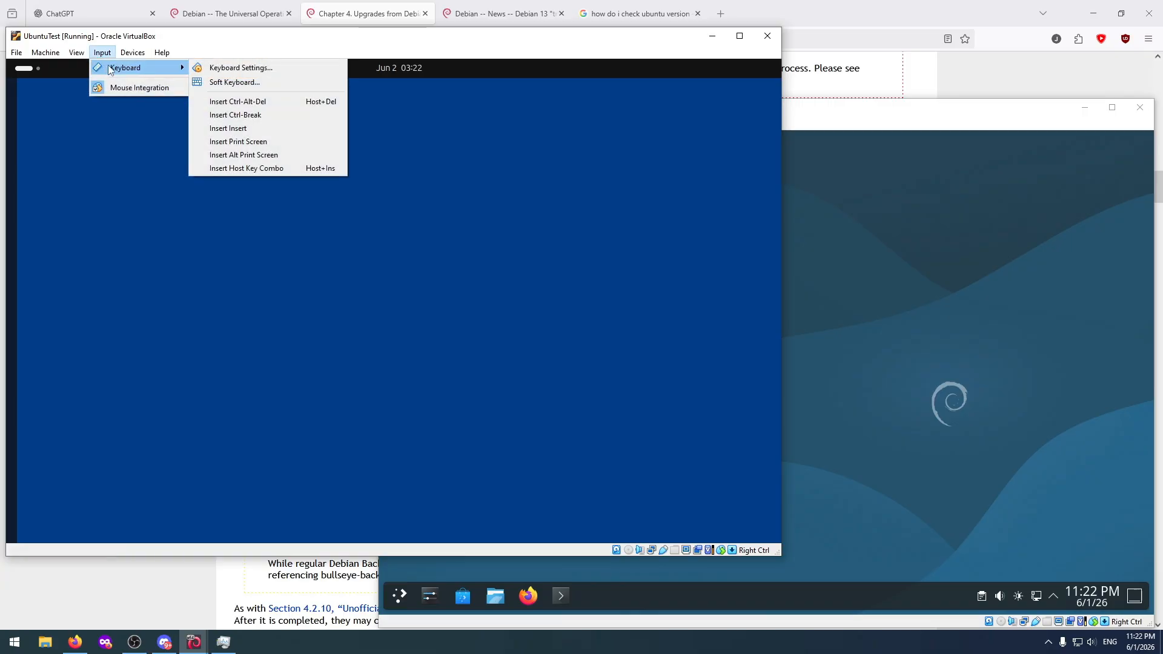
left_click(239, 82)
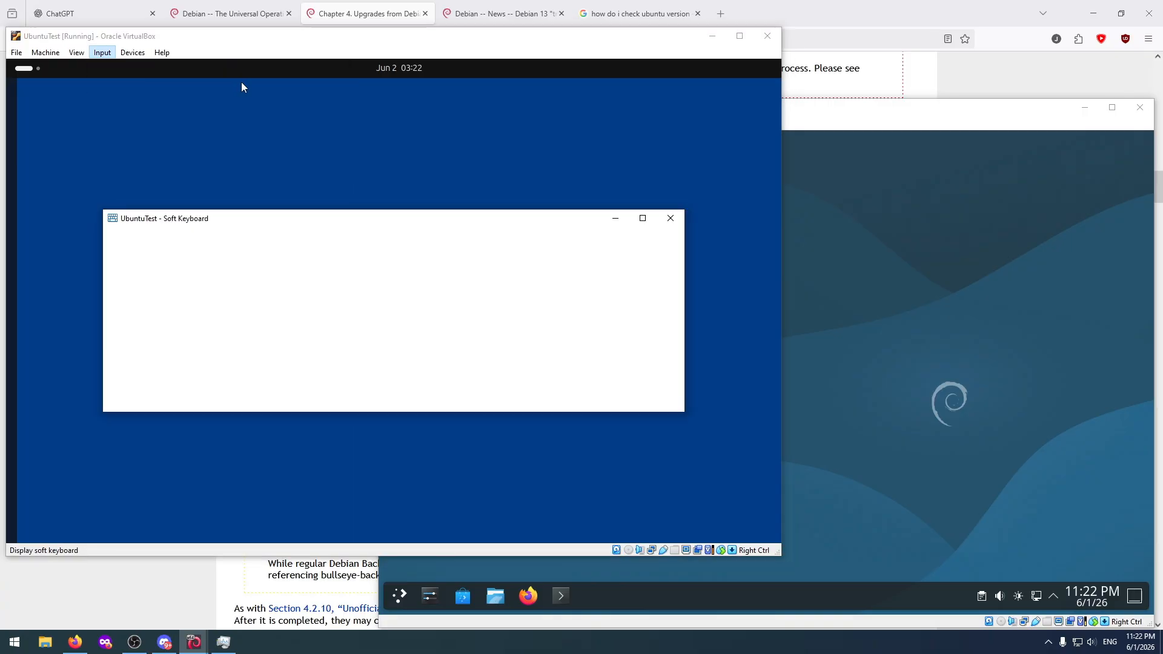
Try sending a Ctrl+Alt function-key combination to UbuntuTest with the soft keyboard.
left_click(121, 383)
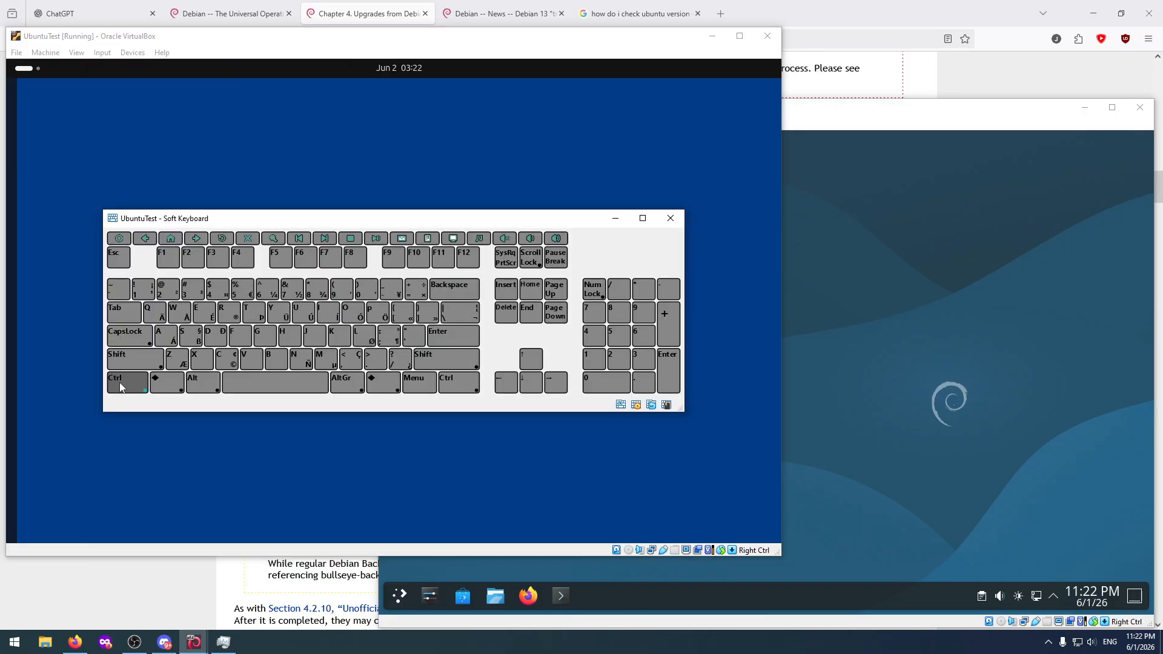
left_click(204, 385)
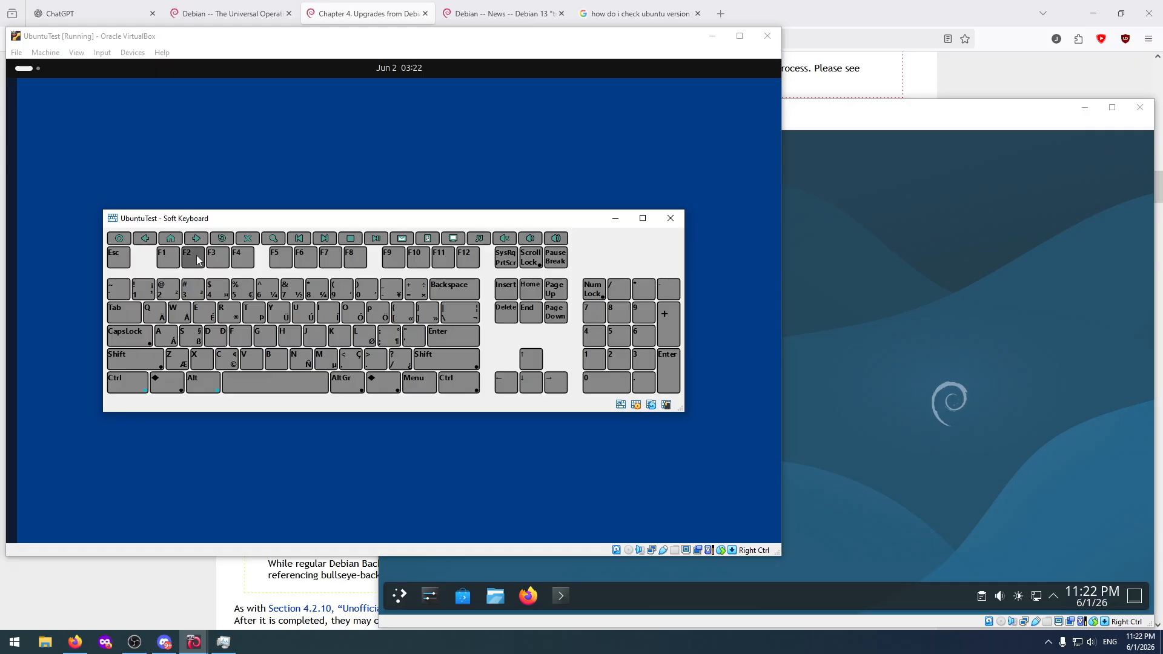
left_click(124, 383)
left_click(202, 383)
left_click(228, 255)
Try sending Ctrl+Alt+Delete to UbuntuTest with the soft keyboard and close the keyboard window.
left_click(144, 383)
left_click(218, 388)
left_click(507, 314)
left_click(670, 218)
Try creating a new folder on the UbuntuTest desktop and test the desktop's other context options.
left_click(33, 70)
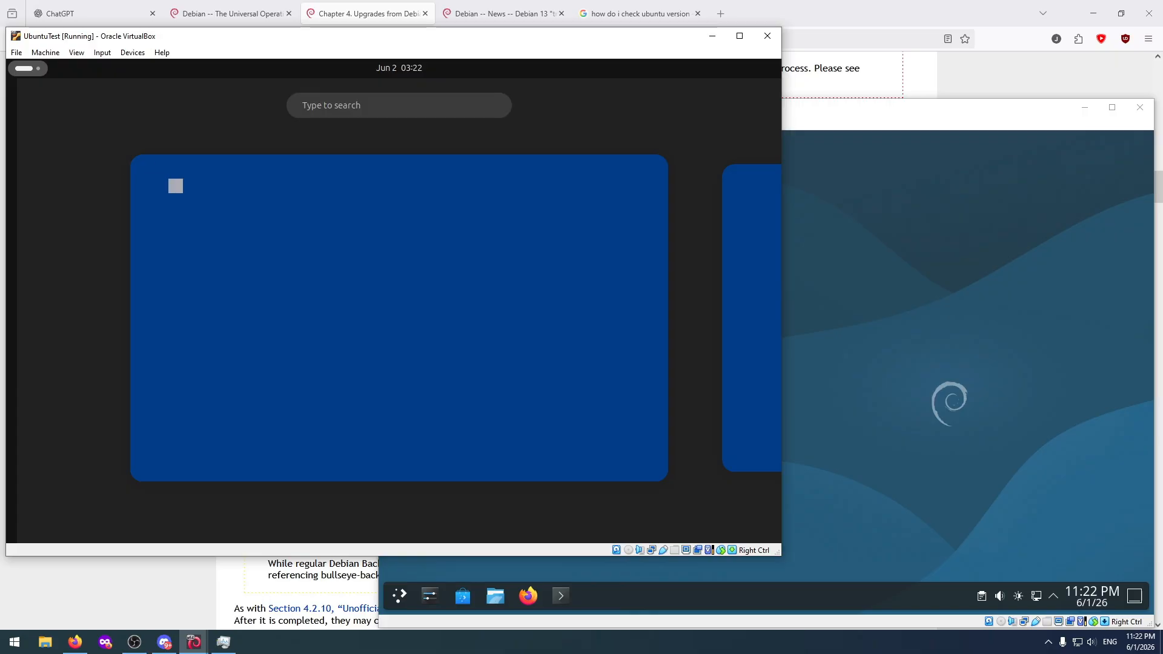
left_click(352, 234)
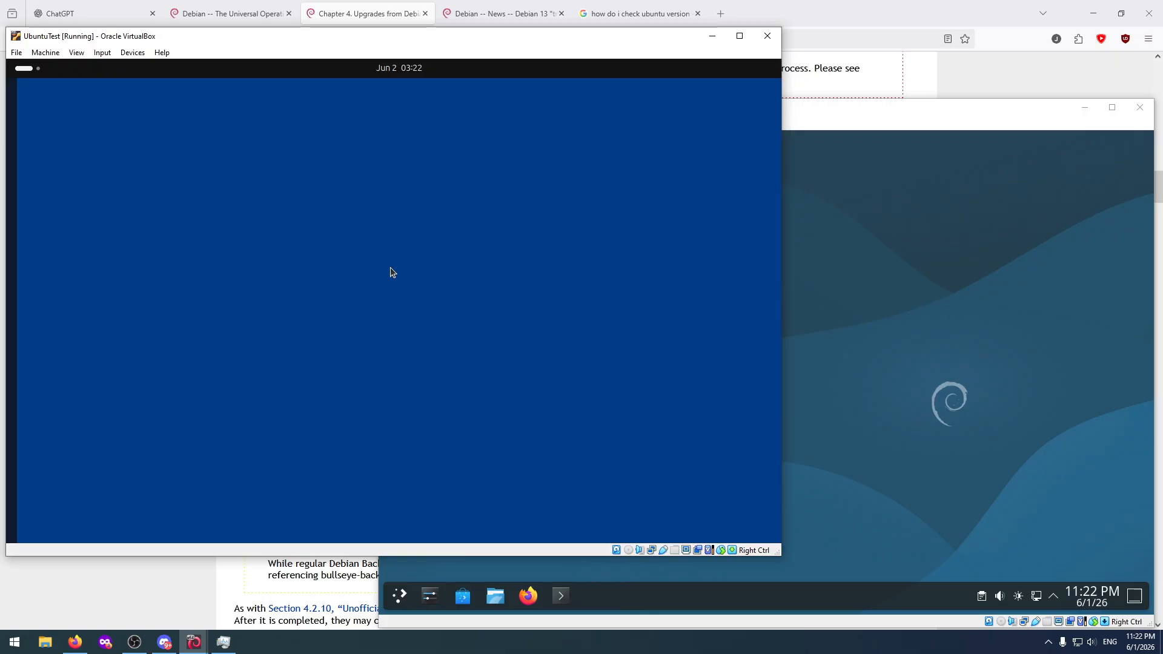
right_click(297, 201)
left_click(333, 218)
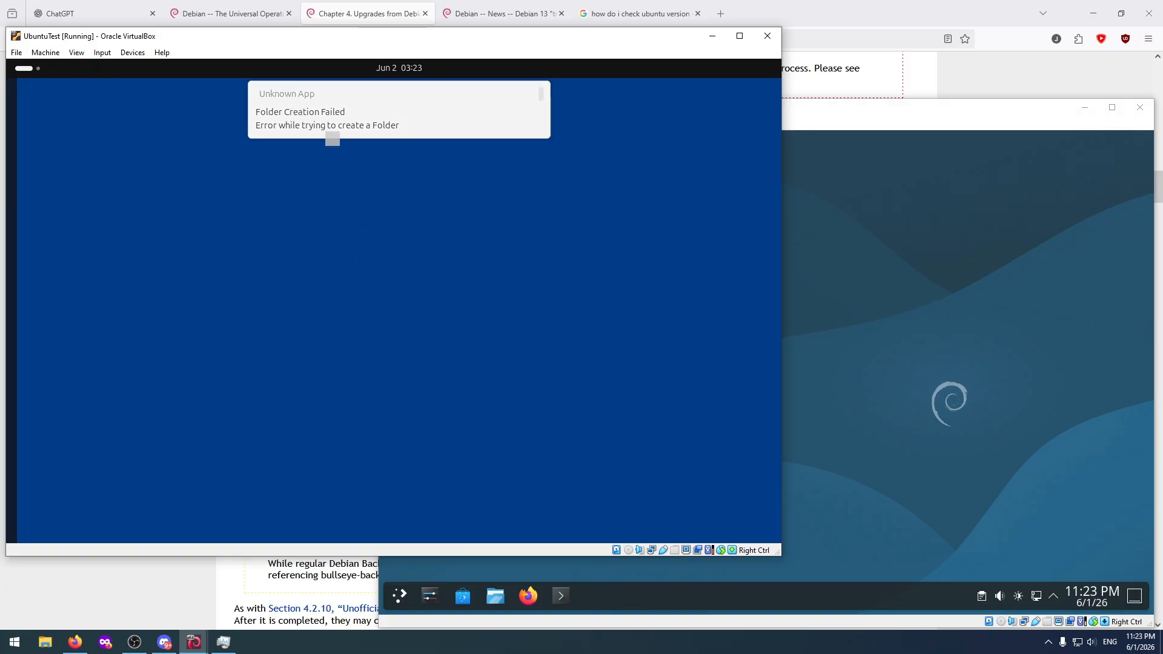
right_click(256, 173)
left_click(305, 233)
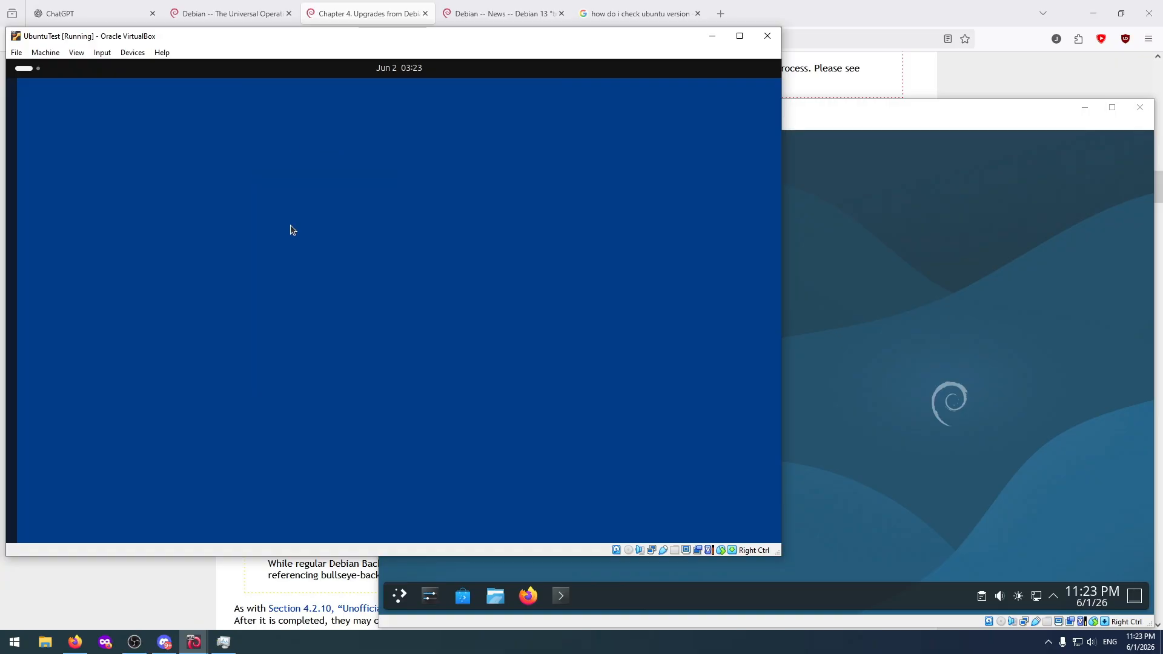
right_click(238, 206)
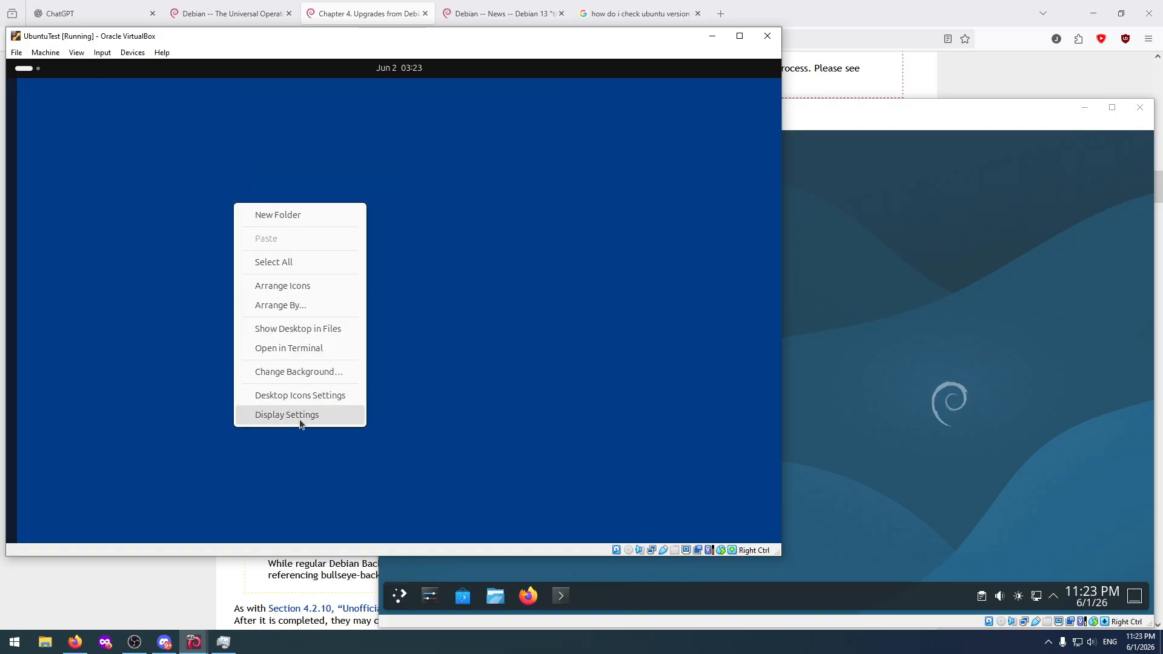
left_click(295, 188)
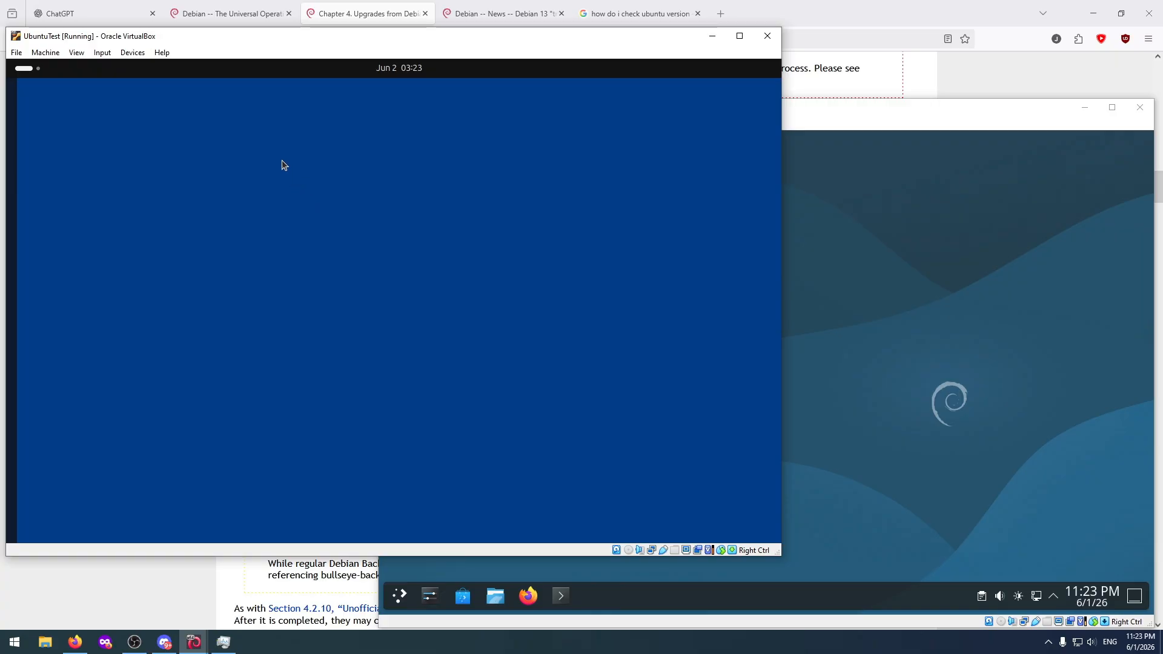
Search UbuntuTest's activities overview for "termia", clear the search, and return to the desktop.
left_click(24, 69)
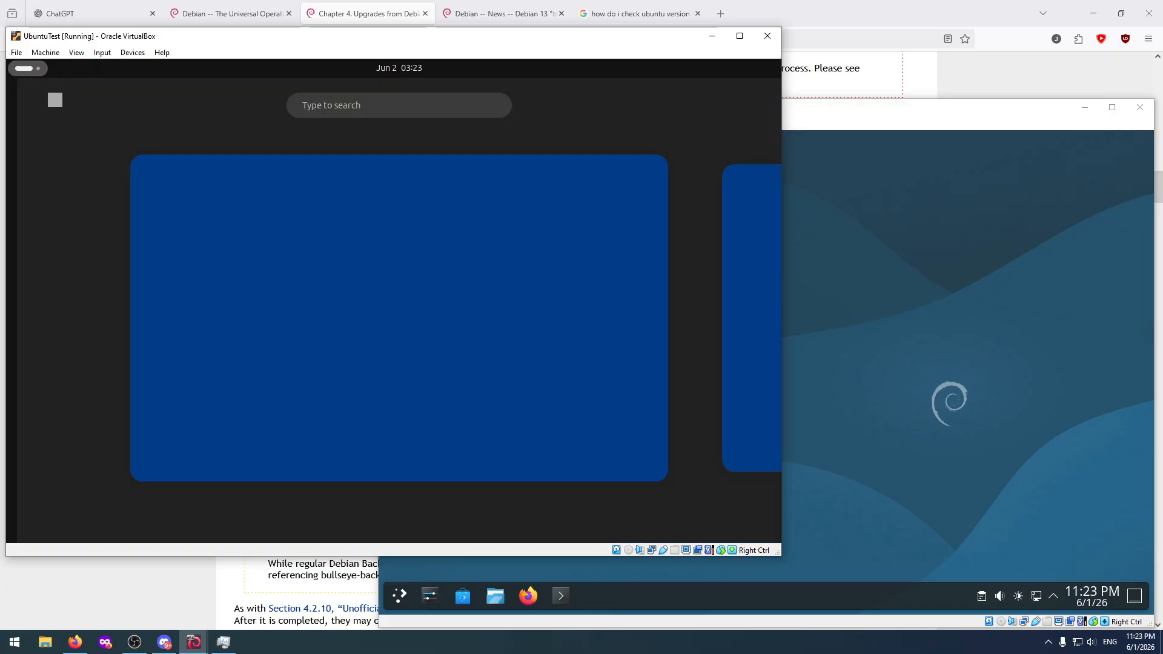
left_click(358, 112)
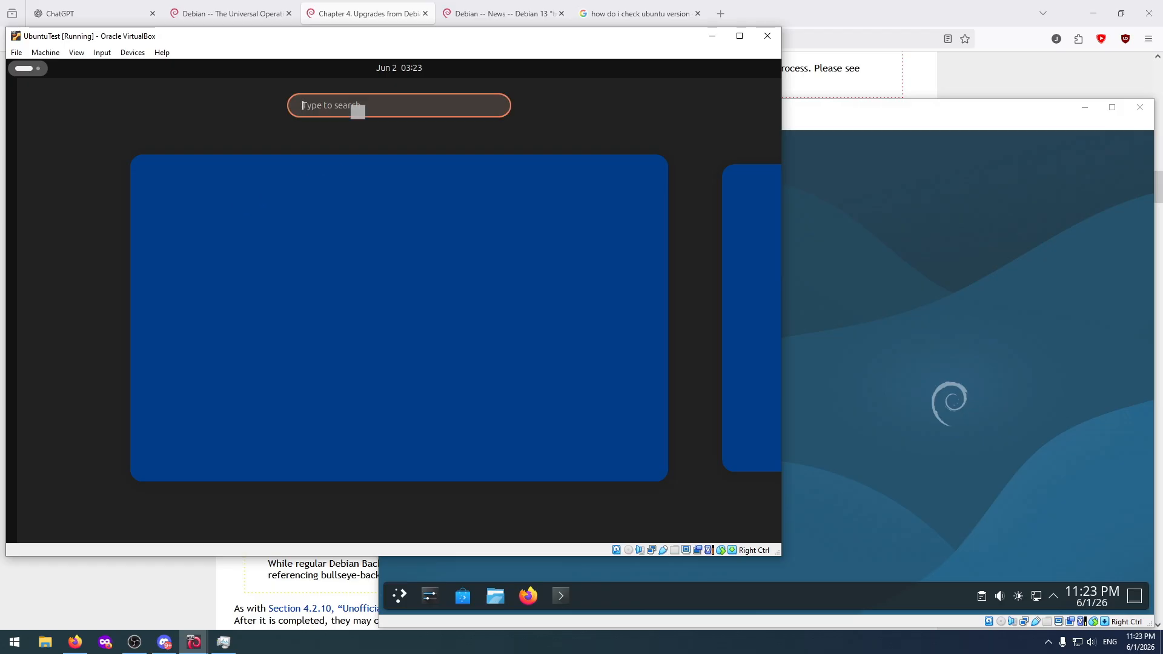
type("t")
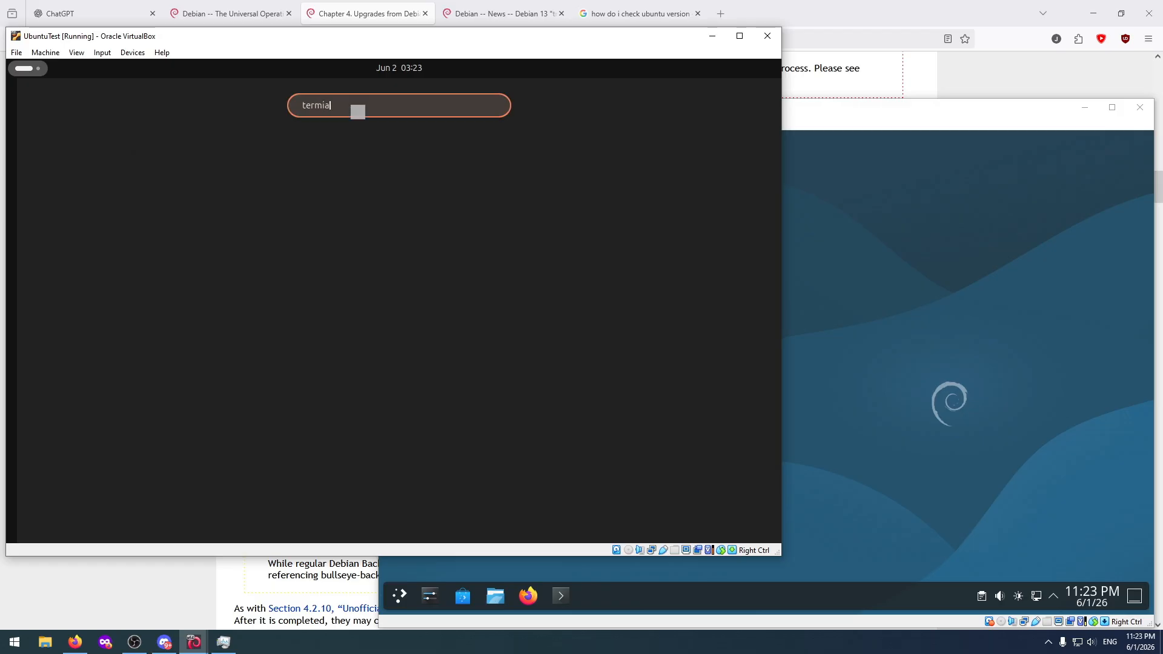
type("ermia")
key("BackSpace")
key("BackSpace")
key("BackSpace")
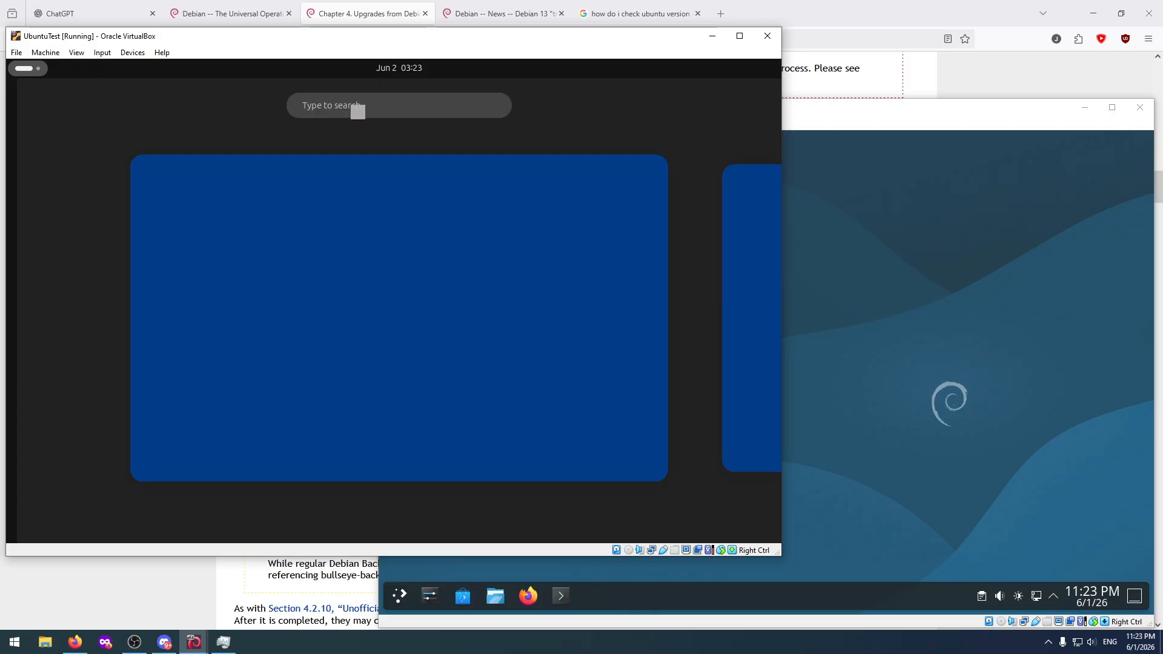
left_click(312, 228)
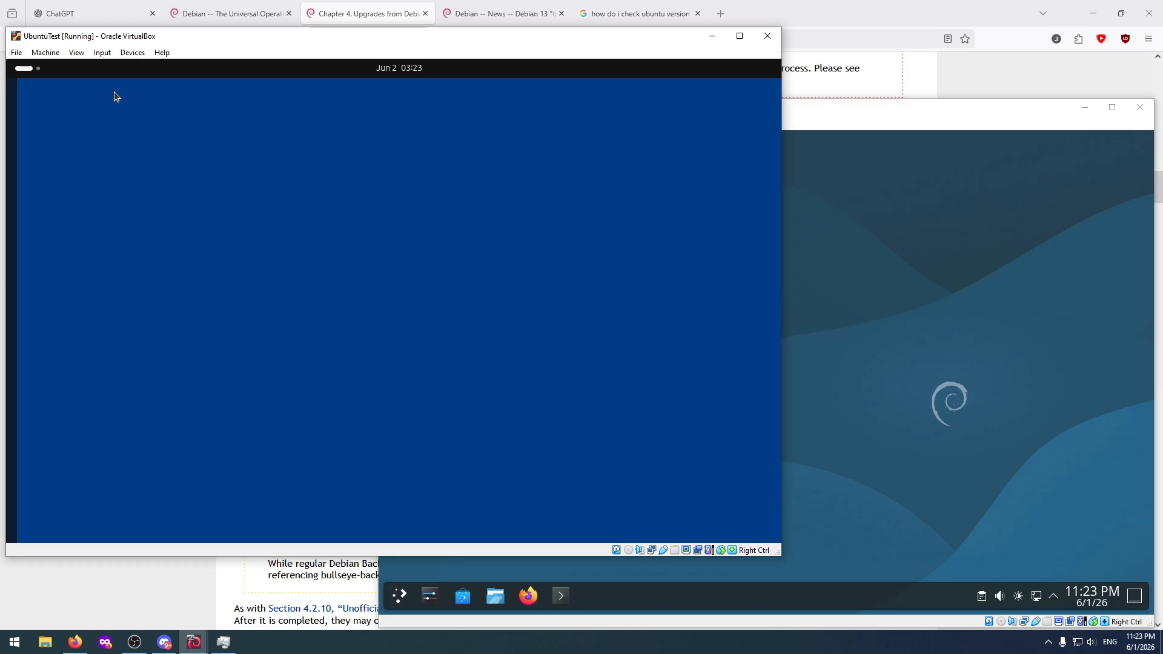
Switch to the DebianTest machine, open Konsole, and maximize the virtual machine window.
left_click(811, 220)
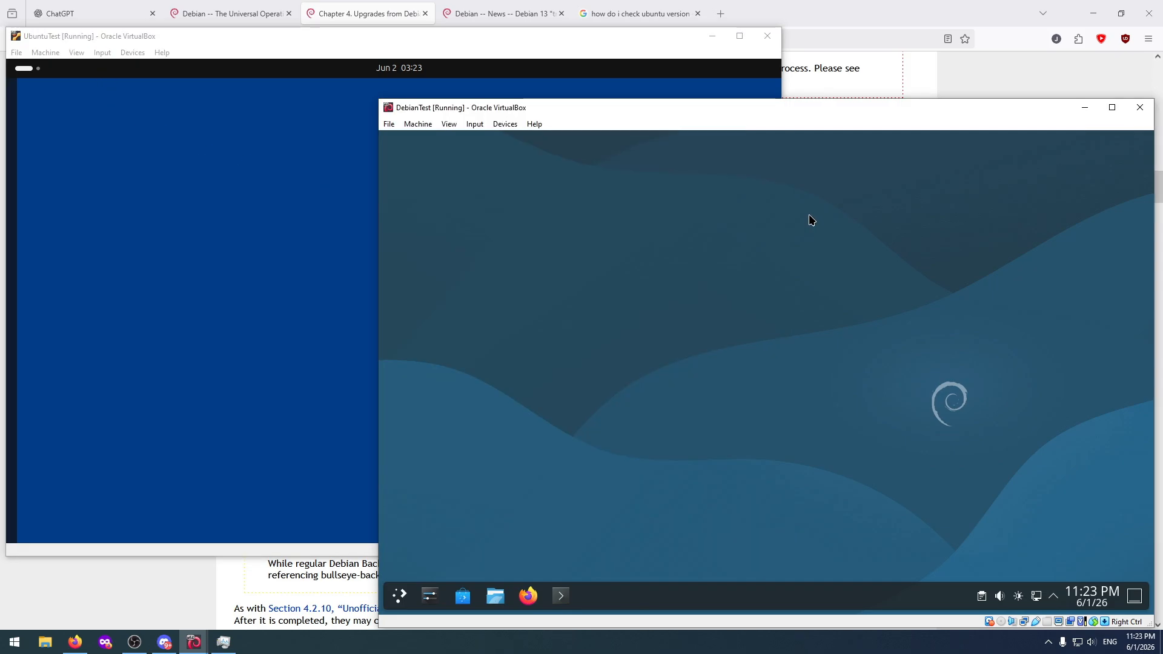
left_click(562, 606)
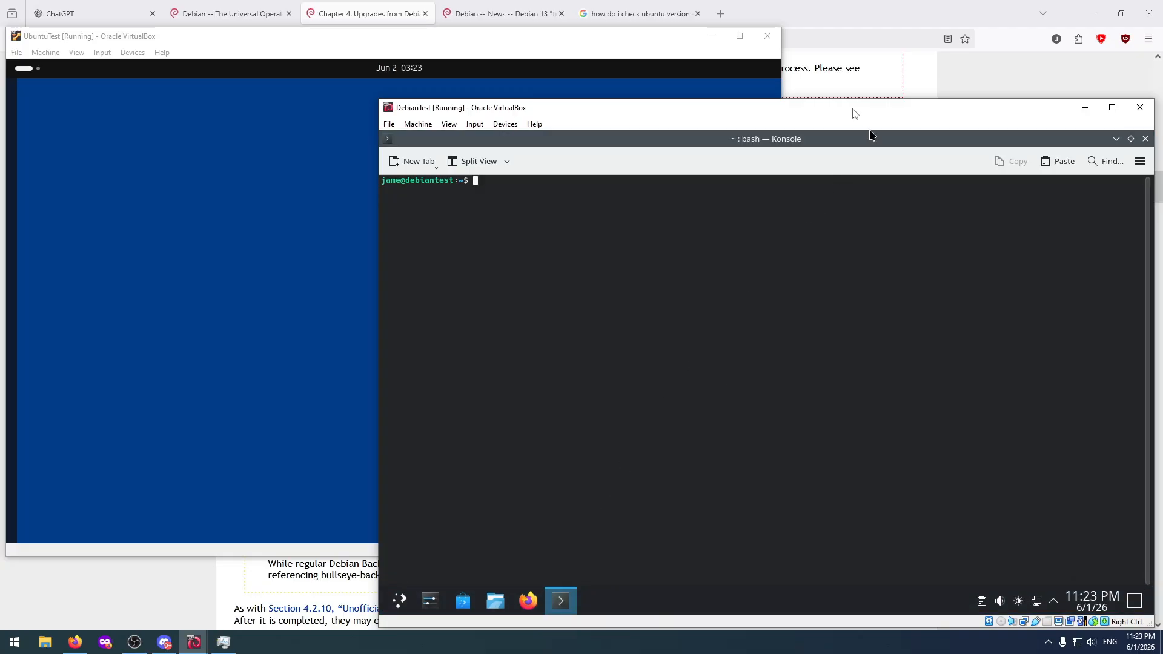
left_click_drag(855, 113, 787, 1)
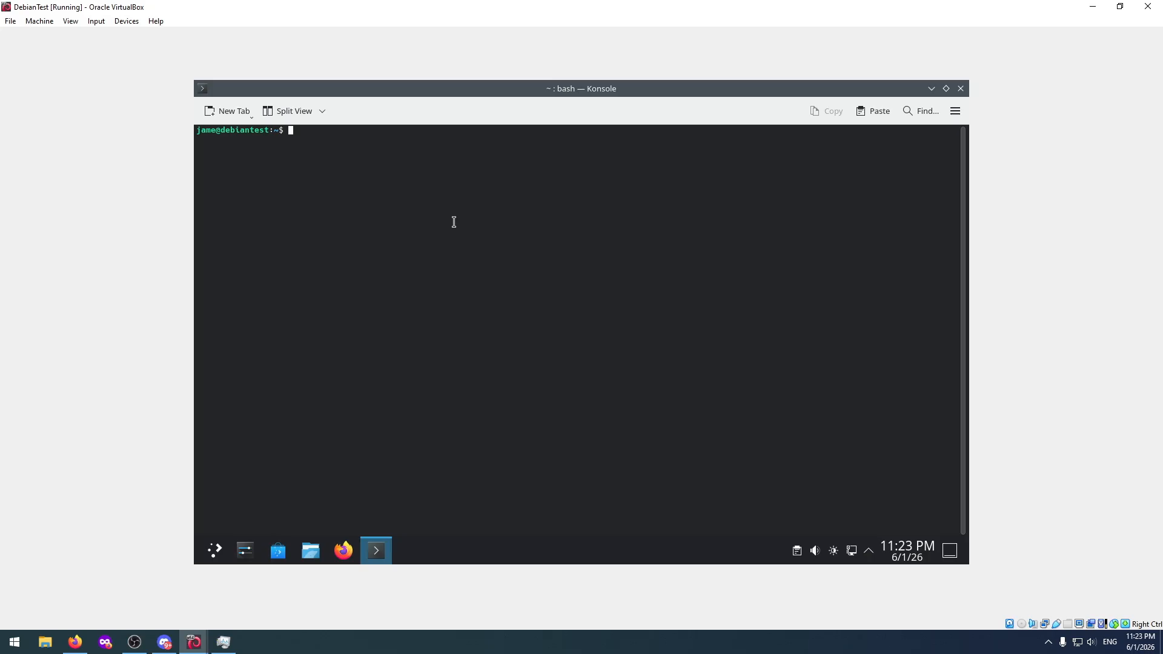
Enter "sudo rm -r" at the DebianTest Konsole prompt.
type("sudo rm -rf /")
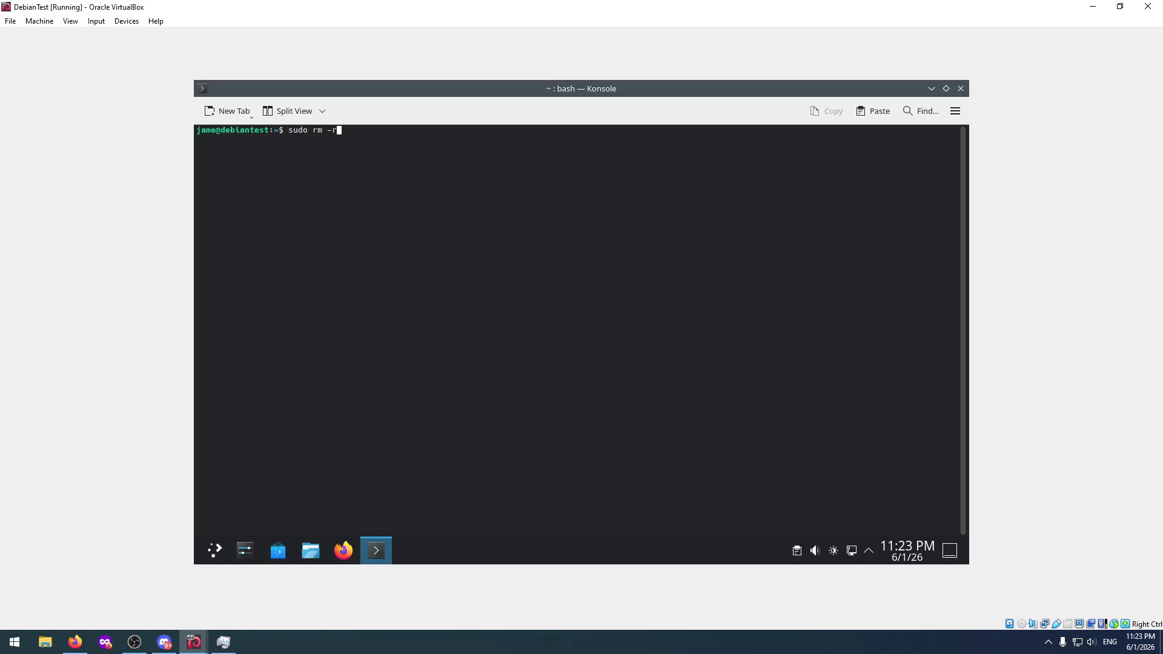
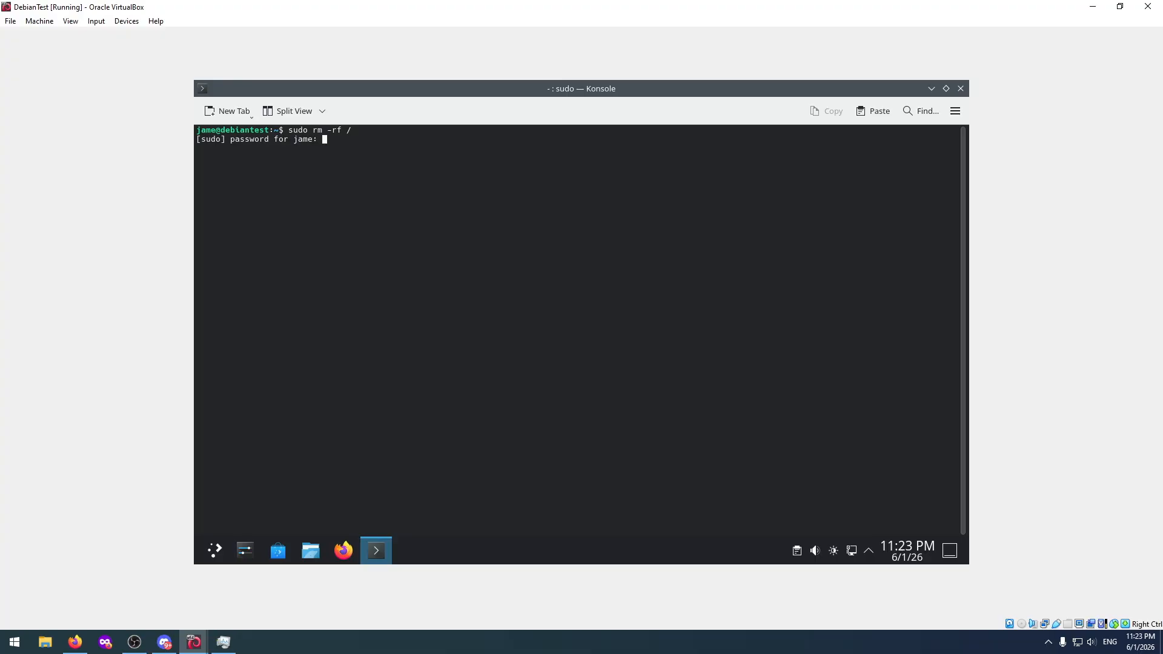
Submit the account password at the sudo prompt to try running "sudo rm -rf /" in DebianTest.
key("Return")
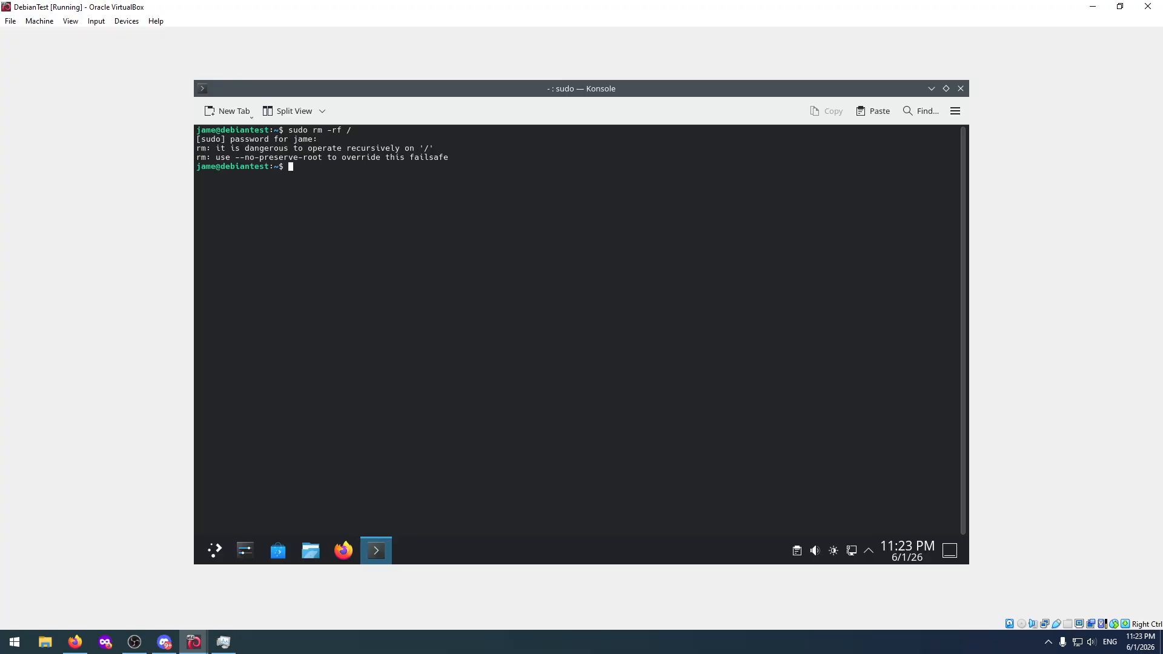
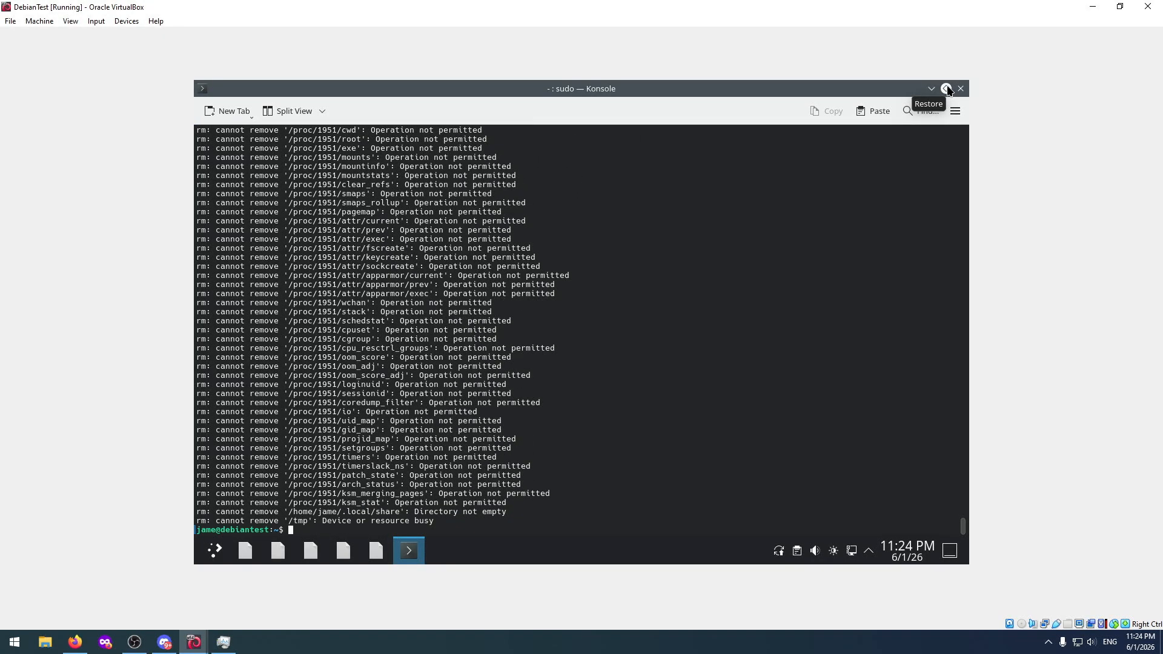
Restore the maximized Konsole window to its smaller size and move it down over the DebianTest desktop.
left_click(947, 90)
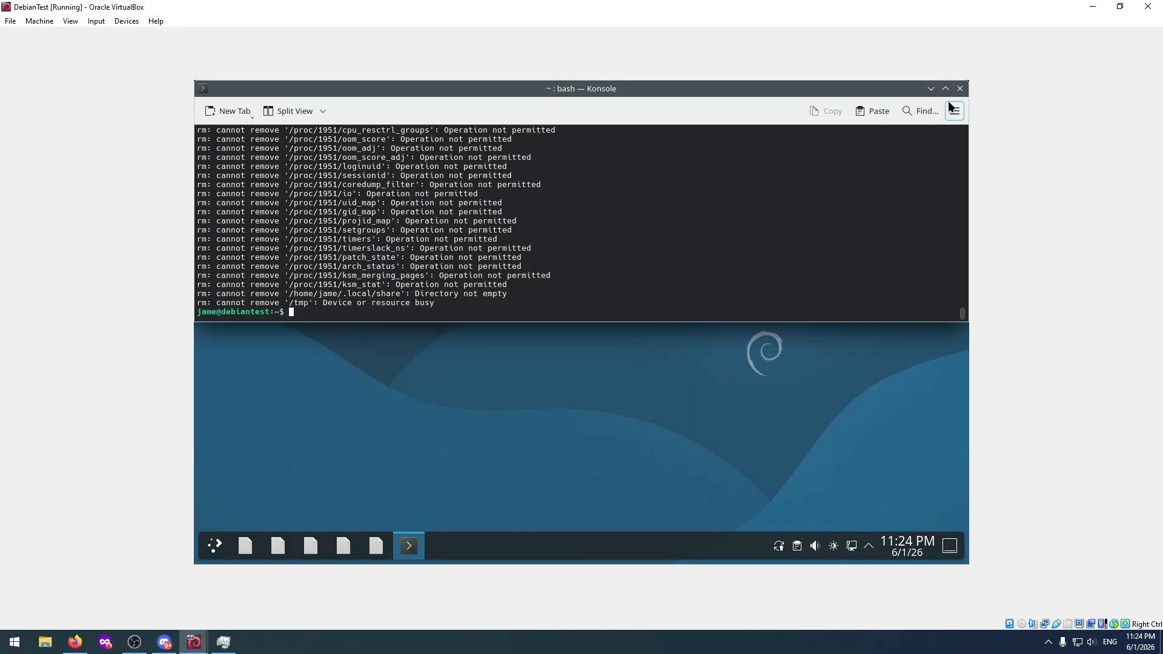
left_click(947, 89)
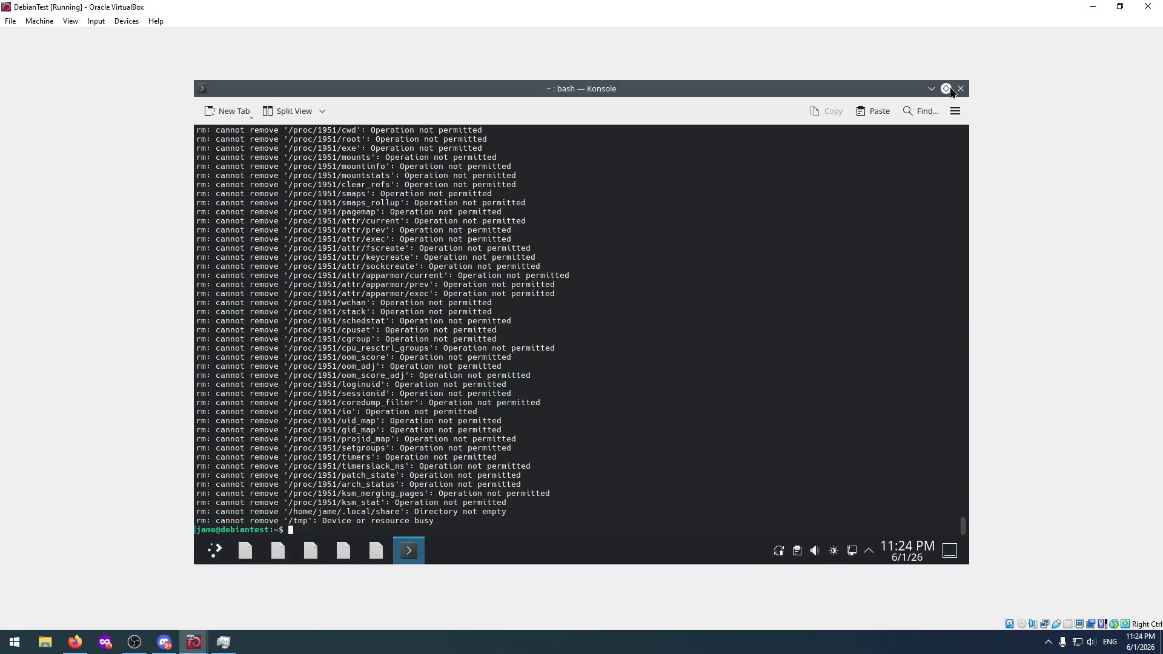
left_click(944, 91)
left_click_drag(888, 90, 868, 158)
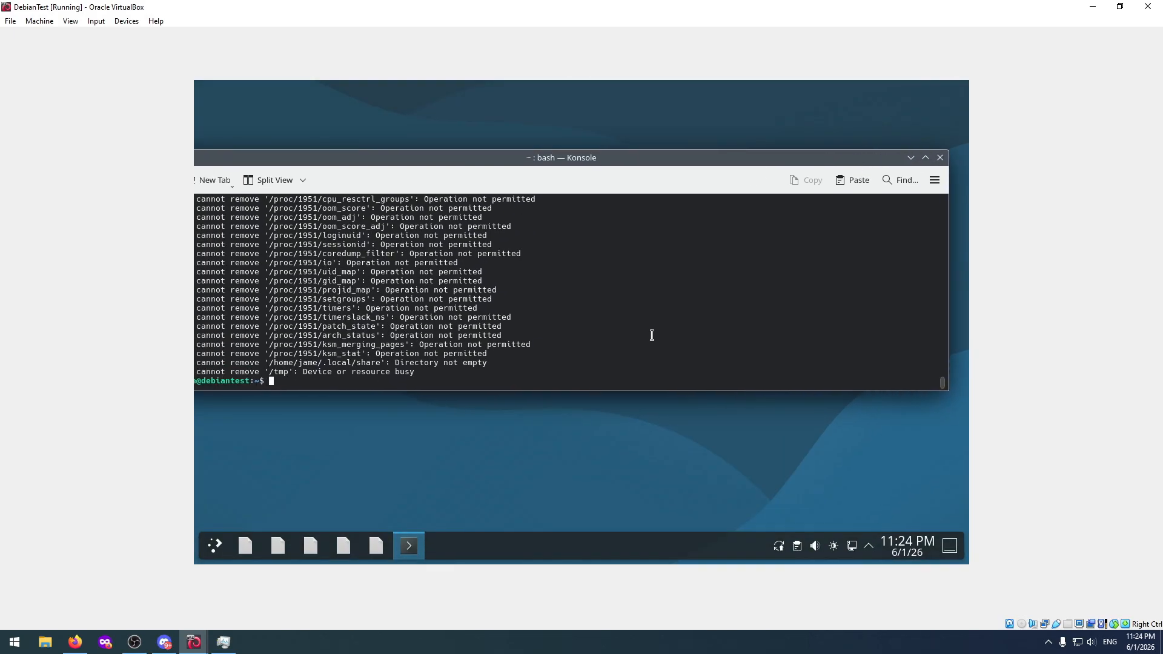
Test whether the application launcher still works by trying its shutdown option, reopening it and dismissing it.
left_click(215, 547)
left_click(215, 547)
left_click(215, 547)
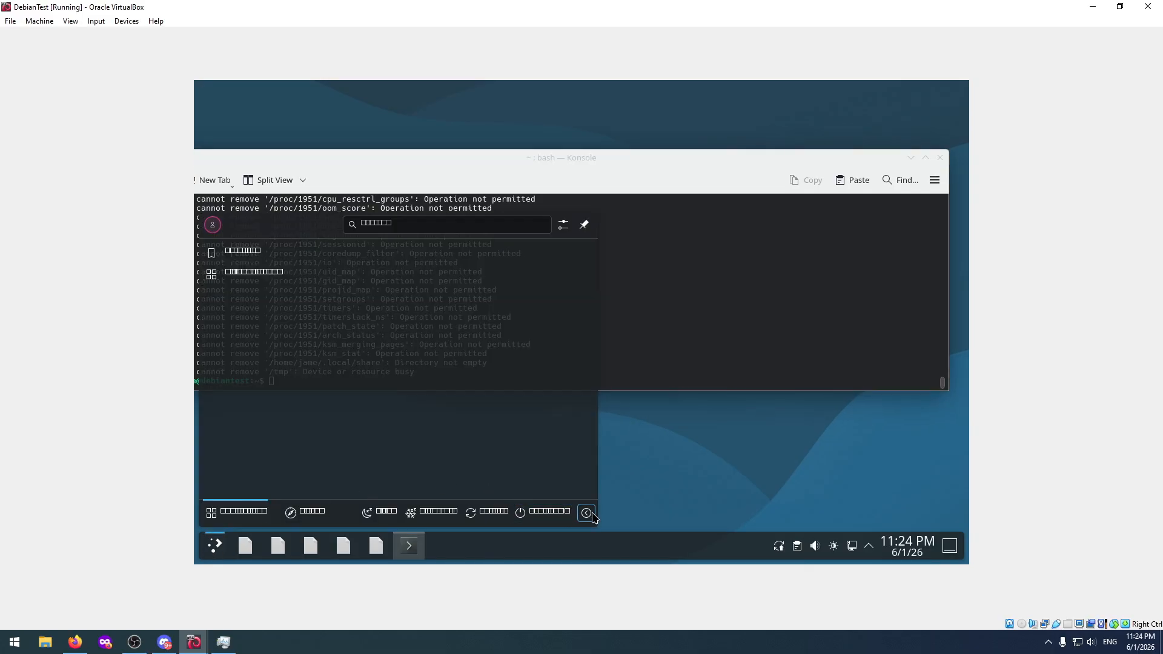
left_click(550, 514)
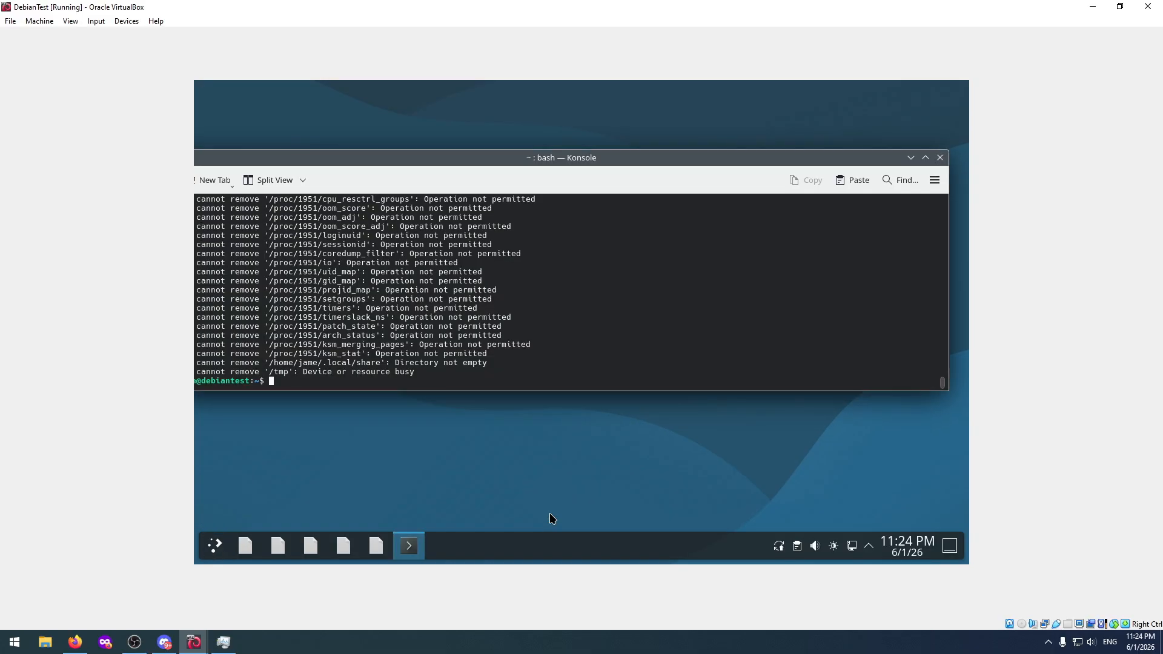
left_click(217, 547)
left_click(683, 493)
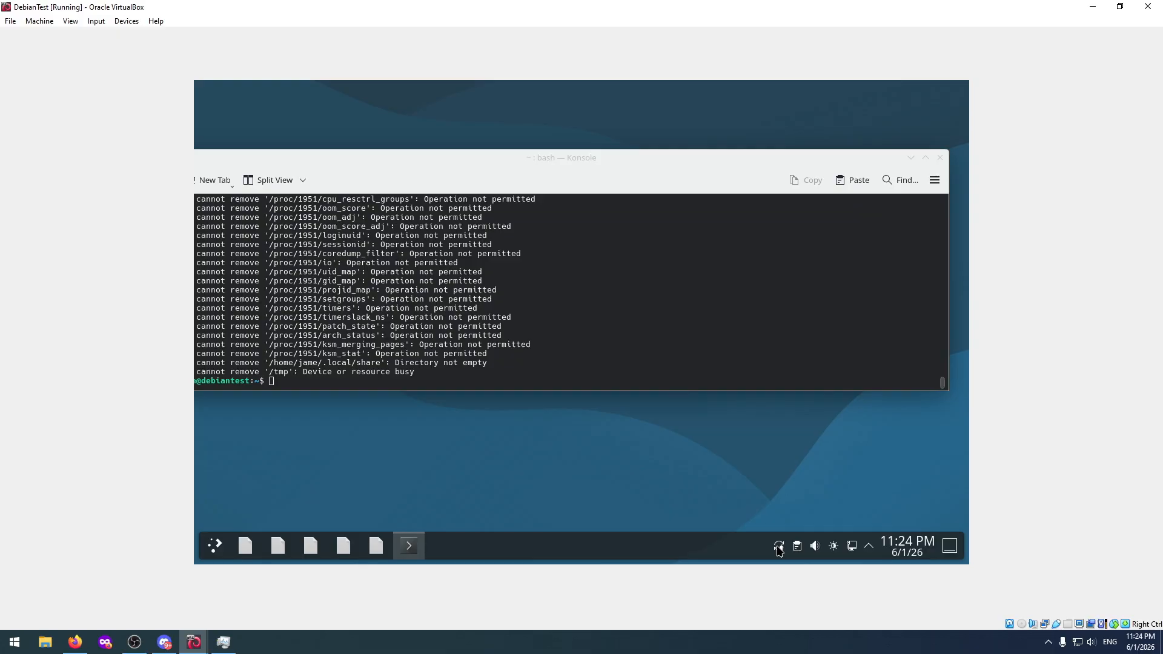
left_click(585, 327)
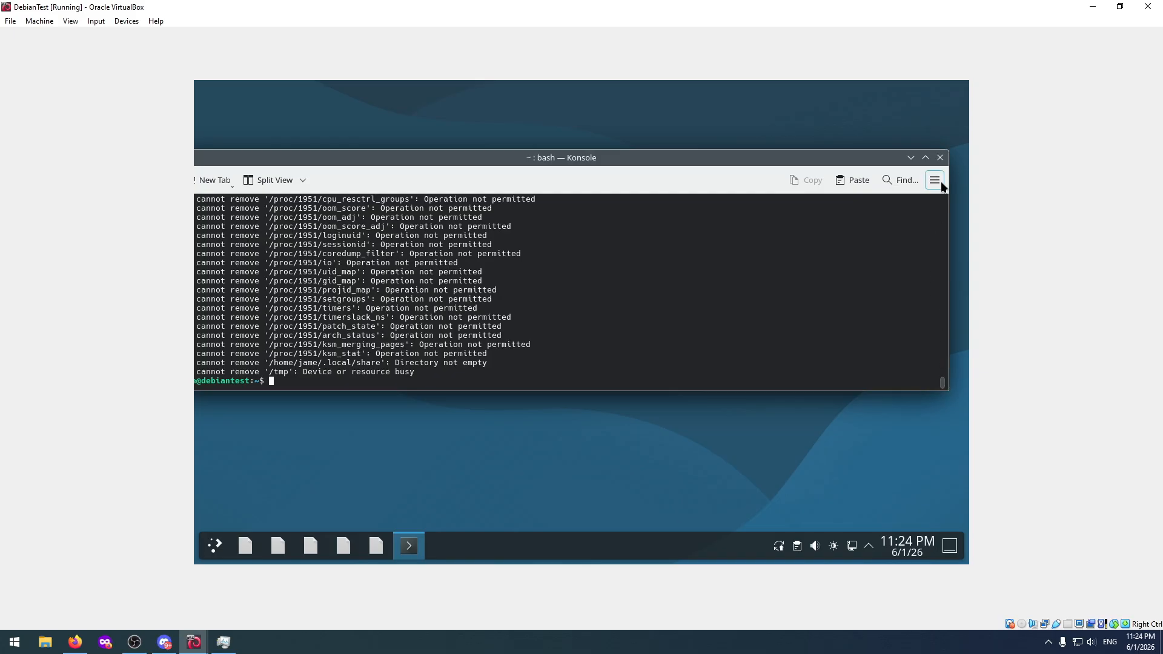
Move the Konsole window fully back into view and review the last lines of the rm output.
left_click_drag(864, 158, 714, 180)
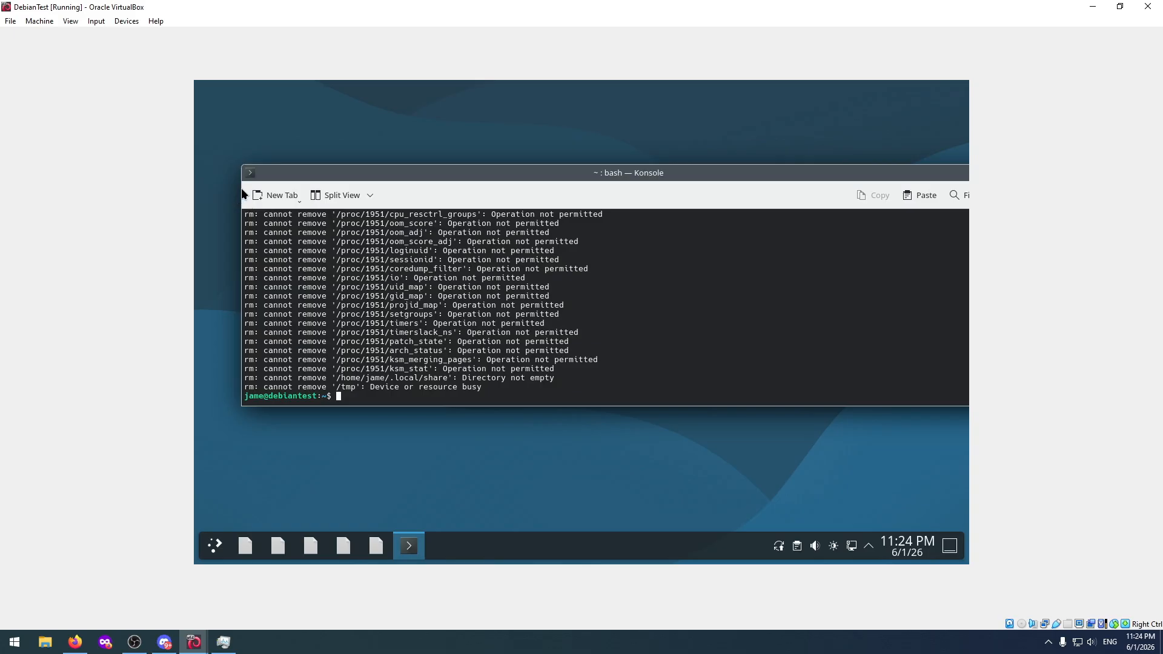
left_click_drag(453, 172, 413, 136)
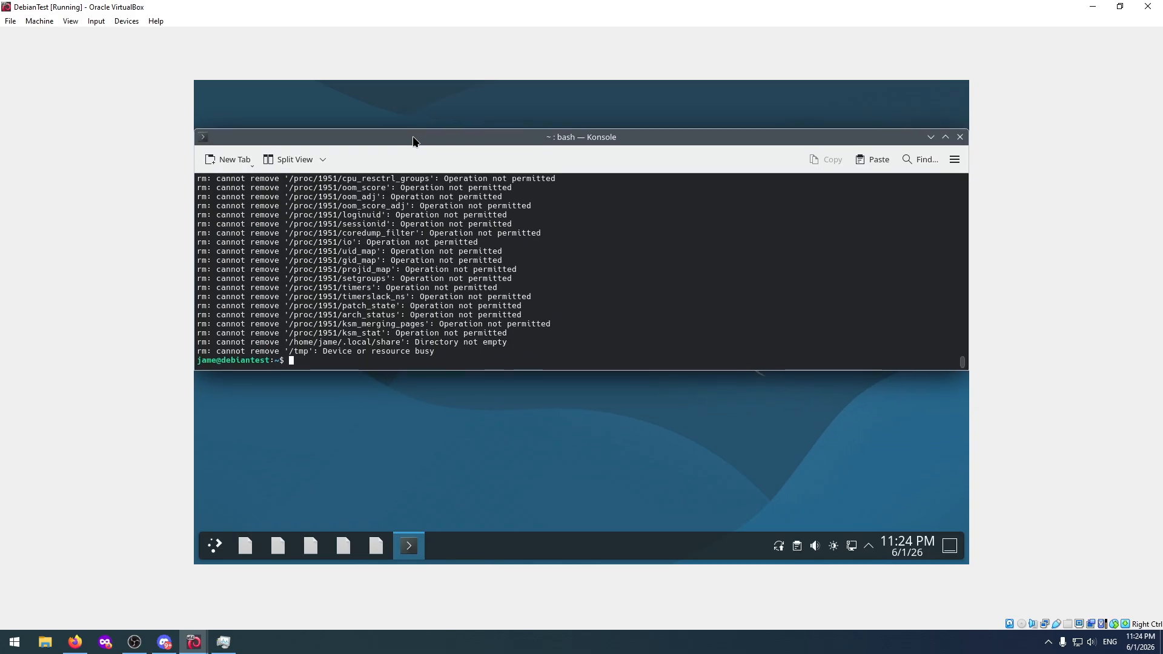
scroll(339, 364, "up", 3)
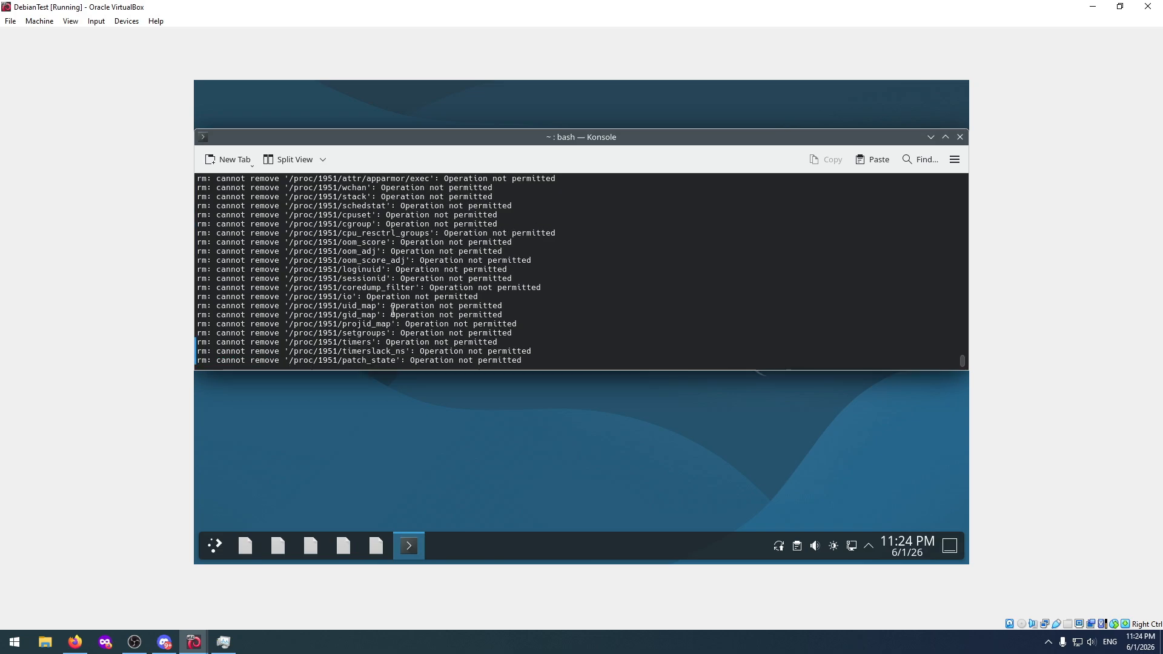
scroll(392, 311, "down", 3)
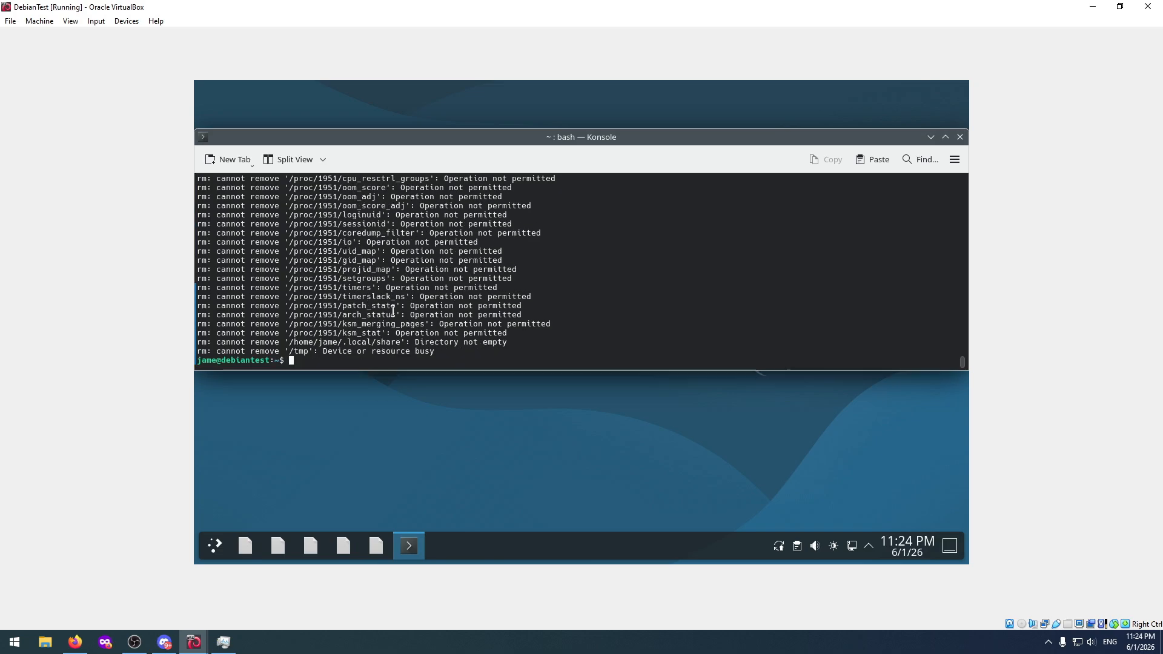
Change to the root directory with "cd /" and try listing its contents with "ls" and "dir".
type("cd /")
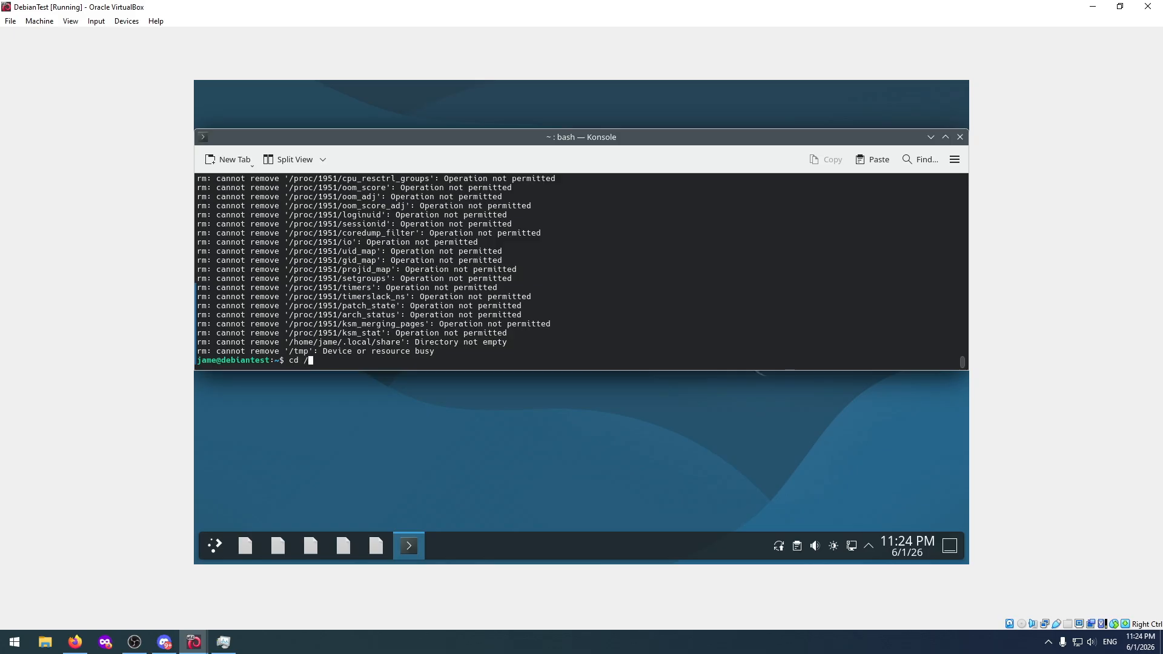
key("Return")
type("ls")
key("Return")
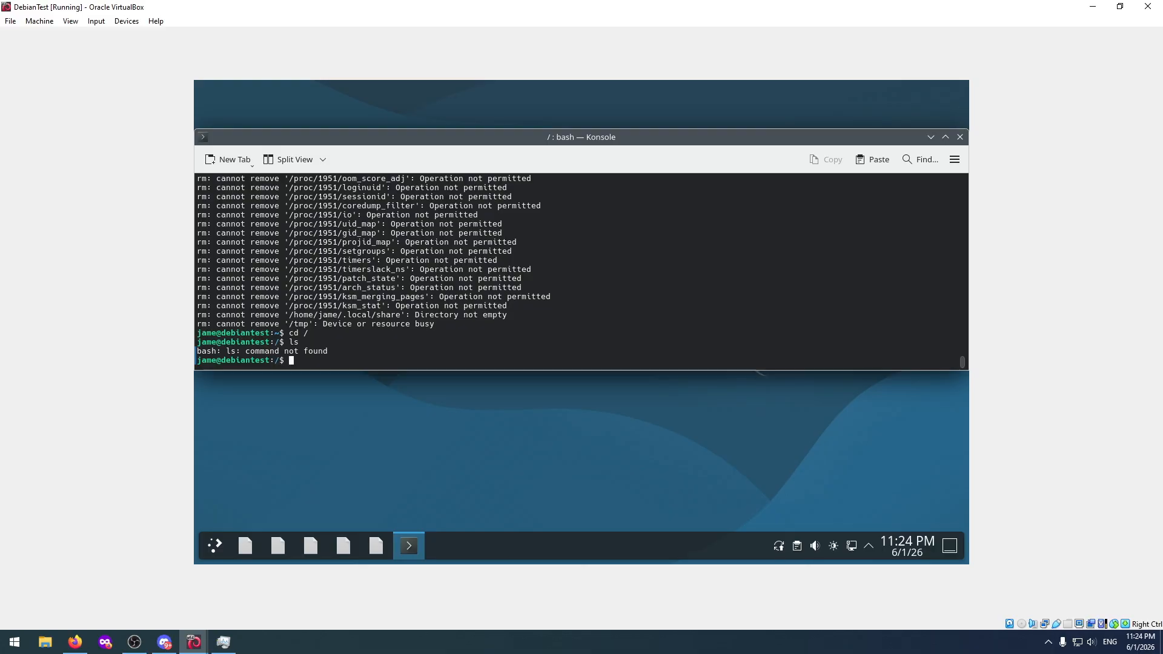
type("dir")
key("Return")
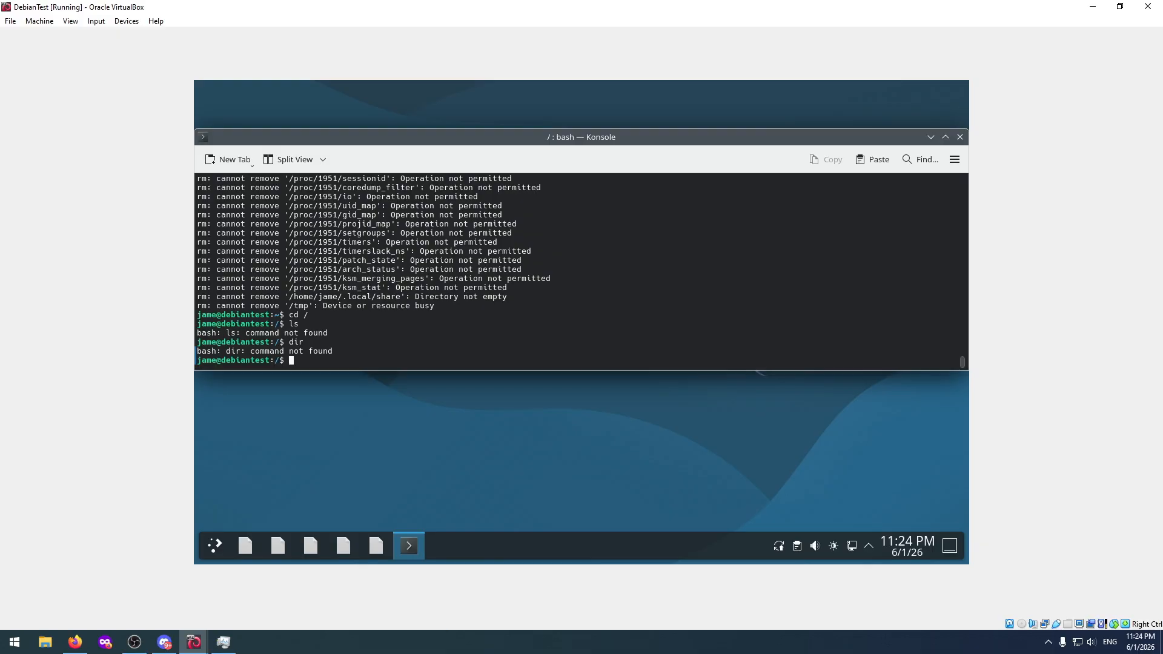
Check whether system directories still exist by trying "cd /etc/" and "cd /apt".
type("cd /etc/")
key("Return")
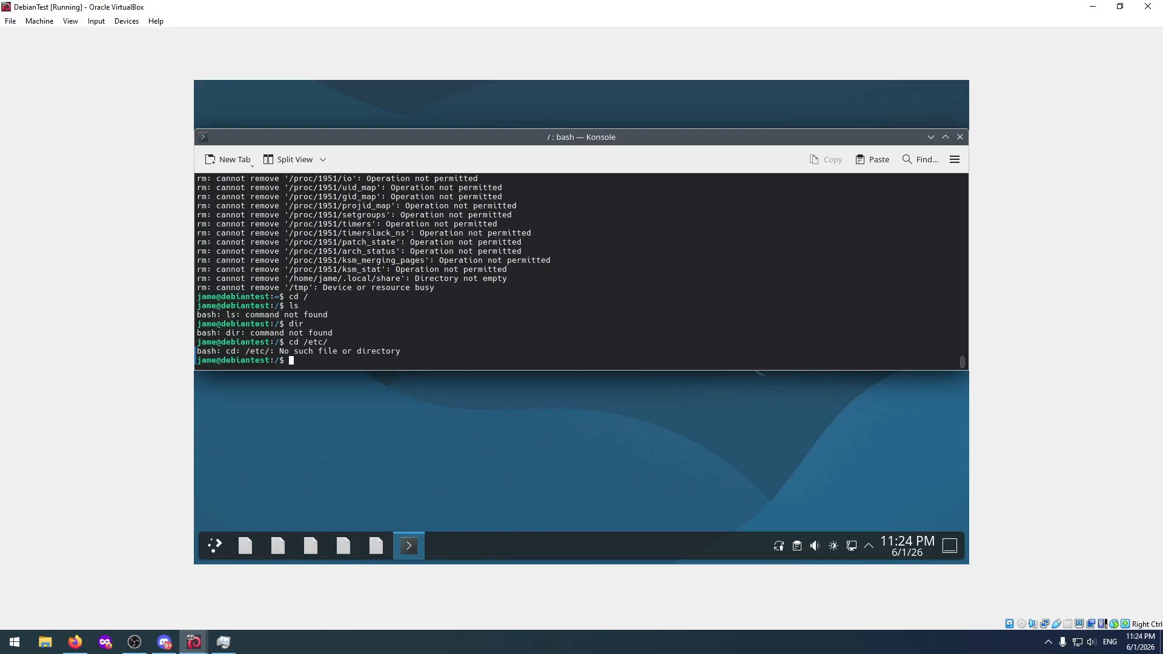
type("cd /apt")
key("Return")
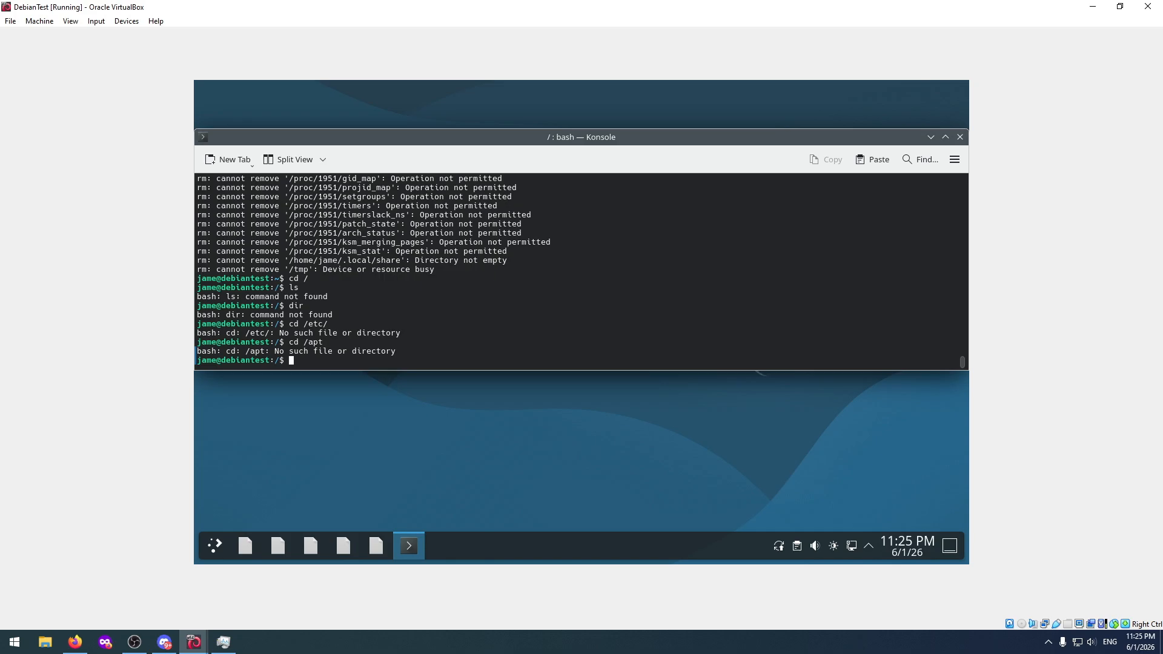
Try to restart the virtual machine from the terminal with "sudo systemctl reboot".
type("sudo systemctl reboot")
key("Return")
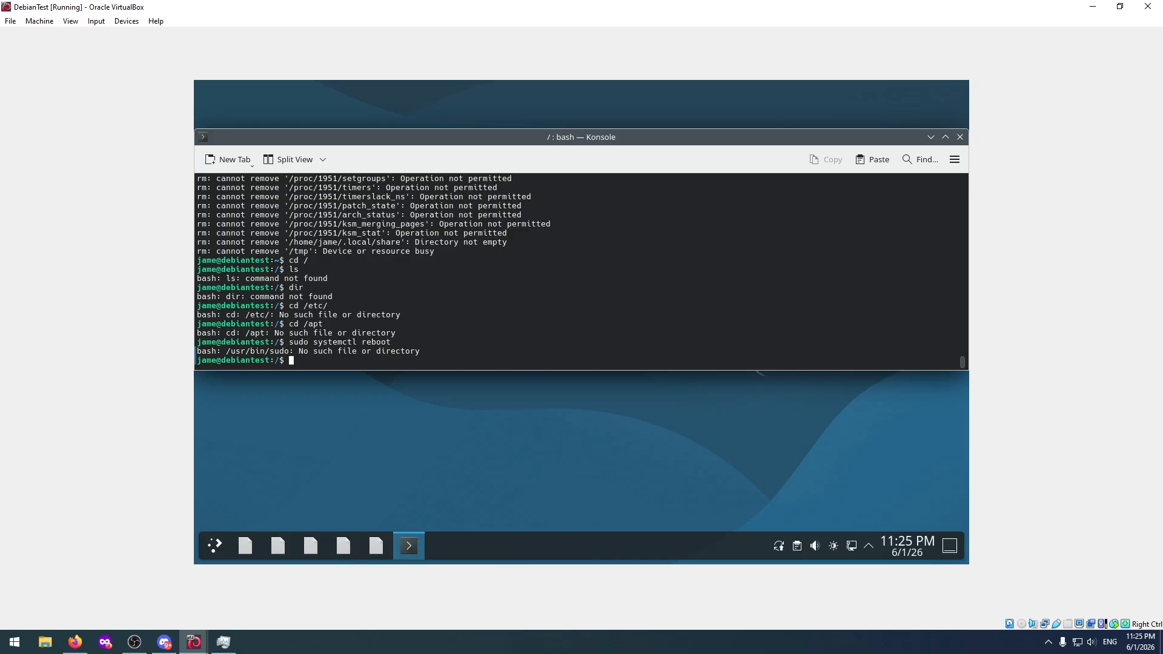
Strip sudo from the previous command and try restarting with "systemctl reboot".
key("Up")
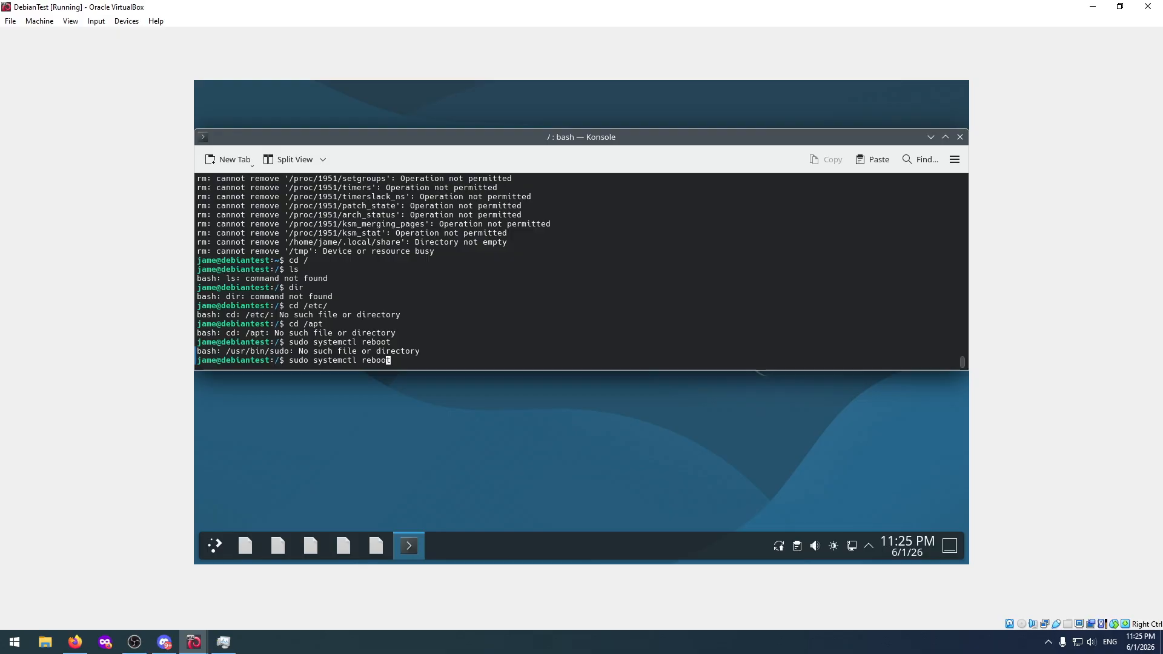
key("Left")
key("Left")
key("Left")
key("Left")
key("Left")
key("Left")
key("Left")
key("Left")
key("Left")
key("Left")
key("Left")
key("Left")
key("Left")
key("Left")
key("Left")
key("Left")
key("Left")
key("Left")
key("Left")
key("Left")
key("Delete")
key("Delete")
key("Delete")
key("Delete")
key("Delete")
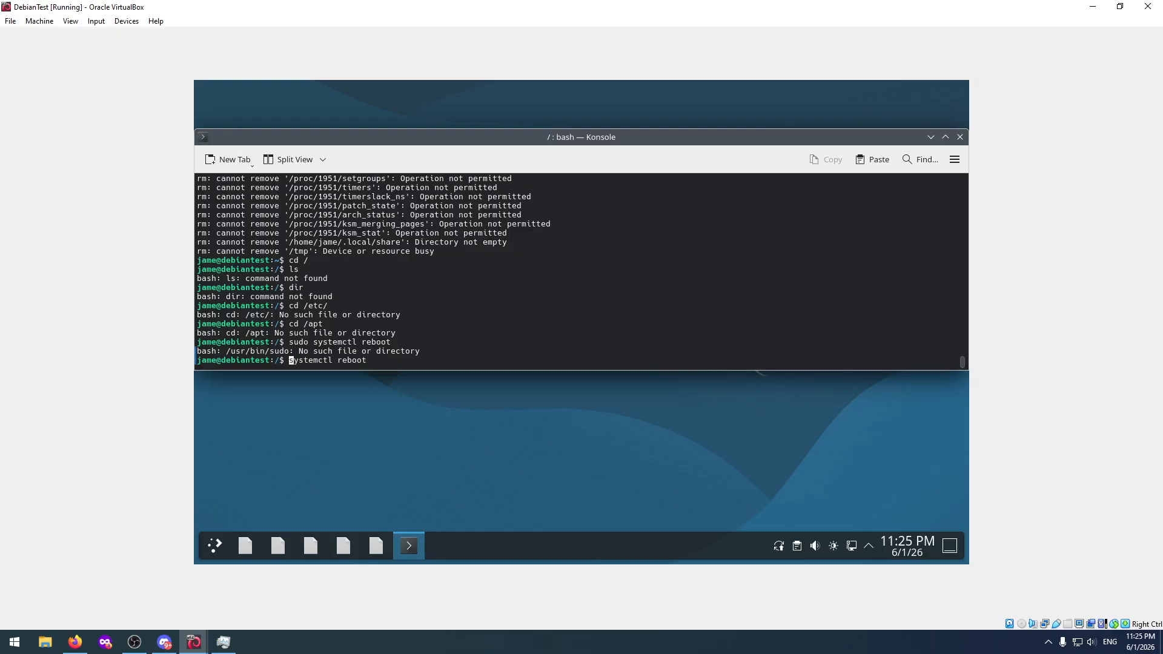
key("Return")
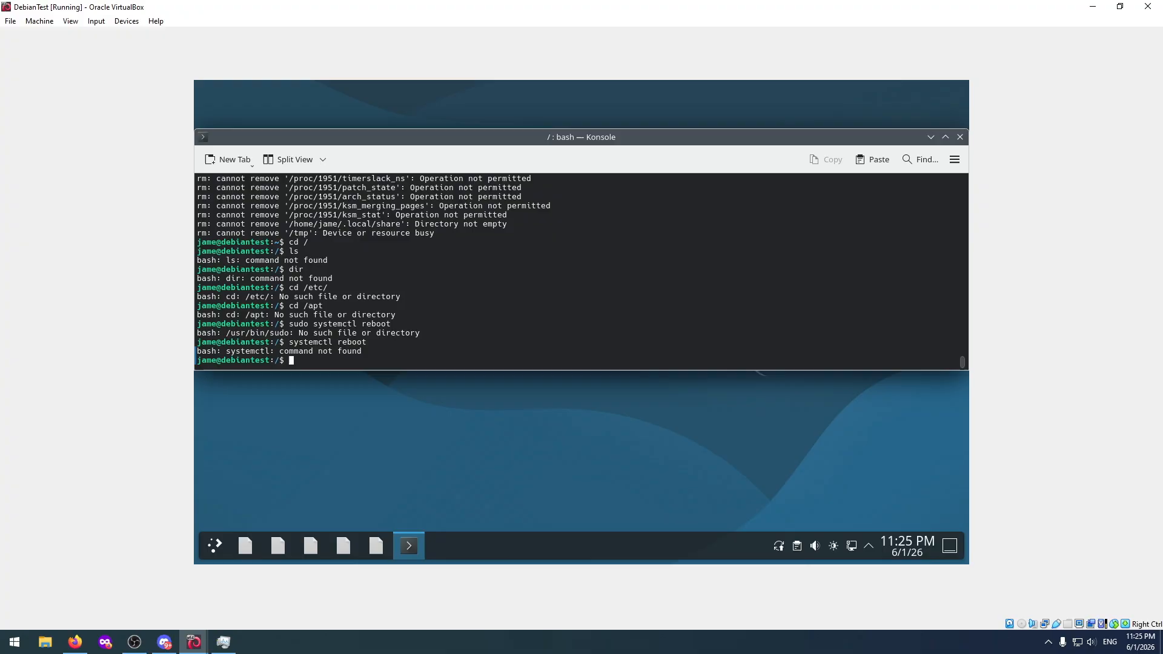
Shorten the previous command to plain "reboot" and try running it.
key("Up")
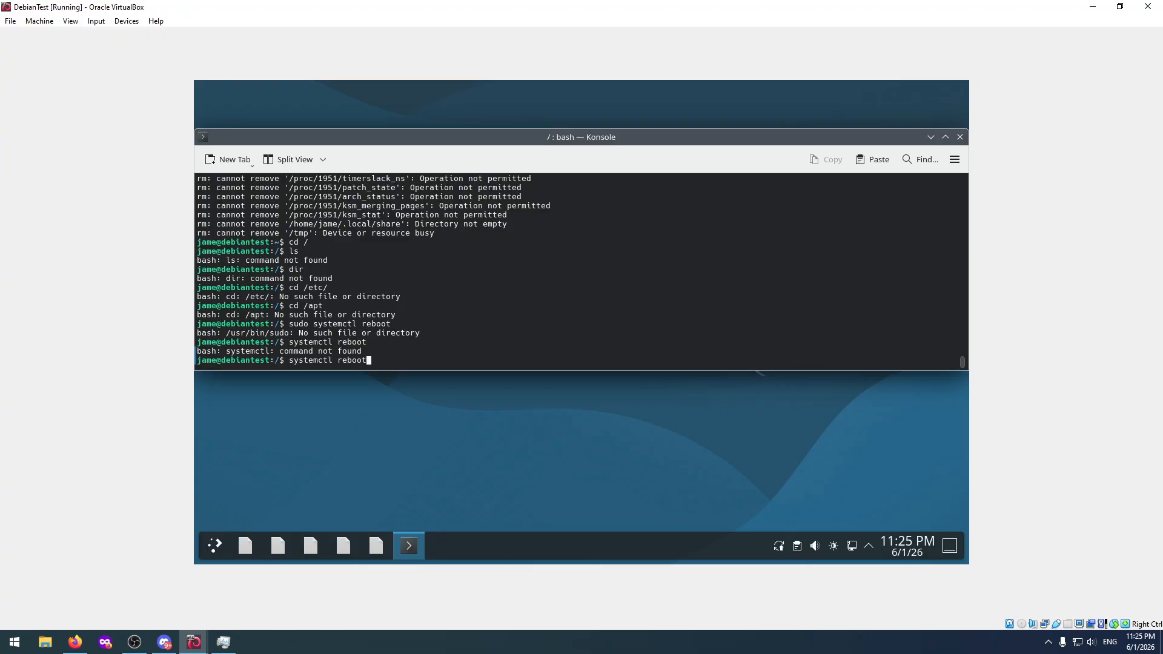
key("Home")
key("Delete")
key("Delete")
key("Delete")
key("Delete")
key("Delete")
key("Delete")
key("Delete")
key("Delete")
key("Delete")
key("Delete")
key("Return")
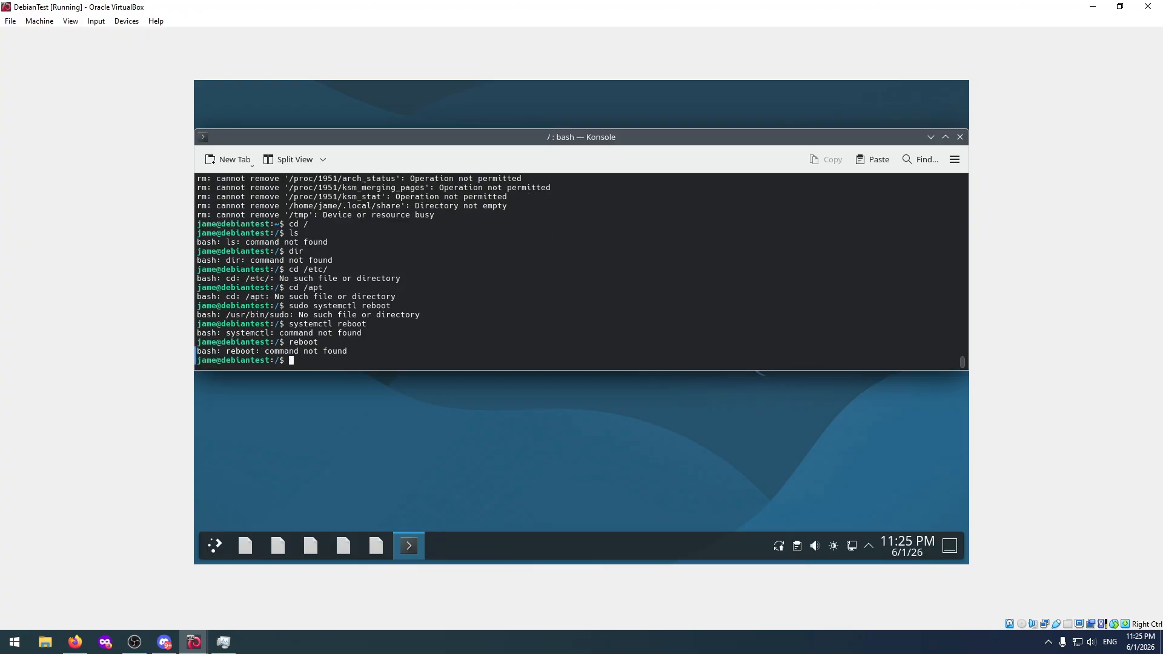
Try to empty the terminal with "clear" and shift the Konsole window slightly across the desktop.
type("clear")
key("Return")
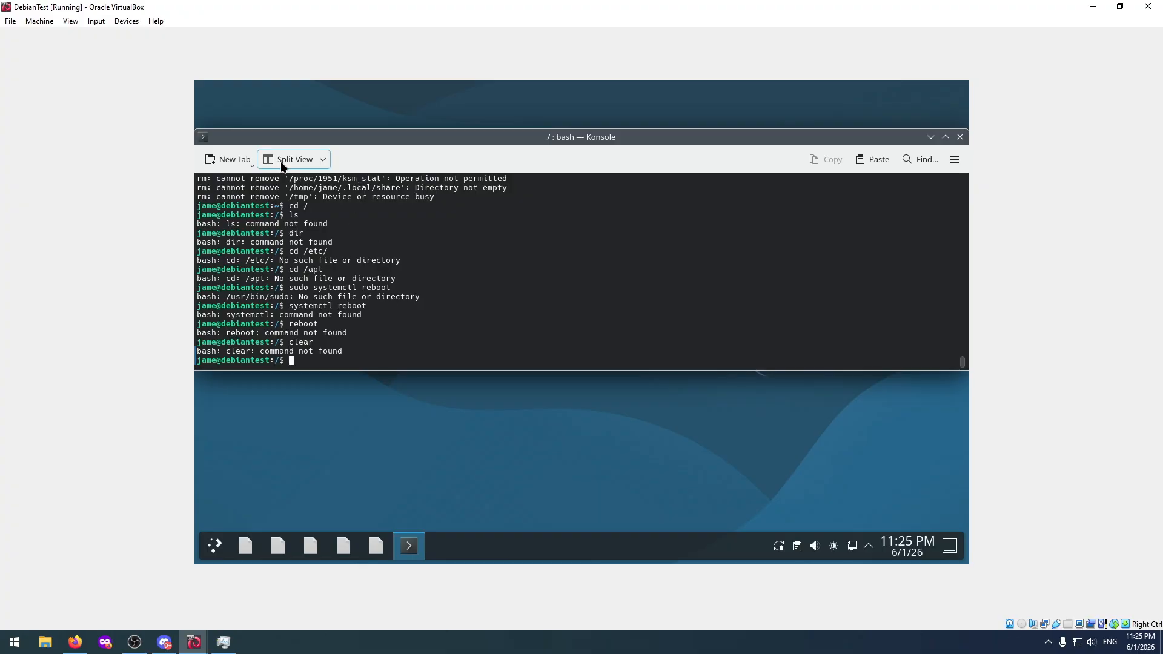
left_click_drag(234, 137, 312, 156)
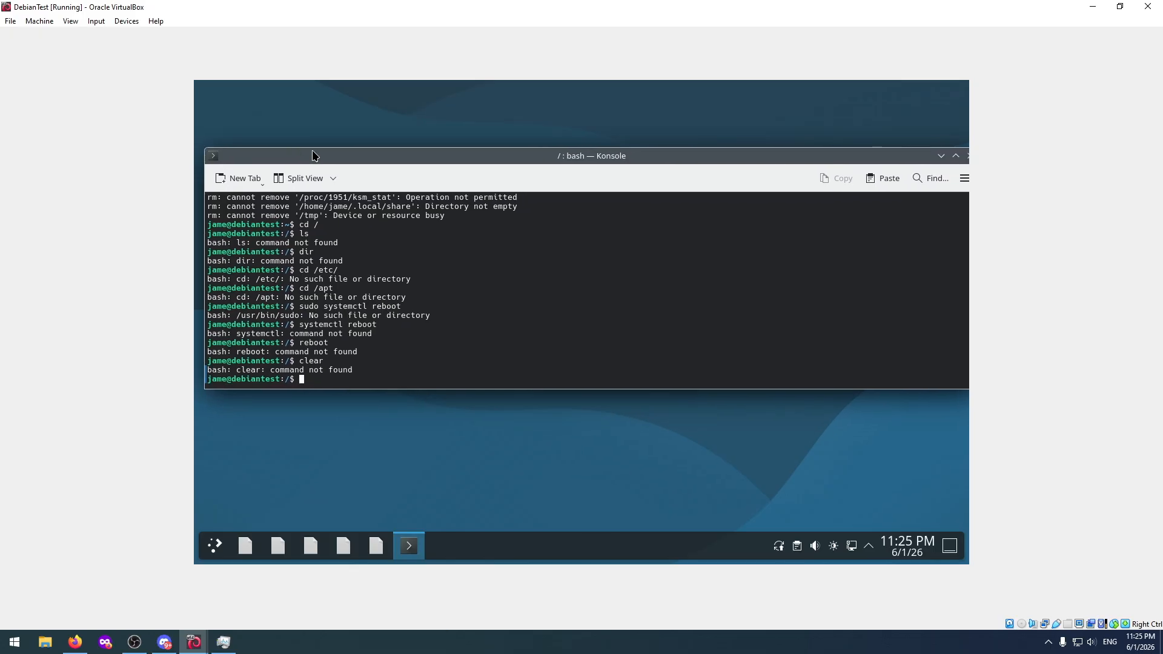
Recall the earlier "sudo systemctl reboot" command at the prompt.
key("Up")
key("Up")
key("Up")
key("Up")
key("Up")
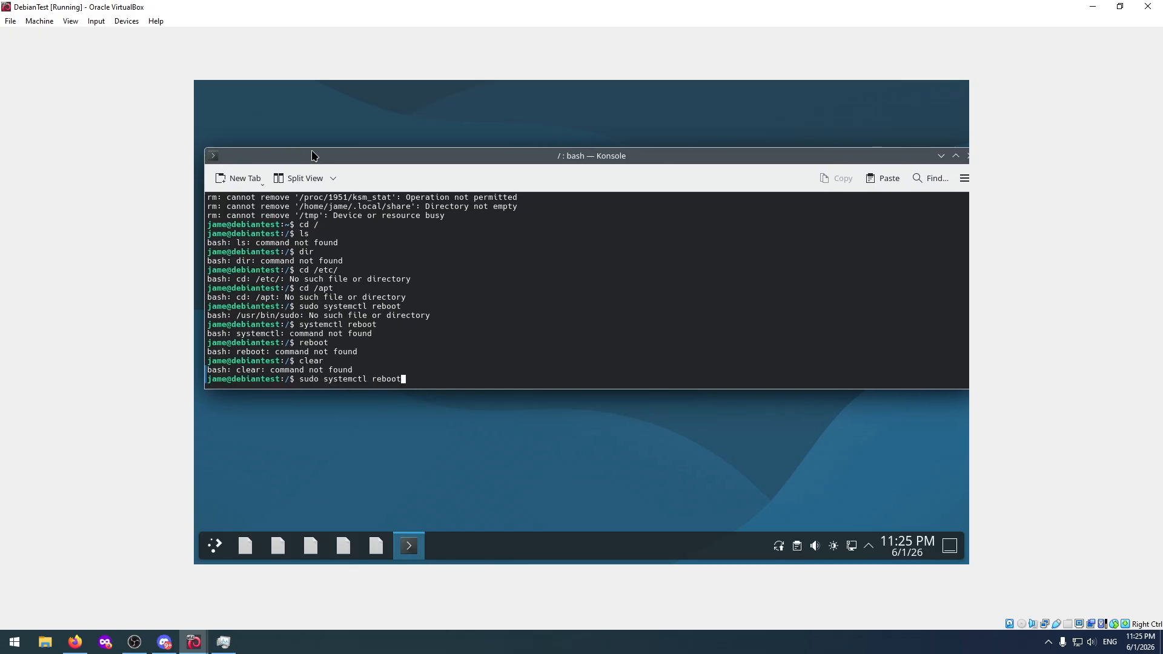
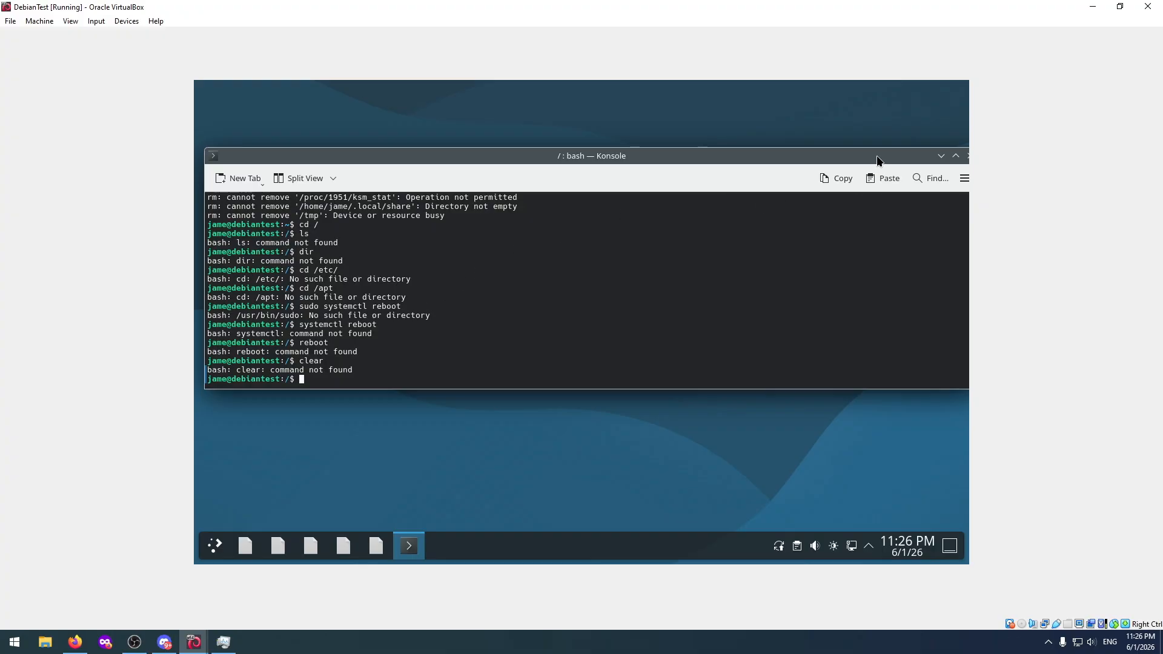
Close the Konsole window and reset the DebianTest virtual machine, accepting the loss of unsaved data.
left_click_drag(878, 156, 838, 164)
left_click(935, 164)
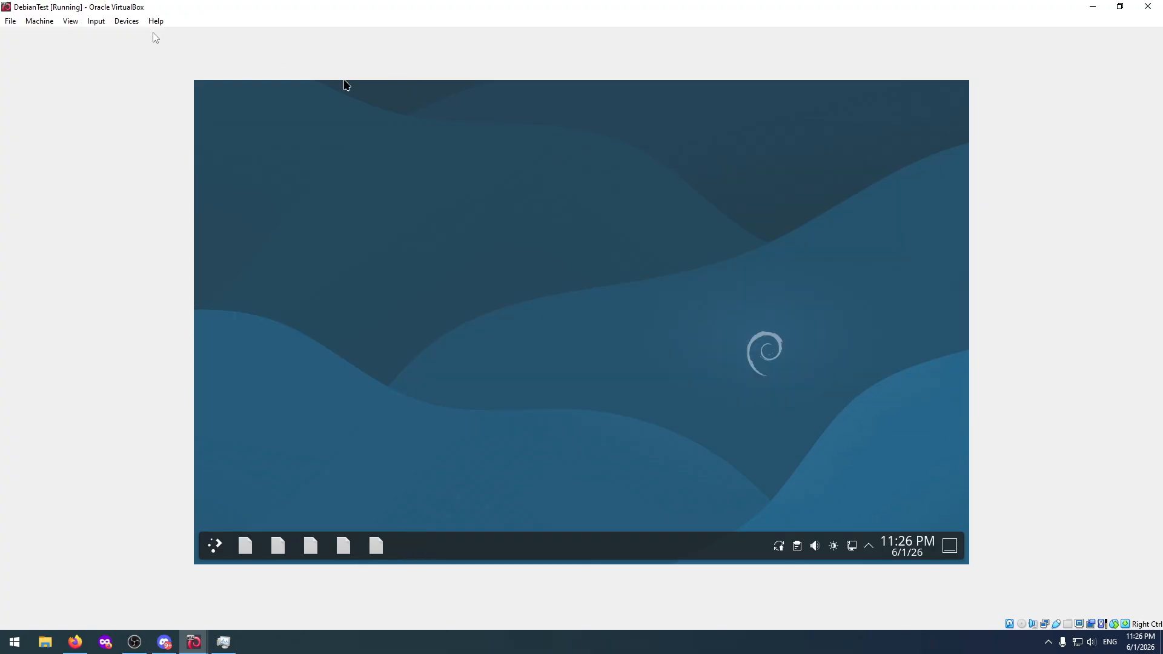
left_click(97, 22)
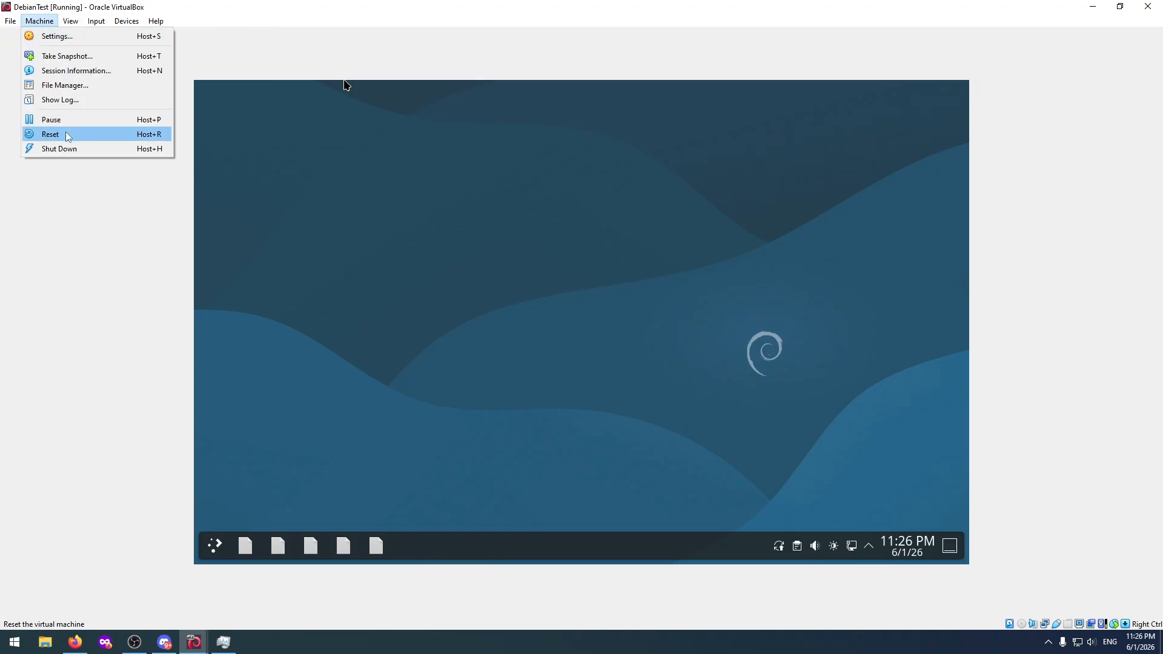
left_click(66, 133)
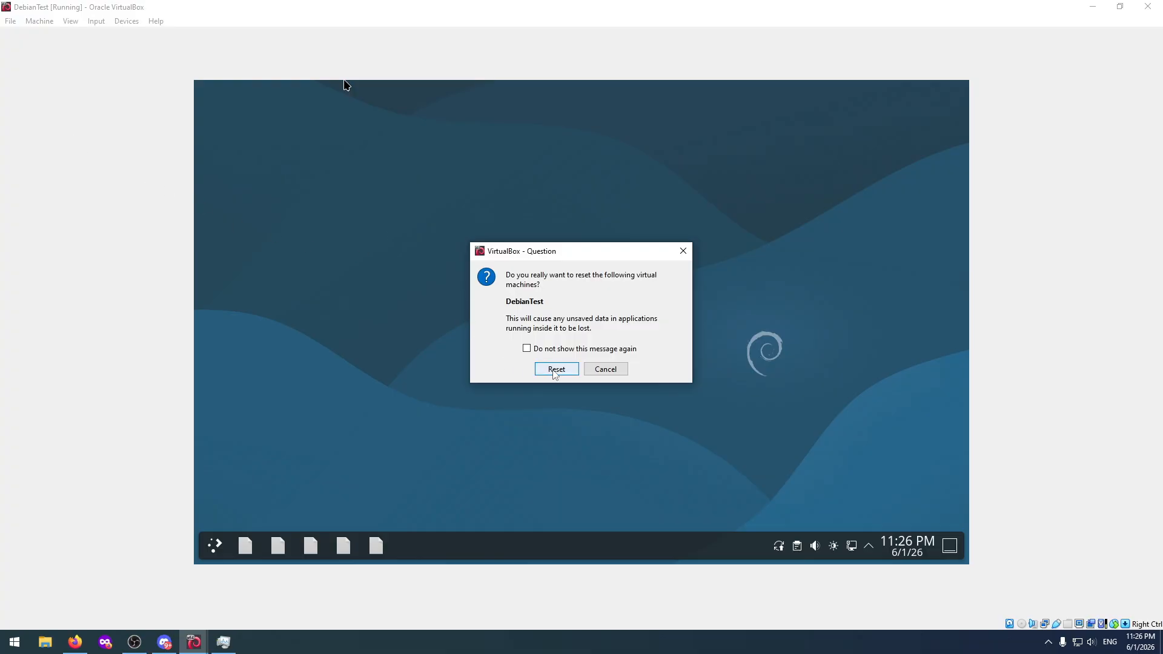
left_click(557, 371)
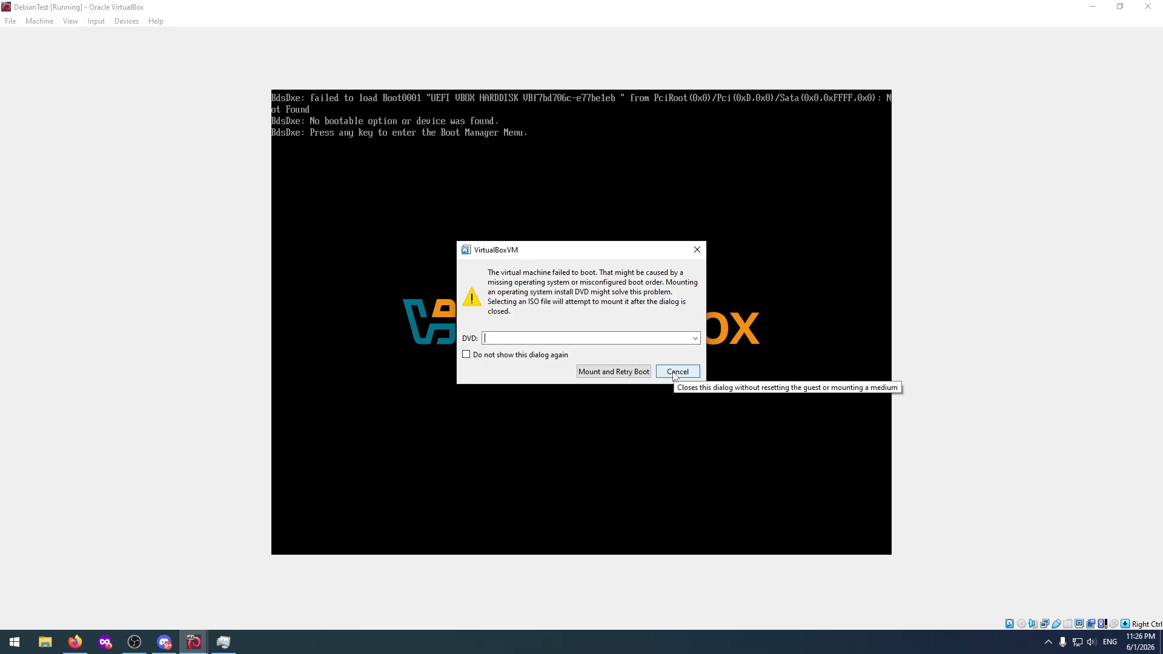
Choose debian-11.0.0-amd64-netinst.iso as the DVD for DebianTest, then mount it and retry the boot.
left_click(695, 338)
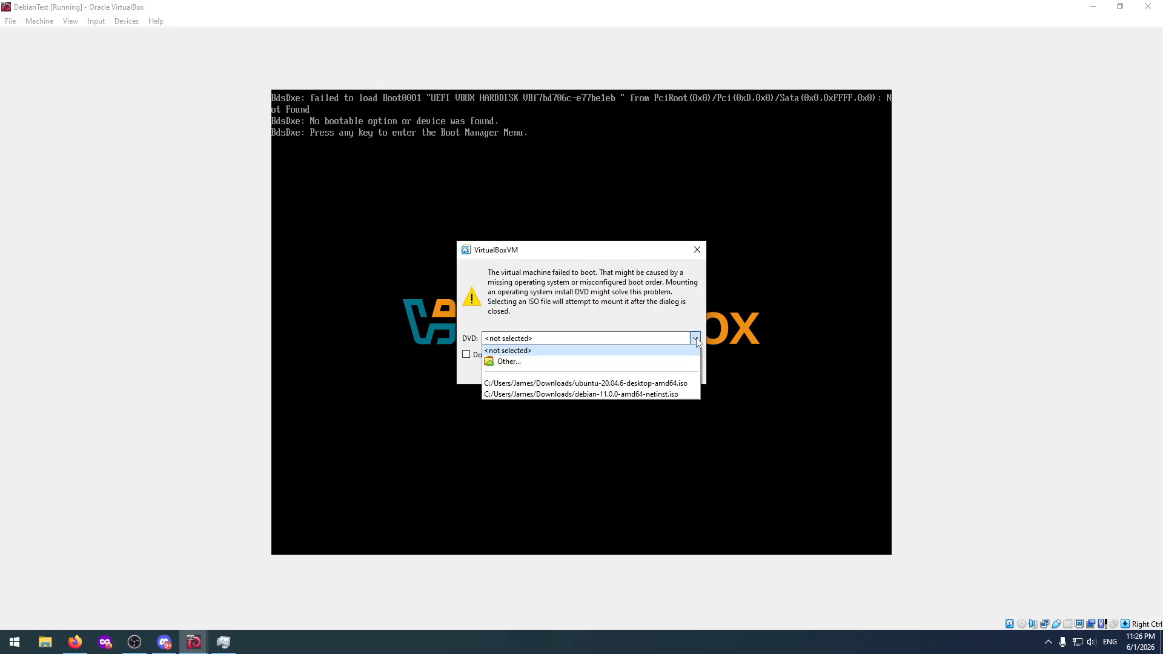
left_click(637, 394)
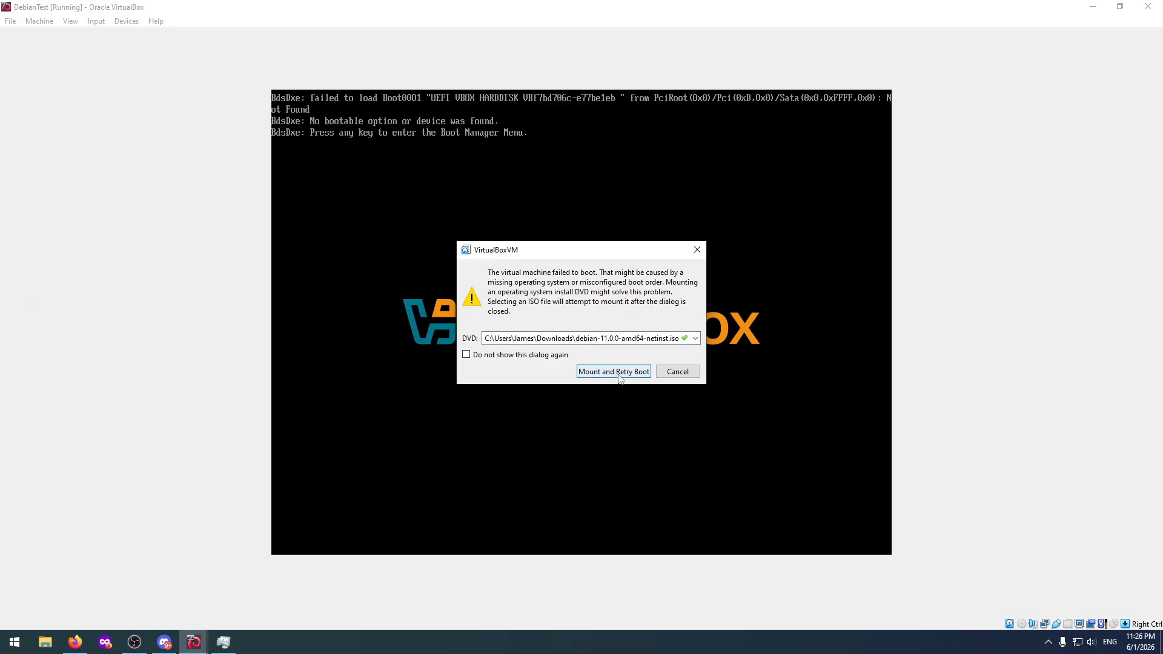
left_click(618, 376)
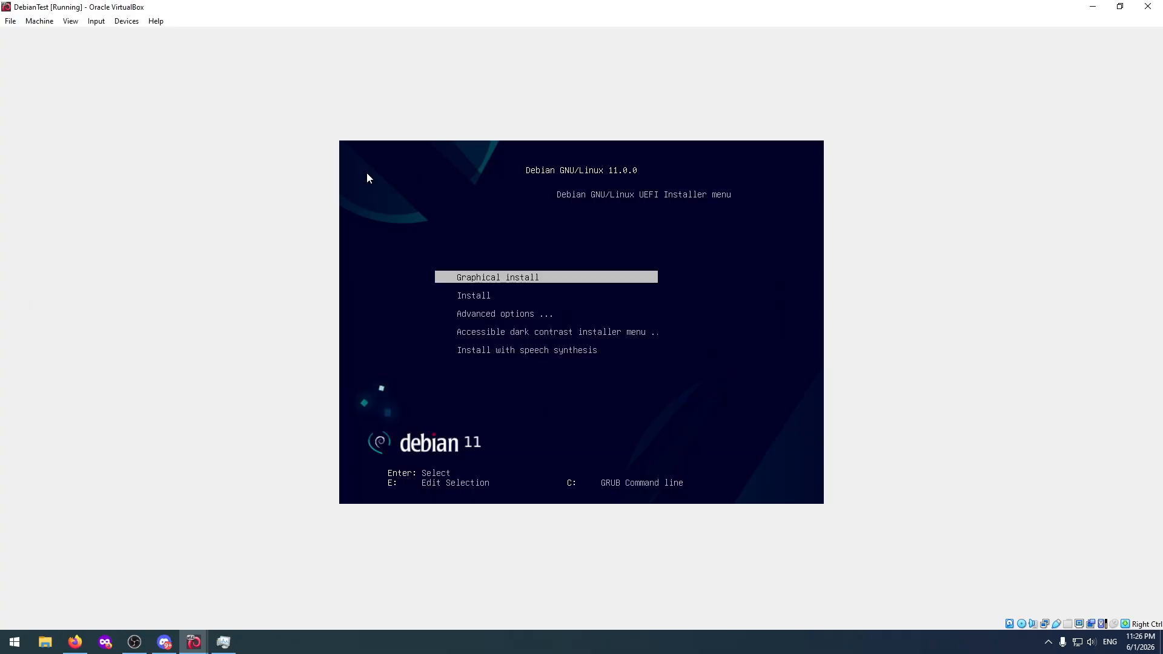
Look through the Debian installer's boot entries and open its Advanced options.
key("Down")
key("Down")
key("Down")
key("Down")
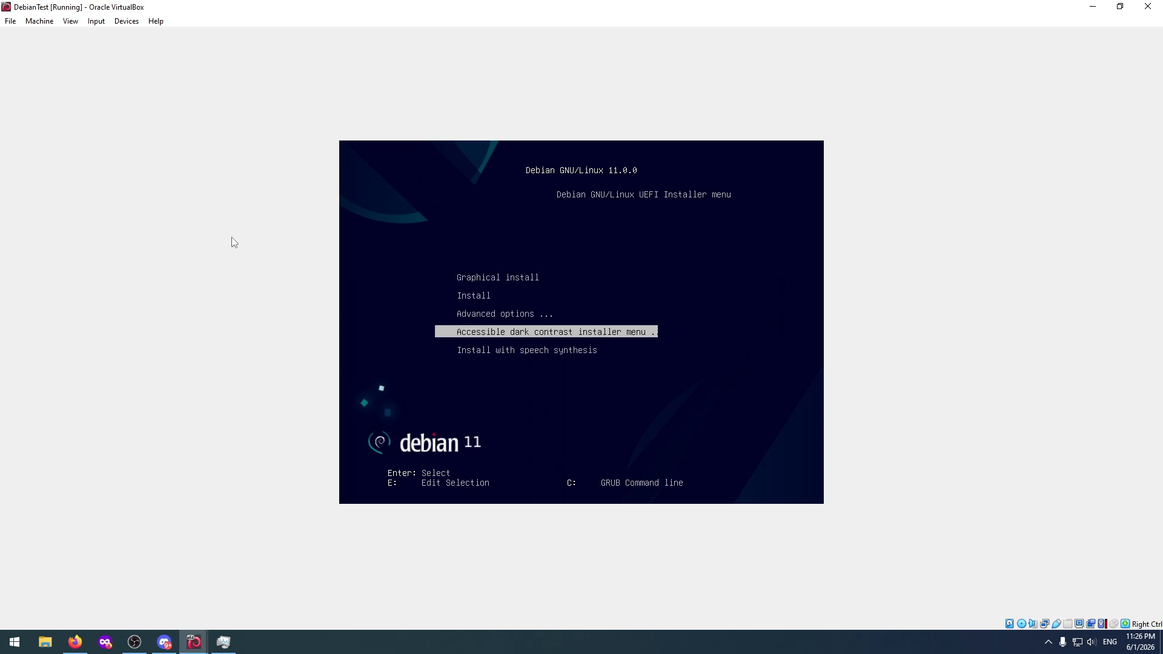
key("Up")
key("Up")
key("Up")
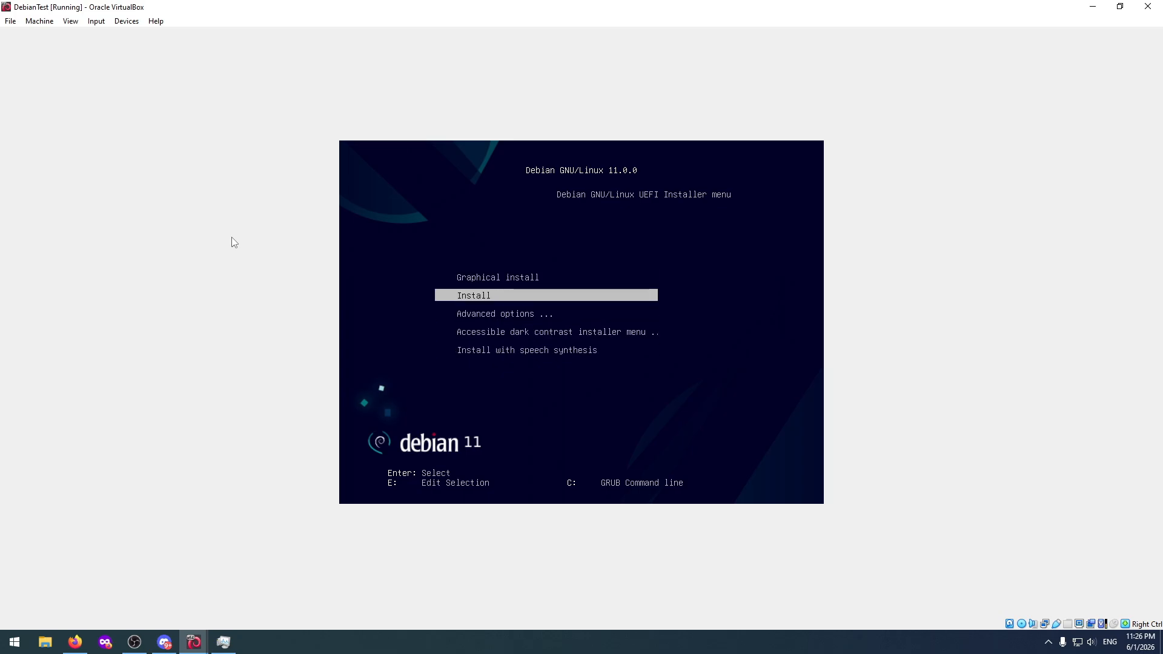
key("Down")
key("Down")
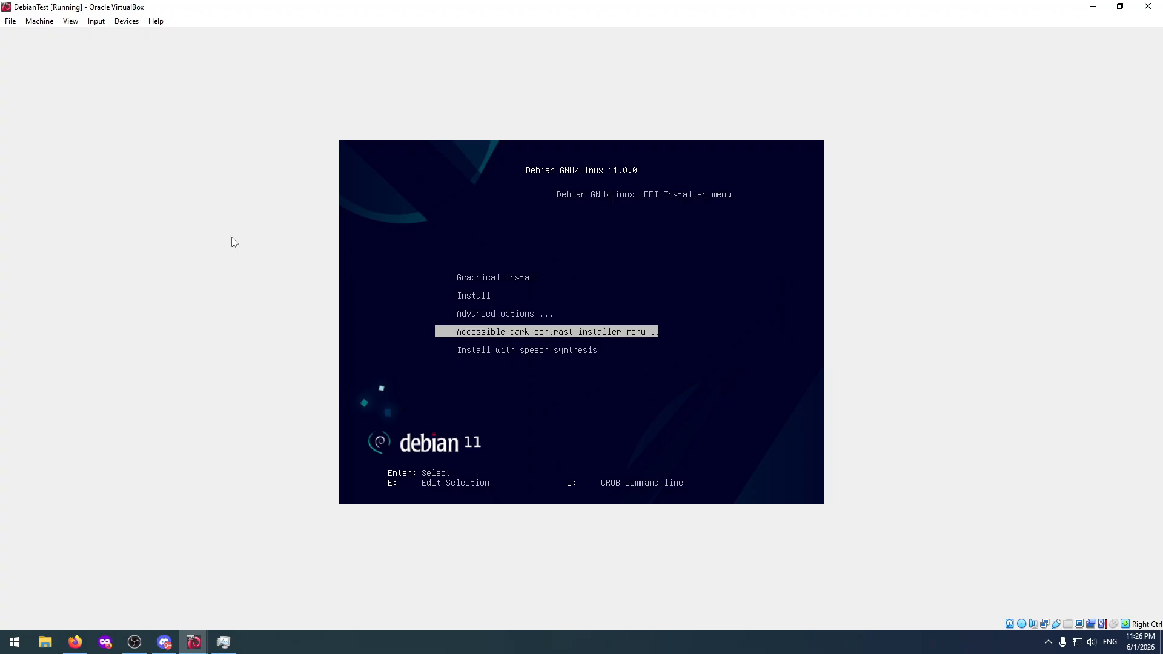
key("Down")
key("Up")
key("Up")
key("Return")
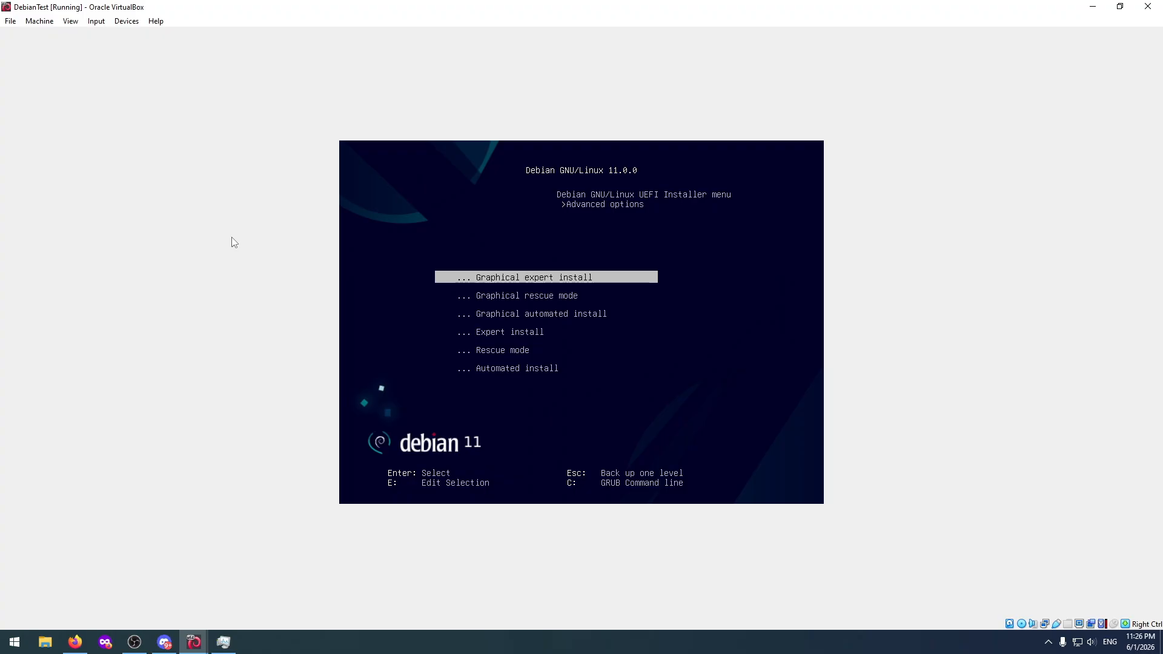
Examine the installer's advanced entries down to the speech-enabled options and return to the main installer menu.
key("Down")
key("Down")
key("Down")
key("Down")
key("Down")
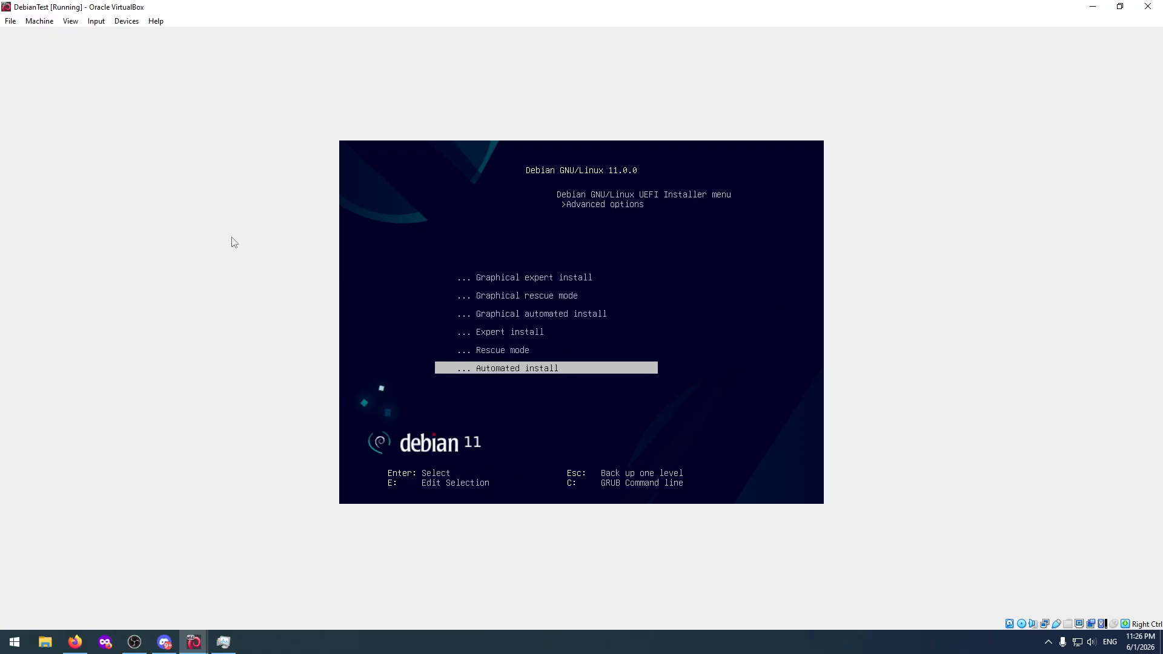
key("Down")
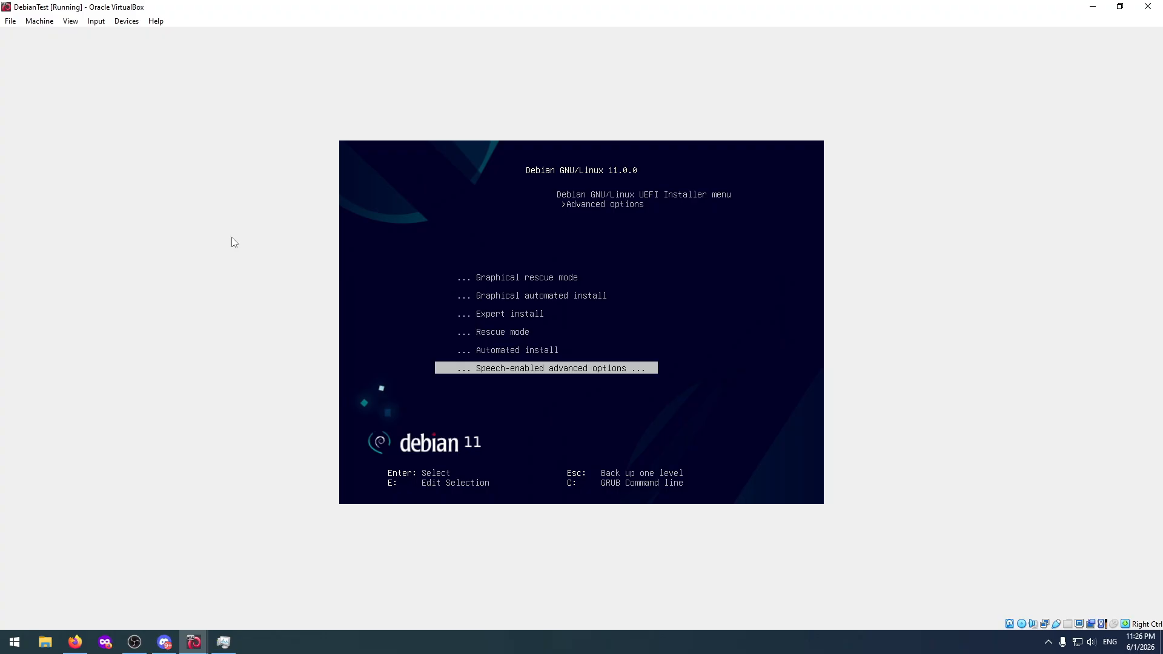
key("Escape")
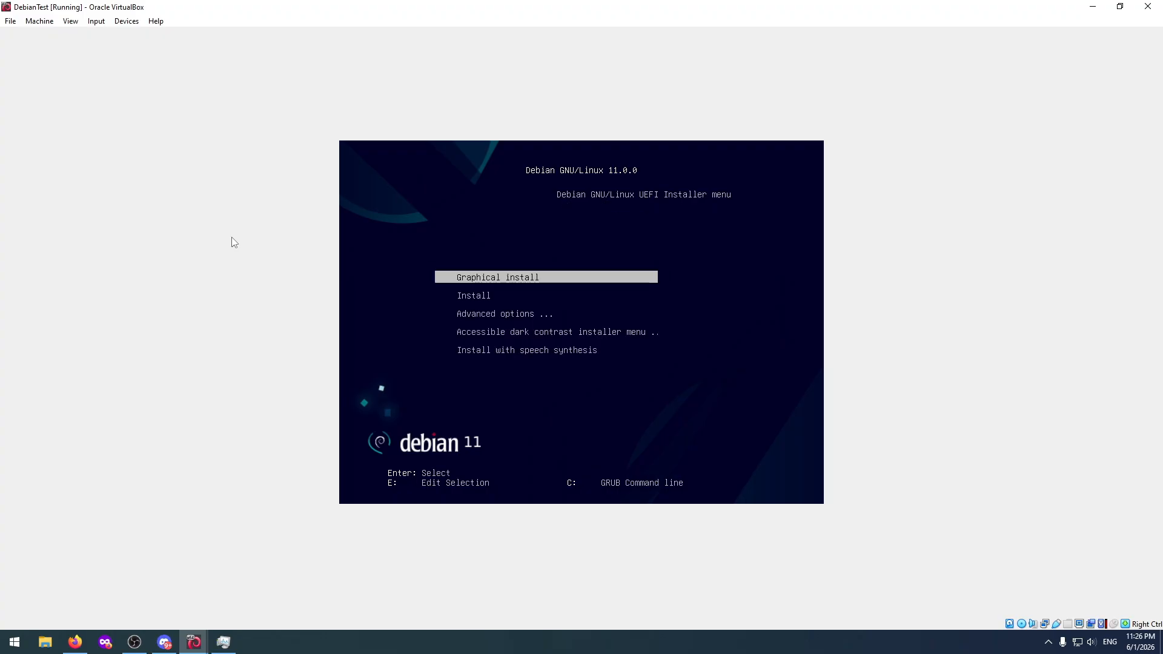
Open the GRUB command line, run "ls", try "cd /", and exit back to the installer menu.
key("c")
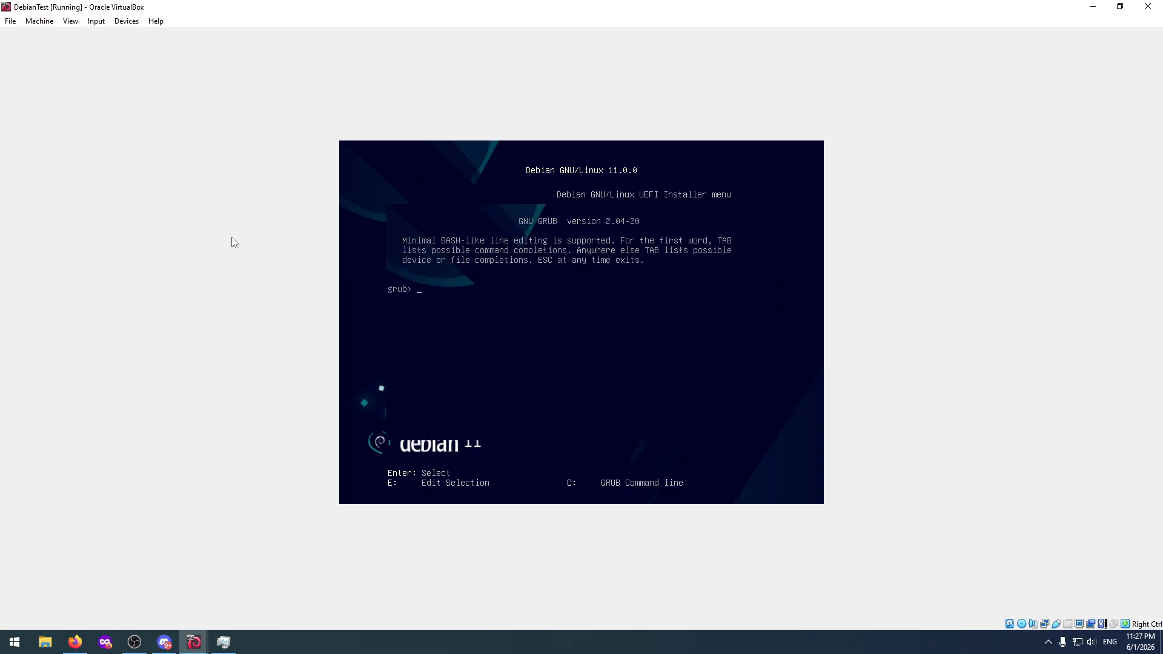
type("ls")
key("Return")
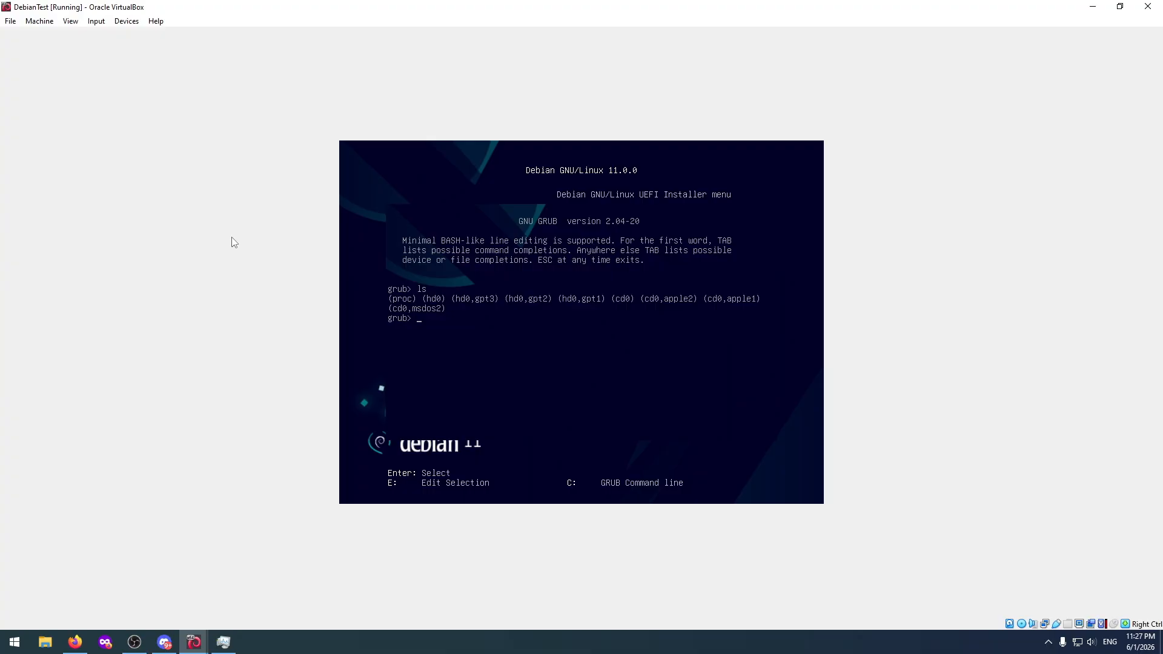
type("cd /")
key("Return")
key("Escape")
key("Down")
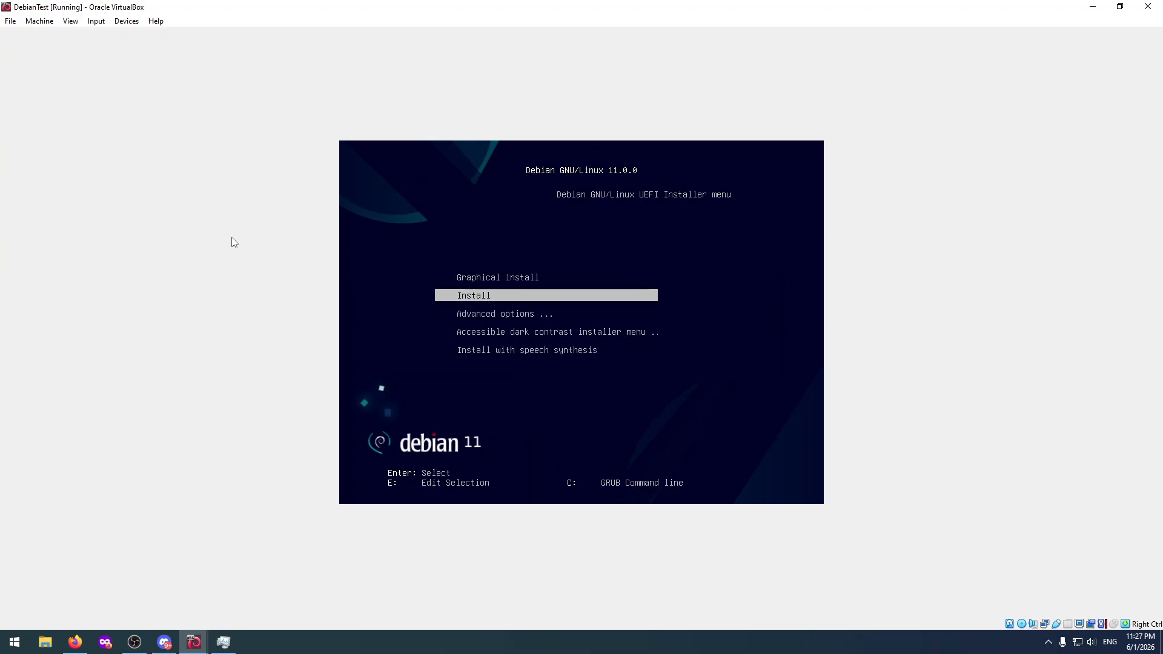
key("Up")
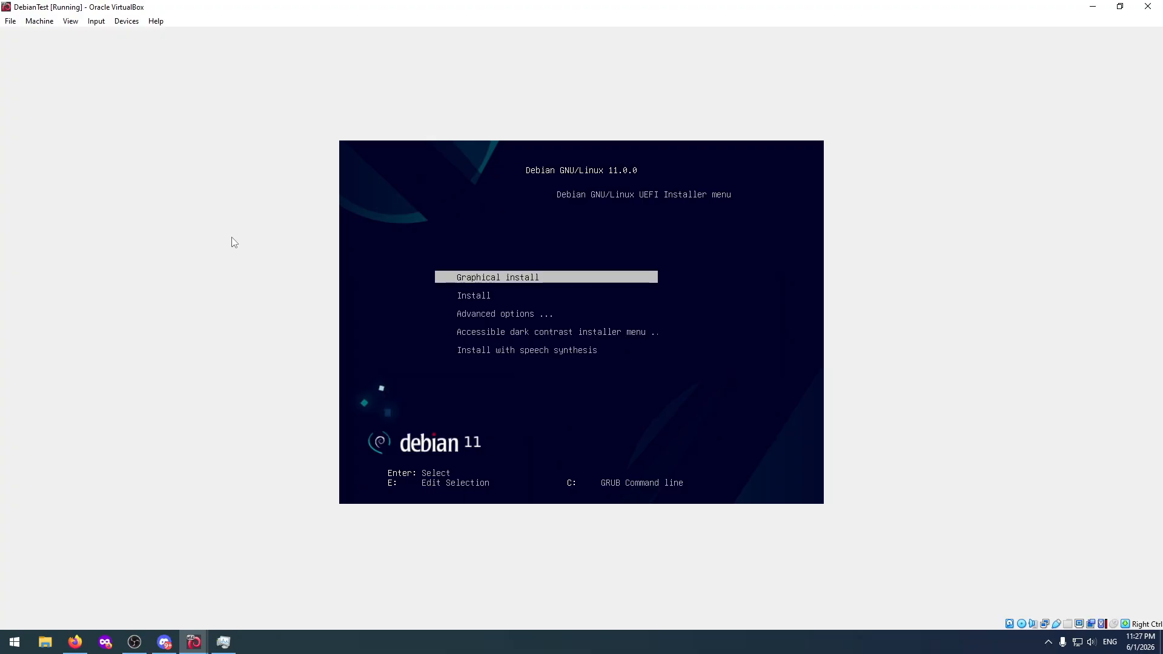
key("Down")
key("Down")
key("Down")
key("Down")
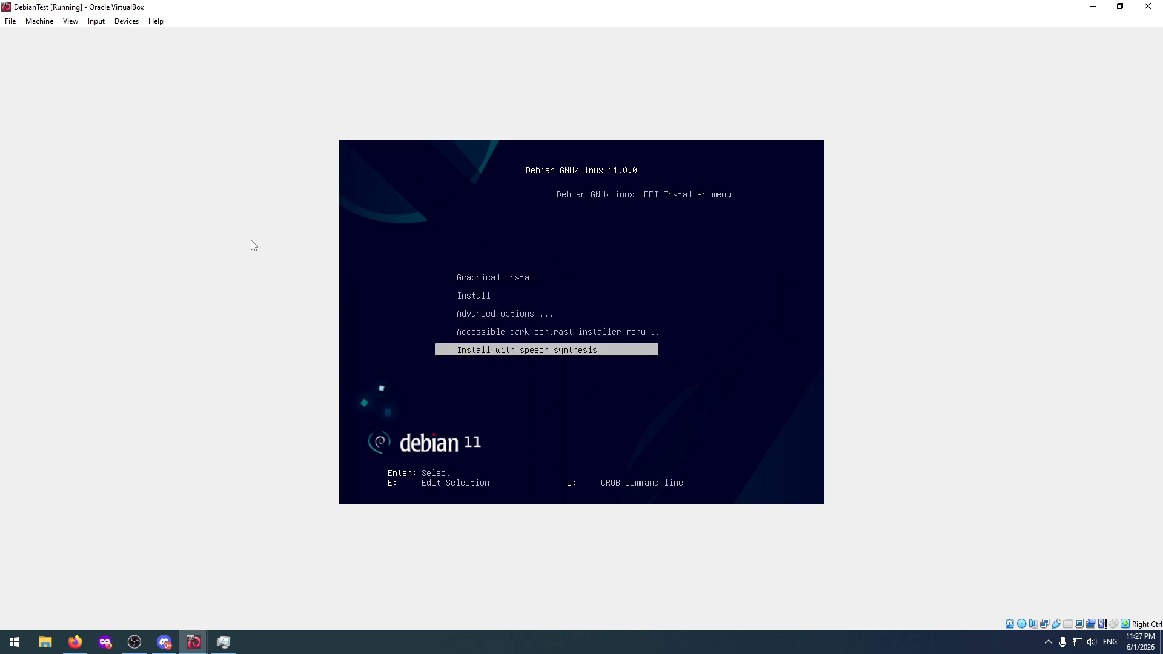
Remove the Debian disk from DebianTest's optical drive and insert ubuntu-20.04.6-desktop-amd64.iso instead.
left_click(126, 20)
mouse_move(153, 36)
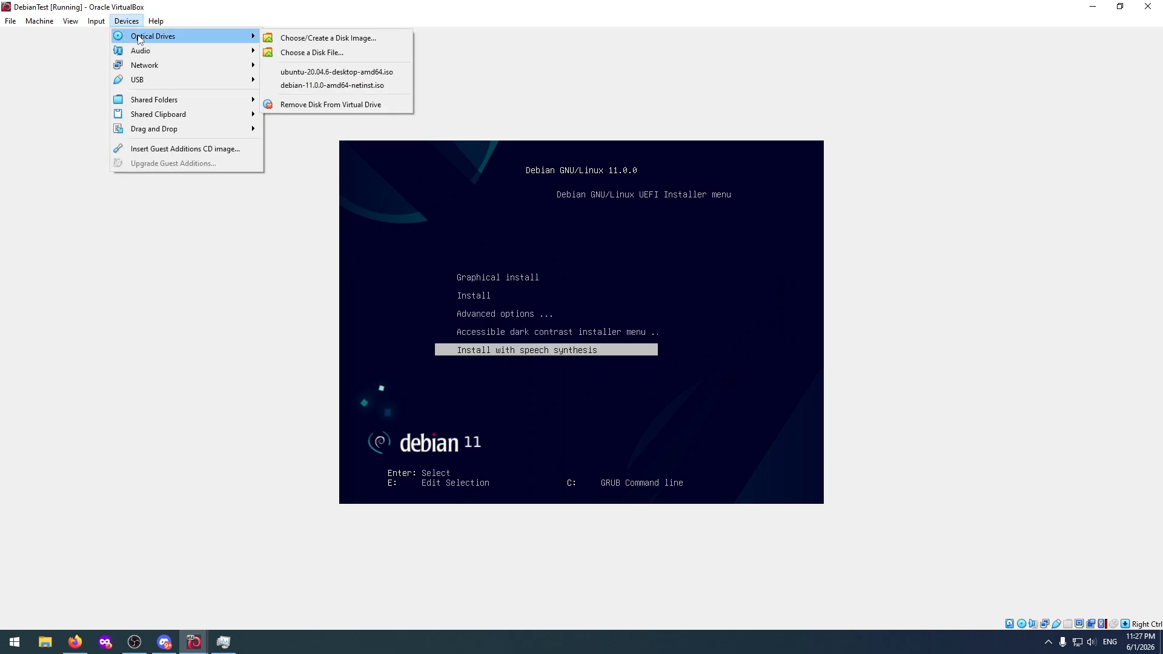
left_click(296, 105)
left_click(126, 21)
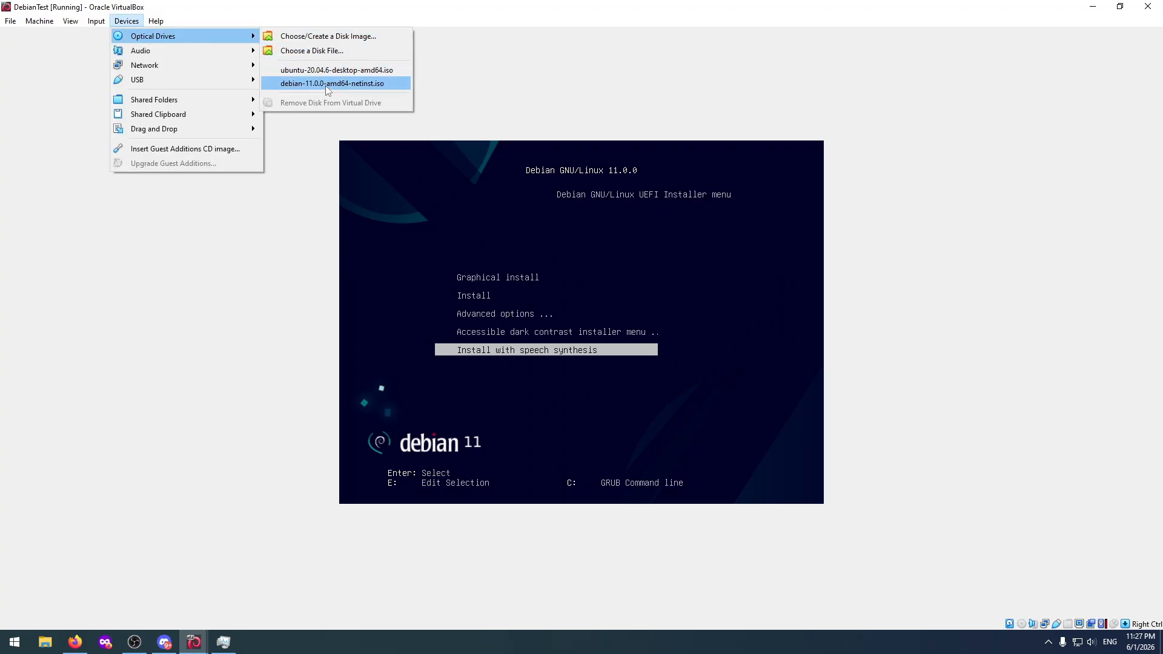
left_click(327, 70)
Reset the DebianTest virtual machine again so it starts from the inserted Ubuntu disk.
left_click(129, 21)
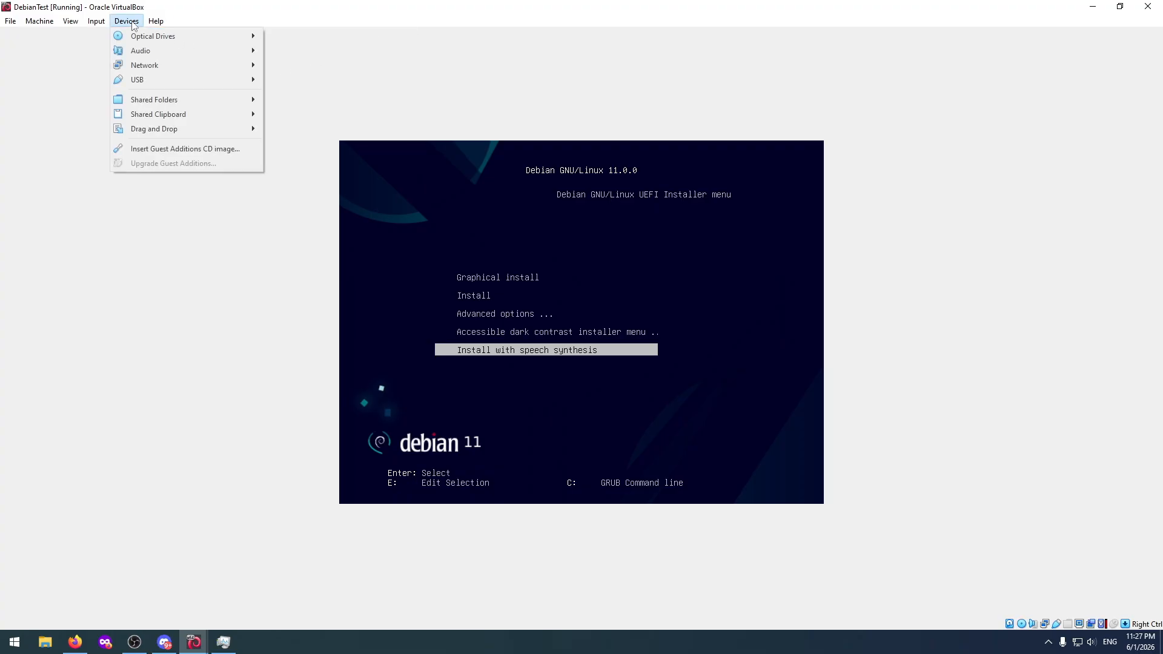
mouse_move(86, 23)
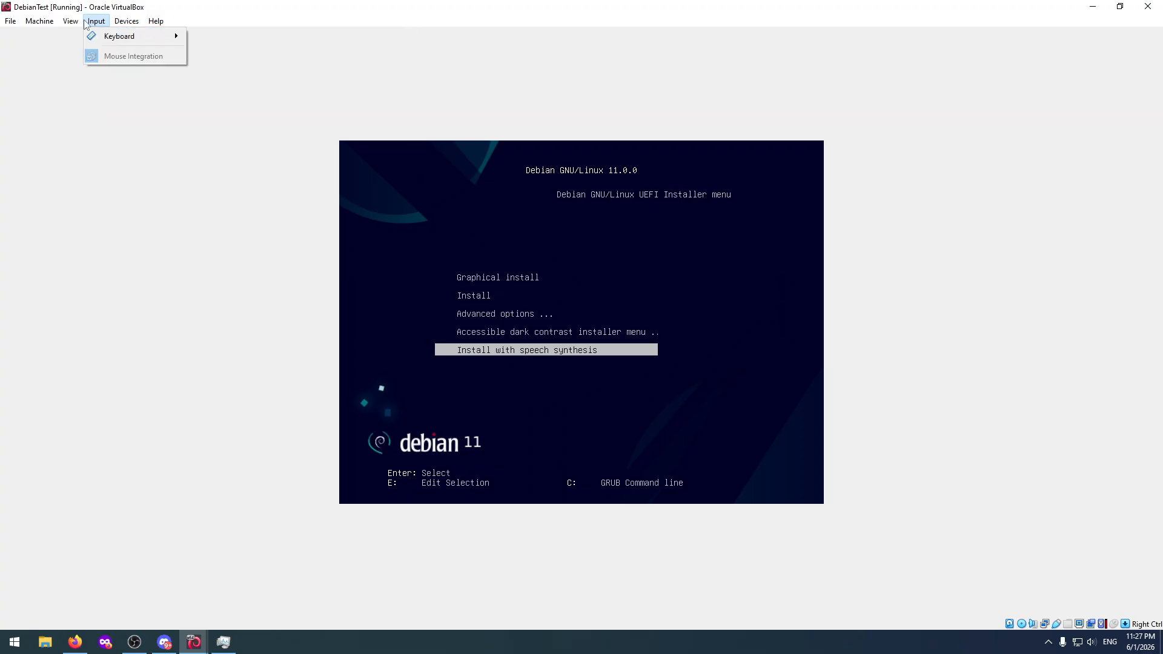
mouse_move(39, 21)
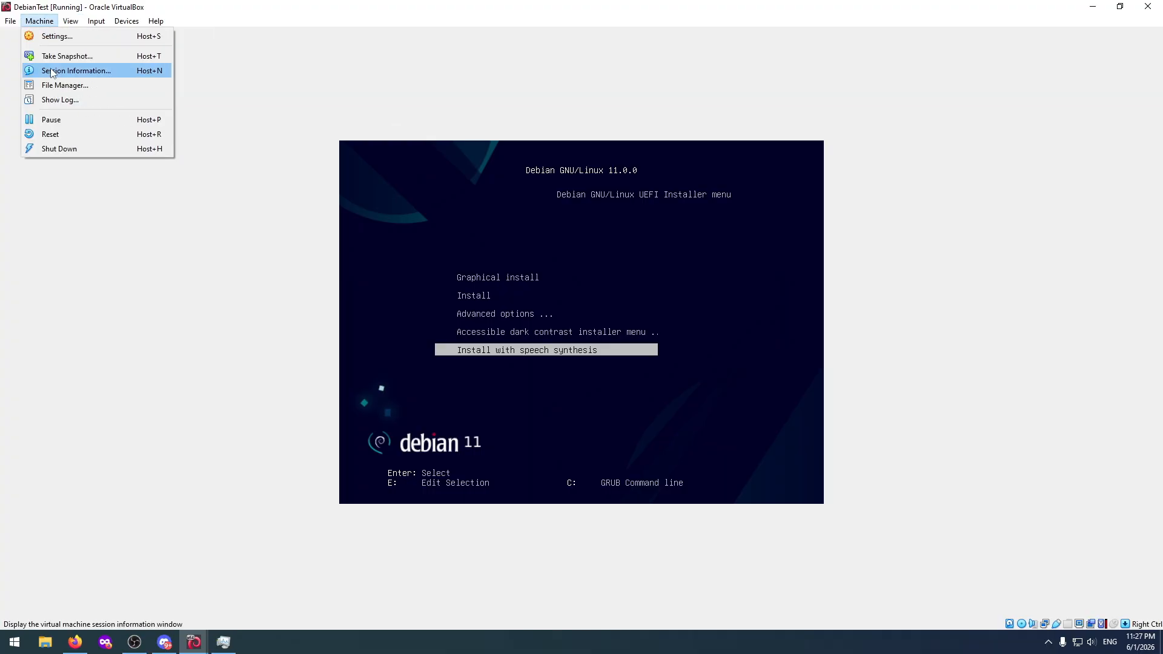
left_click(60, 134)
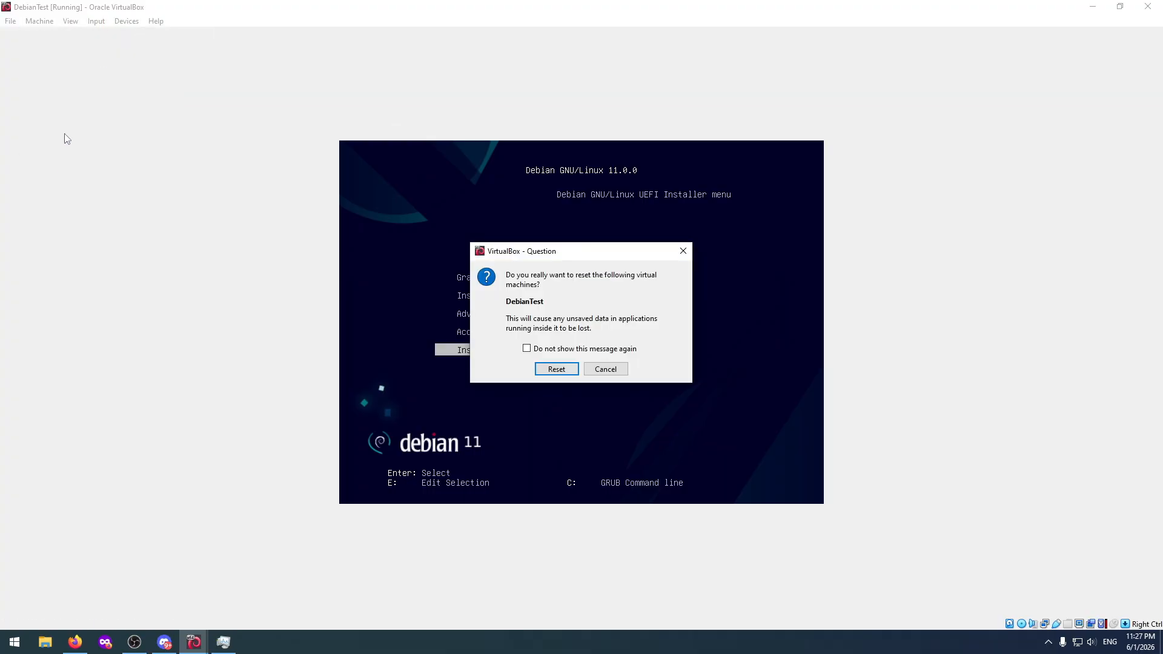
left_click(555, 370)
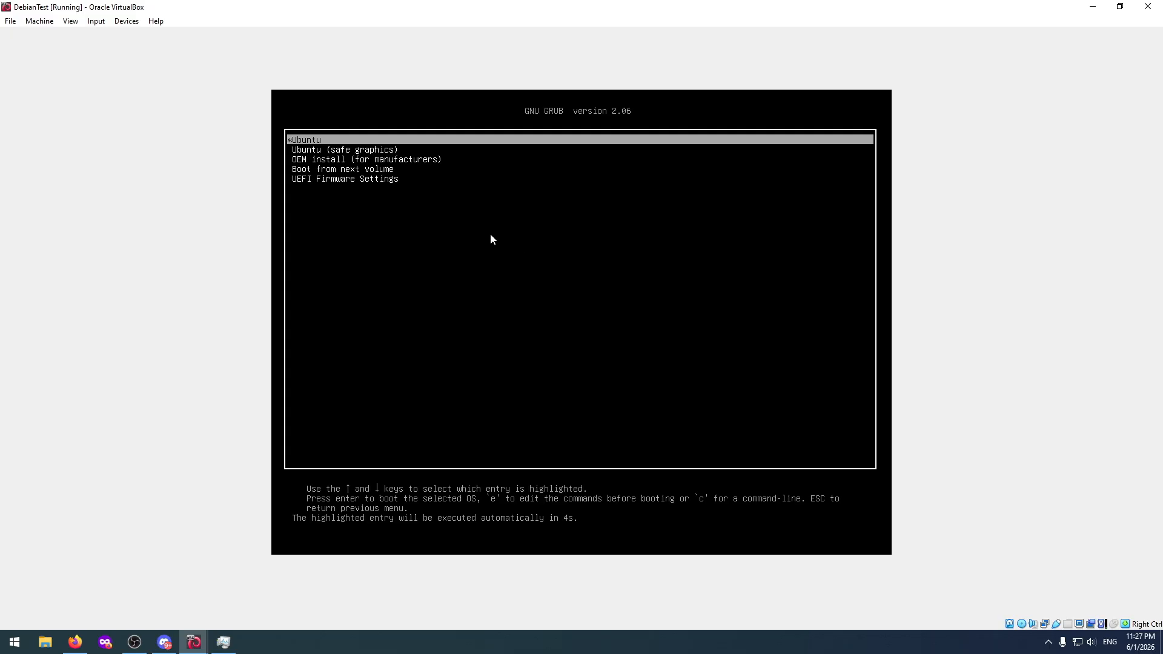
Boot DebianTest from the default Ubuntu entry in the GRUB menu.
key("Down")
key("Down")
key("Up")
key("Up")
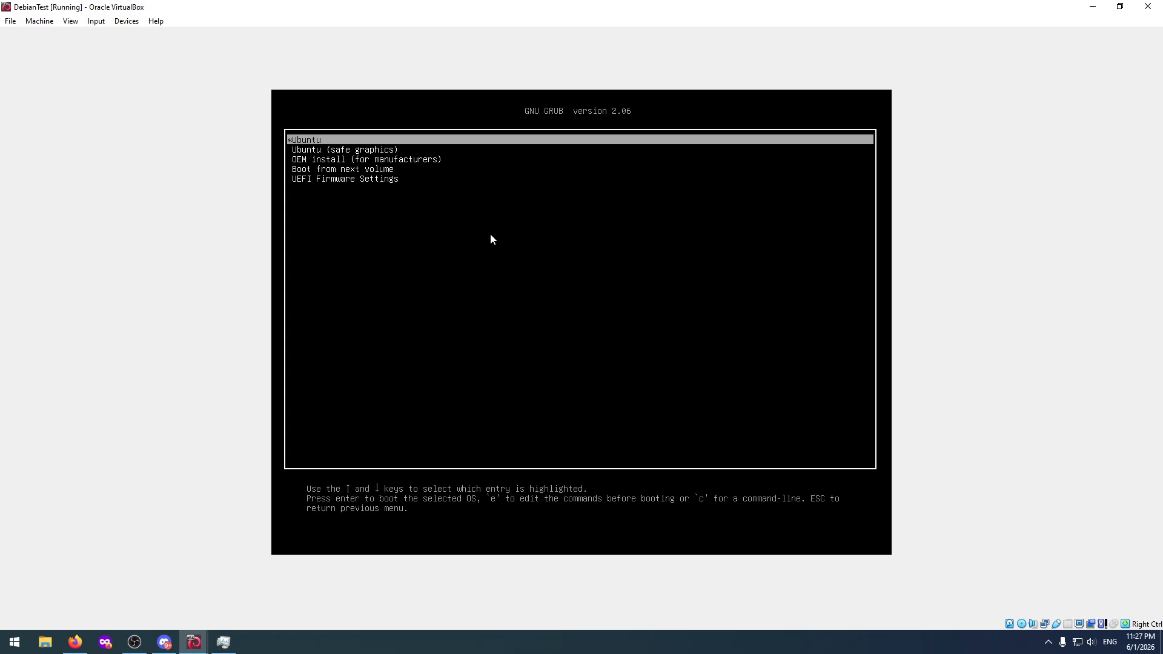
key("Return")
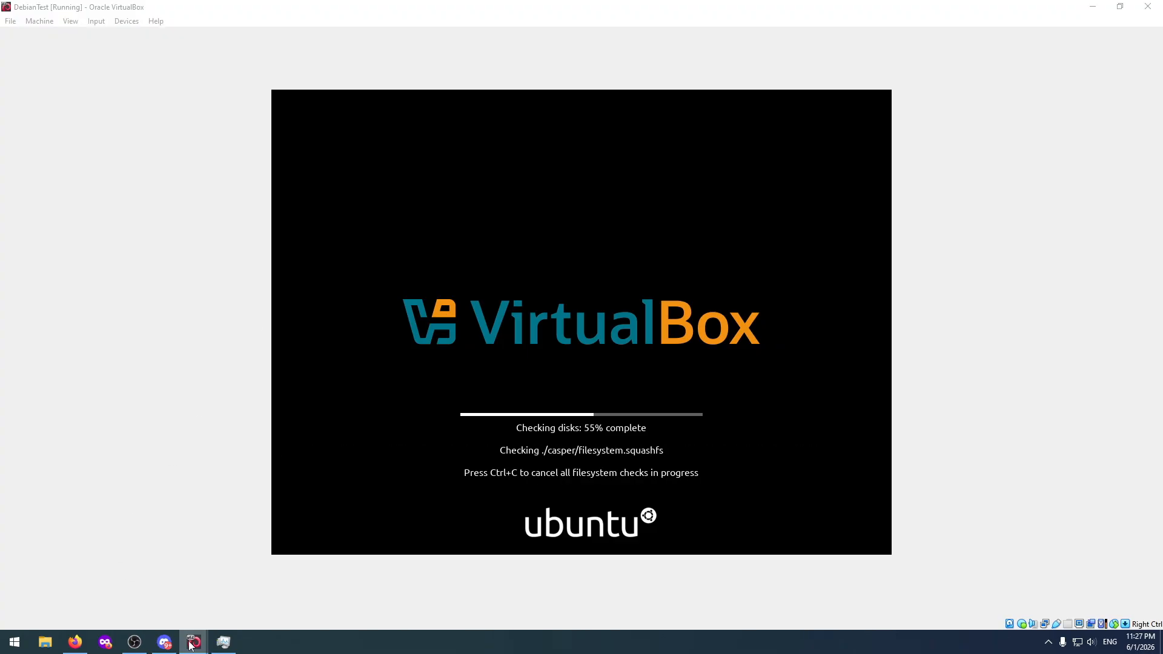
Switch to the UbuntuTest virtual machine and insert ubuntu-20.04.6-desktop-amd64.iso into its optical drive.
mouse_move(179, 624)
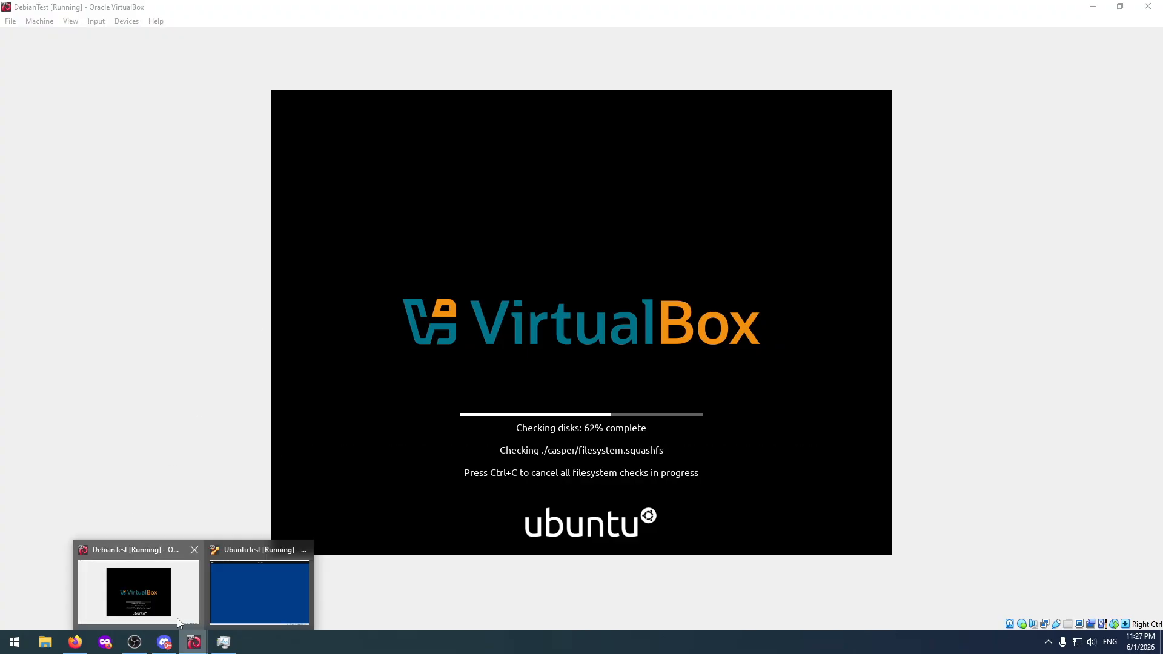
left_click(258, 596)
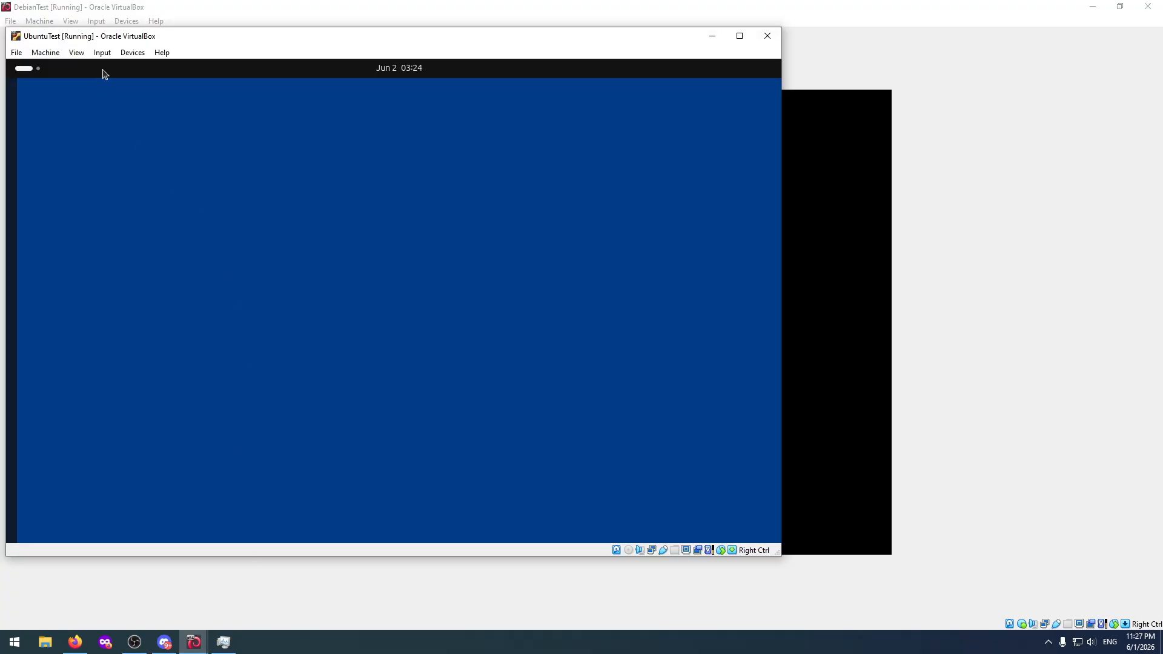
left_click(102, 53)
mouse_move(133, 53)
mouse_move(210, 68)
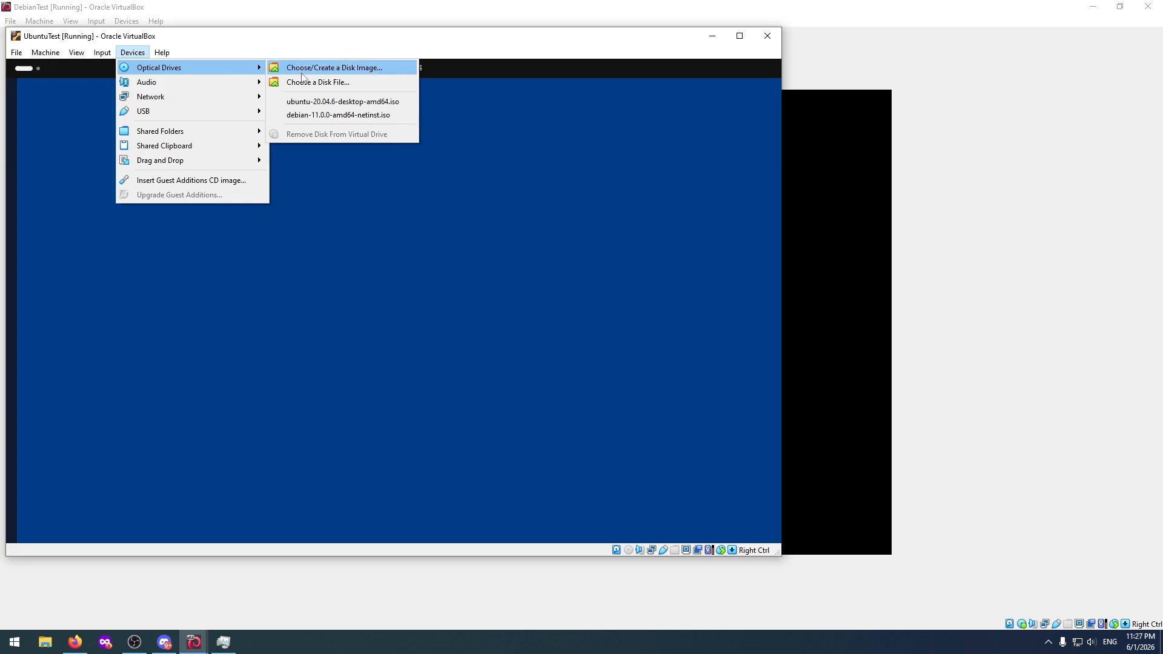
left_click(319, 115)
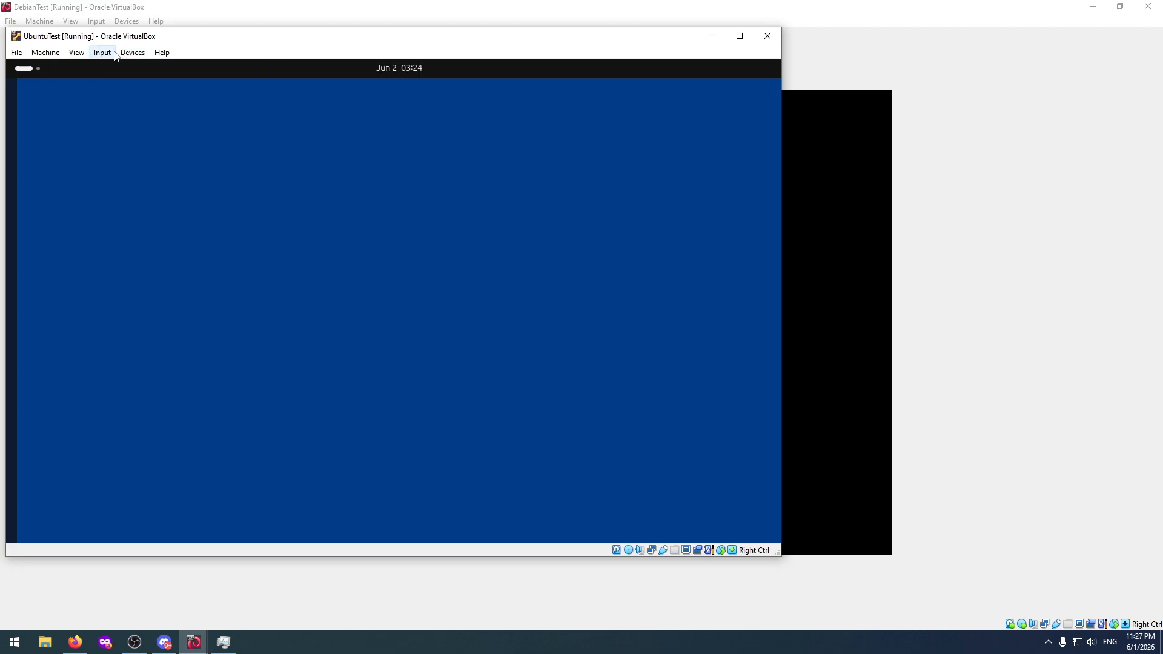
Reset the UbuntuTest virtual machine and boot the default Ubuntu entry from its GRUB menu.
left_click(76, 53)
mouse_move(55, 59)
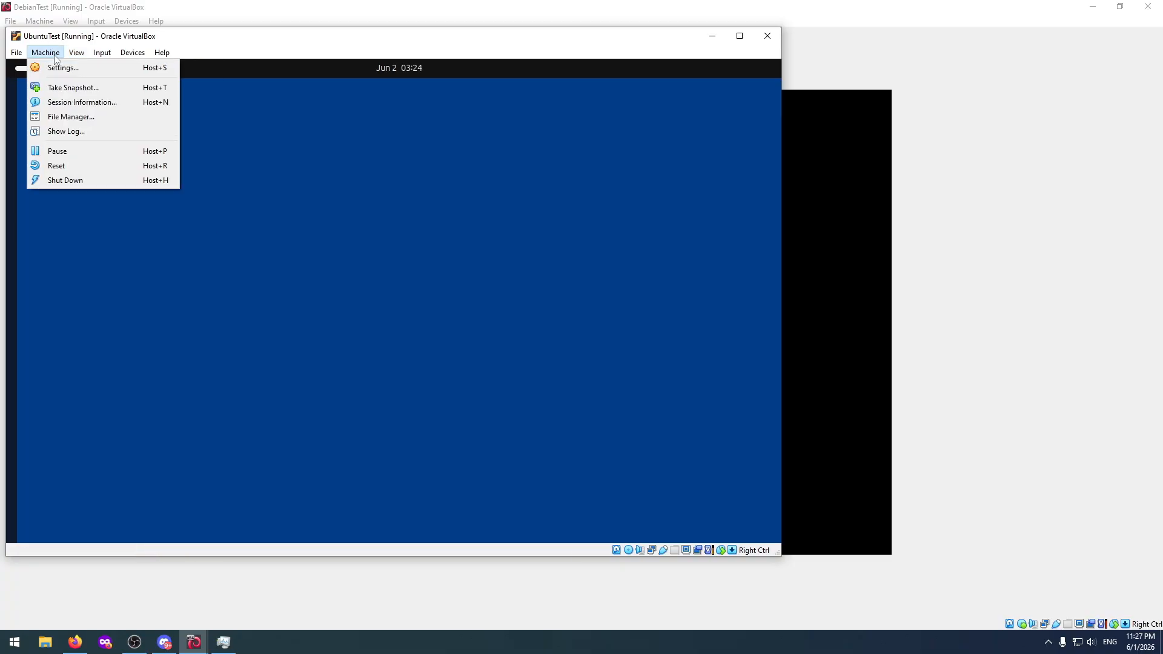
left_click(56, 166)
left_click(368, 345)
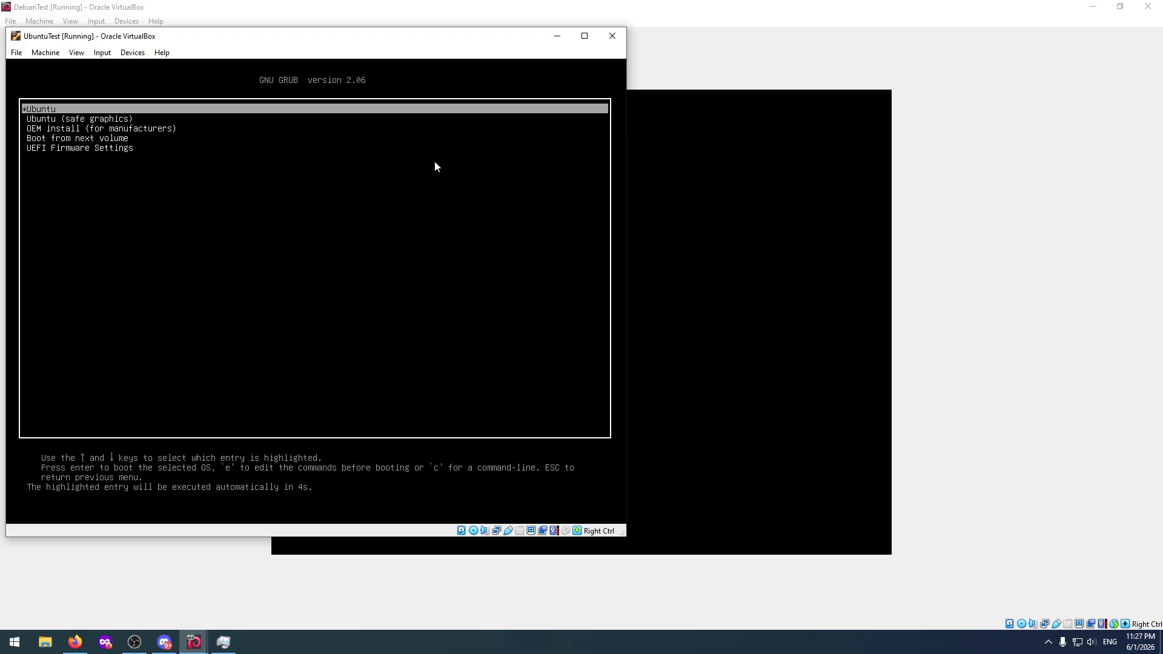
key("Return")
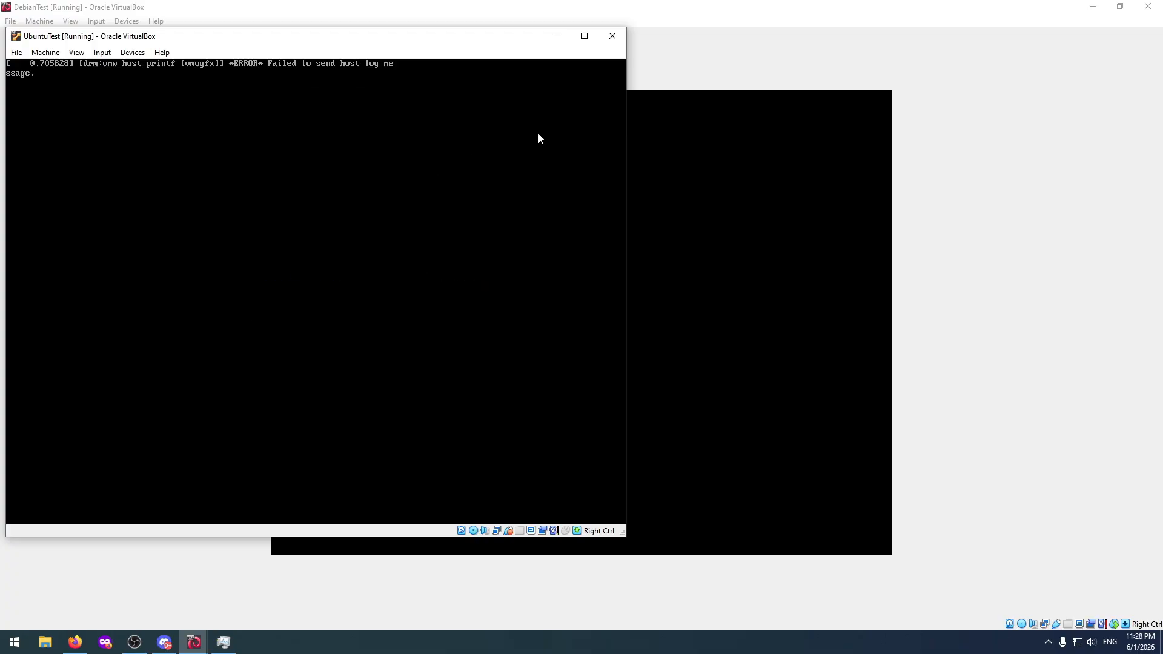
Switch to the DebianTest machine, restore its window to a smaller size, and start the Try Ubuntu live session.
left_click(704, 50)
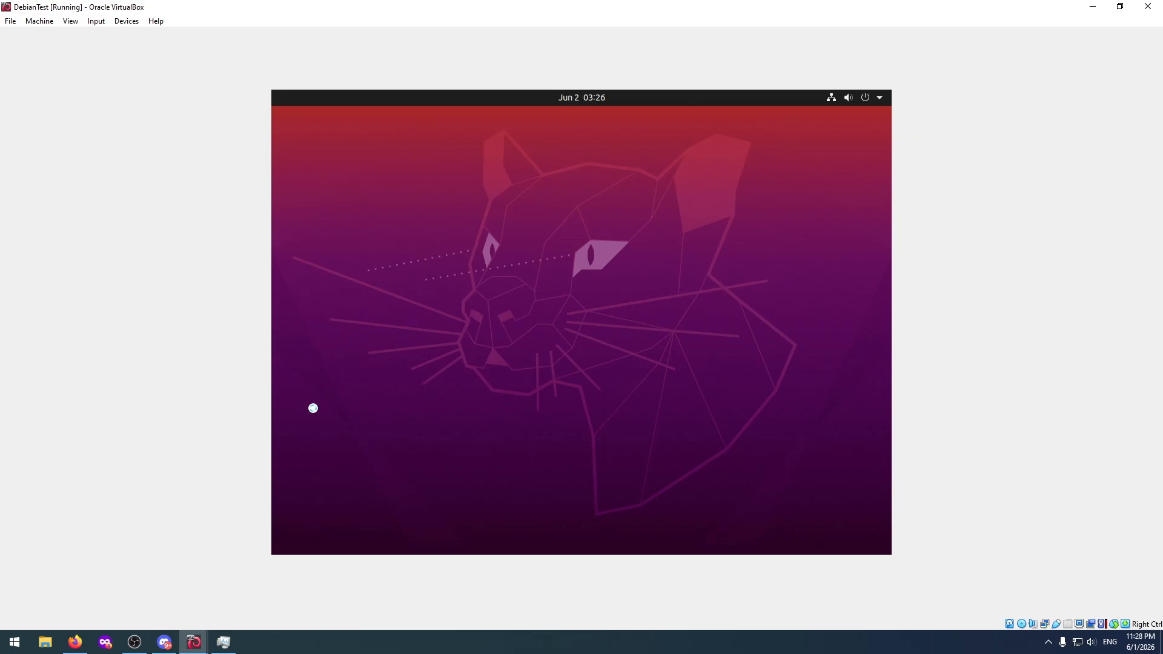
left_click(1119, 6)
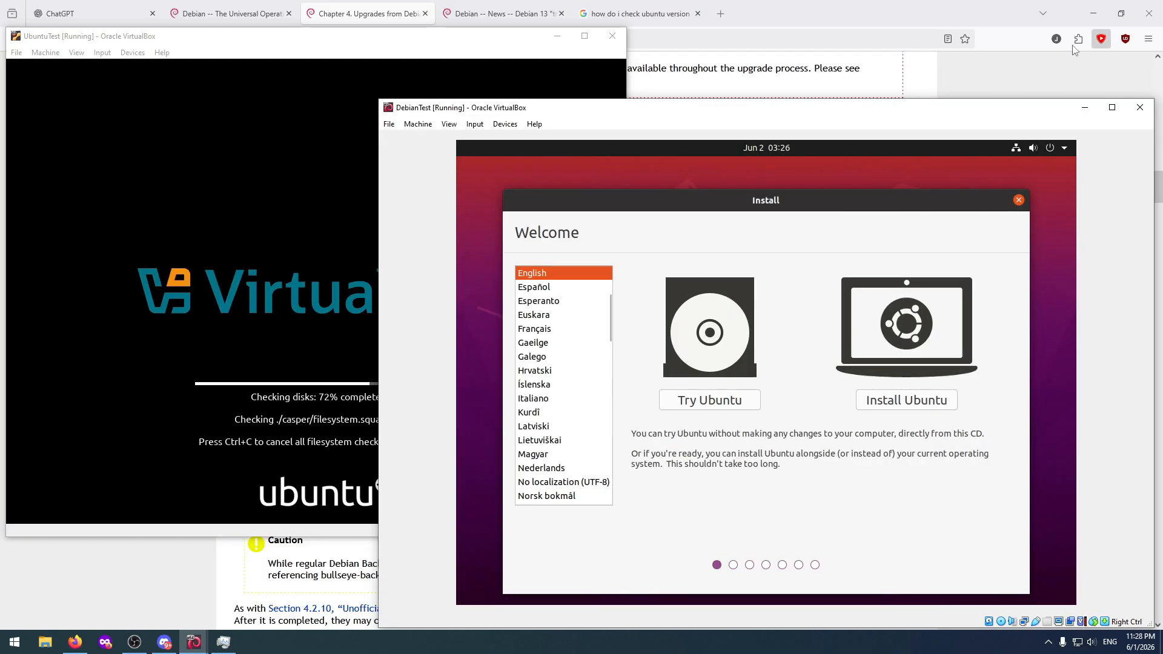
left_click(721, 399)
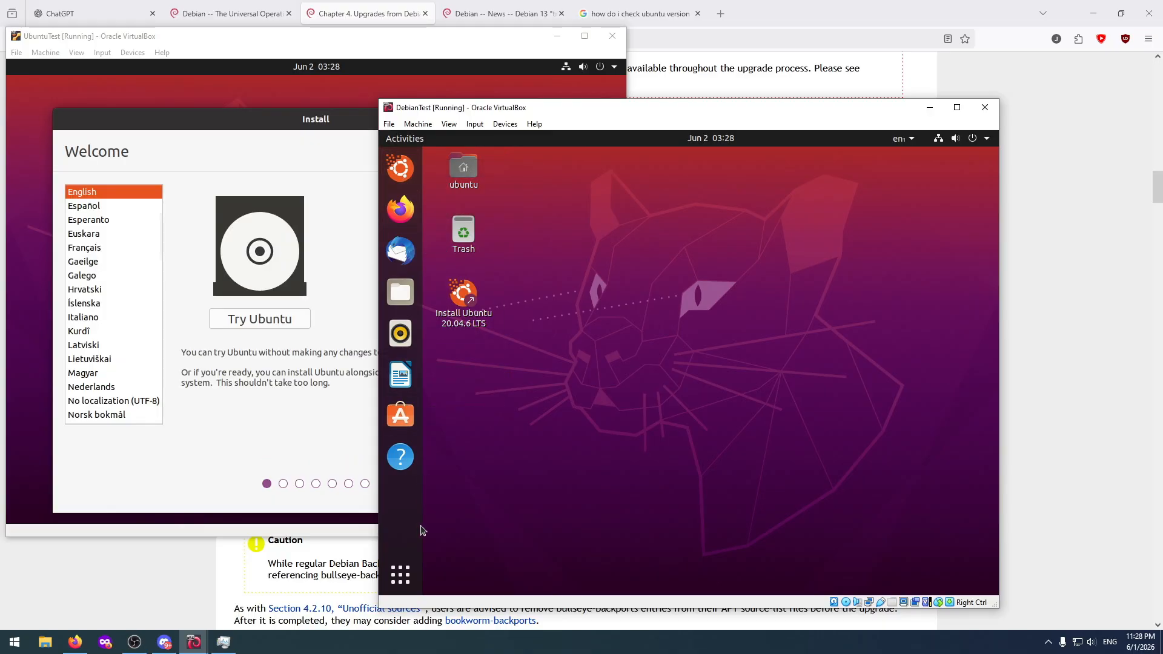
Open the live session's file manager and look through Home, Desktop, Starred, Recent and the Computer root directory.
left_click(400, 574)
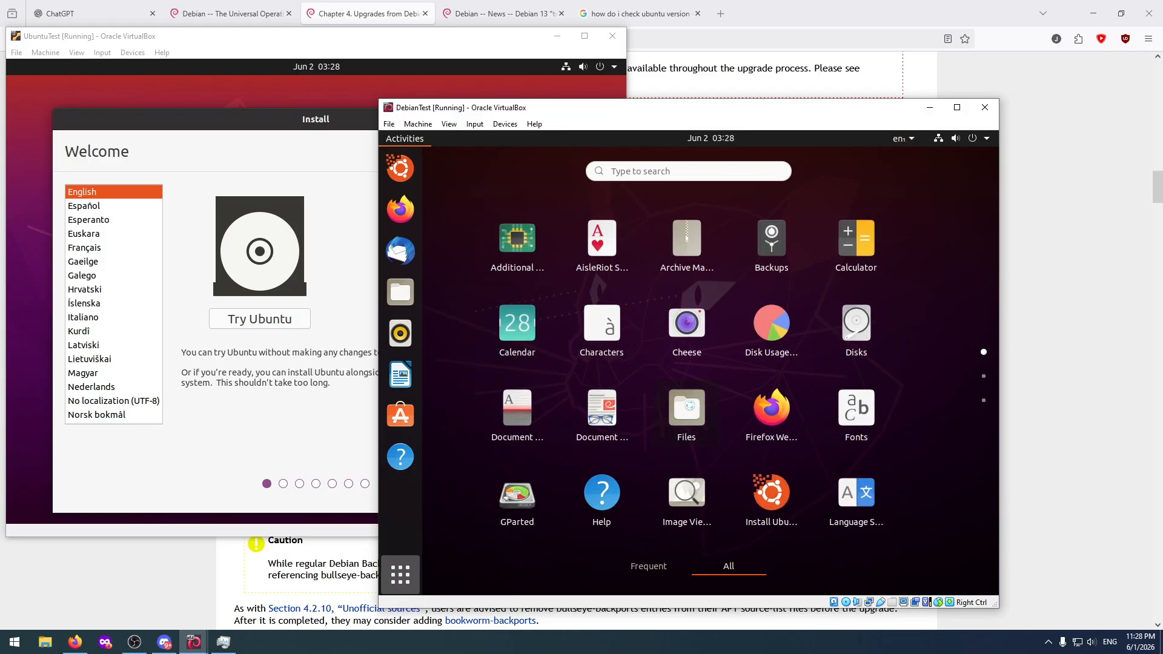
left_click(689, 405)
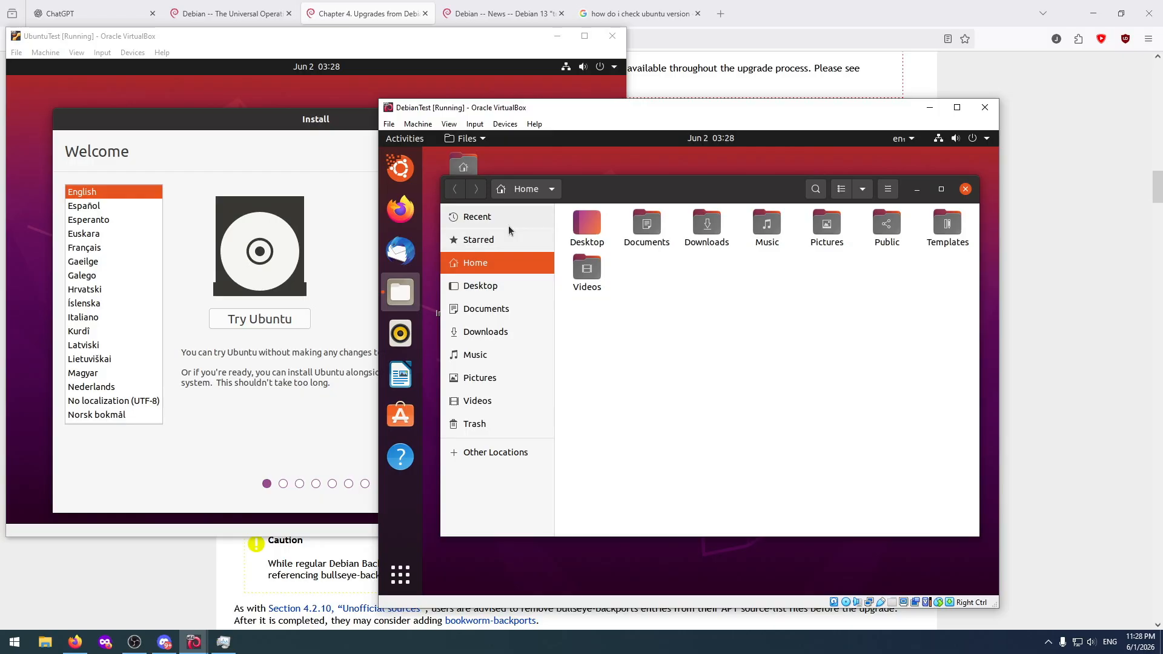
left_click(506, 193)
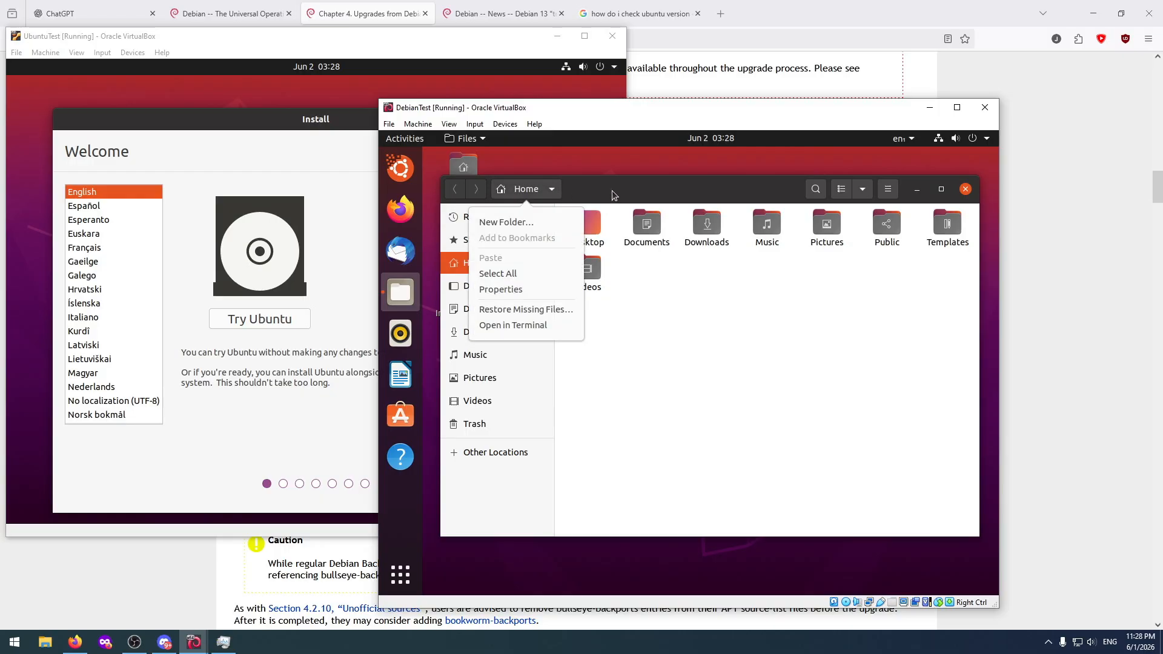
left_click(586, 373)
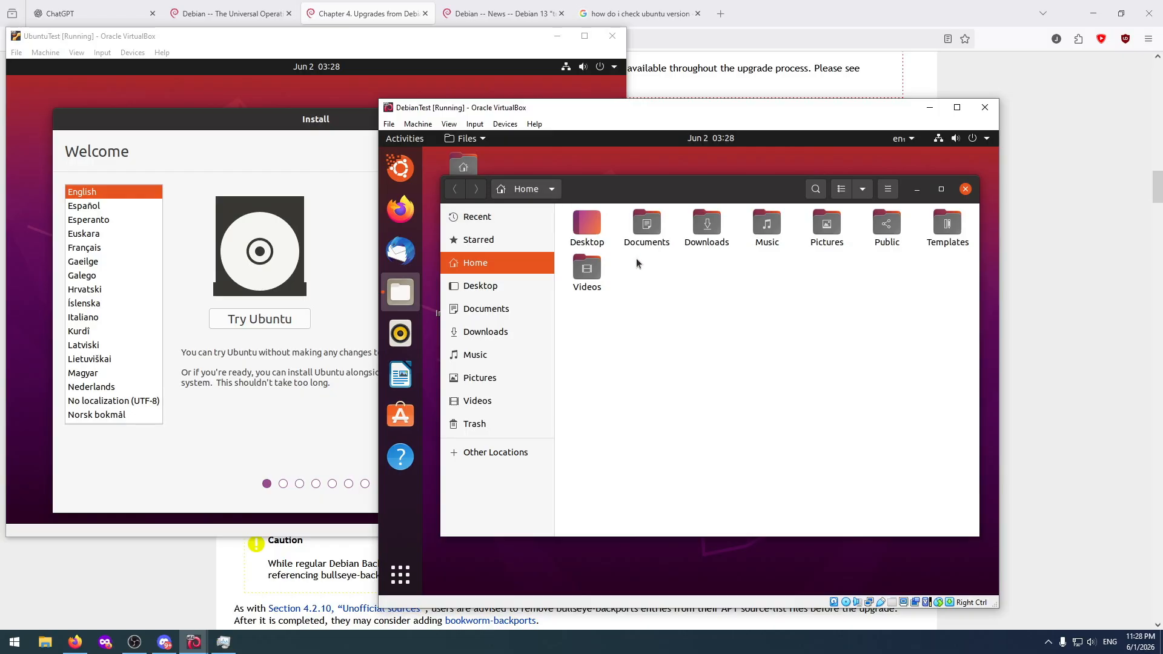
double_click(591, 223)
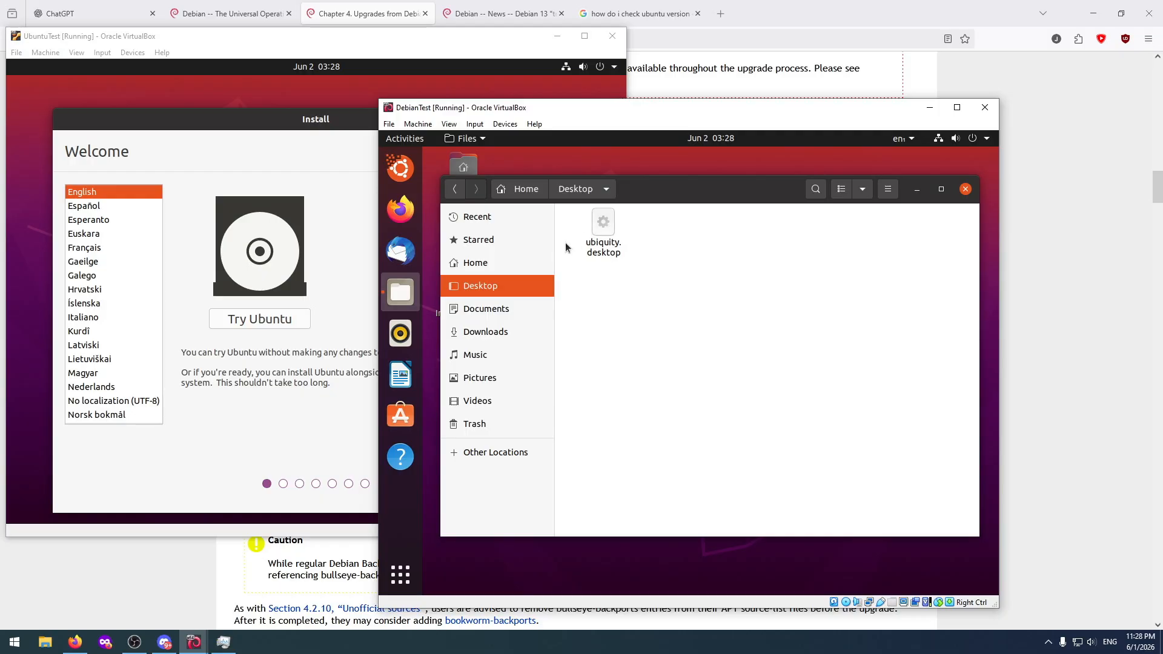
left_click(501, 262)
left_click(506, 240)
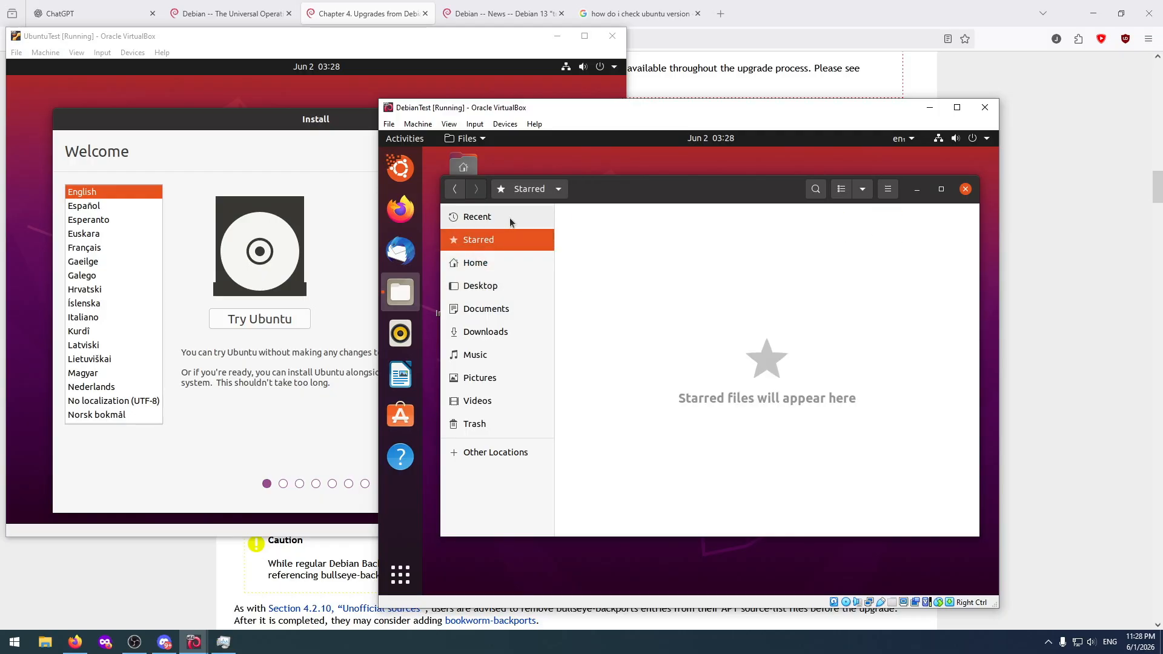
left_click(510, 217)
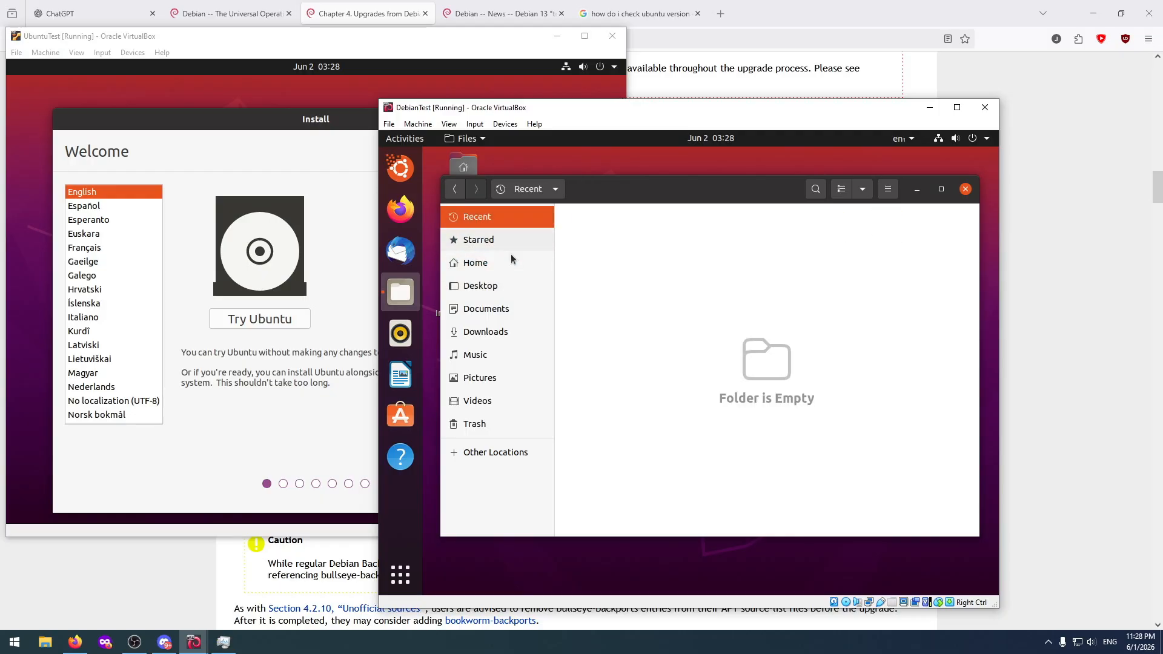
left_click(500, 453)
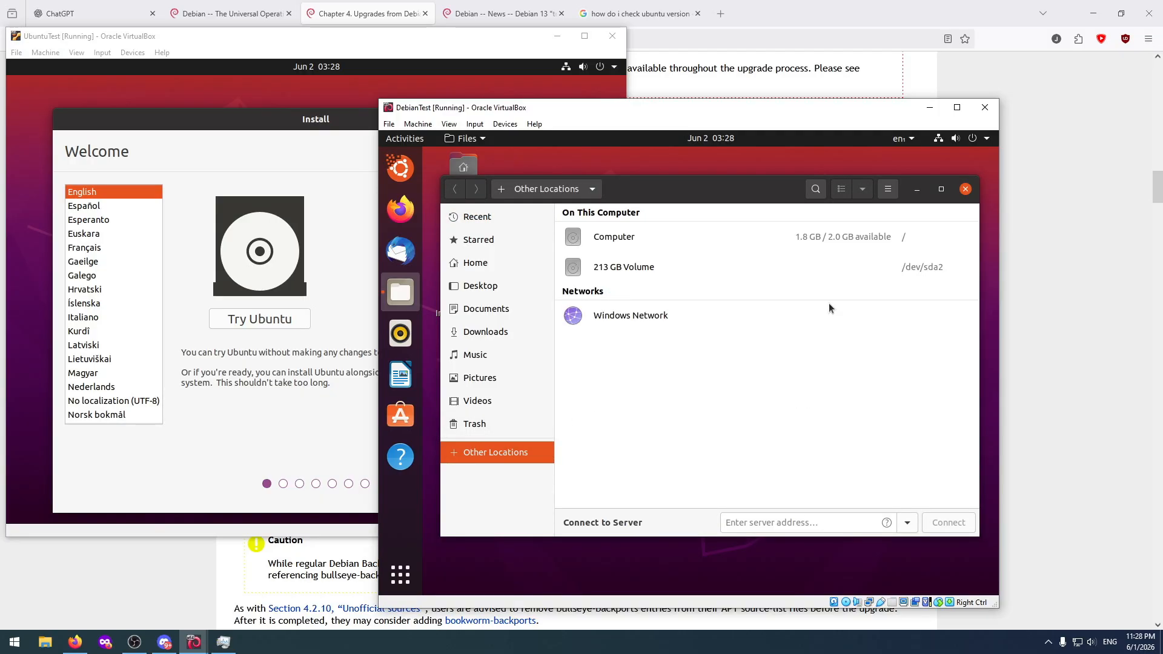
left_click(805, 237)
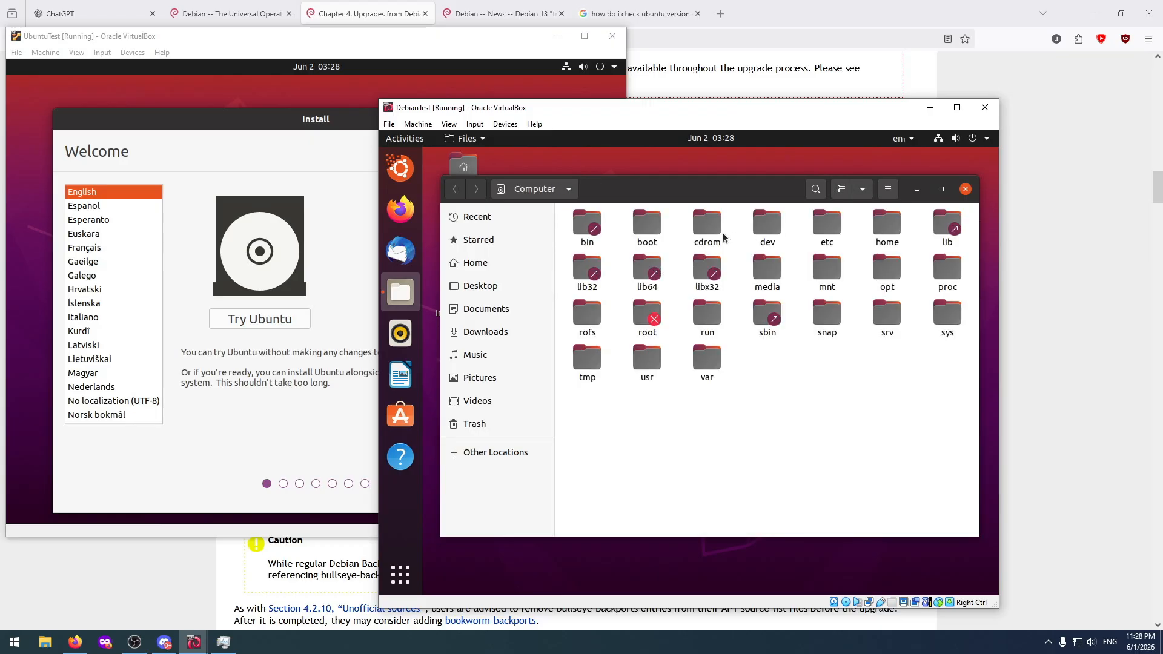
left_click(558, 189)
left_click(557, 189)
left_click(863, 190)
left_click(863, 189)
left_click(841, 189)
left_click(841, 189)
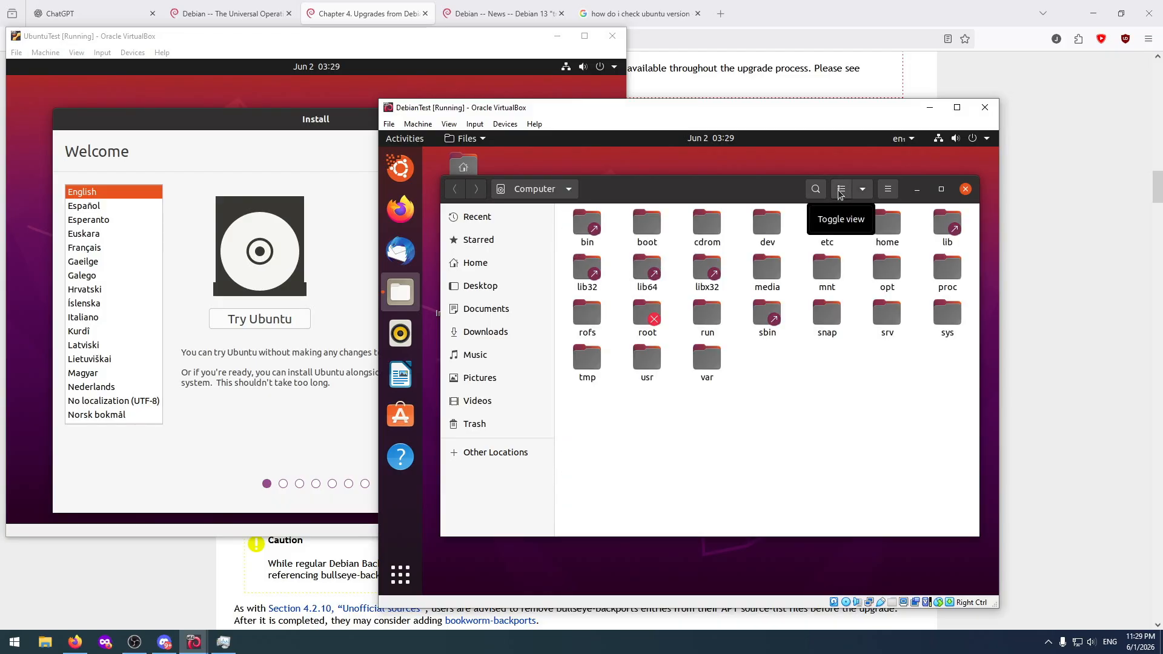
left_click(841, 189)
left_click(841, 189)
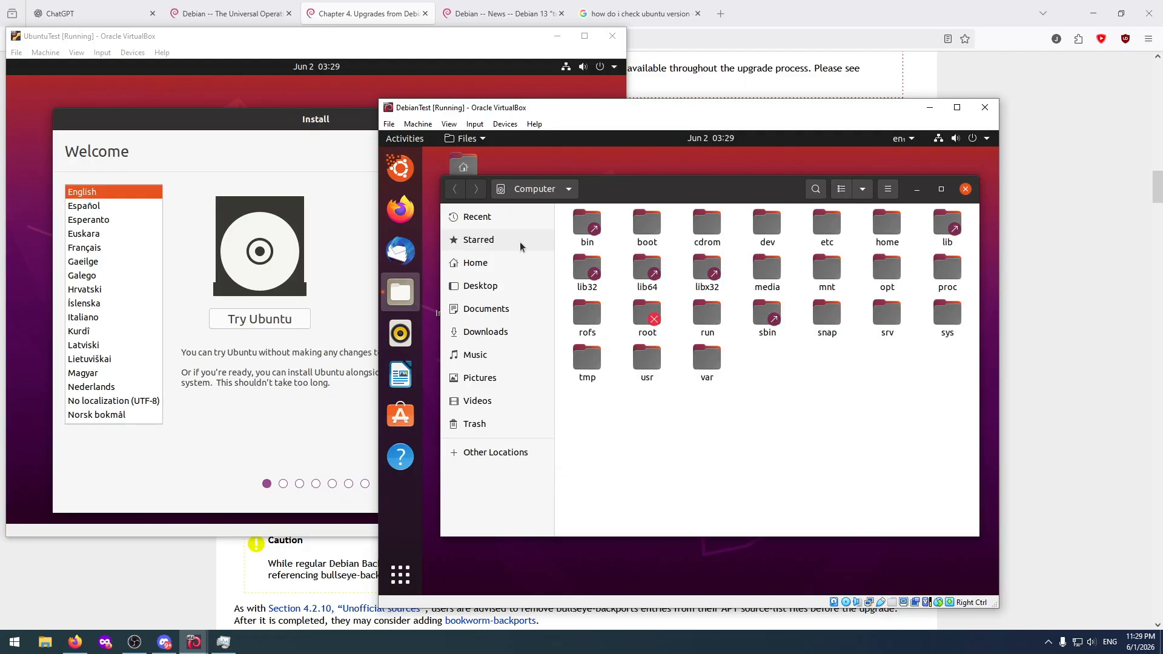
left_click(545, 189)
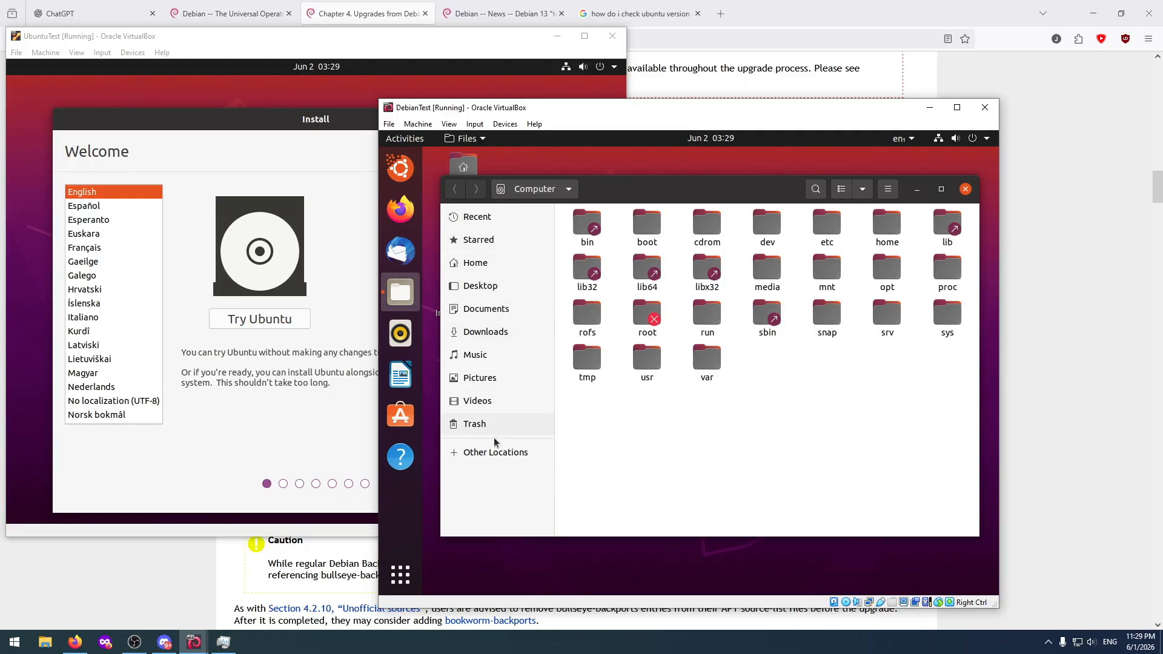
Open the 213 GB Volume from the other locations and inspect the efi folder inside boot.
left_click(492, 453)
left_click(630, 267)
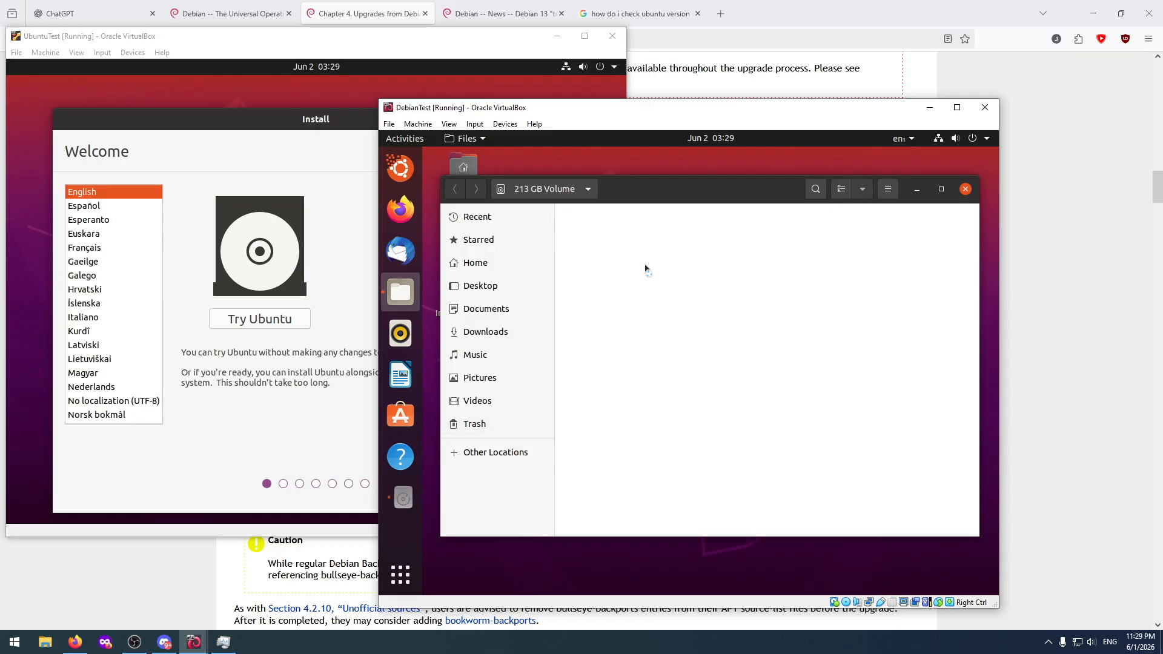
double_click(586, 226)
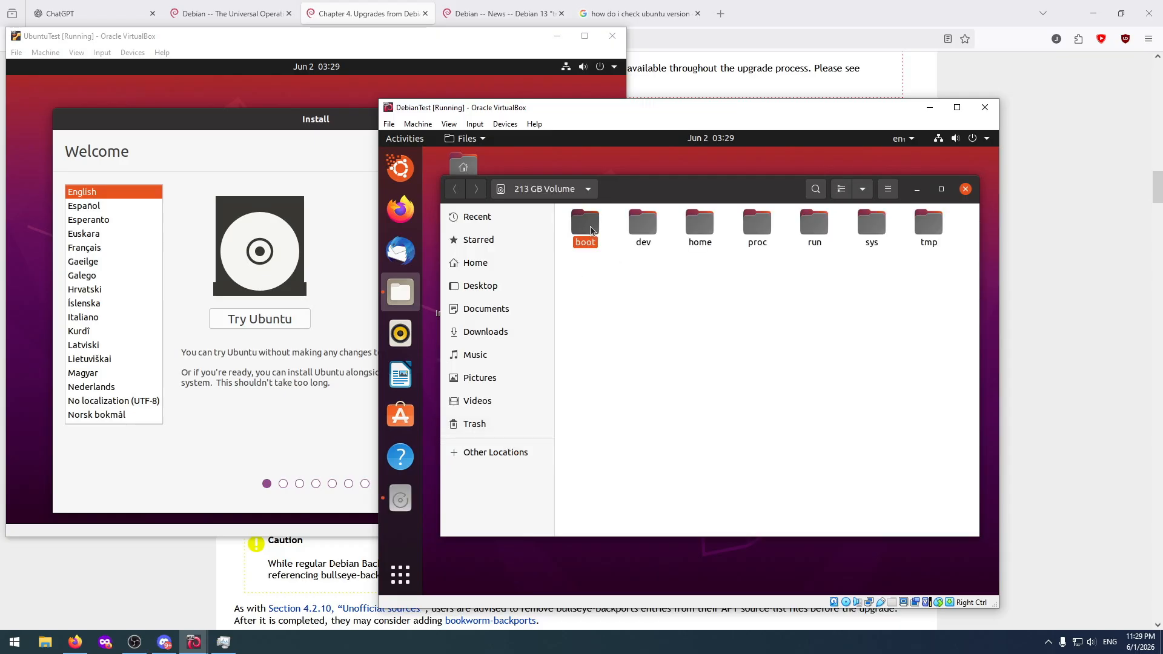
double_click(606, 226)
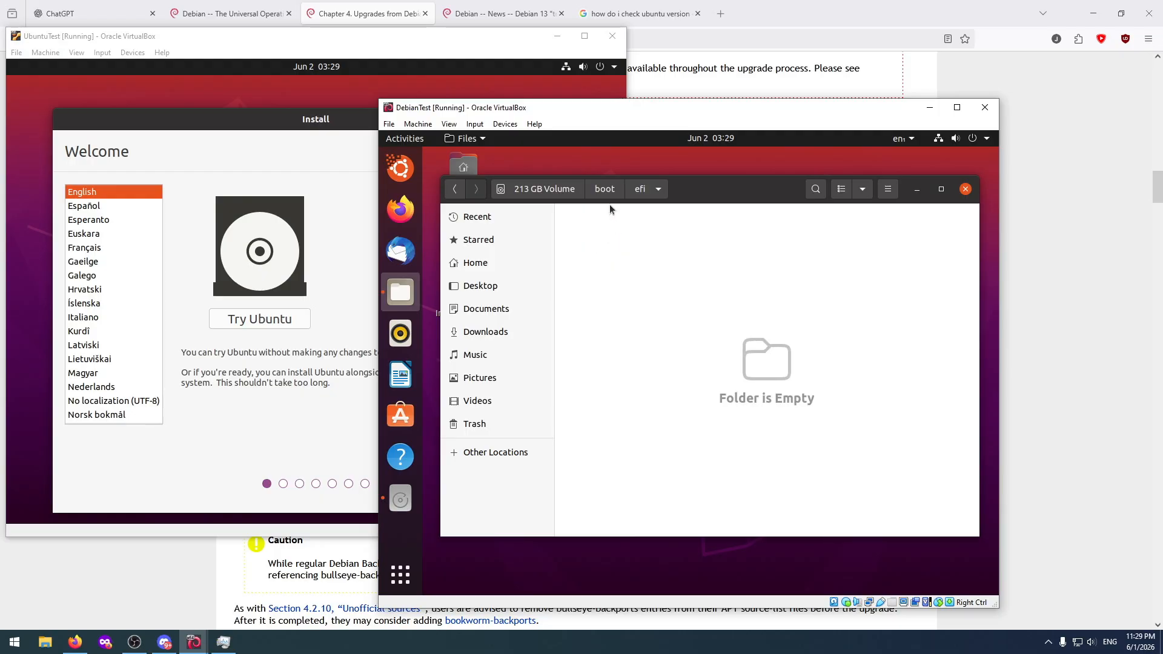
key("alt+Up")
key("alt+Up")
Inspect the dev folder and the user's folder inside home on the 213 GB Volume.
double_click(641, 229)
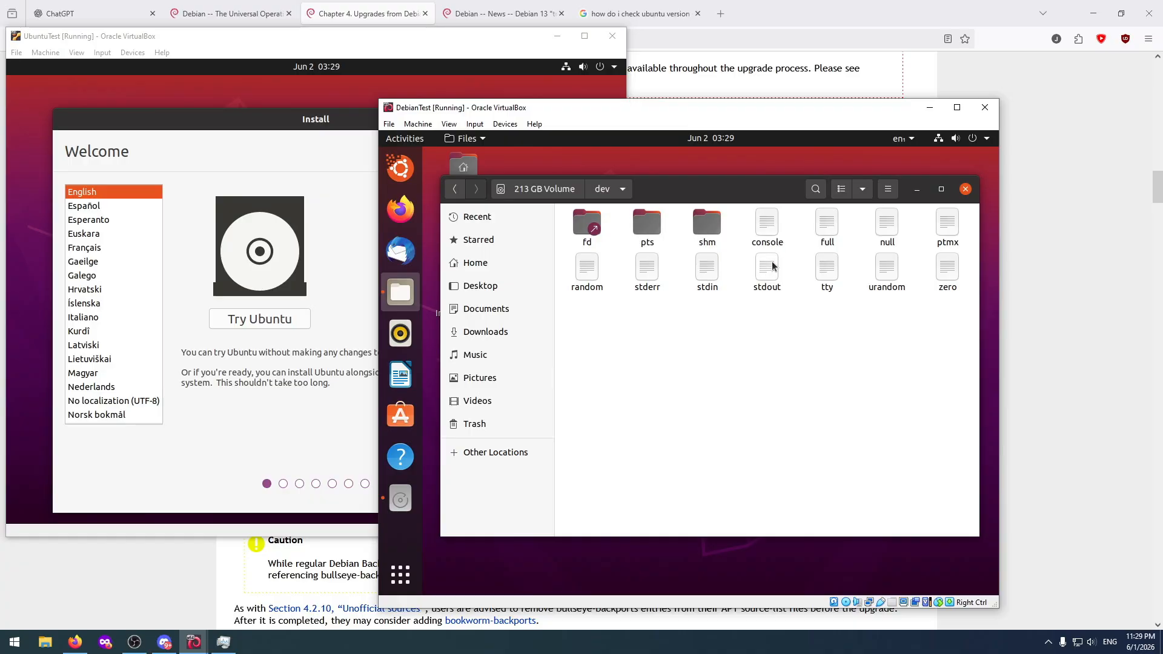
left_click(560, 193)
double_click(700, 224)
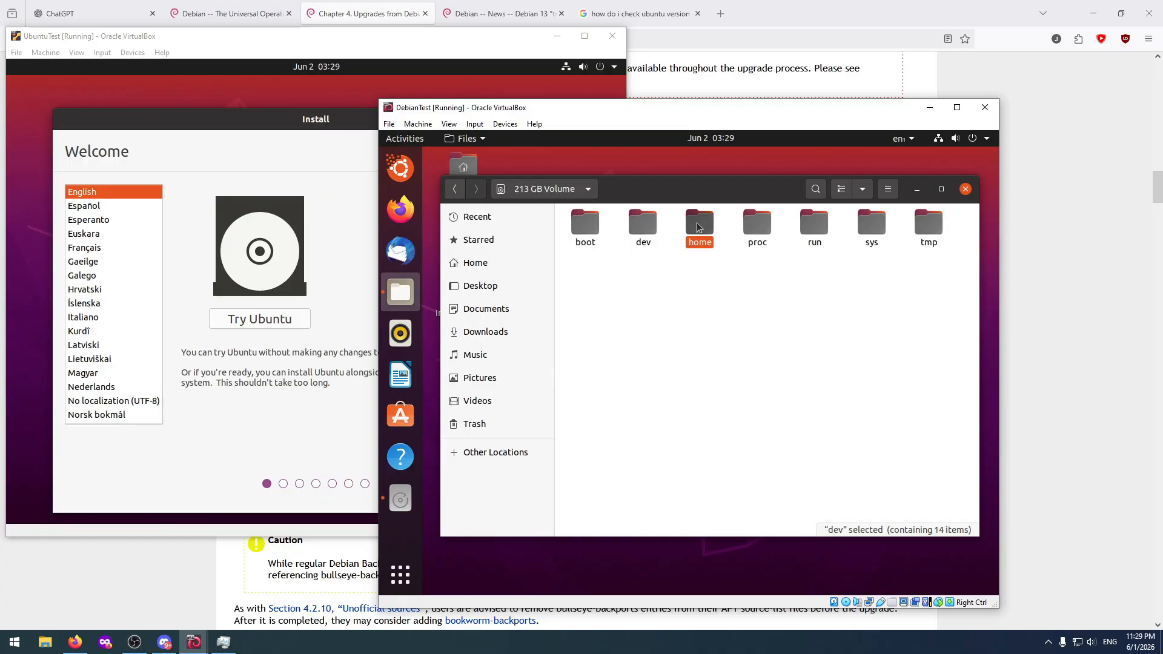
double_click(608, 223)
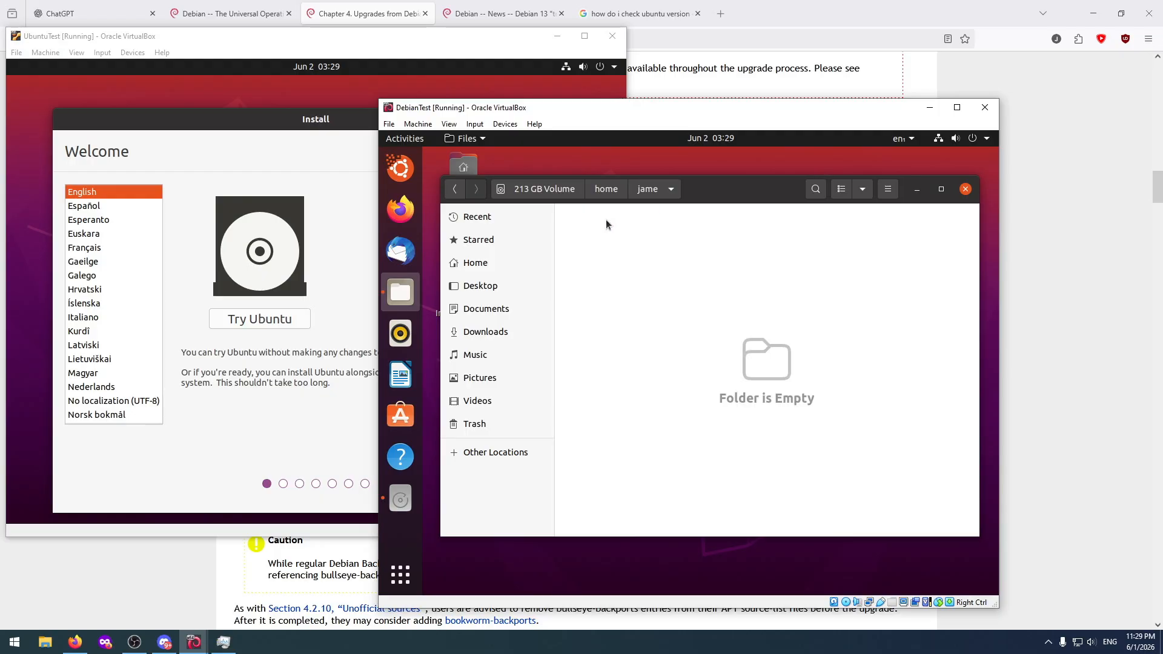
left_click(543, 189)
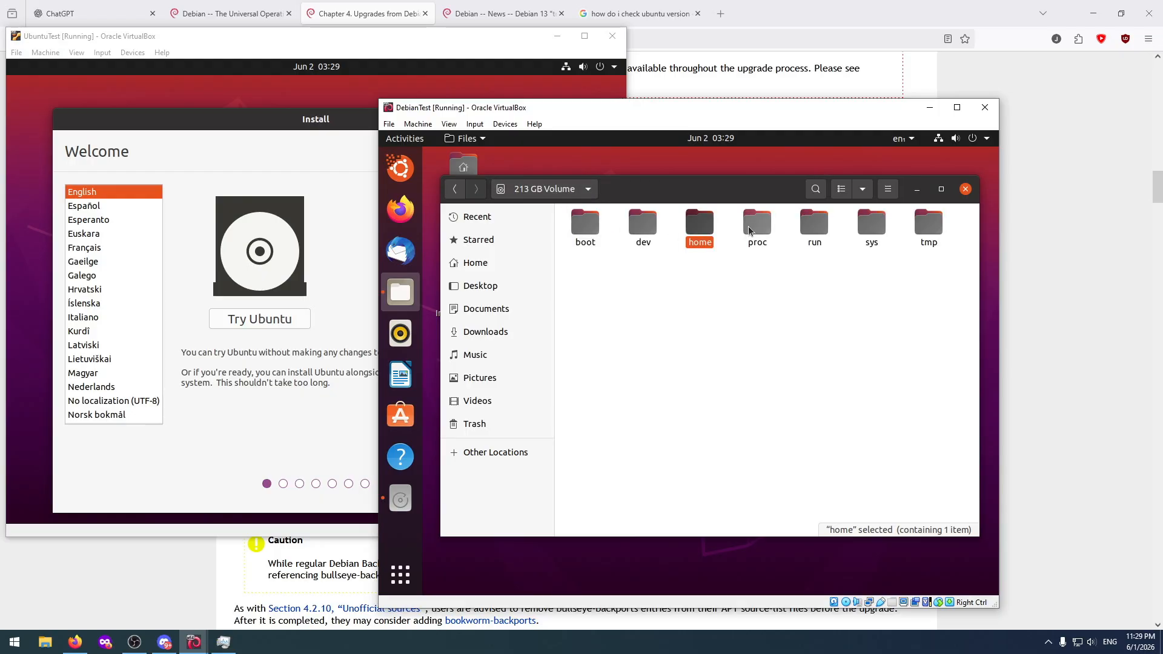
Check the contents of the proc, run, sys and tmp folders on the 213 GB Volume.
double_click(749, 226)
left_click(551, 189)
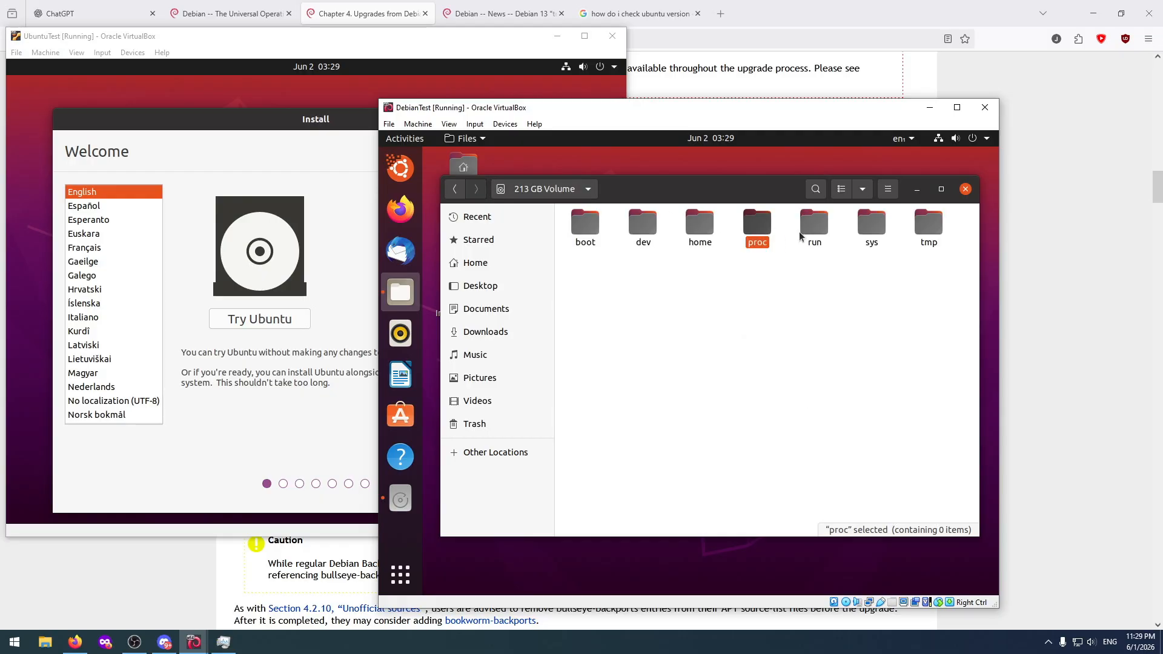
double_click(813, 226)
left_click(561, 191)
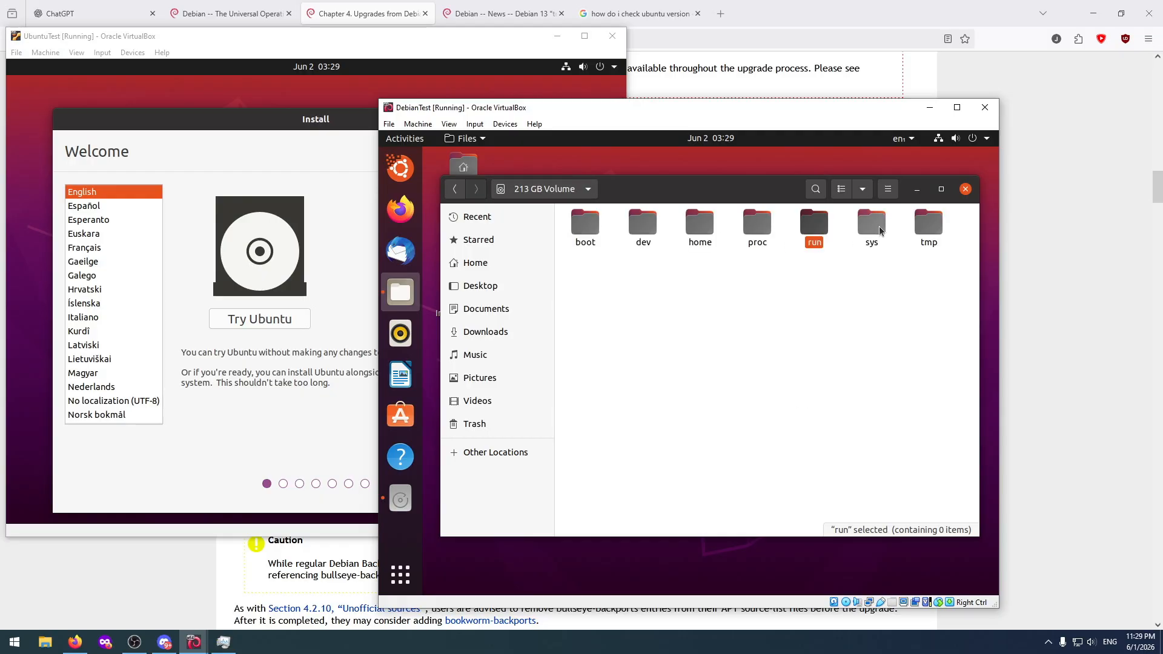
double_click(881, 228)
left_click(561, 192)
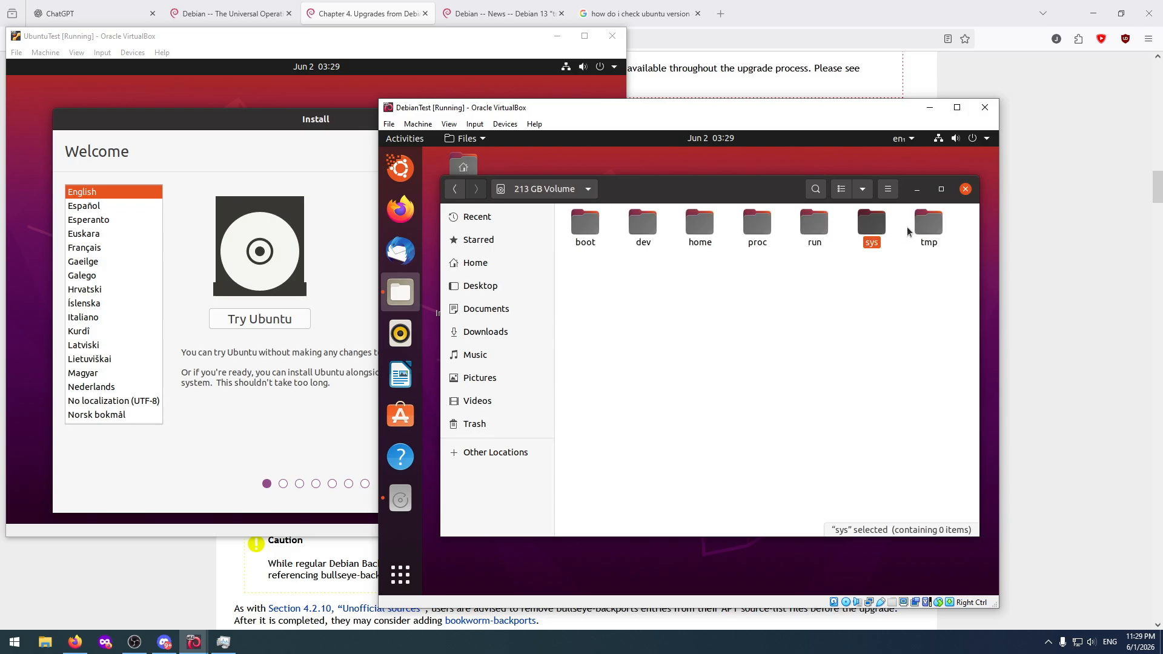
double_click(927, 227)
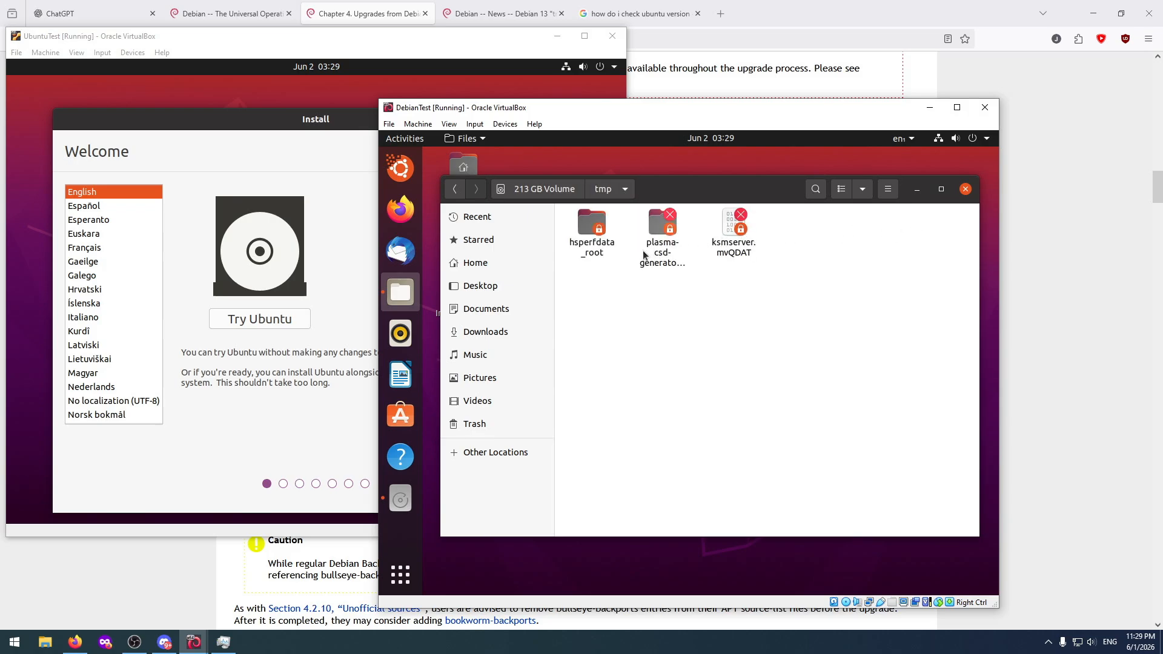
left_click(542, 189)
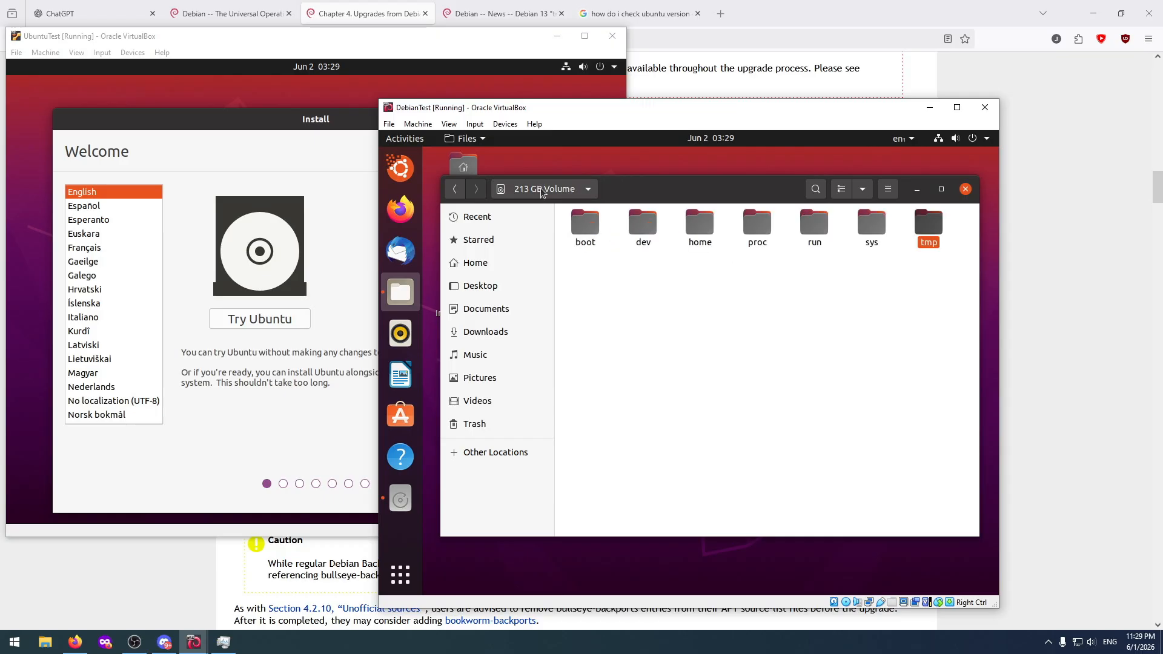
Recheck the boot and efi folders on the 213 GB Volume and close the file manager.
left_click(628, 307)
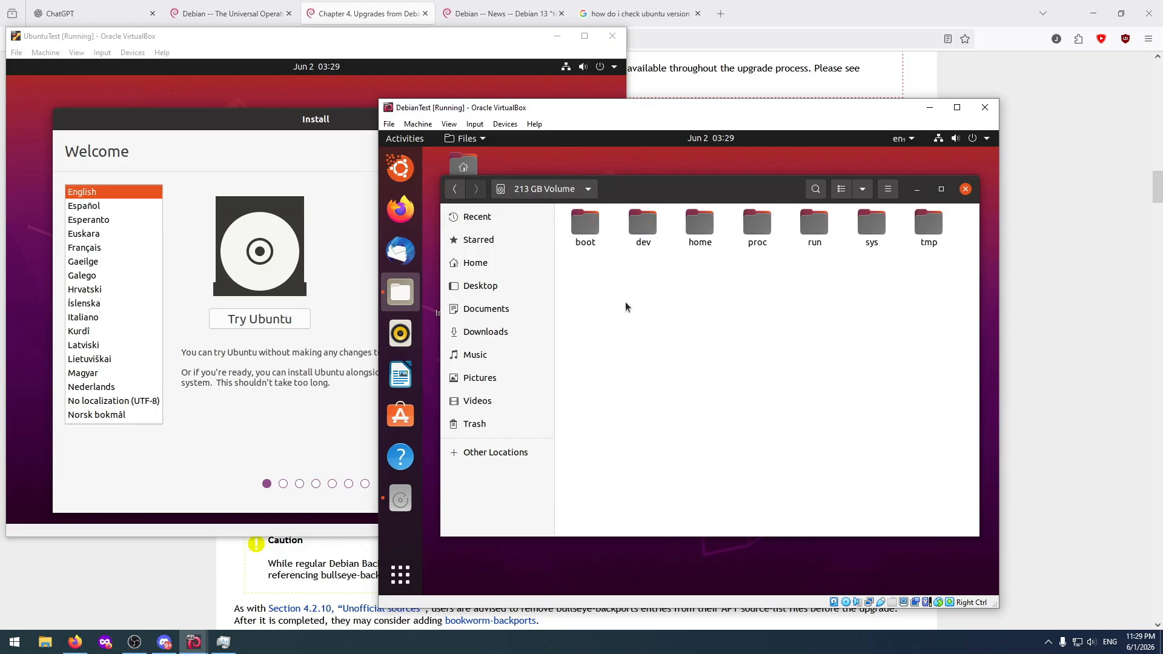
left_click(592, 230)
double_click(592, 228)
double_click(610, 217)
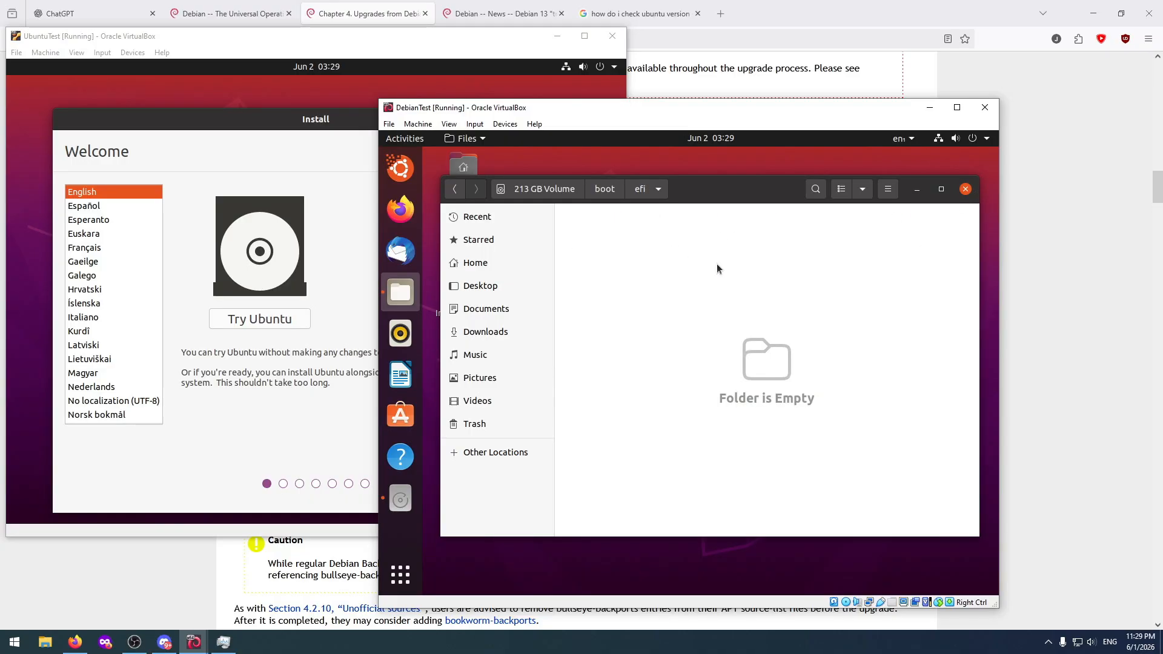
left_click(610, 188)
left_click(536, 190)
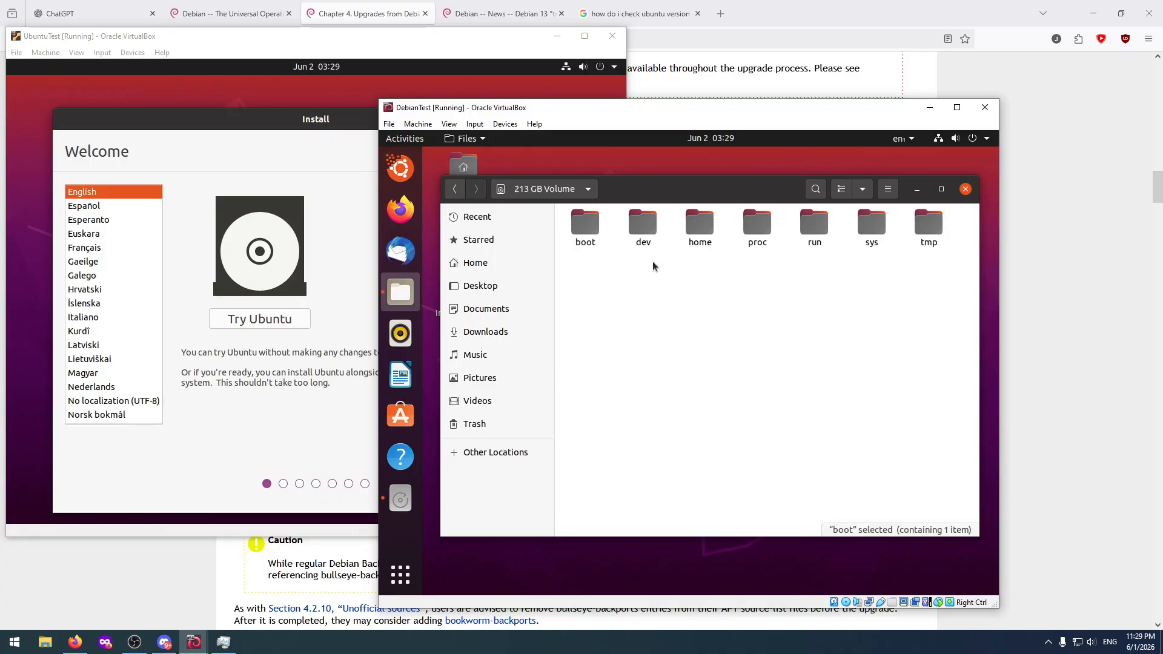
left_click(966, 189)
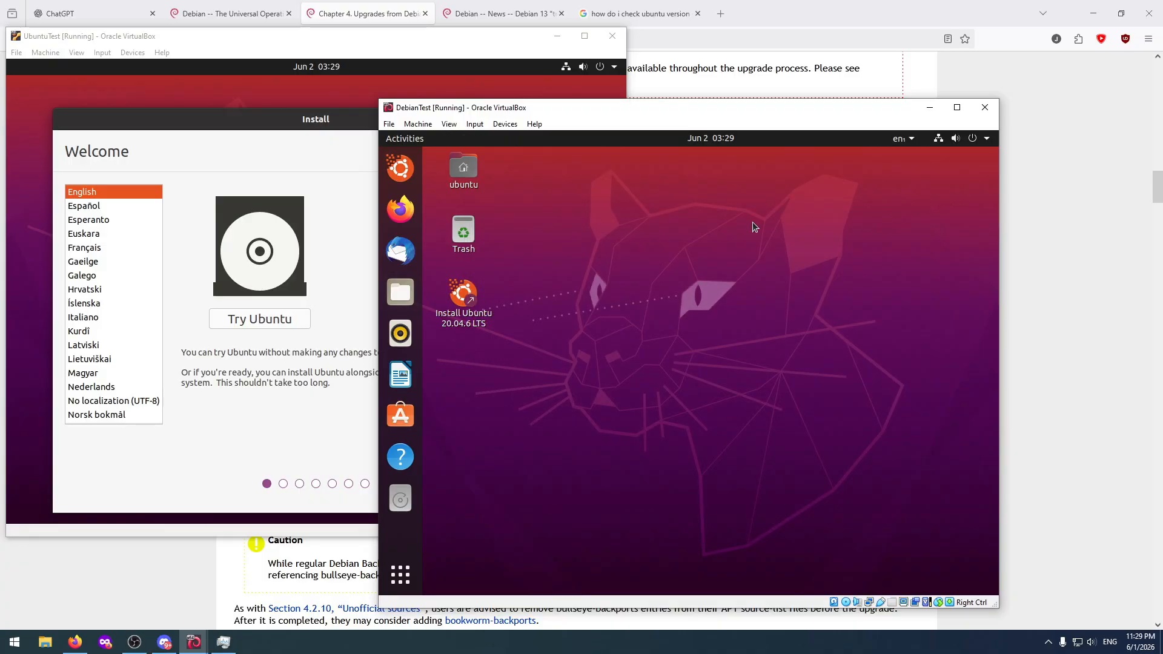
left_click(401, 575)
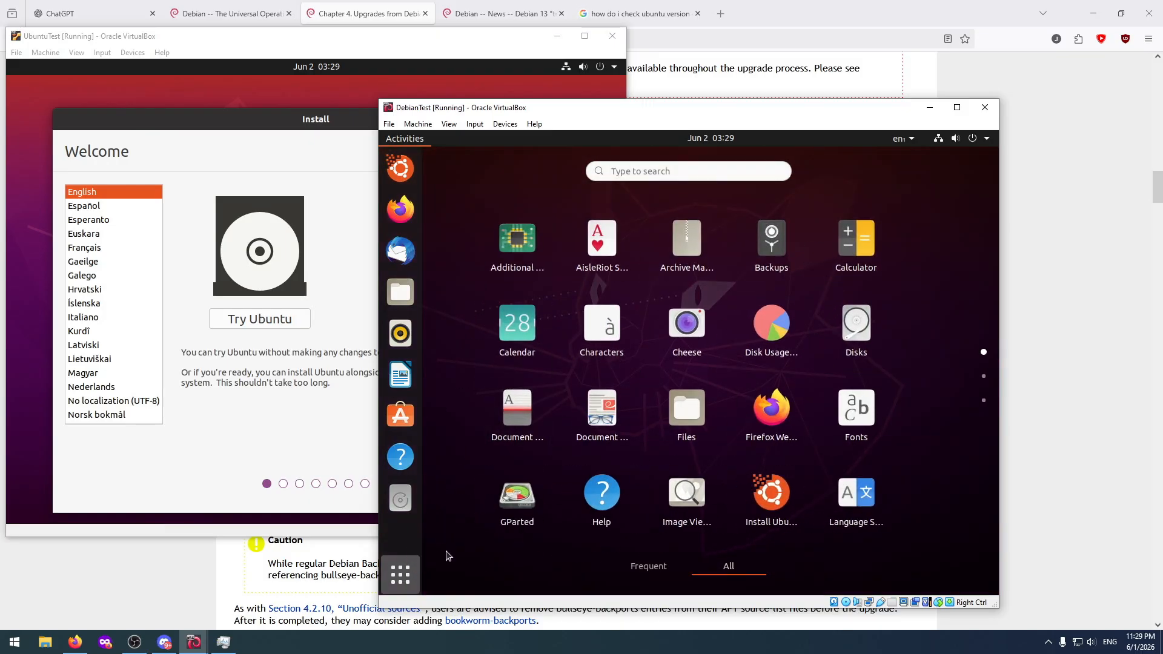
left_click(401, 574)
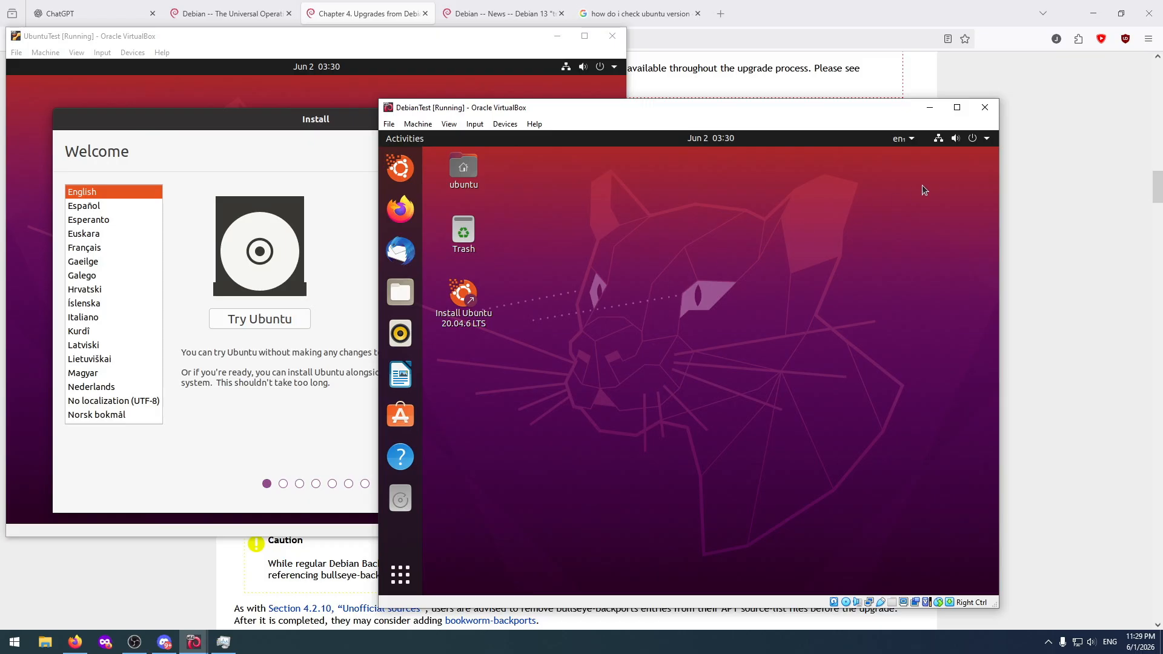
Power off the live Ubuntu session in the DebianTest machine and confirm the installation medium removal.
left_click(978, 141)
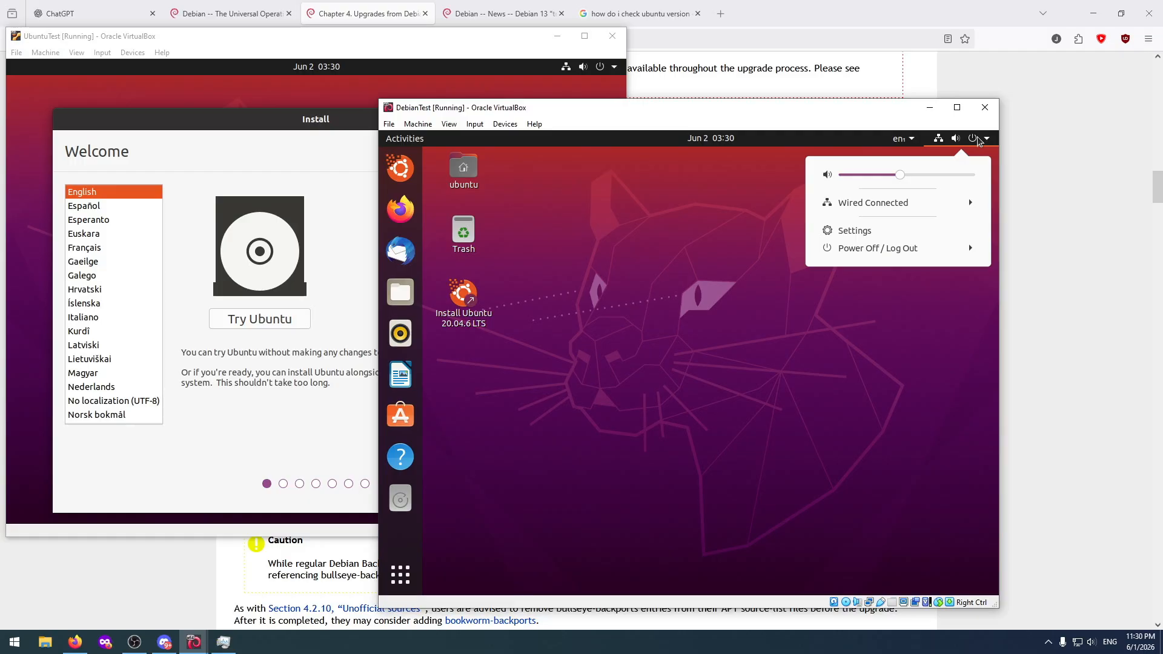
left_click(900, 249)
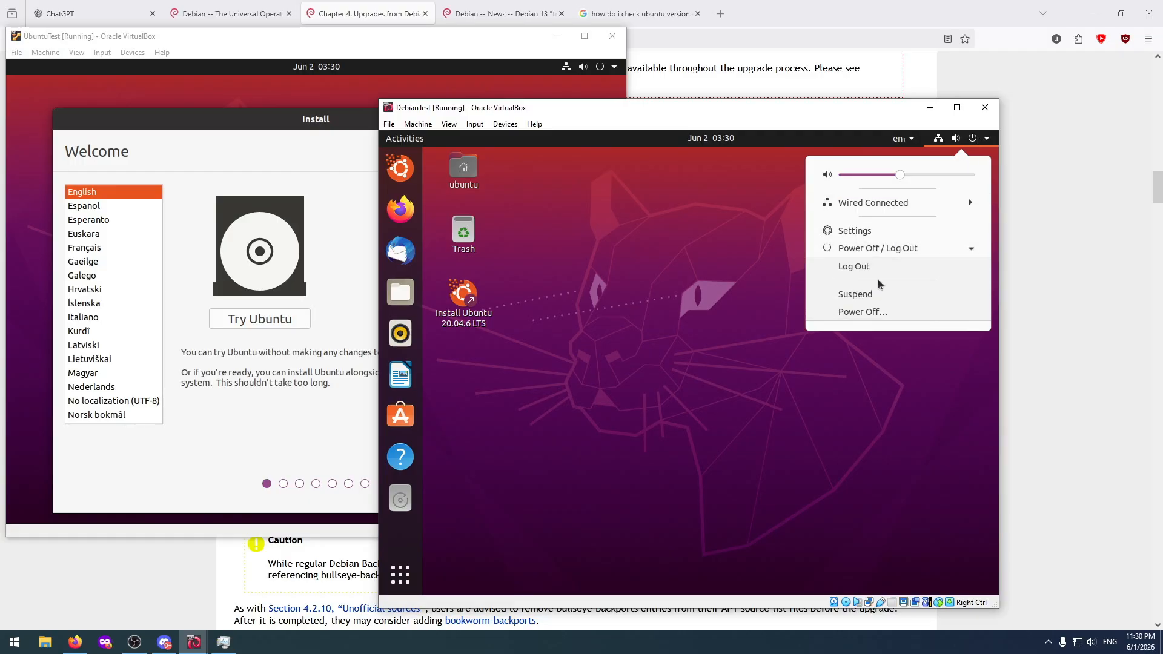
left_click(861, 312)
left_click(776, 397)
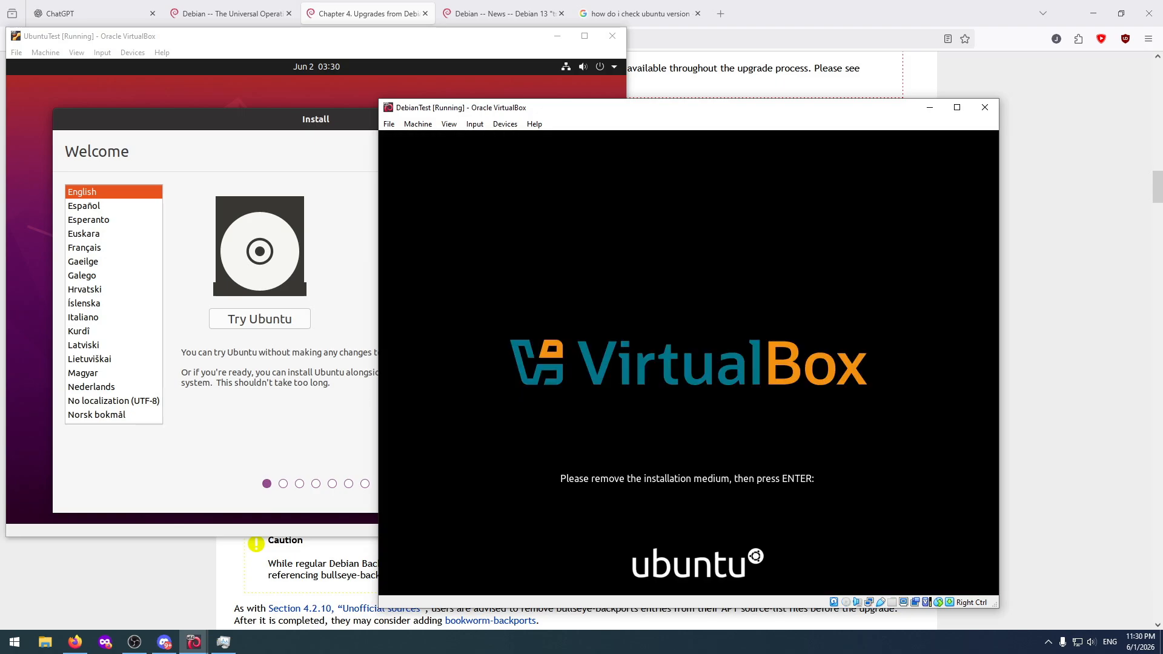
key("Return")
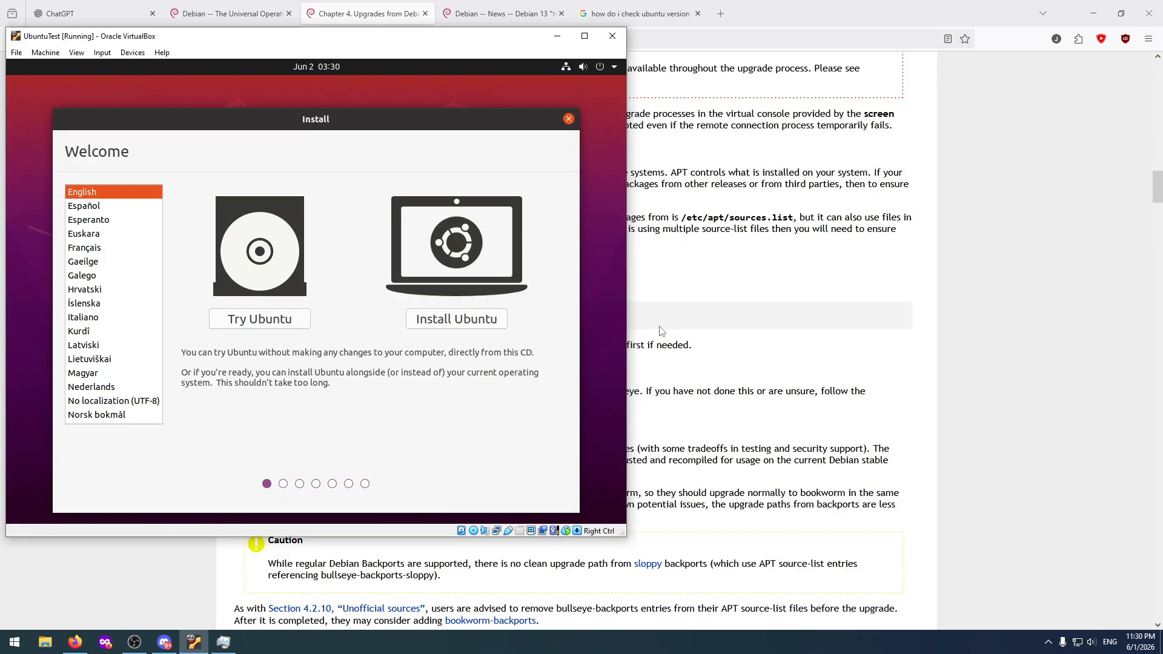
Start the live Ubuntu trial in the UbuntuTest machine and open the 26 GB Volume in a maximized file manager.
left_click(285, 324)
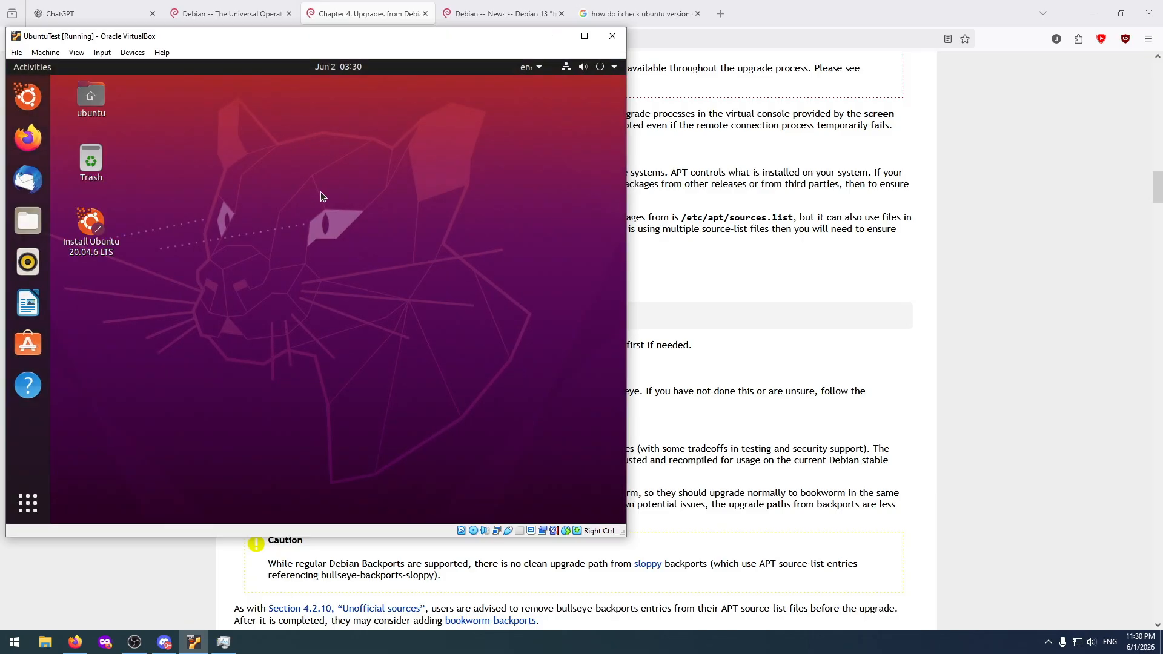
left_click(28, 503)
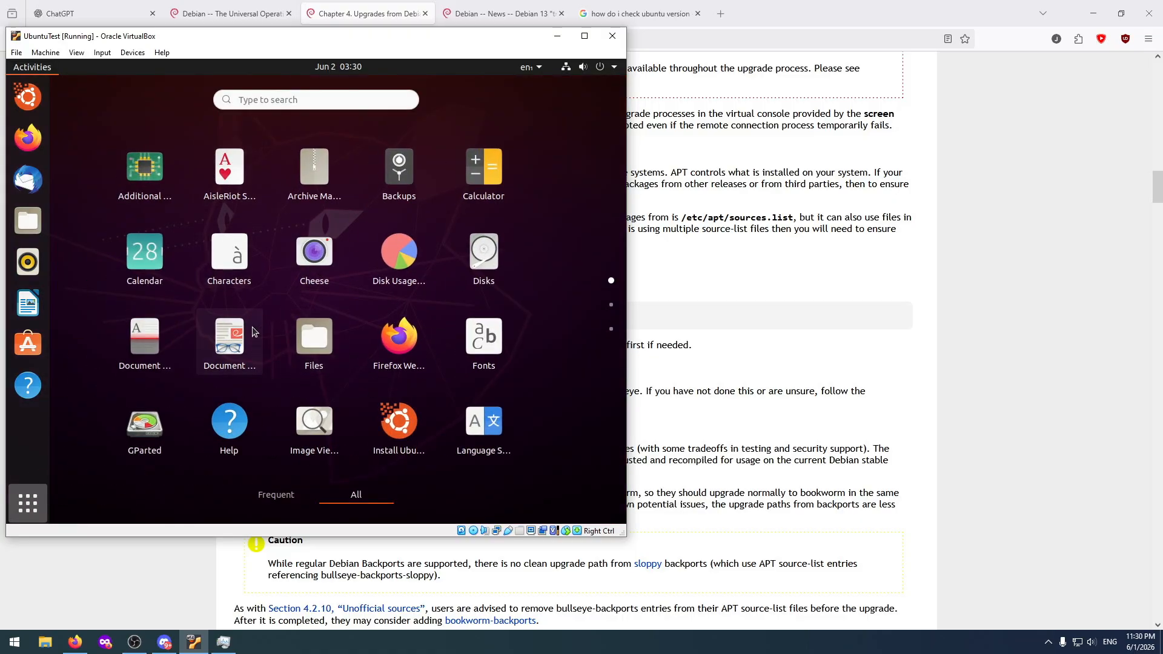
left_click(322, 337)
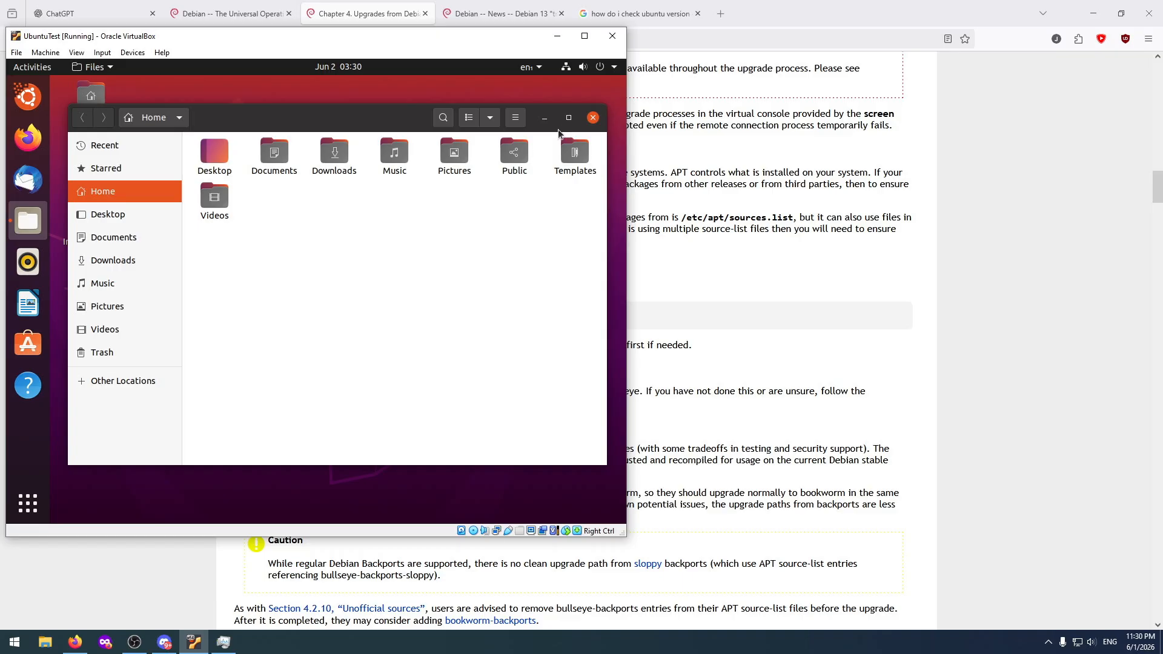
left_click(567, 118)
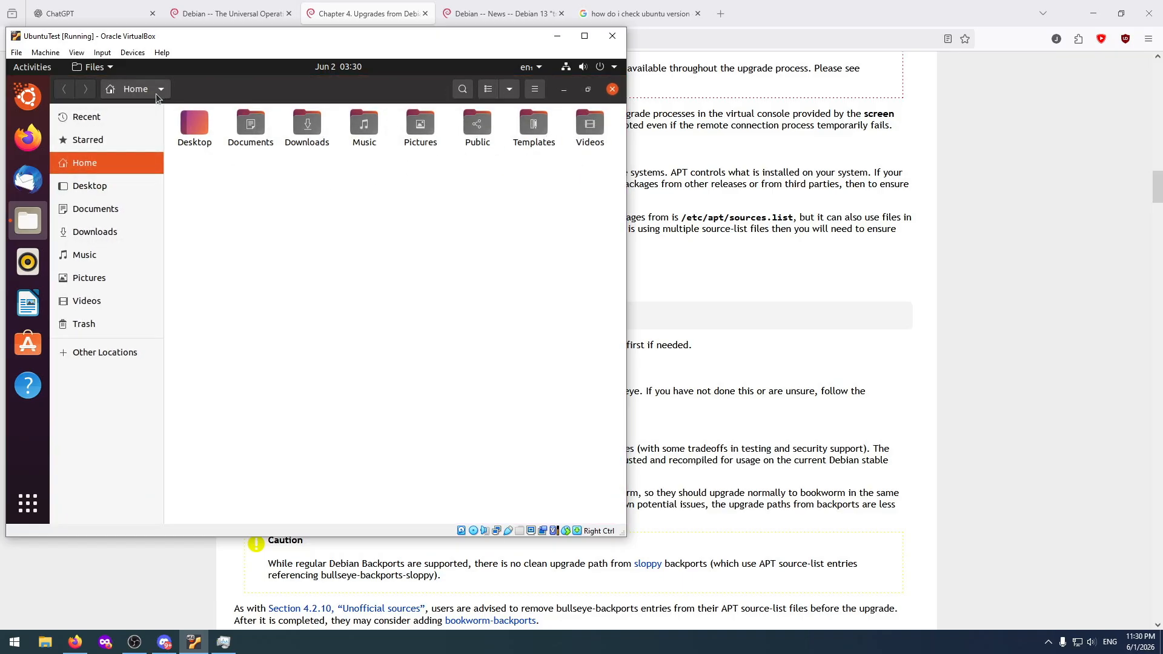
left_click(97, 352)
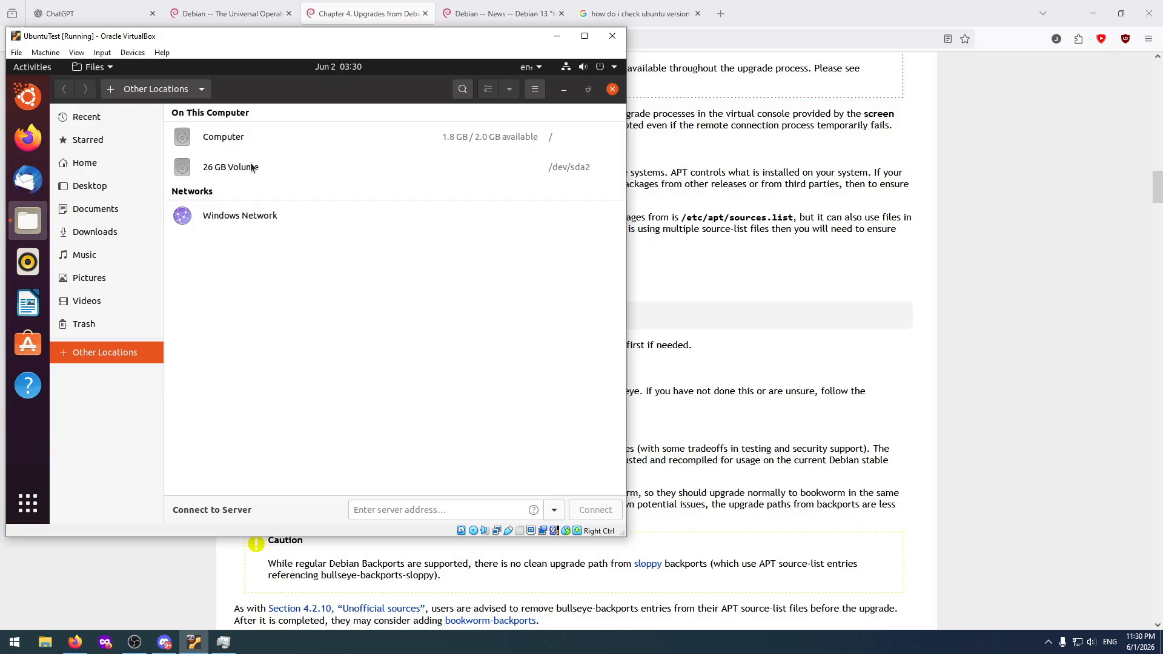
left_click(283, 167)
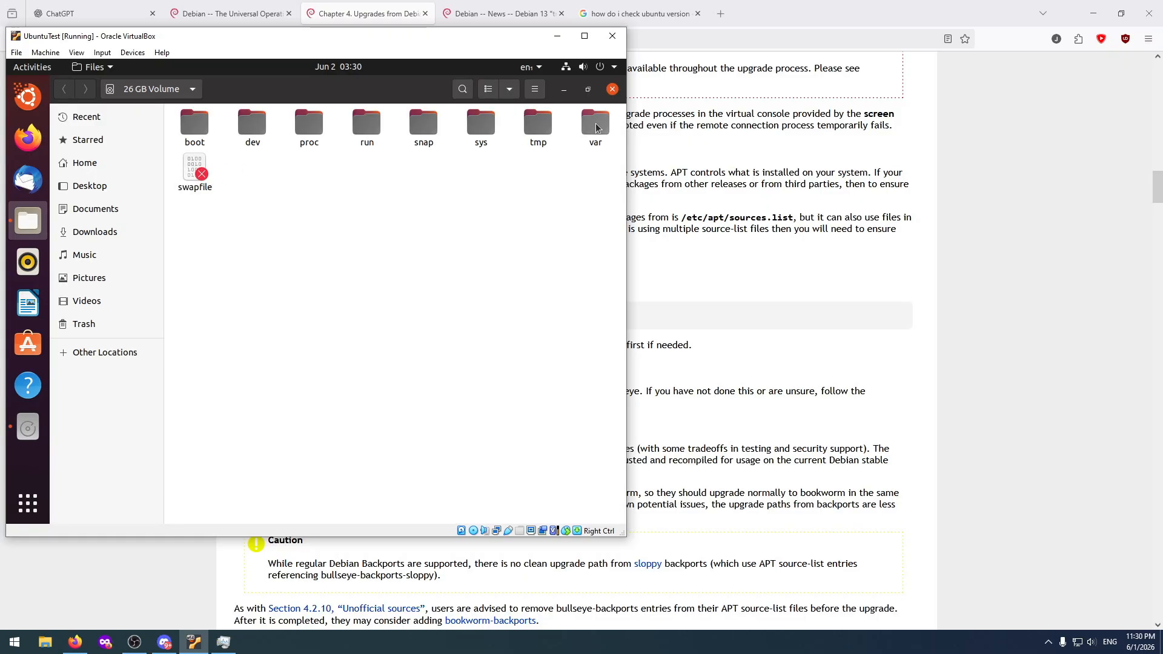
Inspect the efi folder inside boot and the dev folder on the 26 GB Volume.
double_click(194, 127)
double_click(194, 126)
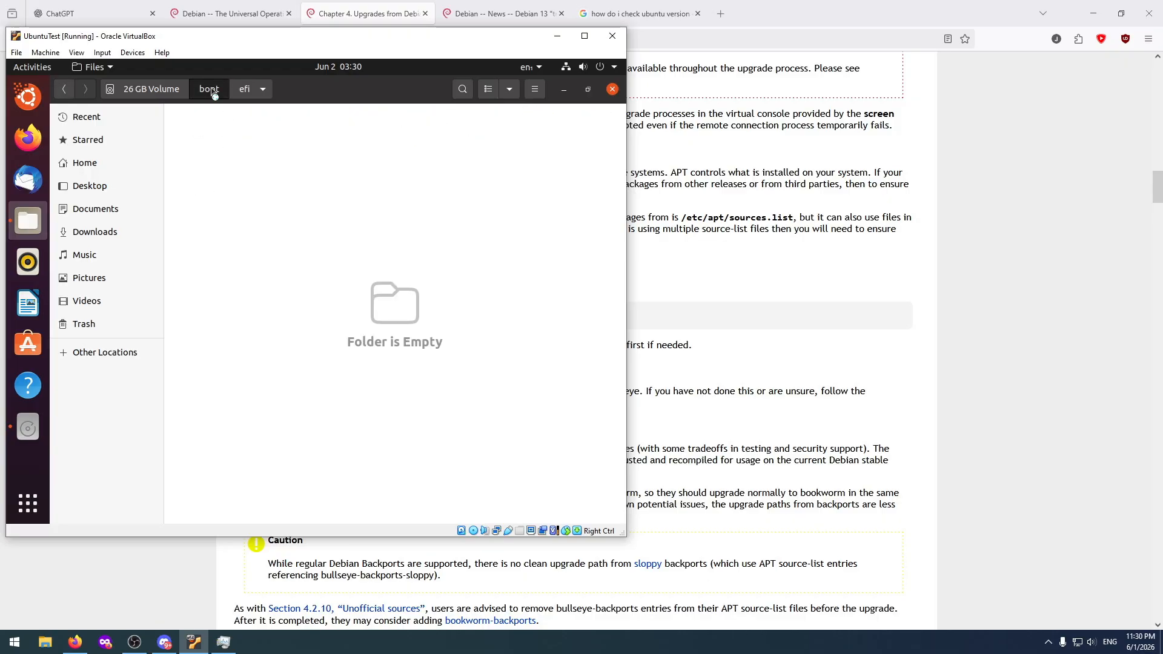
left_click(151, 89)
double_click(258, 125)
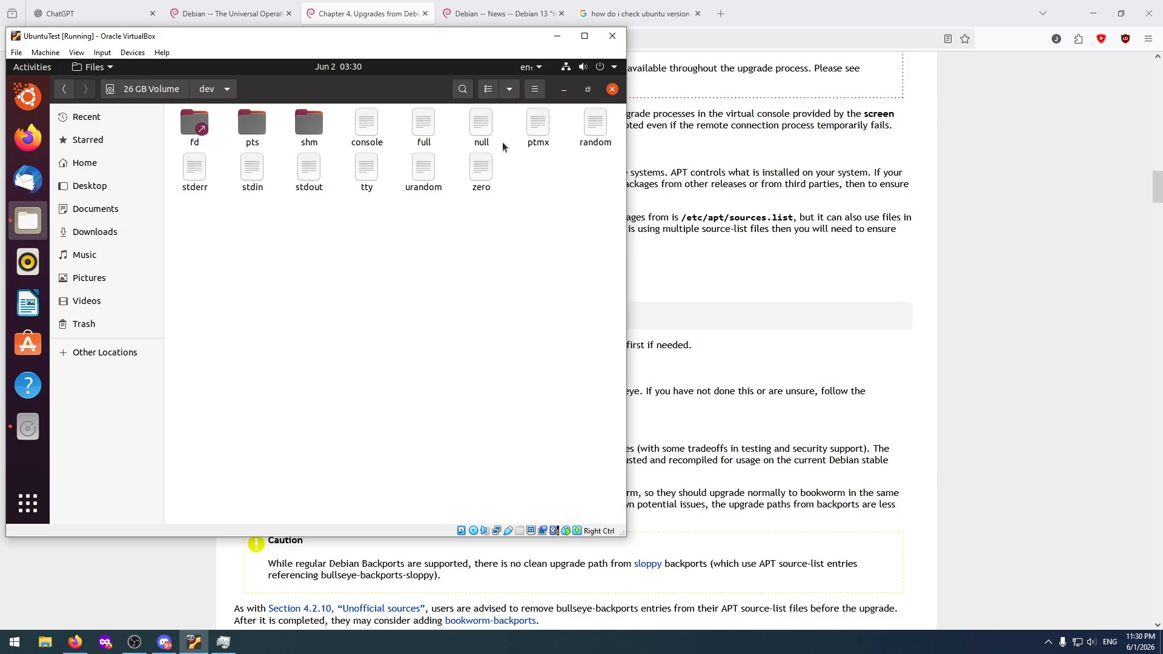
left_click(151, 89)
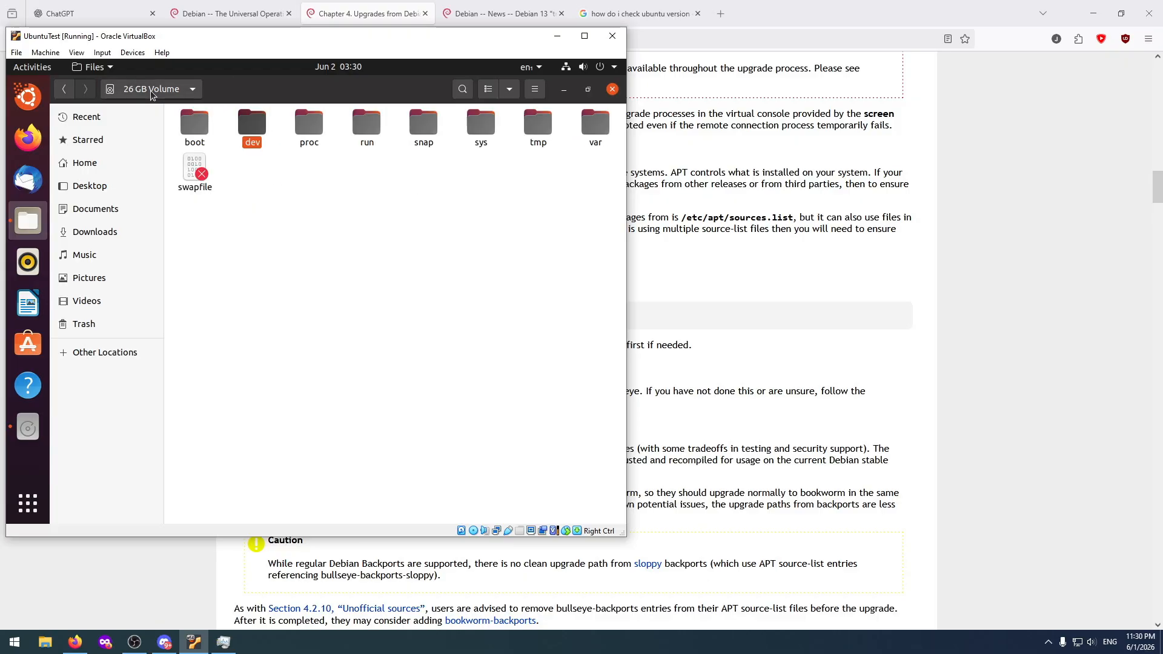
Check the contents of the proc and run folders on the 26 GB Volume.
double_click(312, 126)
left_click(151, 89)
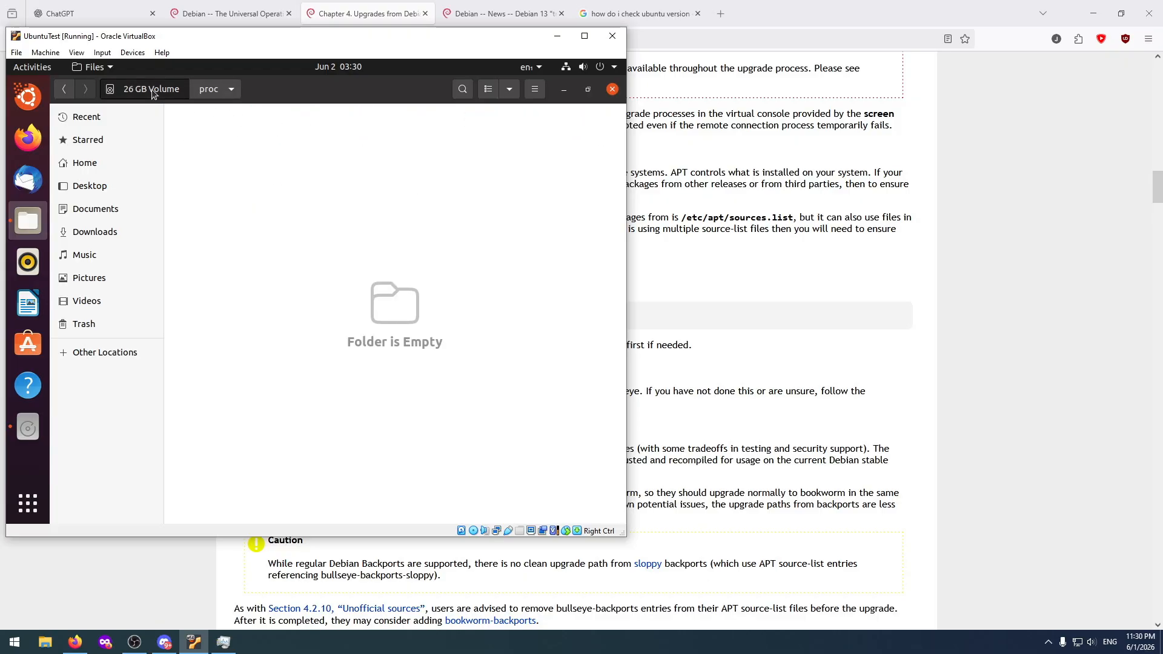
double_click(367, 126)
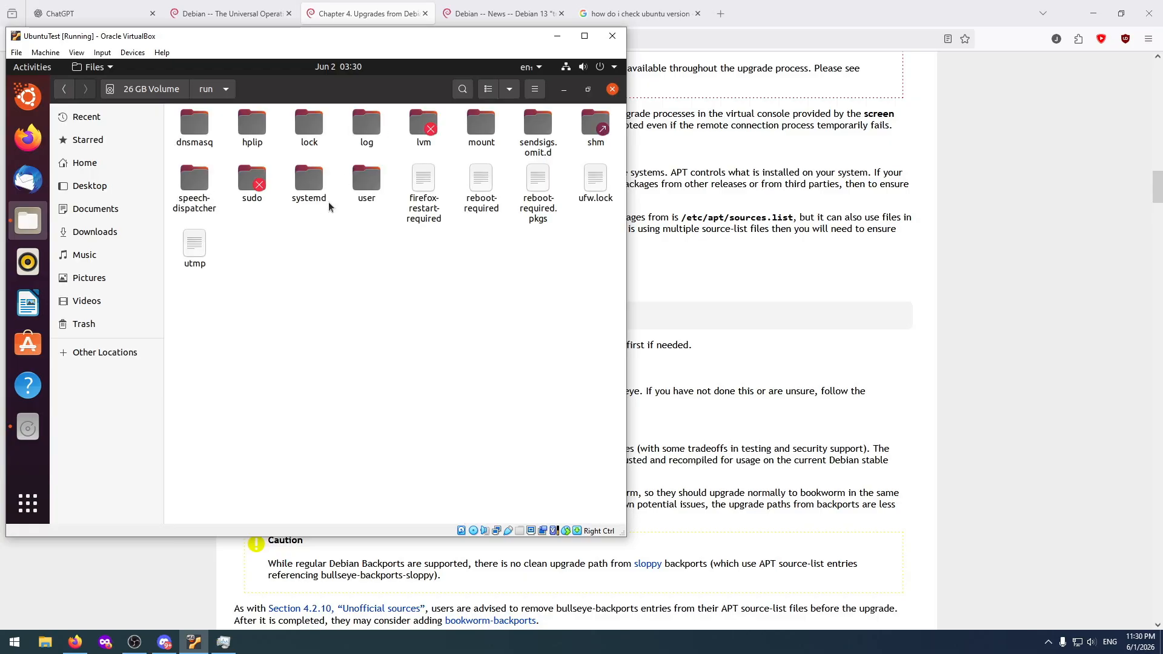
left_click(151, 90)
Open the snap folder on the 26 GB Volume and look inside its firmware-updater folder.
left_click(423, 126)
double_click(422, 126)
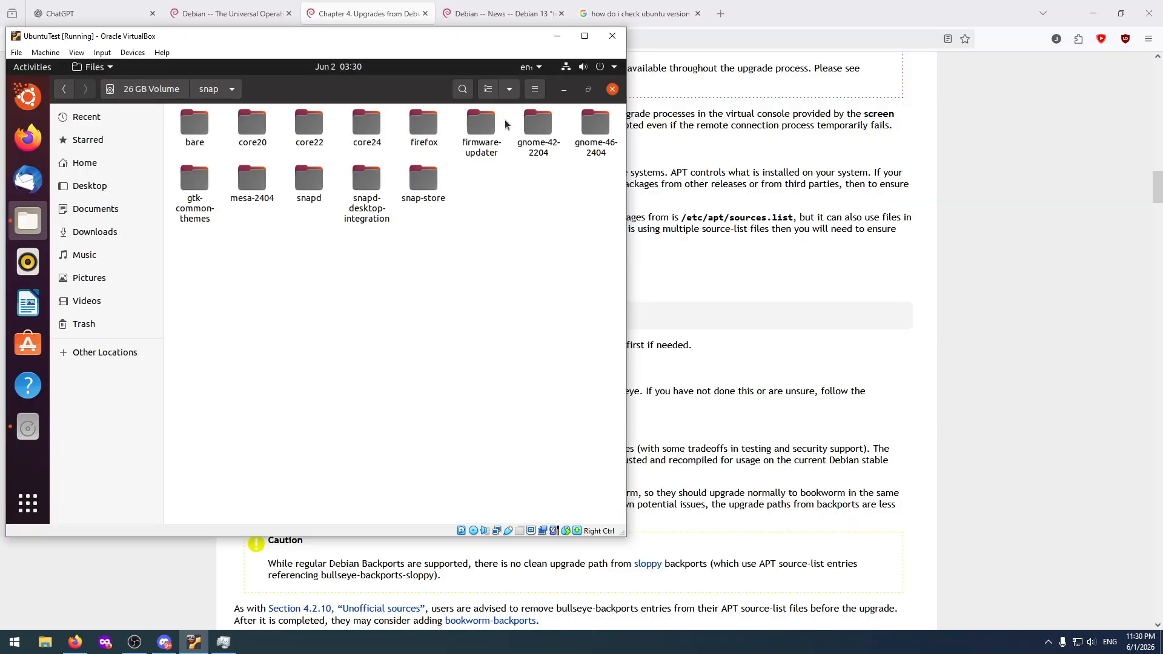
left_click(589, 129)
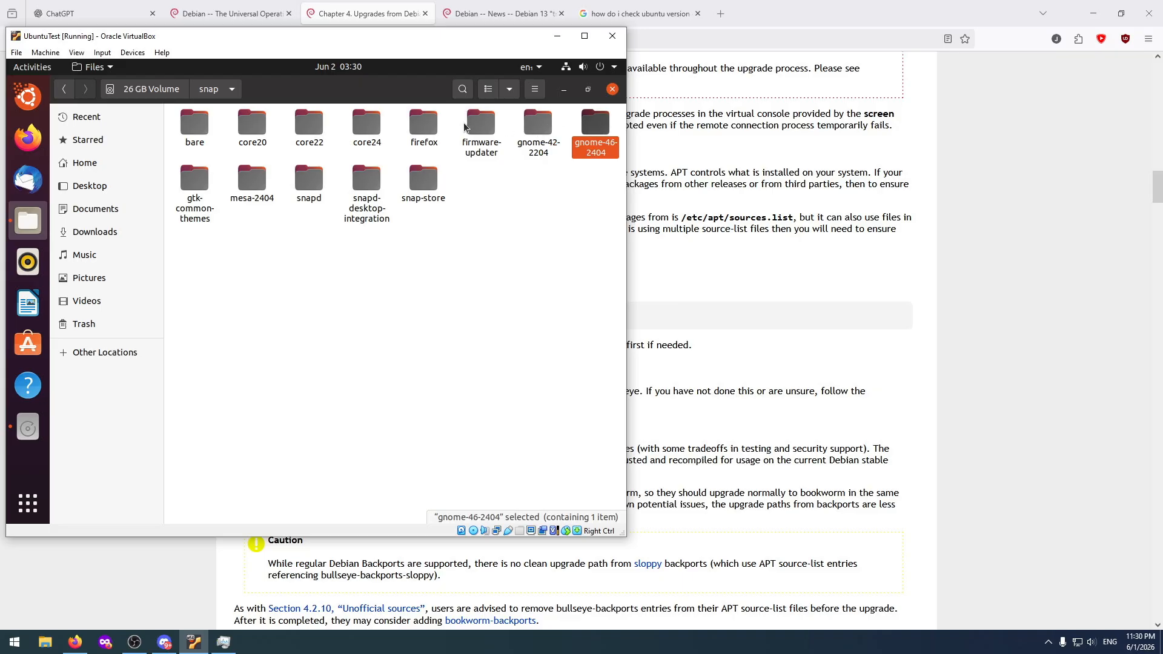
double_click(479, 123)
left_click(207, 93)
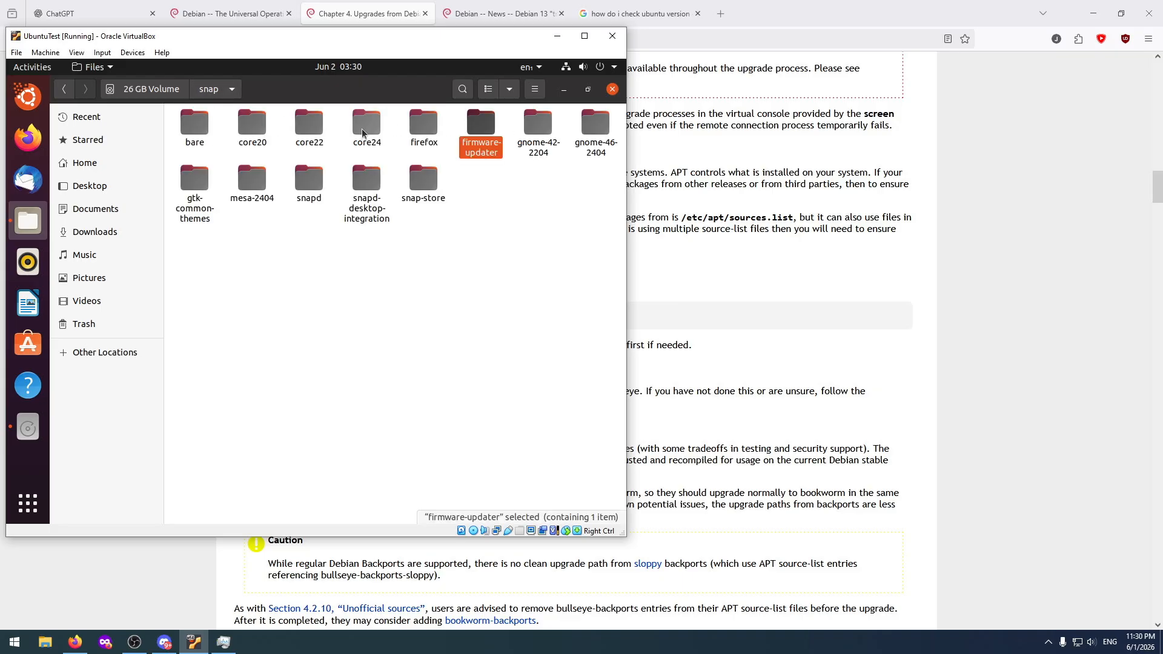
Inspect the 8387 folder inside snap's firefox folder and return to the root of the 26 GB Volume.
double_click(421, 124)
left_click(216, 127)
double_click(216, 122)
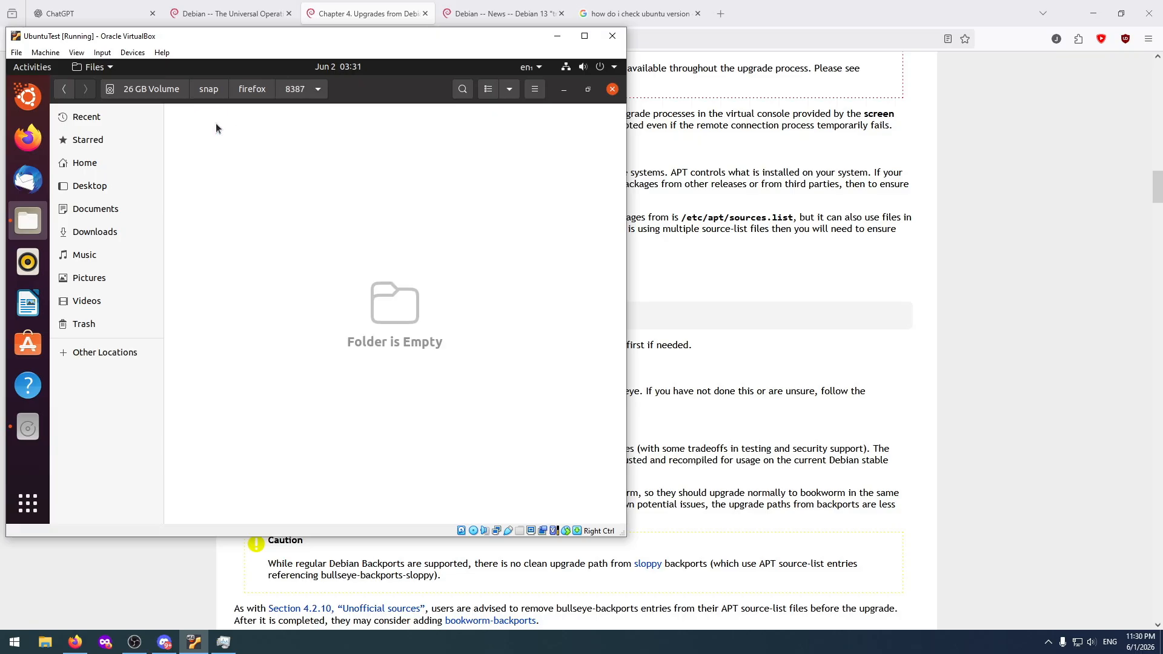
left_click(255, 94)
left_click(209, 91)
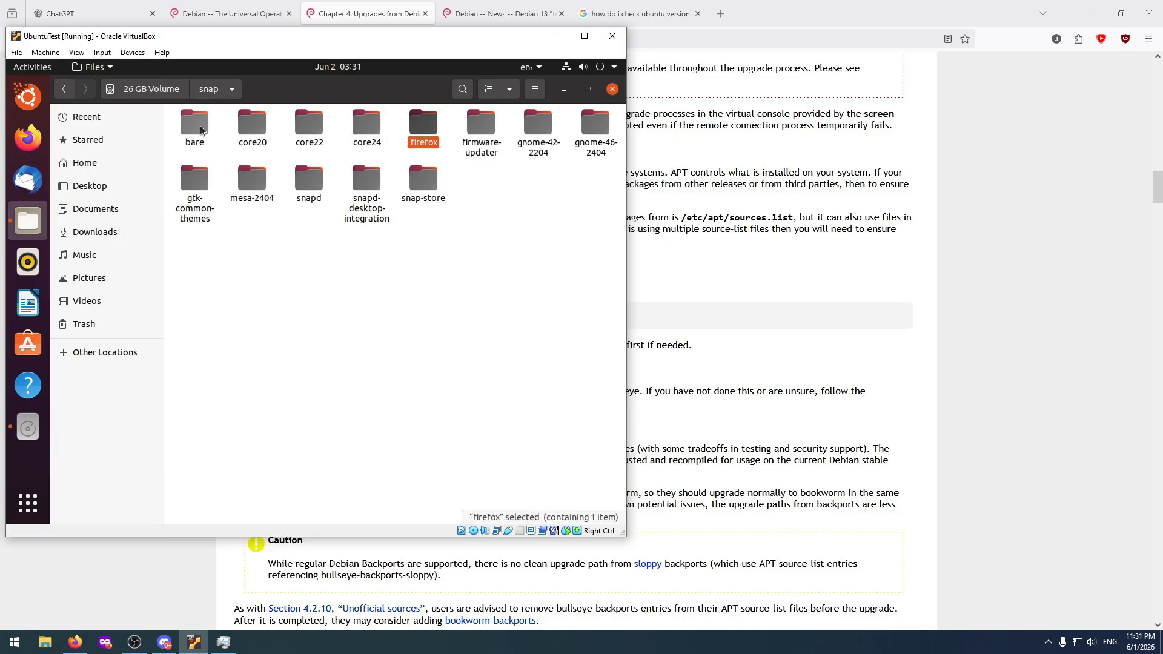
left_click(159, 94)
Check the contents of the sys and tmp folders on the 26 GB Volume.
double_click(478, 125)
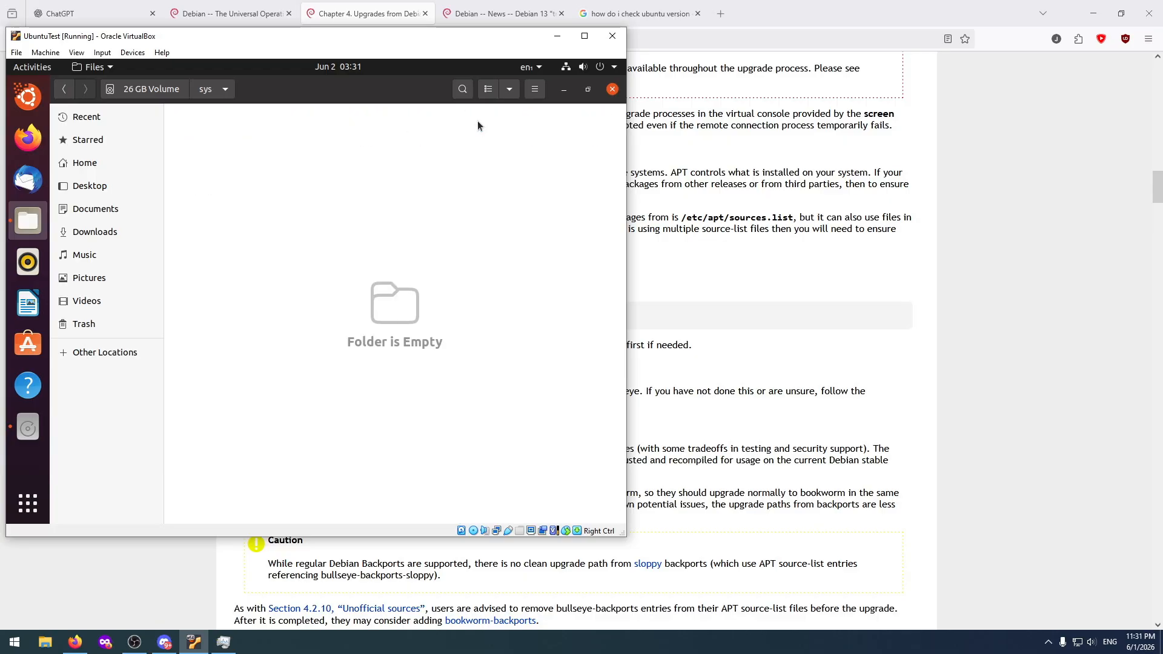
left_click(152, 89)
double_click(529, 124)
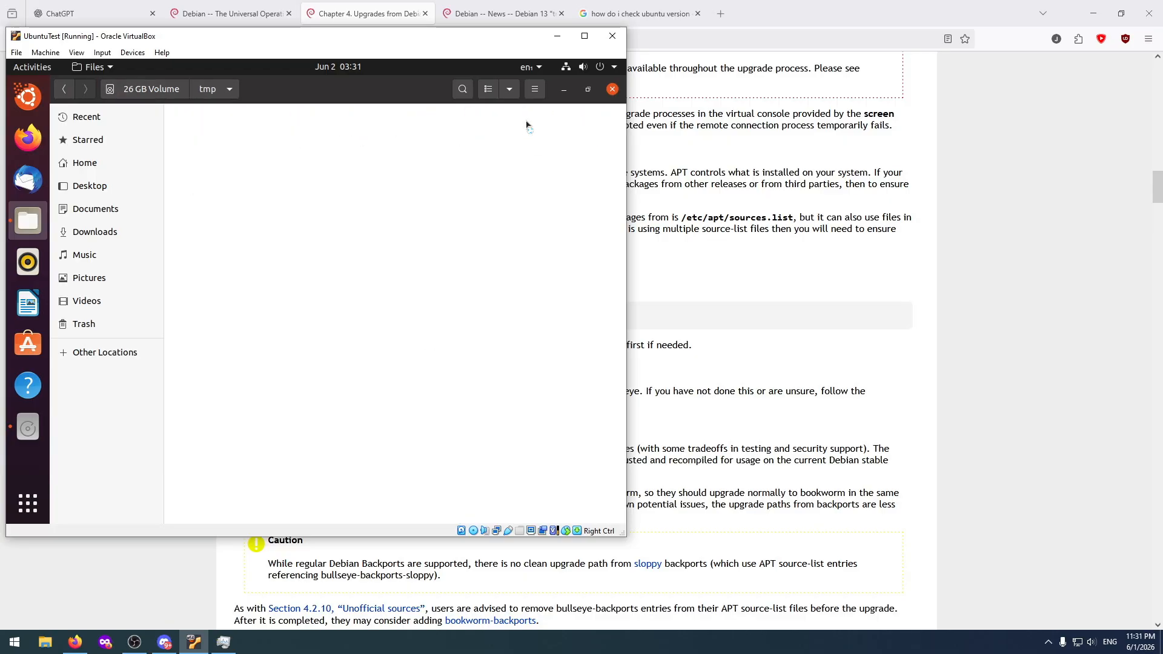
left_click(152, 89)
Look through the var folder on the 26 GB Volume and close the file manager.
double_click(595, 124)
double_click(212, 125)
left_click(152, 89)
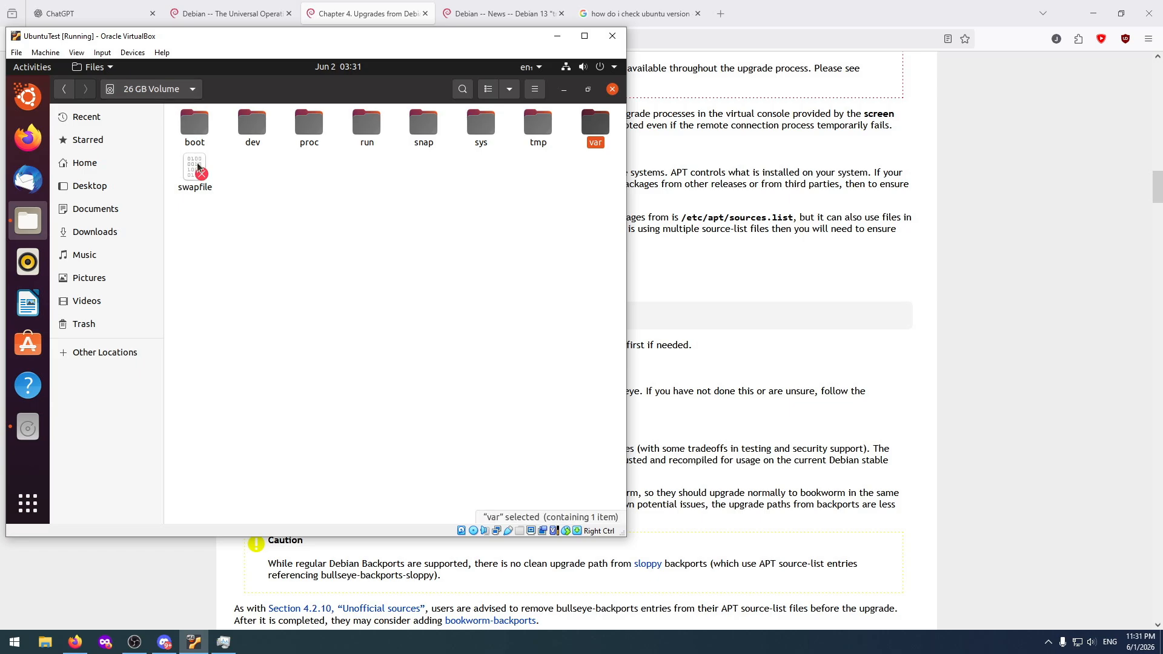
left_click(375, 174)
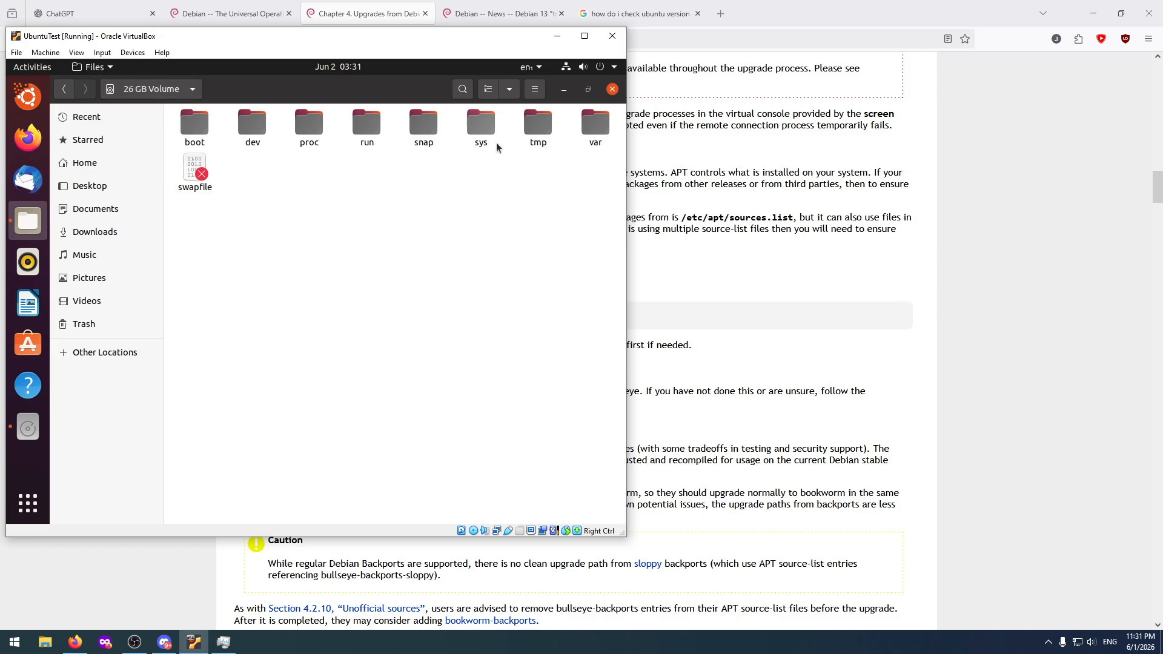
left_click(613, 90)
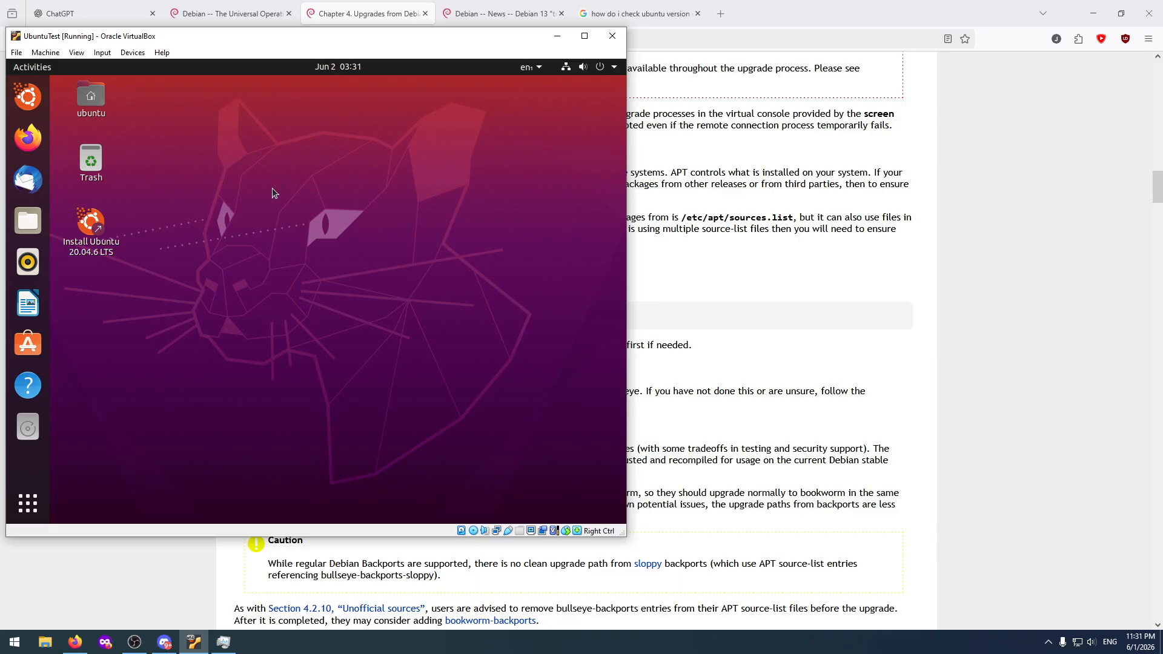
Power off the live Ubuntu session in the UbuntuTest machine and confirm the installation medium removal.
left_click(602, 68)
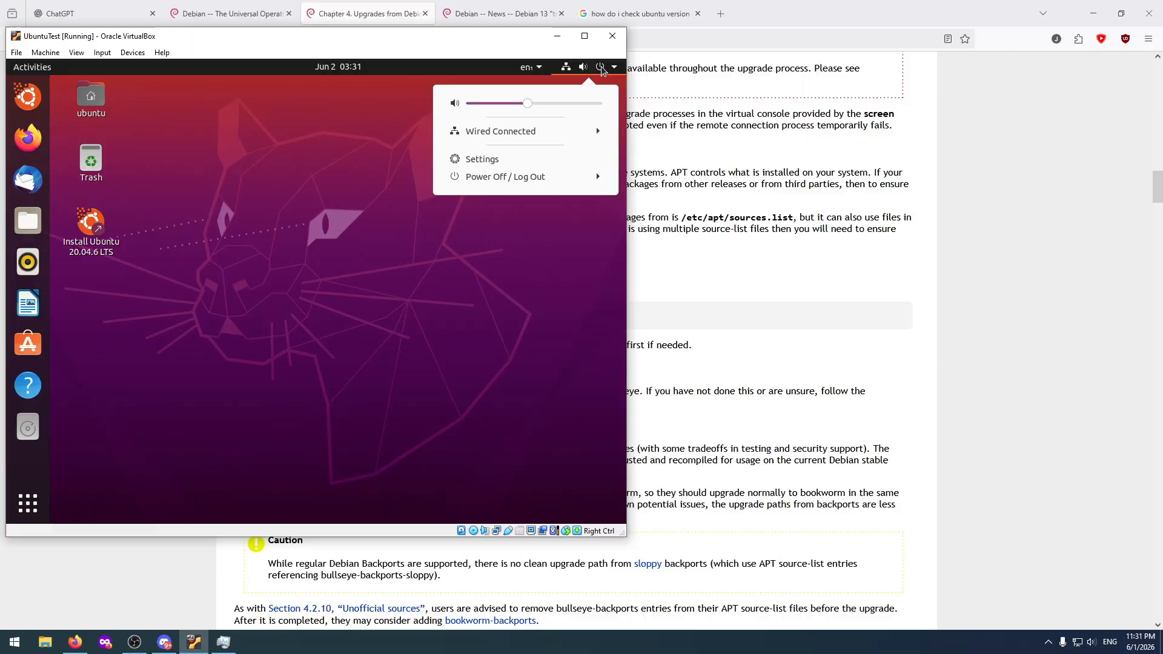
left_click(498, 178)
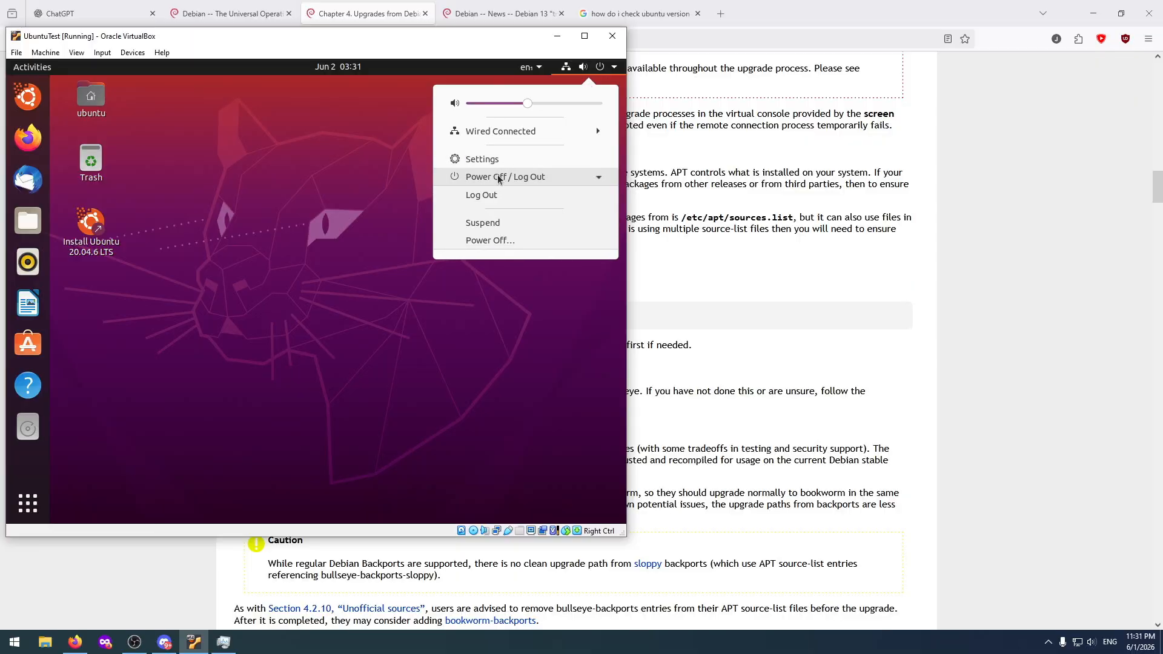
left_click(483, 242)
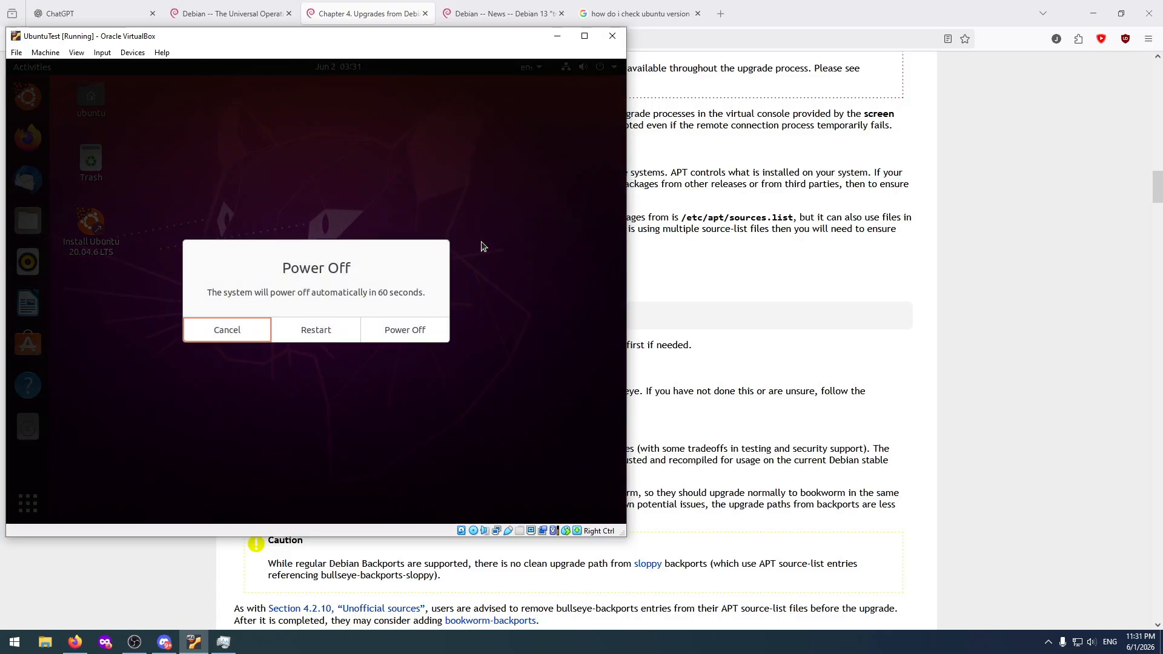
left_click(405, 331)
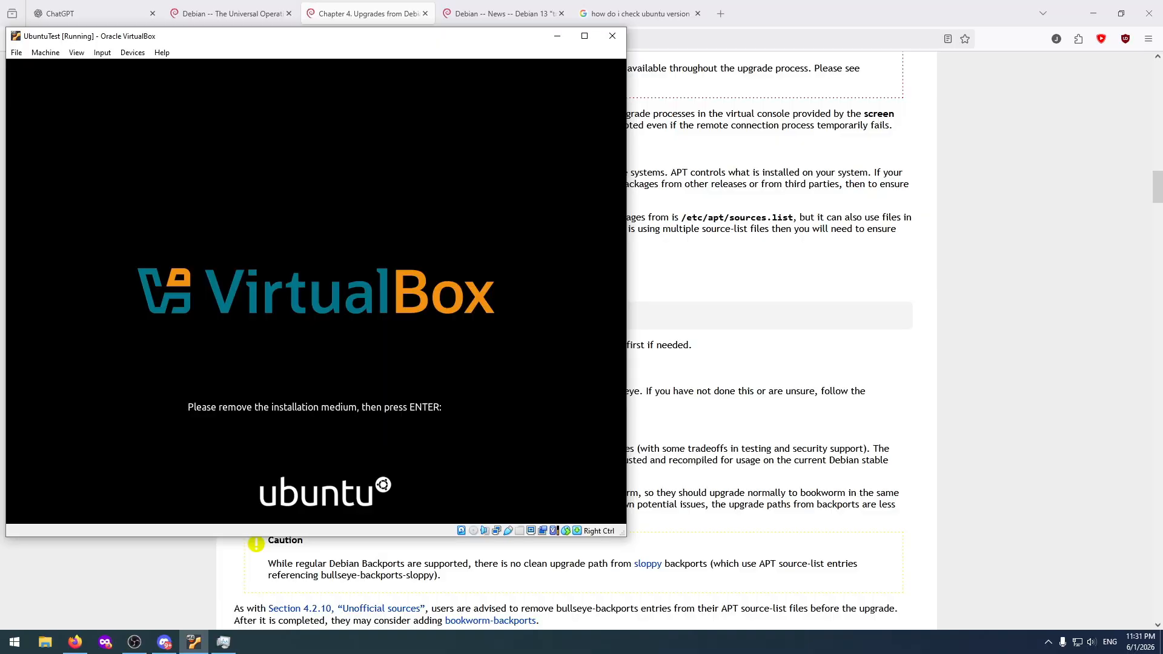
key("Return")
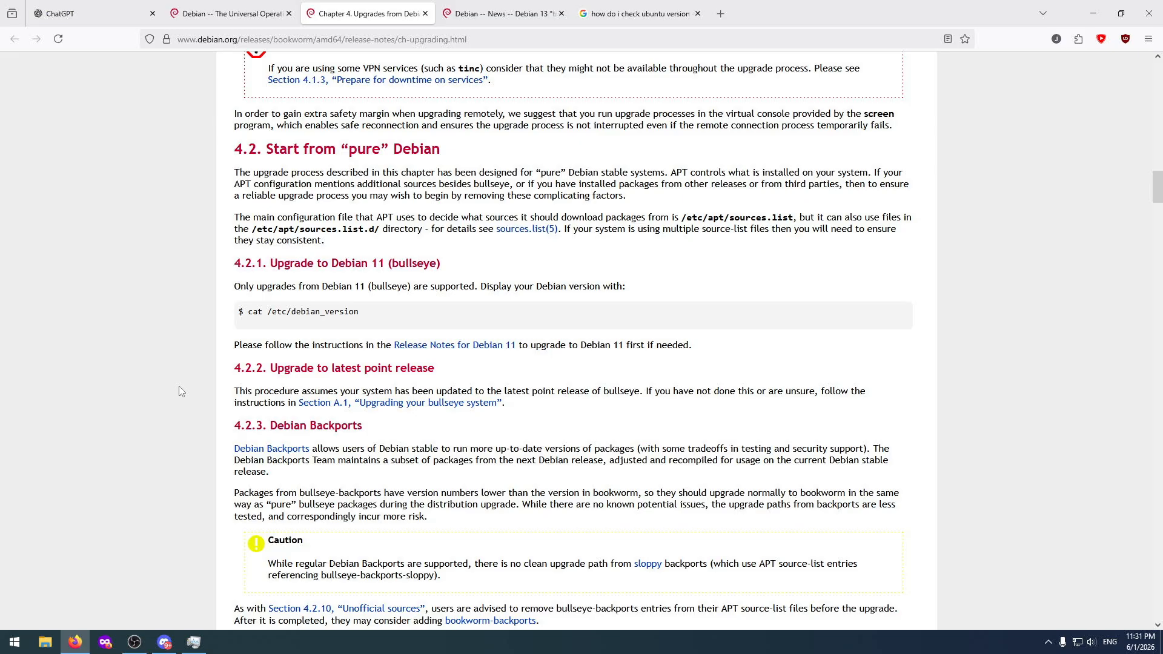
Launch Oracle VirtualBox, start the Arch Linux machine and boot its Arch Linux entry from GRUB.
key("super")
type("ora")
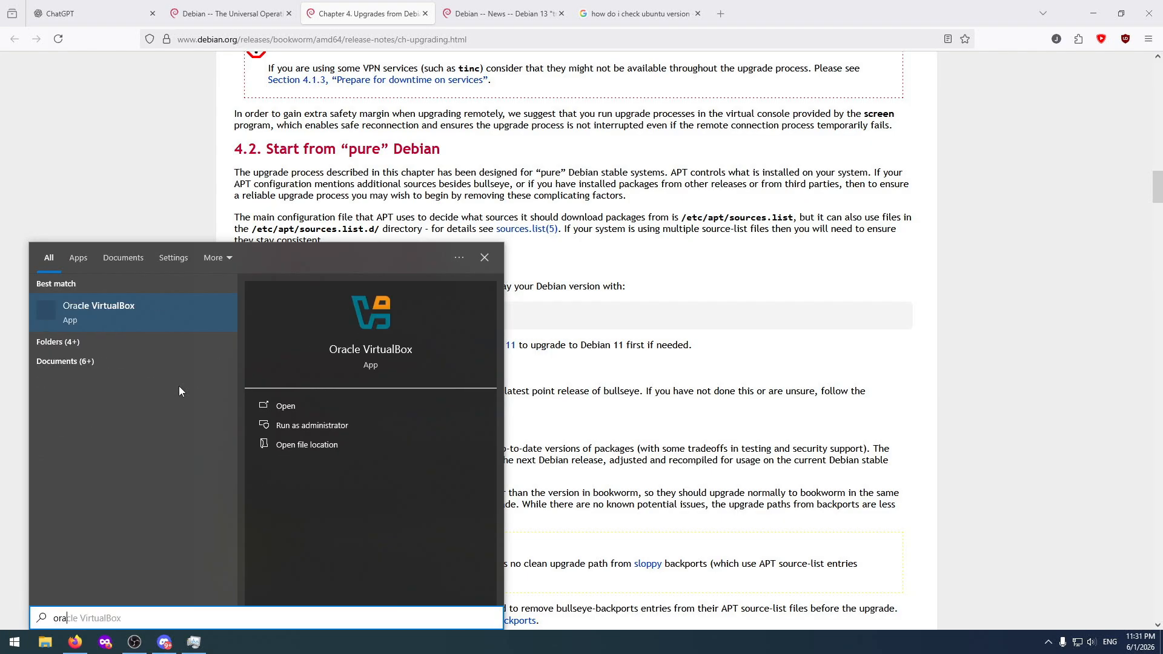
key("Return")
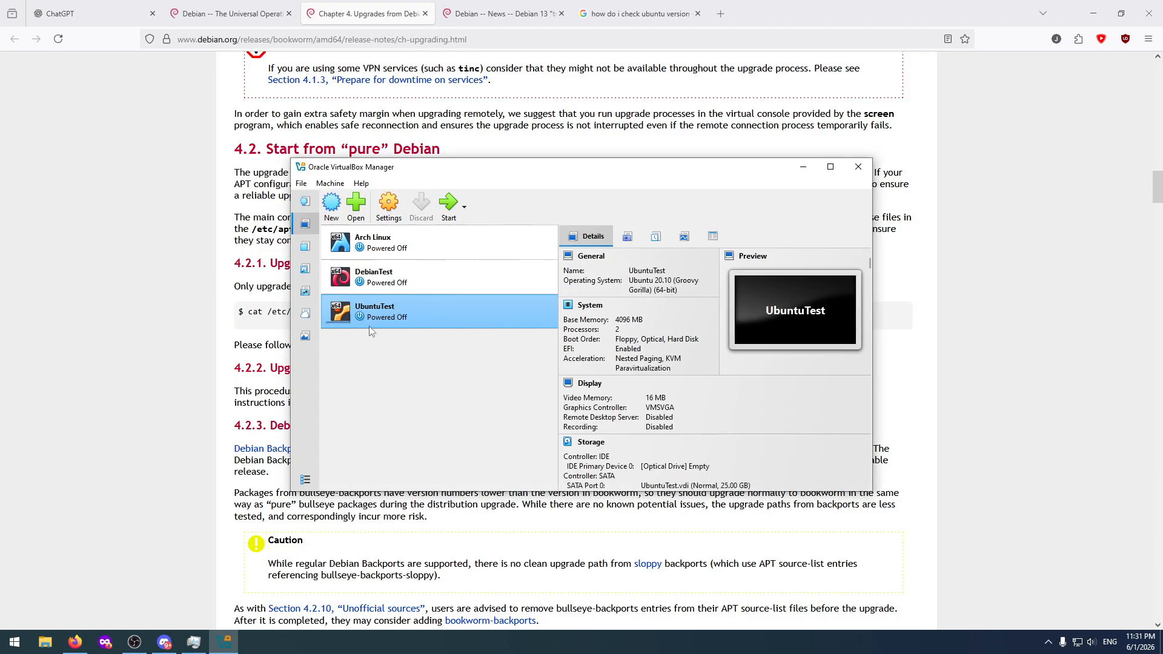
left_click(424, 242)
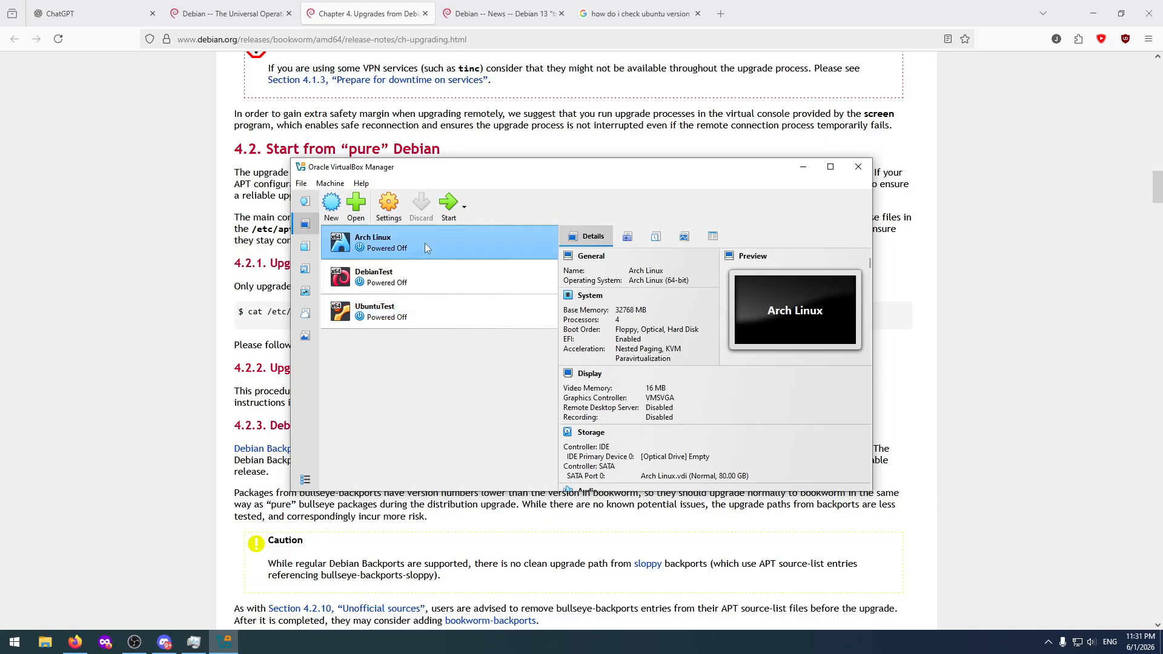
left_click(449, 207)
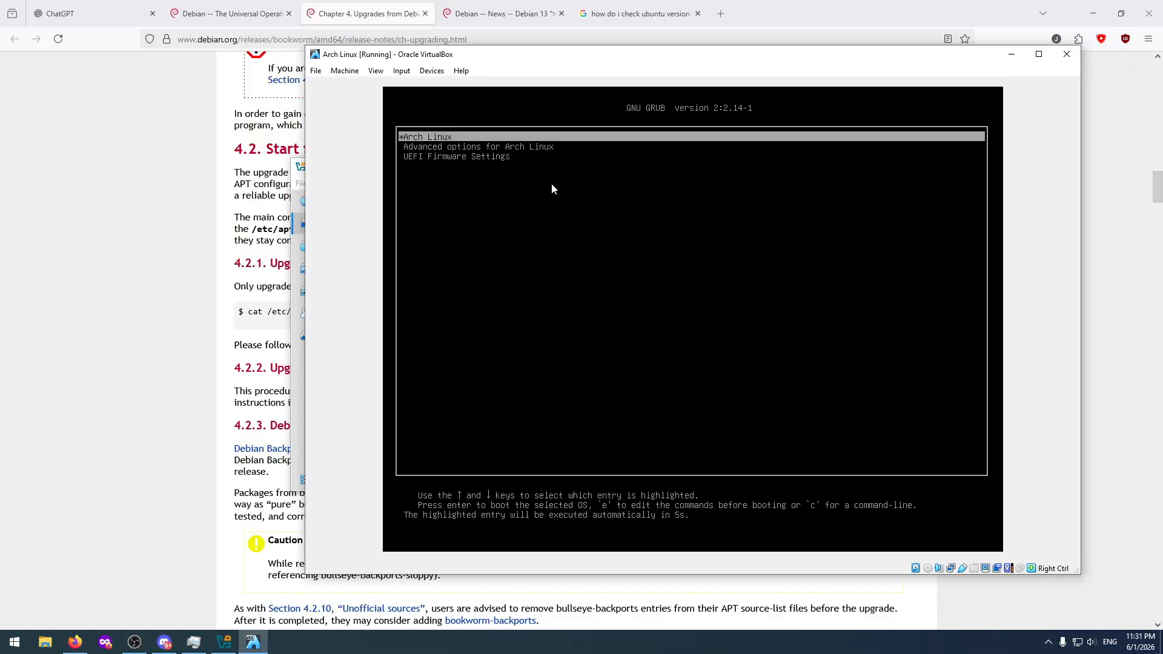
key("Return")
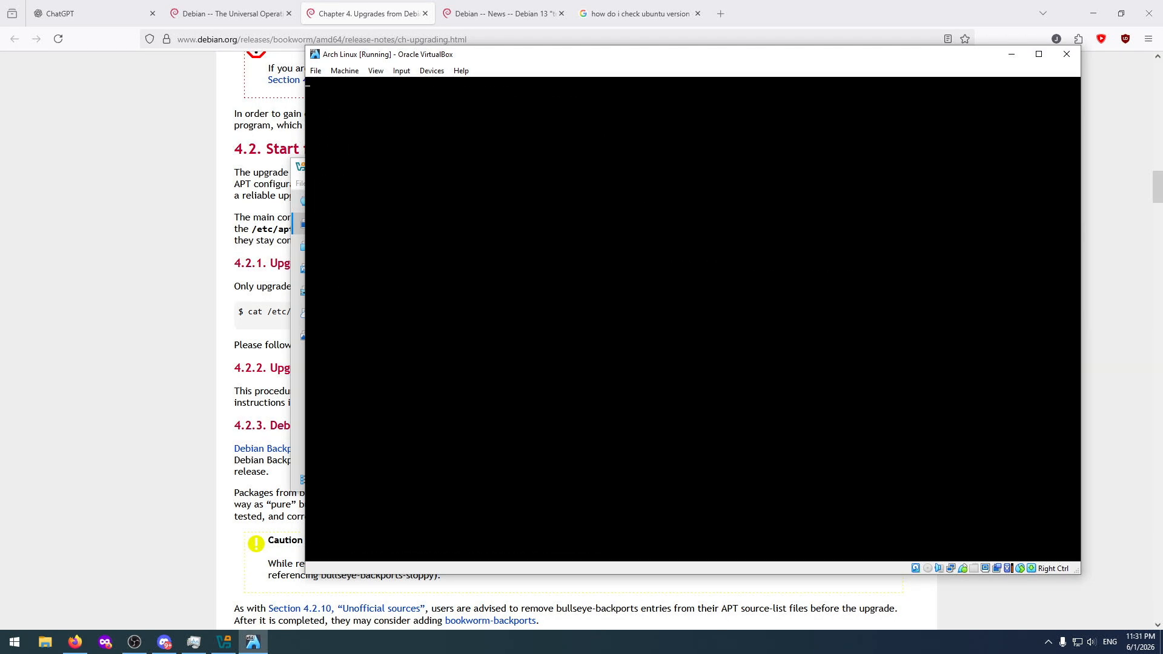
Log in to the Arch Linux machine's Plasma (Wayland) session with the account password.
left_click(376, 71)
left_click(418, 137)
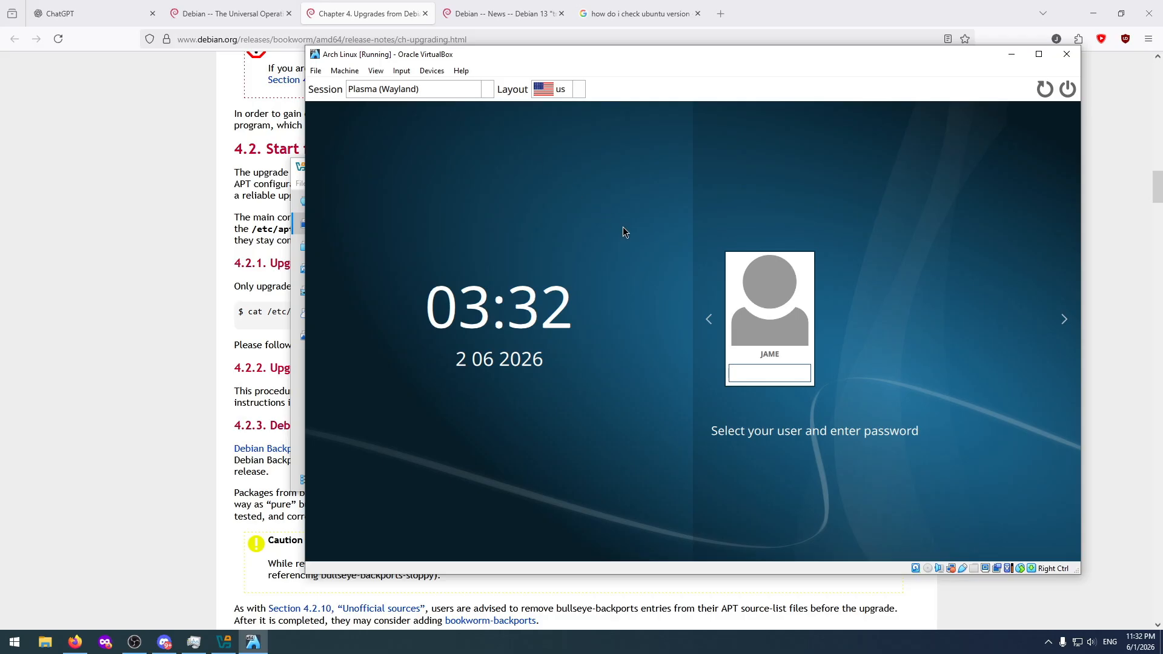
type("•••••••••")
key("Return")
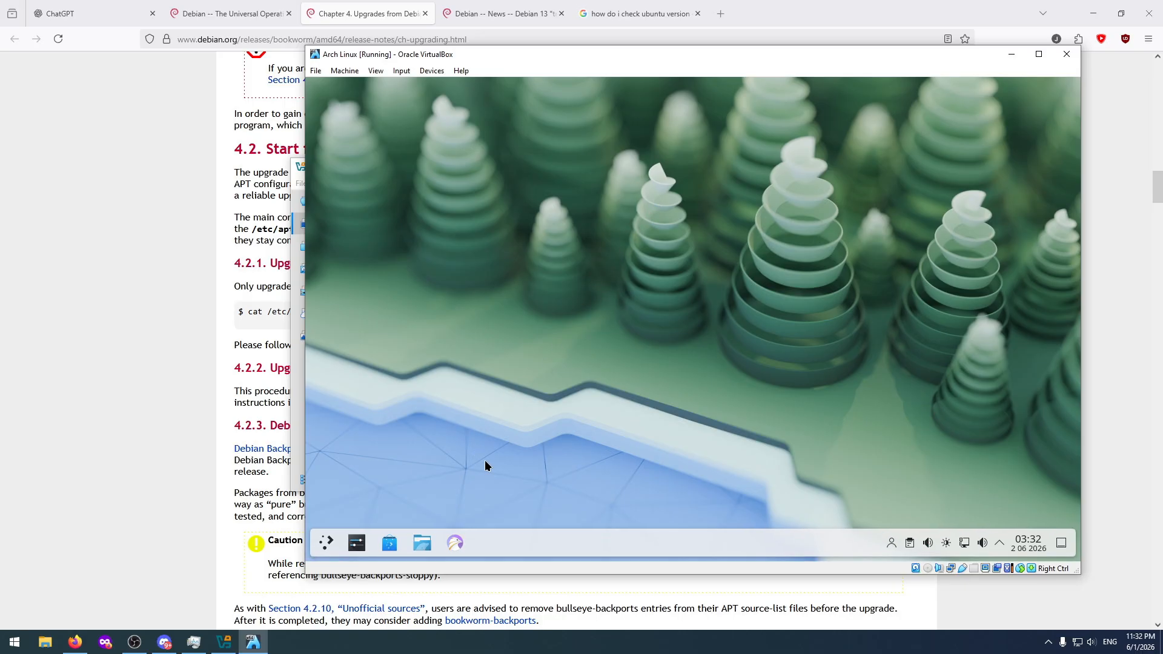
Find the Konsole terminal with the search term "kon" in the Arch Linux desktop and open it.
left_click(329, 542)
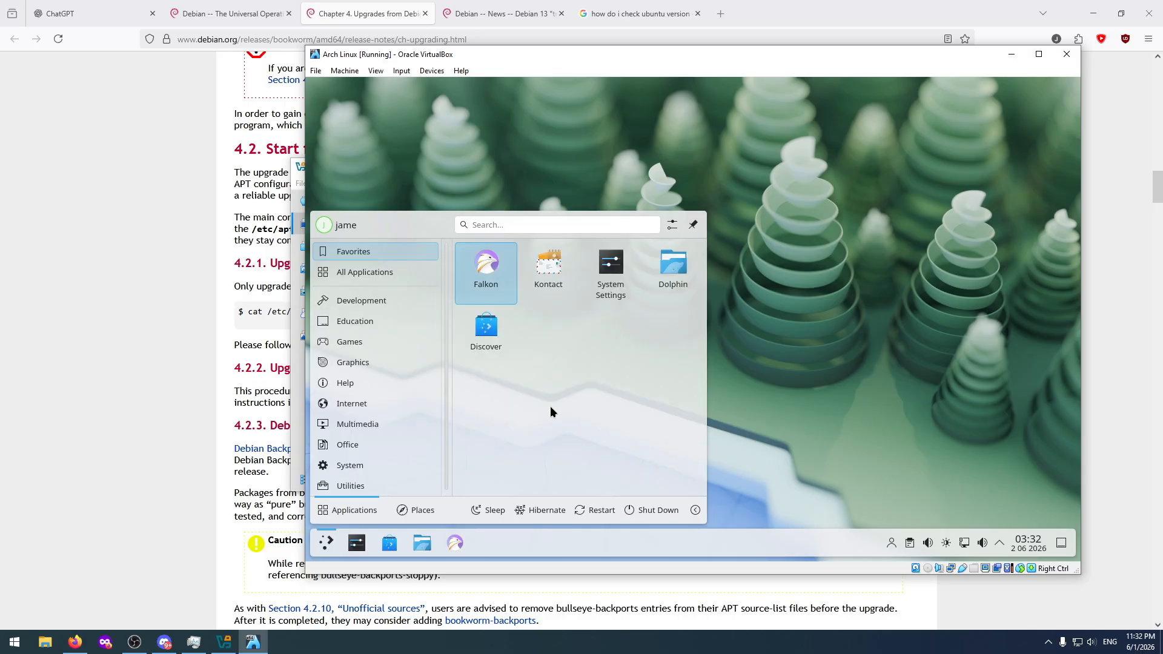
type("kon")
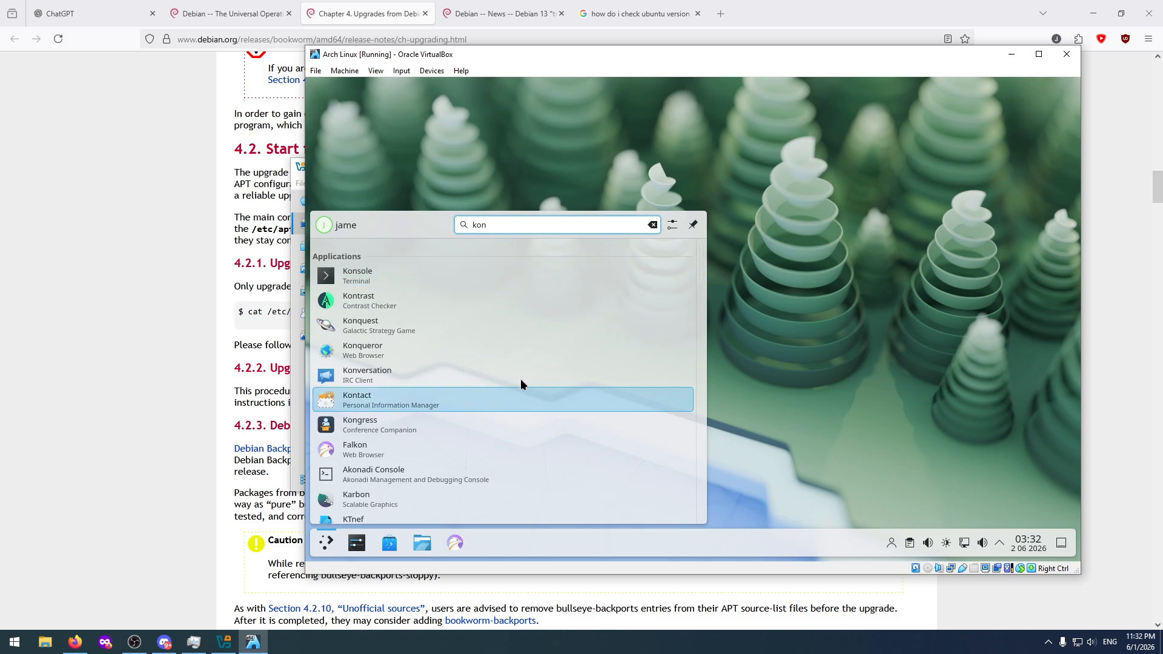
left_click(388, 276)
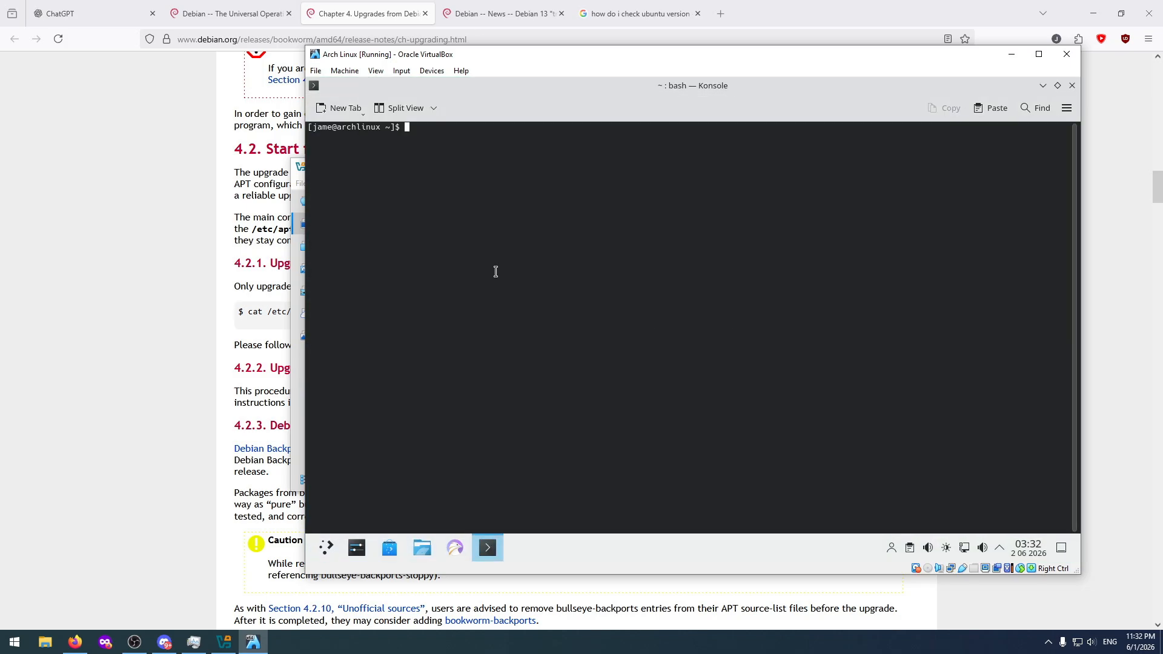
Run a full system upgrade with sudo pacman -Syu, authenticate with the account password and approve the installation.
type("sudo pacman -Syu")
key("Return")
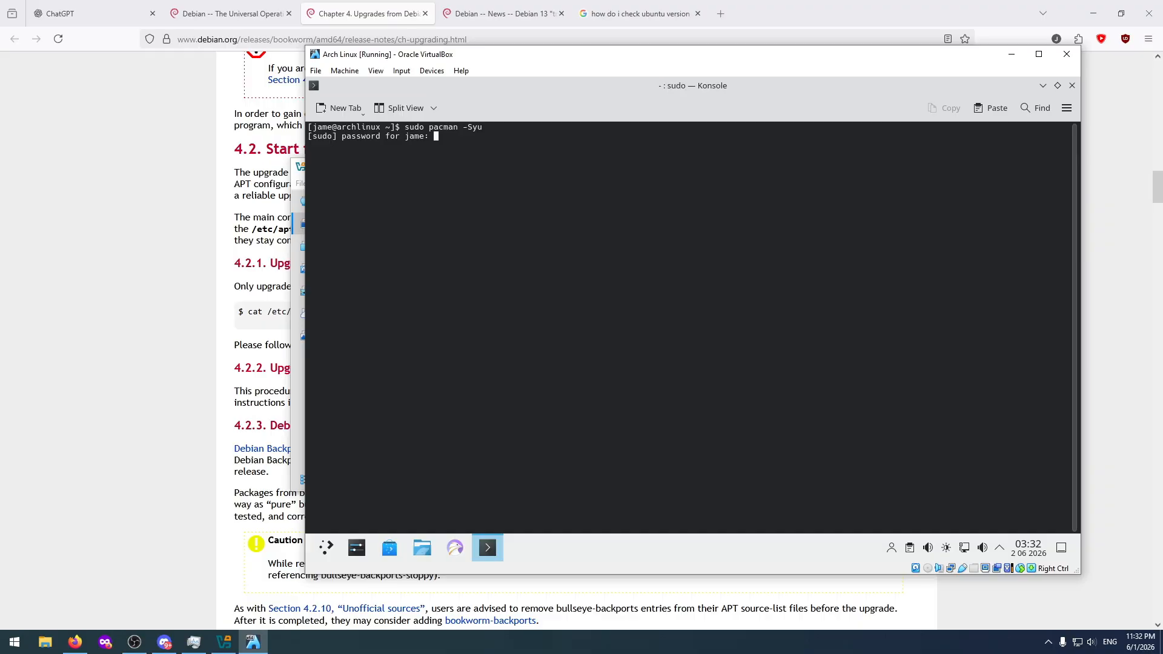
key("Return")
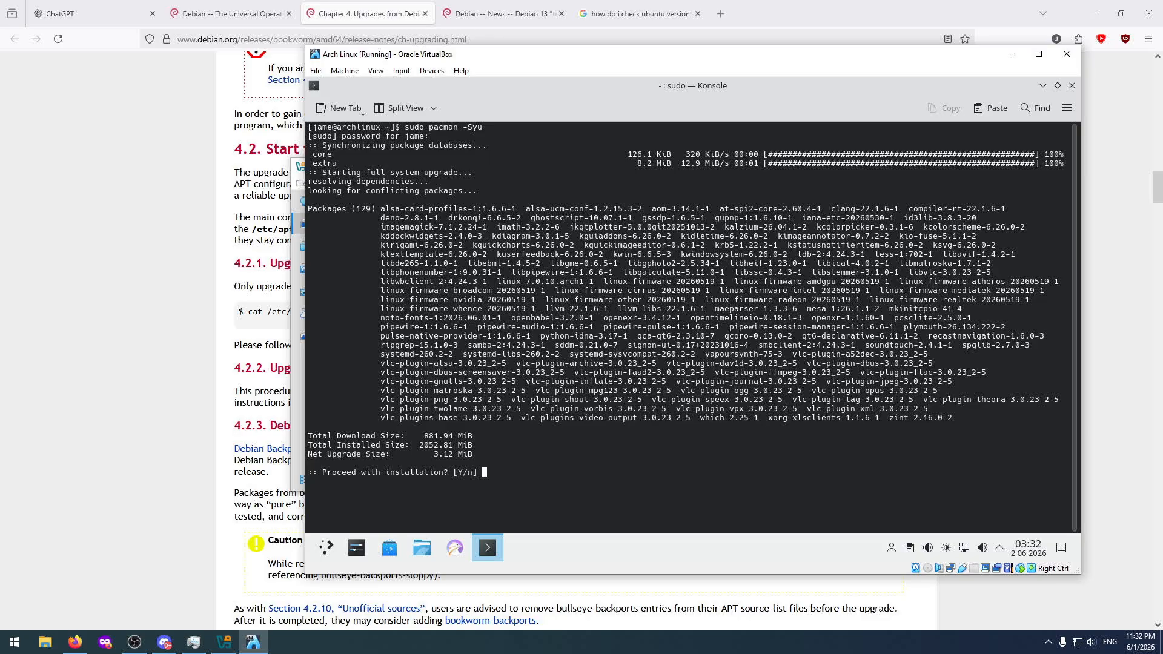
type("y")
key("Return")
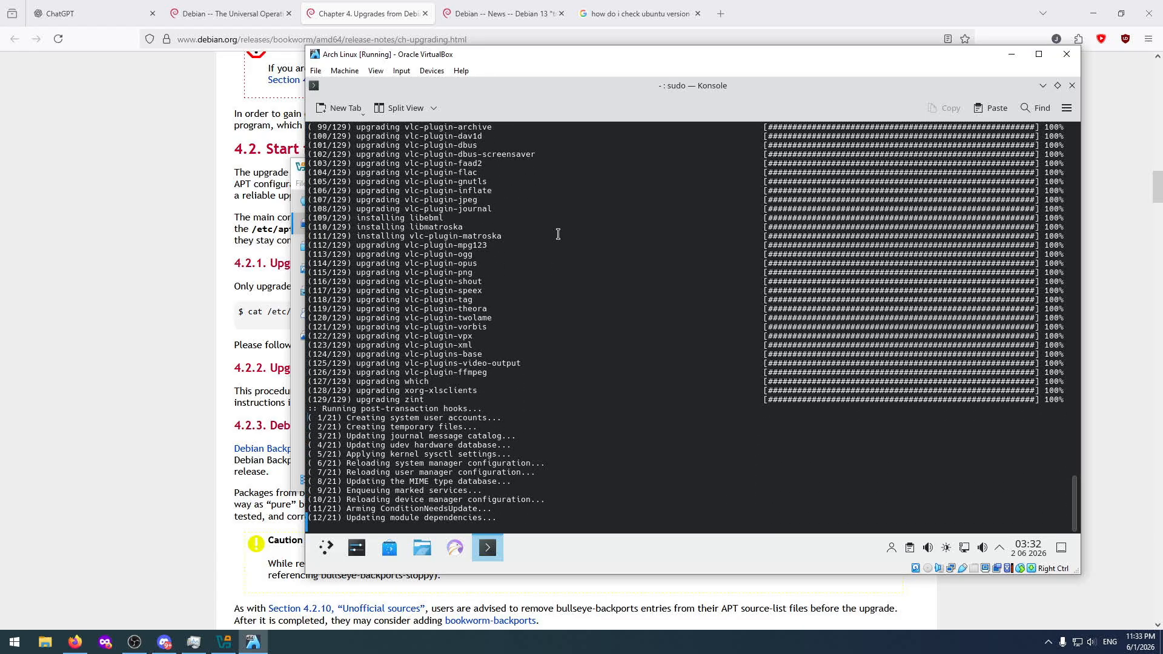
Switch to Firefox and close the Debian 13 "trixie" news page and the Ubuntu version search page.
left_click(636, 13)
left_click(502, 13)
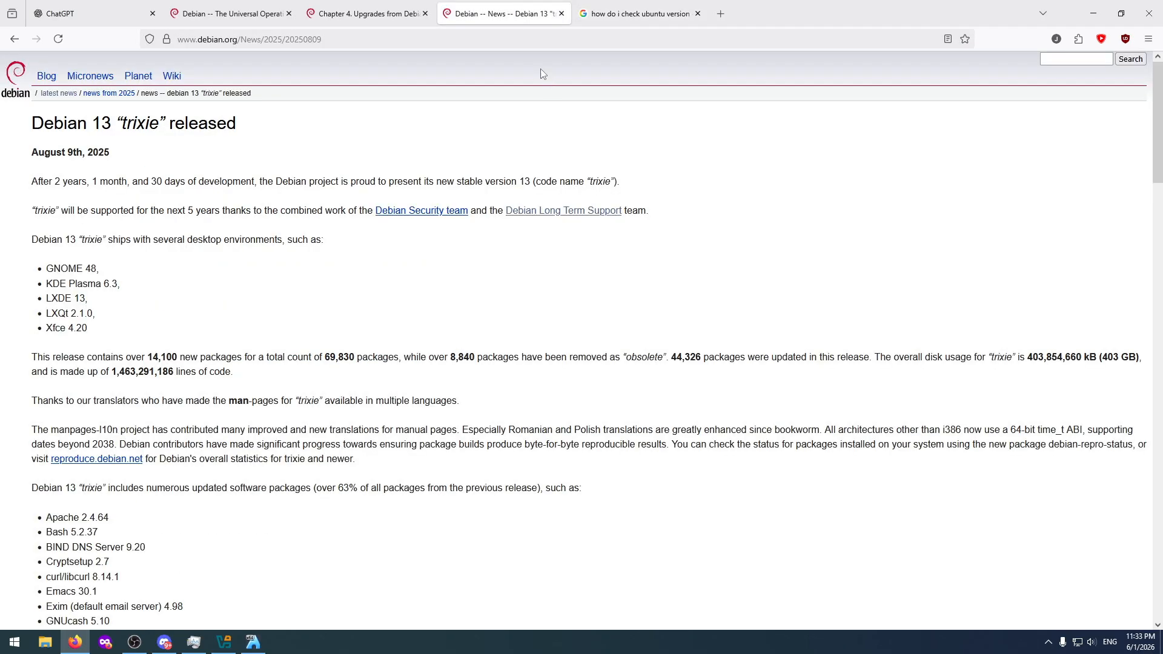
left_click(562, 13)
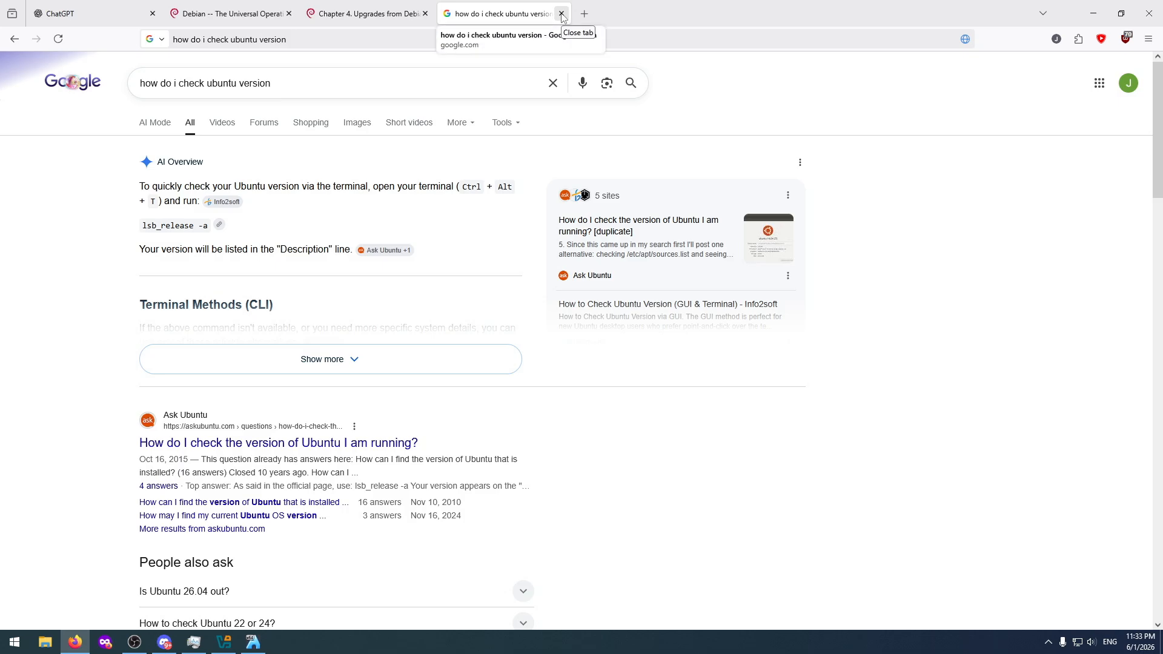
left_click(562, 14)
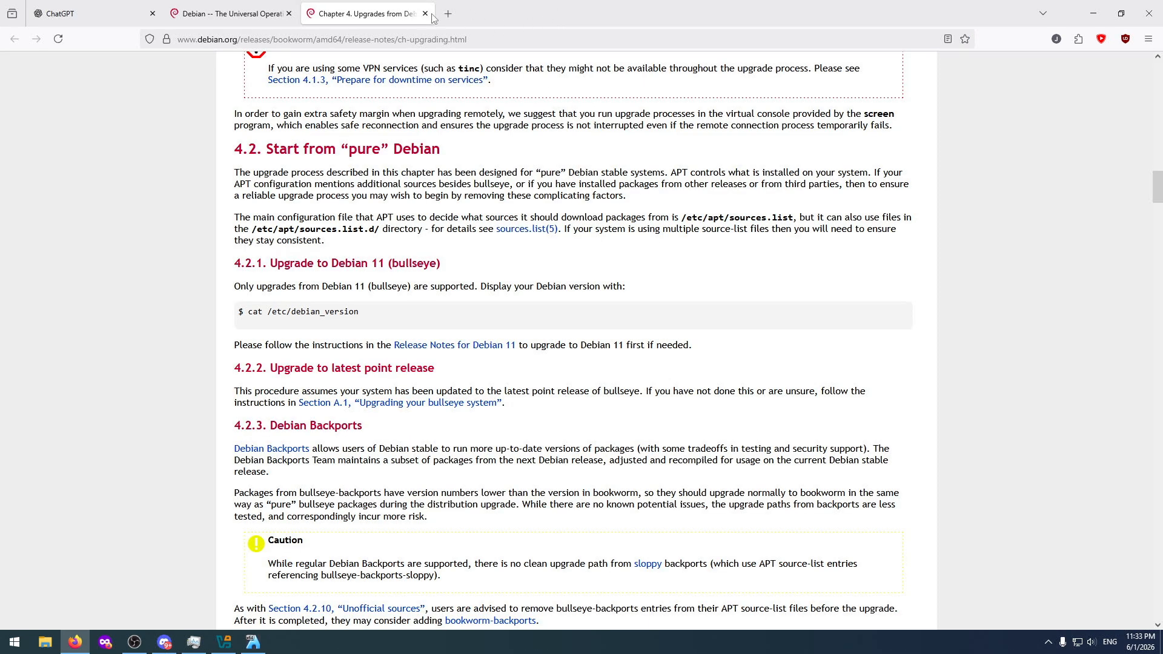
Return to the Arch Linux machine and rerun sudo pacman -Syu to check for remaining updates.
left_click(253, 642)
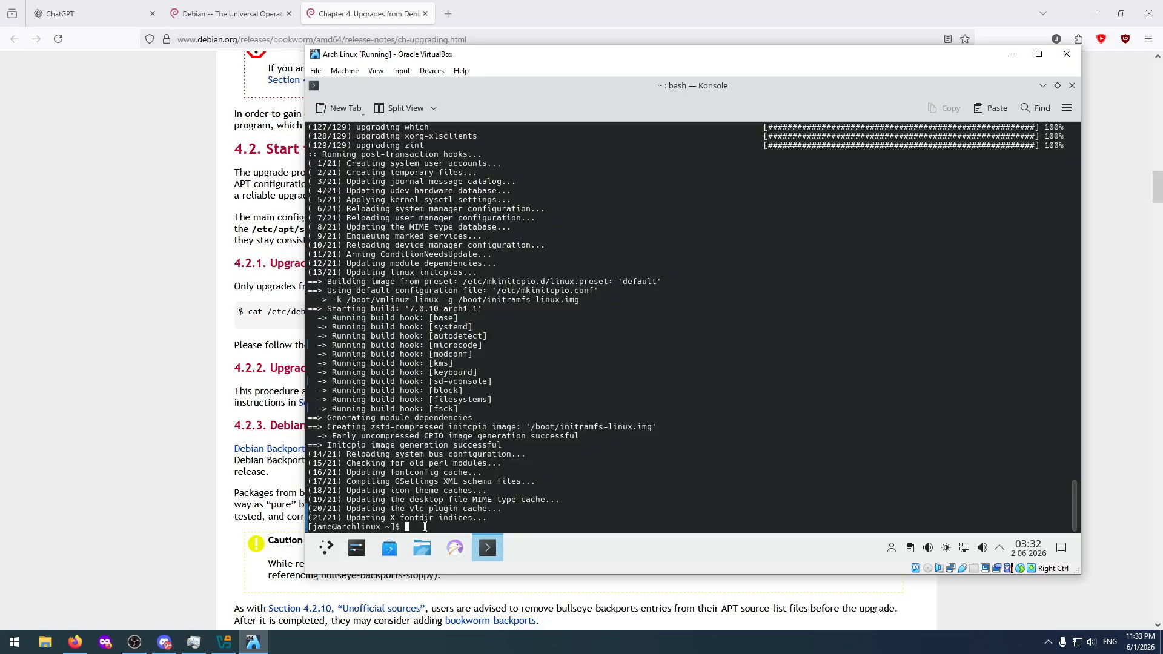
key("Up")
key("Return")
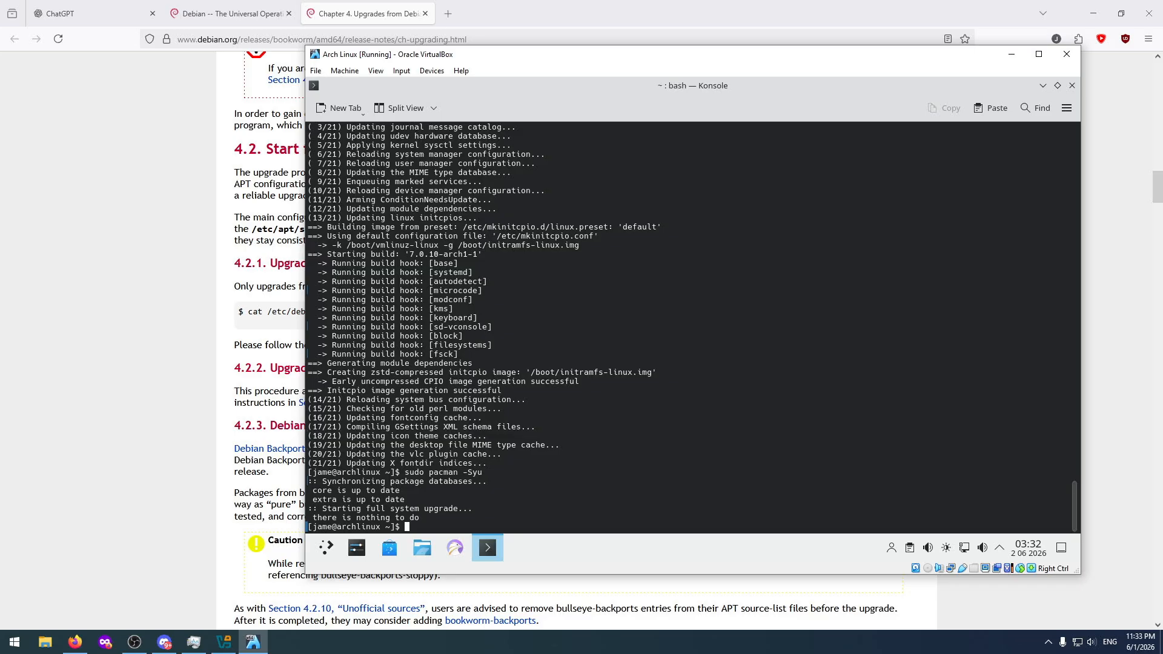
Try running sudo pacman -S without specifying a package.
type("sudo pacman -S")
key("Return")
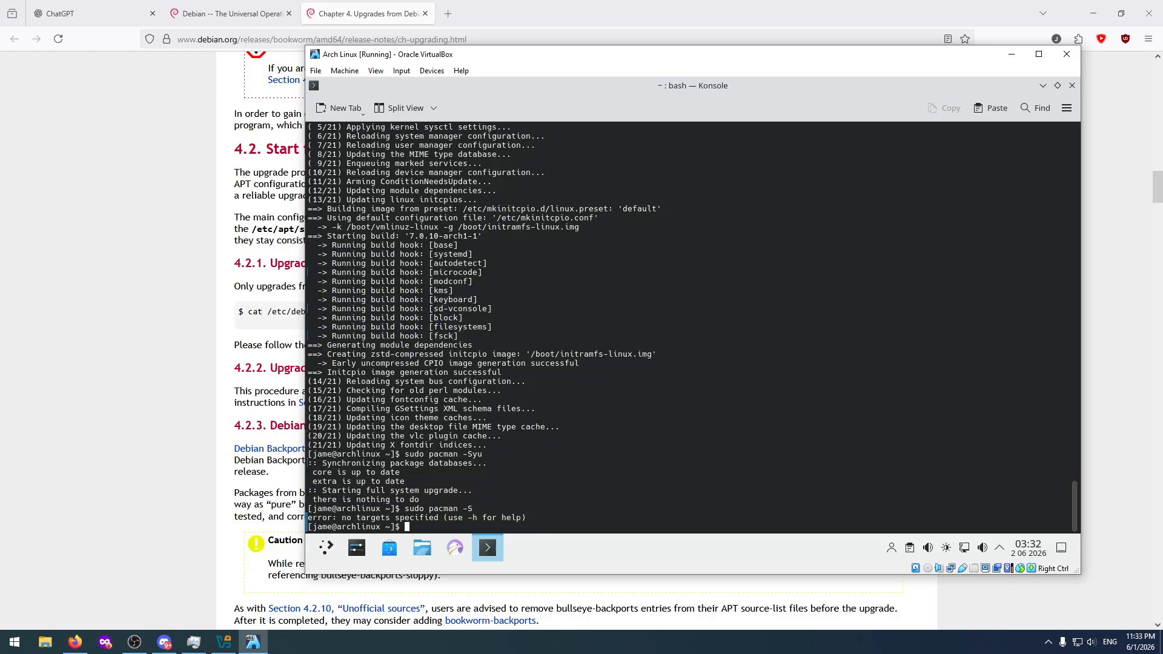
Try running pacman with the lowercase option as sudo pacman -s.
key("Up")
key("Up")
key("BackSpace")
key("BackSpace")
key("BackSpace")
type("s")
key("Return")
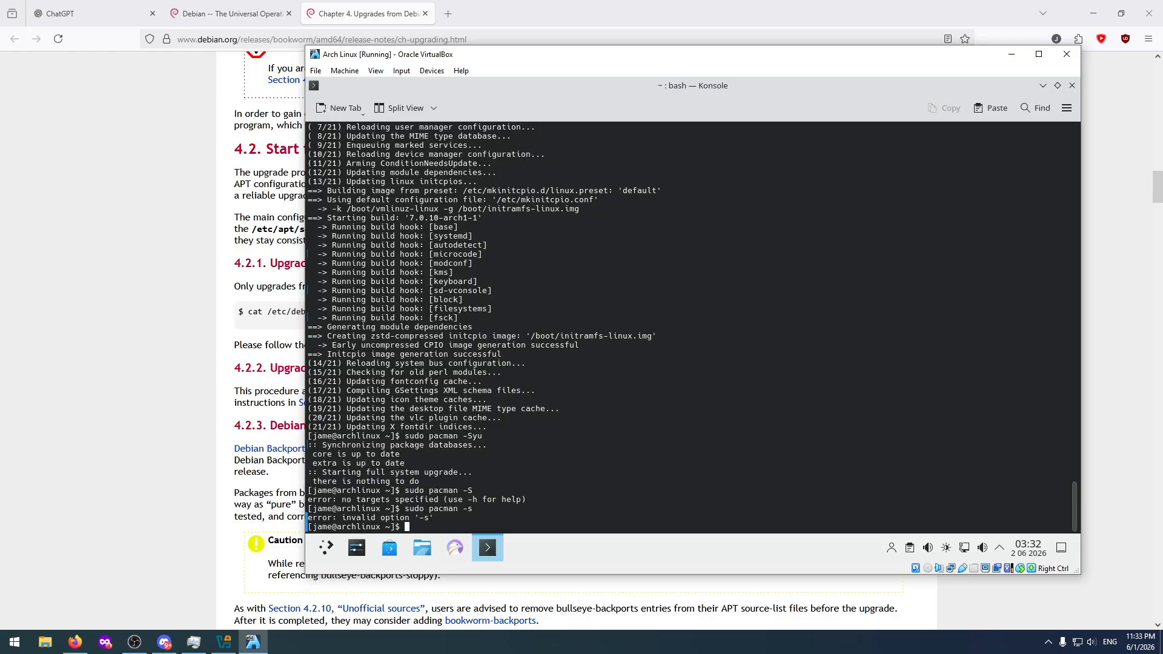
key("Up")
type("topgrad")
key("BackSpace")
key("BackSpace")
key("BackSpace")
key("BackSpace")
key("BackSpace")
key("BackSpace")
key("BackSpace")
key("BackSpace")
key("BackSpace")
key("BackSpace")
key("BackSpace")
key("BackSpace")
key("BackSpace")
key("BackSpace")
key("BackSpace")
key("BackSpace")
key("BackSpace")
key("BackSpace")
key("BackSpace")
key("BackSpace")
Try to recursively delete the Arch Linux root directory with sudo rm -rf /.
type("sudo rm -rf /")
key("Return")
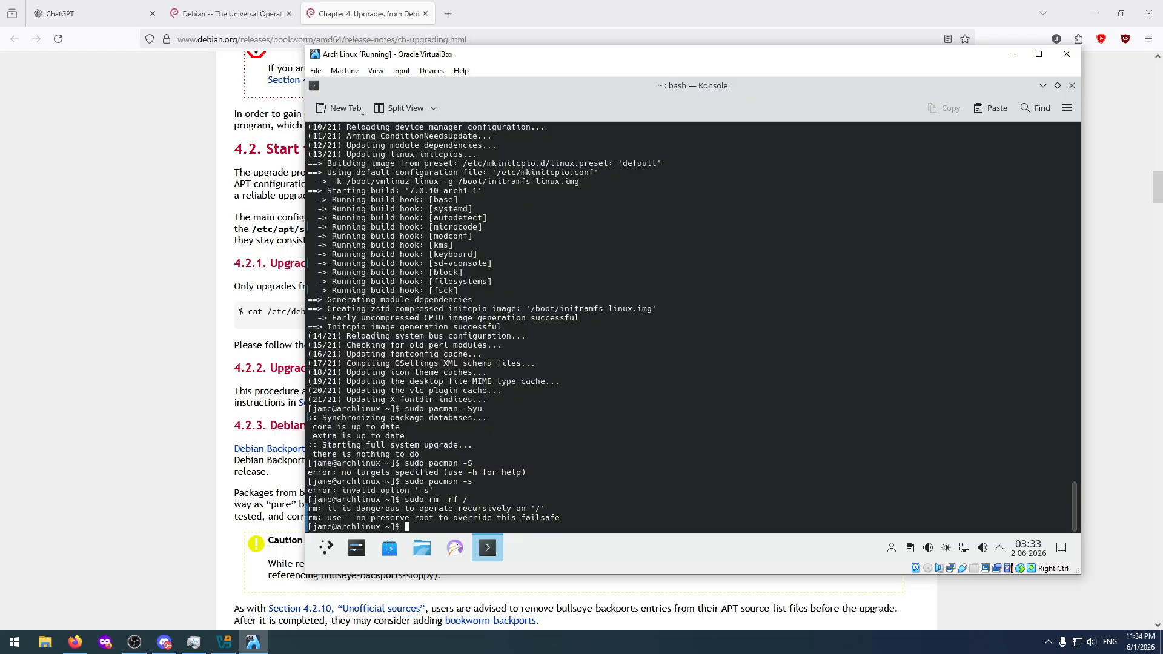
Recall the sudo rm -rf / command at the terminal prompt.
key("Up")
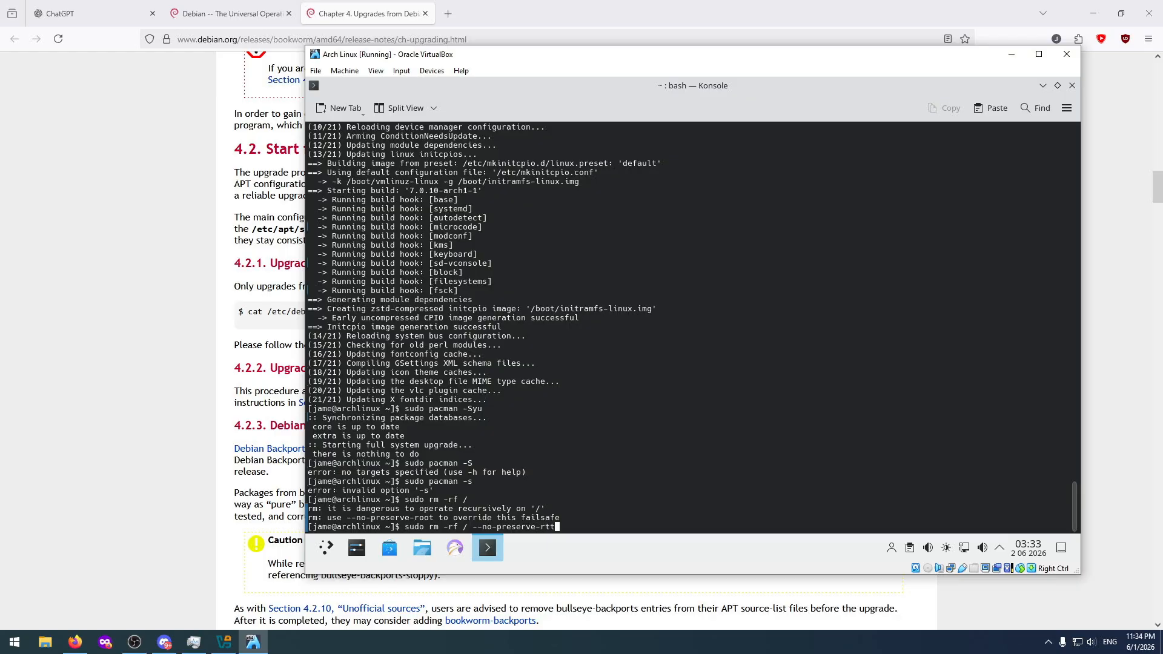
Remove the mistyped "tt" from the end of the sudo rm -rf / --no-preserve-rtt command.
key("BackSpace")
key("BackSpace")
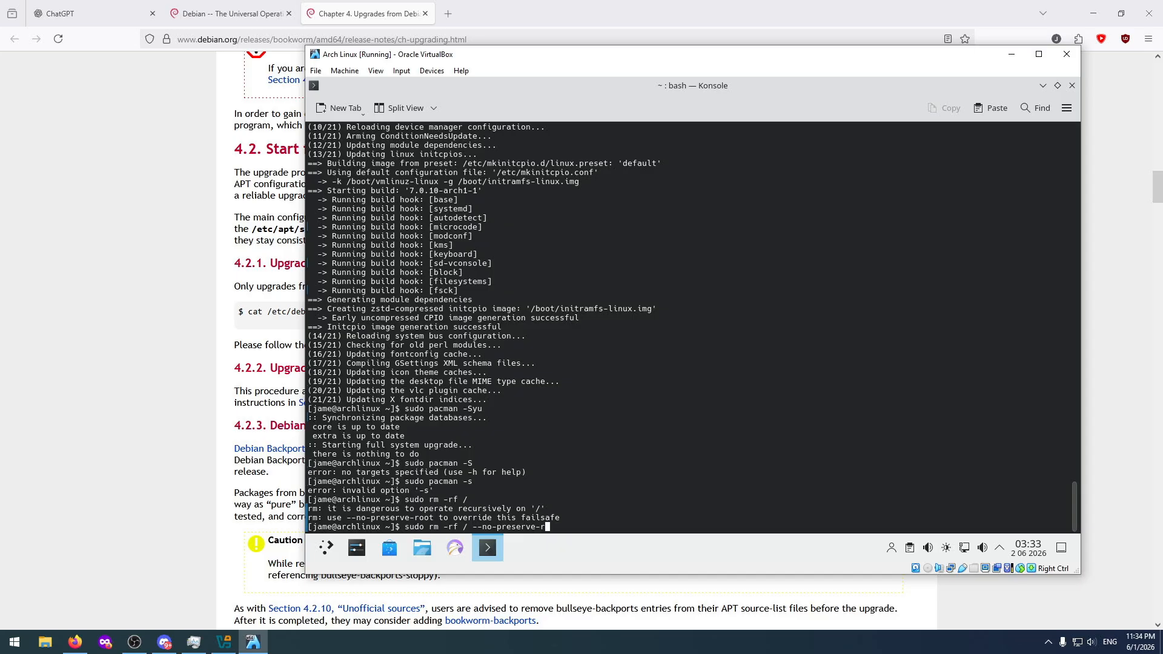
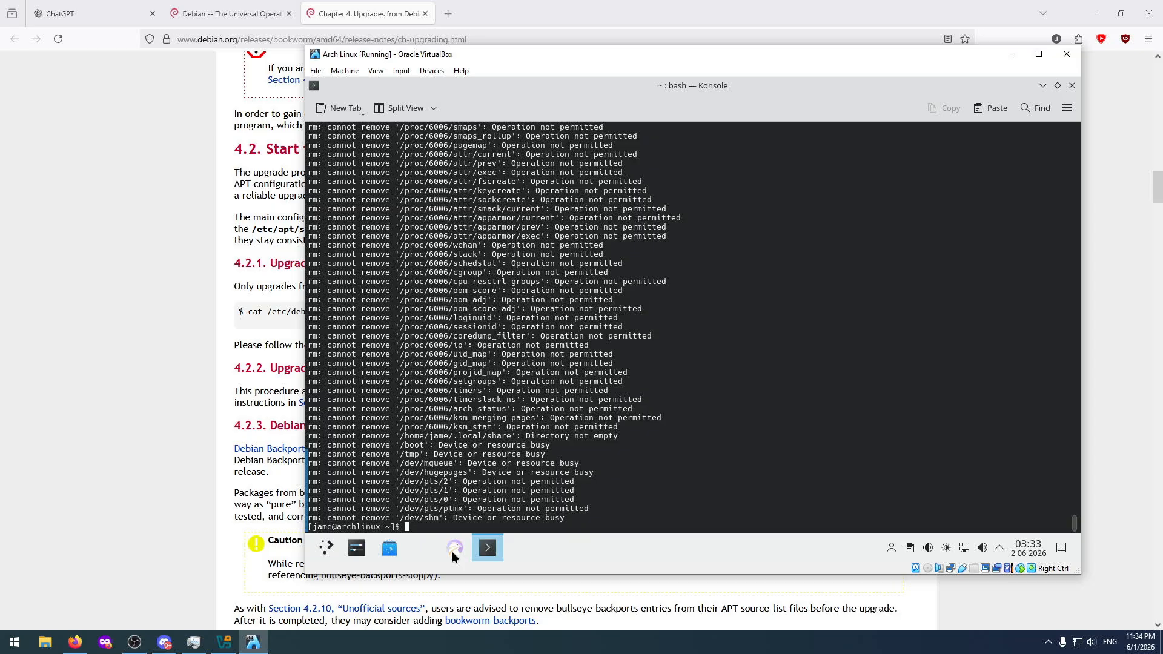
Check whether the hidden system tray items still open, and return to the terminal.
left_click(488, 544)
left_click(489, 544)
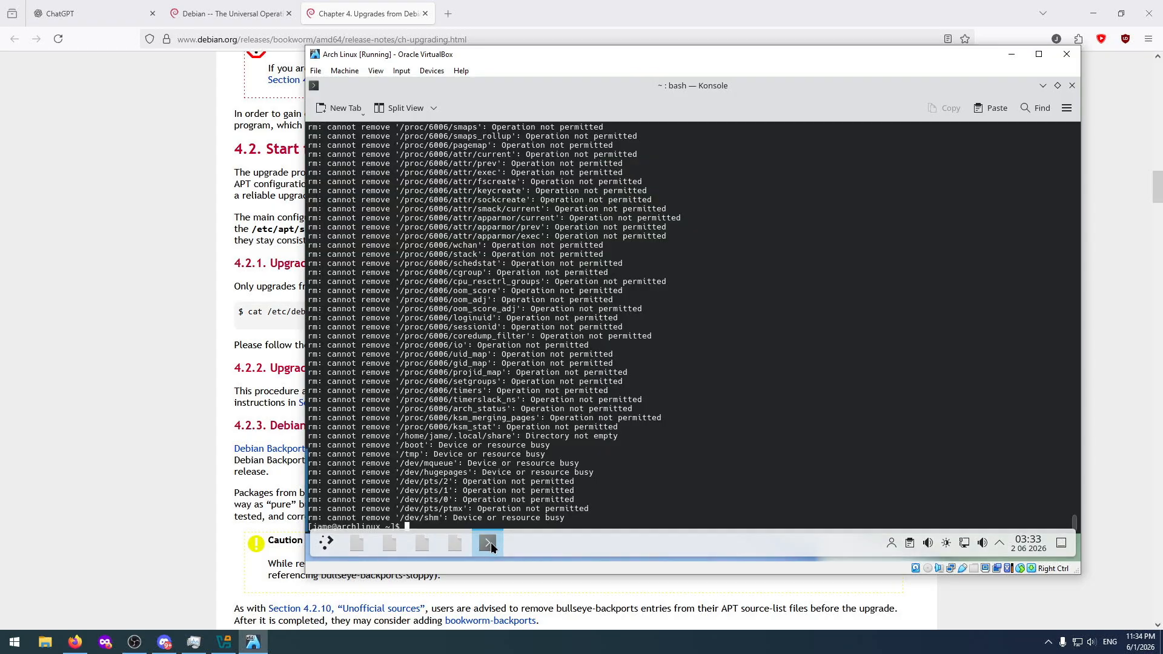
left_click(1001, 549)
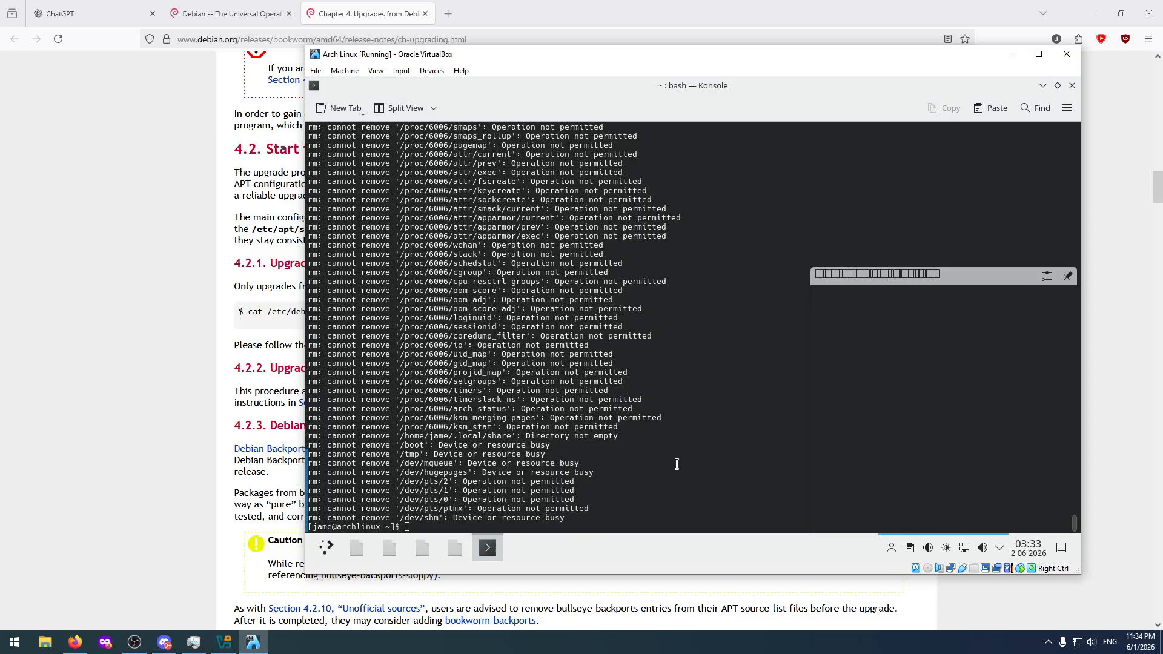
left_click(496, 509)
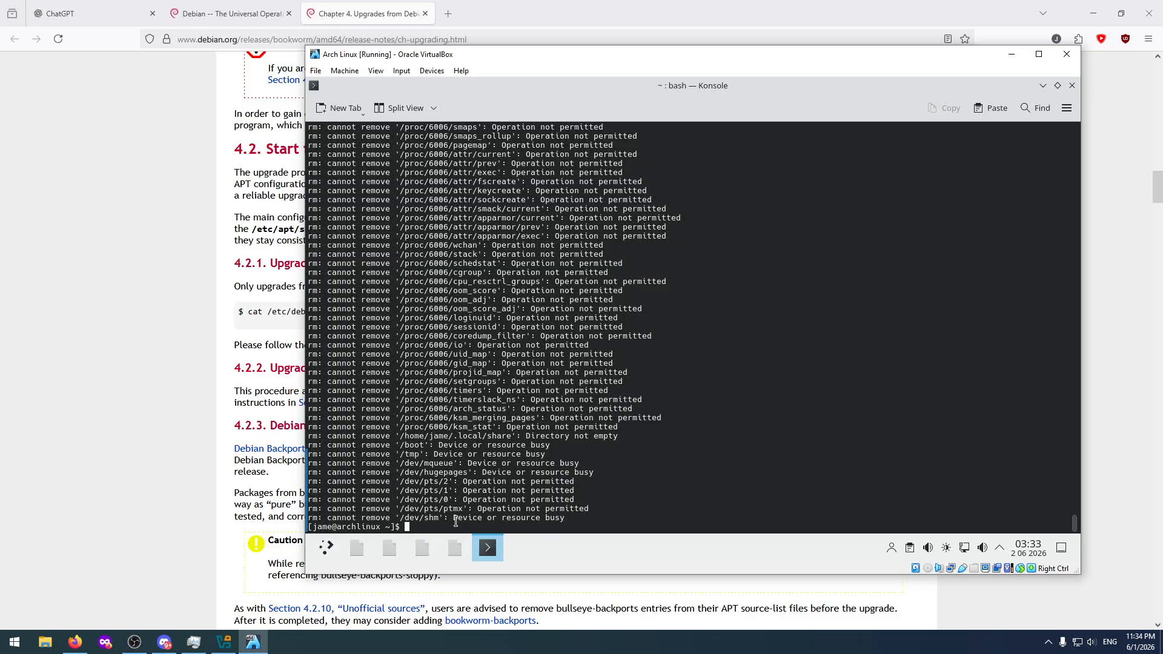
Try to list the home folder with ls, and the root directory with dir after changing to /.
type("ls")
key("Return")
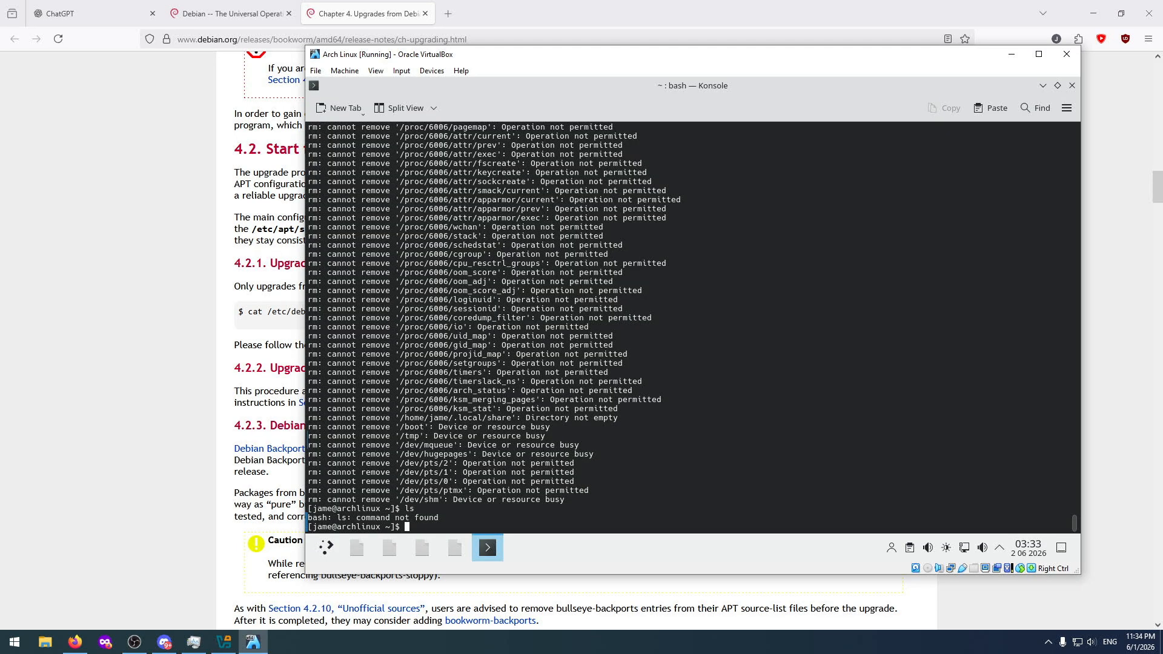
type("cd /")
key("Return")
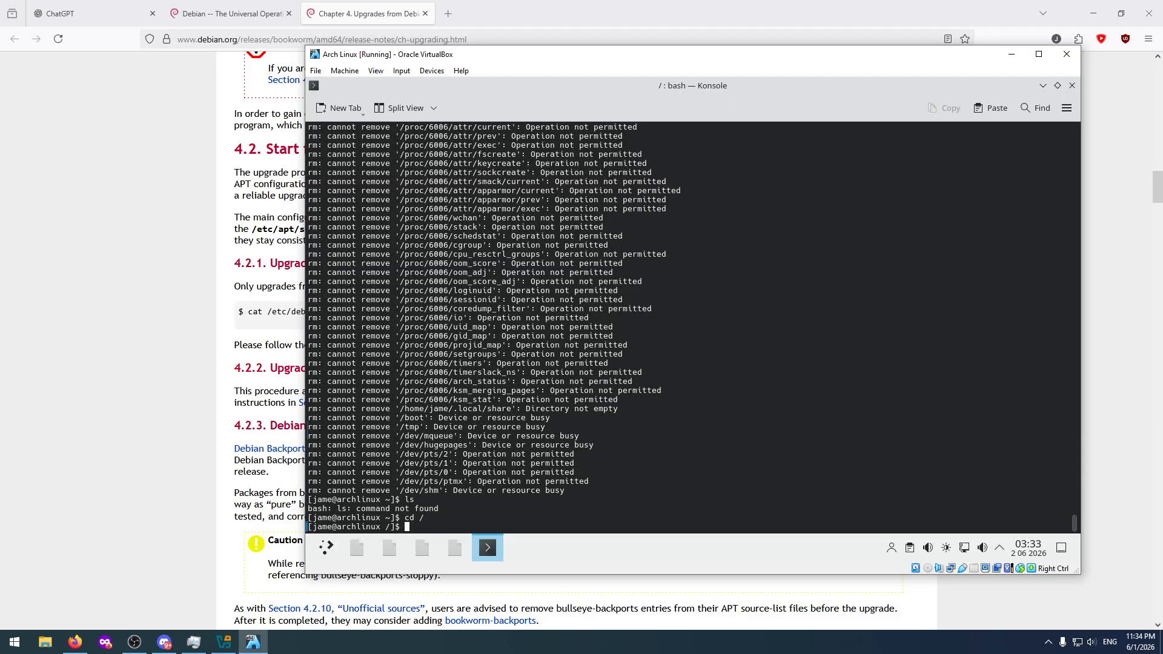
type("dir")
key("Return")
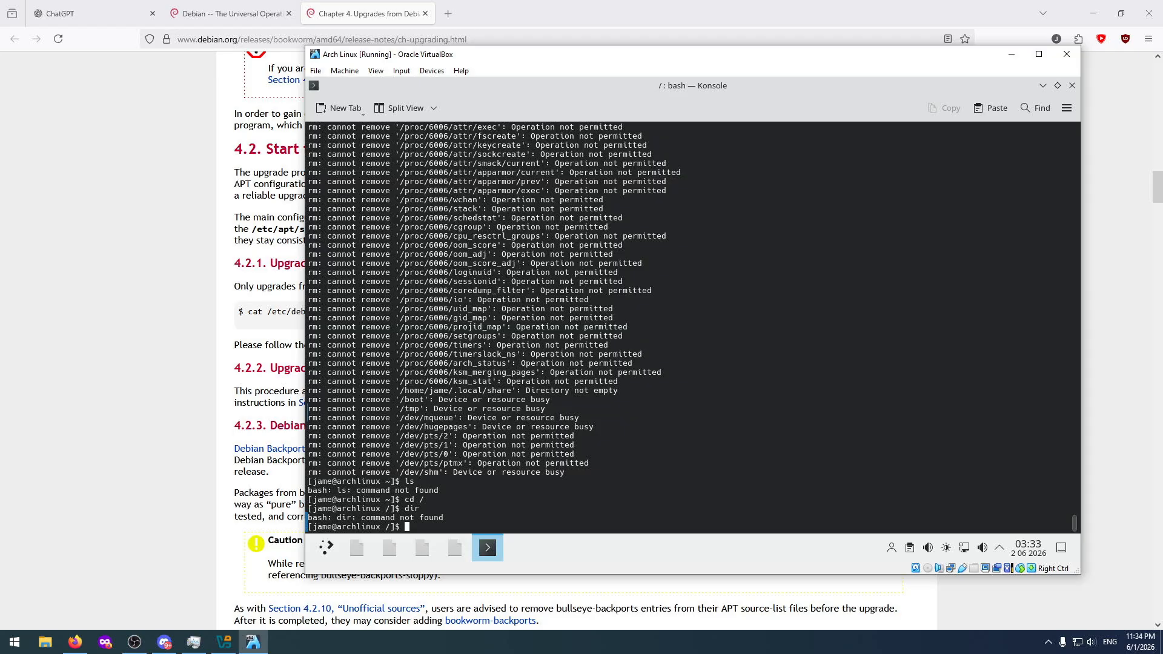
Try to restart the guest system with the reboot command and with the application launcher's Shut Down and Restart options.
type("reboot")
key("Return")
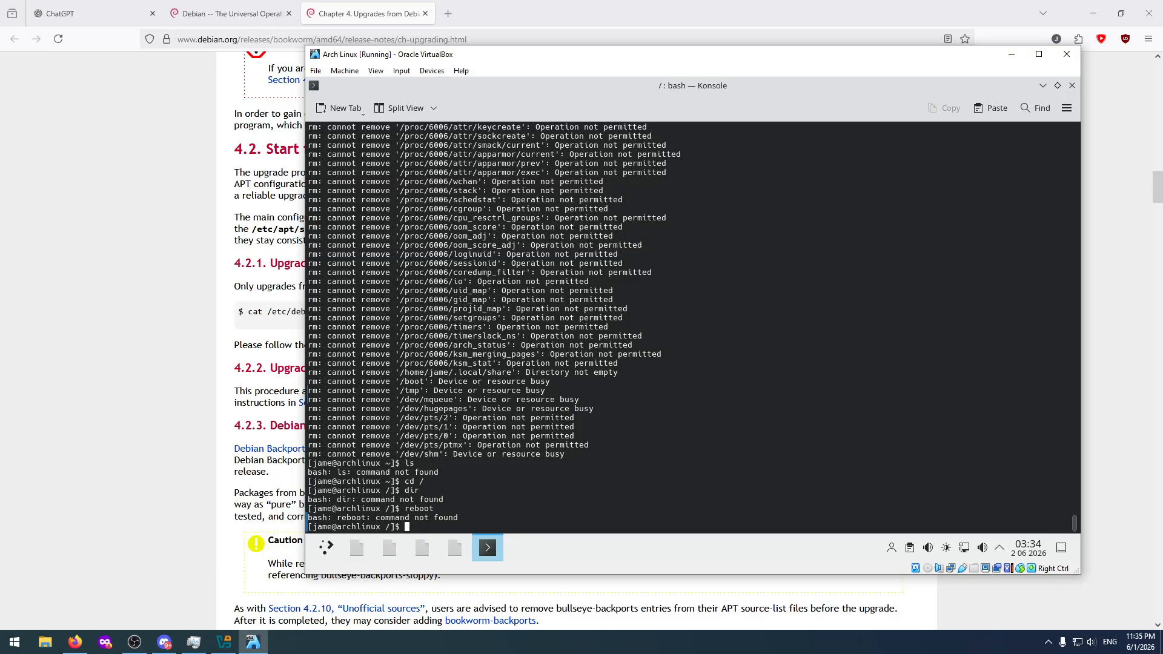
left_click(328, 550)
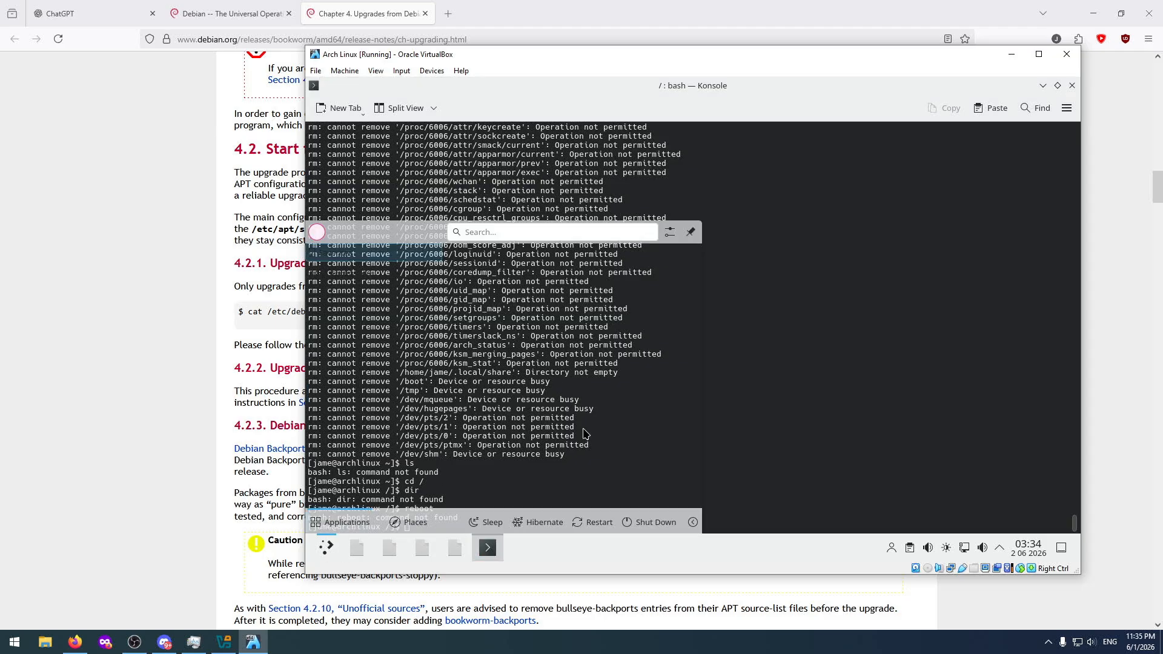
left_click(645, 520)
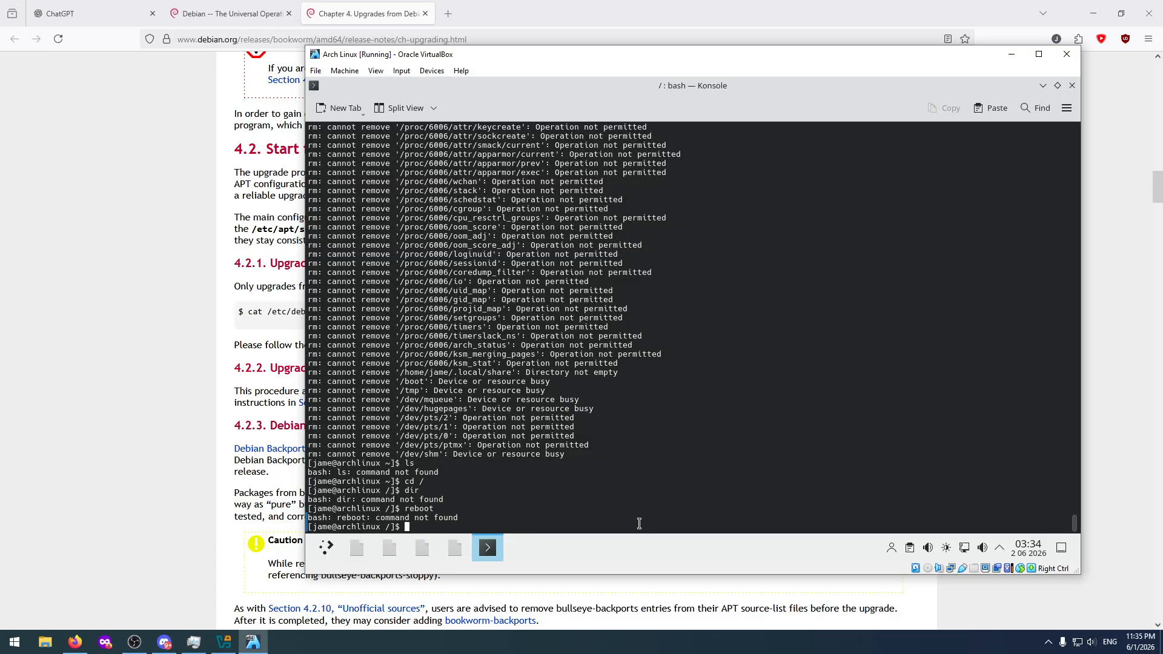
left_click(327, 548)
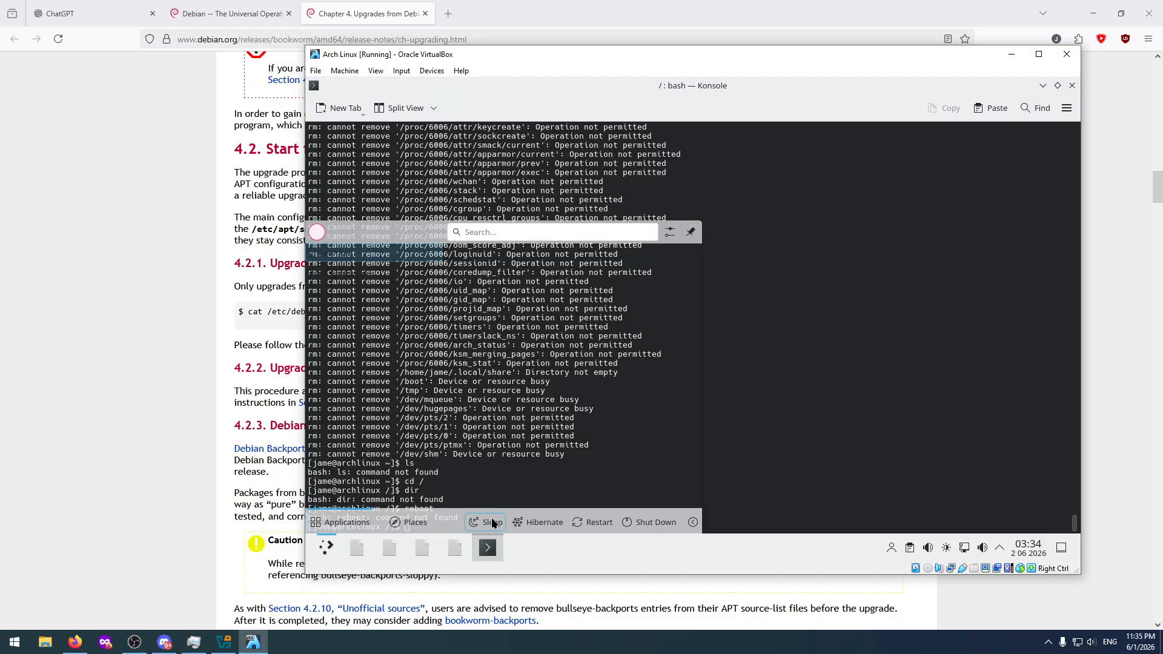
left_click(595, 522)
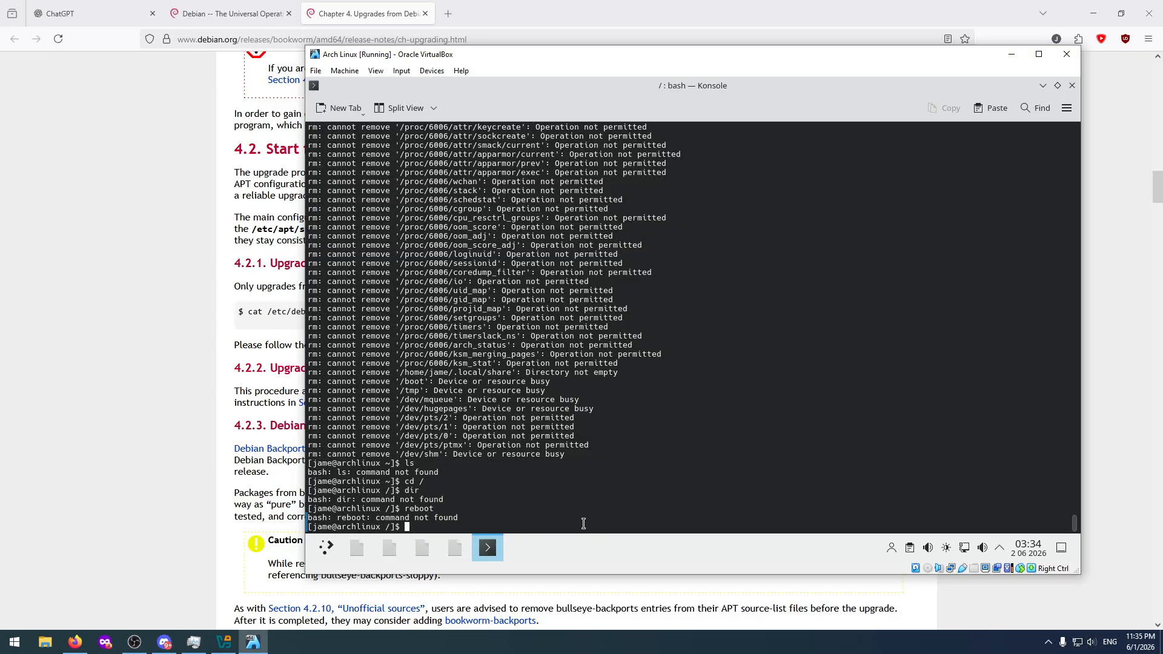
Close the terminal window and try to open the user switcher in the system tray.
left_click(1072, 85)
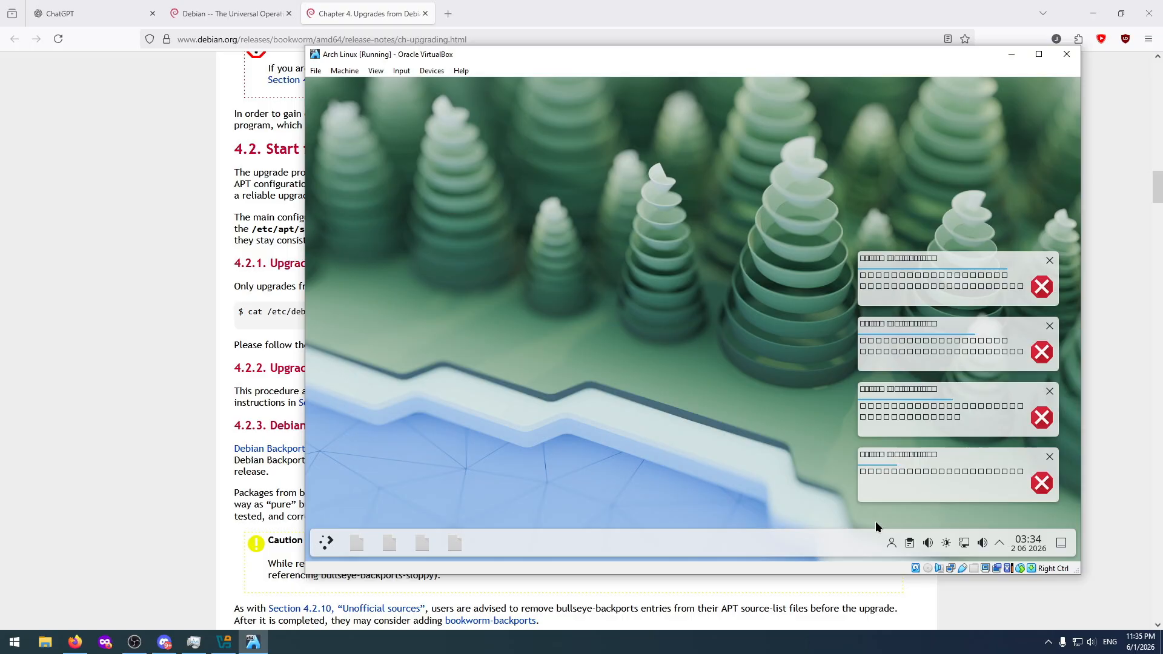
left_click(893, 544)
left_click(894, 543)
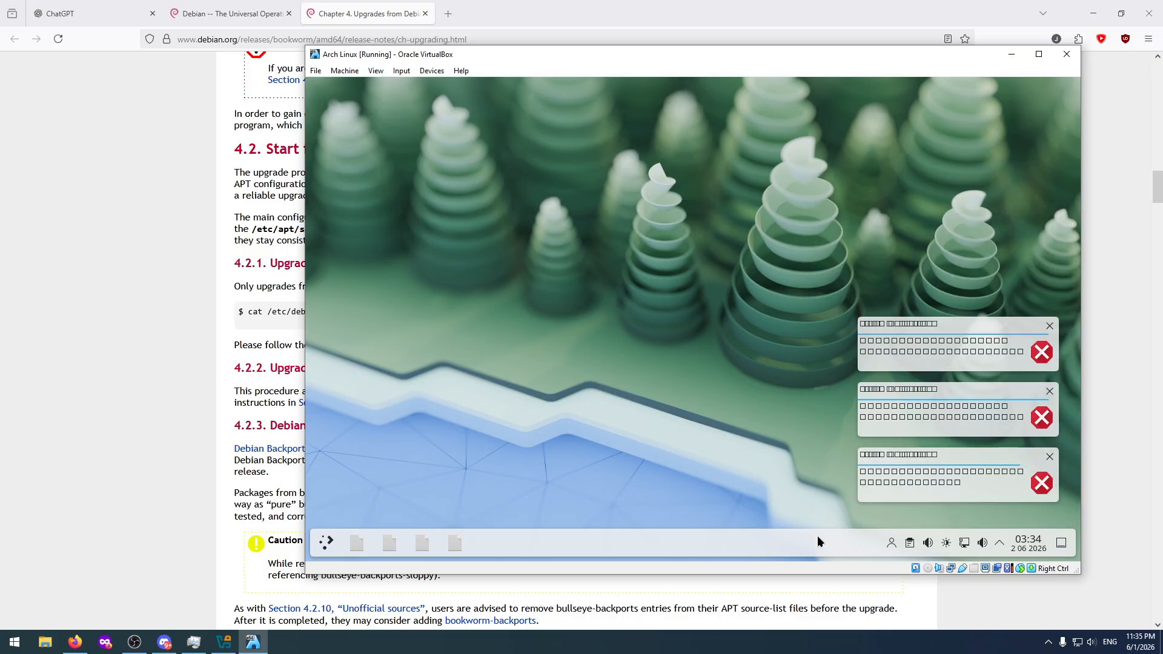
Send Ctrl+Alt+F2 to the guest through VirtualBox's soft keyboard to try switching to a text console, and close the soft keyboard.
left_click(345, 71)
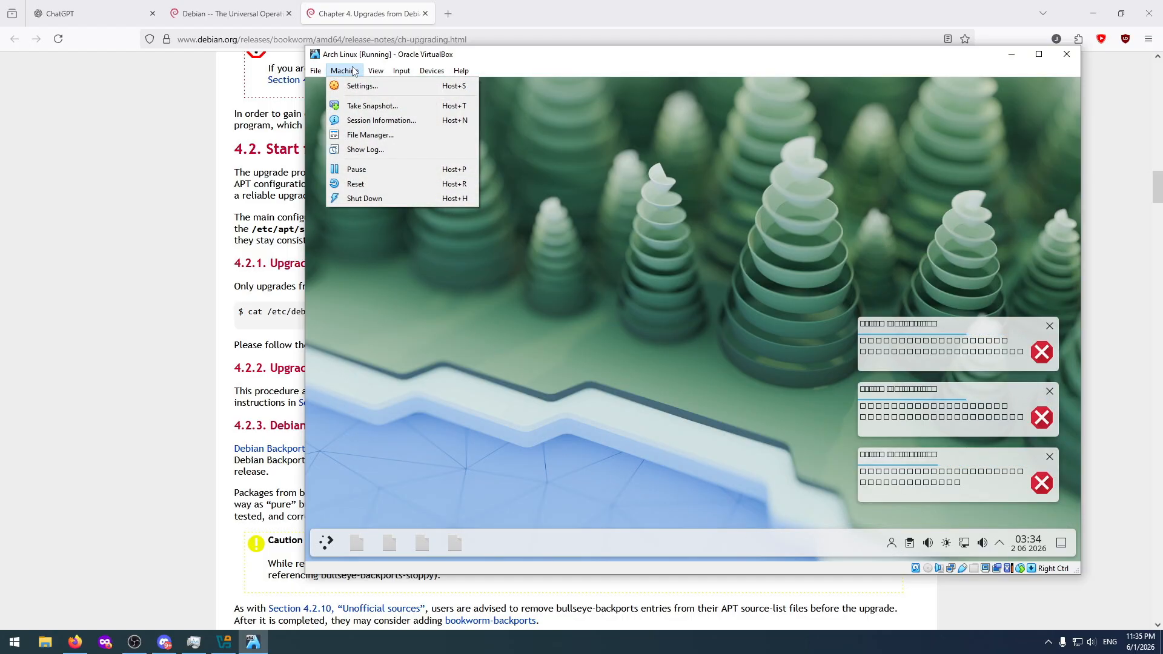
mouse_move(402, 70)
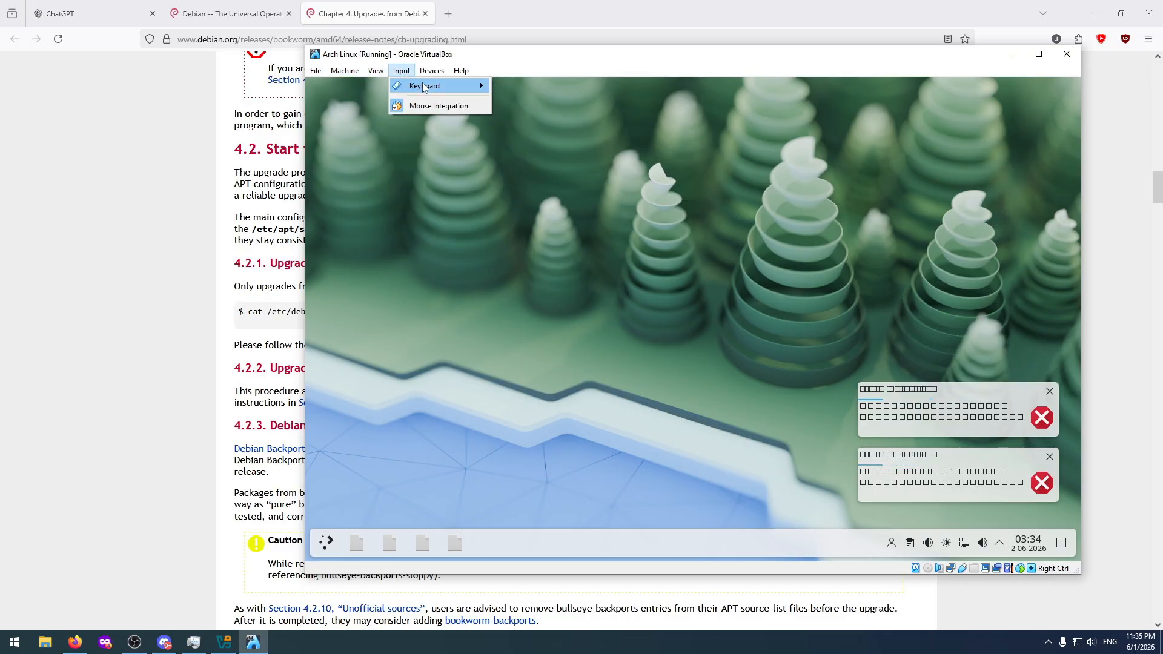
mouse_move(436, 85)
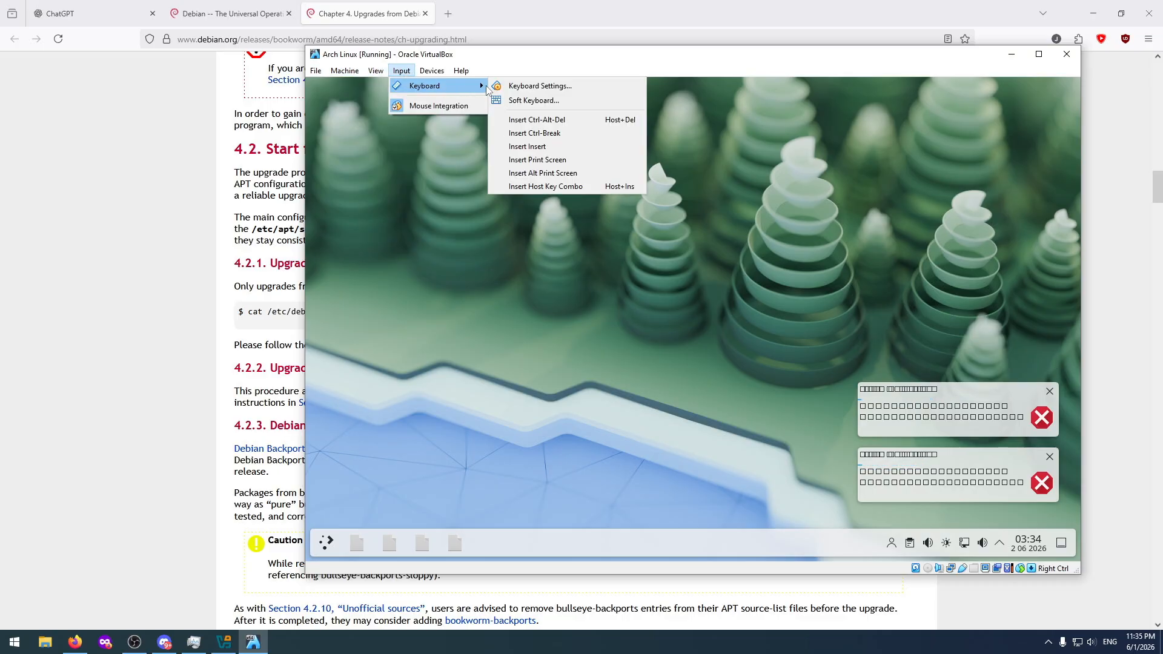
left_click(542, 105)
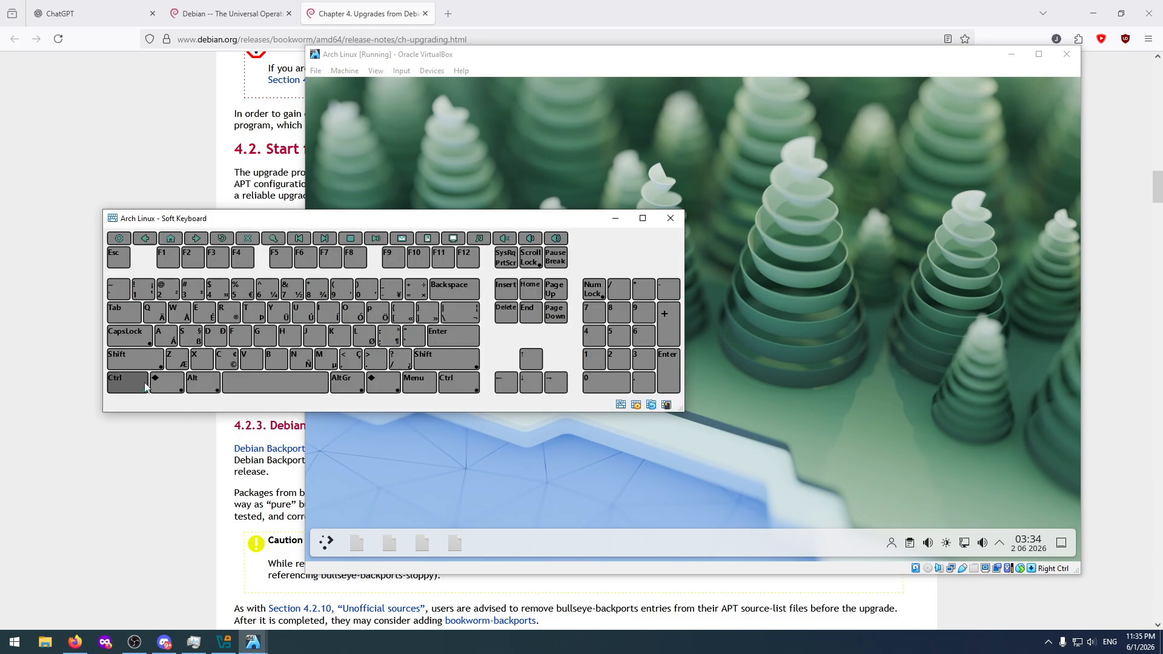
left_click(145, 385)
left_click(200, 383)
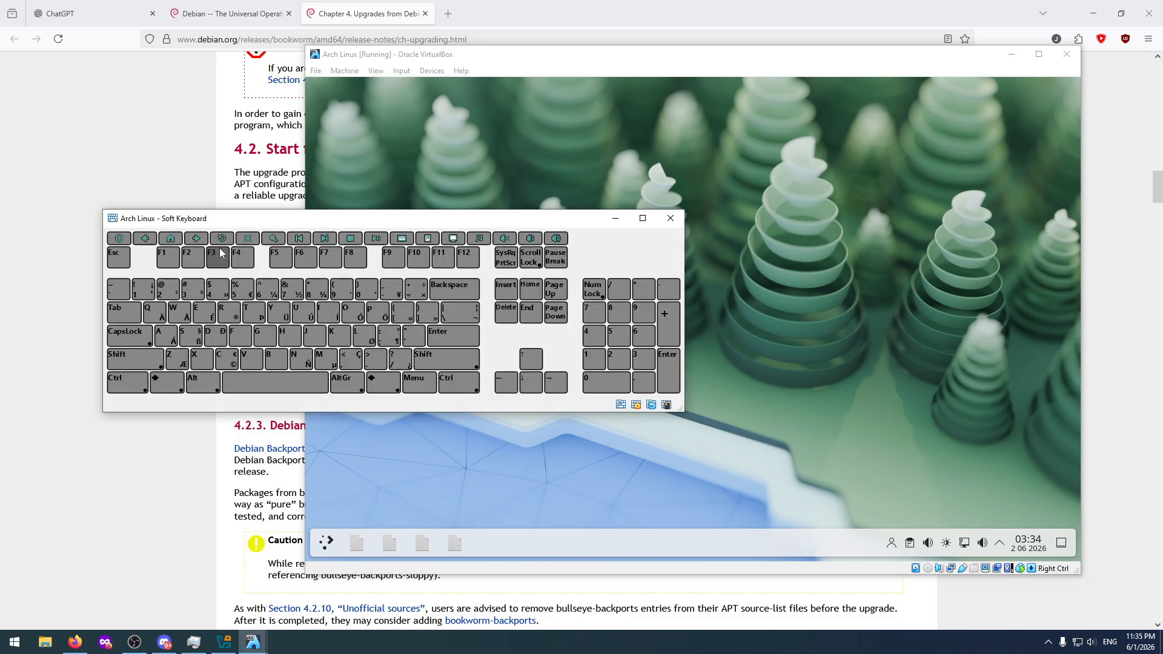
left_click(139, 382)
left_click(200, 382)
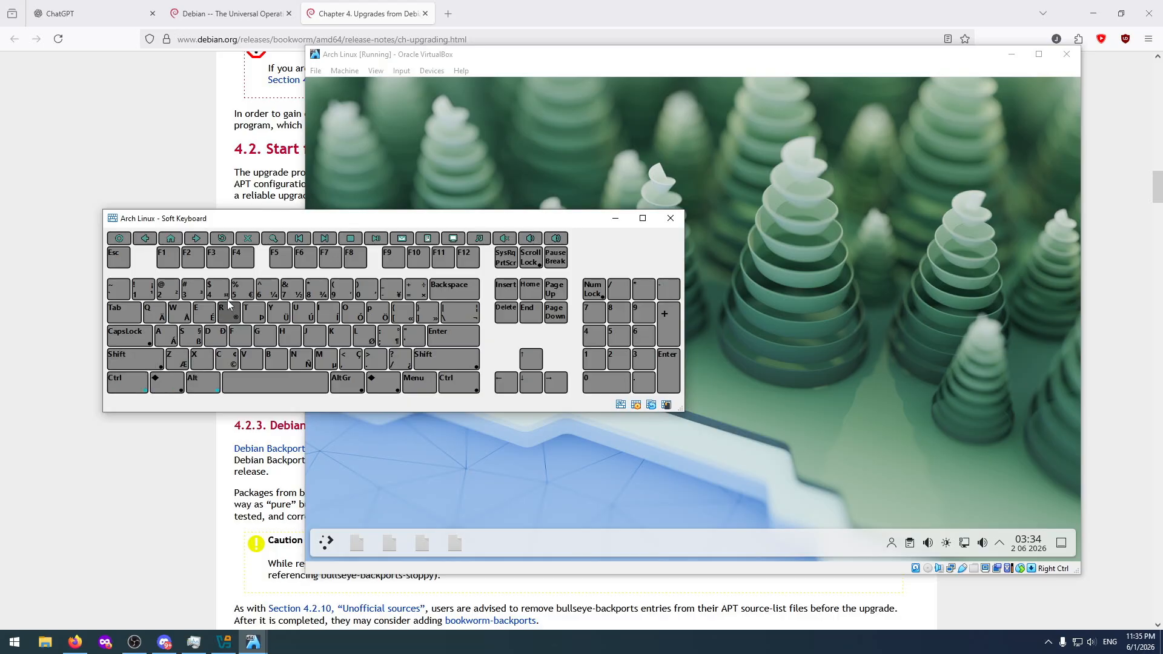
left_click(194, 258)
left_click(669, 219)
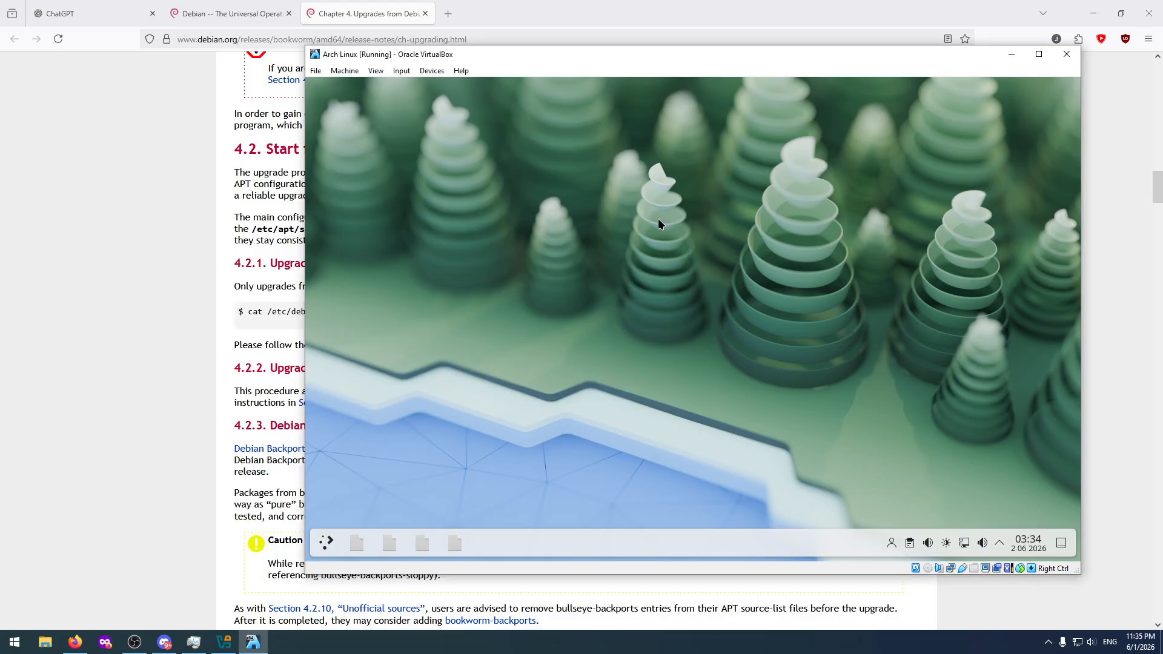
Try to start KRunner from the application launcher, and examine what remains under its places and applications.
left_click(326, 544)
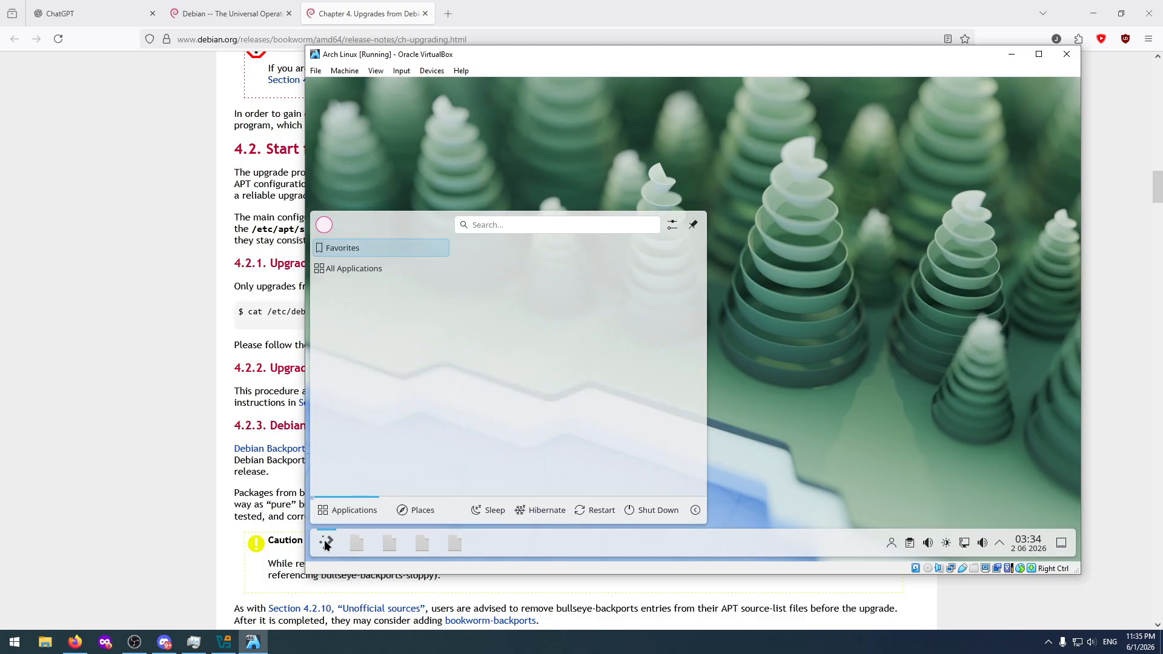
left_click(413, 510)
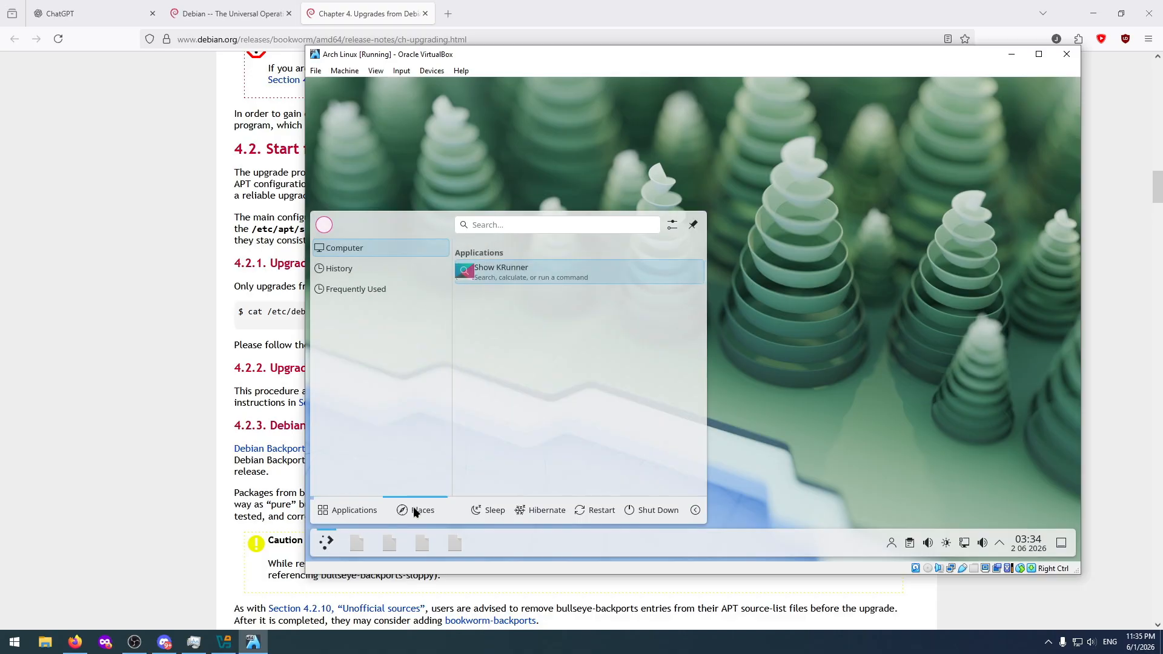
left_click(517, 271)
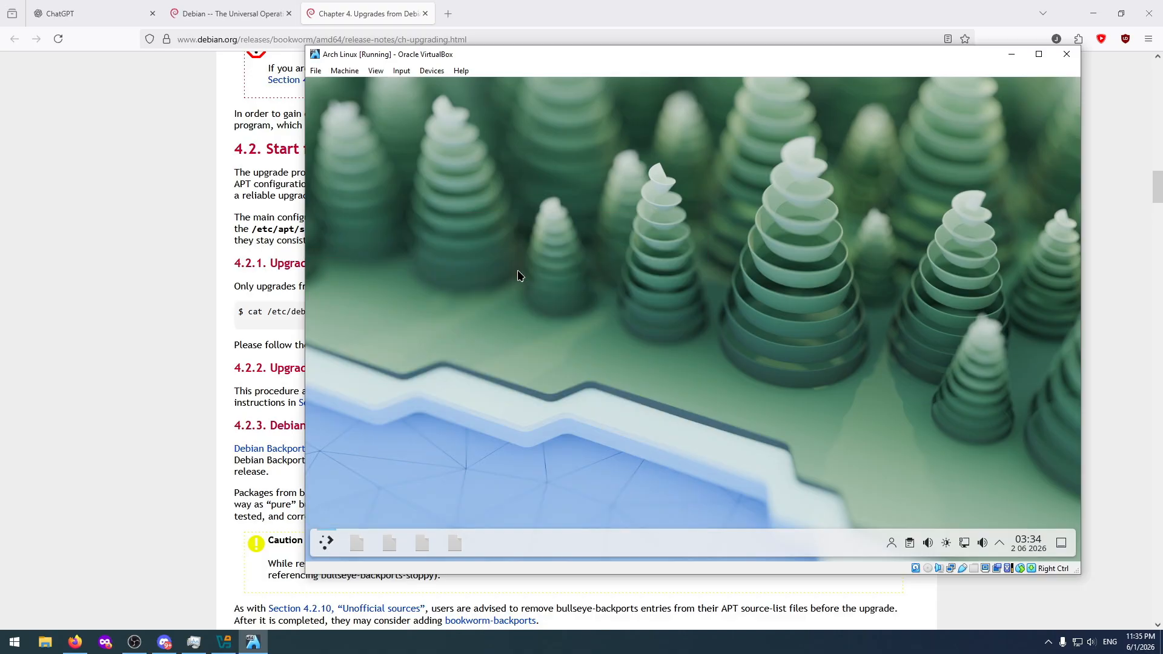
left_click(328, 542)
left_click(430, 514)
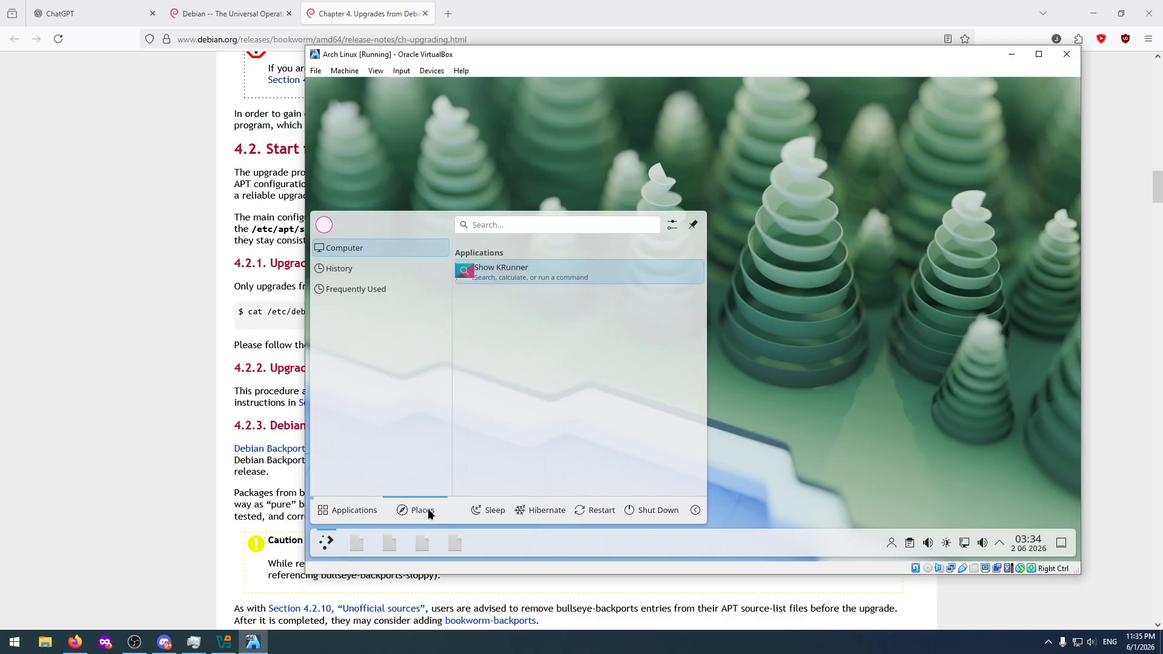
left_click(349, 508)
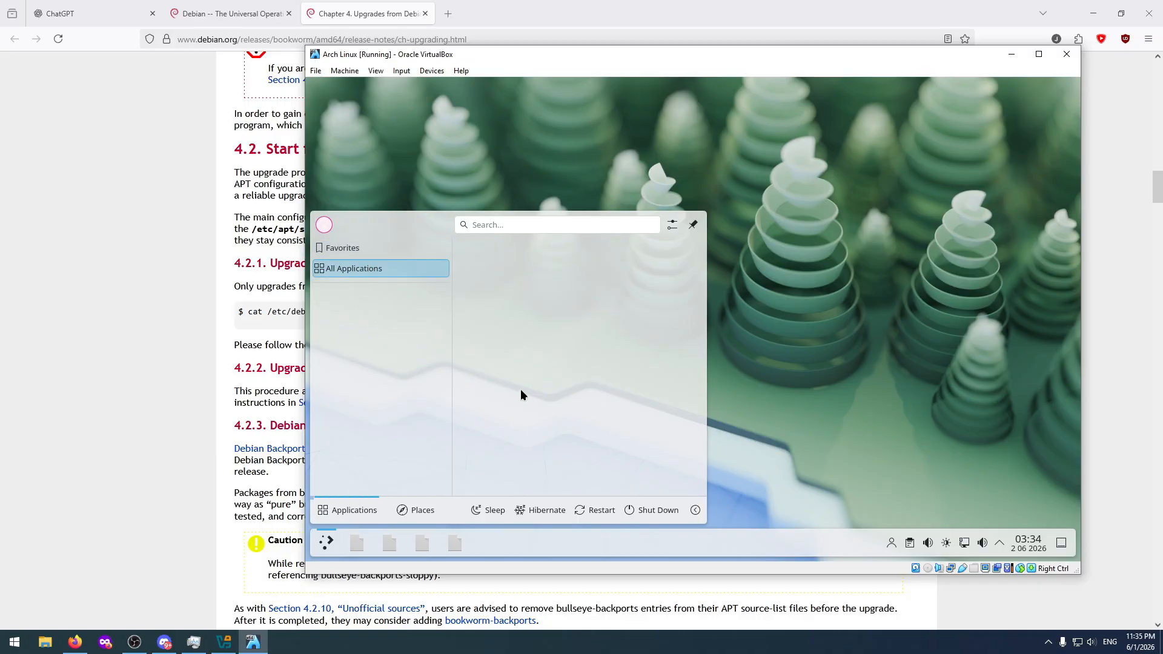
Try once more to restart and shut down the guest from the application launcher.
left_click(593, 509)
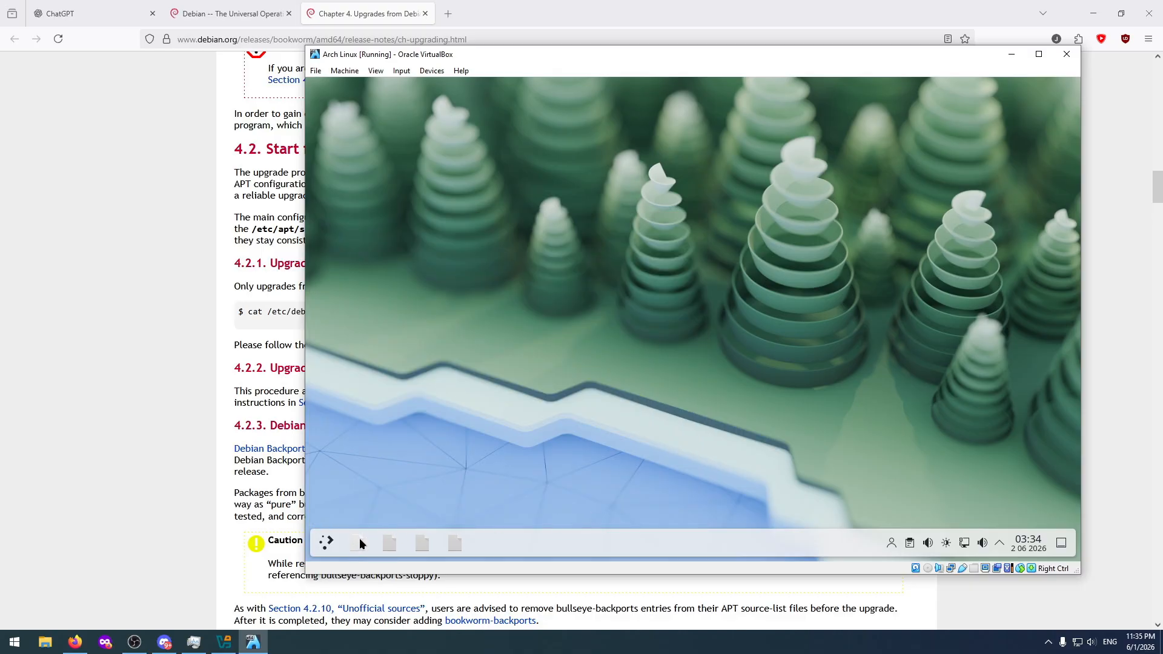
left_click(326, 543)
left_click(632, 512)
Check whether the Desktop and Wallpaper settings still load from the desktop, and close their window.
right_click(478, 172)
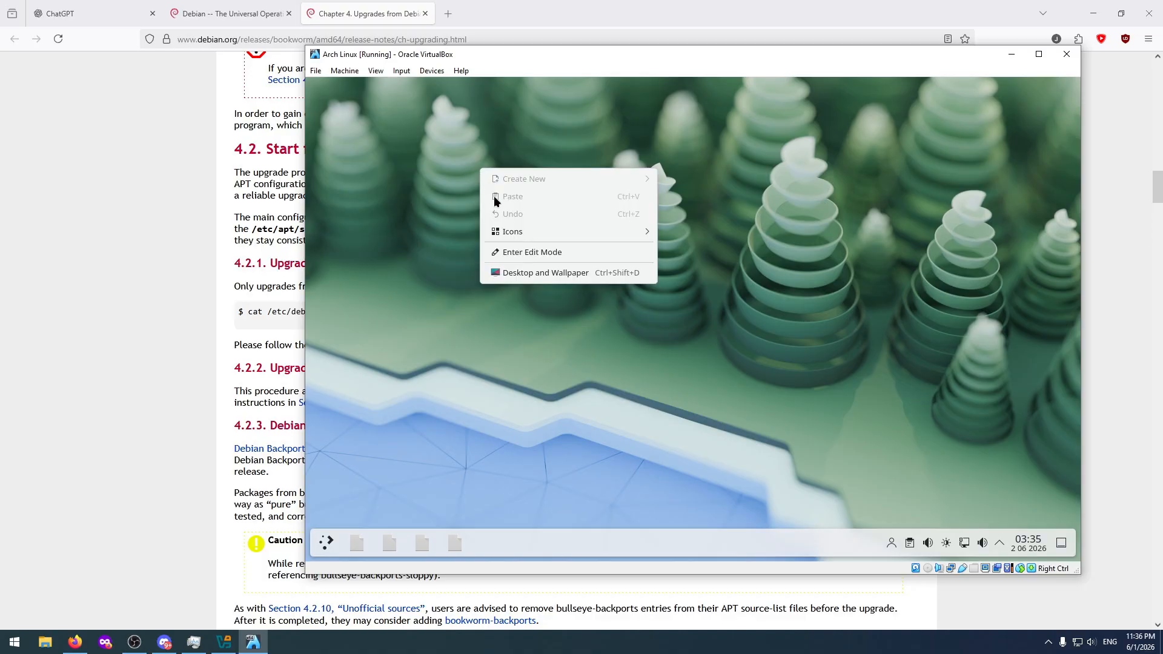
left_click(569, 271)
left_click_drag(684, 151, 657, 155)
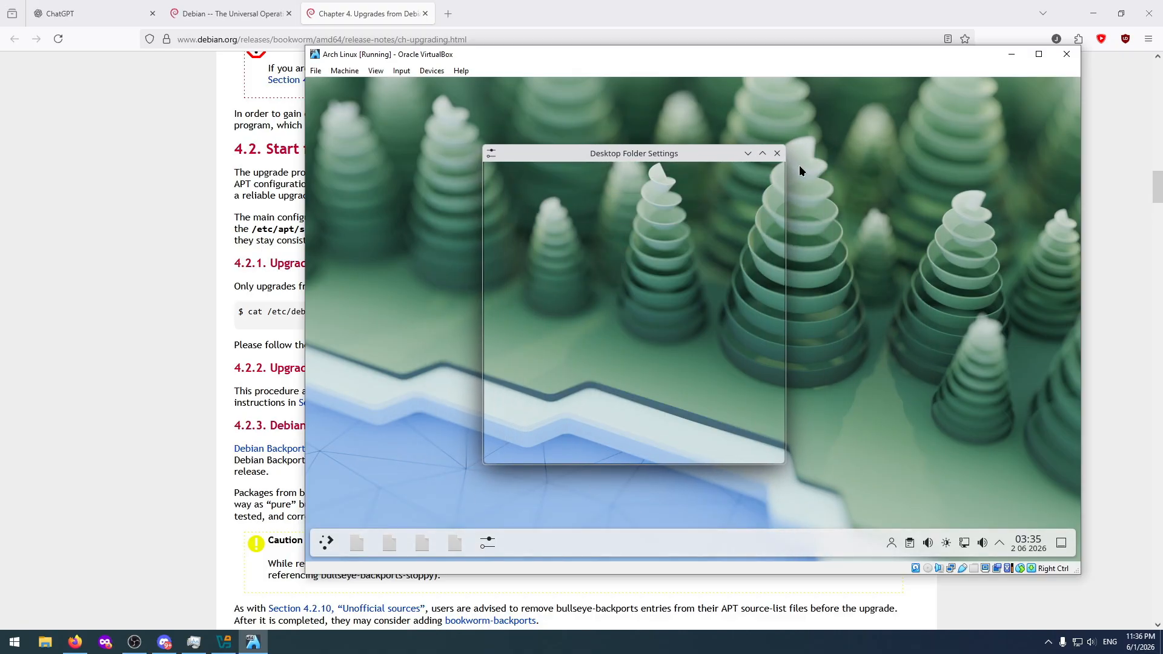
left_click(778, 152)
right_click(486, 126)
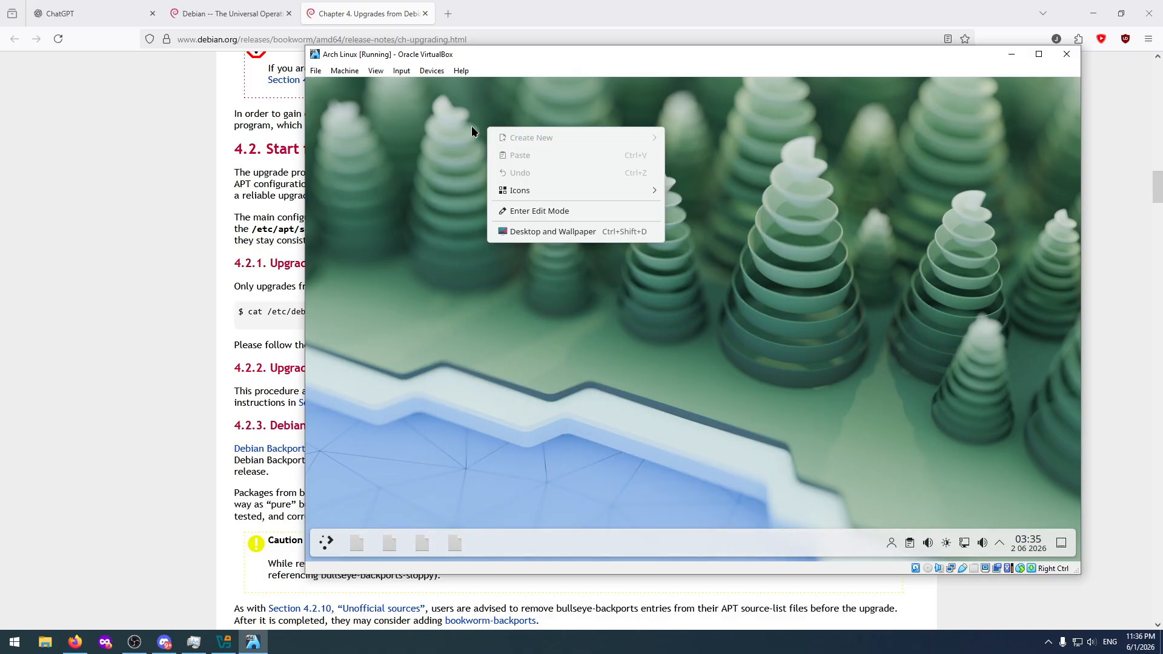
left_click(410, 126)
Insert the ubuntu-20.04.6-desktop-amd64.iso image into the virtual machine's optical drive.
left_click(401, 71)
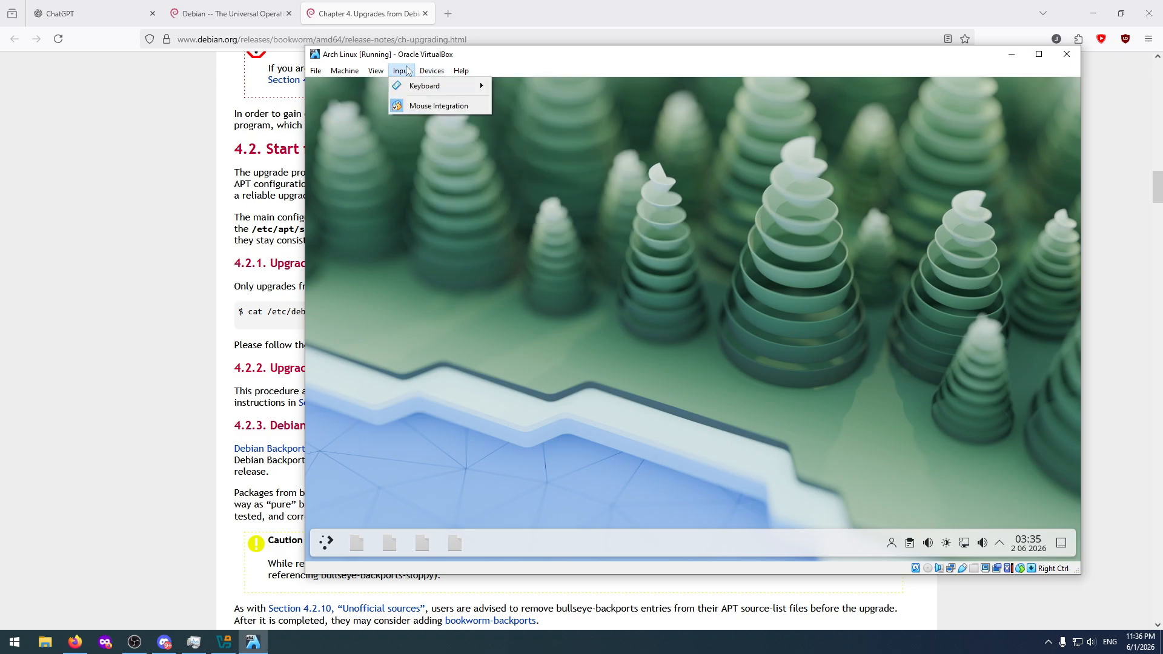
mouse_move(432, 70)
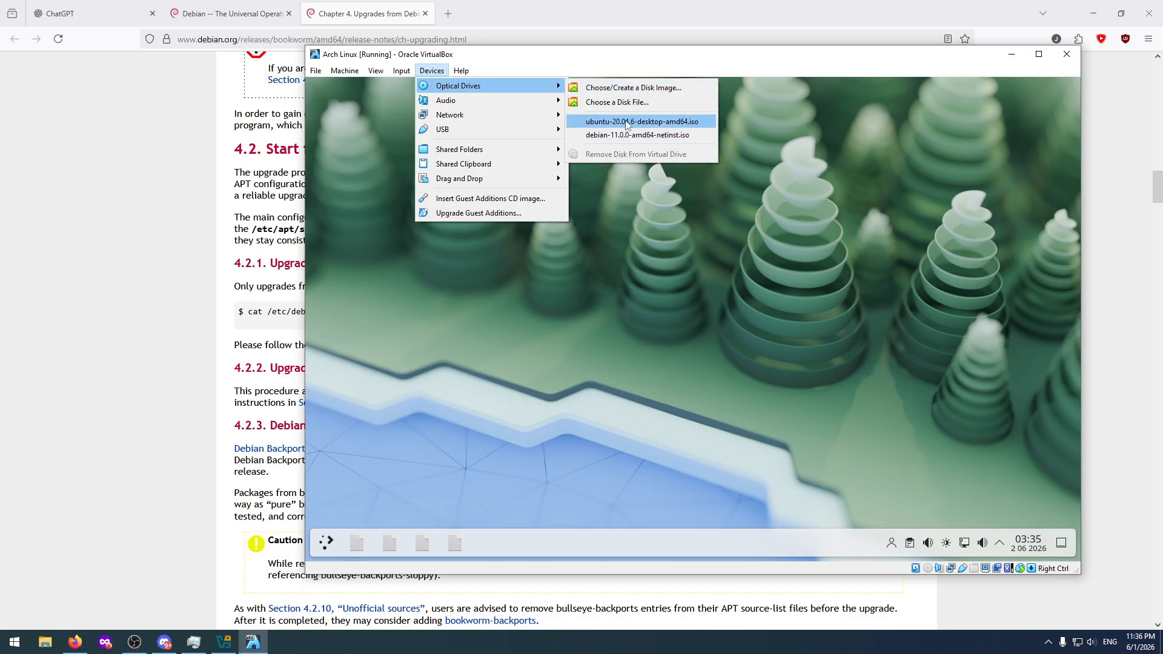
left_click(627, 122)
Reset the Arch Linux virtual machine, confirm the reset, and boot the Ubuntu entry from the GRUB list.
left_click(434, 72)
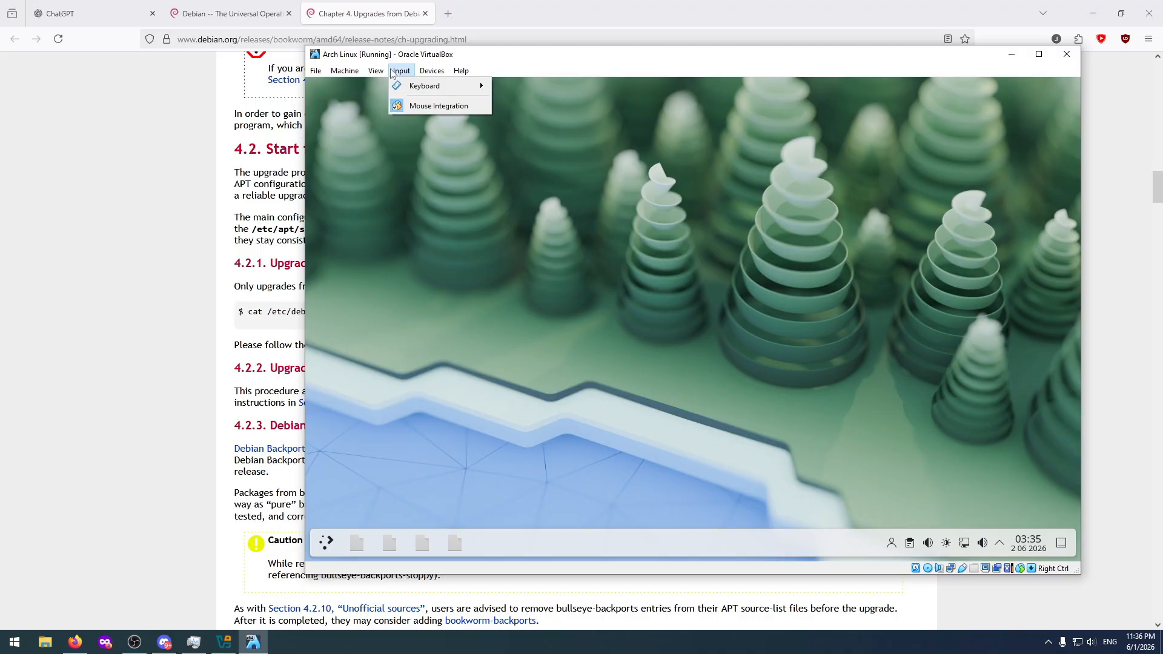
left_click(362, 181)
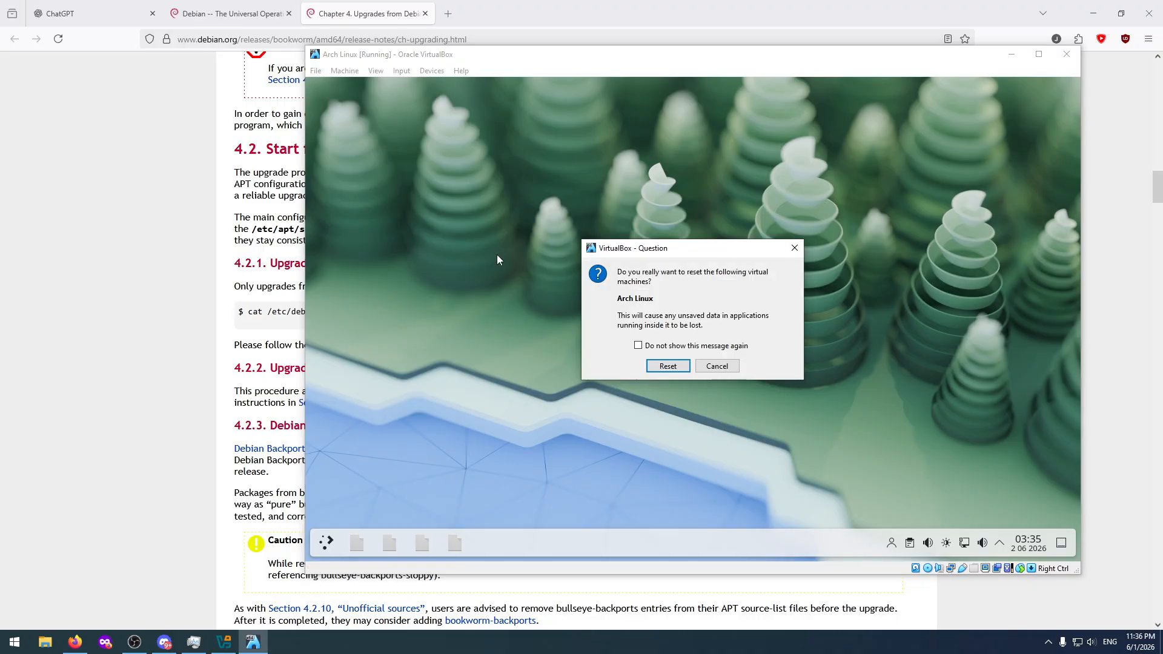
left_click(654, 364)
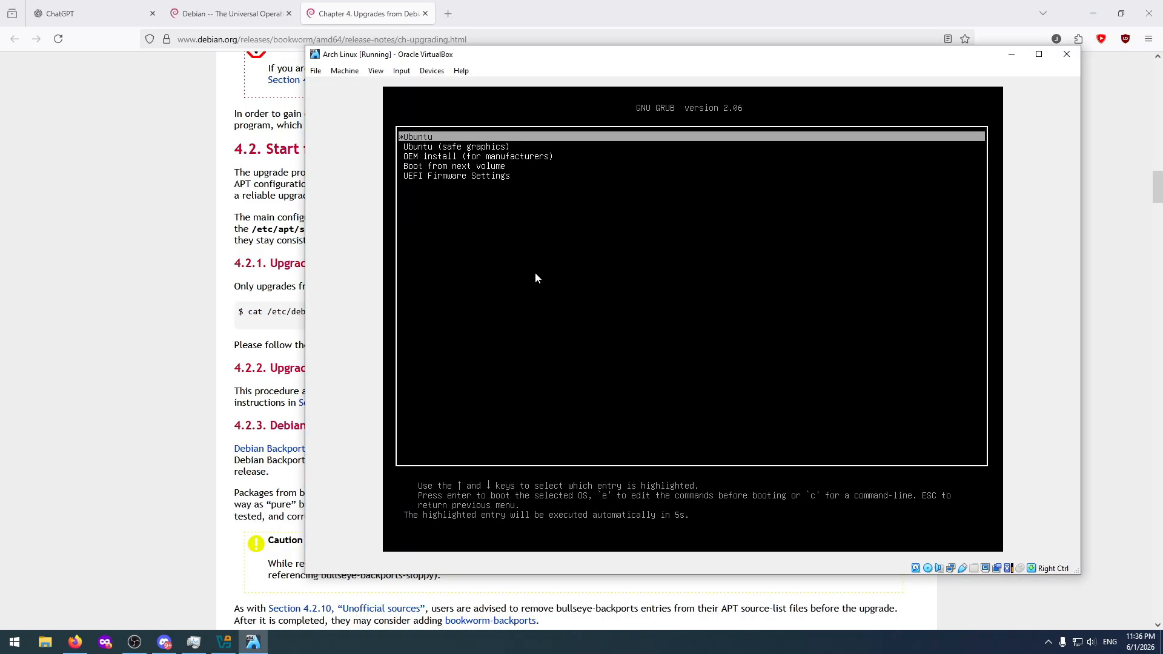
key("Return")
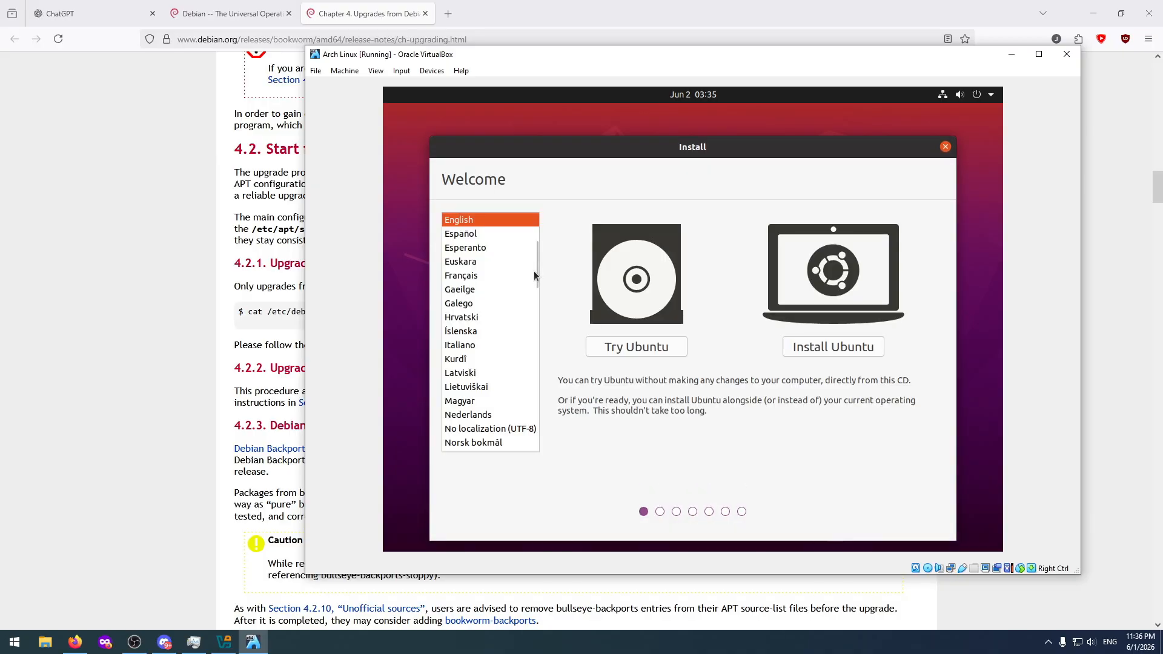
Start the Ubuntu live session without installing, and open the file manager.
left_click(631, 346)
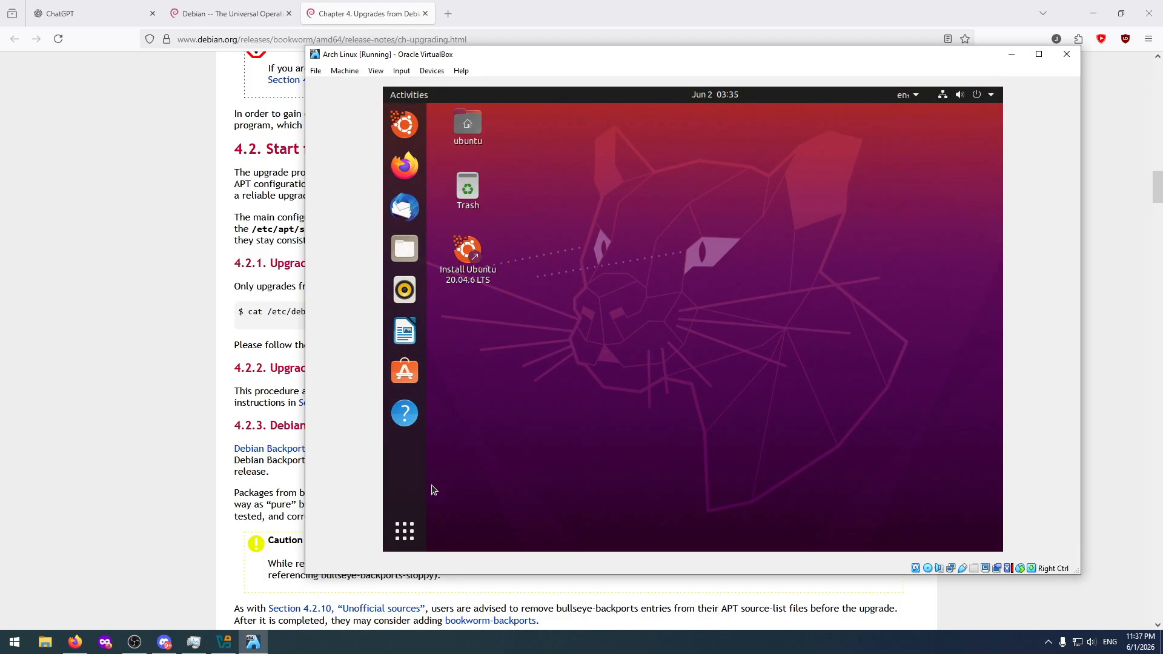
left_click(405, 531)
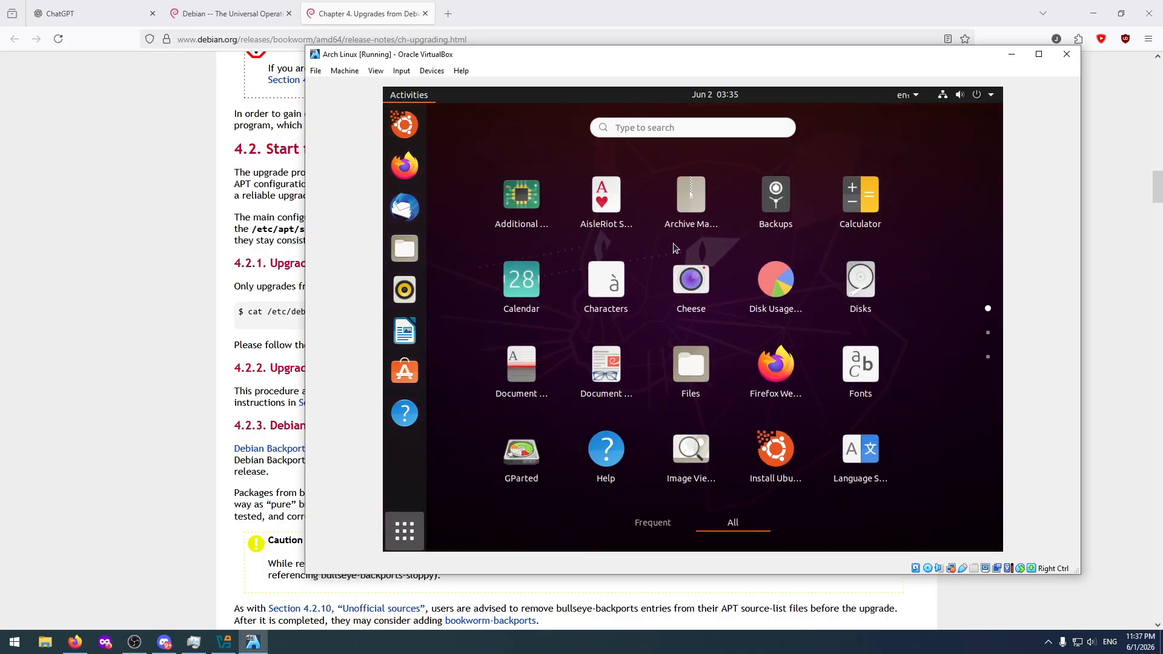
left_click(696, 371)
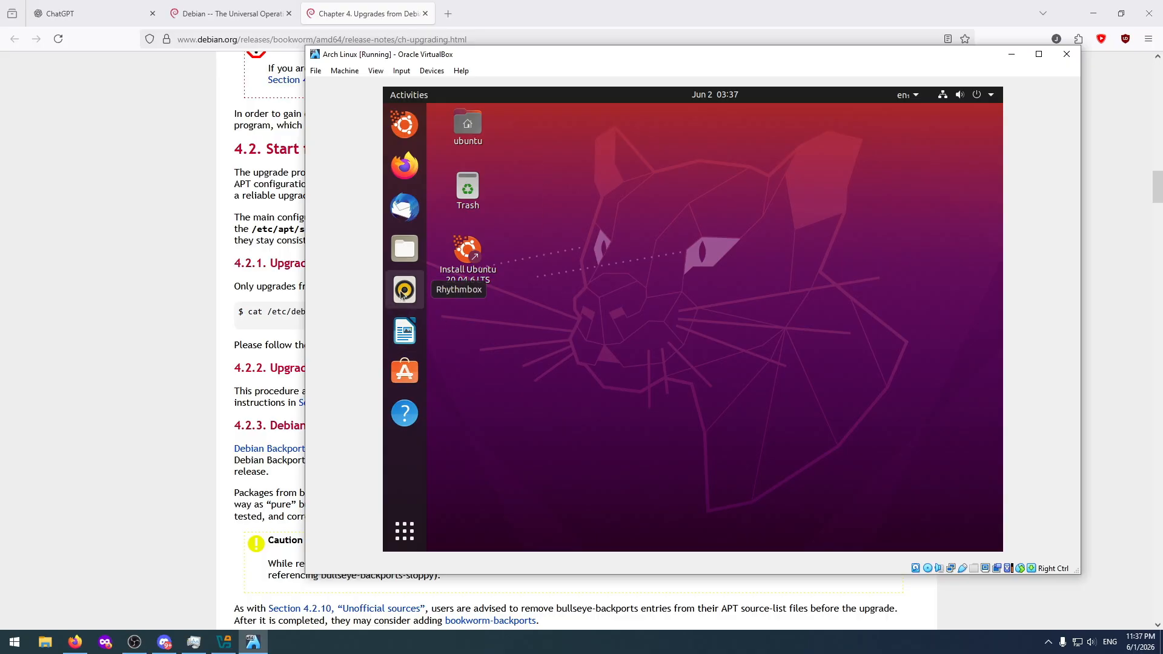
left_click(400, 249)
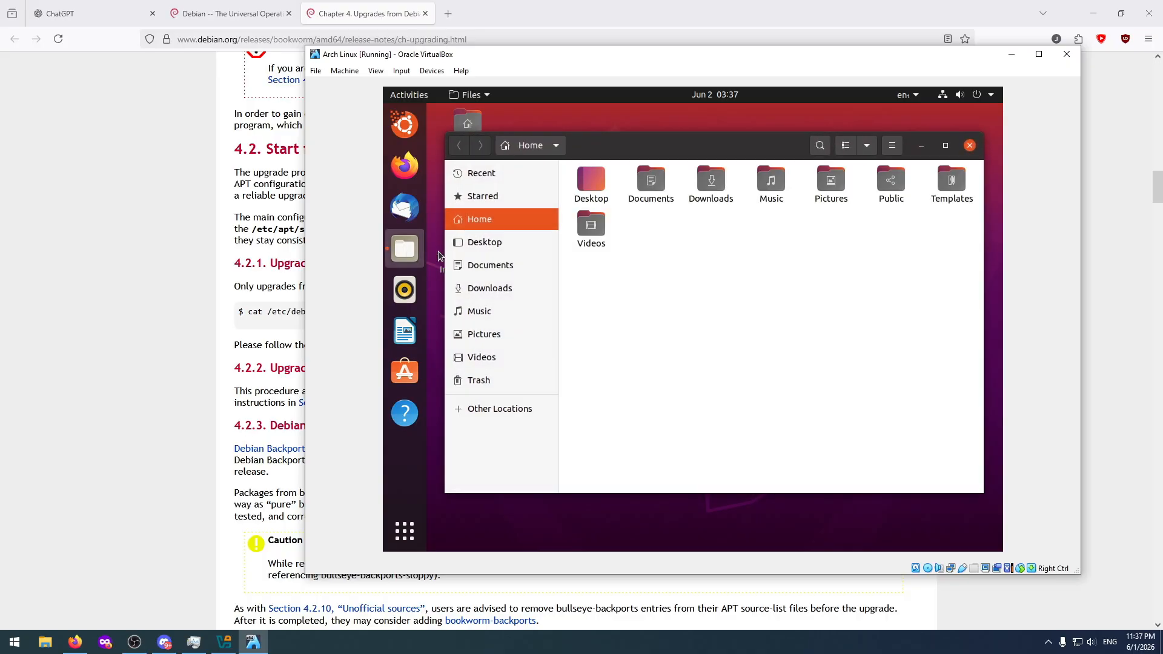
Mount and view the 1.1 GB volume, followed by the 81 GB volume, from the computer's other locations.
left_click(490, 407)
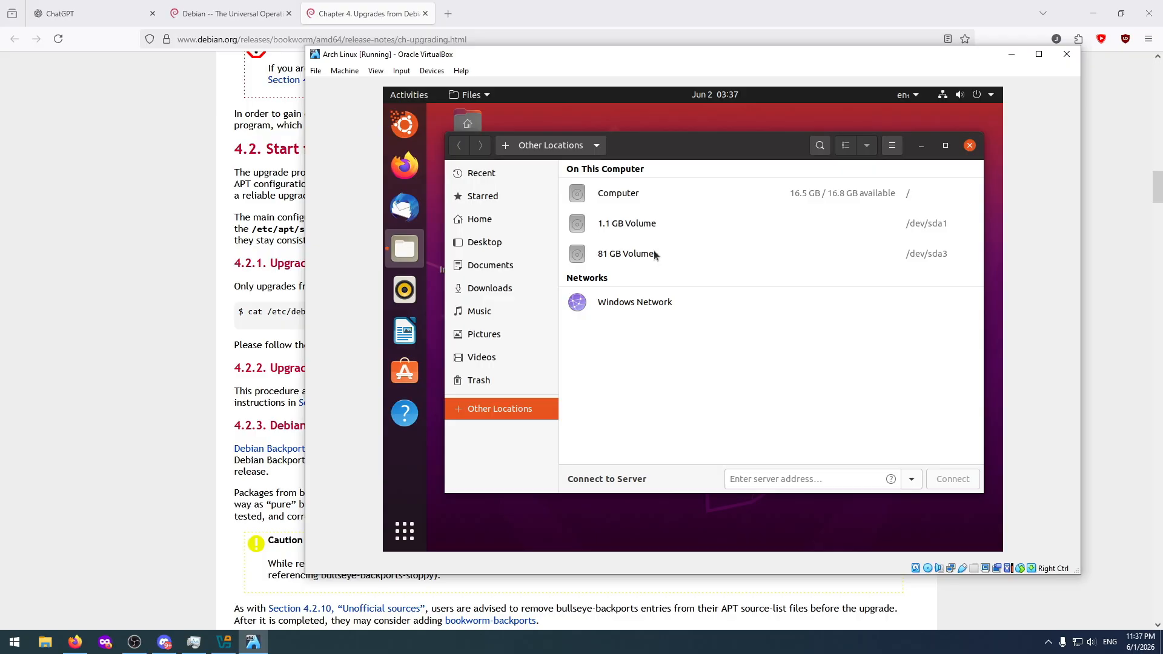
left_click(645, 221)
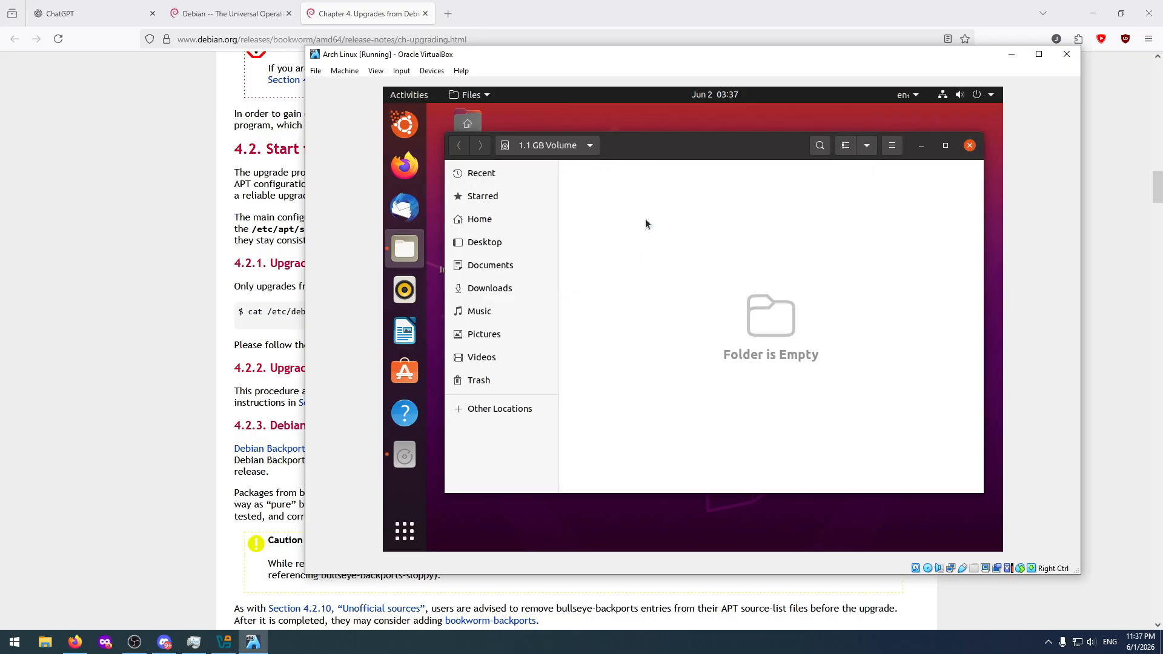
left_click(508, 409)
left_click(623, 255)
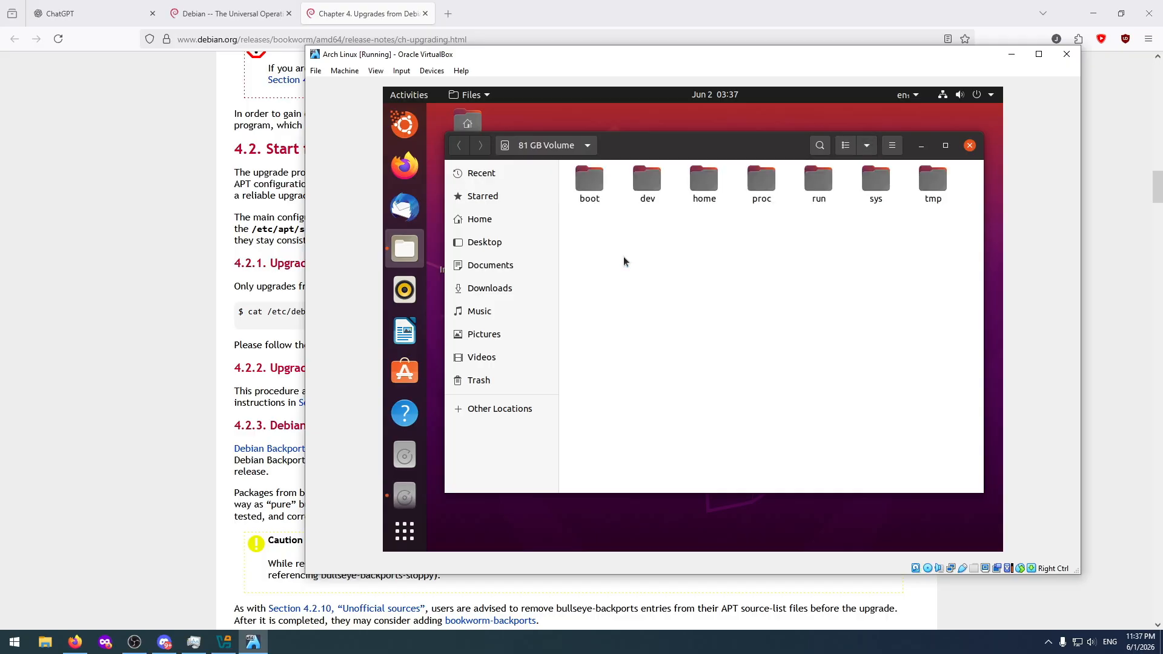
Check the contents of the boot, dev and home folders on the 81 GB volume, including the user folder inside home.
double_click(600, 200)
key("alt+Left")
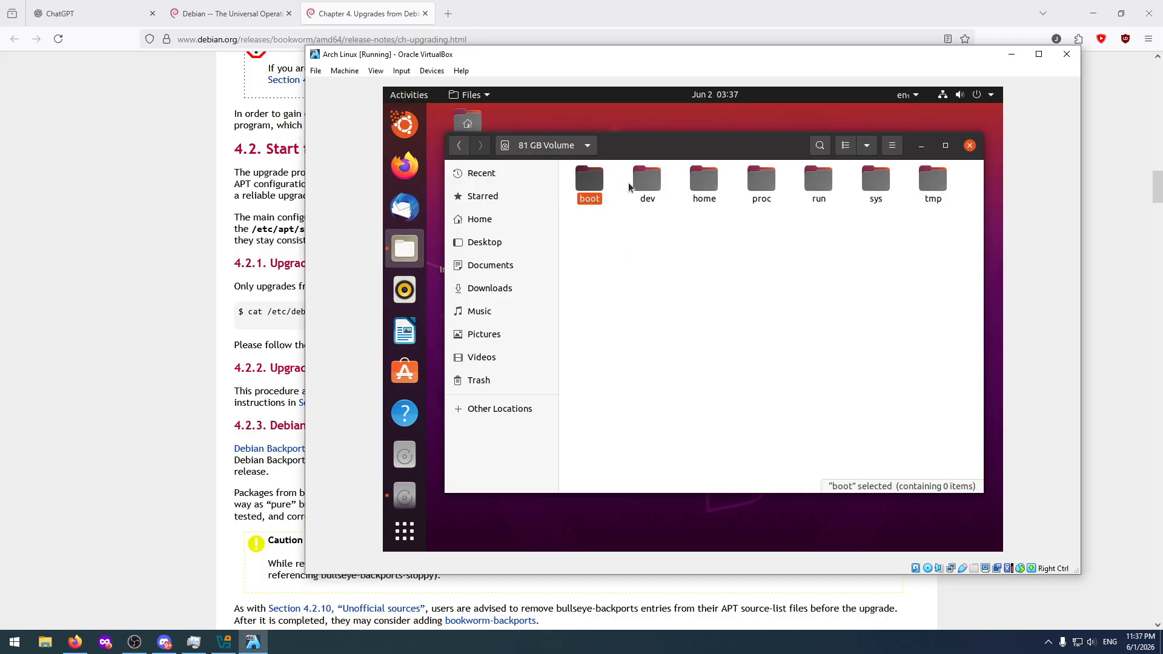
double_click(644, 182)
key("alt+Left")
left_click(695, 185)
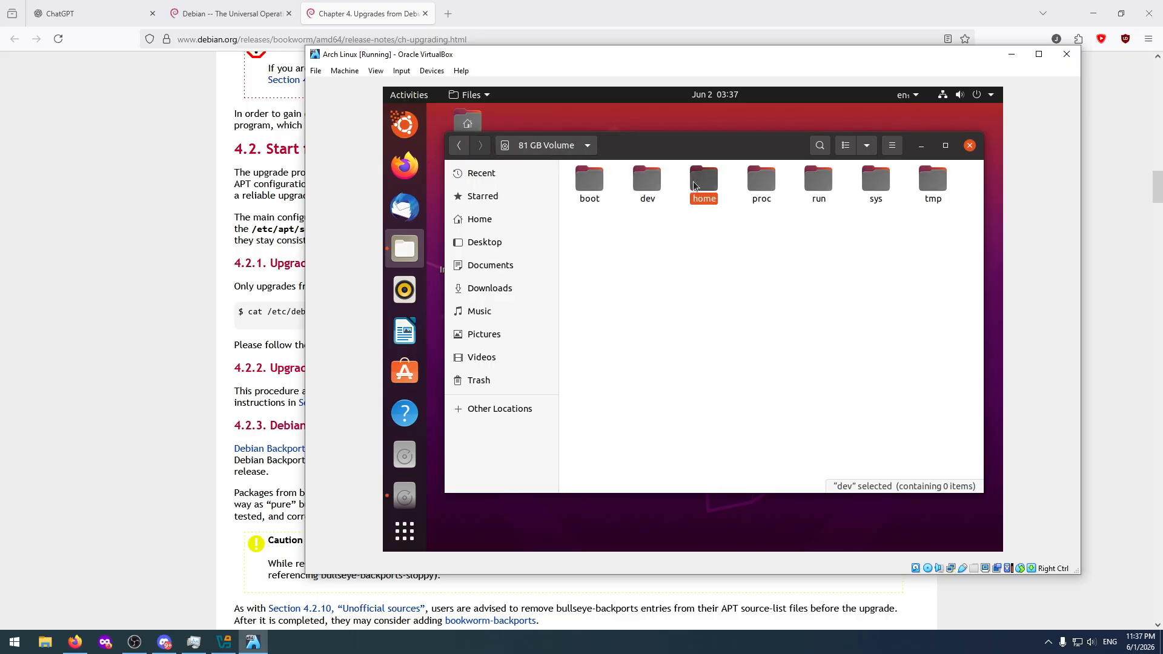
double_click(694, 183)
double_click(606, 177)
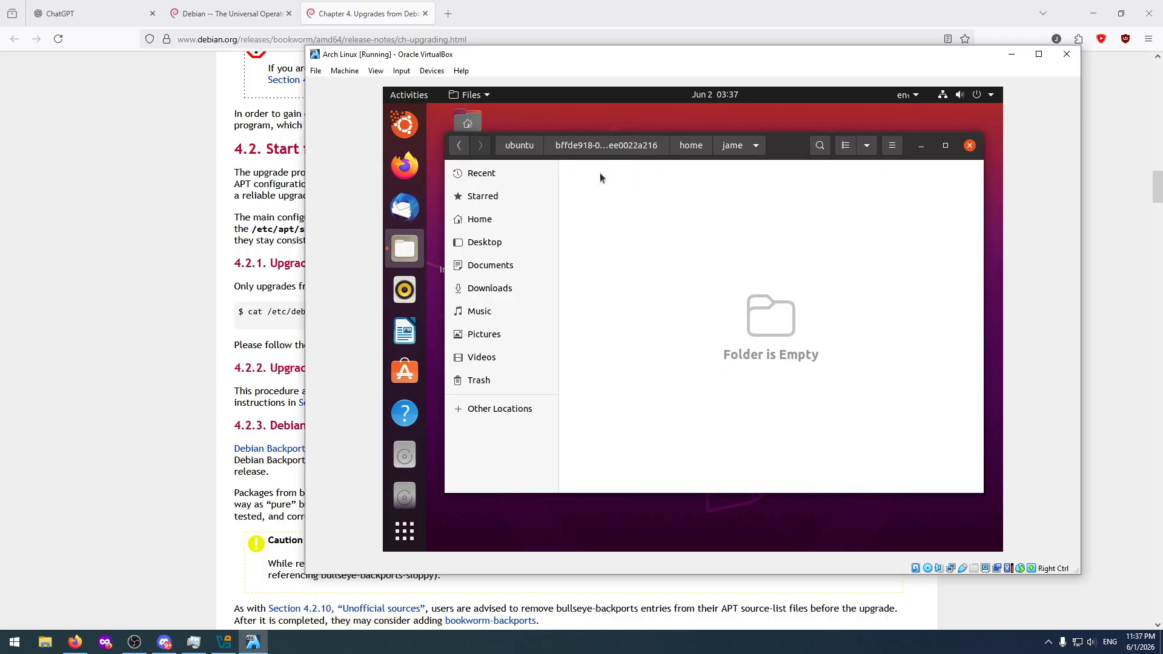
Browse up to the live system's media folder and return to the root of the 81 GB volume.
left_click(514, 146)
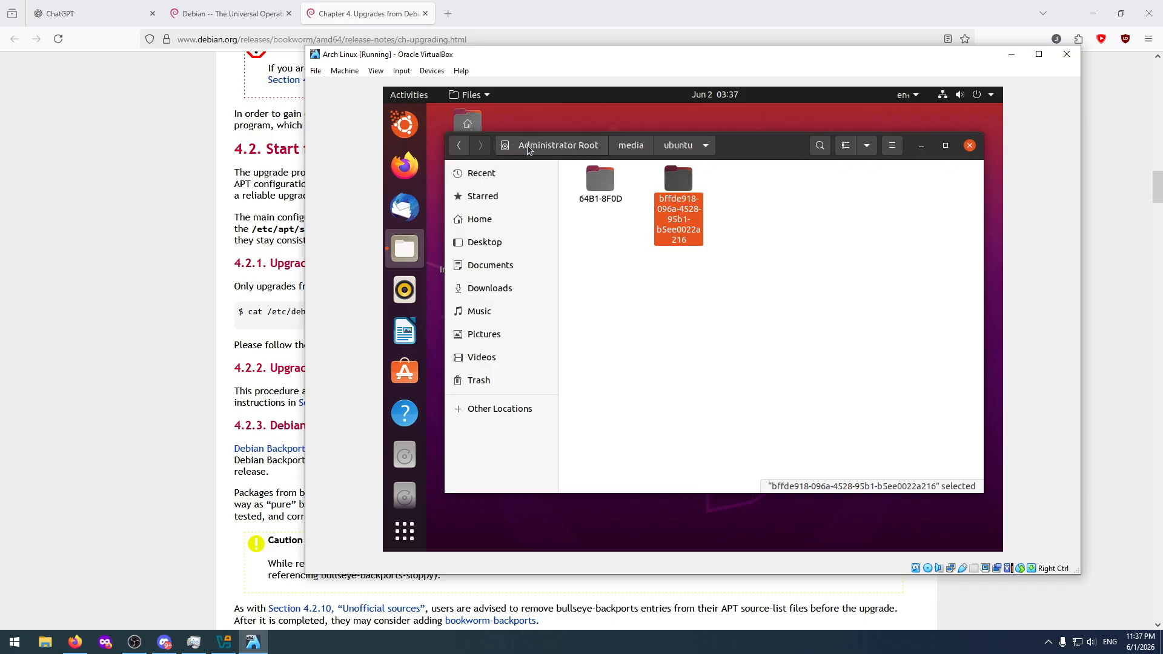
left_click(633, 148)
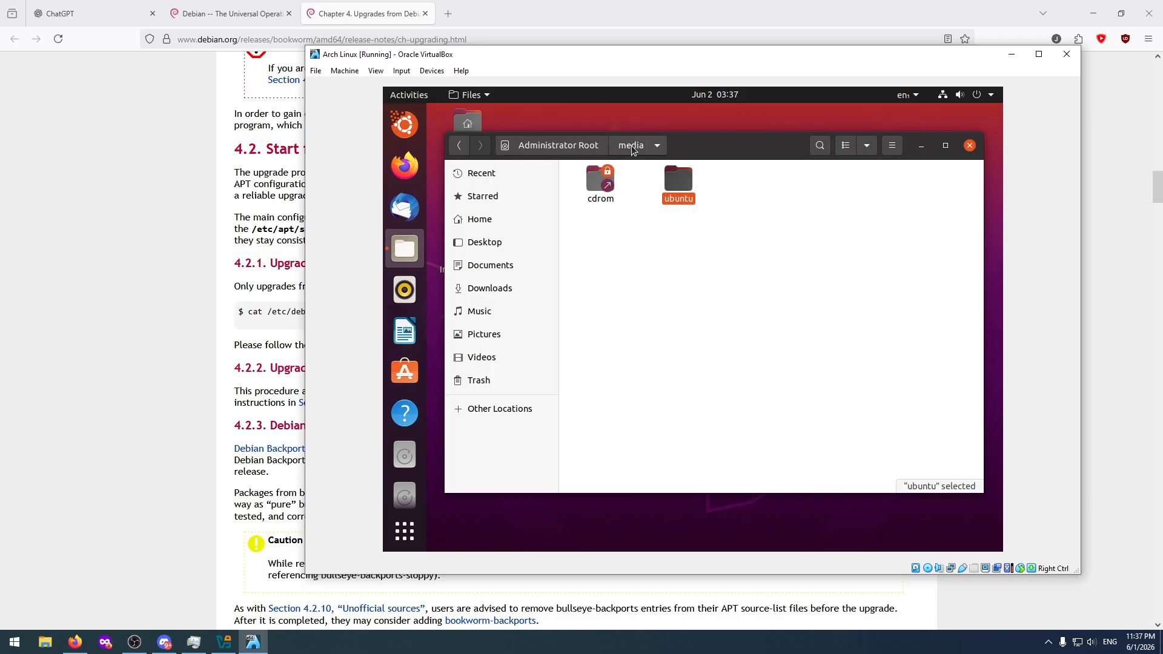
left_click(518, 410)
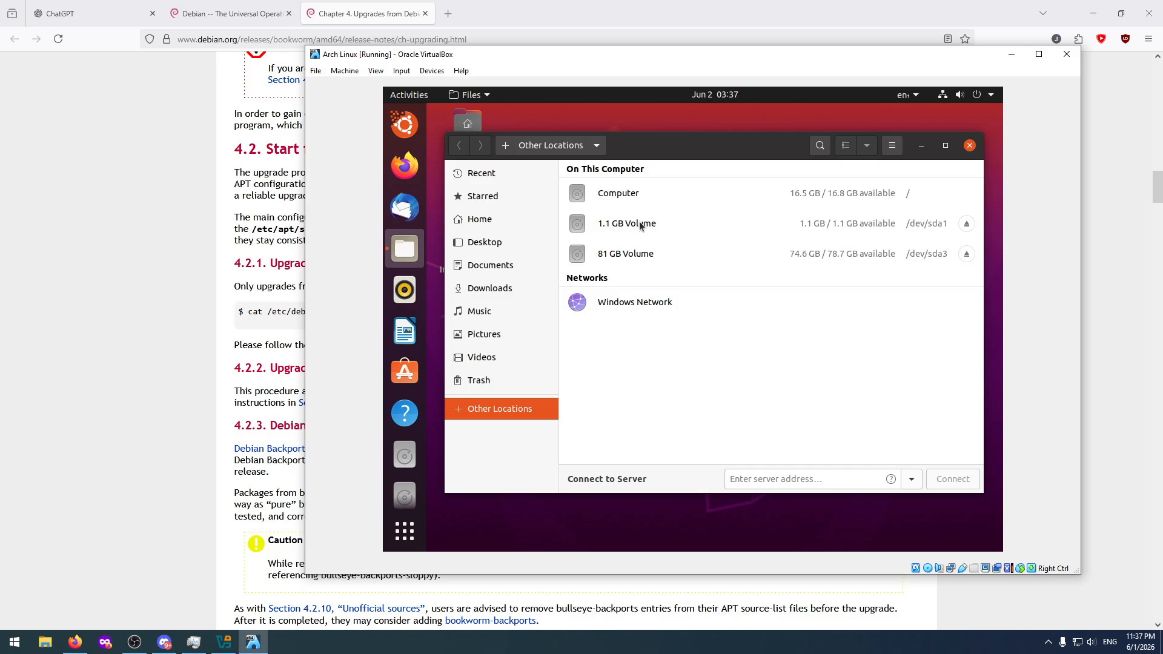
left_click(627, 253)
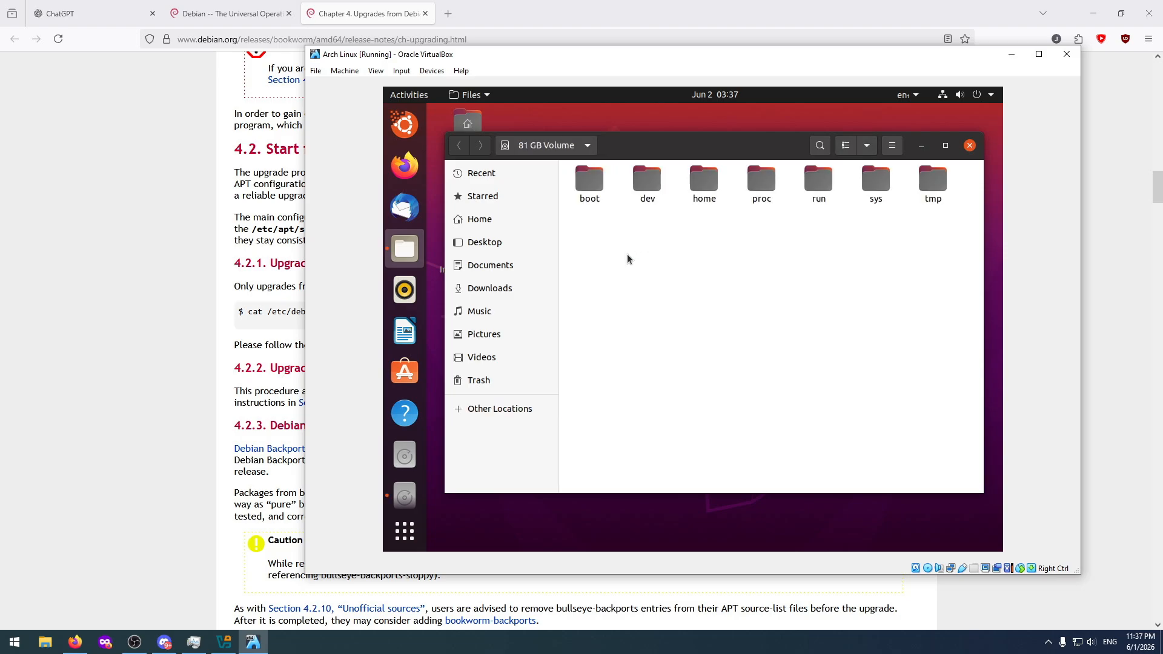
Check the contents of the proc, run, sys and tmp folders on the 81 GB volume, and close the file manager.
double_click(762, 178)
left_click(564, 146)
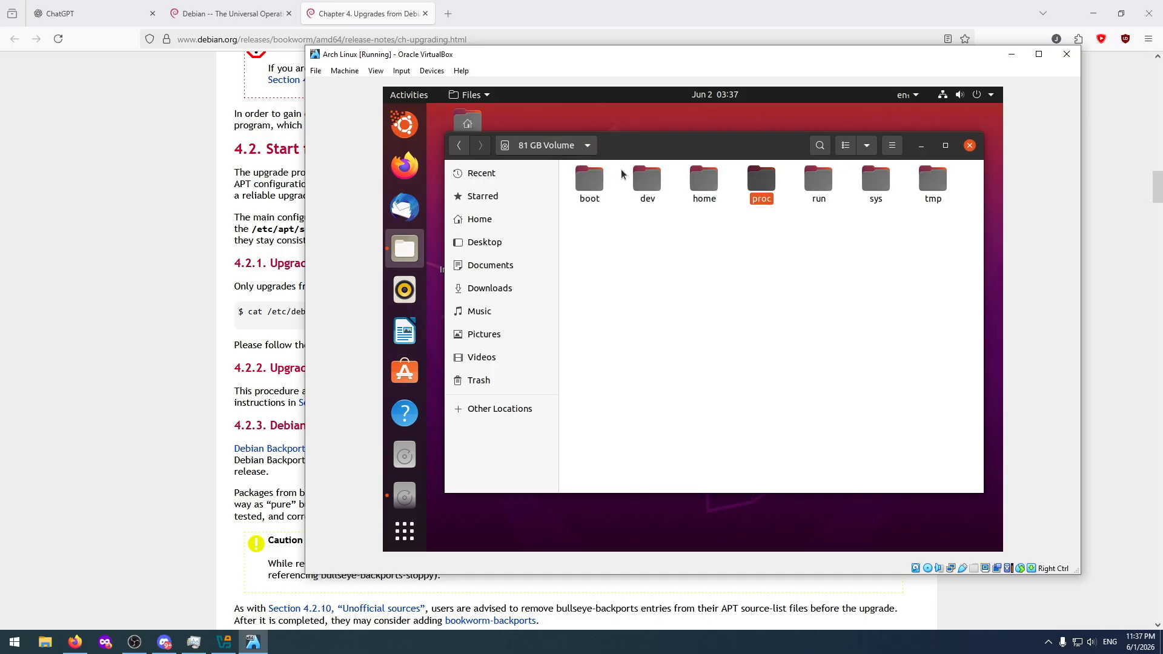
double_click(815, 179)
key("BackSpace")
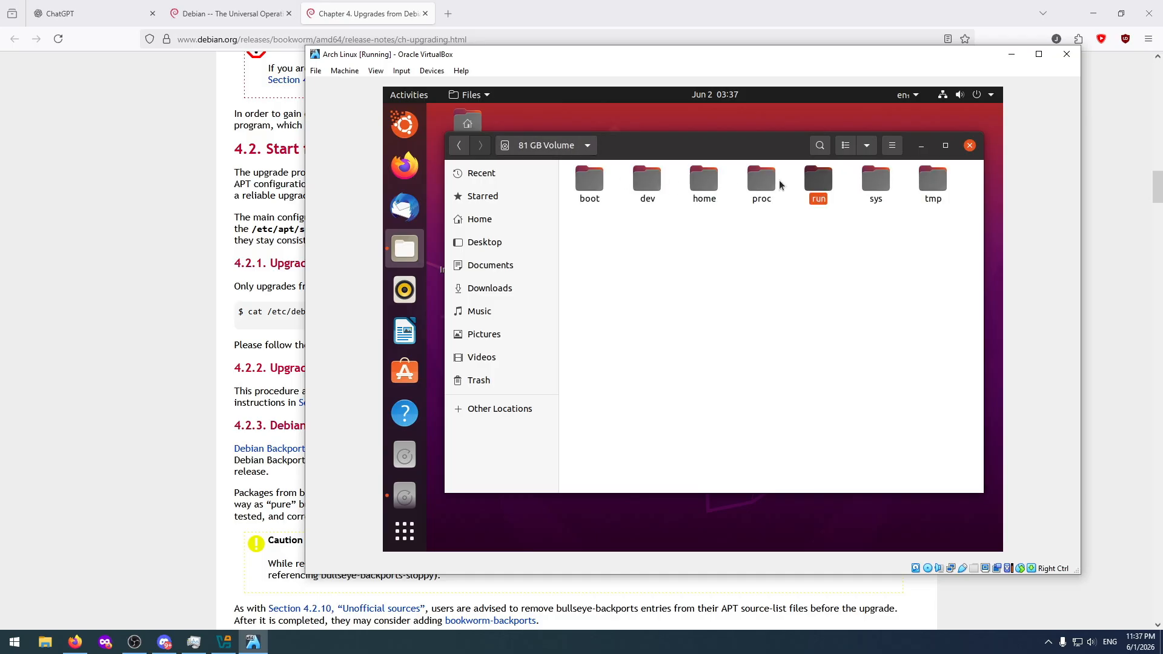
double_click(876, 180)
key("BackSpace")
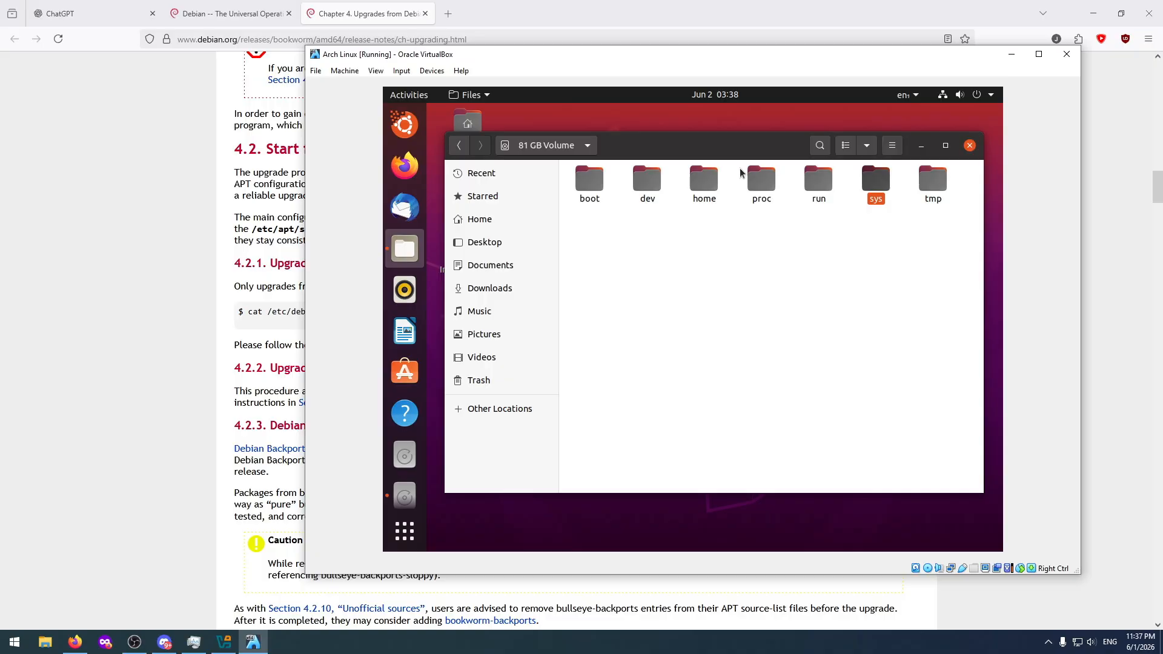
double_click(934, 179)
key("BackSpace")
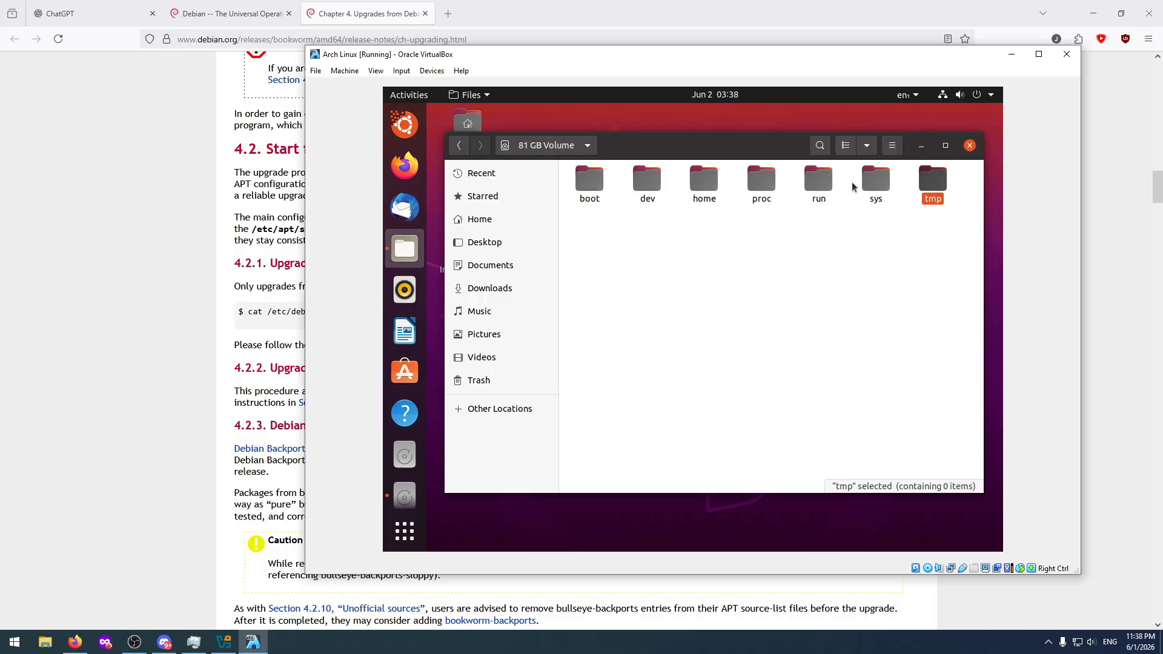
left_click(970, 146)
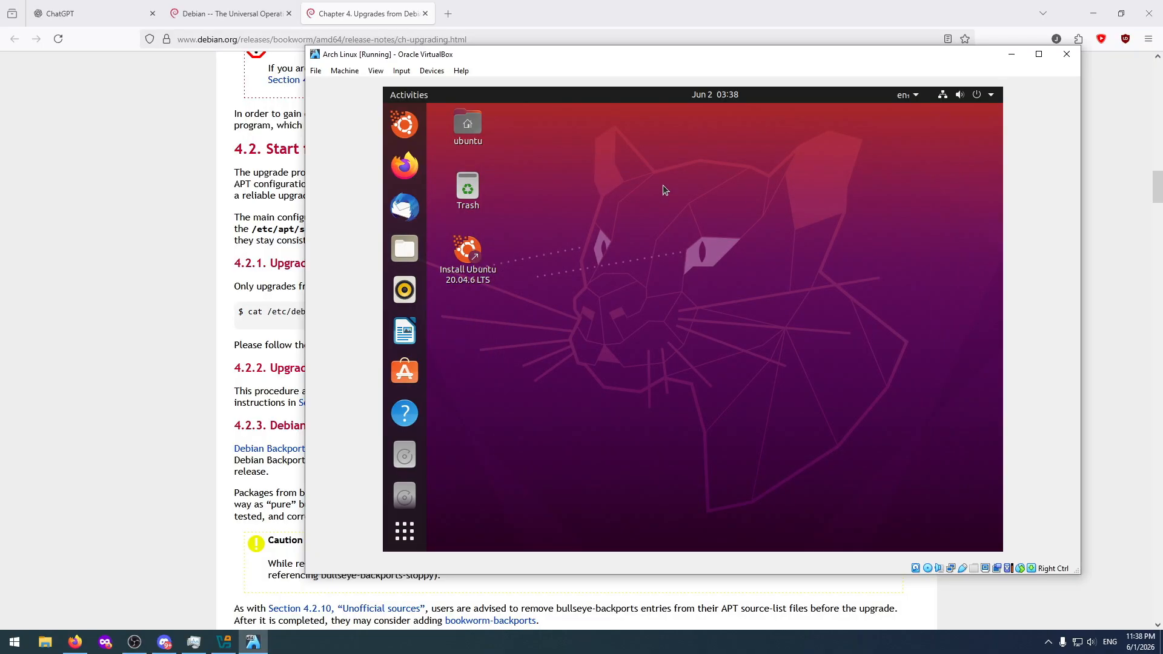
Power off the Ubuntu live session and confirm the shutdown.
left_click(989, 97)
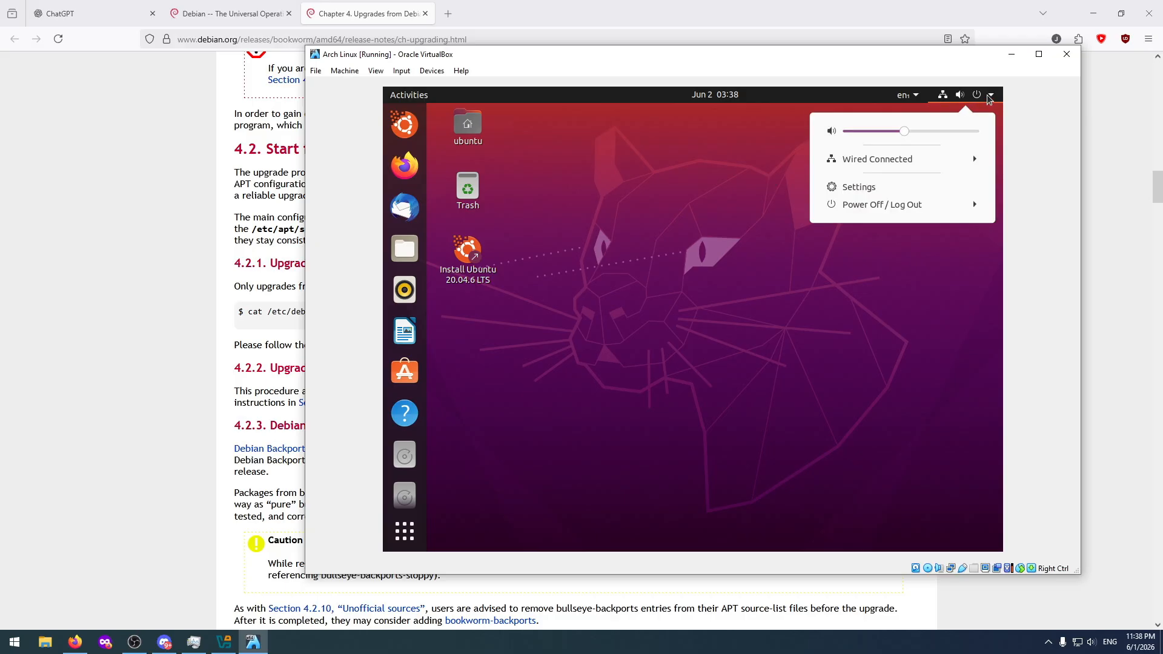
left_click(880, 204)
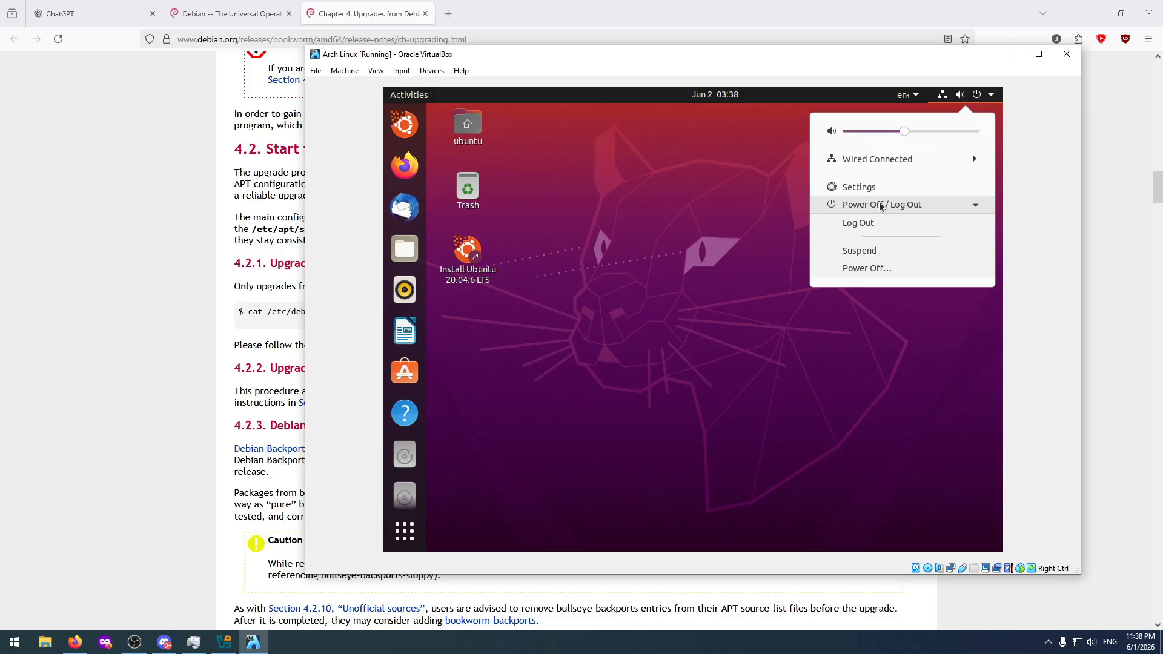
left_click(859, 268)
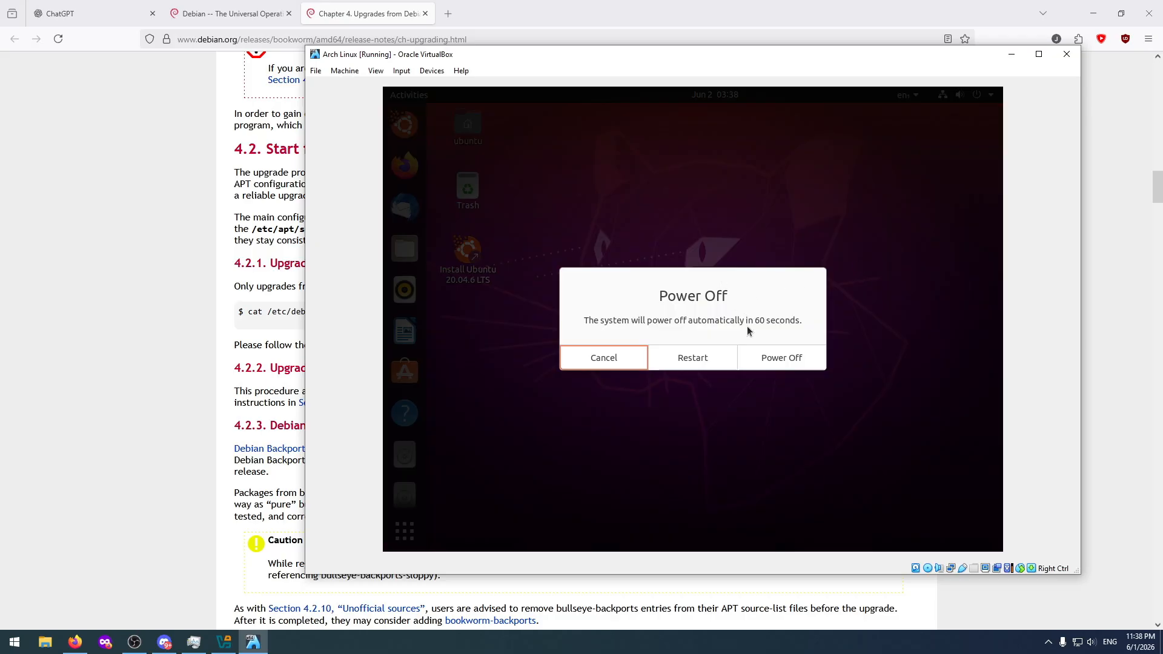
left_click(782, 358)
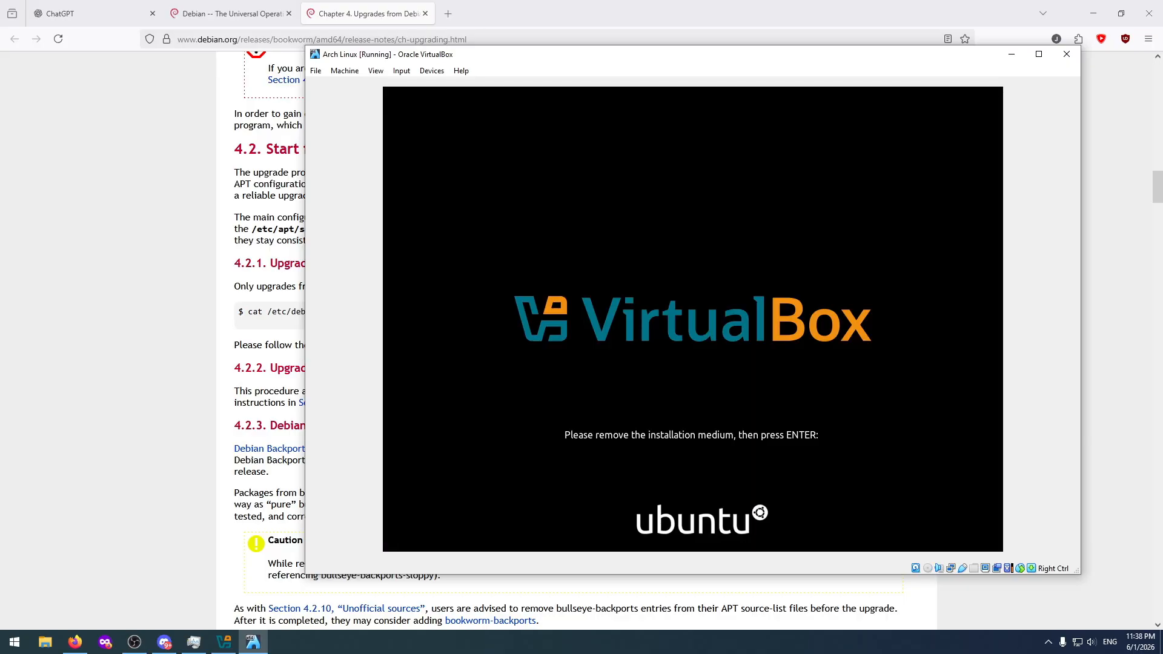
Switch to VirtualBox Manager, view the details of DebianTest and UbuntuTest, and bring up the running Arch Linux machine.
left_click(219, 642)
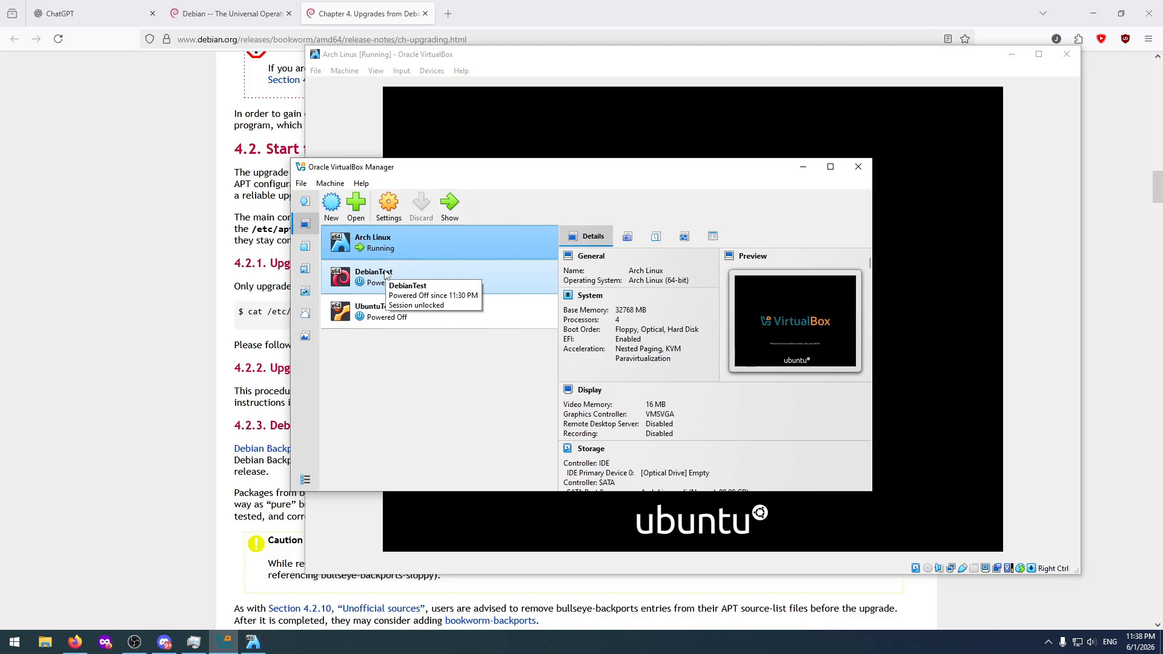
left_click(449, 276)
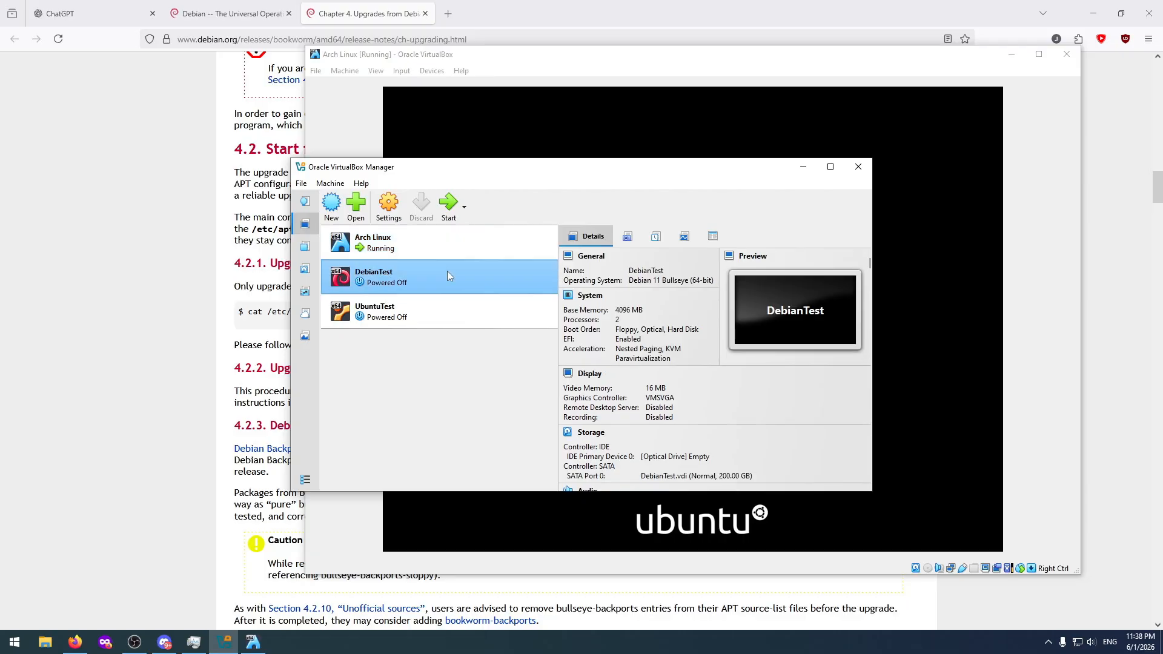
left_click(424, 310)
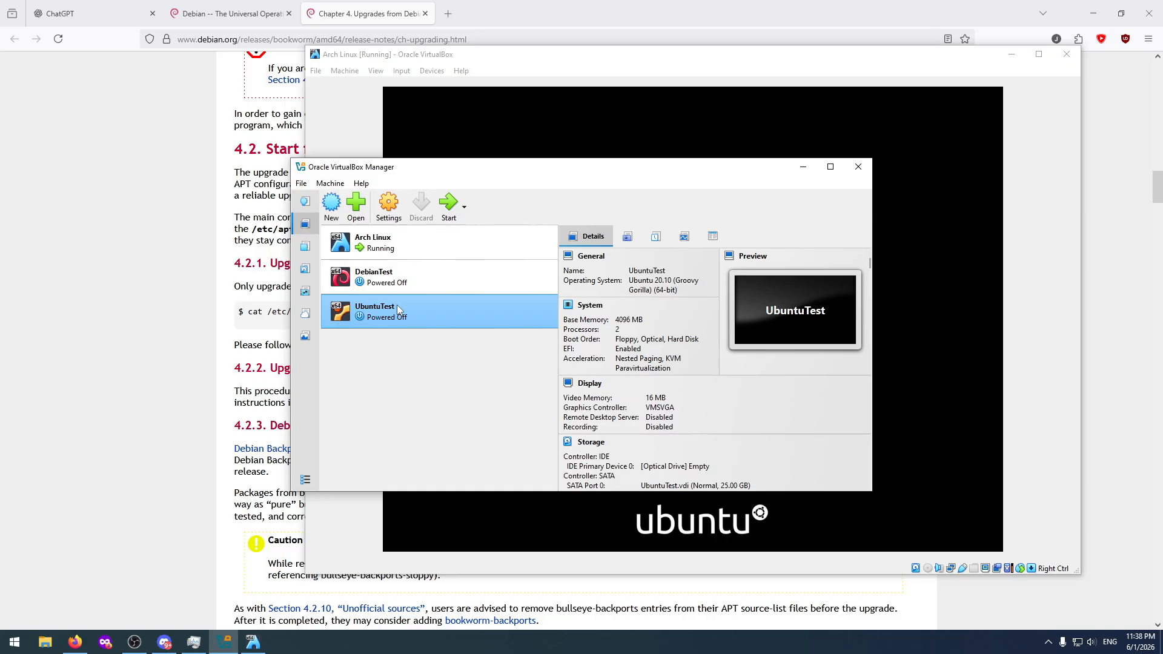
left_click(421, 239)
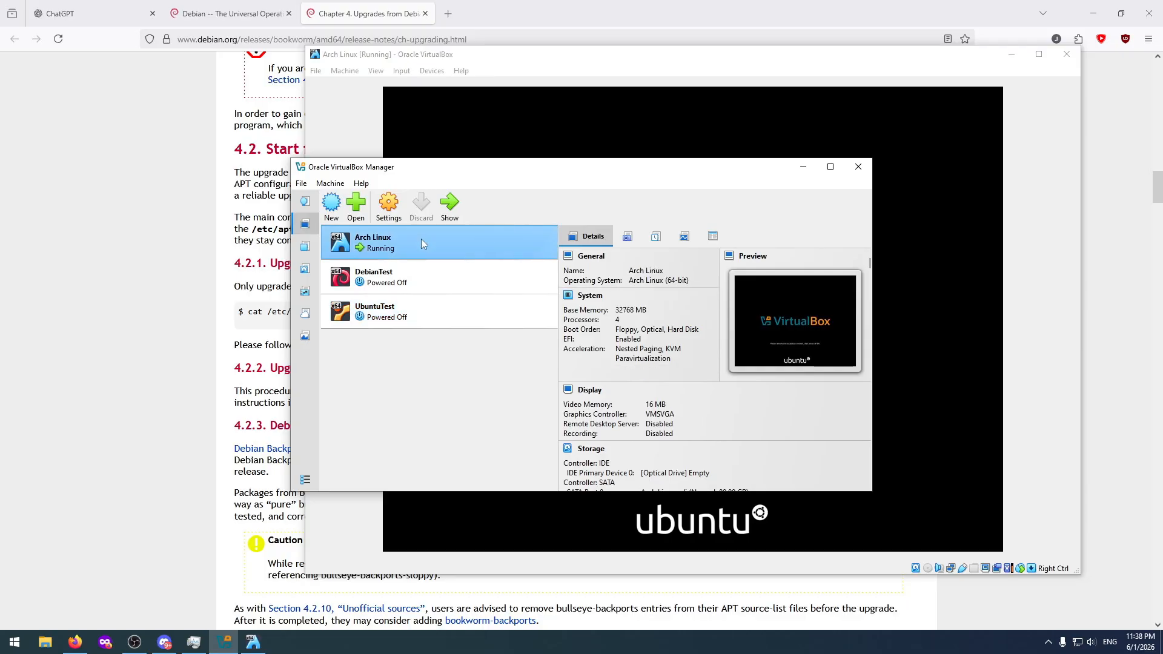
double_click(427, 240)
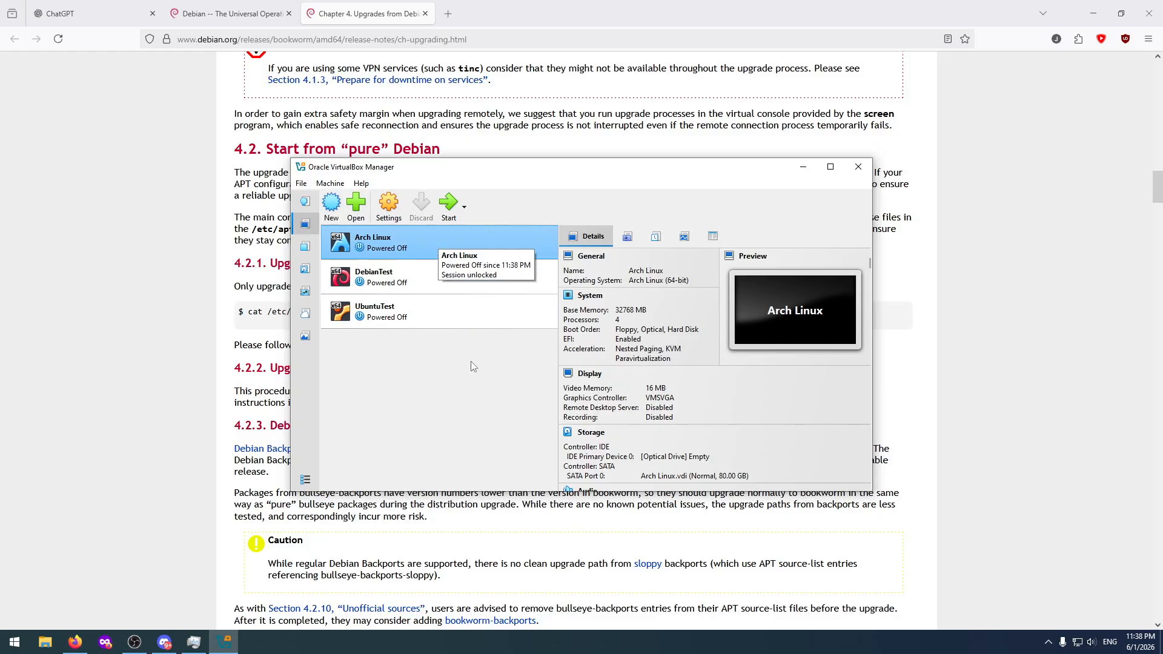
Remove the Arch Linux and DebianTest virtual machines, deleting their machine files and virtual hard disks.
right_click(446, 243)
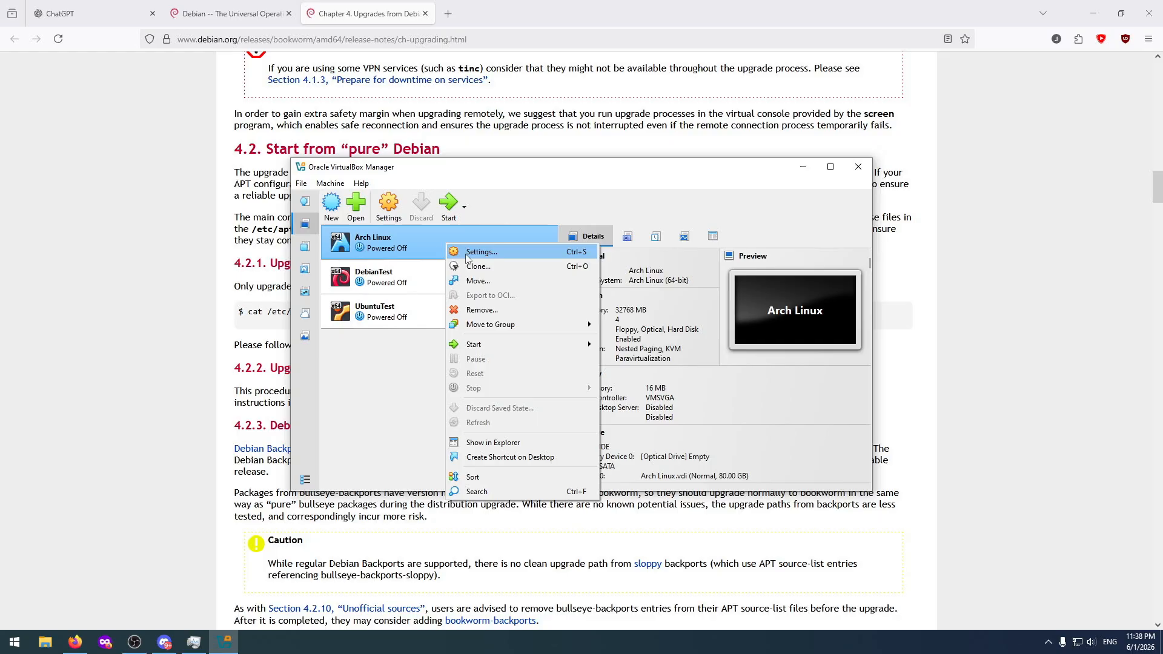
left_click(492, 309)
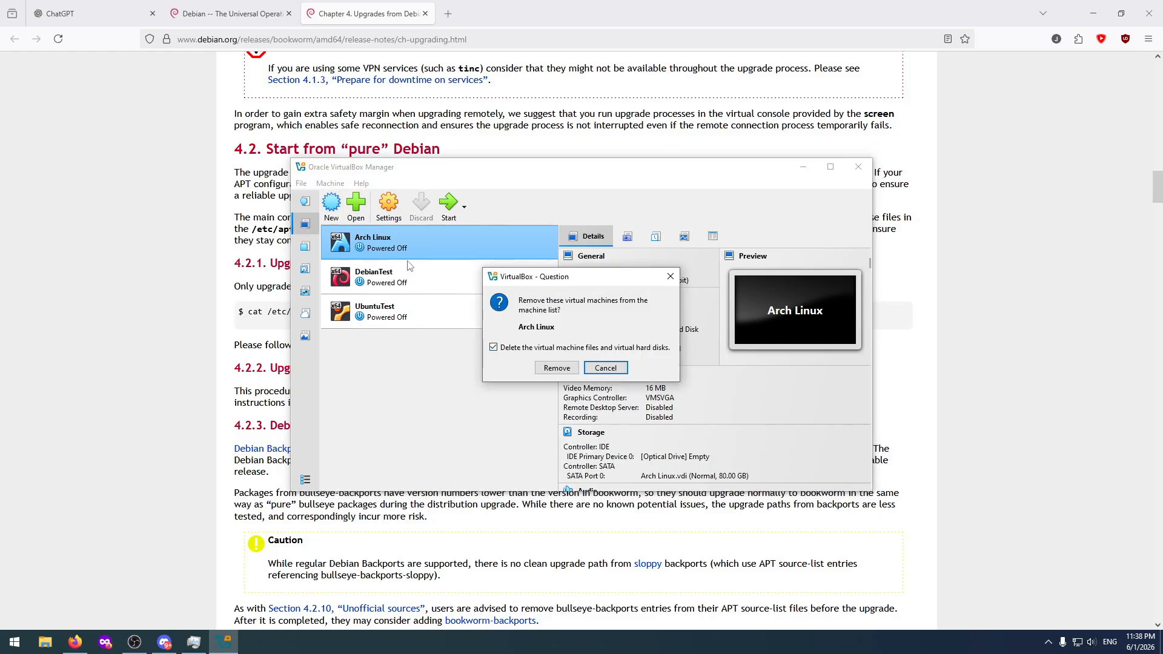
left_click(554, 368)
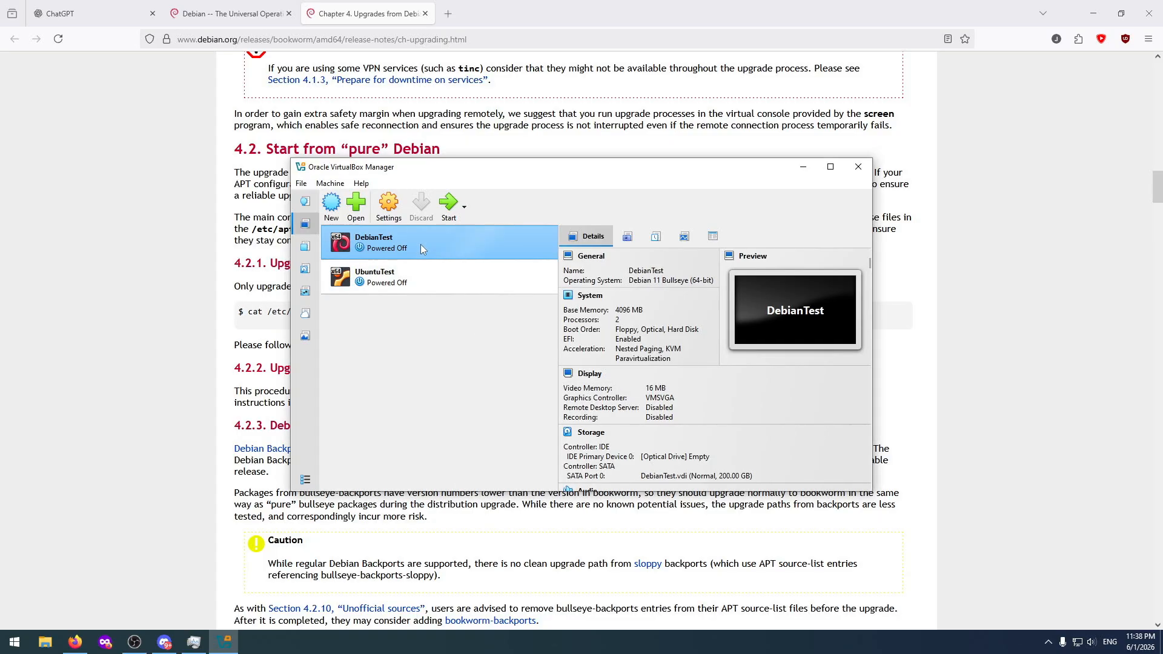
right_click(421, 244)
left_click(459, 312)
left_click(556, 368)
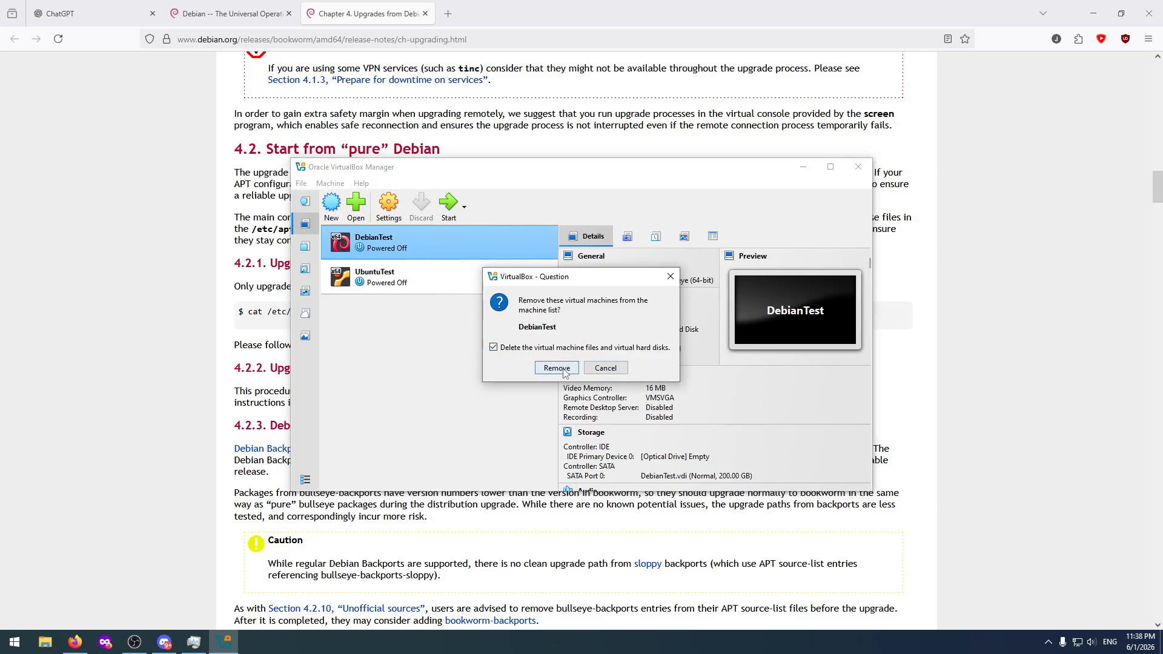
Remove the UbuntuTest virtual machine from the machine list.
right_click(423, 245)
left_click(460, 314)
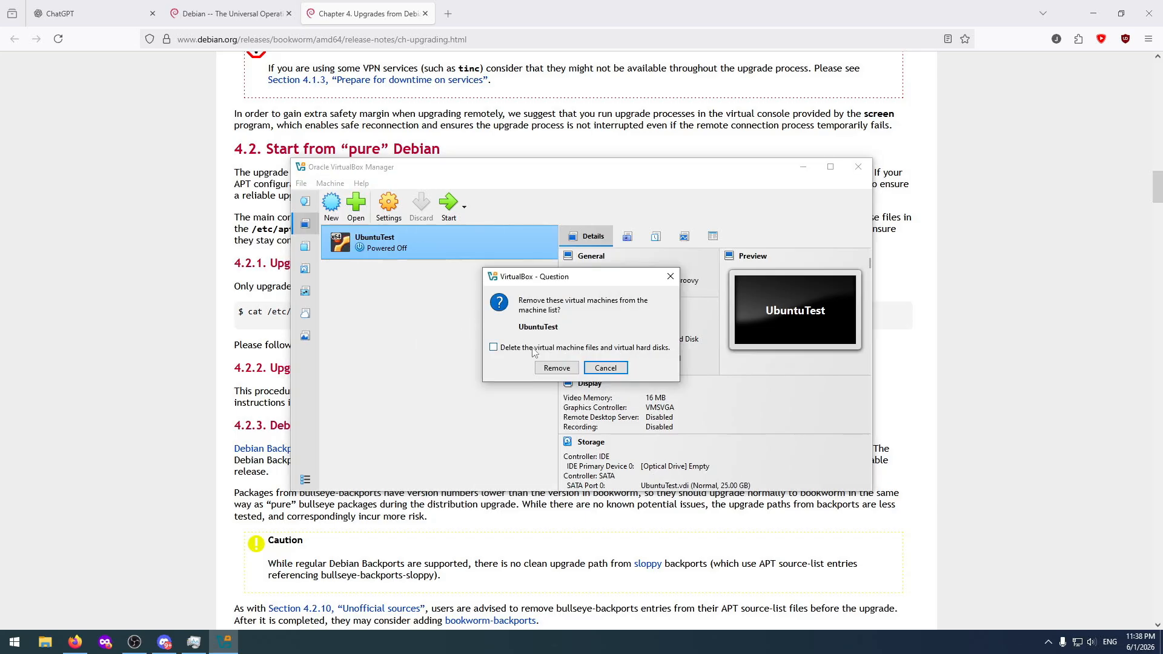
left_click(555, 368)
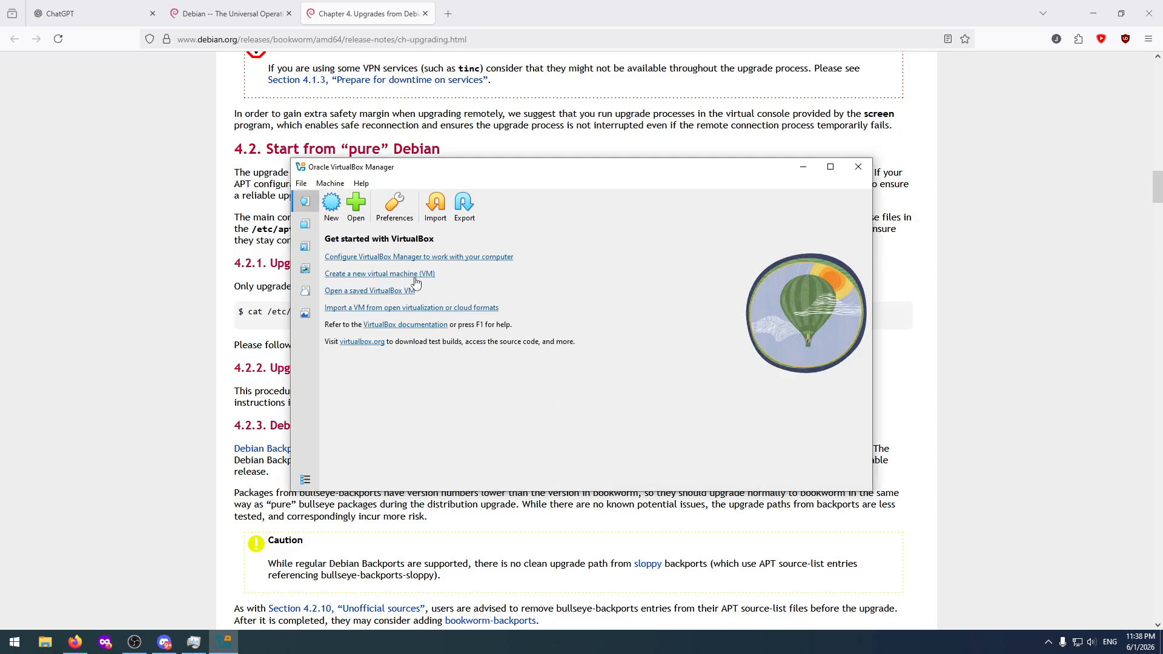
left_click(336, 184)
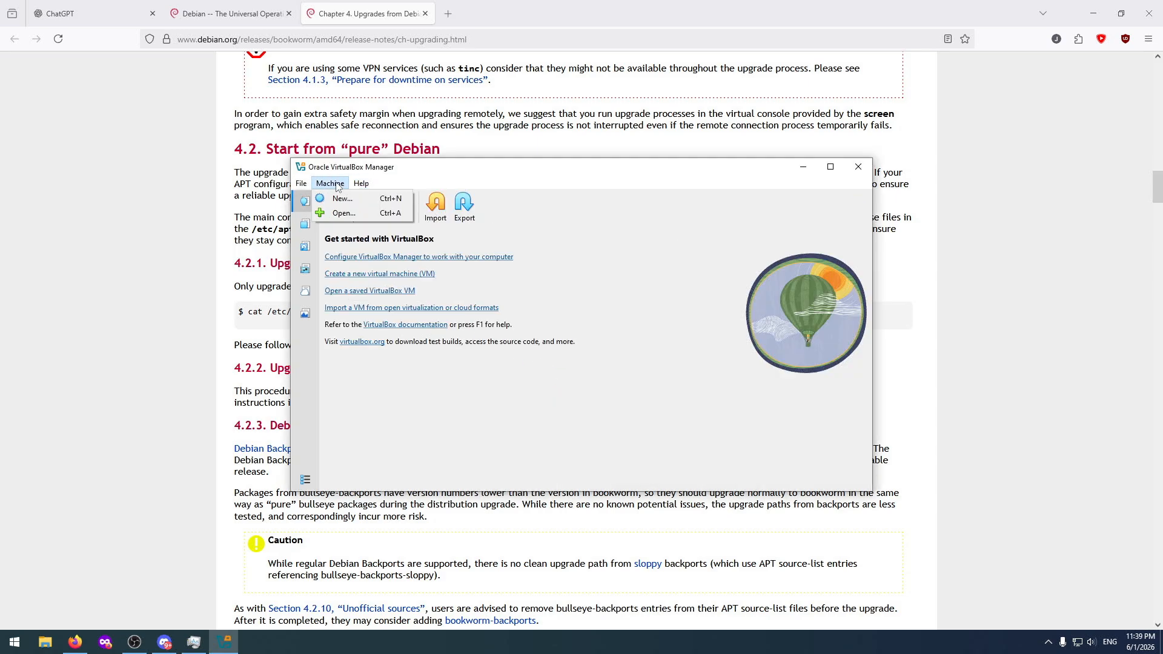
left_click(343, 198)
left_click(568, 239)
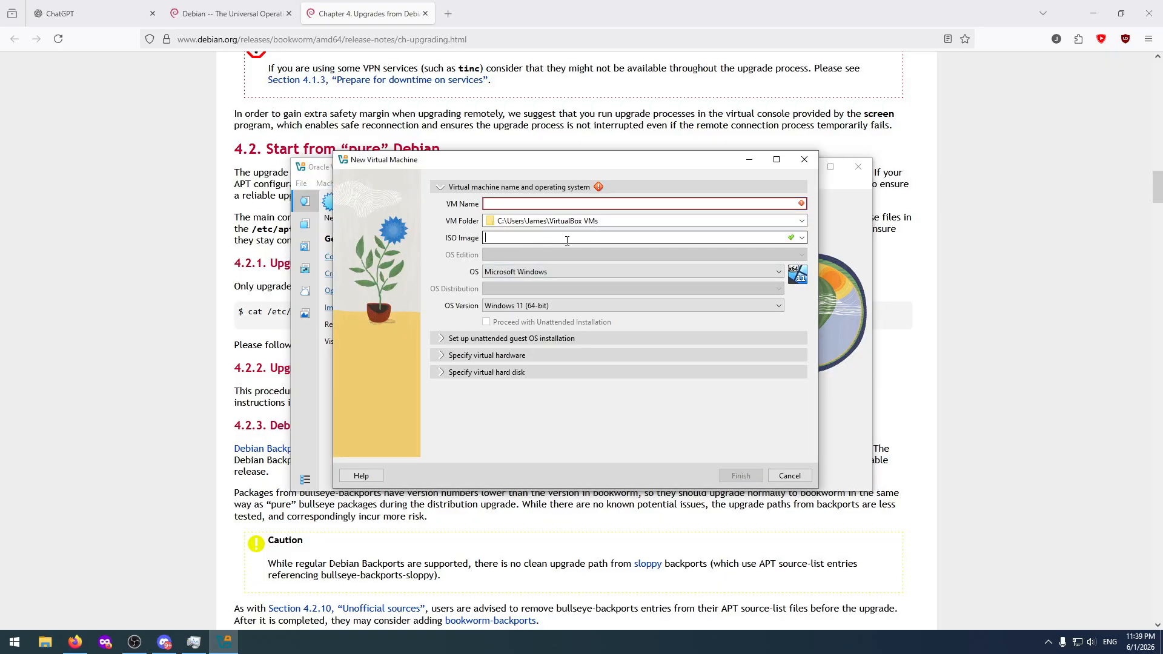
left_click(801, 238)
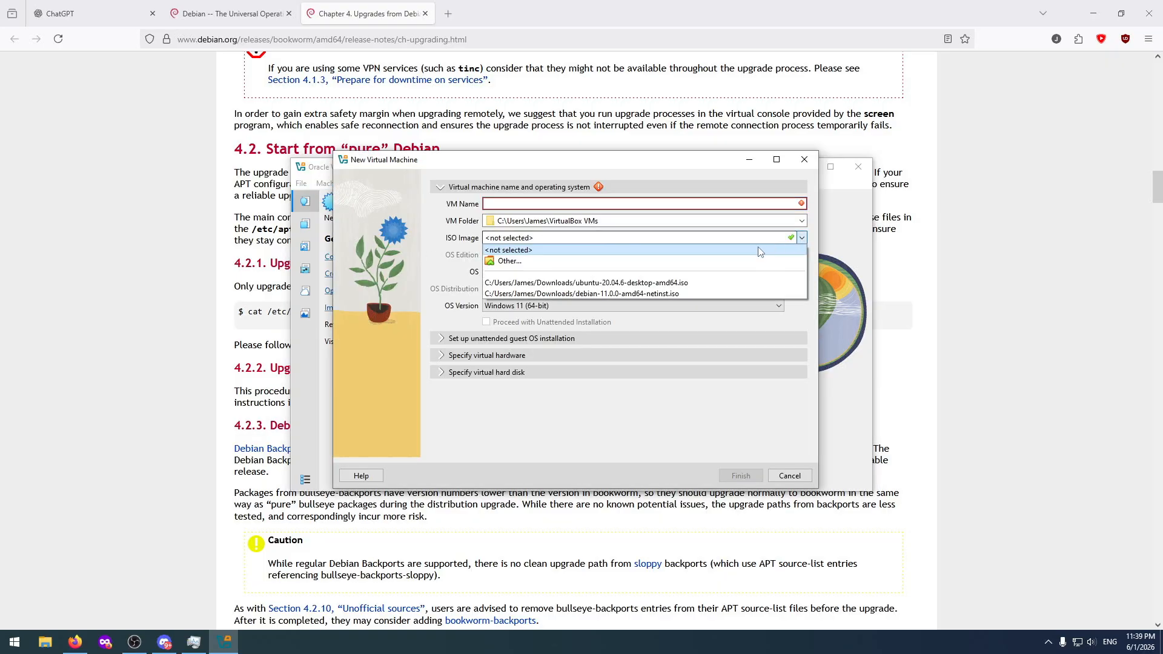
left_click(540, 264)
left_click(496, 331)
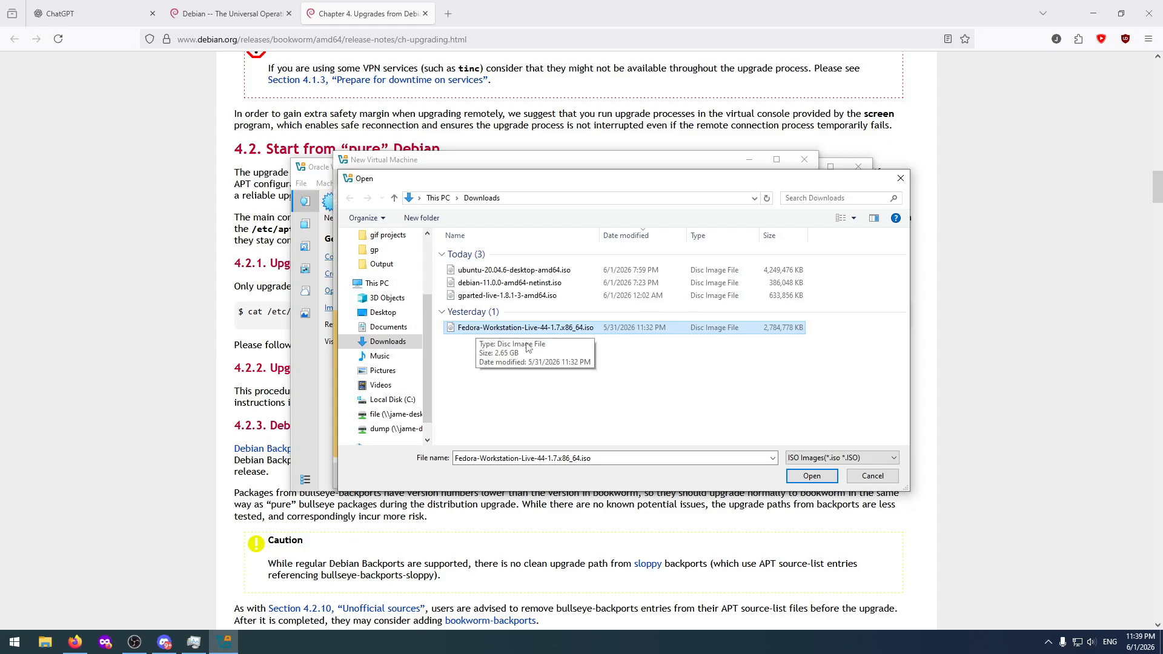
left_click(867, 478)
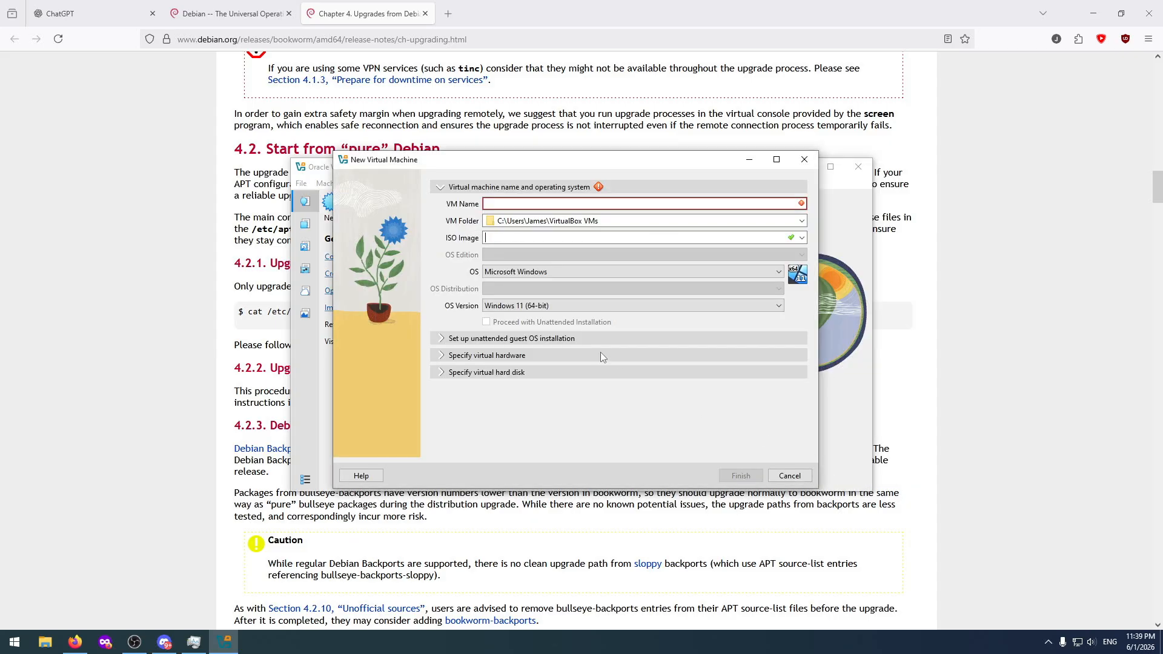
left_click(788, 476)
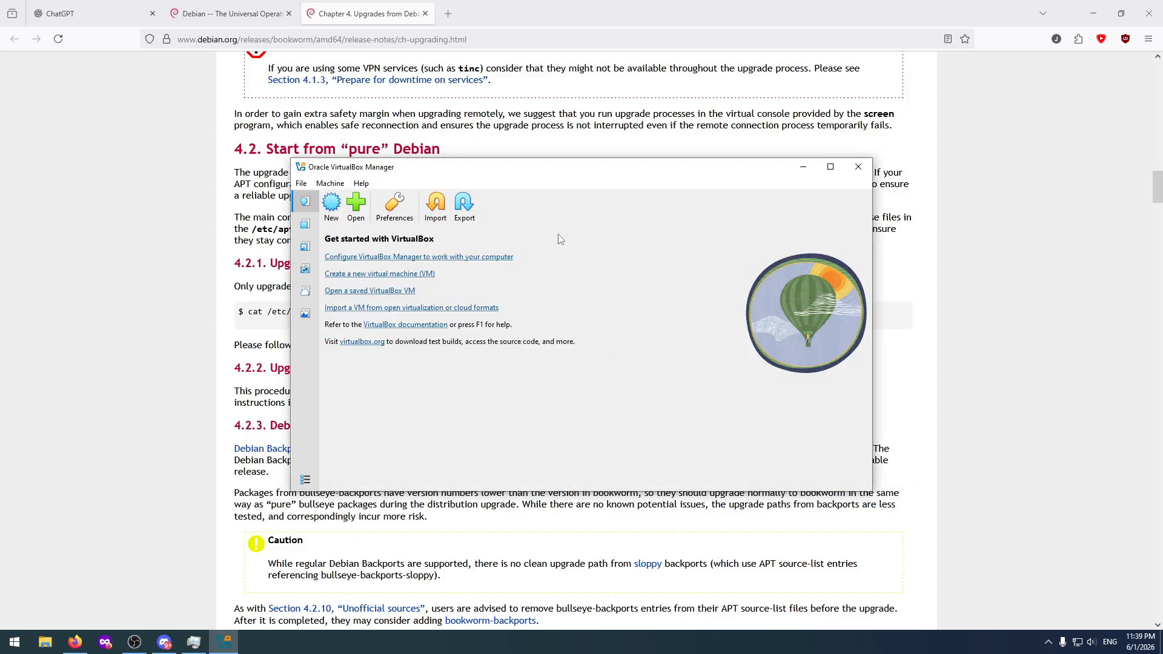